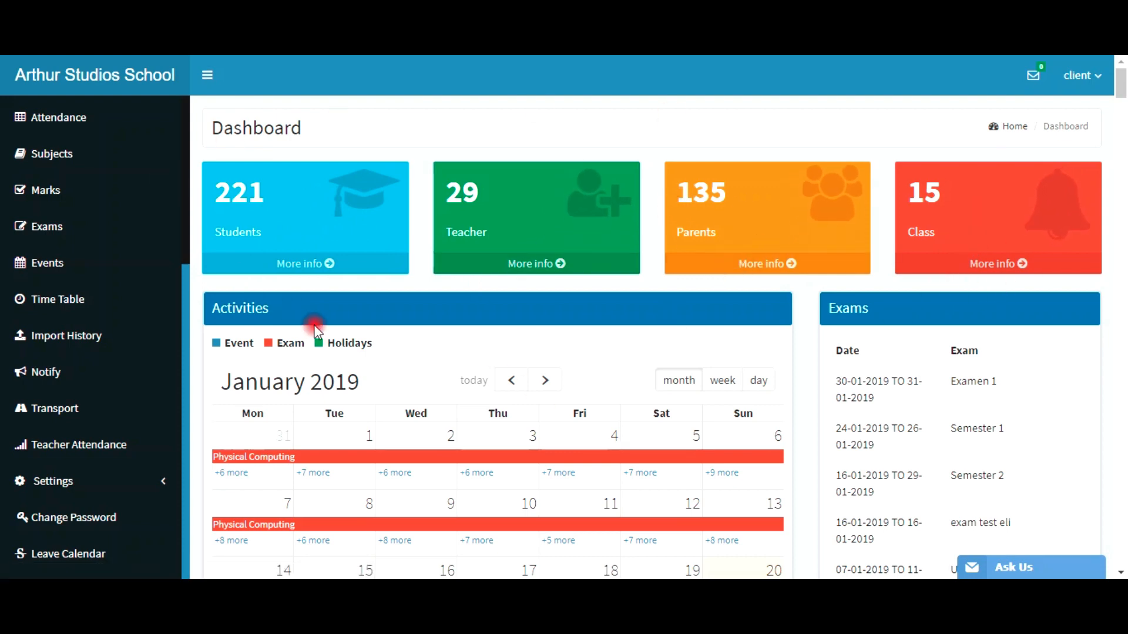
Step: Scroll up and down through the WPSchoolPress demo dashboard and its sidebar
{"action": "scroll", "coordinate": [50, 331], "scroll_direction": "up", "scroll_amount": 1}
{"action": "scroll", "coordinate": [50, 332], "scroll_direction": "up", "scroll_amount": 4}
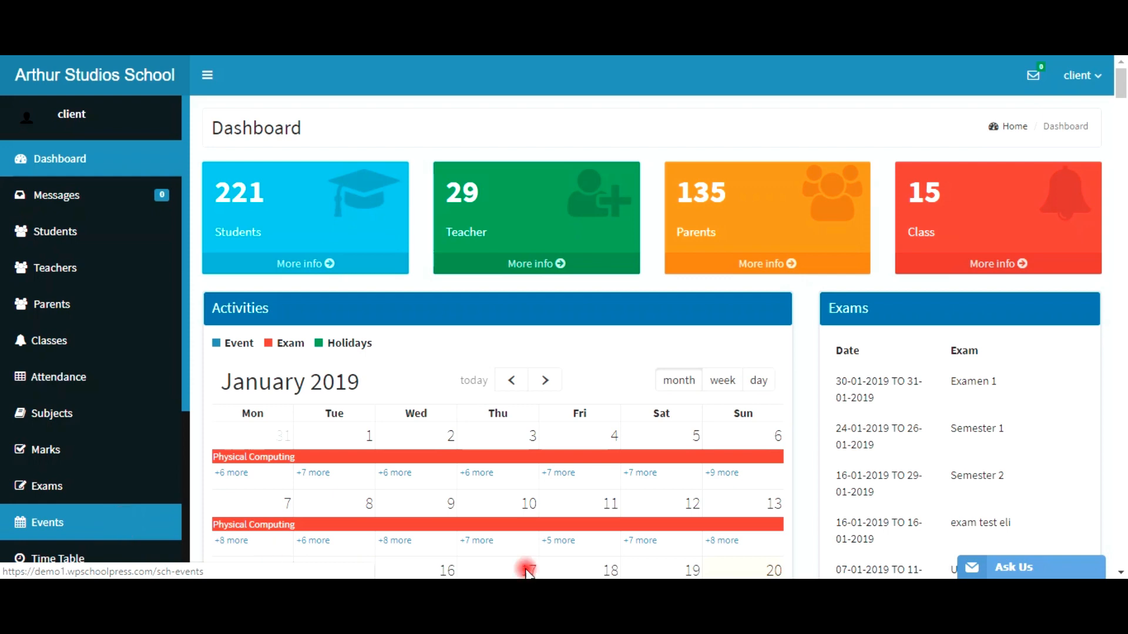
{"action": "scroll", "coordinate": [511, 482], "scroll_direction": "down", "scroll_amount": 4}
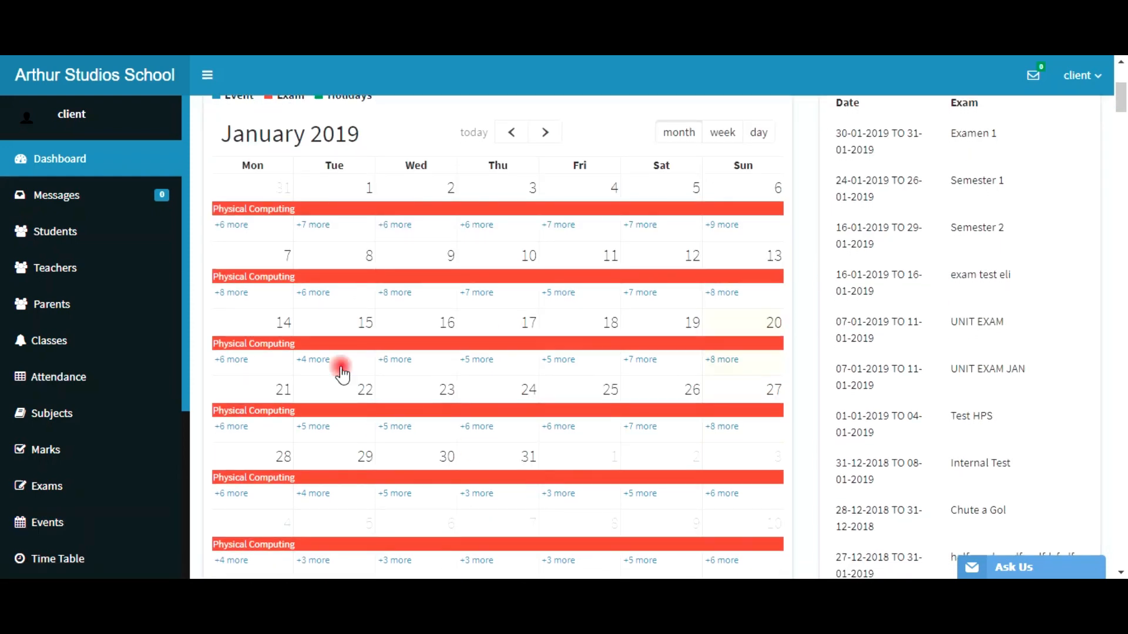
{"action": "scroll", "coordinate": [283, 227], "scroll_direction": "up", "scroll_amount": 1}
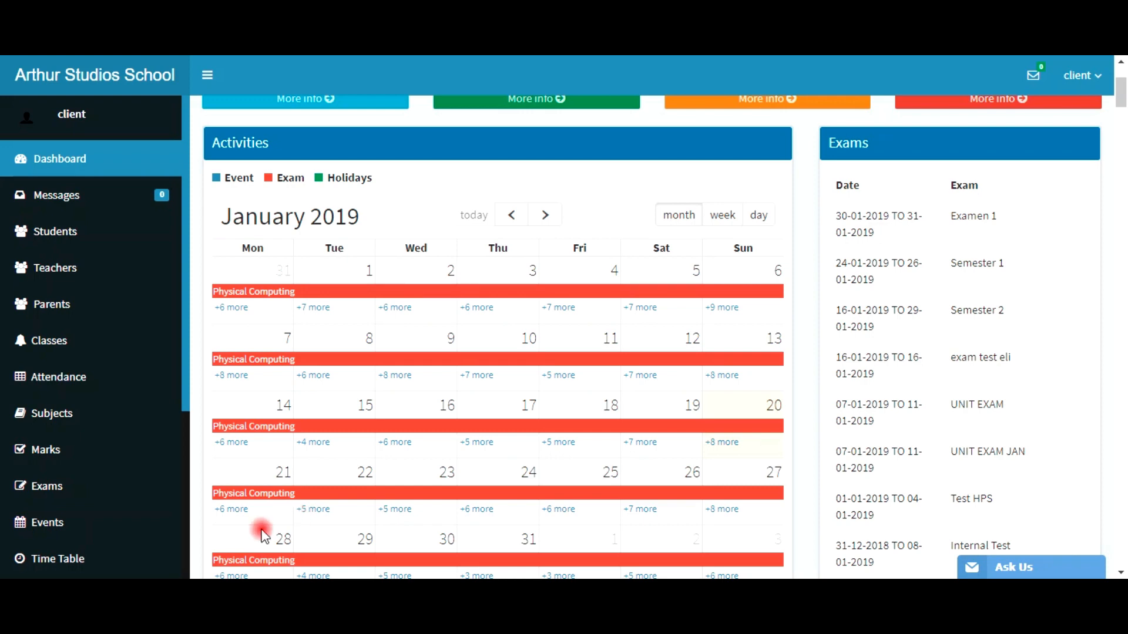
{"action": "scroll", "coordinate": [94, 505], "scroll_direction": "down", "scroll_amount": 5}
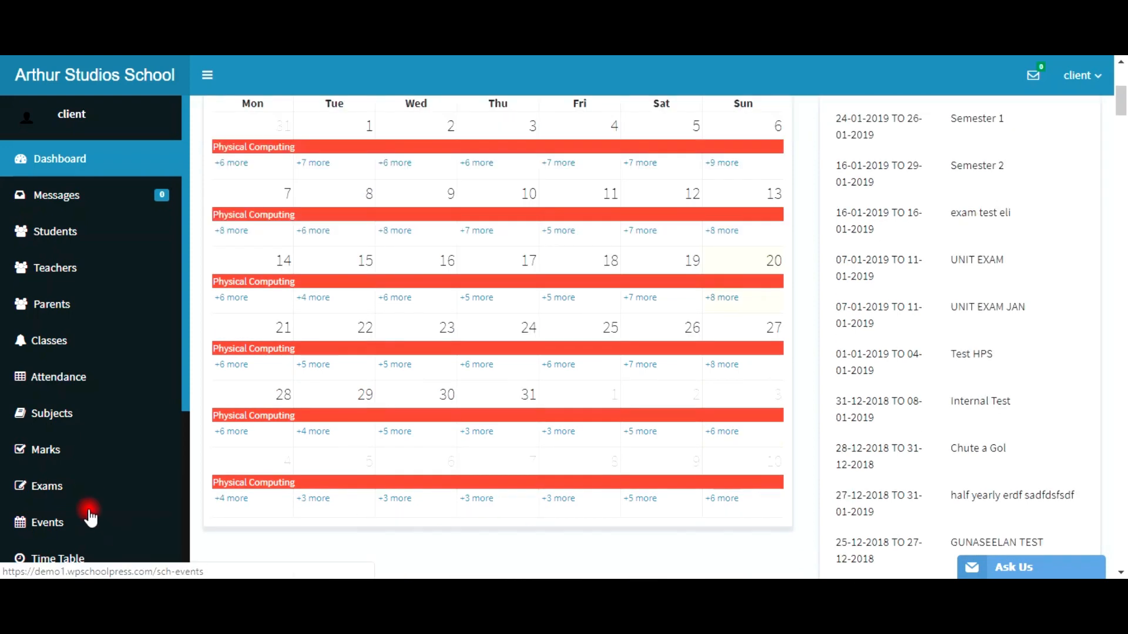
{"action": "scroll", "coordinate": [59, 547], "scroll_direction": "down", "scroll_amount": 3}
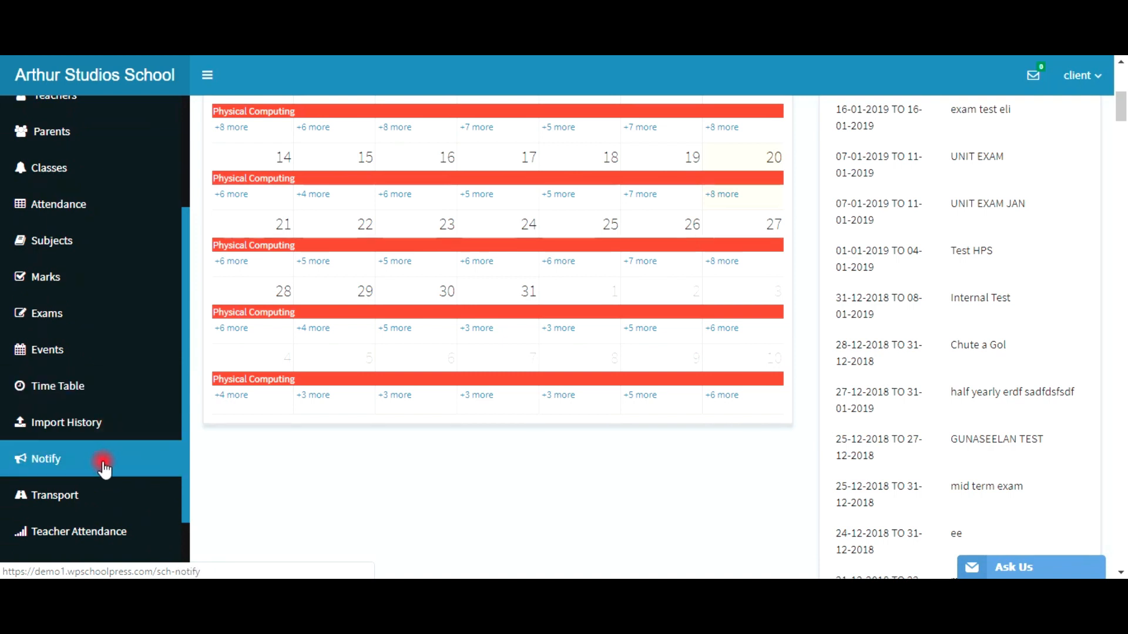
{"action": "scroll", "coordinate": [101, 505], "scroll_direction": "down", "scroll_amount": 2}
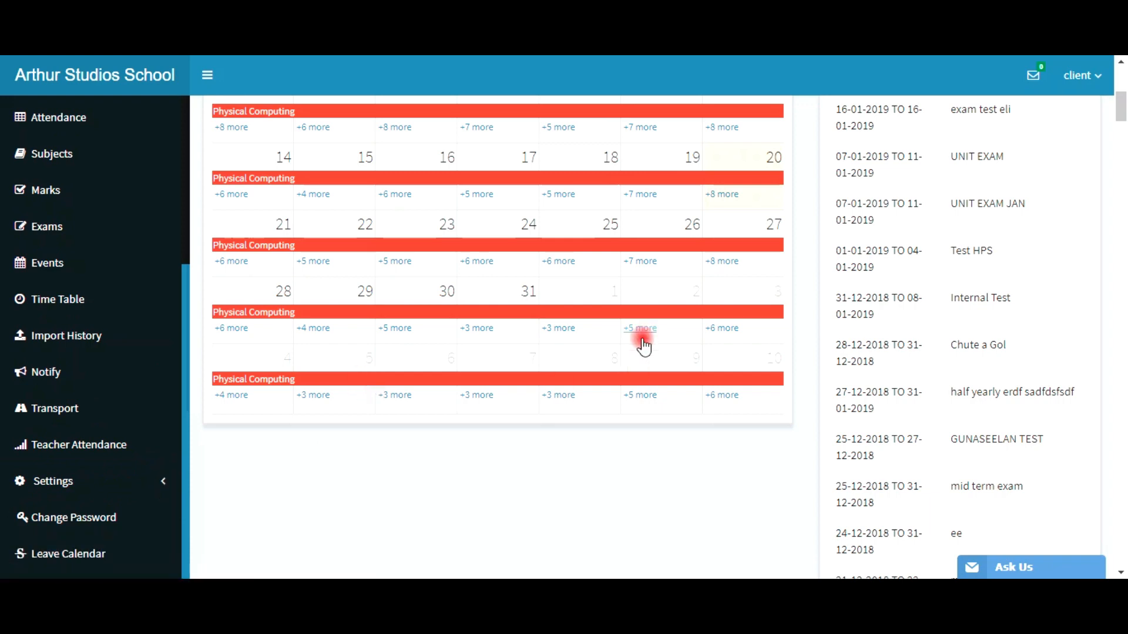
{"action": "scroll", "coordinate": [642, 345], "scroll_direction": "up", "scroll_amount": 7}
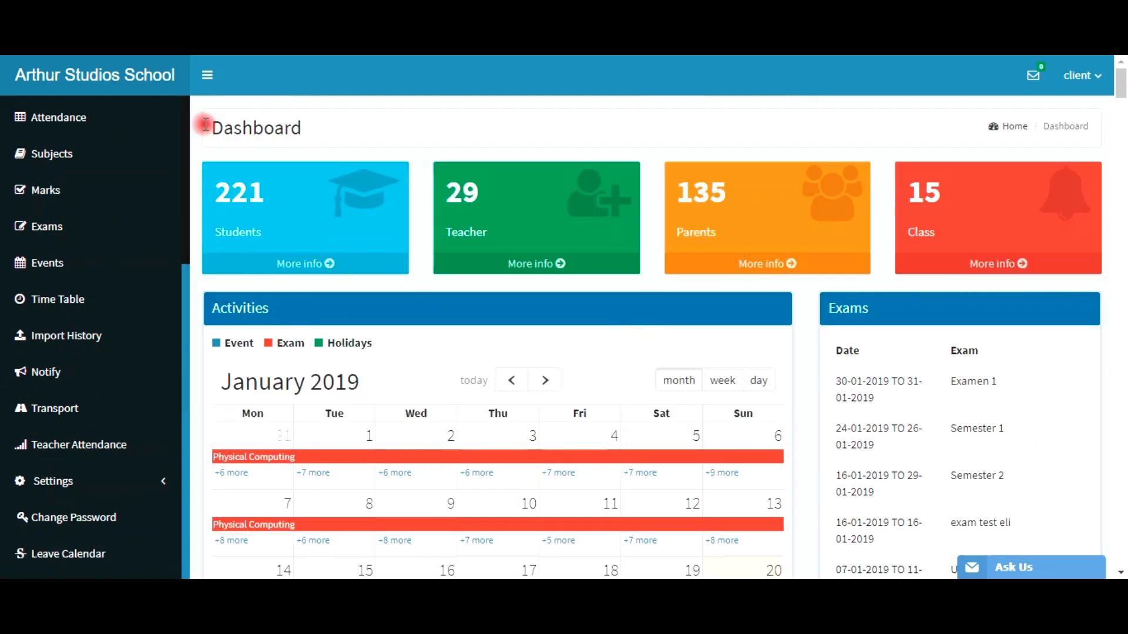
{"action": "scroll", "coordinate": [613, 408], "scroll_direction": "down", "scroll_amount": 2}
{"action": "scroll", "coordinate": [613, 409], "scroll_direction": "down", "scroll_amount": 20}
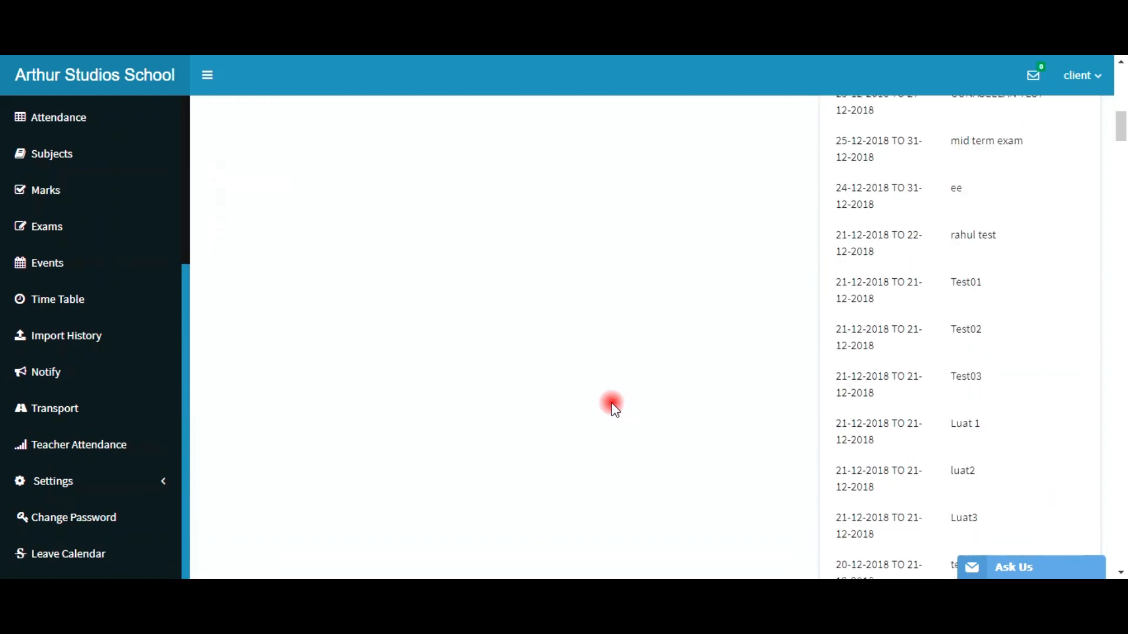
{"action": "scroll", "coordinate": [558, 350], "scroll_direction": "up", "scroll_amount": 20}
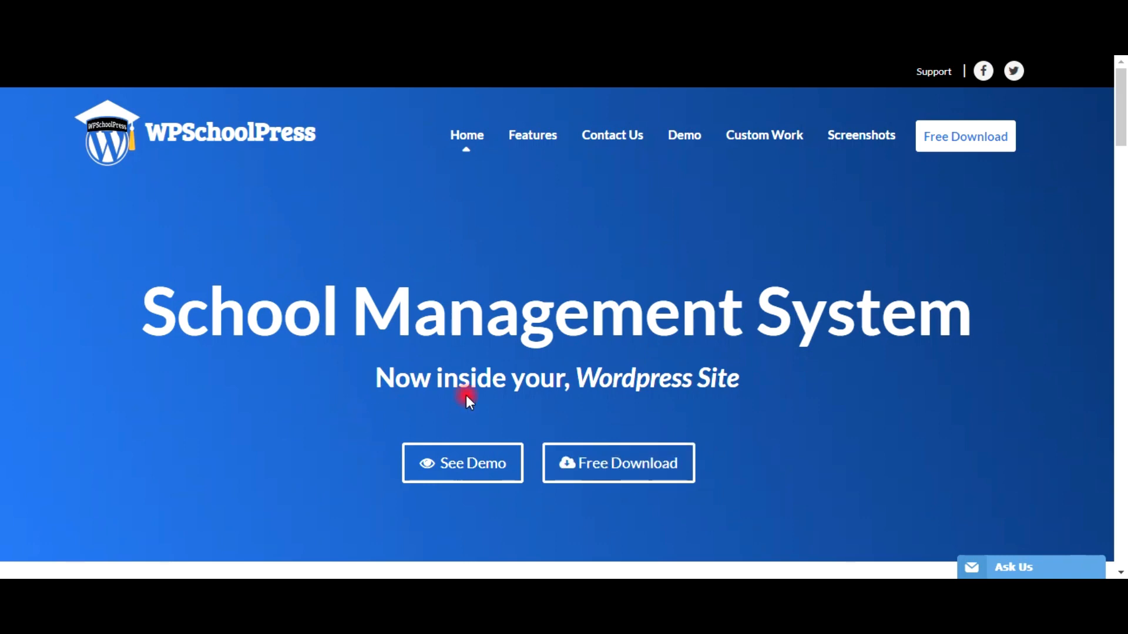
Step: Scroll down through the sections of the WPSchoolPress home page
{"action": "scroll", "coordinate": [821, 346], "scroll_direction": "down", "scroll_amount": 8}
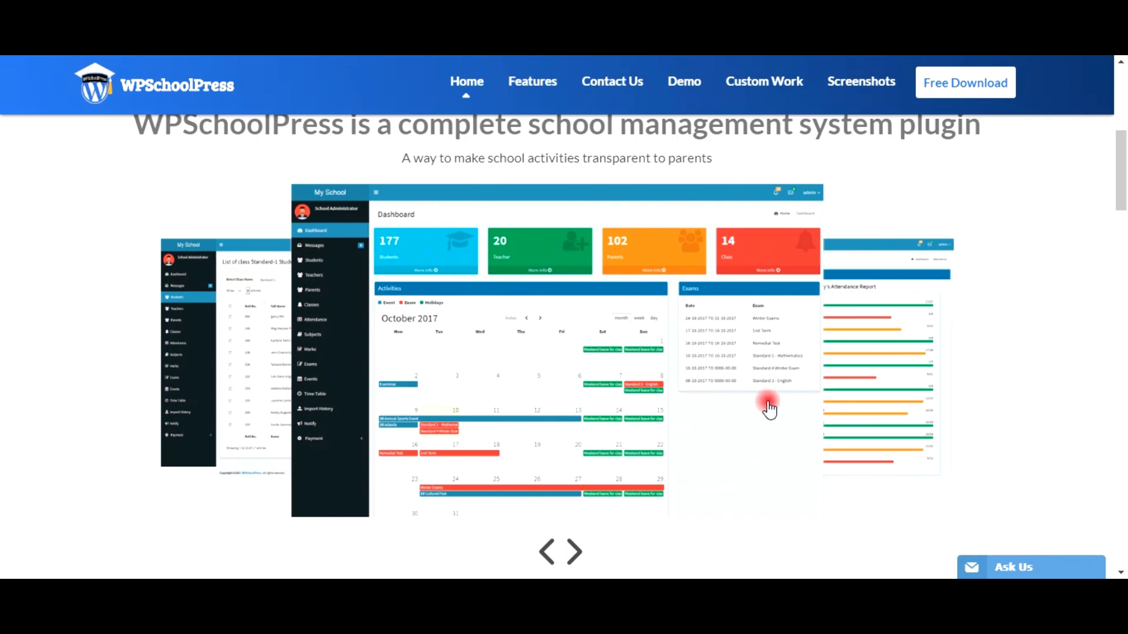
{"action": "scroll", "coordinate": [1060, 352], "scroll_direction": "down", "scroll_amount": 3}
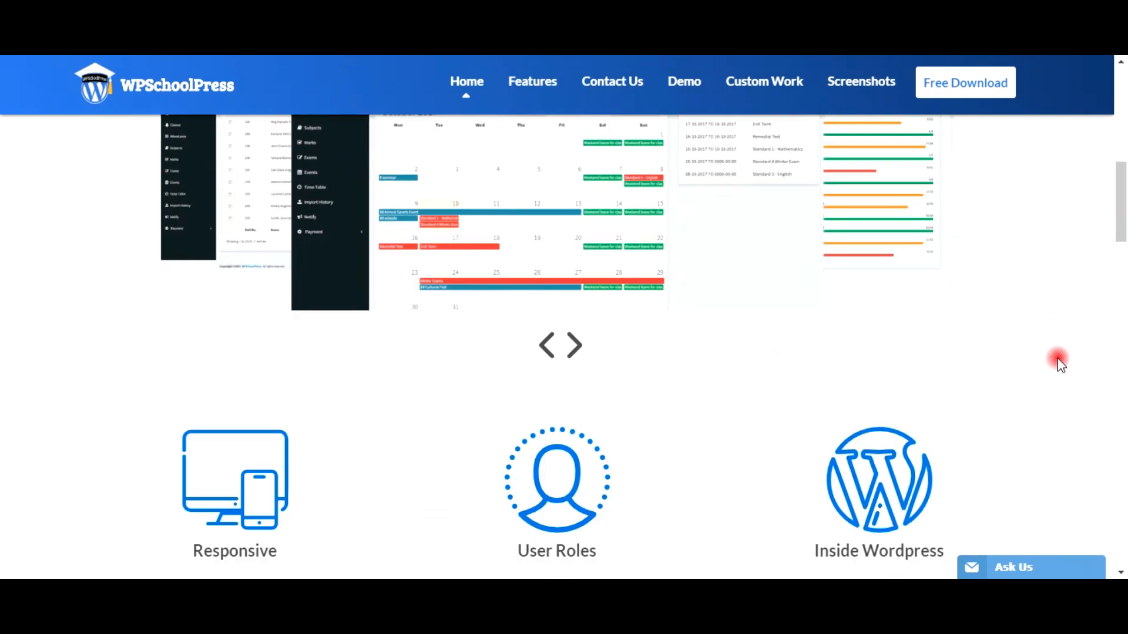
{"action": "scroll", "coordinate": [1060, 367], "scroll_direction": "down", "scroll_amount": 5}
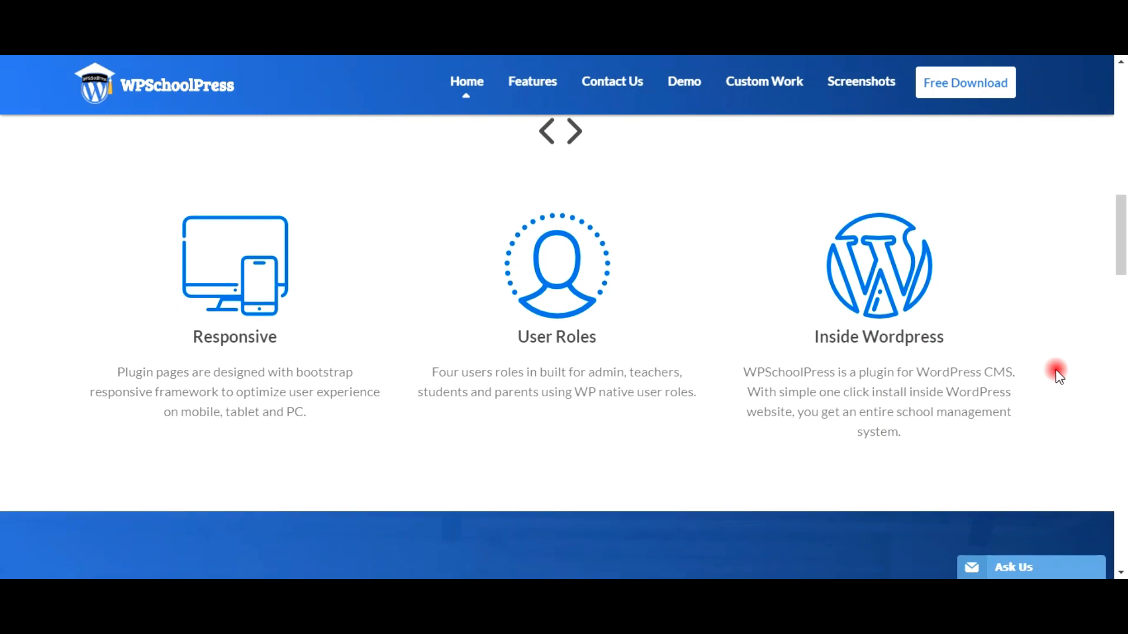
{"action": "scroll", "coordinate": [1057, 374], "scroll_direction": "down", "scroll_amount": 8}
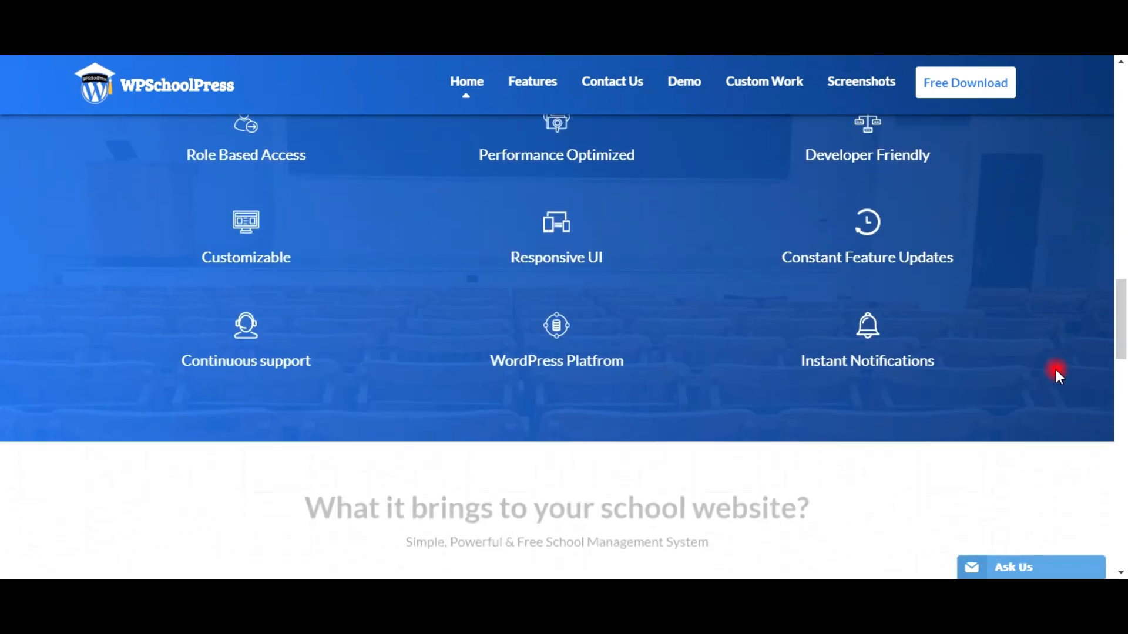
{"action": "scroll", "coordinate": [1055, 371], "scroll_direction": "down", "scroll_amount": 6}
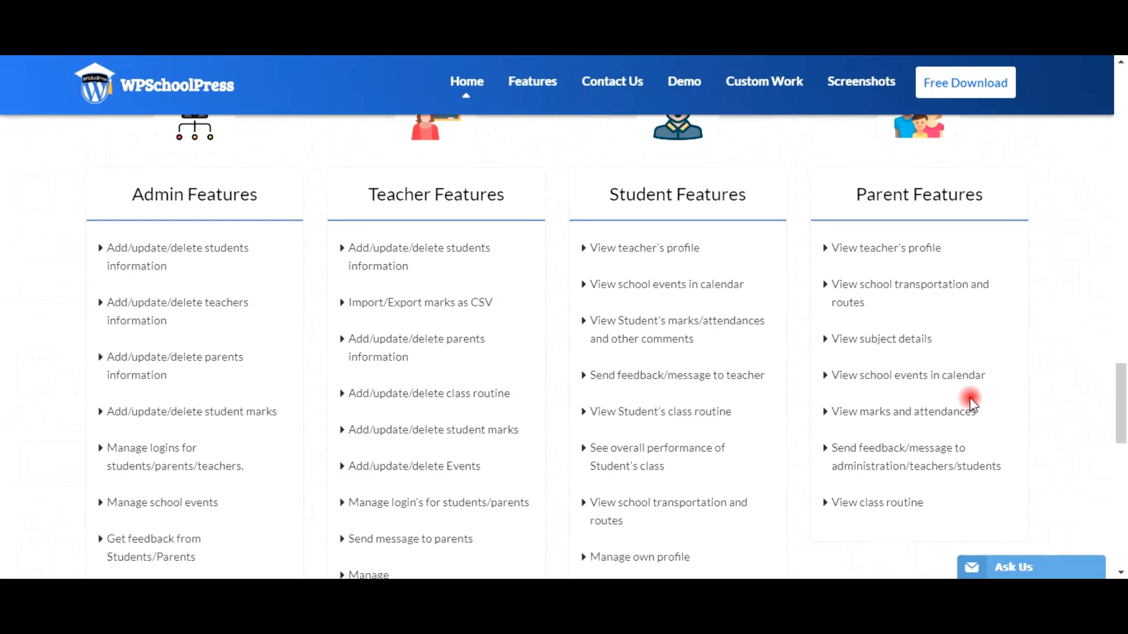
{"action": "scroll", "coordinate": [769, 361], "scroll_direction": "up", "scroll_amount": 20}
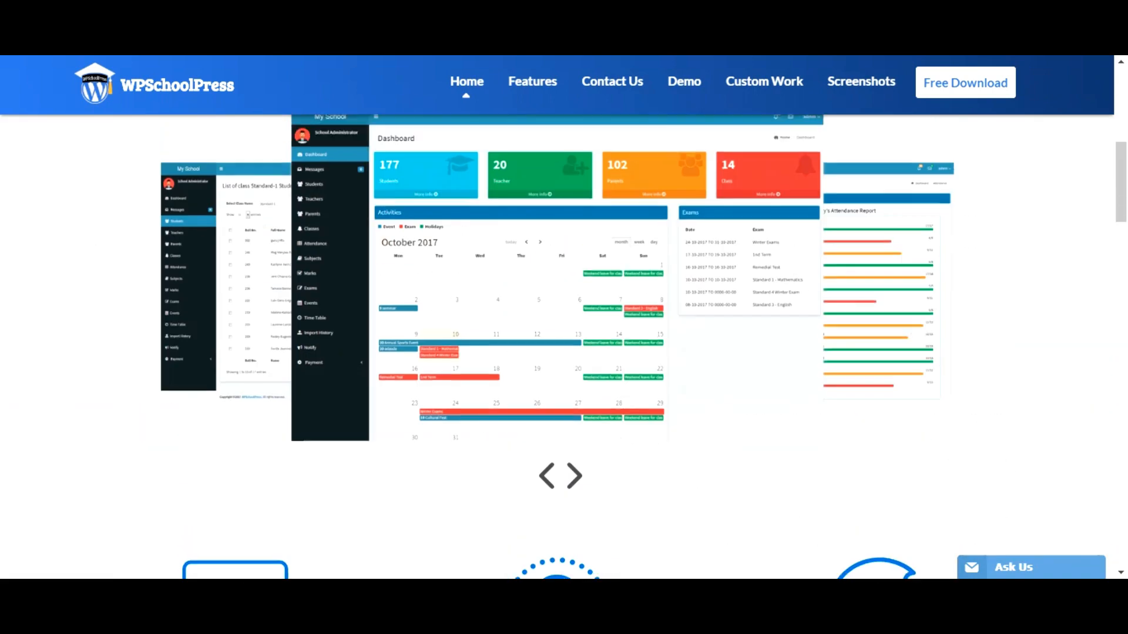
Step: Open the Ask Us feedback chat panel, minimize it again, and scroll back up
{"action": "left_click", "coordinate": [1000, 567]}
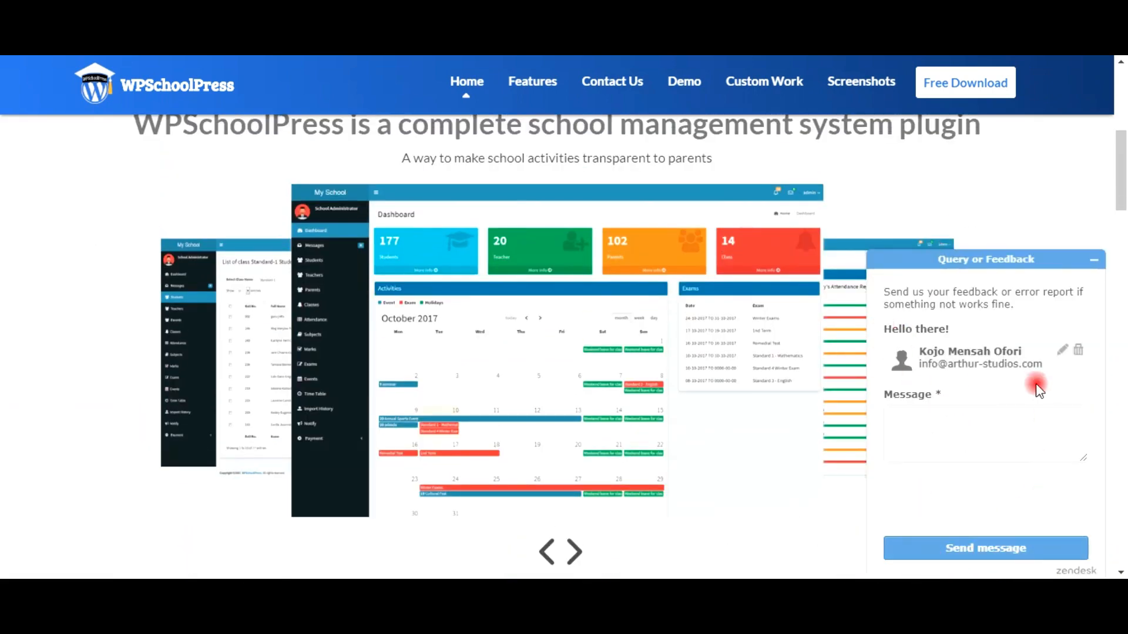
{"action": "left_click", "coordinate": [1088, 267]}
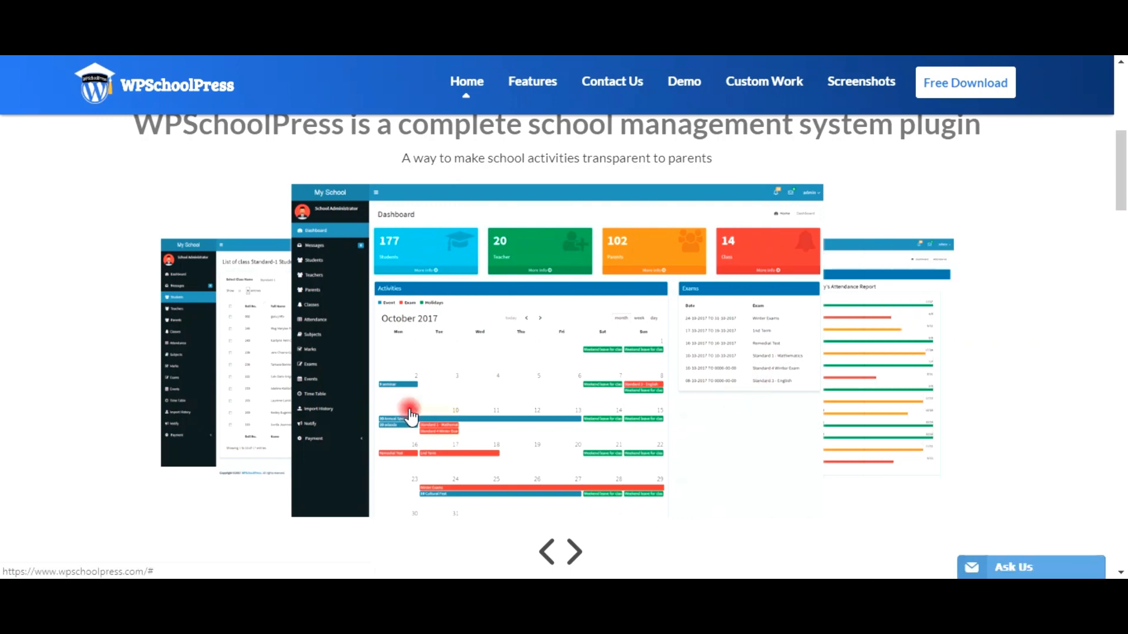
{"action": "scroll", "coordinate": [351, 390], "scroll_direction": "up", "scroll_amount": 1}
{"action": "scroll", "coordinate": [351, 390], "scroll_direction": "up", "scroll_amount": 5}
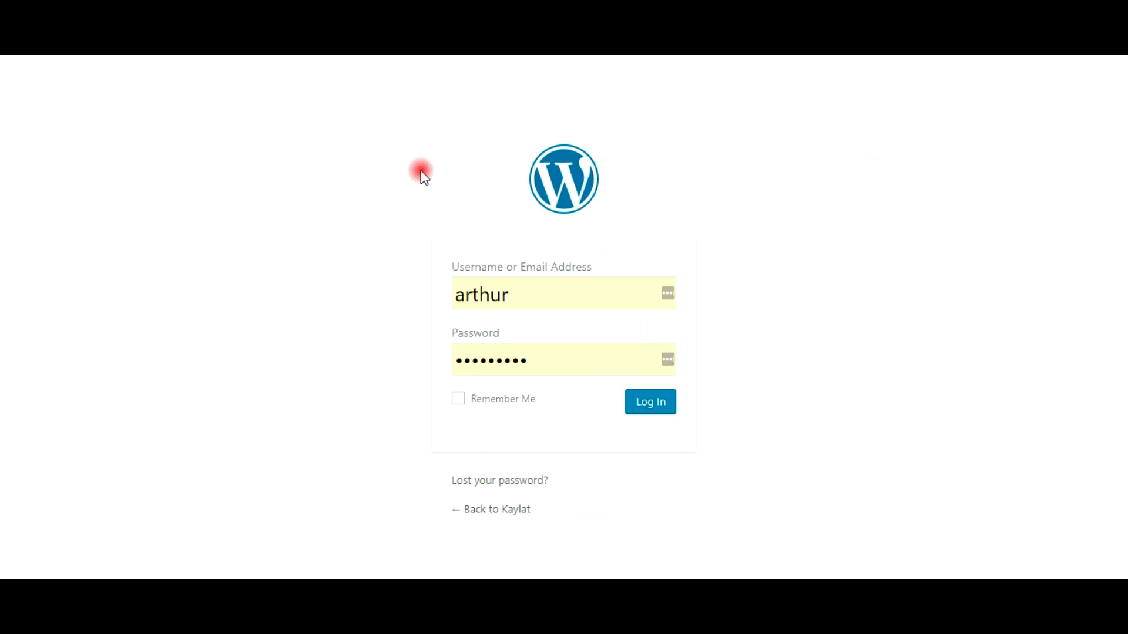
Step: Log in to the Kaylat WordPress admin with the saved username and password
{"action": "left_click", "coordinate": [566, 301]}
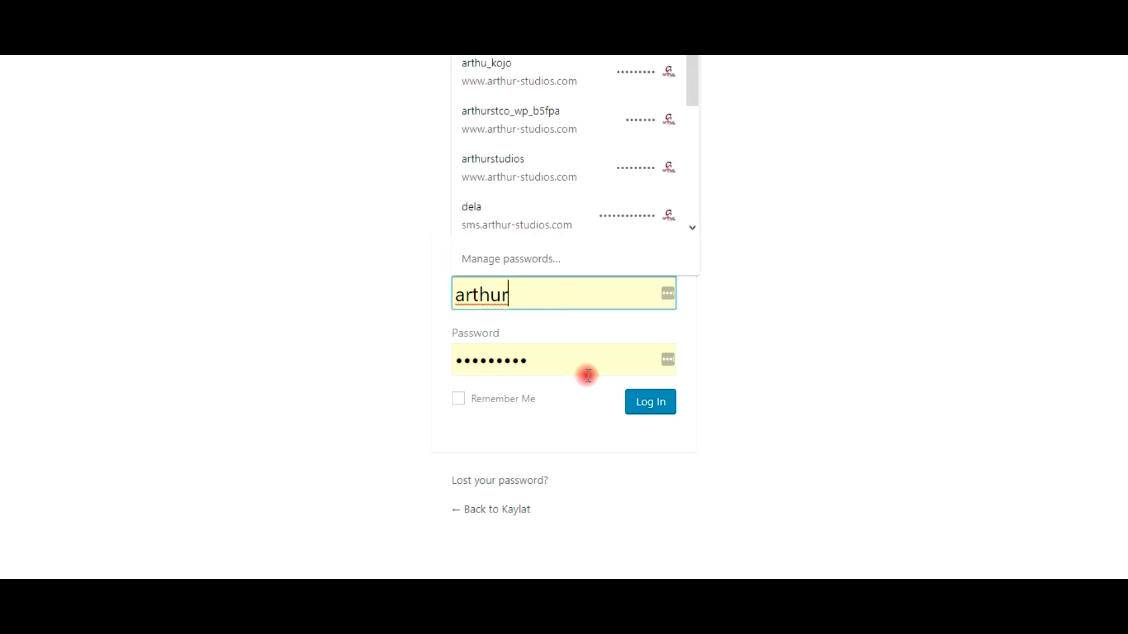
{"action": "left_click", "coordinate": [652, 405]}
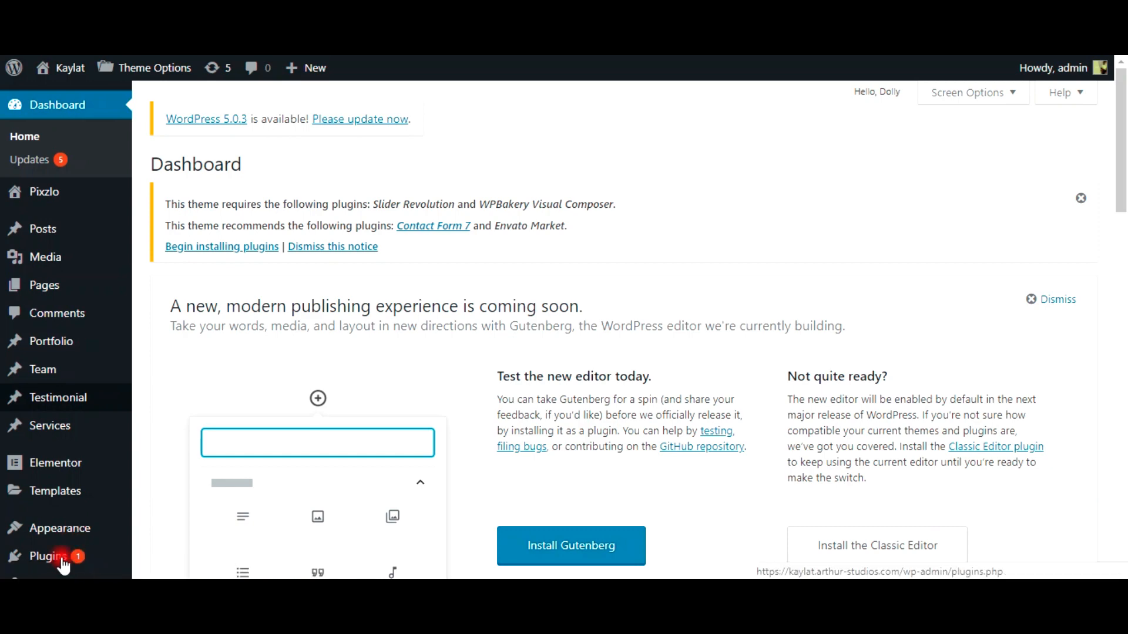
Step: Go to the Add Plugins page from the admin Plugins menu
{"action": "scroll", "coordinate": [69, 566], "scroll_direction": "down", "scroll_amount": 3}
{"action": "left_click", "coordinate": [69, 392]}
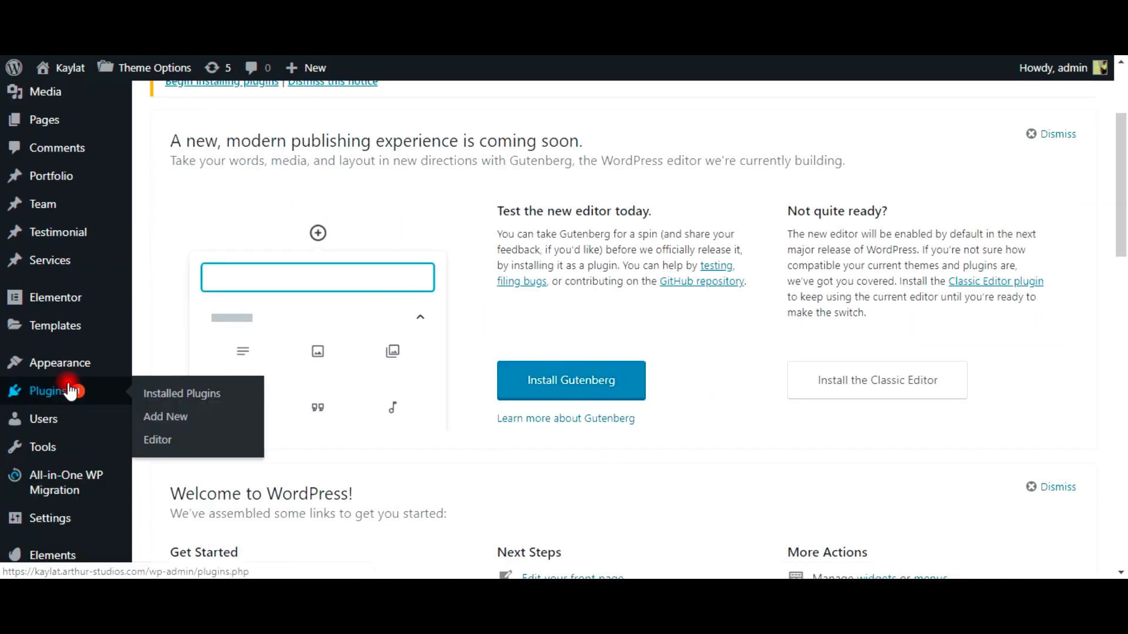
{"action": "left_click", "coordinate": [147, 395]}
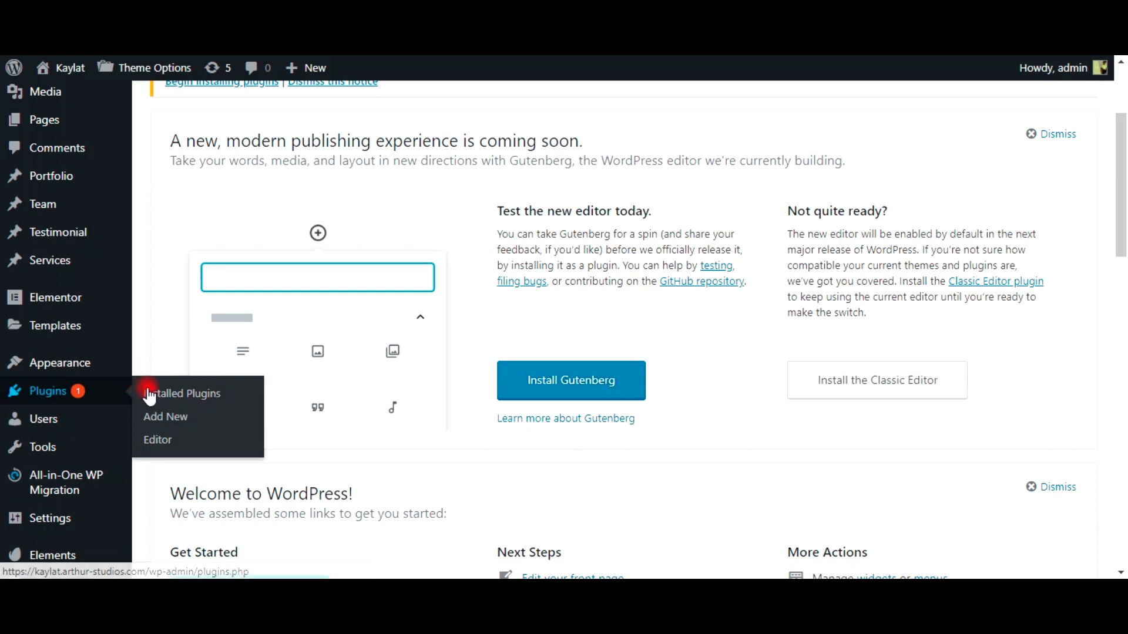
{"action": "left_click", "coordinate": [161, 421]}
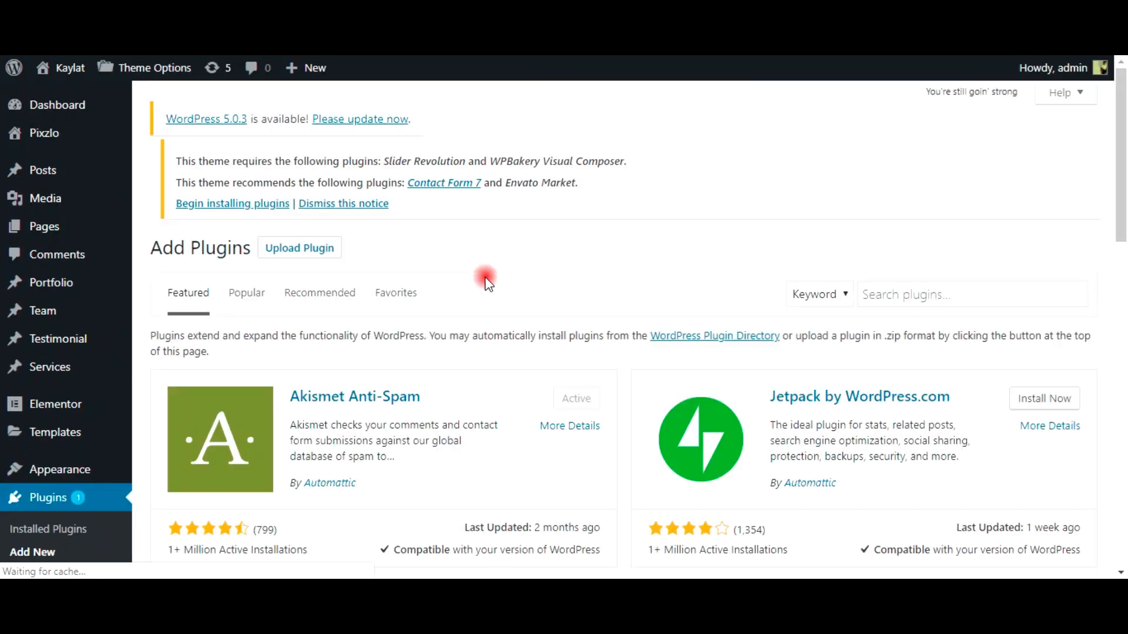
Step: Search the plugin directory for wpschoolpress and install the WPSchoolPress plugin
{"action": "left_click", "coordinate": [892, 309]}
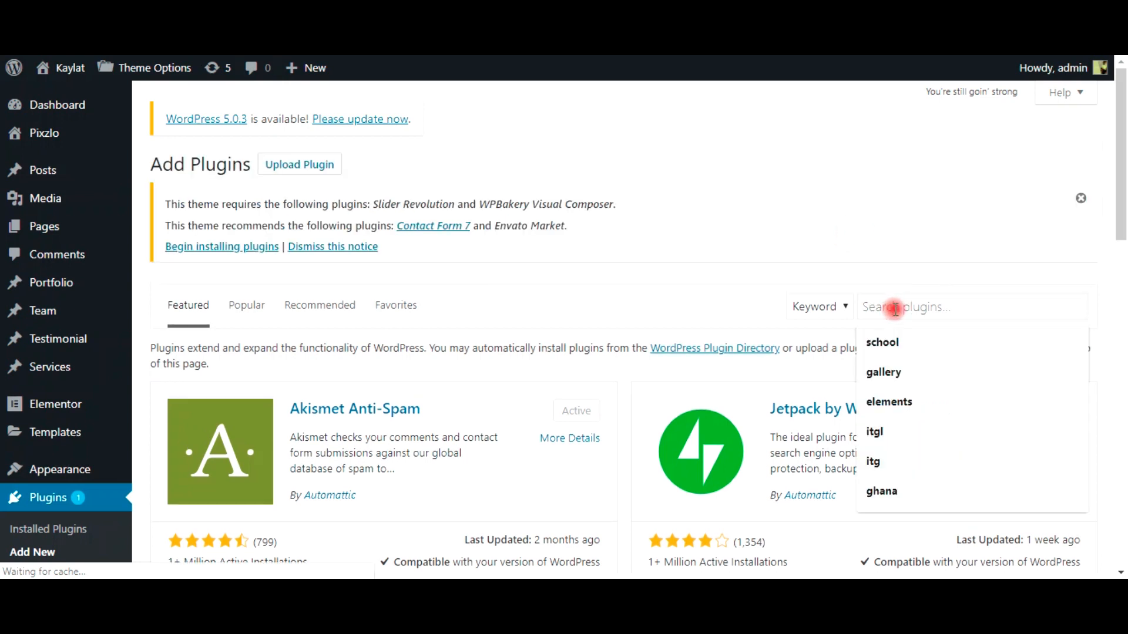
{"action": "type", "text": "wpschool"}
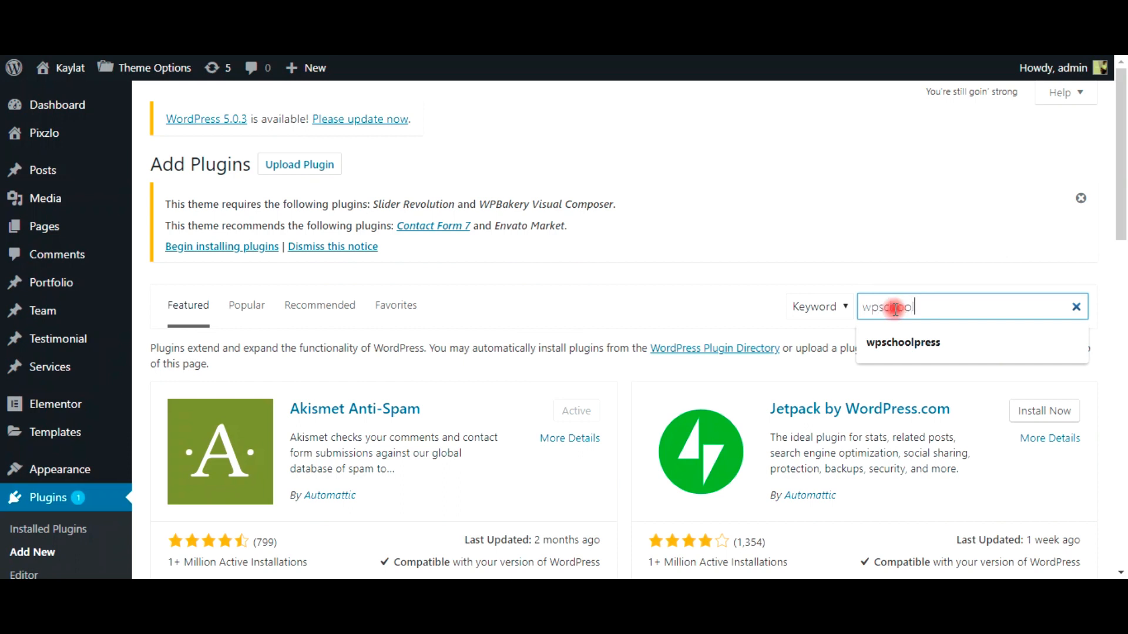
{"action": "key", "text": "Return"}
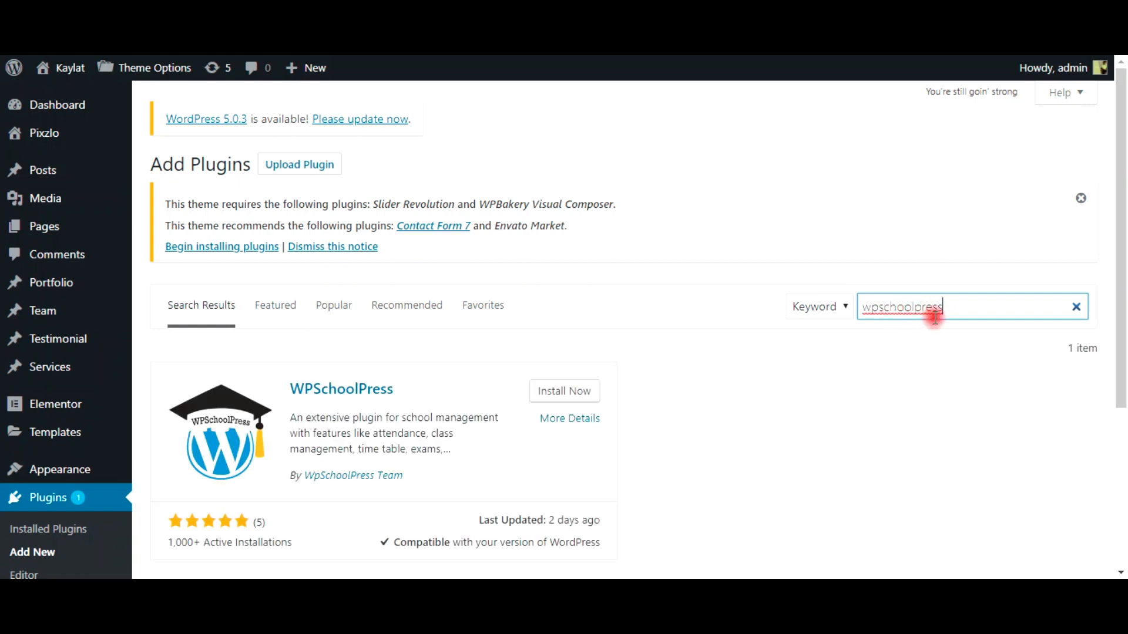
{"action": "scroll", "coordinate": [508, 410], "scroll_direction": "down", "scroll_amount": 1}
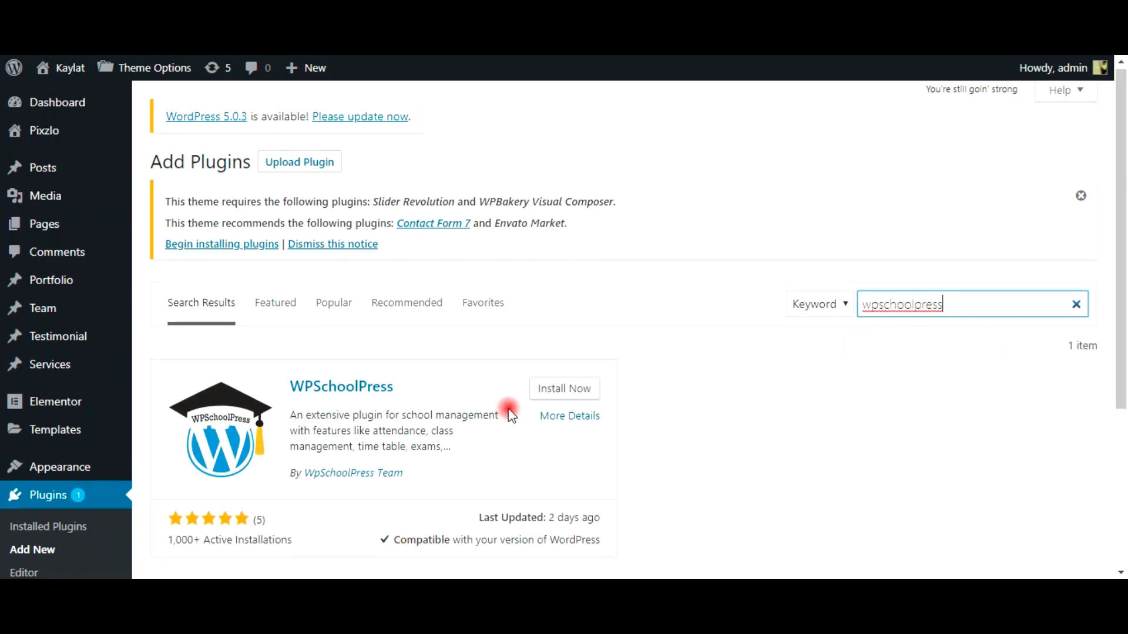
{"action": "scroll", "coordinate": [508, 410], "scroll_direction": "down", "scroll_amount": 2}
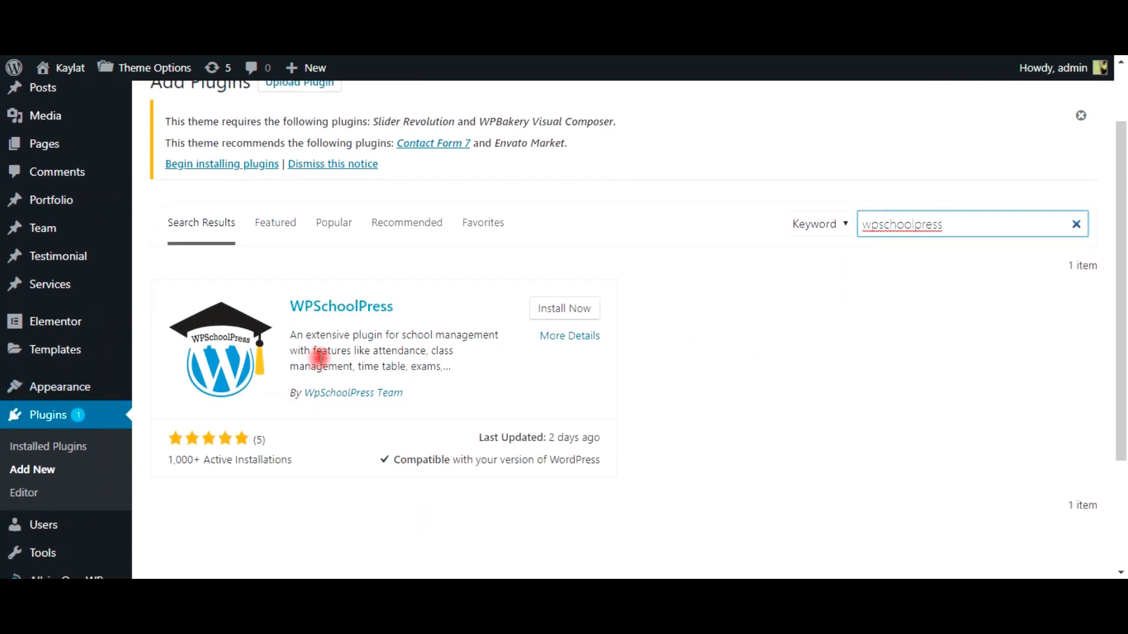
{"action": "left_click", "coordinate": [574, 315]}
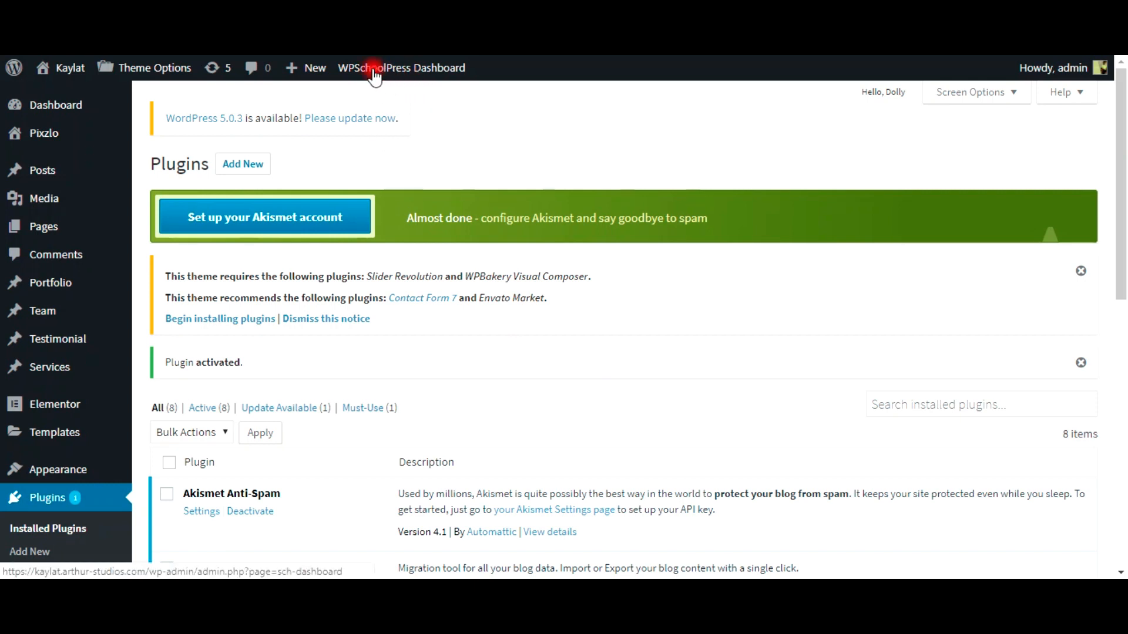
Step: Open the WPSchoolPress Dashboard from the admin bar, showing 0 students, teachers, parents and classes
{"action": "left_click", "coordinate": [442, 70]}
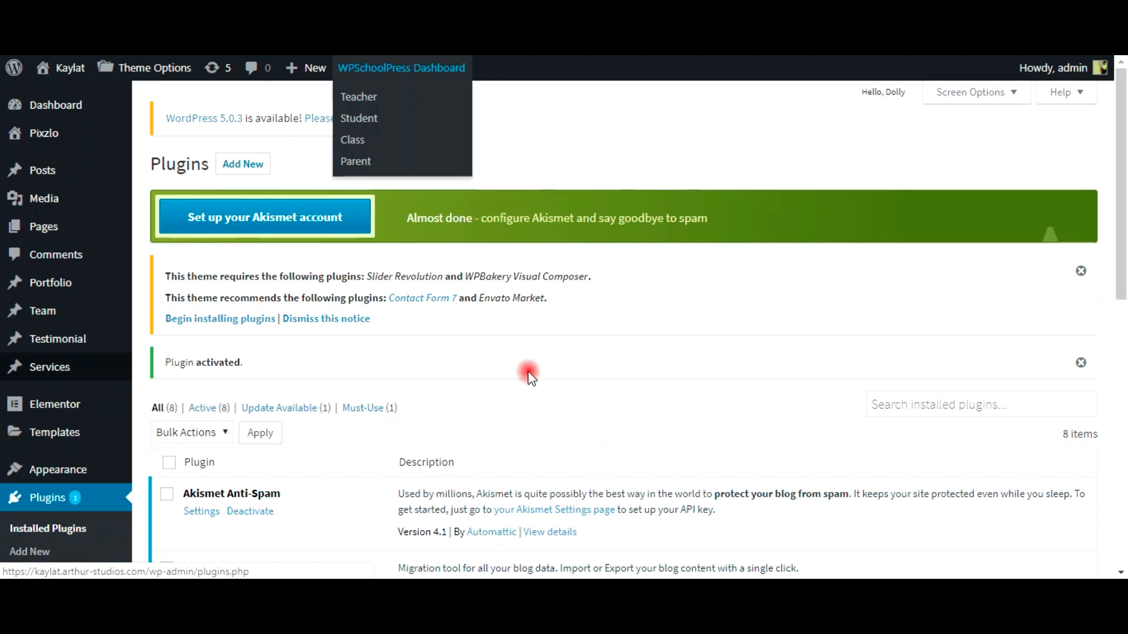
{"action": "scroll", "coordinate": [534, 391], "scroll_direction": "down", "scroll_amount": 1}
{"action": "scroll", "coordinate": [53, 452], "scroll_direction": "down", "scroll_amount": 9}
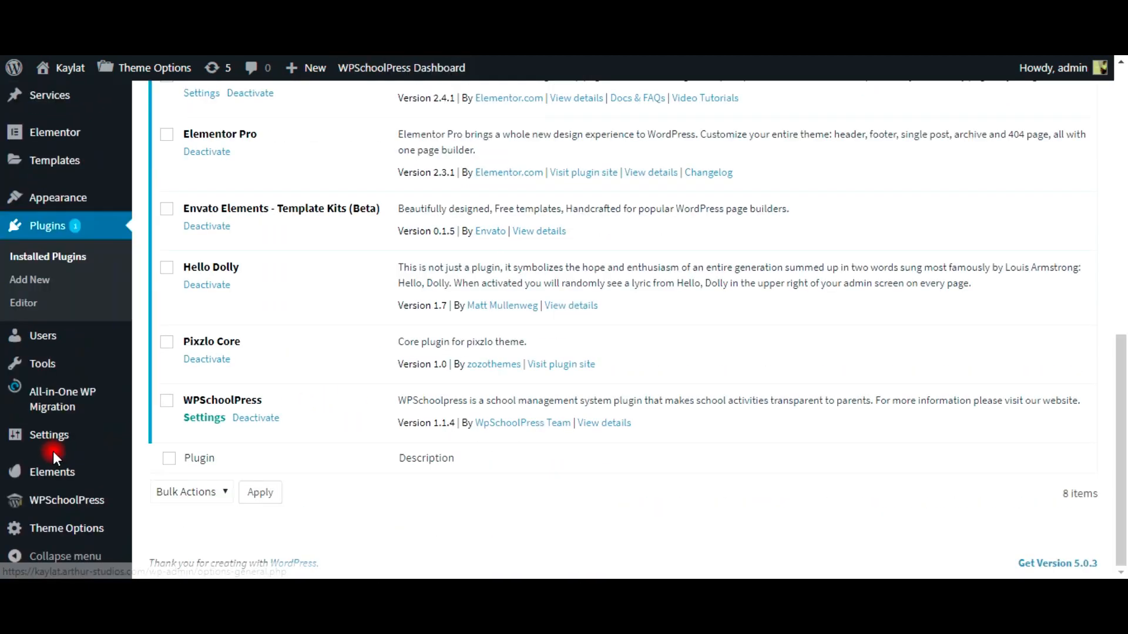
{"action": "mouse_move", "coordinate": [43, 514]}
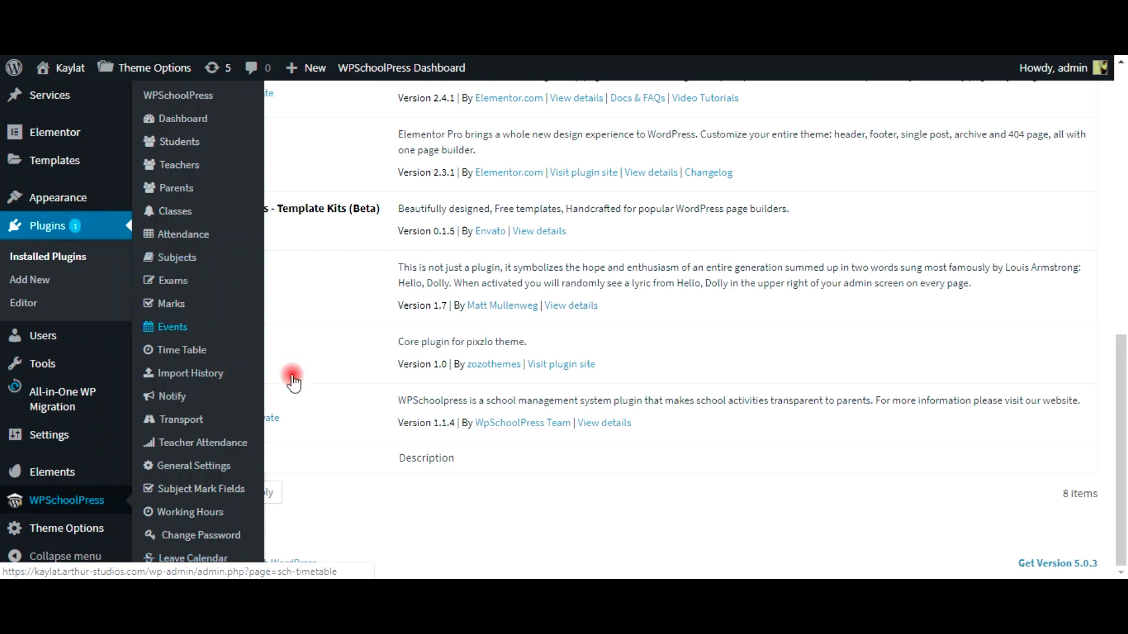
{"action": "scroll", "coordinate": [359, 368], "scroll_direction": "up", "scroll_amount": 6}
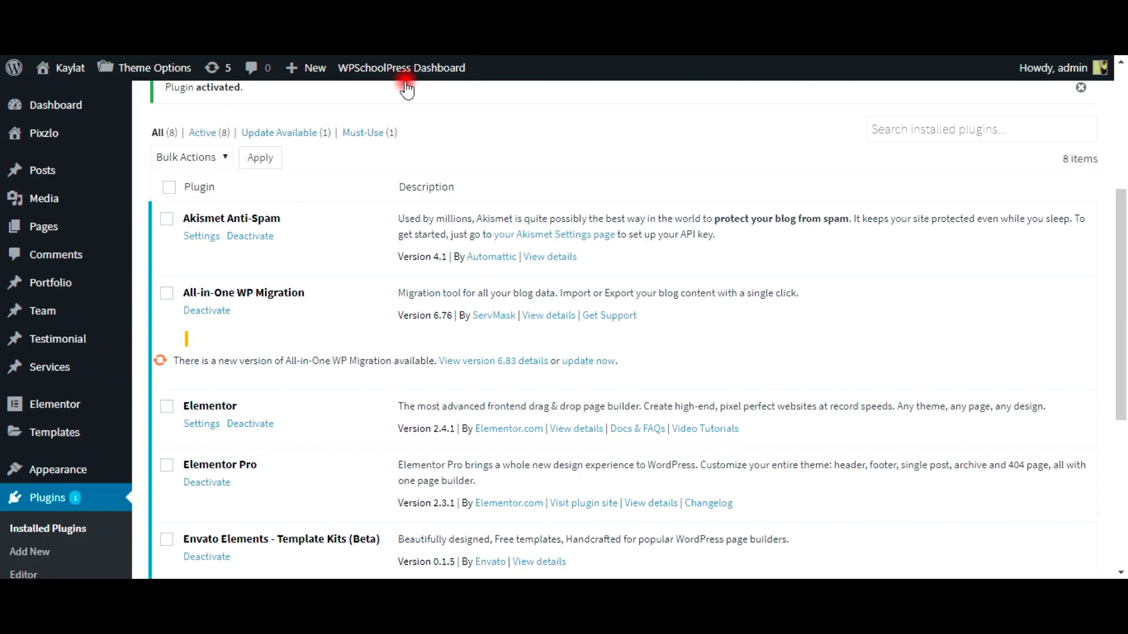
{"action": "scroll", "coordinate": [409, 75], "scroll_direction": "up", "scroll_amount": 5}
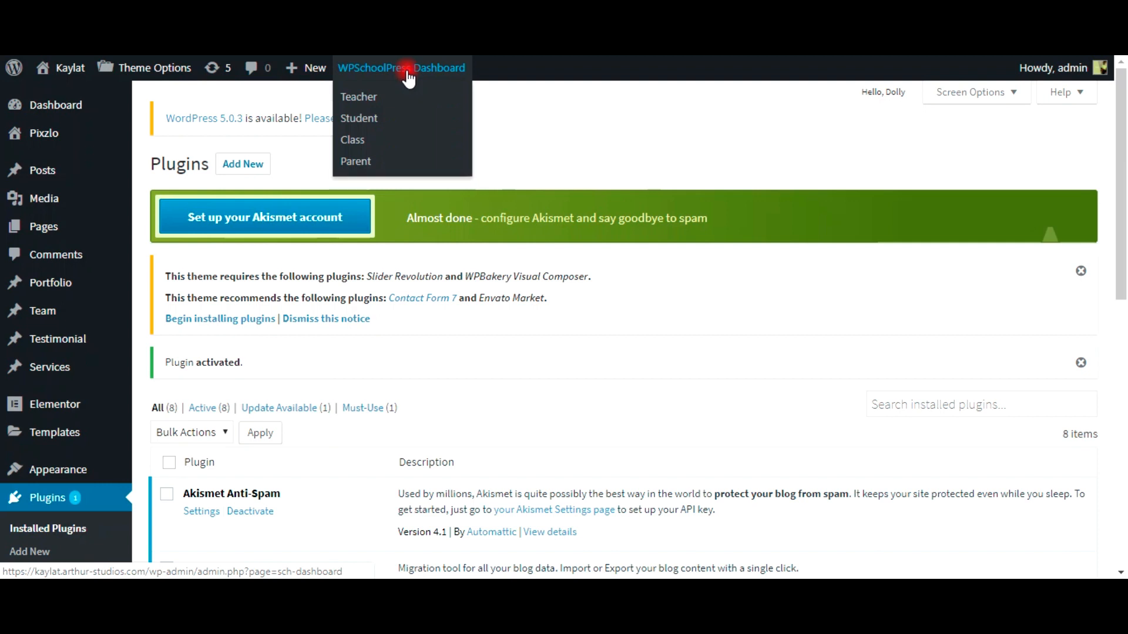
{"action": "left_click", "coordinate": [410, 76]}
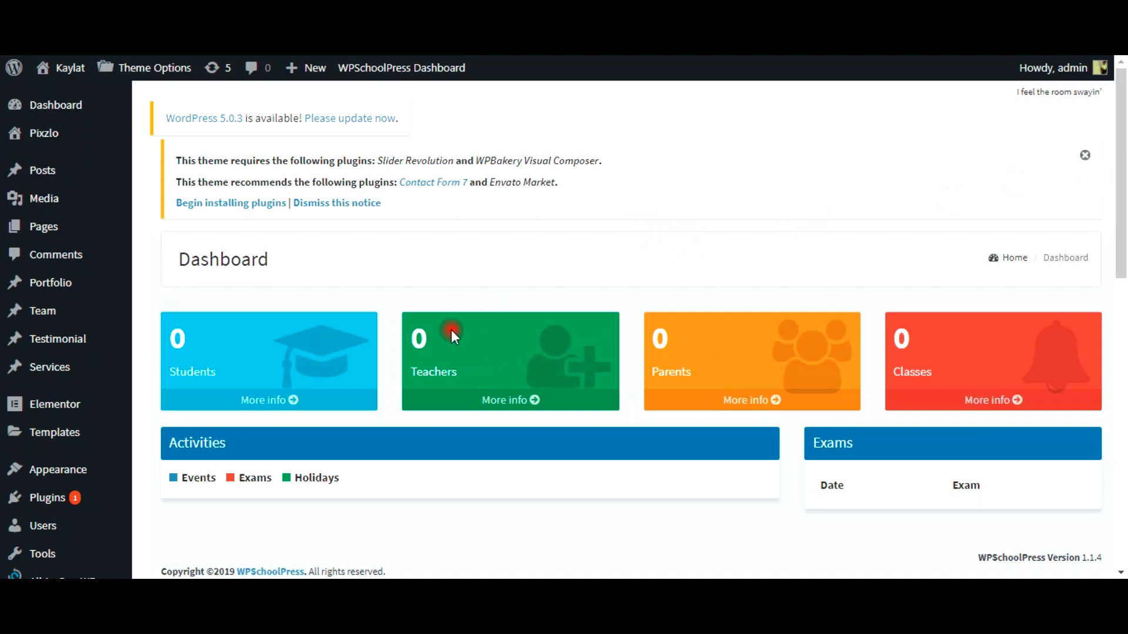
Step: Dismiss the theme plugin recommendation notice
{"action": "left_click", "coordinate": [1084, 155]}
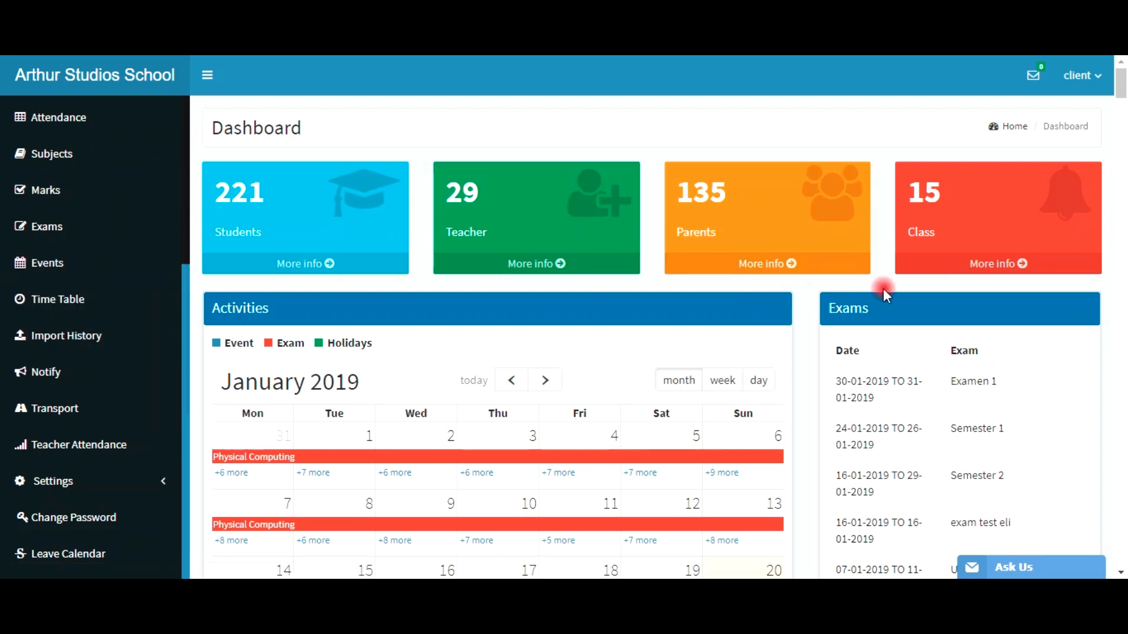
Step: Scroll the demo dashboard calendar, then view the PRE KG subjects list (ENGLISH, MATHS, HINDI)
{"action": "scroll", "coordinate": [811, 264], "scroll_direction": "down", "scroll_amount": 8}
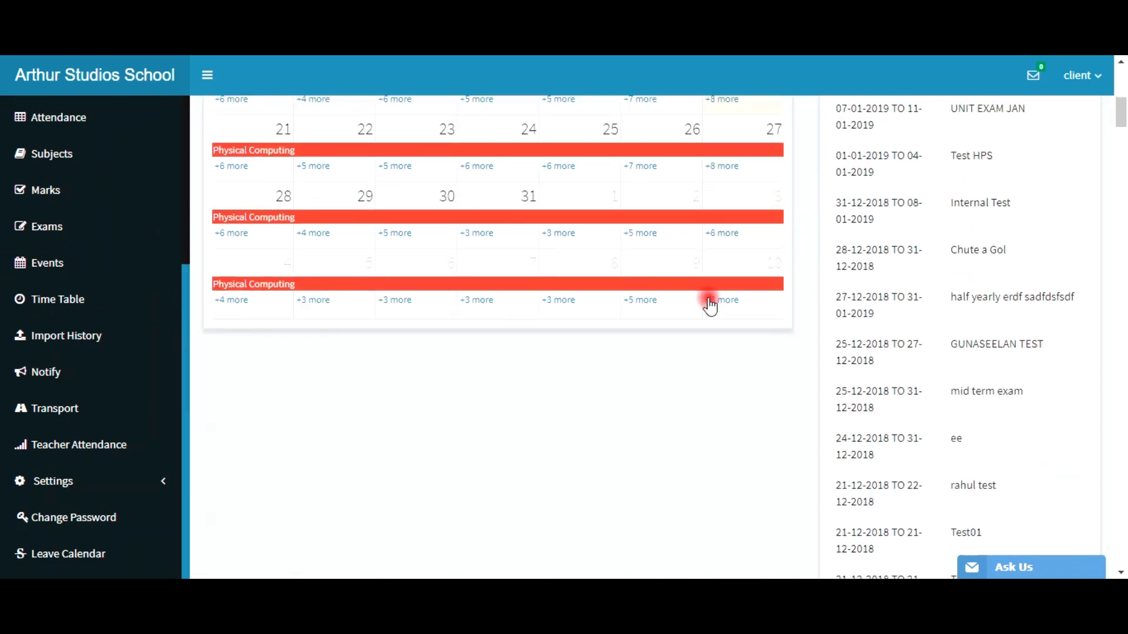
{"action": "scroll", "coordinate": [707, 300], "scroll_direction": "down", "scroll_amount": 5}
{"action": "scroll", "coordinate": [708, 303], "scroll_direction": "up", "scroll_amount": 13}
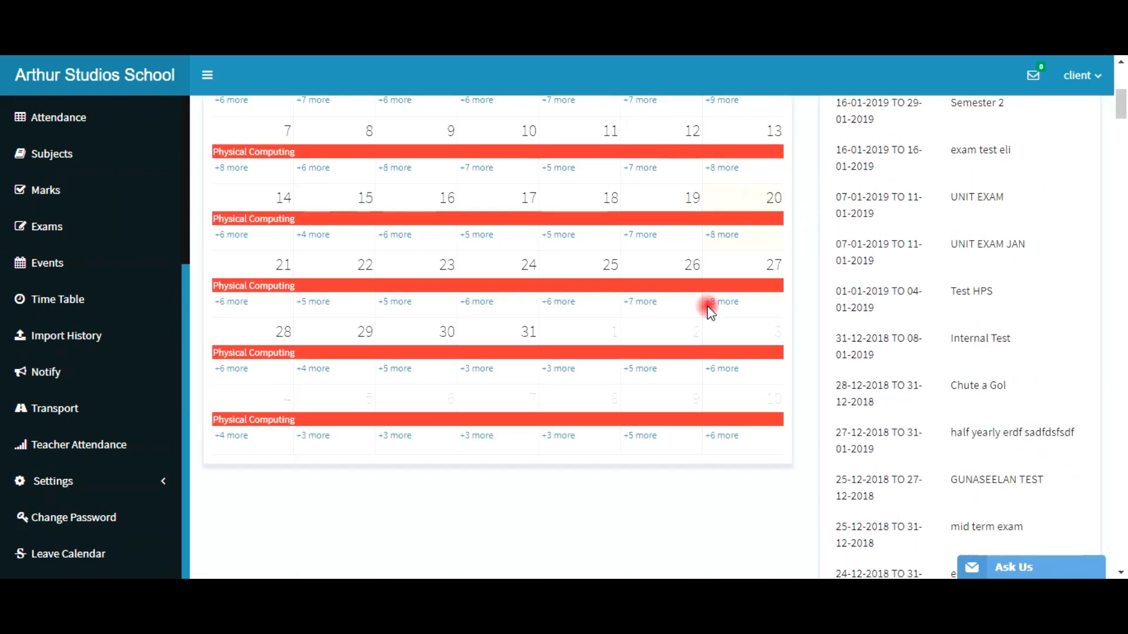
{"action": "left_click", "coordinate": [36, 155]}
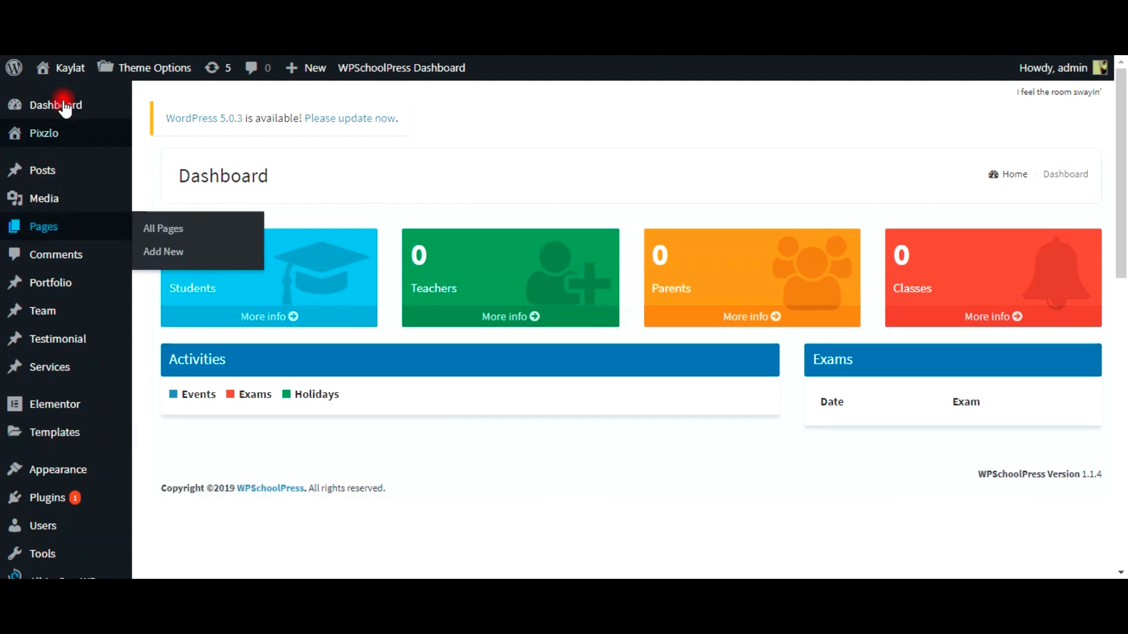
Step: Open WPSchoolPress Subjects on the Kaylat site, which warns a class must be added first
{"action": "mouse_move", "coordinate": [53, 141]}
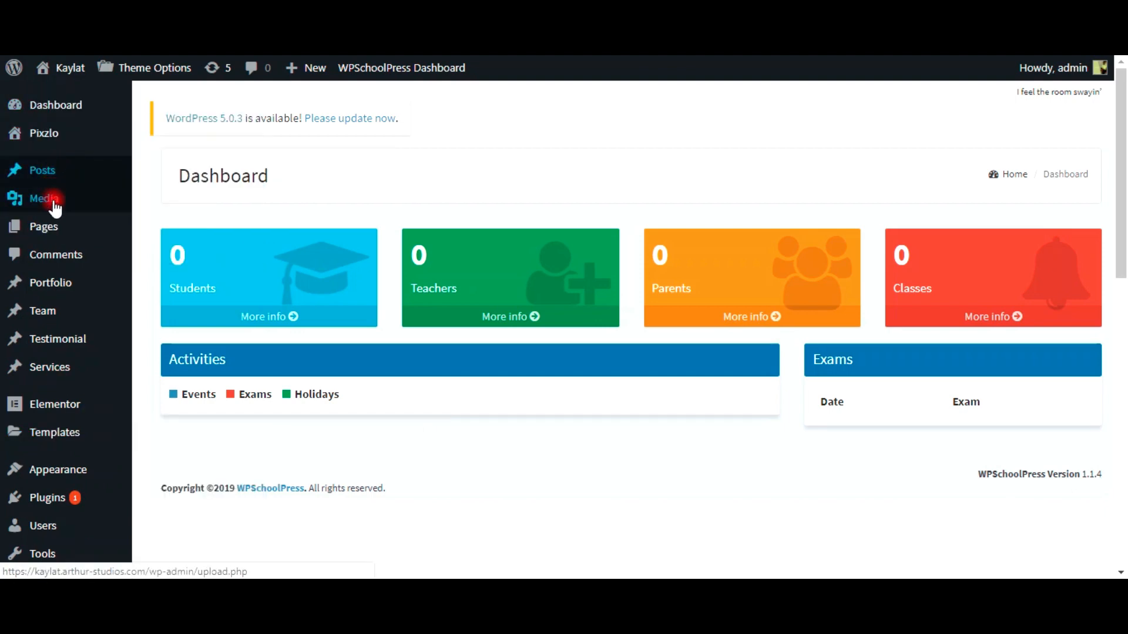
{"action": "mouse_move", "coordinate": [58, 309]}
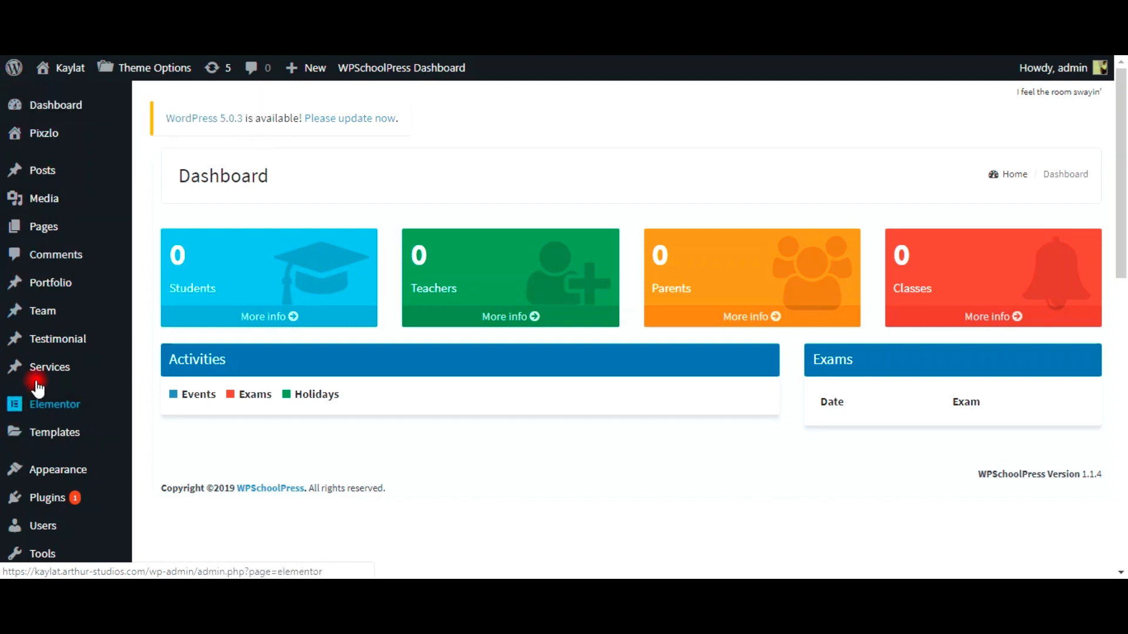
{"action": "scroll", "coordinate": [38, 388], "scroll_direction": "down", "scroll_amount": 1}
{"action": "scroll", "coordinate": [38, 388], "scroll_direction": "down", "scroll_amount": 8}
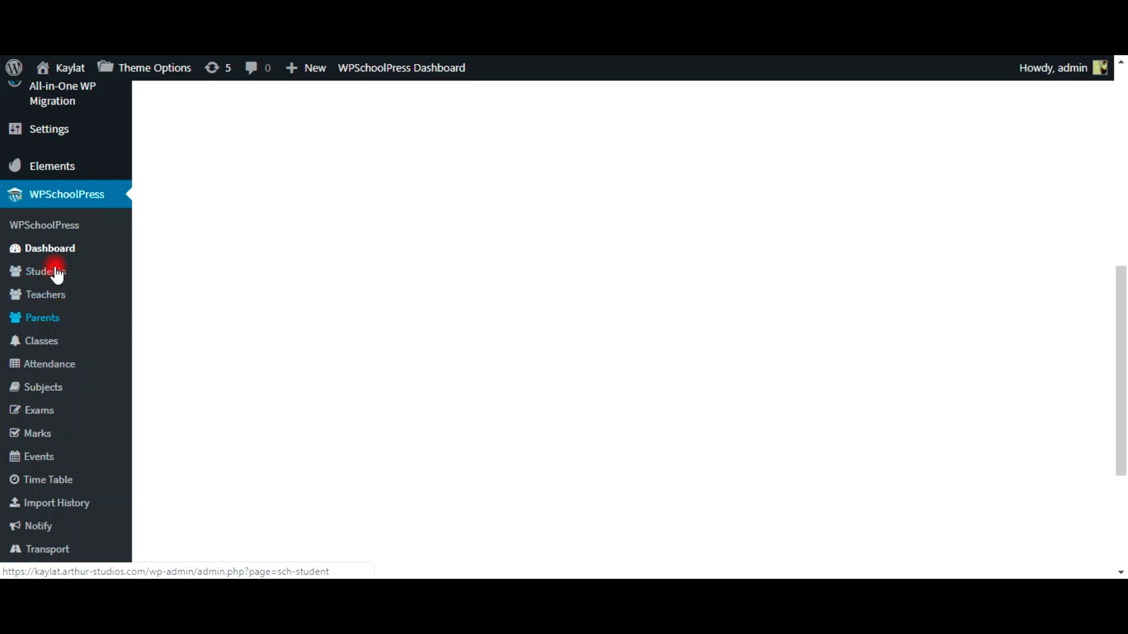
{"action": "left_click", "coordinate": [58, 388]}
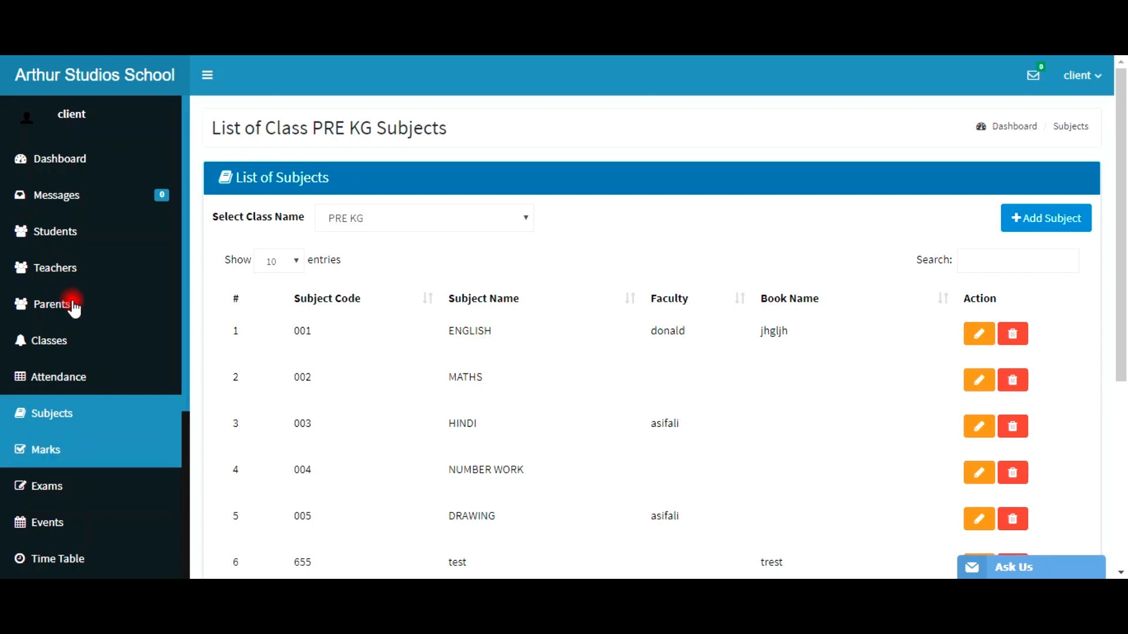
{"action": "scroll", "coordinate": [484, 360], "scroll_direction": "down", "scroll_amount": 5}
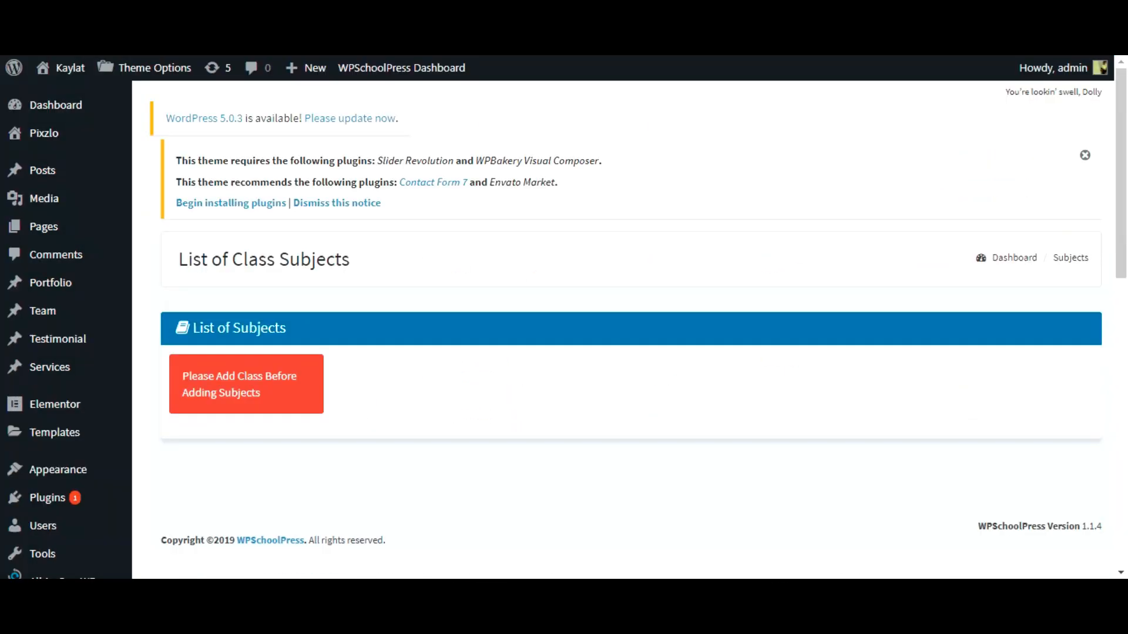
Step: Open WPSchoolPress Students on the Kaylat site and scroll through the empty student list
{"action": "scroll", "coordinate": [310, 383], "scroll_direction": "down", "scroll_amount": 4}
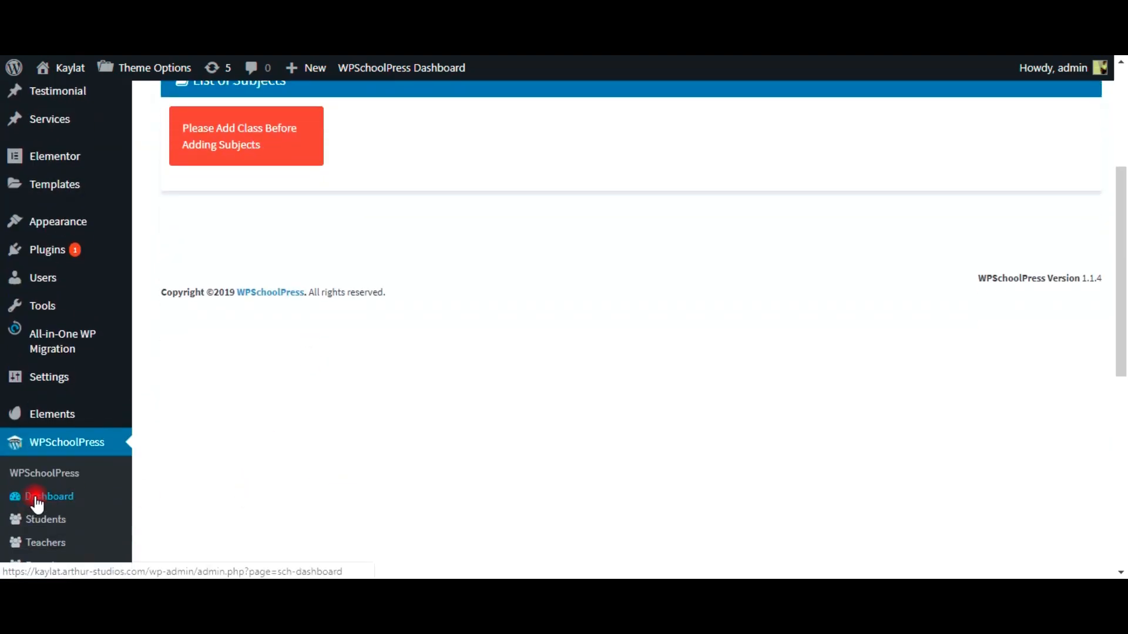
{"action": "left_click", "coordinate": [52, 521]}
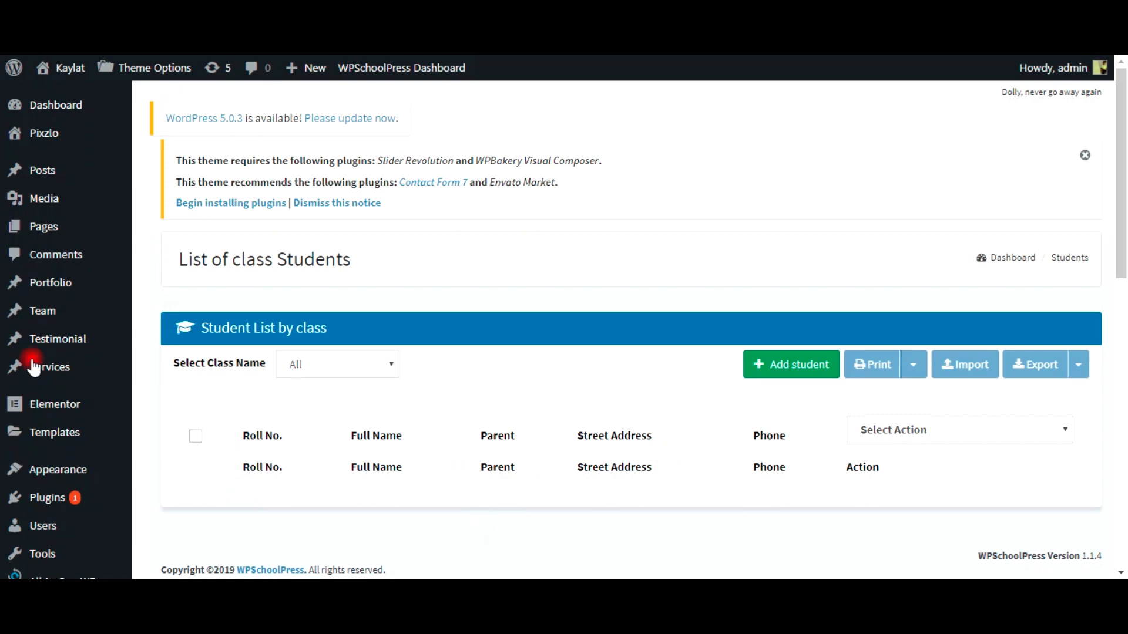
{"action": "scroll", "coordinate": [529, 417], "scroll_direction": "down", "scroll_amount": 3}
{"action": "scroll", "coordinate": [413, 347], "scroll_direction": "down", "scroll_amount": 3}
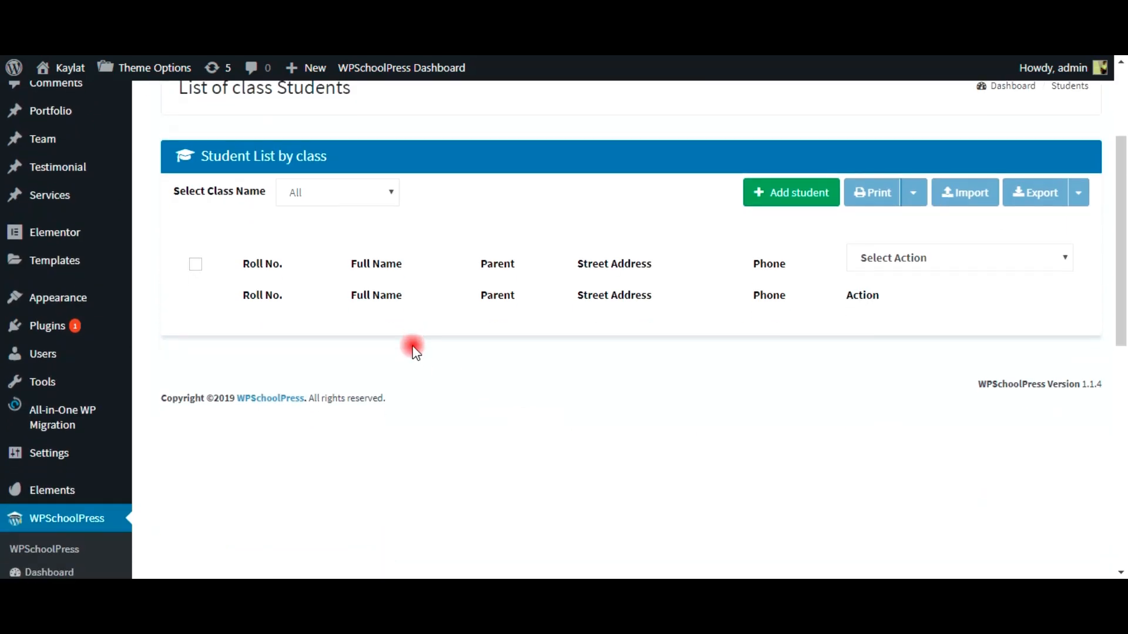
{"action": "scroll", "coordinate": [413, 346], "scroll_direction": "up", "scroll_amount": 2}
{"action": "scroll", "coordinate": [300, 176], "scroll_direction": "up", "scroll_amount": 1}
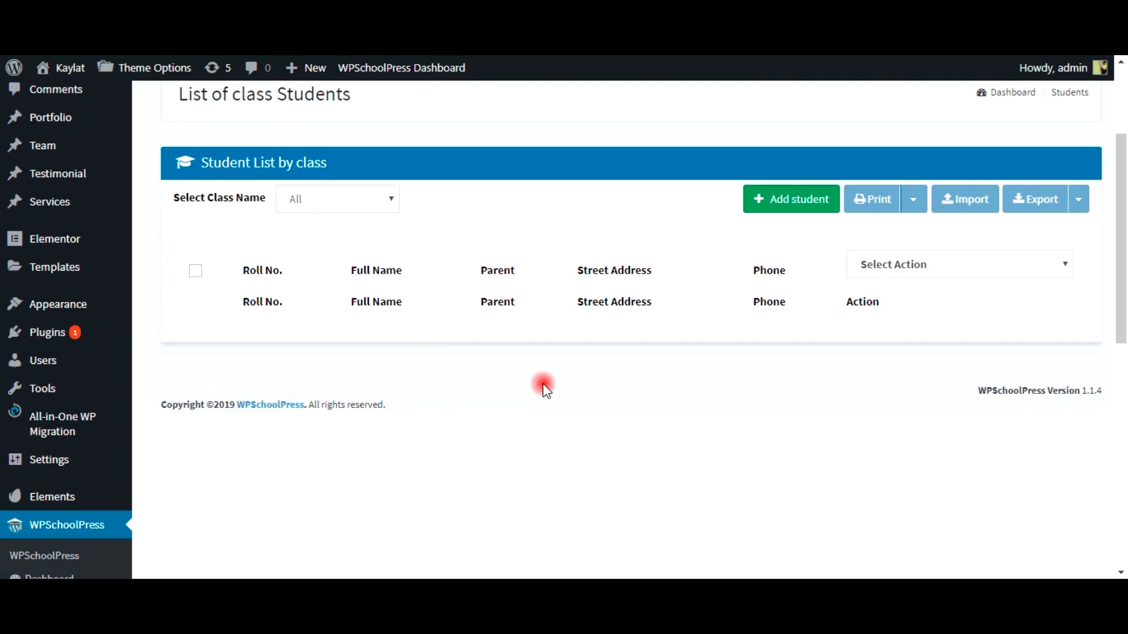
{"action": "scroll", "coordinate": [538, 399], "scroll_direction": "down", "scroll_amount": 3}
{"action": "scroll", "coordinate": [539, 400], "scroll_direction": "down", "scroll_amount": 1}
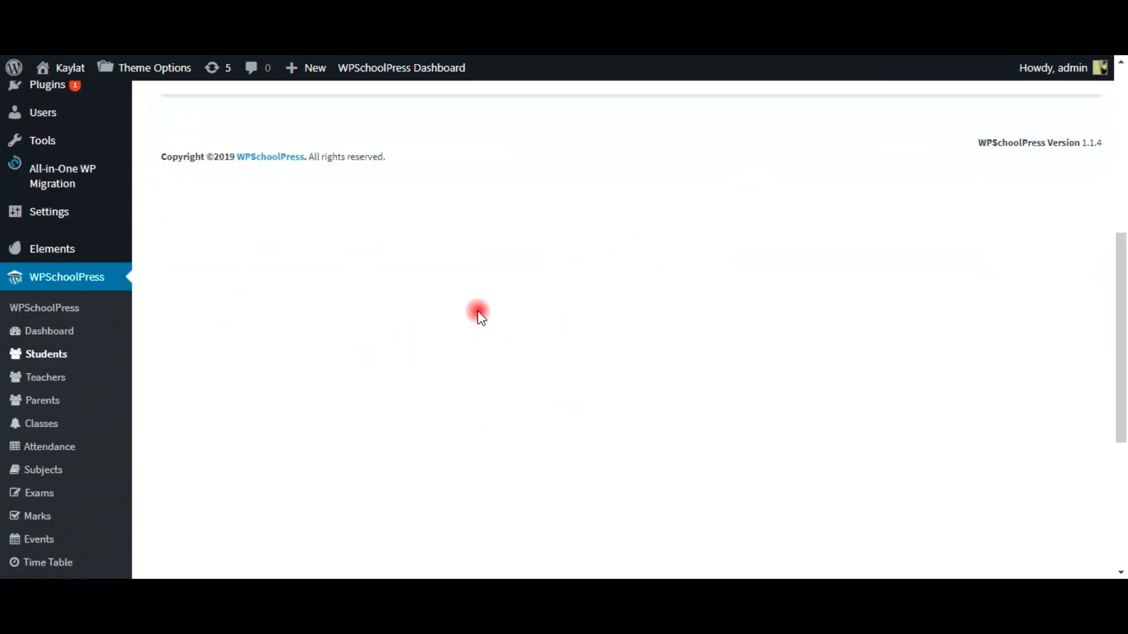
Step: Go to WPSchoolPress Classes and bring up the empty Add New Class form
{"action": "left_click", "coordinate": [27, 424]}
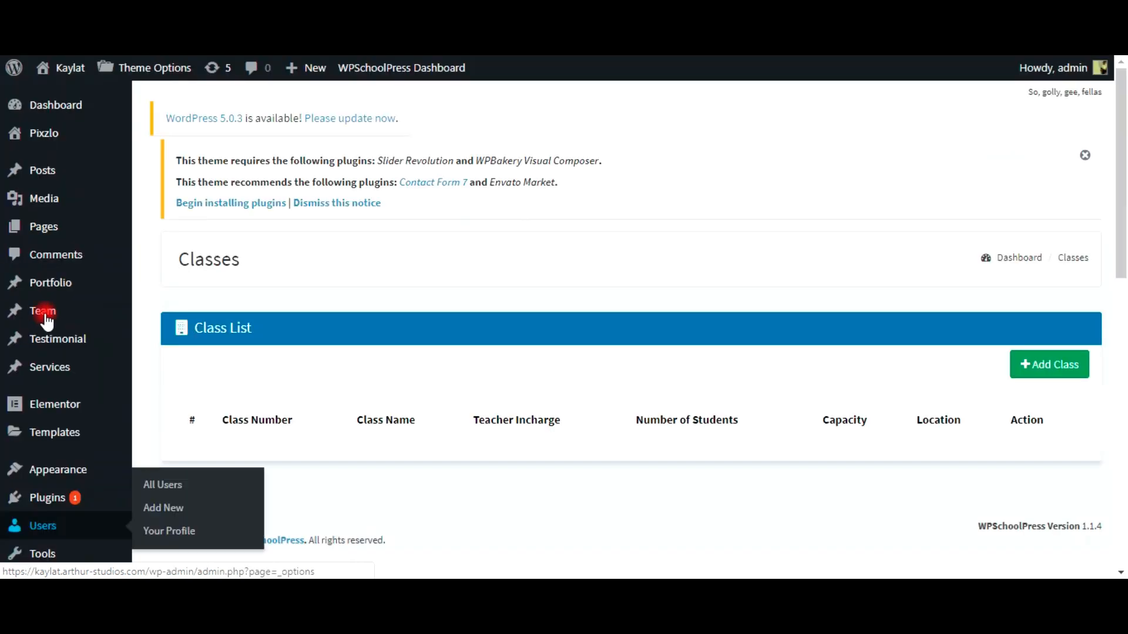
{"action": "left_click", "coordinate": [158, 514]}
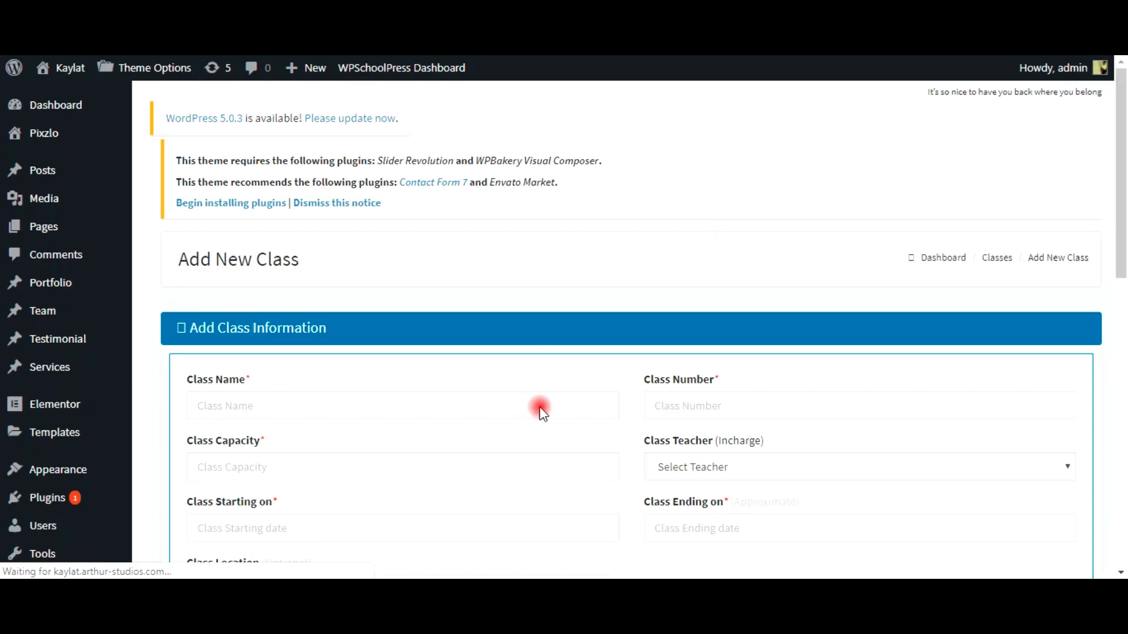
Step: Fill in class name Class 1 and class number 001, moving on to capacity 30
{"action": "left_click", "coordinate": [277, 406]}
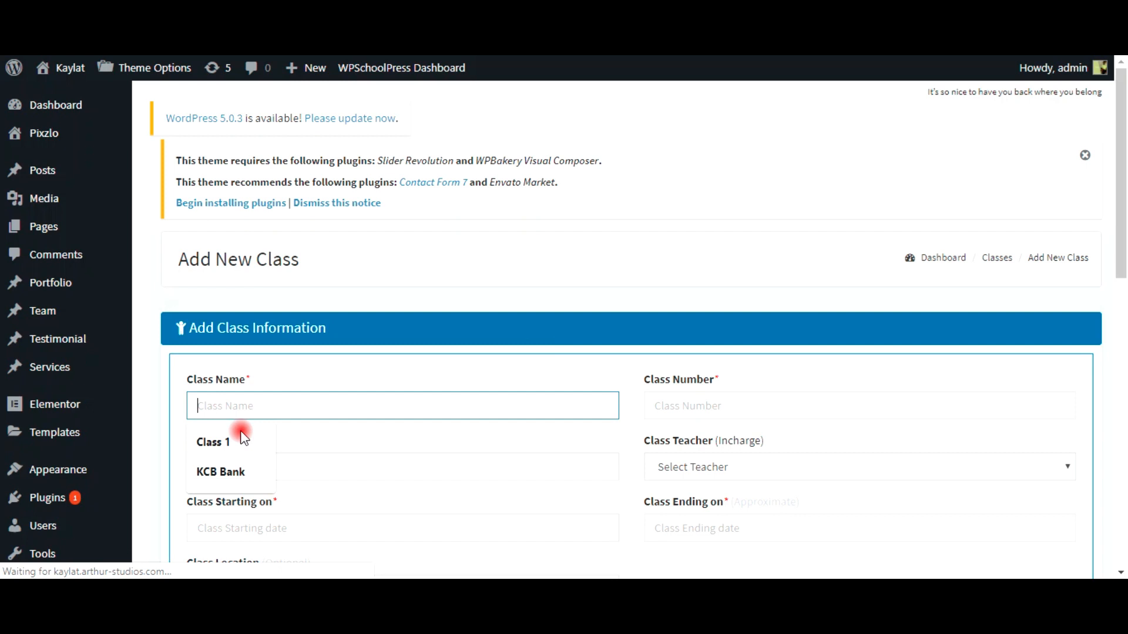
{"action": "left_click", "coordinate": [240, 446]}
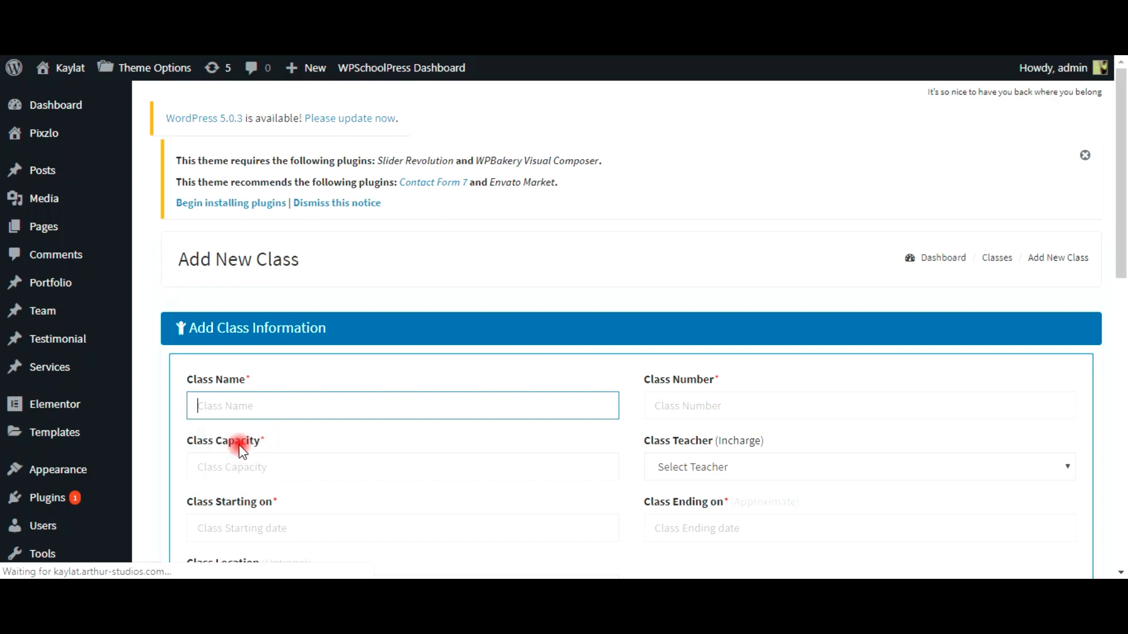
{"action": "left_click", "coordinate": [710, 406]}
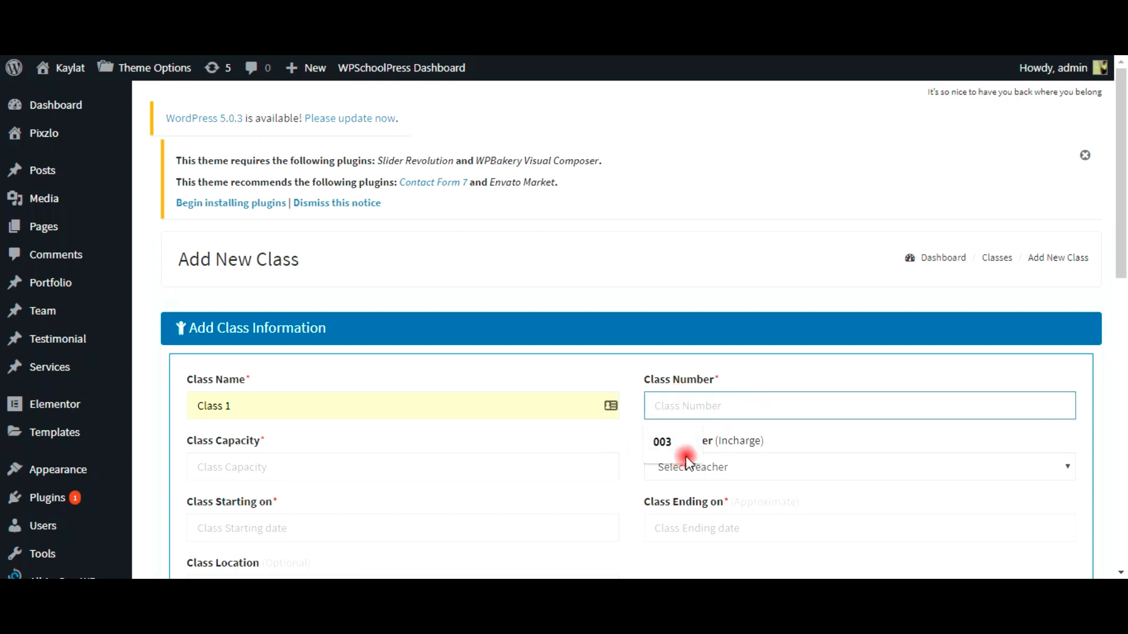
{"action": "left_click", "coordinate": [662, 442]}
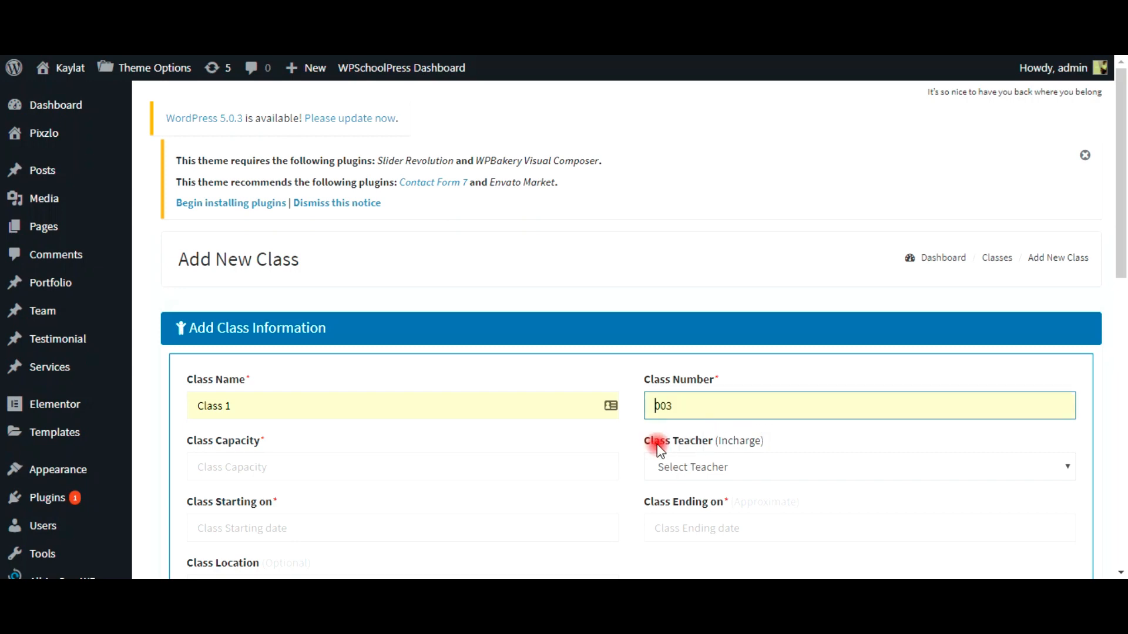
{"action": "key", "text": "BackSpace"}
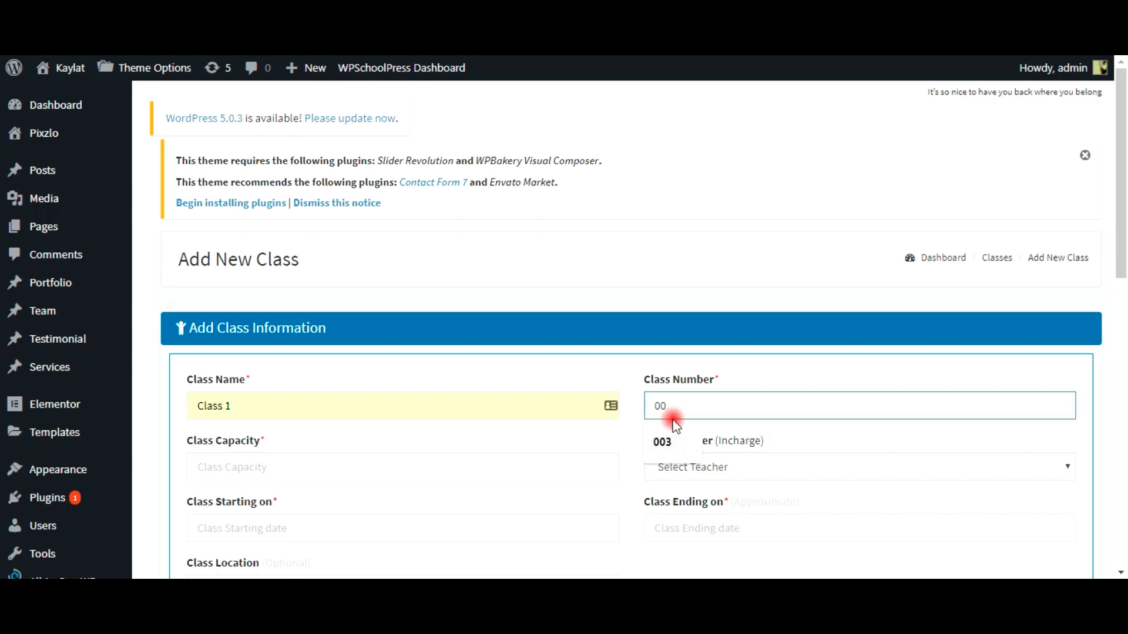
{"action": "type", "text": "1"}
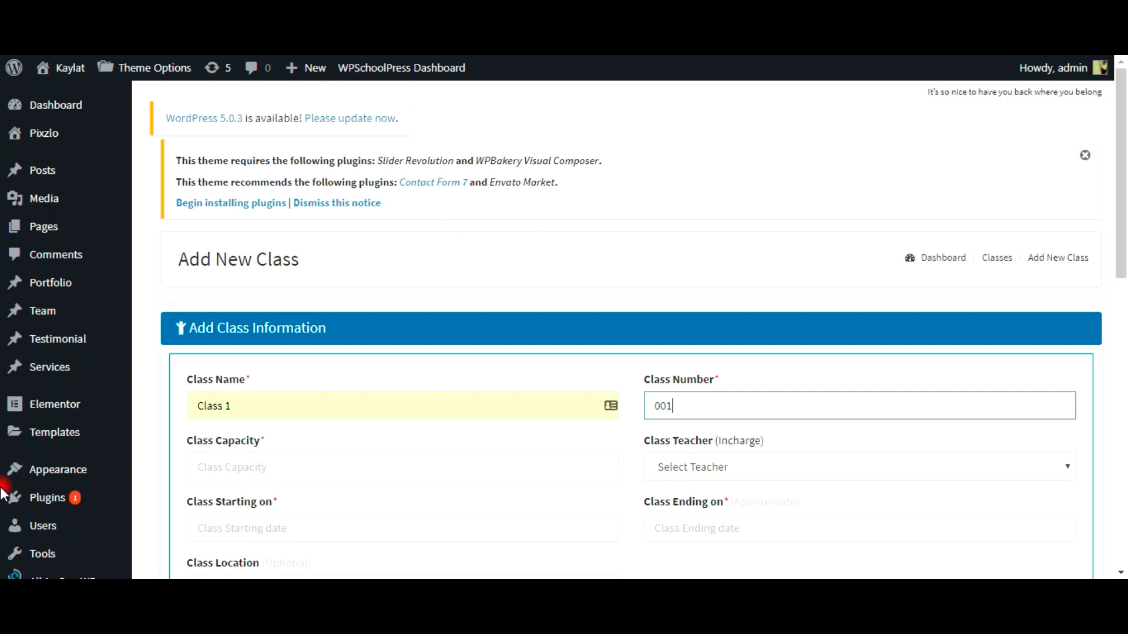
{"action": "left_click", "coordinate": [239, 464]}
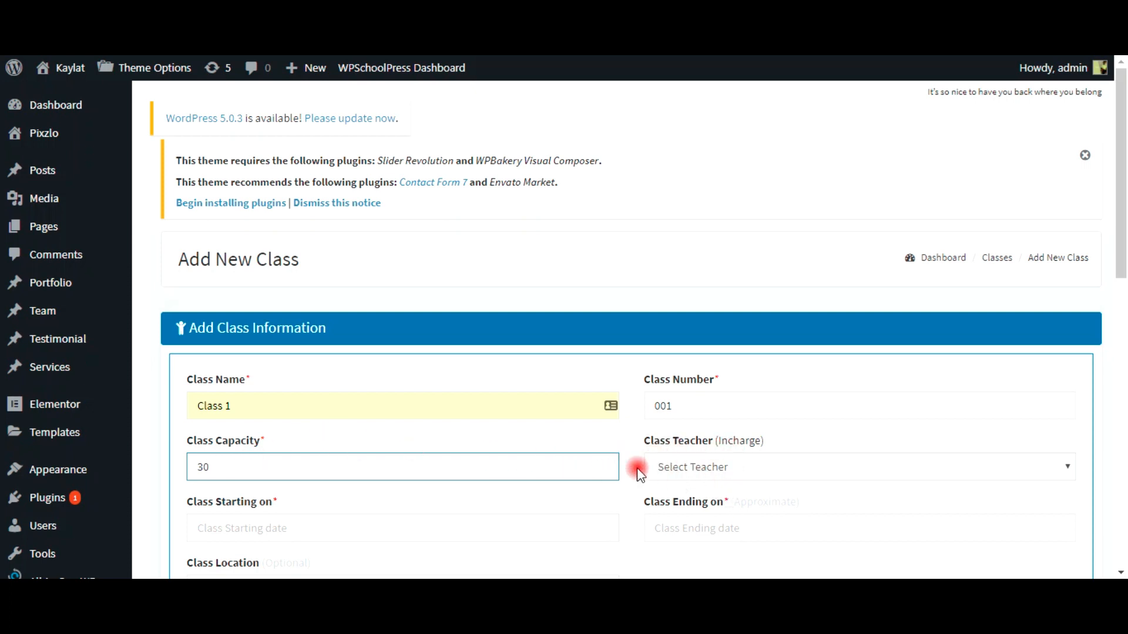
Step: Set dates 2018-01-01 to 2019-05-17, location Grand Floor, and submit Class 1
{"action": "scroll", "coordinate": [594, 463], "scroll_direction": "down", "scroll_amount": 3}
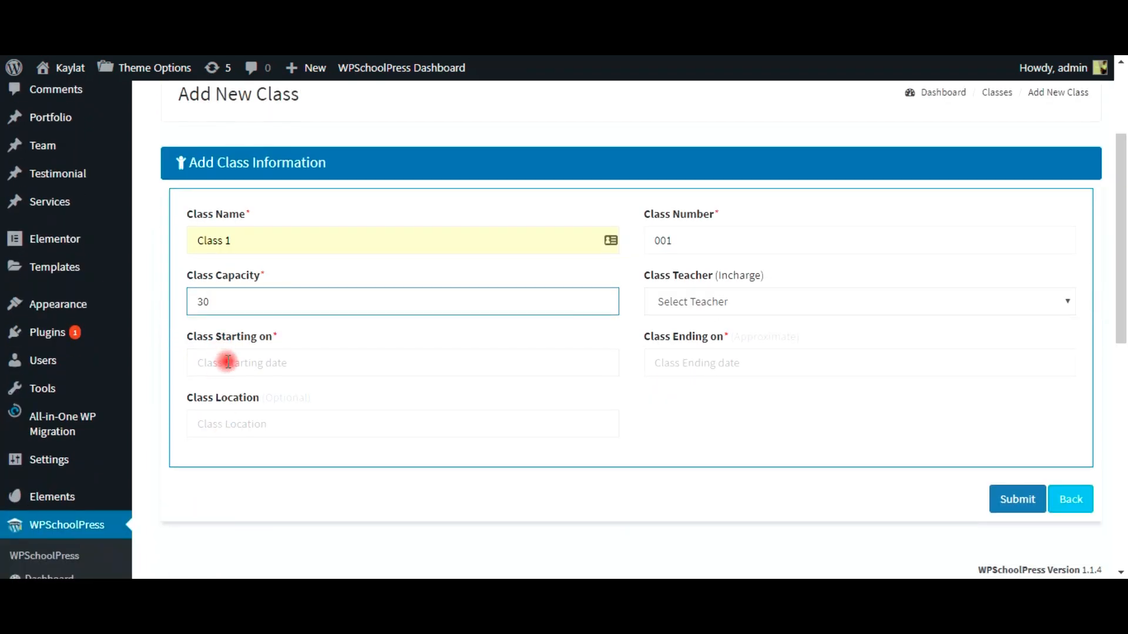
{"action": "left_click", "coordinate": [230, 364]}
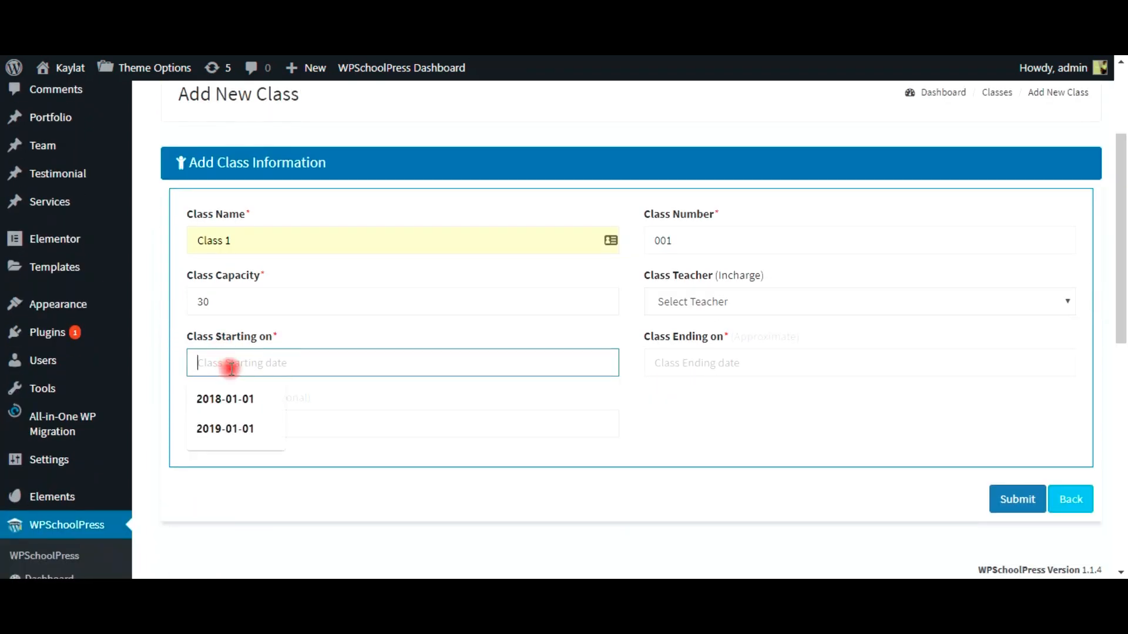
{"action": "left_click", "coordinate": [241, 400]}
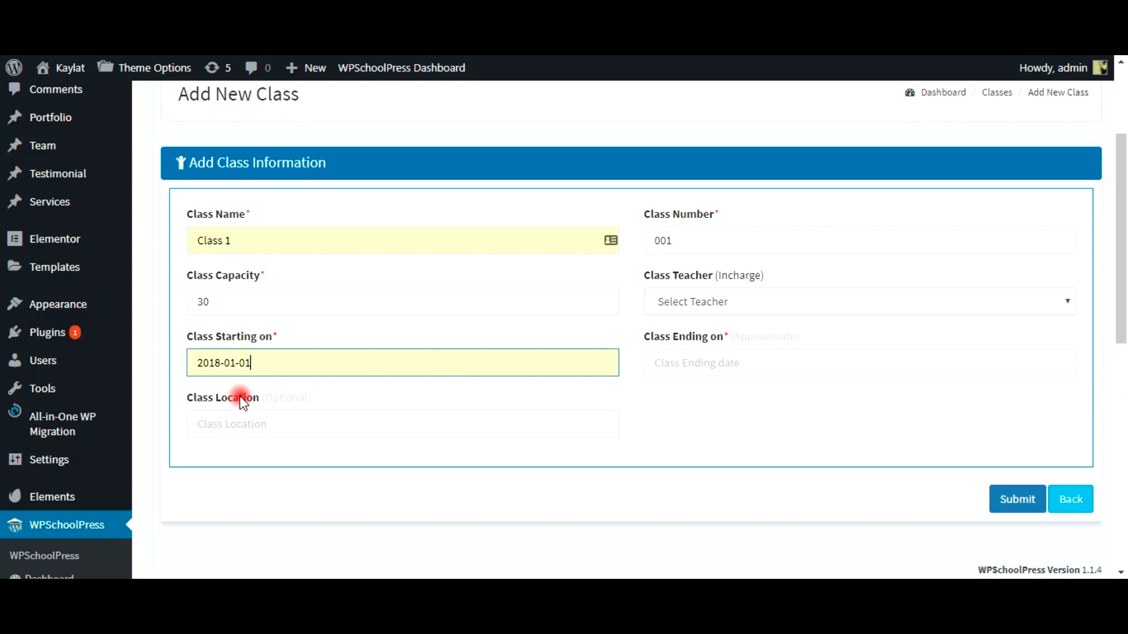
{"action": "left_click", "coordinate": [717, 364]}
{"action": "left_click", "coordinate": [699, 399]}
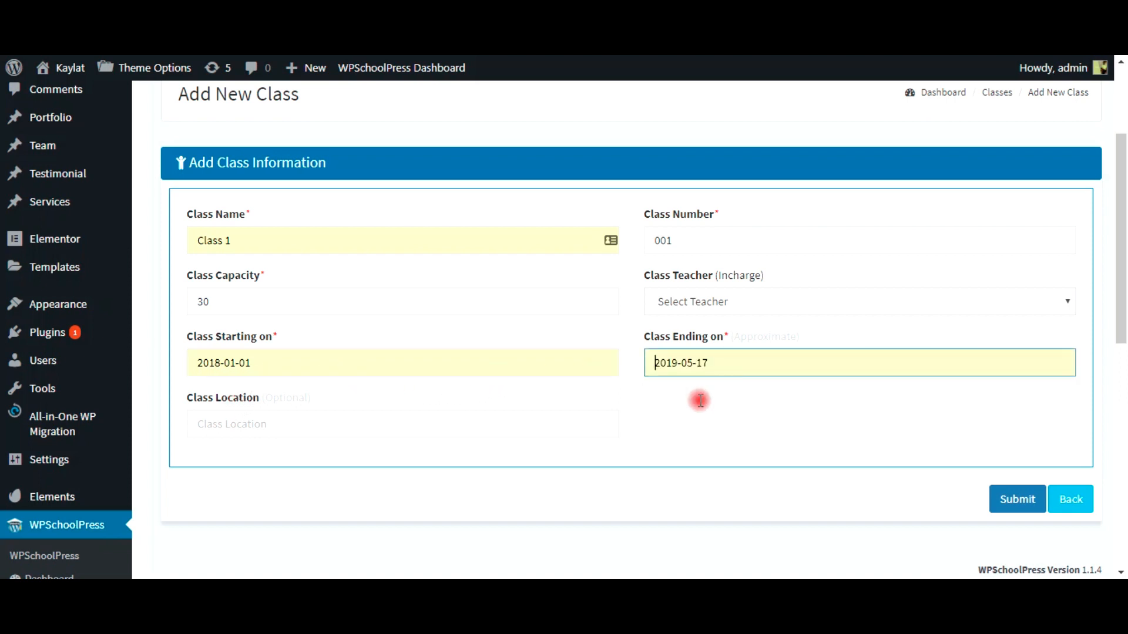
{"action": "left_click", "coordinate": [337, 429]}
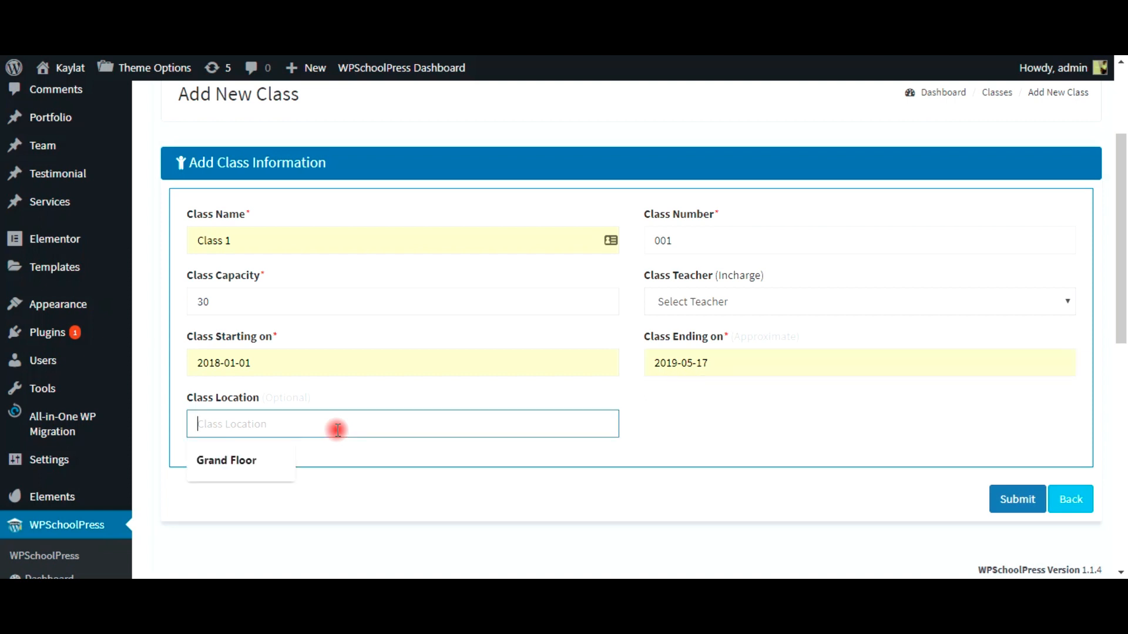
{"action": "left_click", "coordinate": [244, 467]}
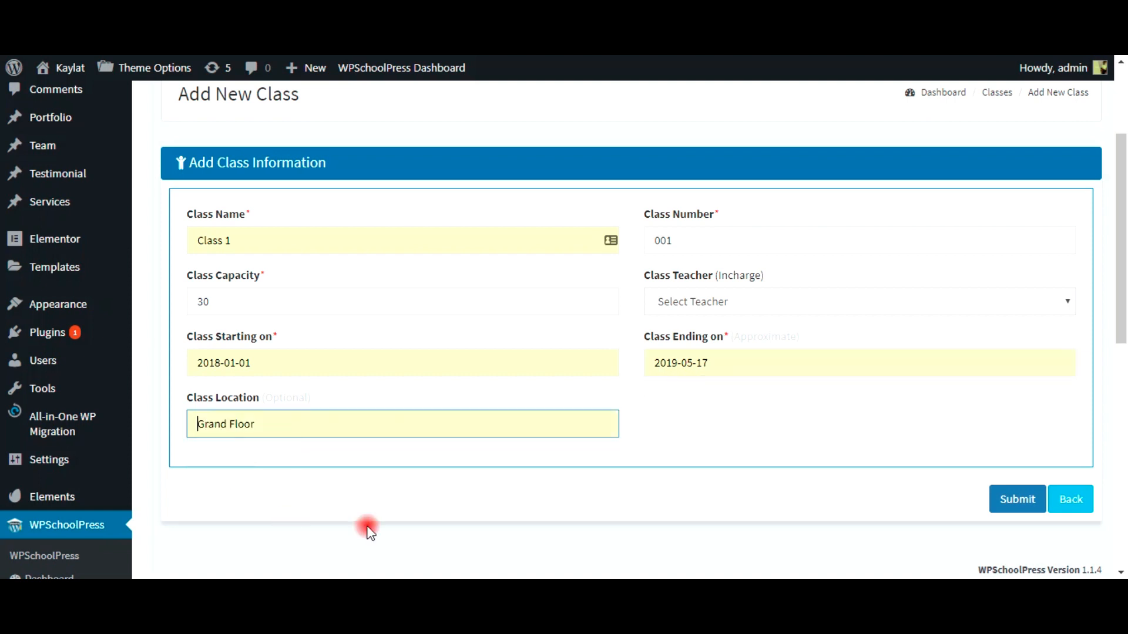
{"action": "left_click", "coordinate": [1005, 500]}
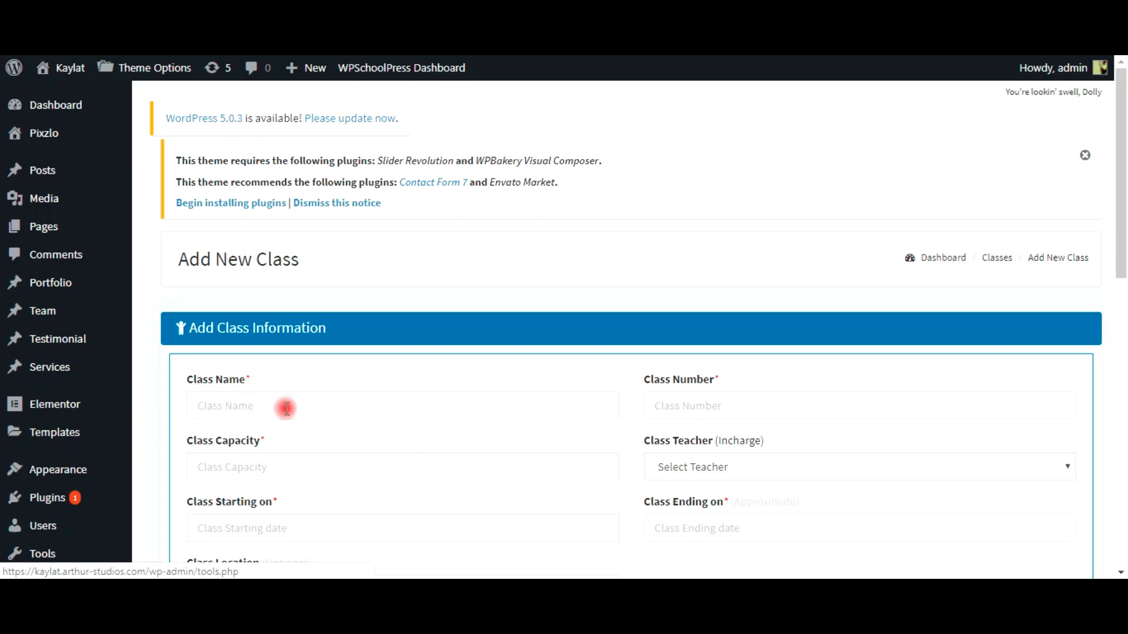
Step: Enter class name Class 2, class number 002 and capacity 15
{"action": "left_click", "coordinate": [245, 417]}
{"action": "left_click", "coordinate": [247, 441]}
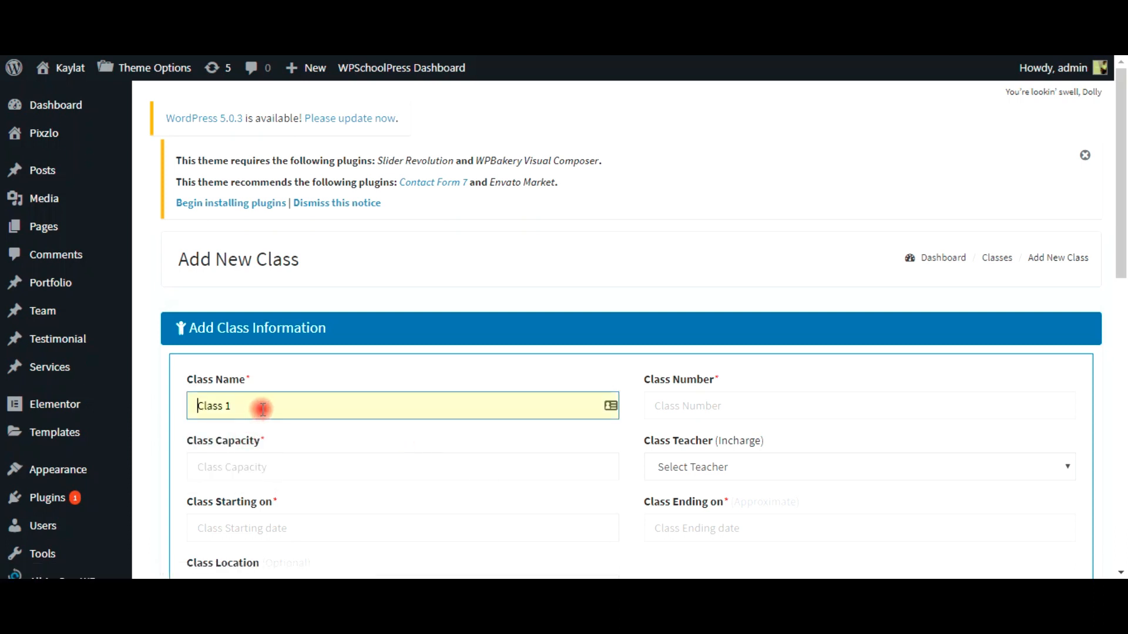
{"action": "key", "text": "BackSpace"}
{"action": "type", "text": "2"}
{"action": "left_click", "coordinate": [670, 409]}
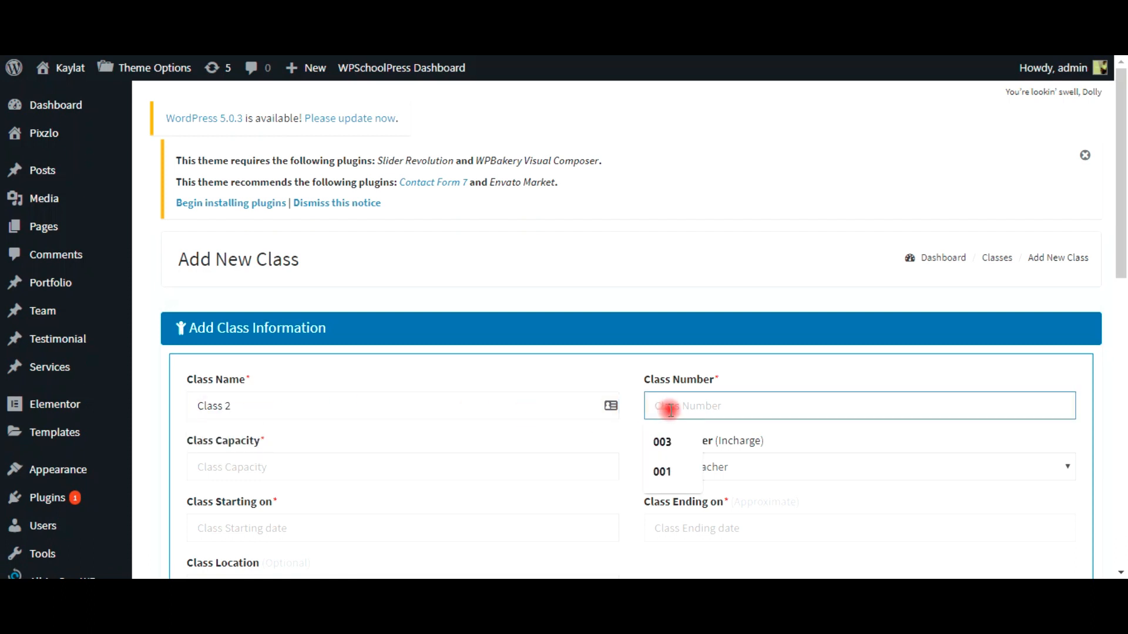
{"action": "left_click", "coordinate": [679, 470]}
{"action": "left_click", "coordinate": [679, 407]}
{"action": "key", "text": "BackSpace"}
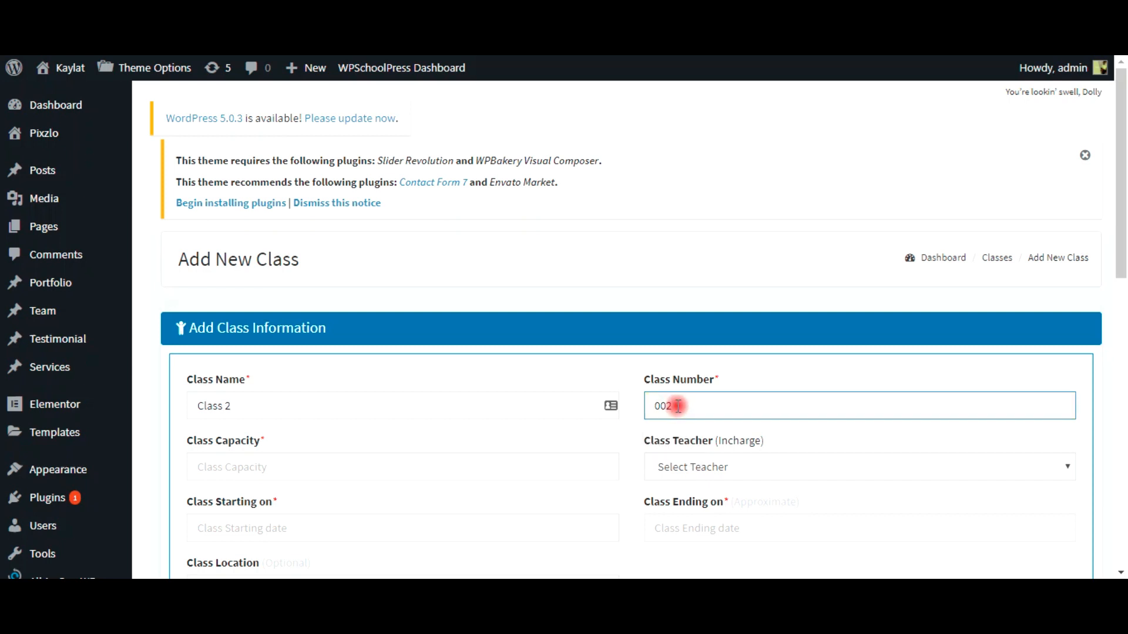
{"action": "left_click", "coordinate": [392, 467]}
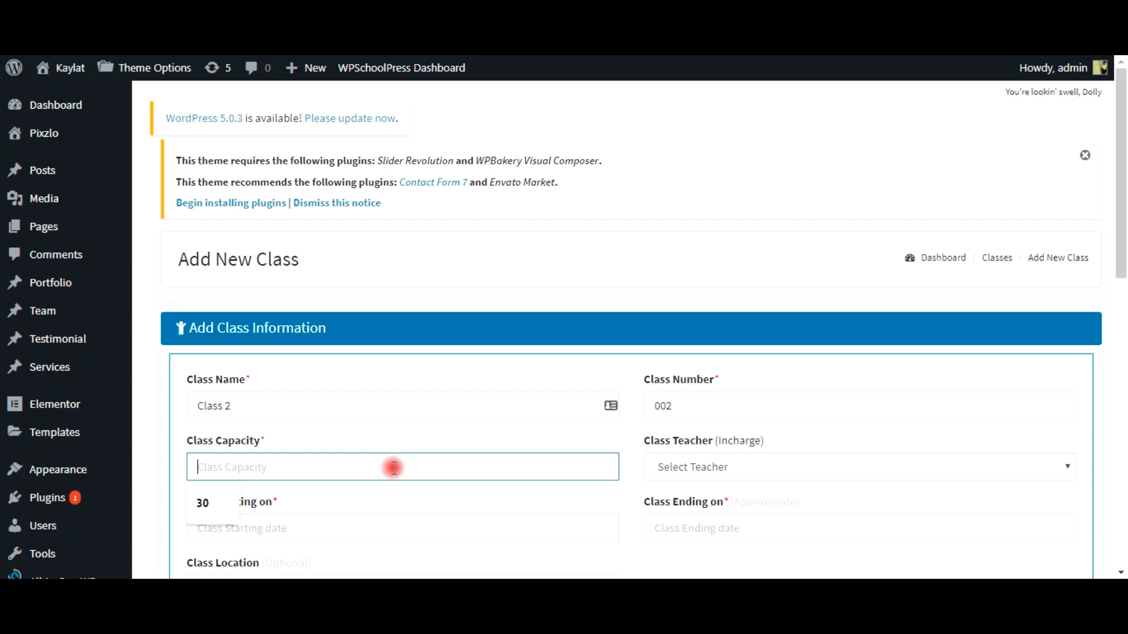
{"action": "type", "text": "15"}
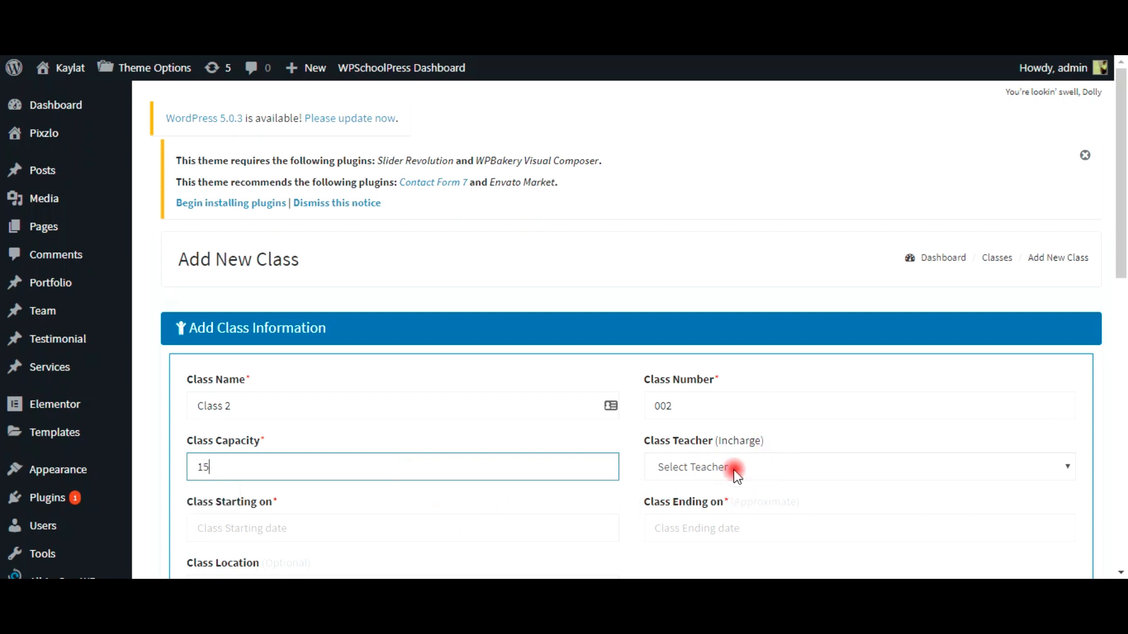
Step: Set dates 2018-01-01 to 2019-05-17, location First Floor, and submit Class 2
{"action": "scroll", "coordinate": [730, 468], "scroll_direction": "down", "scroll_amount": 4}
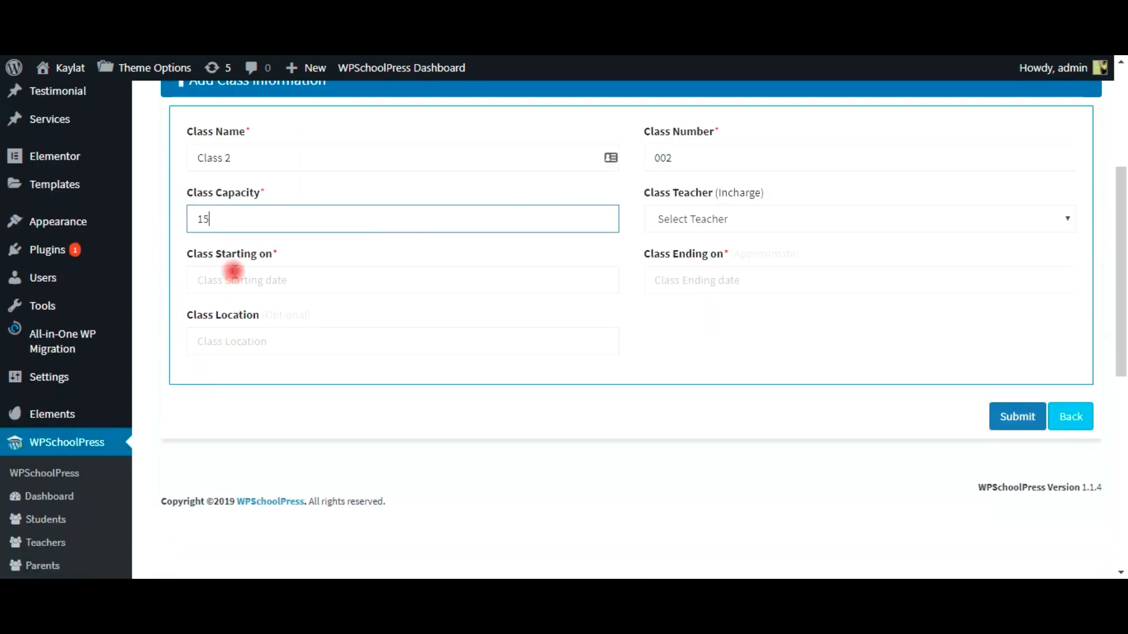
{"action": "left_click", "coordinate": [234, 272]}
{"action": "left_click", "coordinate": [227, 345]}
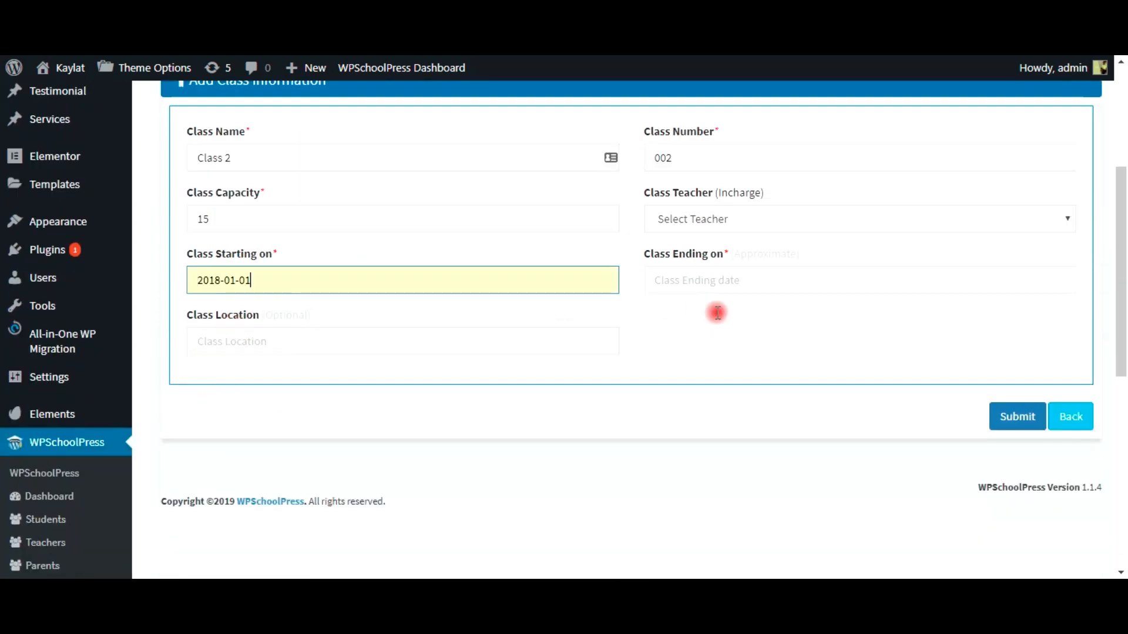
{"action": "left_click", "coordinate": [710, 288]}
{"action": "left_click", "coordinate": [700, 317]}
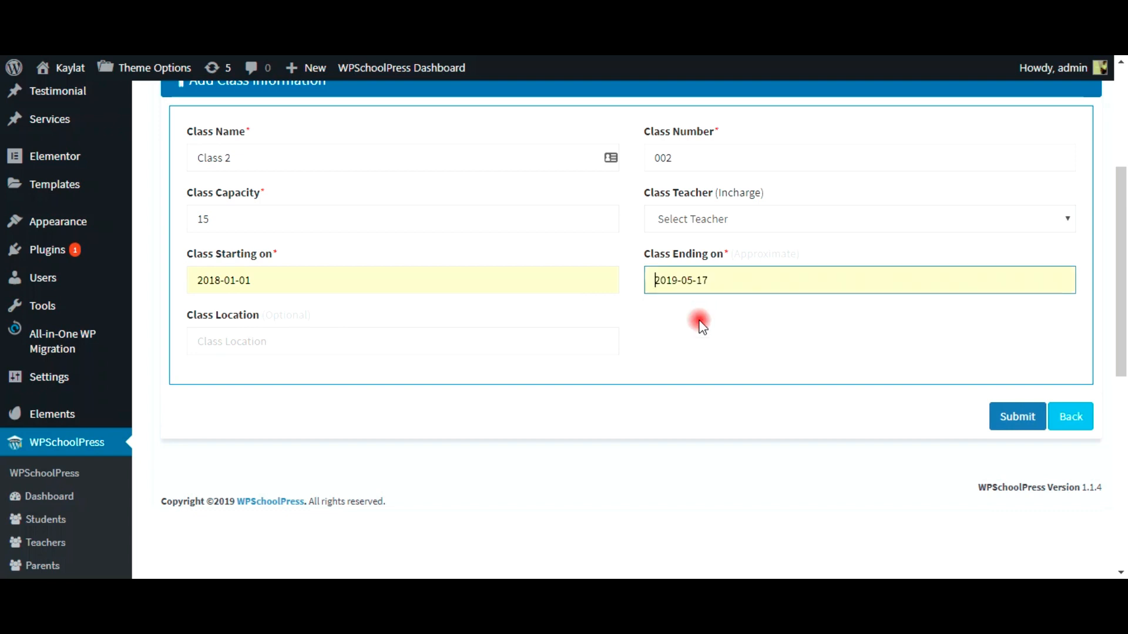
{"action": "left_click", "coordinate": [403, 343]}
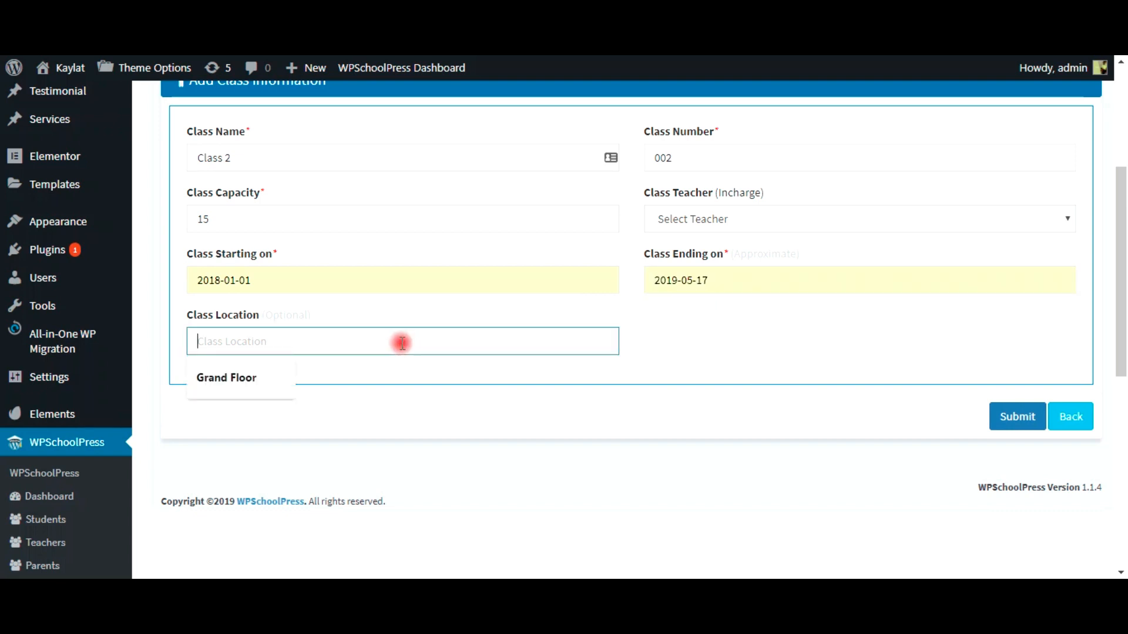
{"action": "left_click", "coordinate": [403, 344]}
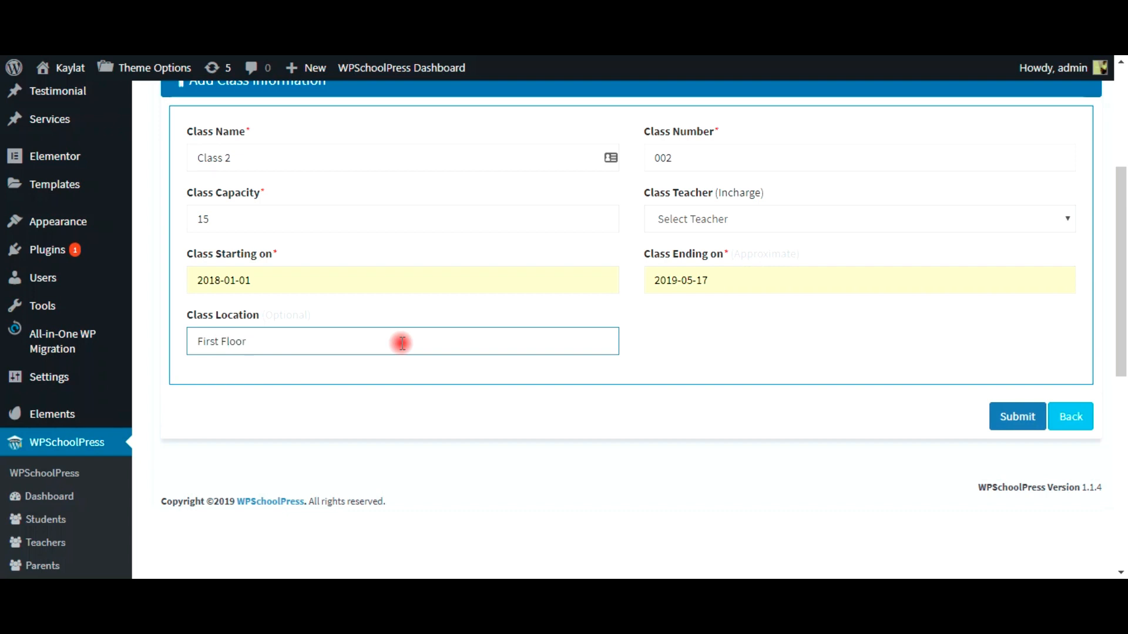
{"action": "left_click", "coordinate": [1021, 422]}
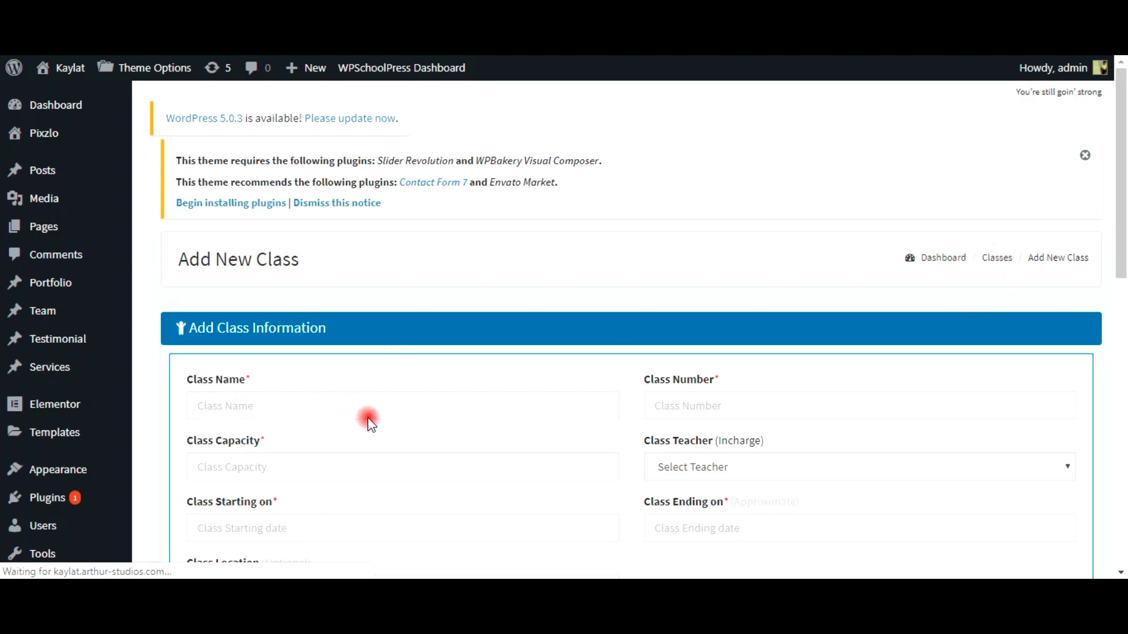
{"action": "scroll", "coordinate": [1118, 229], "scroll_direction": "down", "scroll_amount": 12}
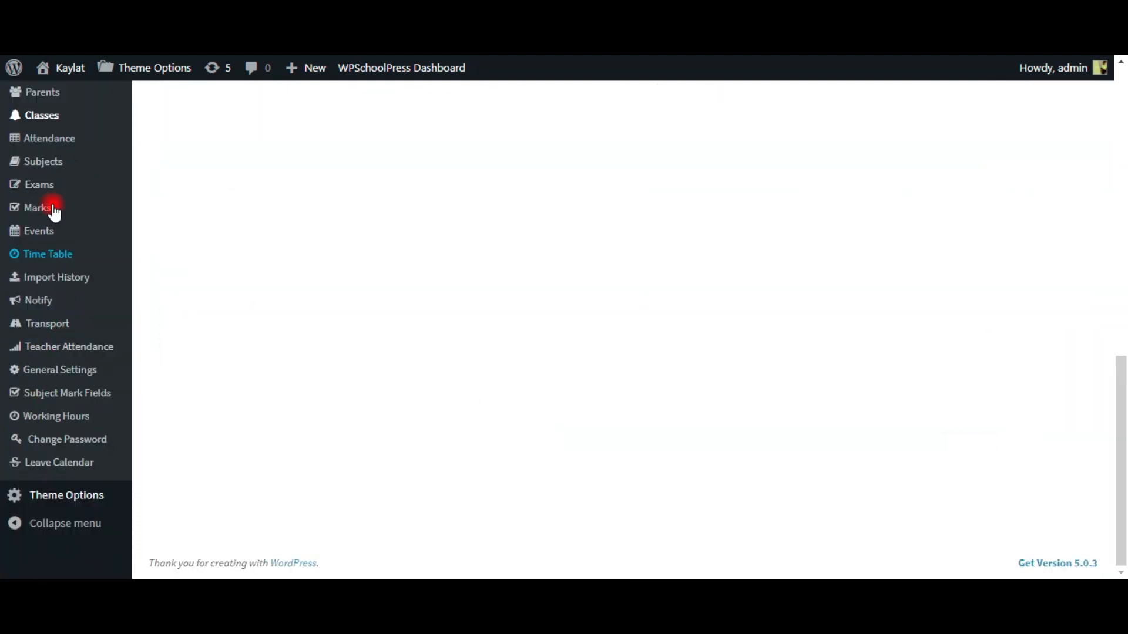
{"action": "scroll", "coordinate": [35, 264], "scroll_direction": "up", "scroll_amount": 2}
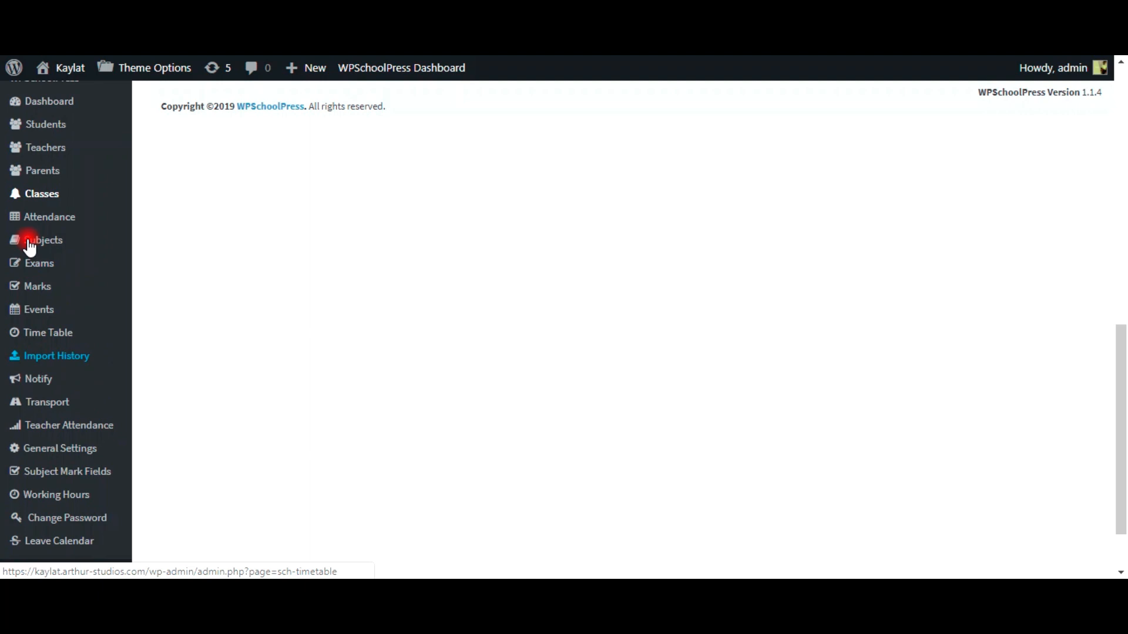
{"action": "left_click", "coordinate": [43, 198]}
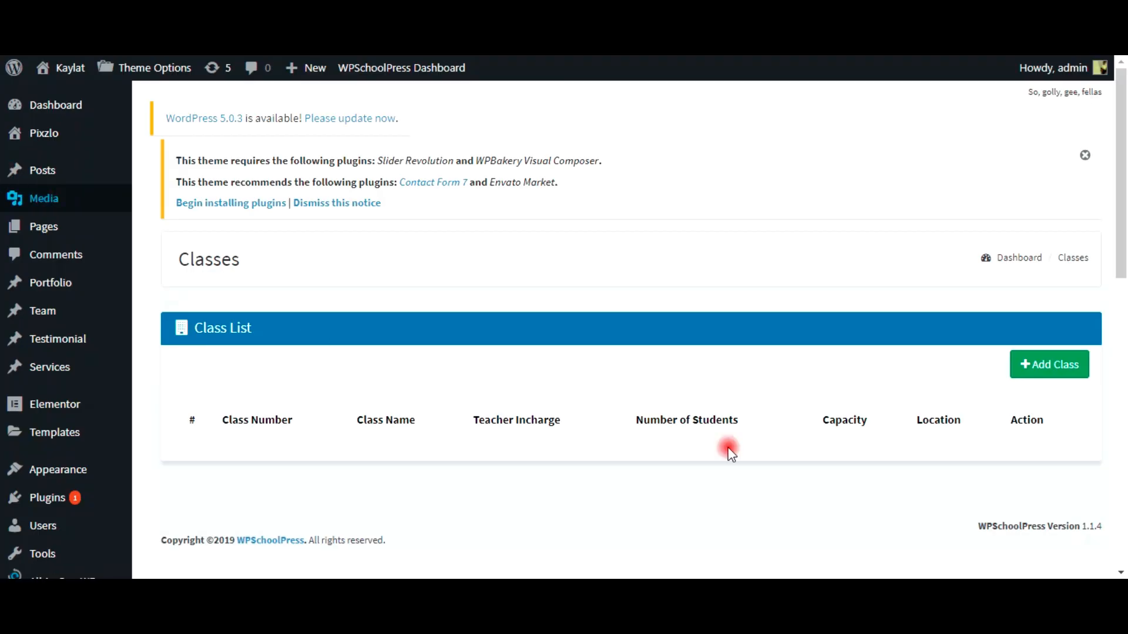
{"action": "scroll", "coordinate": [659, 450], "scroll_direction": "down", "scroll_amount": 4}
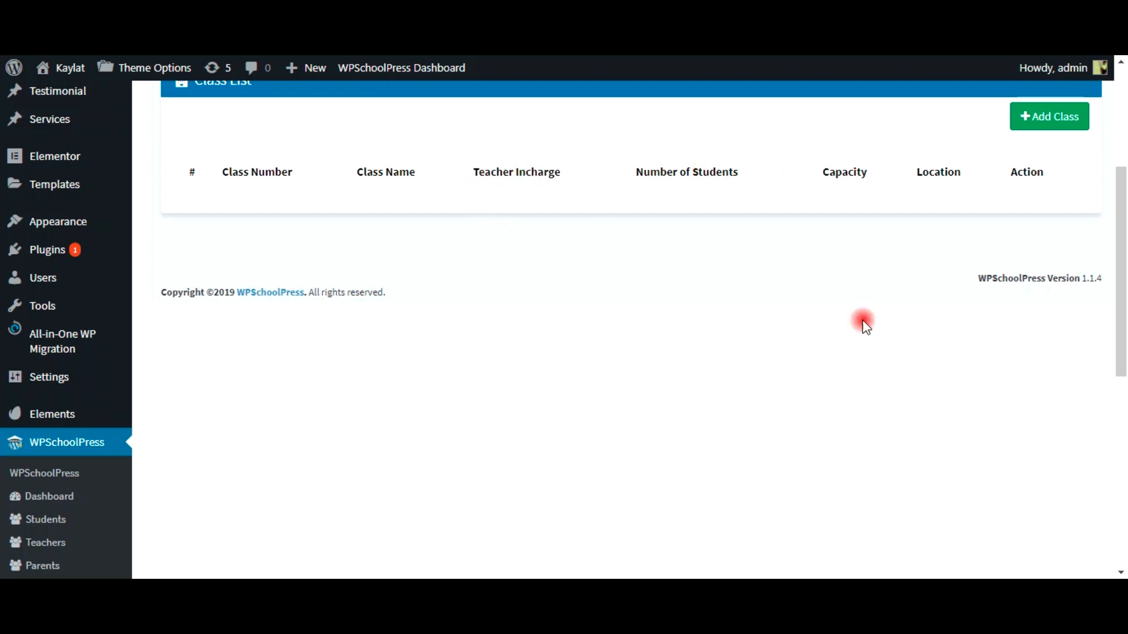
{"action": "scroll", "coordinate": [859, 326], "scroll_direction": "up", "scroll_amount": 2}
{"action": "scroll", "coordinate": [856, 334], "scroll_direction": "up", "scroll_amount": 4}
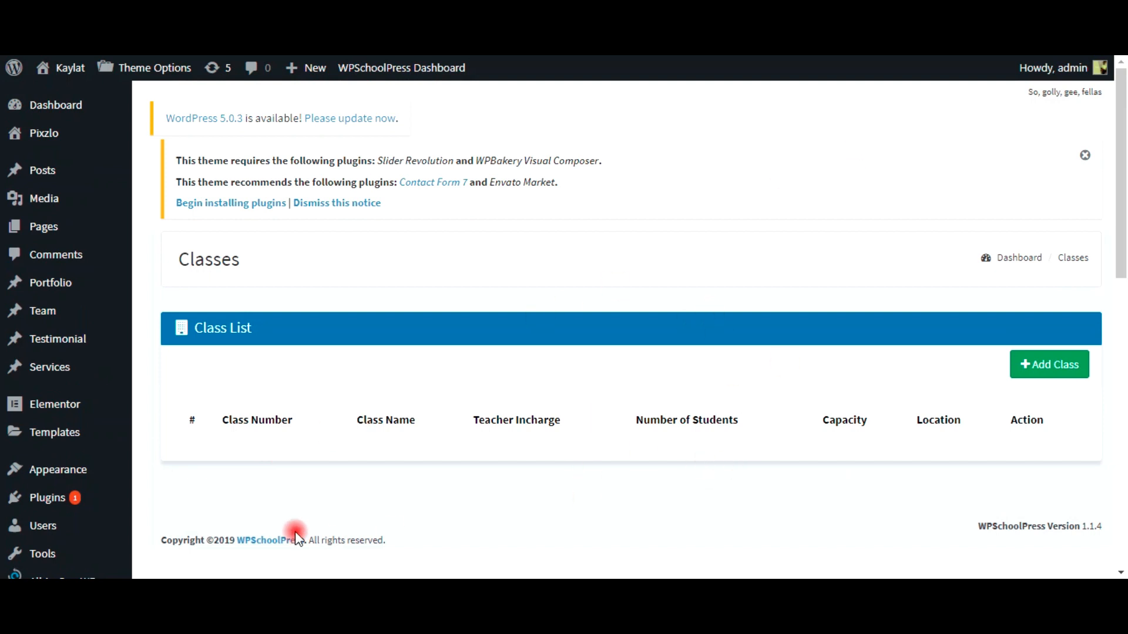
{"action": "scroll", "coordinate": [848, 408], "scroll_direction": "down", "scroll_amount": 8}
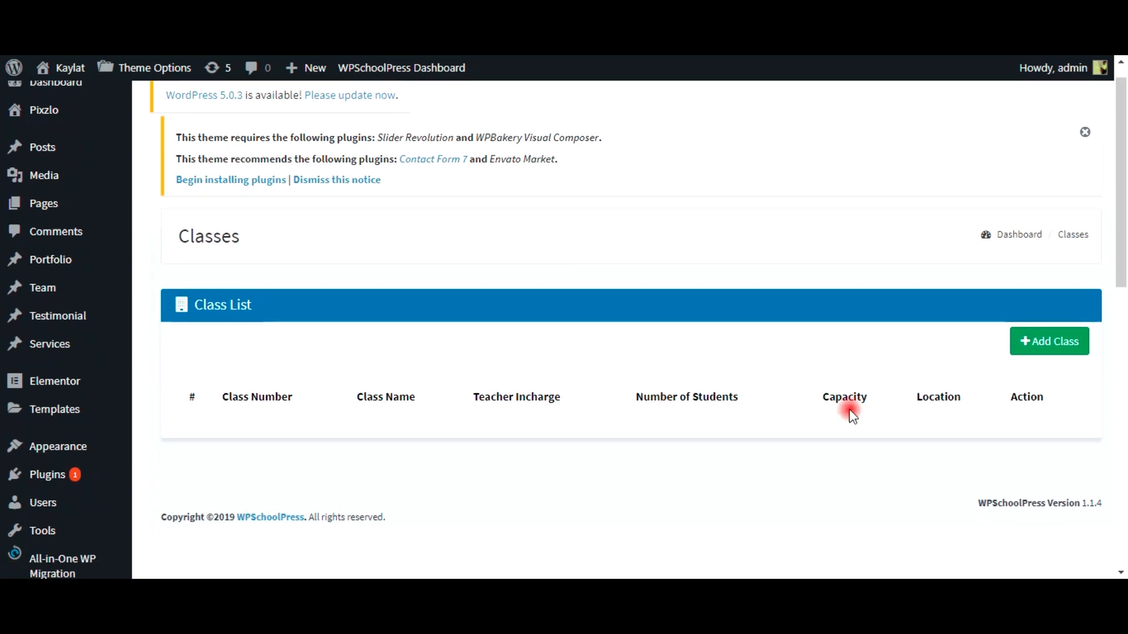
{"action": "scroll", "coordinate": [820, 452], "scroll_direction": "up", "scroll_amount": 8}
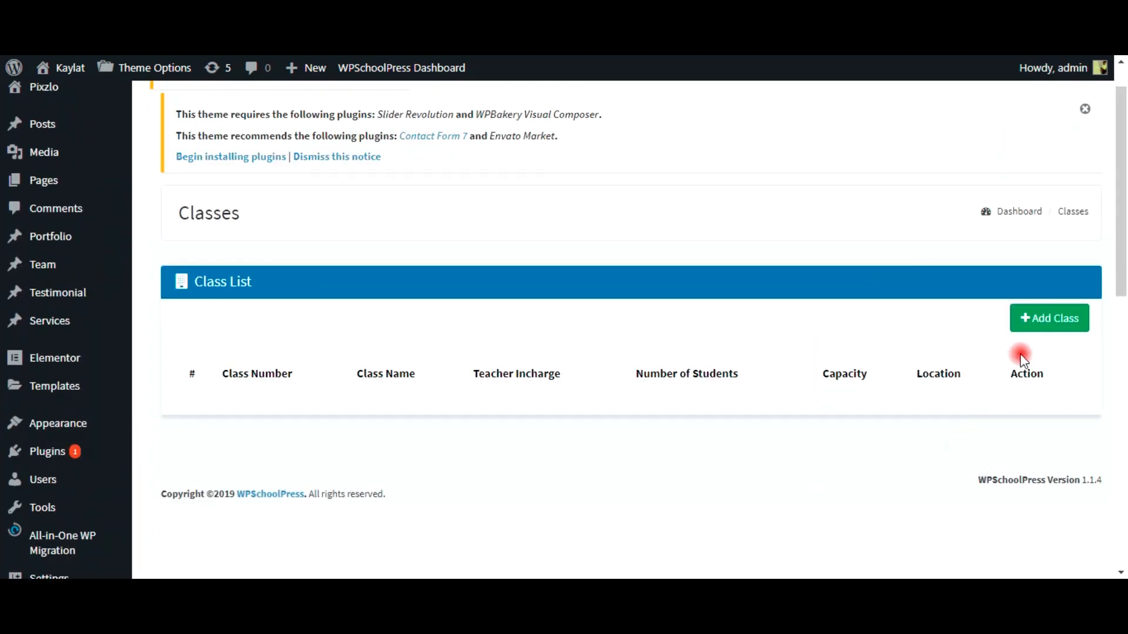
{"action": "left_click", "coordinate": [1045, 325]}
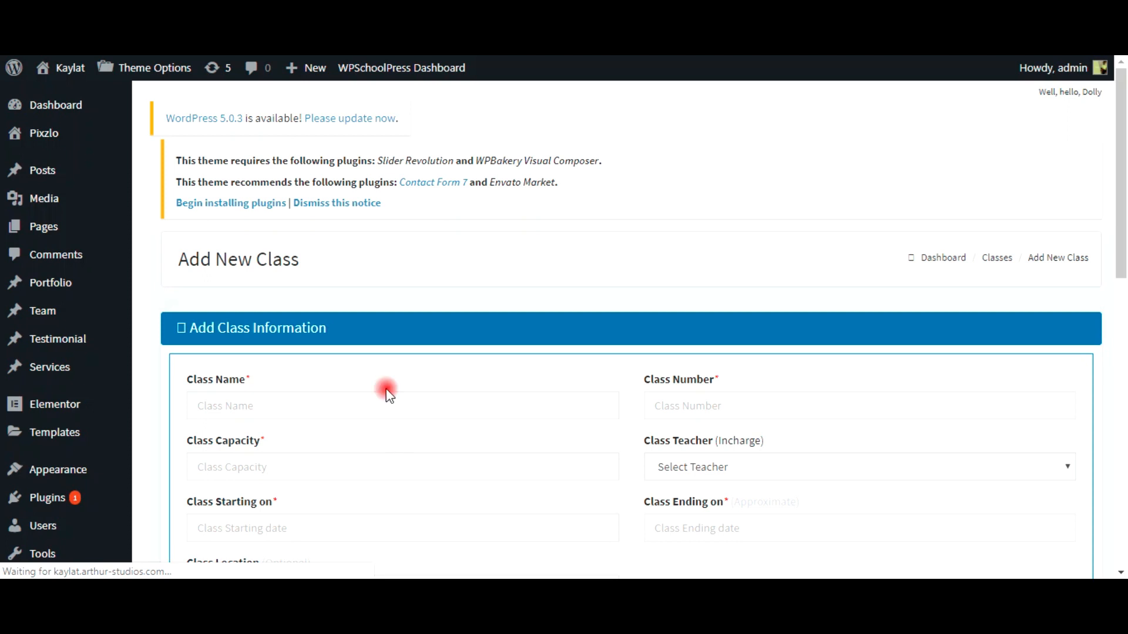
Step: Fill the new class with number 001 and capacity 30 from suggestions
{"action": "left_click", "coordinate": [216, 413]}
{"action": "key", "text": "Escape"}
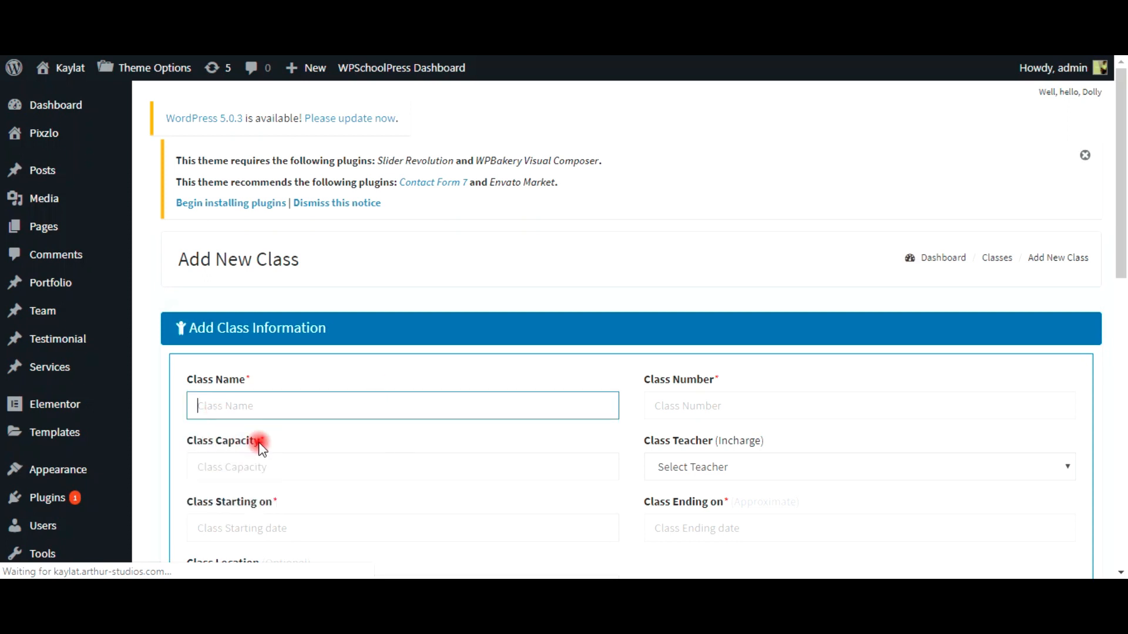
{"action": "left_click", "coordinate": [707, 410]}
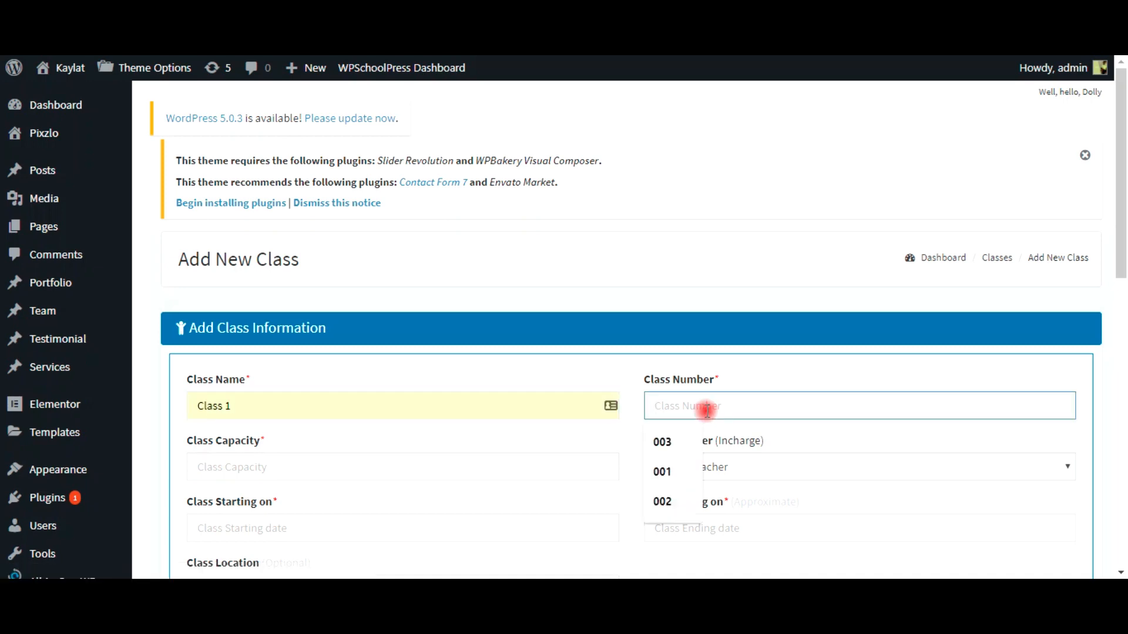
{"action": "left_click", "coordinate": [672, 460]}
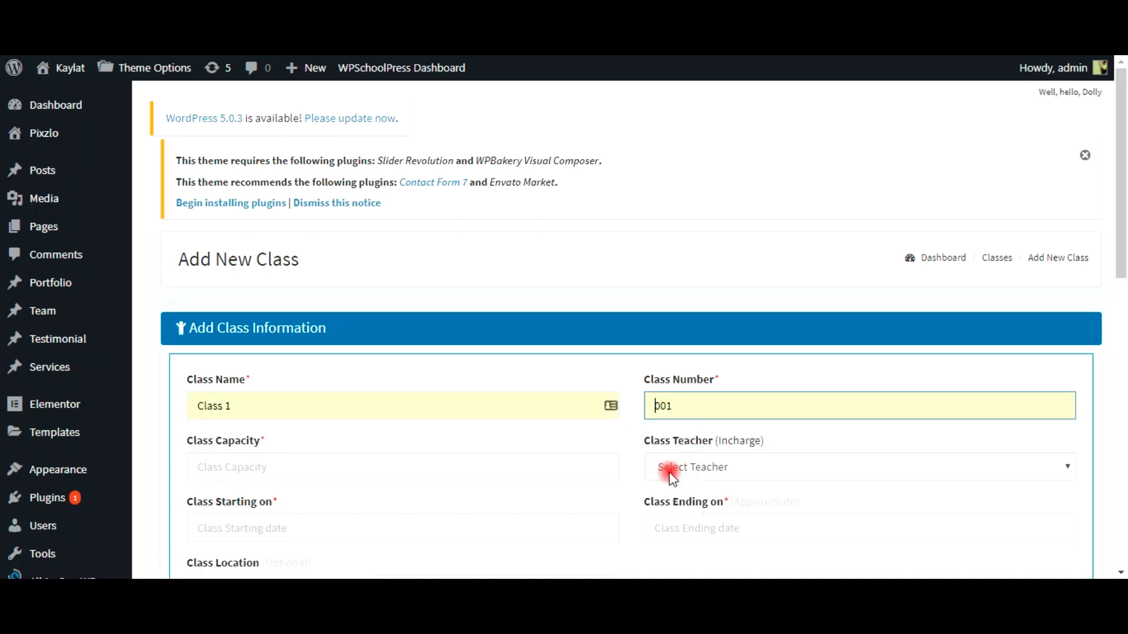
{"action": "left_click", "coordinate": [510, 467]}
{"action": "left_click", "coordinate": [222, 502]}
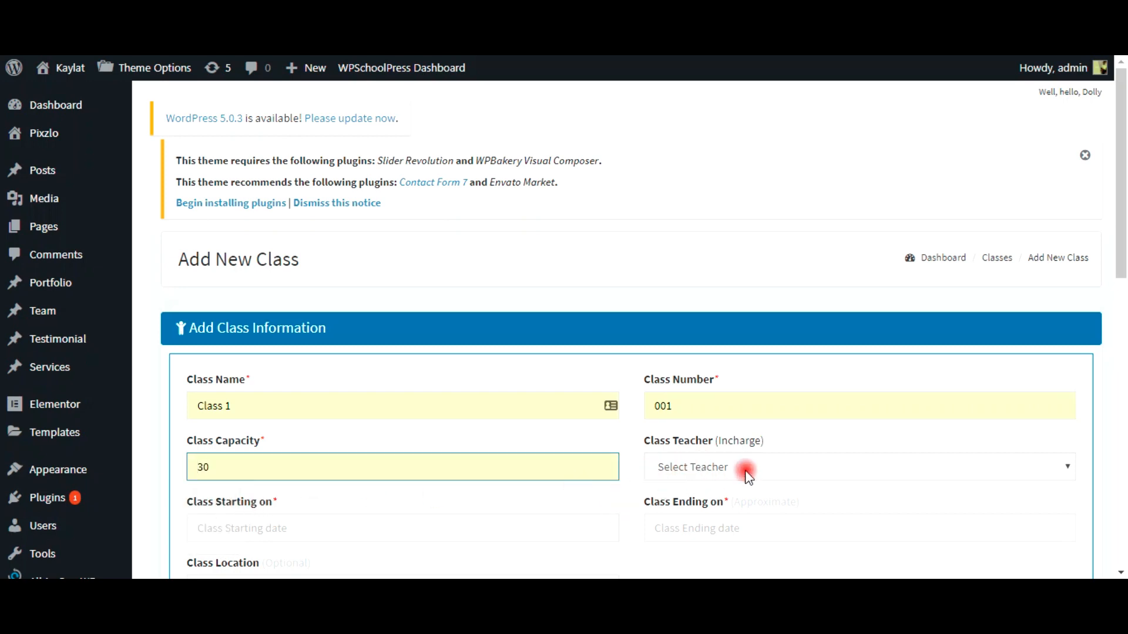
{"action": "scroll", "coordinate": [624, 471], "scroll_direction": "down", "scroll_amount": 1}
{"action": "scroll", "coordinate": [624, 472], "scroll_direction": "down", "scroll_amount": 3}
Step: Set dates 2018-01-01 to 2019-05-17, location Grand Floor, and submit the class
{"action": "left_click", "coordinate": [238, 362]}
{"action": "left_click", "coordinate": [232, 395]}
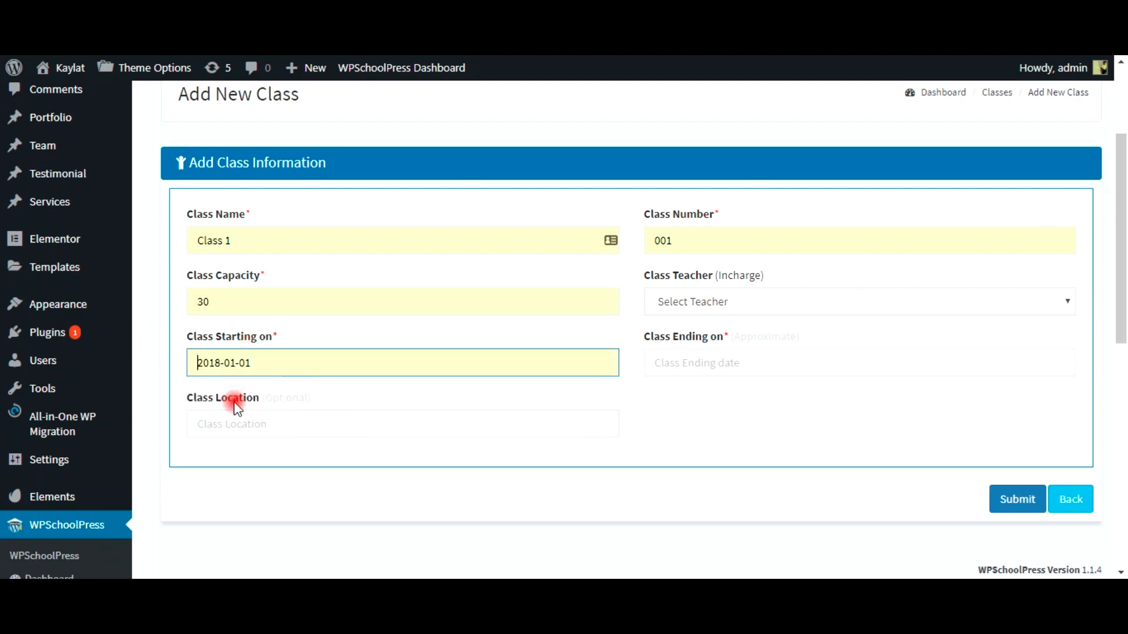
{"action": "left_click", "coordinate": [735, 362]}
{"action": "left_click", "coordinate": [718, 398]}
{"action": "left_click", "coordinate": [551, 423]}
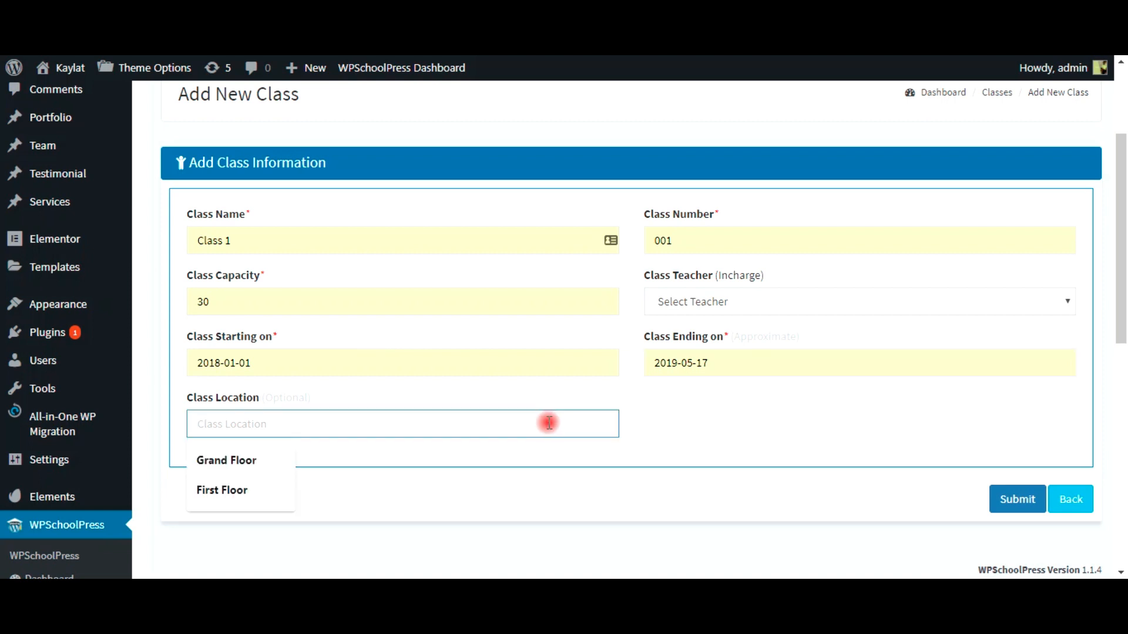
{"action": "left_click", "coordinate": [243, 460]}
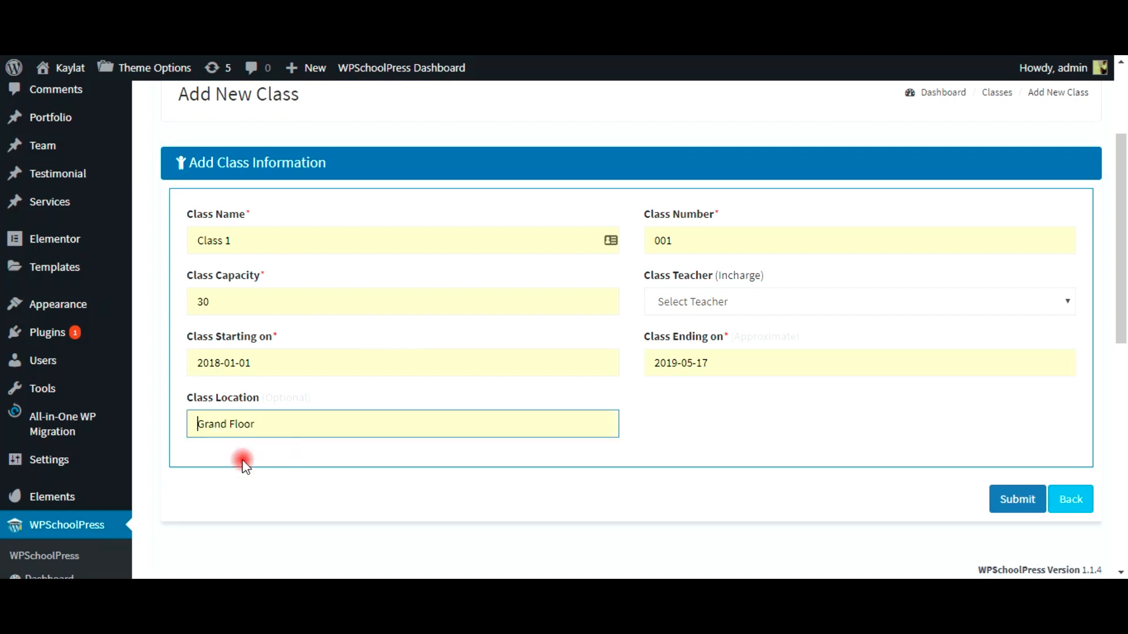
{"action": "left_click", "coordinate": [1020, 498]}
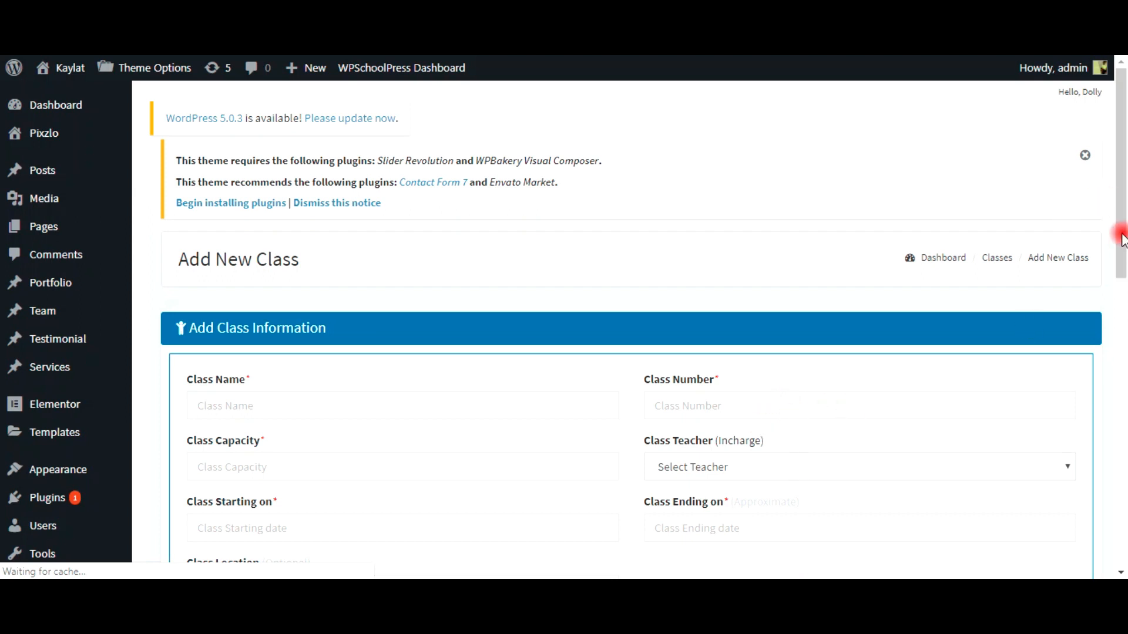
Step: Review the blank Add New Class form and go to the Classes list
{"action": "scroll", "coordinate": [1014, 372], "scroll_direction": "down", "scroll_amount": 7}
{"action": "scroll", "coordinate": [291, 453], "scroll_direction": "down", "scroll_amount": 5}
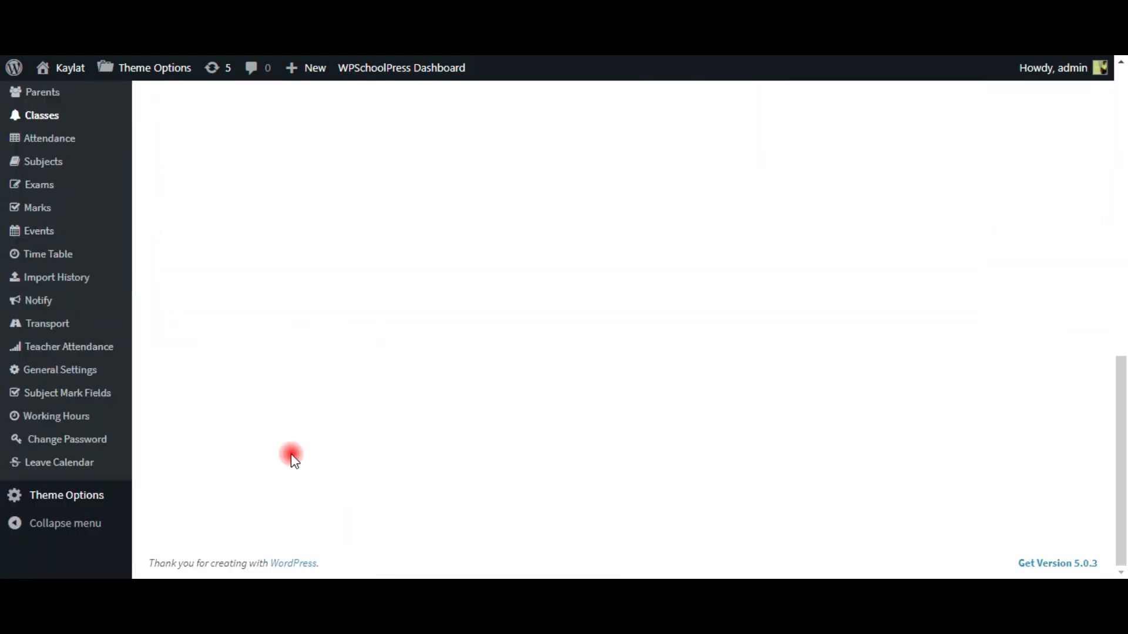
{"action": "scroll", "coordinate": [114, 352], "scroll_direction": "up", "scroll_amount": 4}
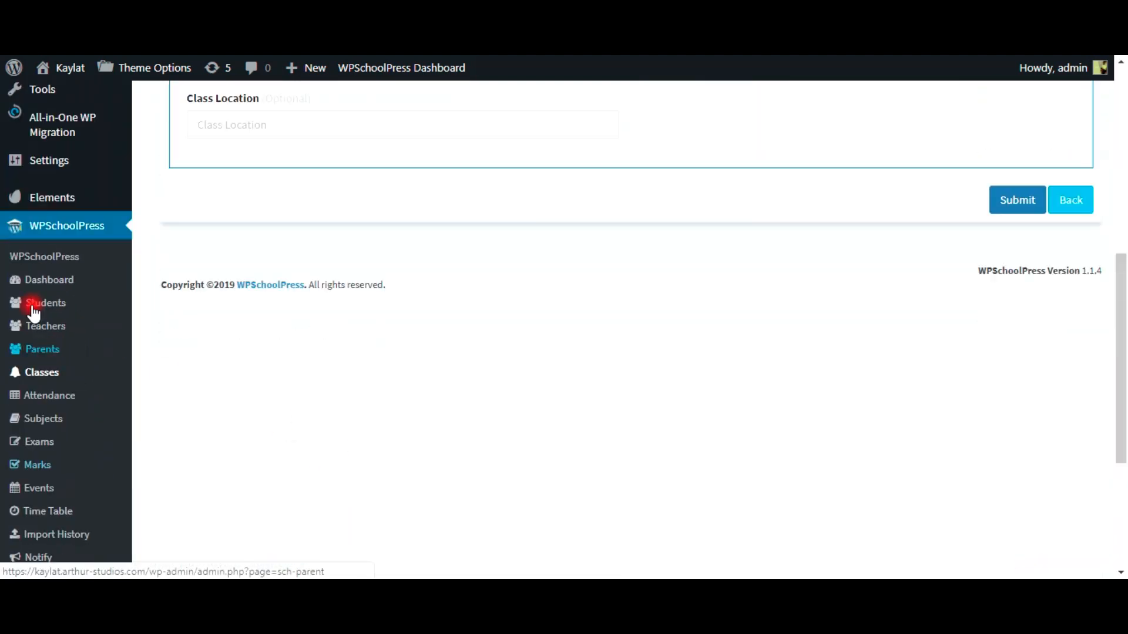
{"action": "left_click", "coordinate": [37, 374]}
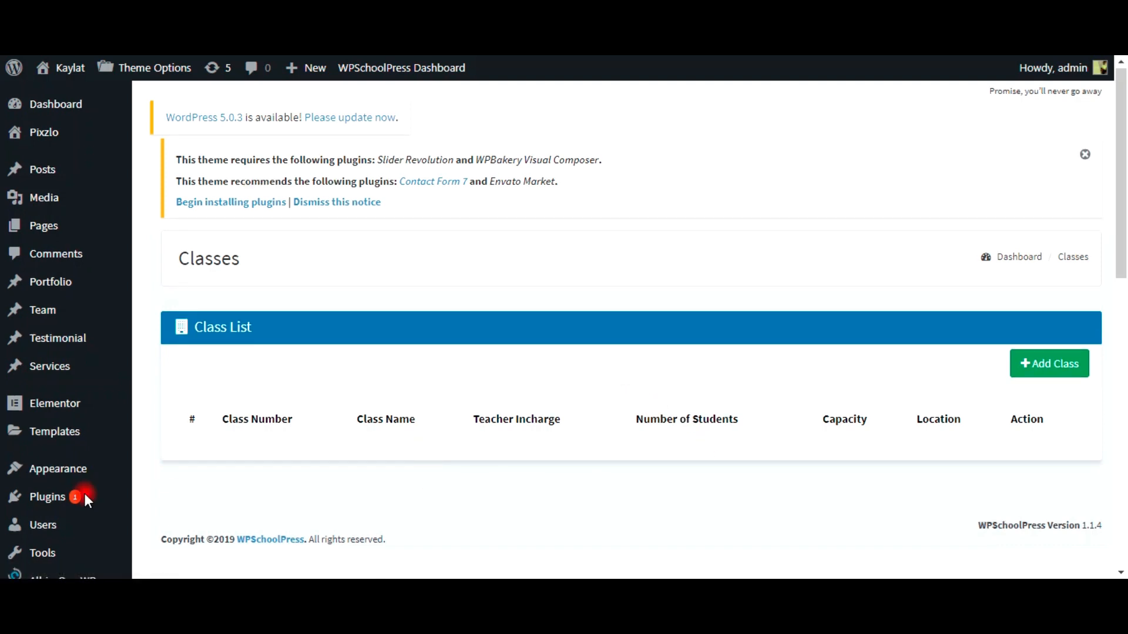
Step: Go to WPSchoolPress Teachers and open the Add Teacher entry form
{"action": "scroll", "coordinate": [258, 355], "scroll_direction": "down", "scroll_amount": 2}
{"action": "scroll", "coordinate": [654, 282], "scroll_direction": "down", "scroll_amount": 4}
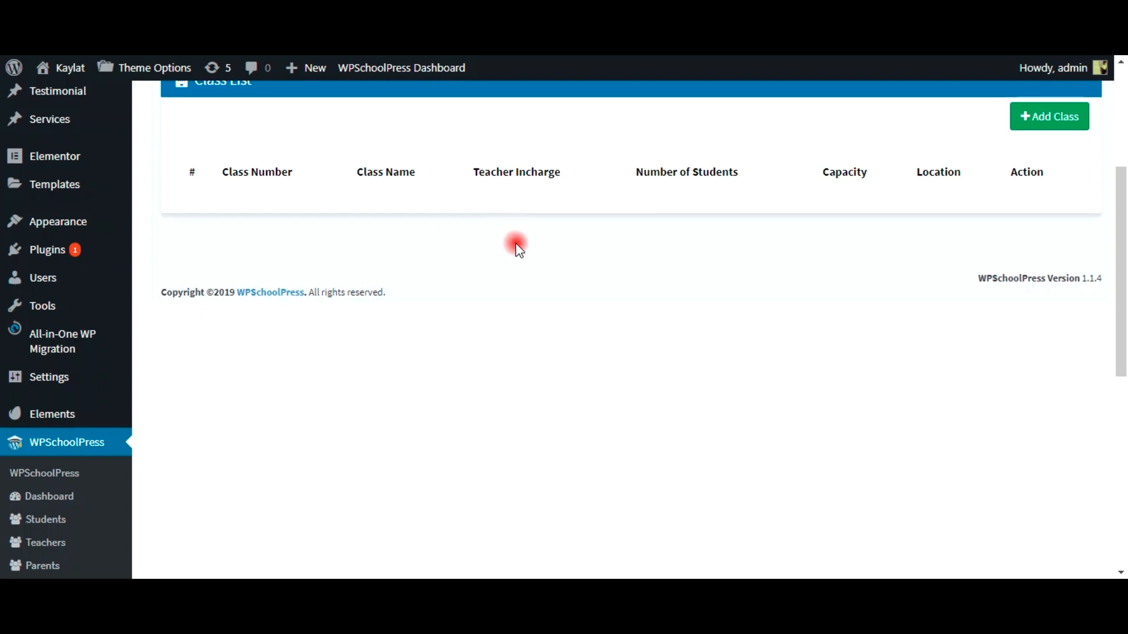
{"action": "left_click", "coordinate": [59, 540]}
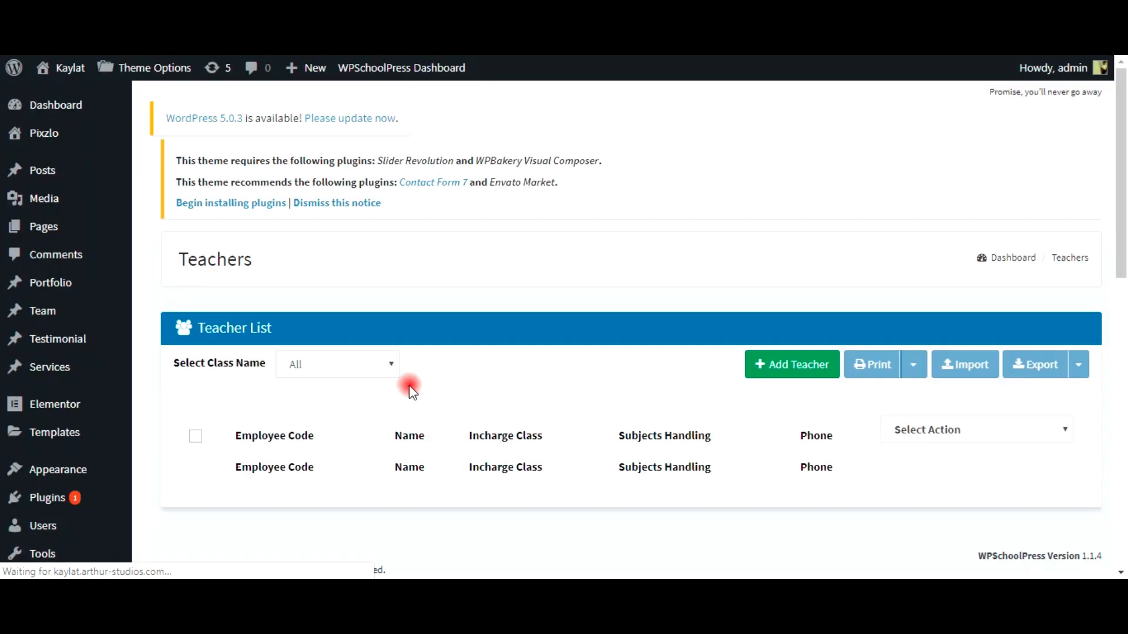
{"action": "left_click", "coordinate": [770, 374]}
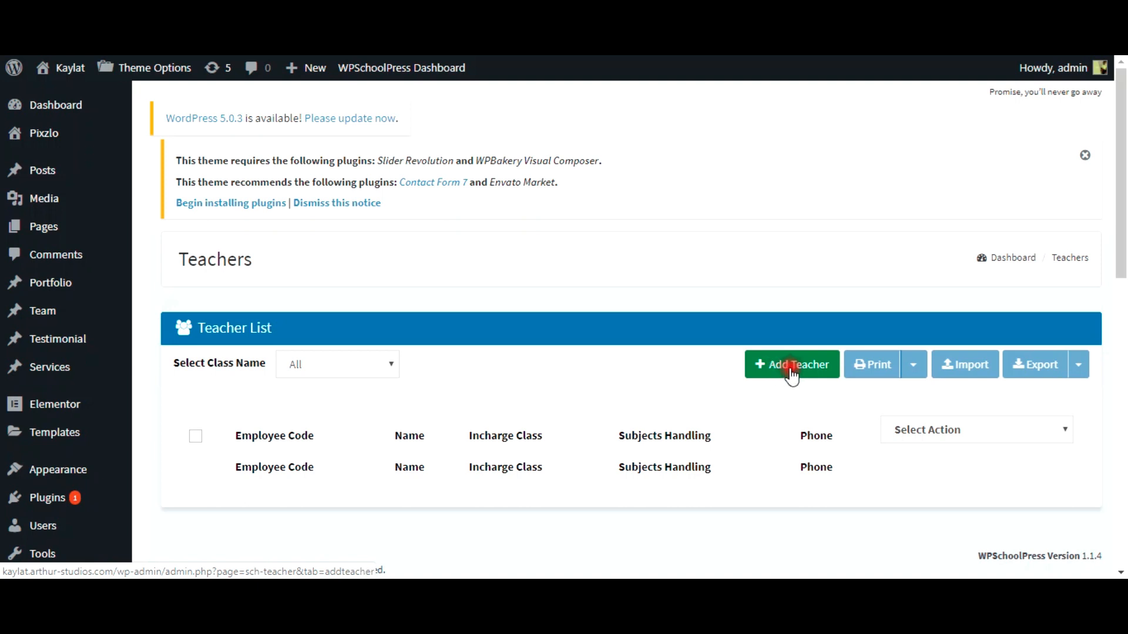
{"action": "left_click", "coordinate": [791, 375]}
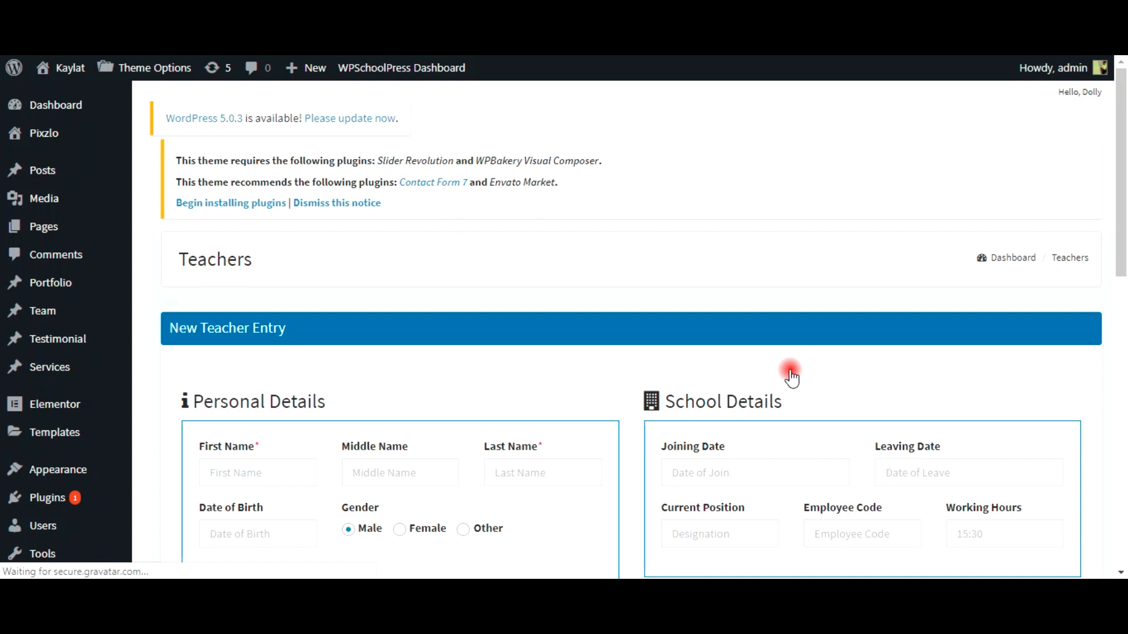
{"action": "left_click", "coordinate": [266, 469]}
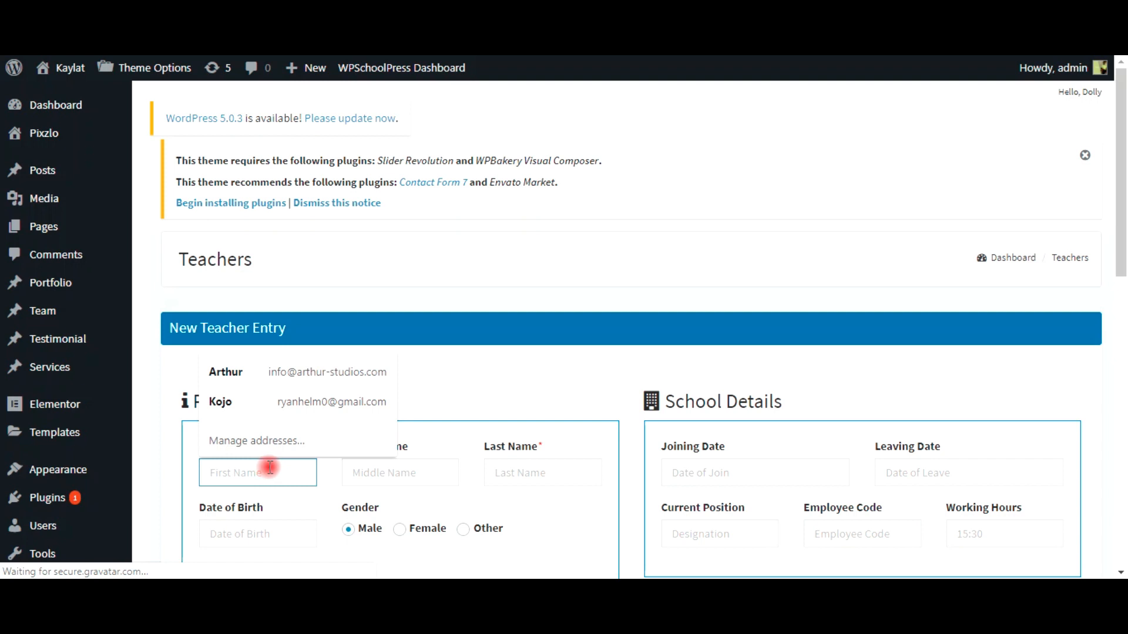
{"action": "type", "text": "John"}
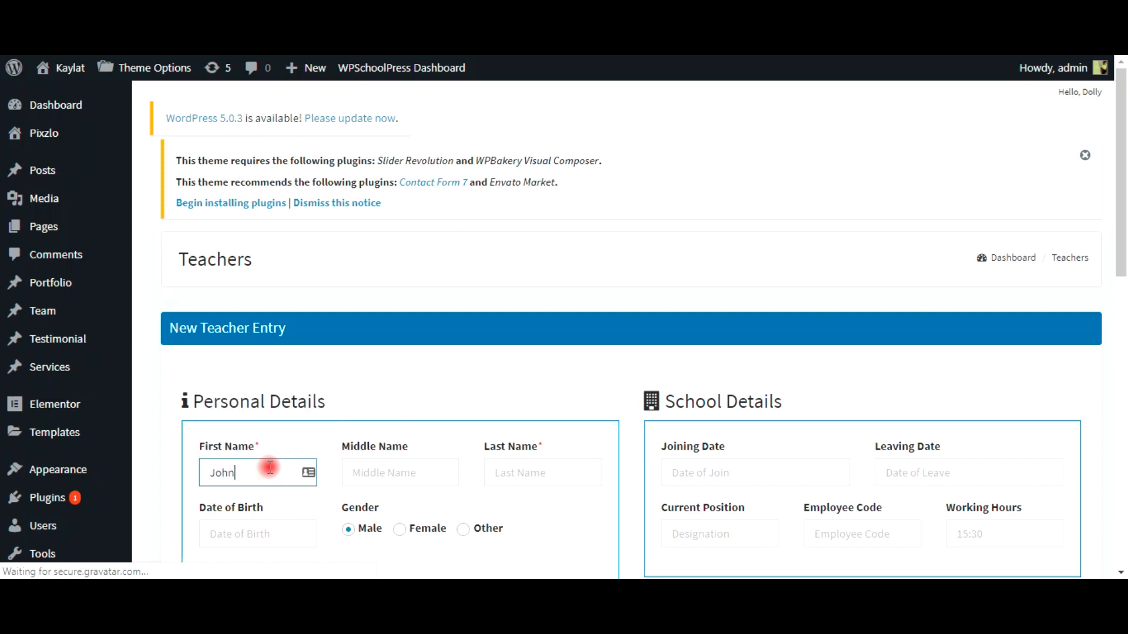
{"action": "left_click", "coordinate": [402, 476]}
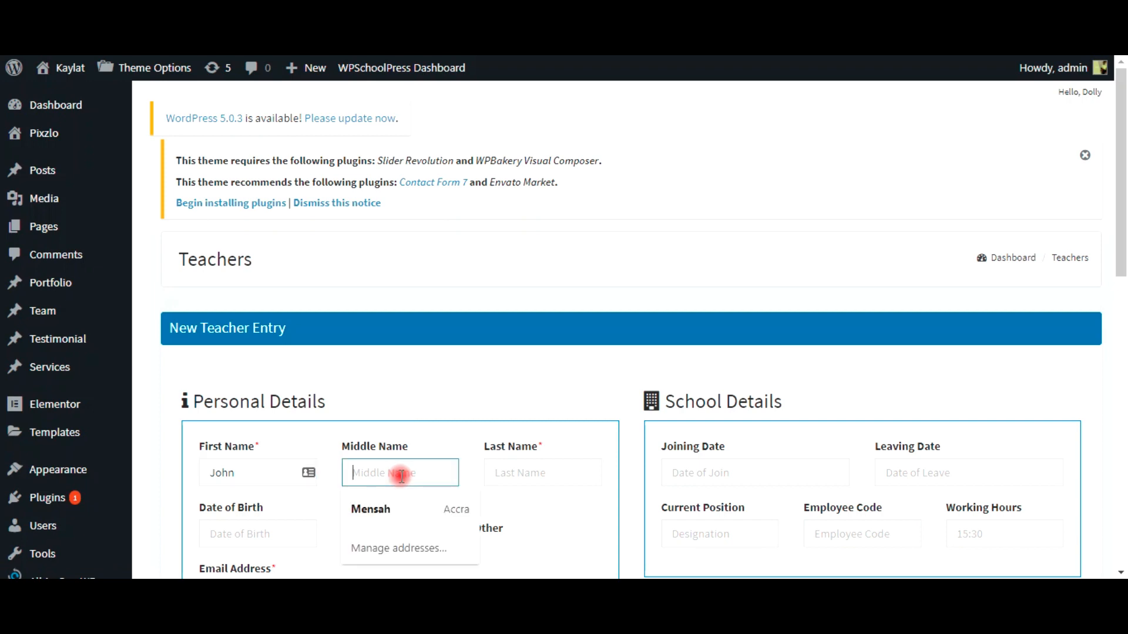
{"action": "type", "text": "M."}
{"action": "key", "text": "Tab"}
{"action": "type", "text": "Doew"}
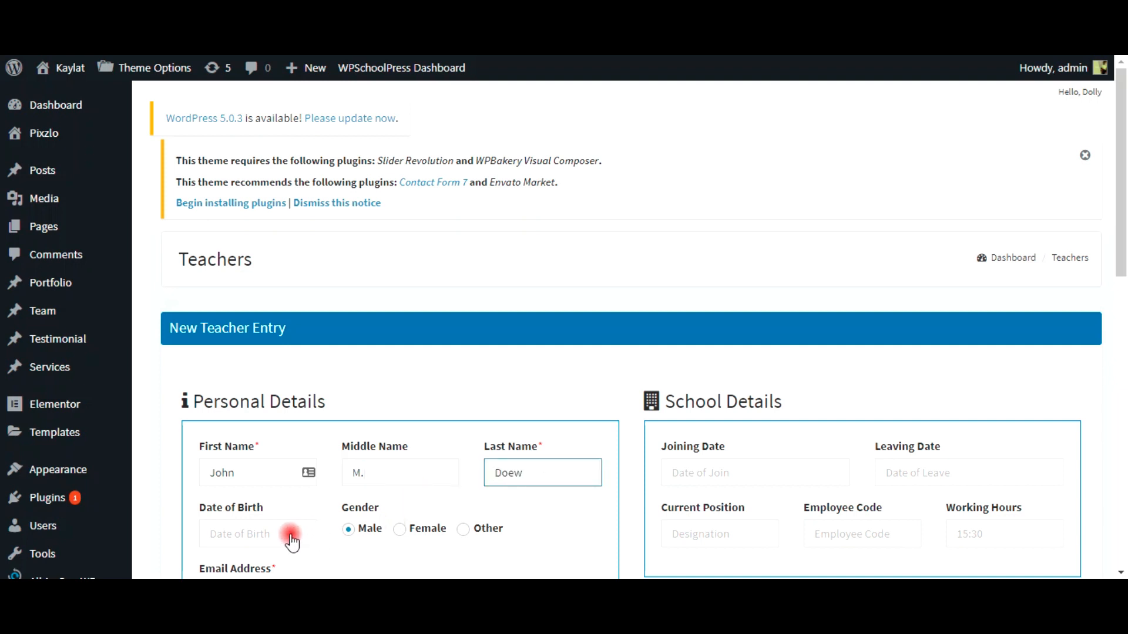
{"action": "left_click", "coordinate": [291, 541]}
{"action": "left_click", "coordinate": [255, 490]}
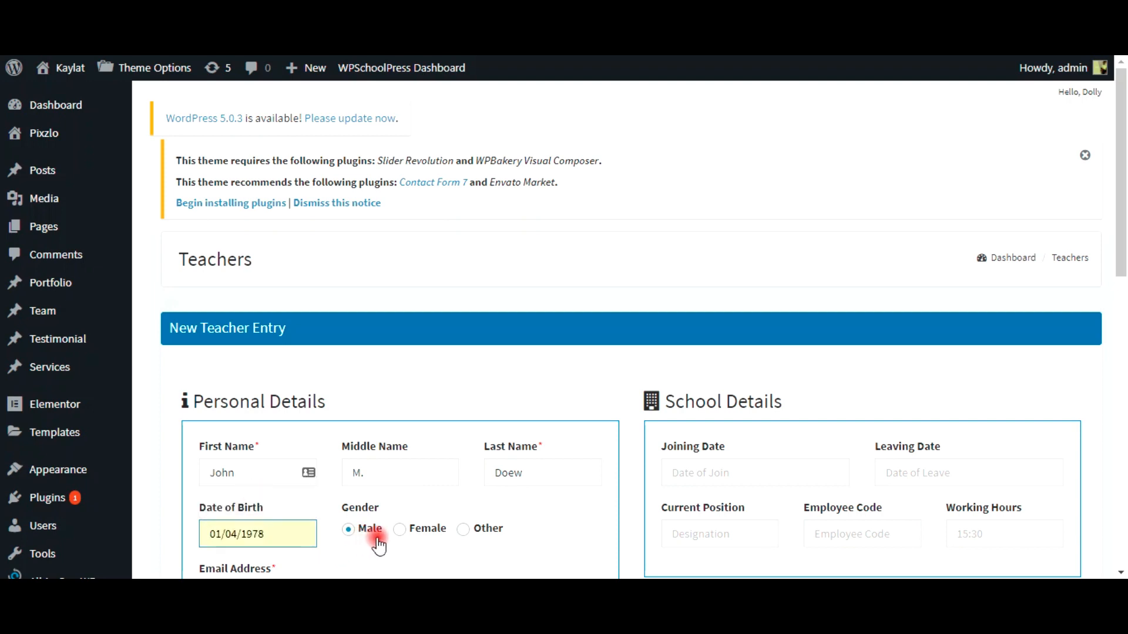
Step: Enter the teacher's e-mail, autofill the home address, and set country to Ghana
{"action": "scroll", "coordinate": [381, 528], "scroll_direction": "down", "scroll_amount": 3}
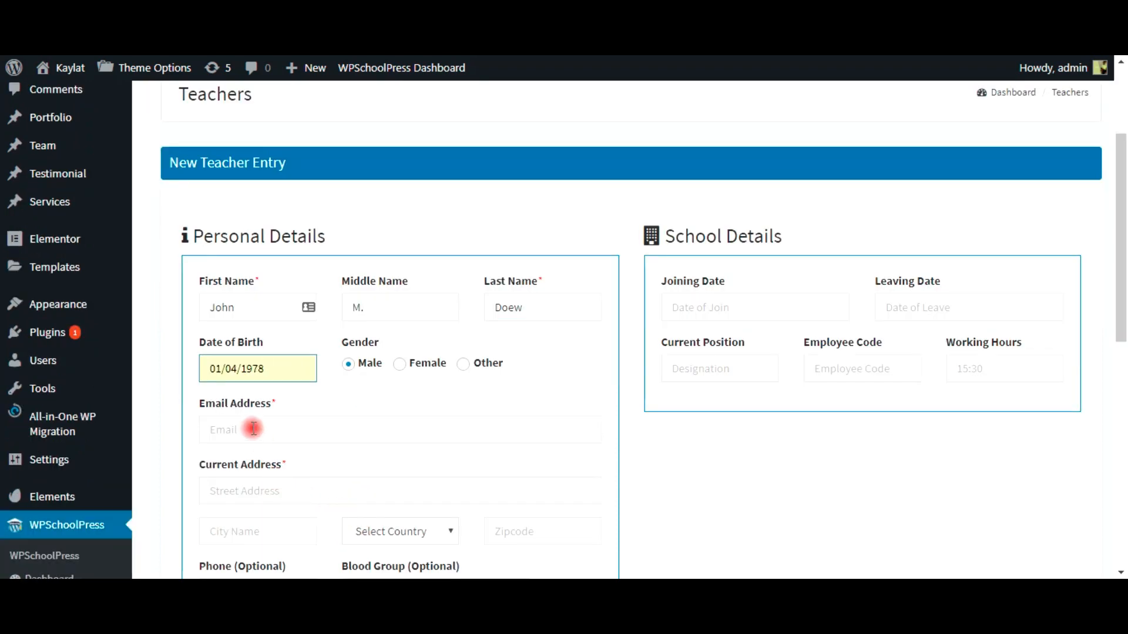
{"action": "left_click", "coordinate": [252, 432]}
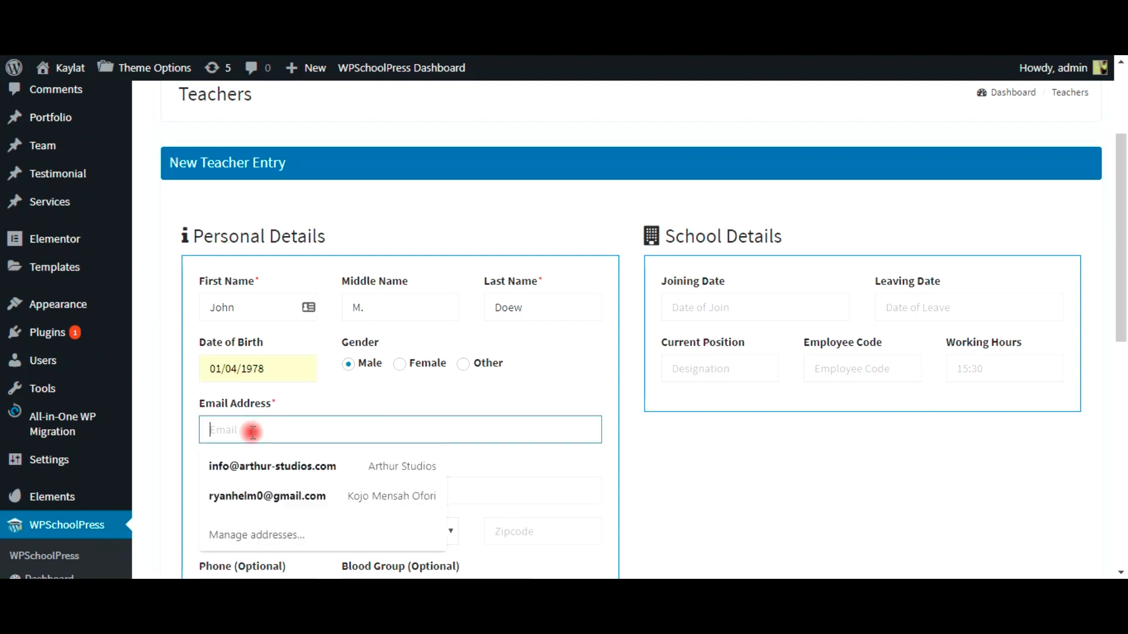
{"action": "left_click", "coordinate": [252, 432]}
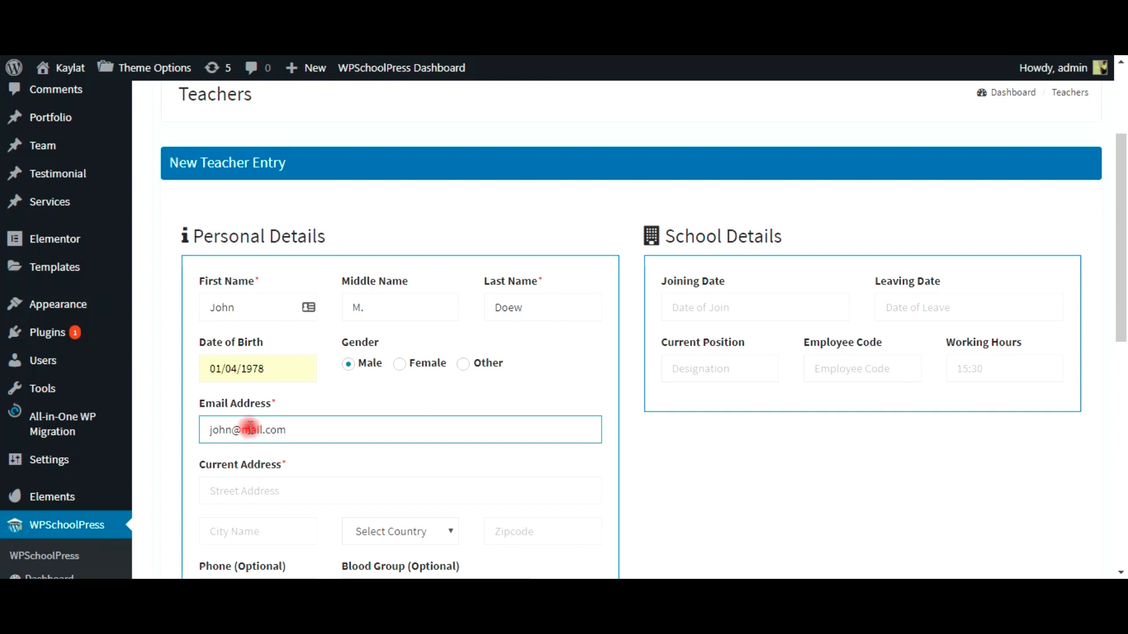
{"action": "left_click", "coordinate": [281, 495]}
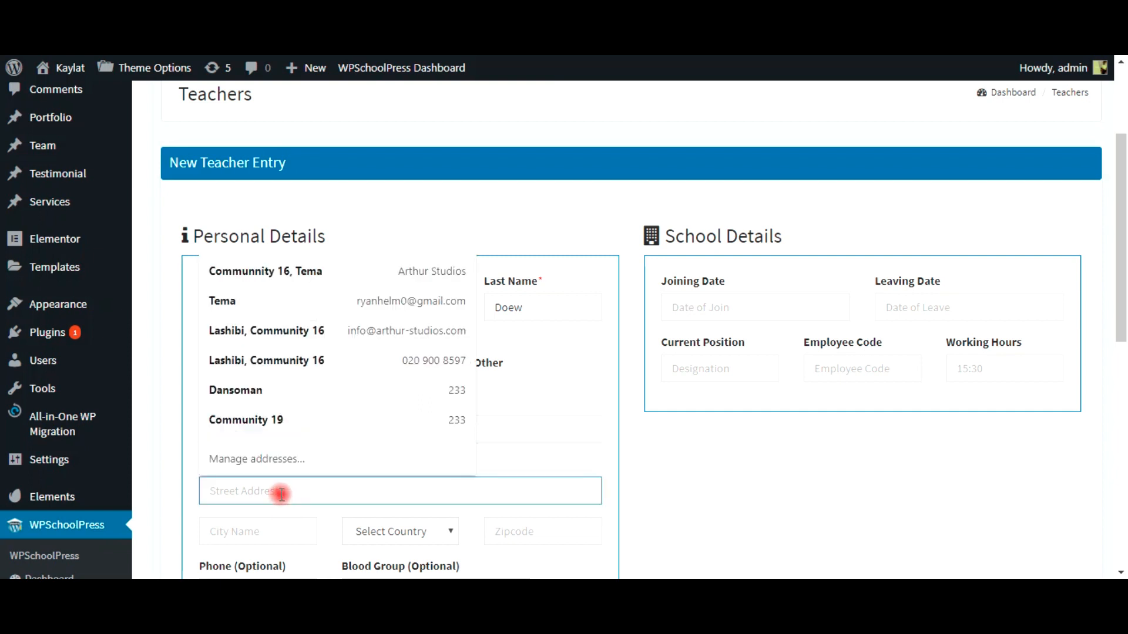
{"action": "left_click", "coordinate": [242, 386]}
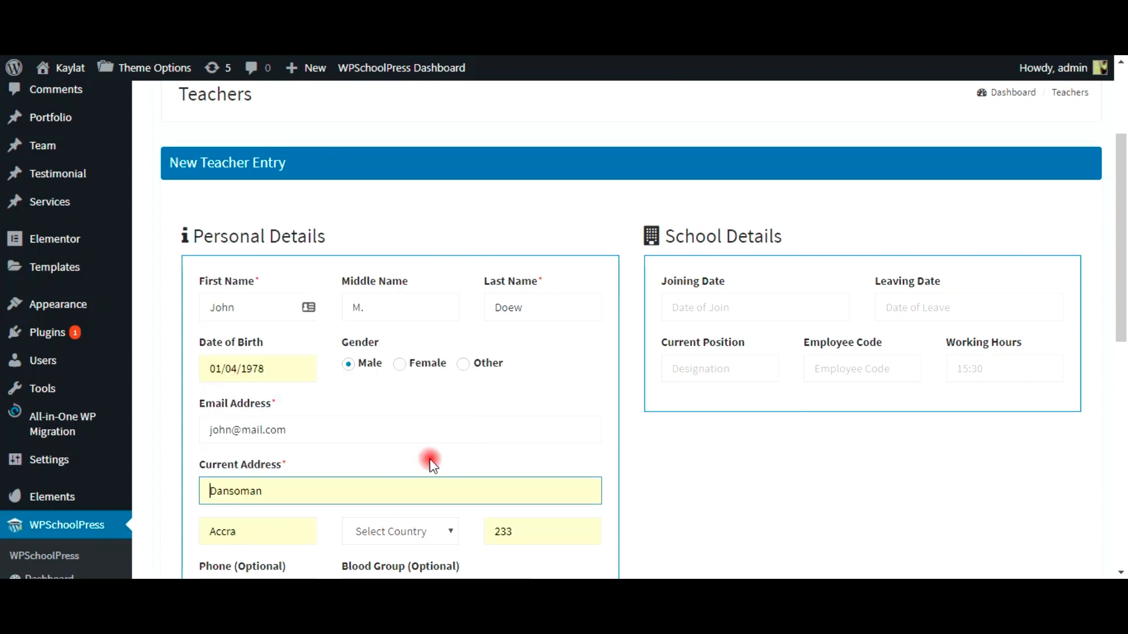
{"action": "scroll", "coordinate": [382, 531], "scroll_direction": "down", "scroll_amount": 2}
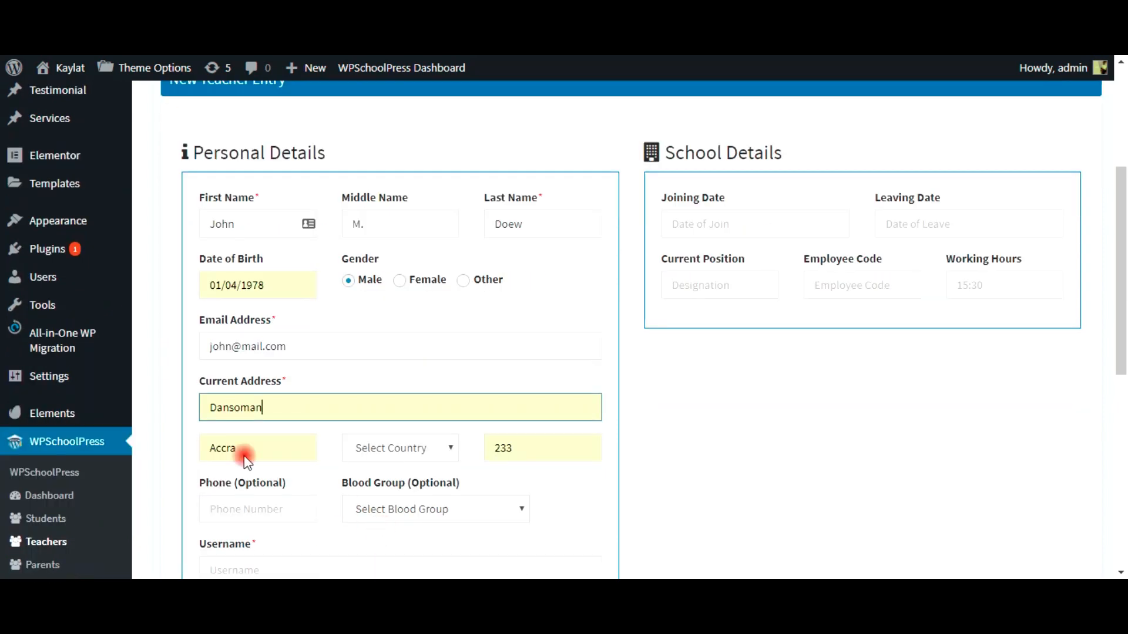
{"action": "scroll", "coordinate": [394, 384], "scroll_direction": "down", "scroll_amount": 4}
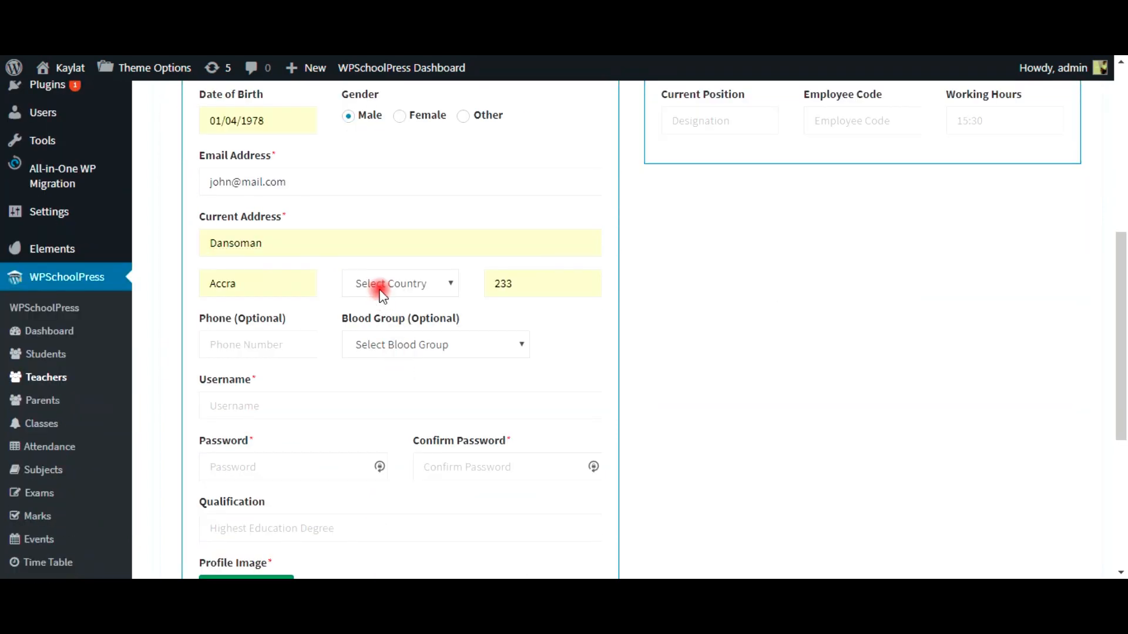
{"action": "left_click", "coordinate": [404, 299]}
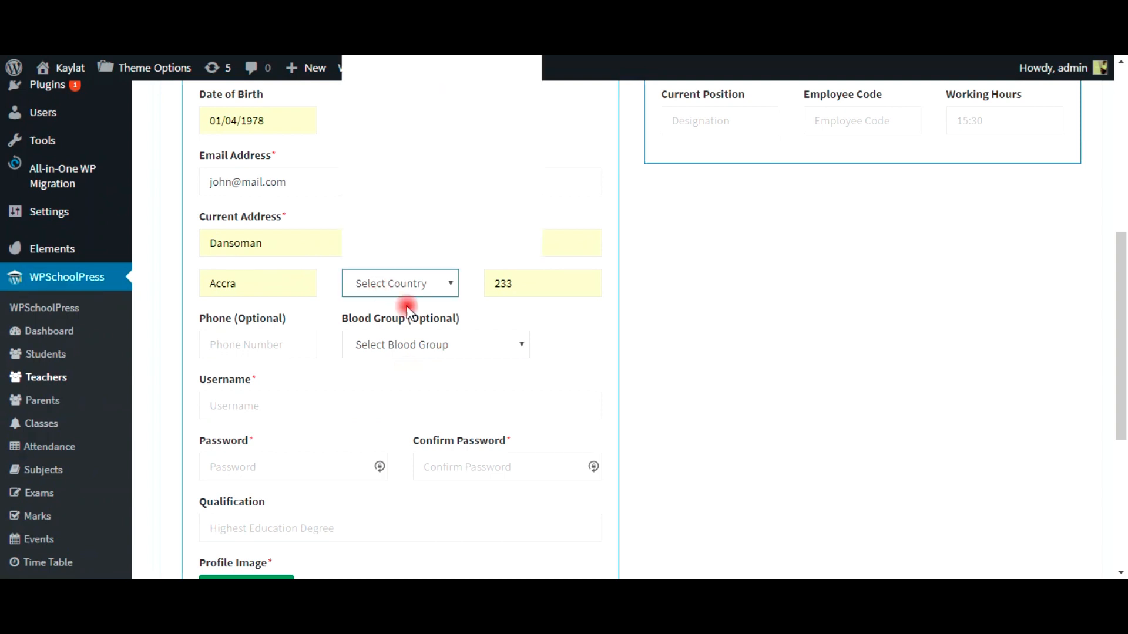
{"action": "type", "text": "gh"}
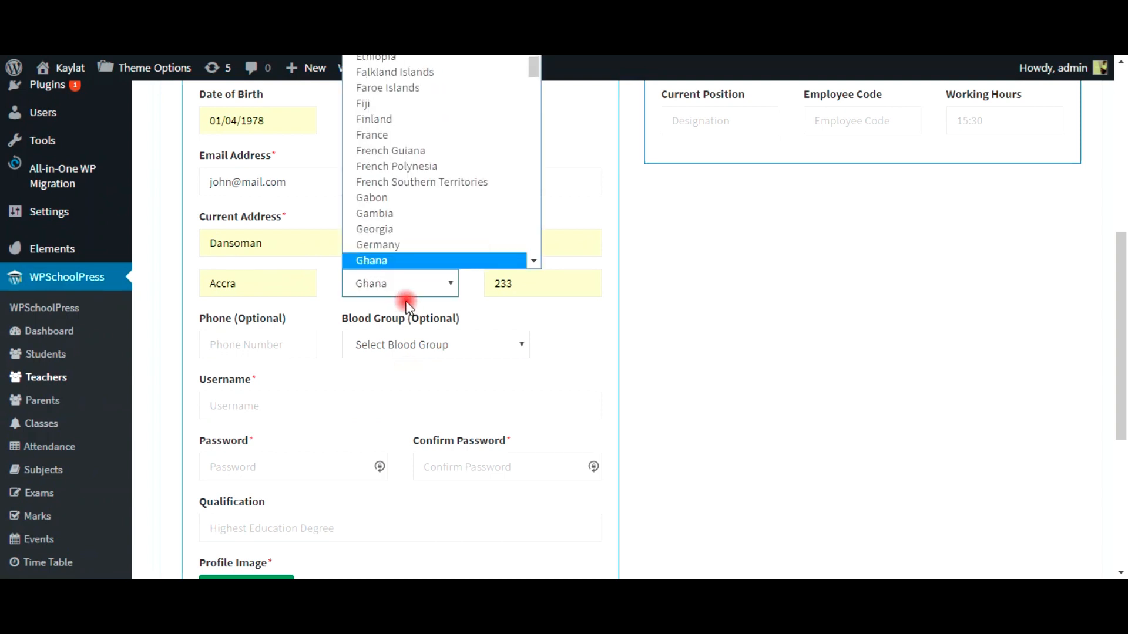
{"action": "left_click", "coordinate": [379, 264]}
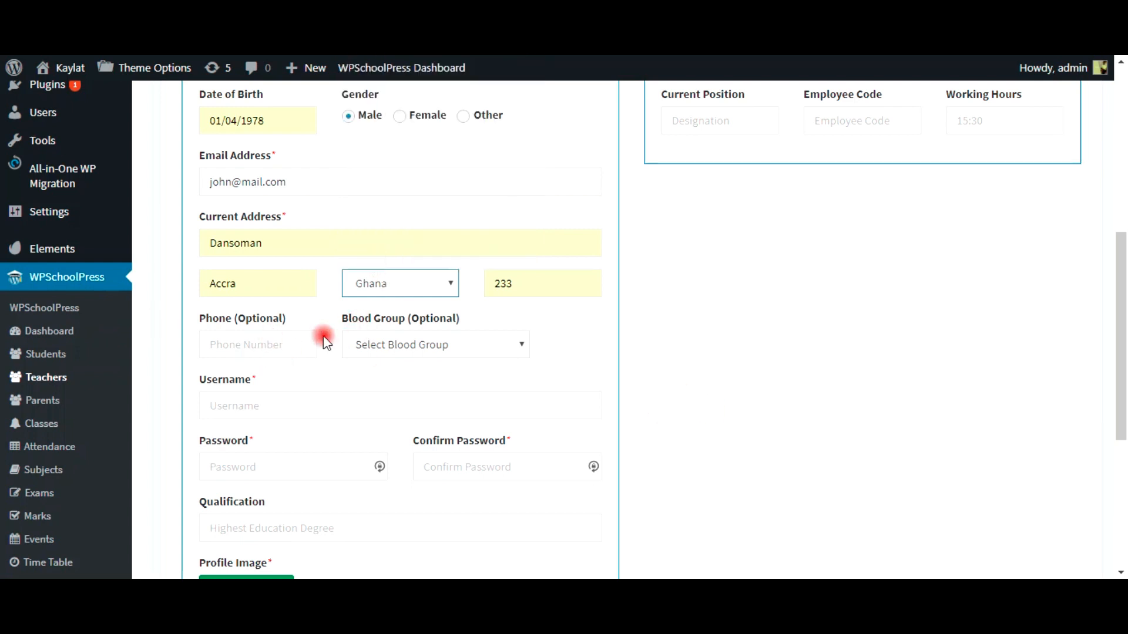
{"action": "left_click", "coordinate": [270, 345]}
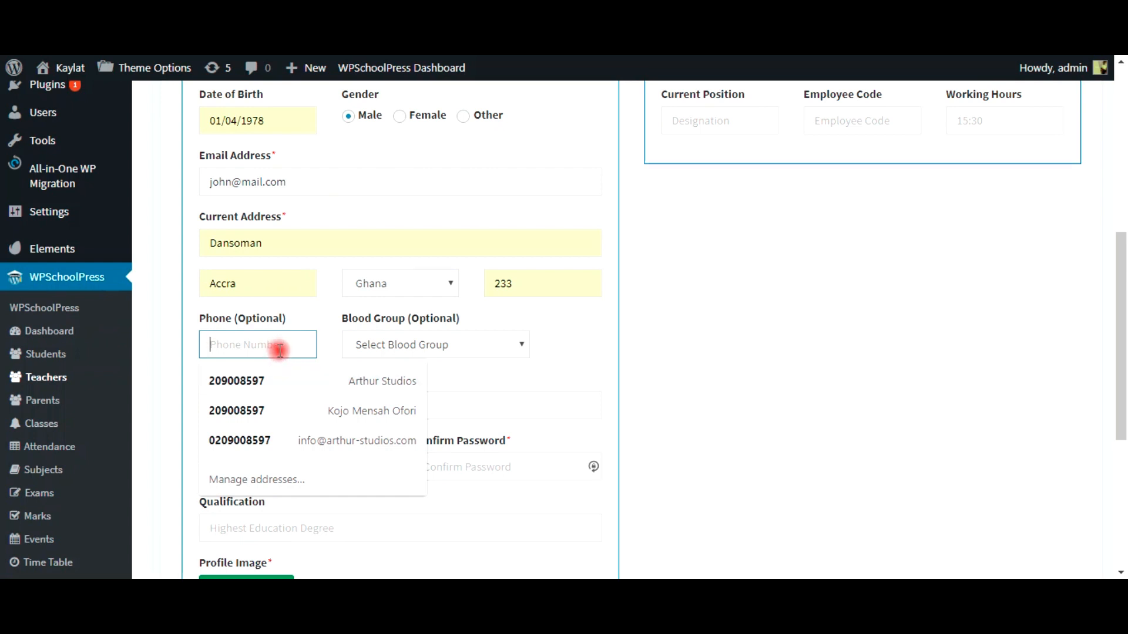
Step: Fill the phone number from a suggestion and set blood group to O+
{"action": "key", "text": "Down"}
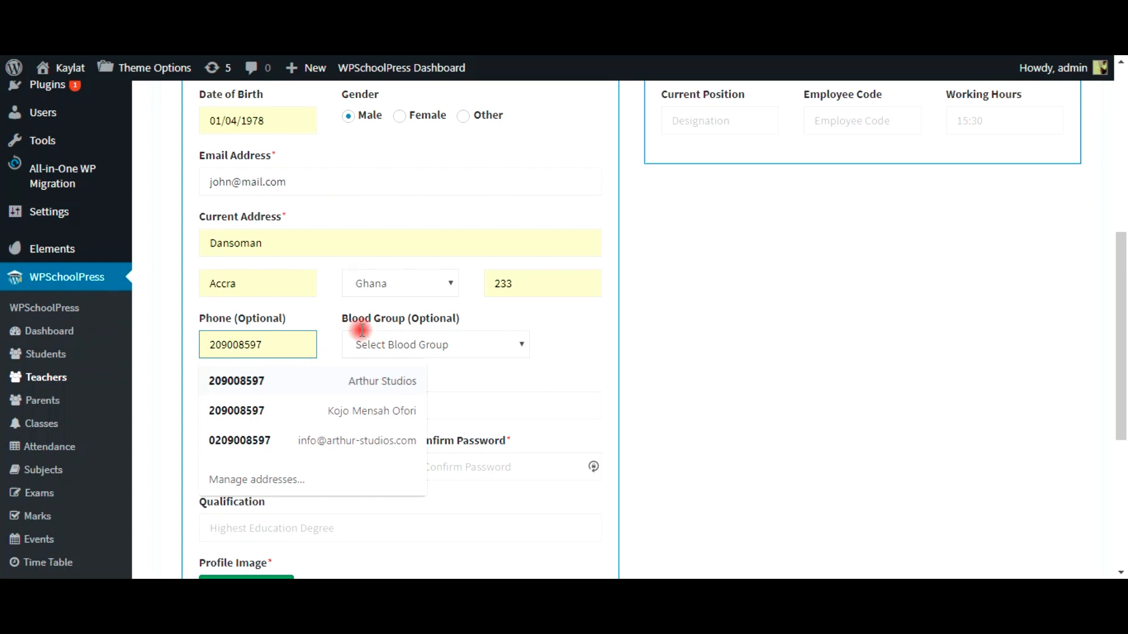
{"action": "left_click", "coordinate": [380, 345]}
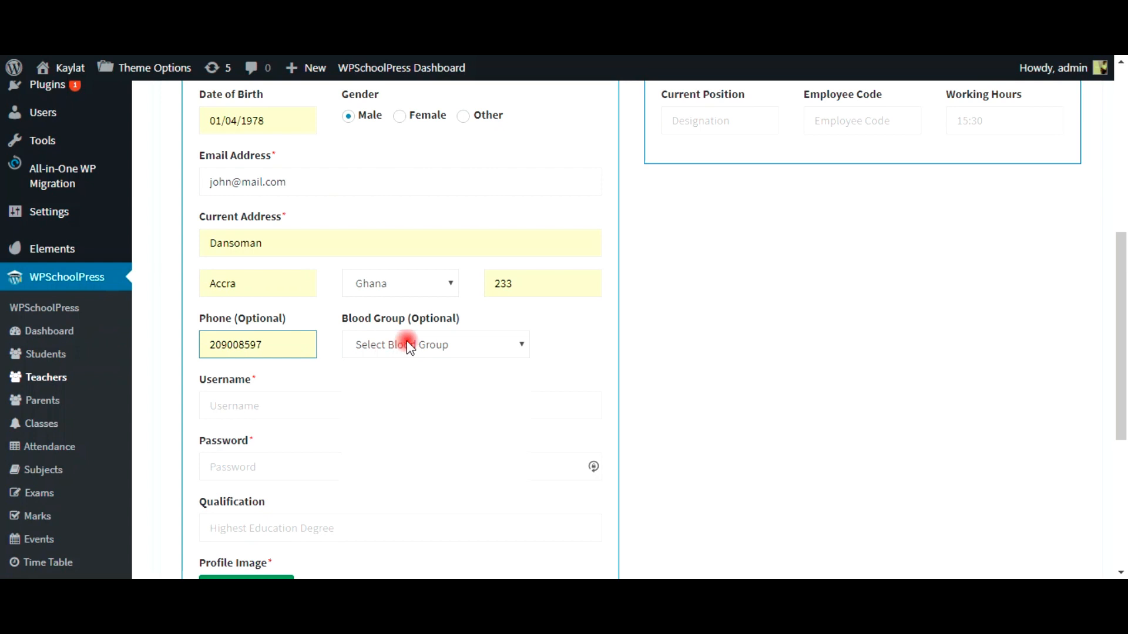
{"action": "left_click", "coordinate": [391, 345]}
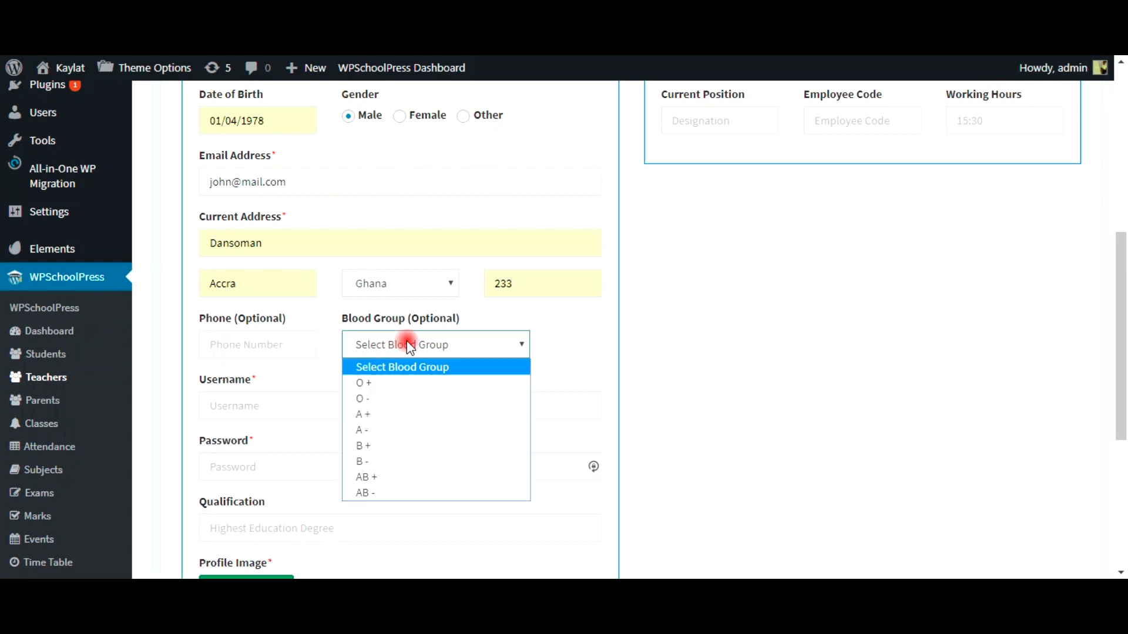
{"action": "left_click", "coordinate": [393, 388]}
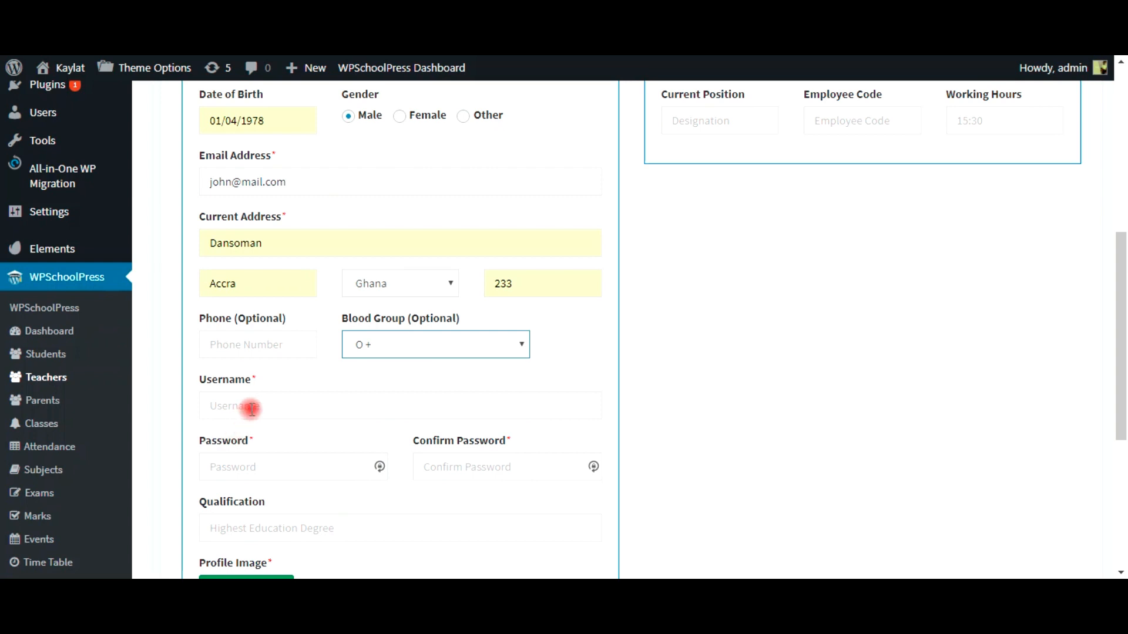
Step: Enter the teacher's username, account password and password confirmation
{"action": "left_click", "coordinate": [220, 405]}
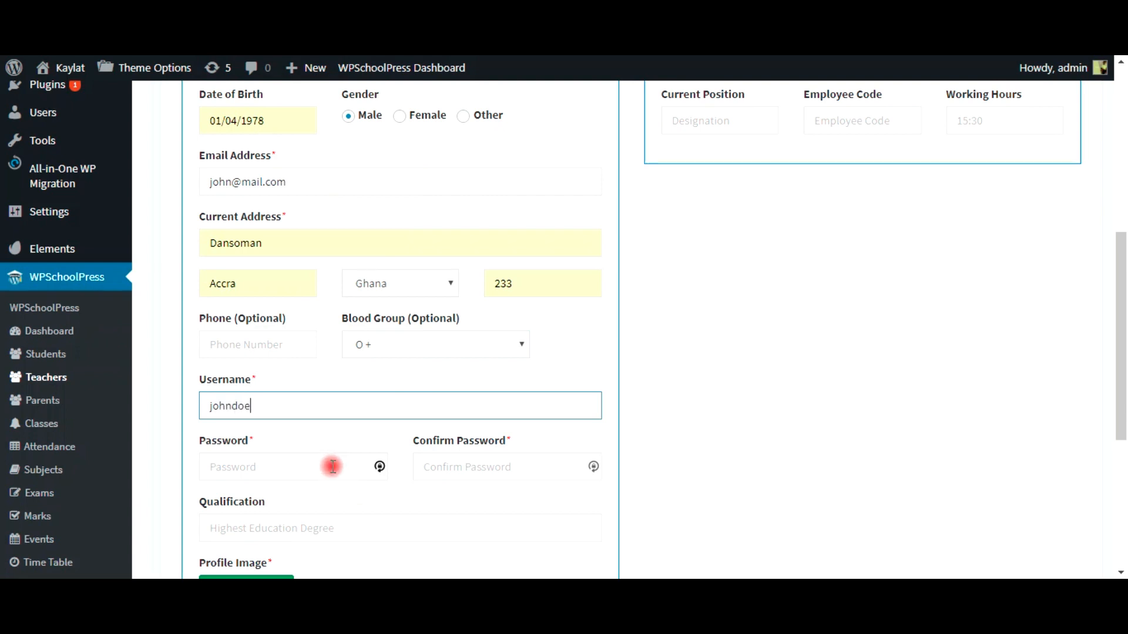
{"action": "left_click", "coordinate": [333, 467]}
{"action": "type", "text": "1"}
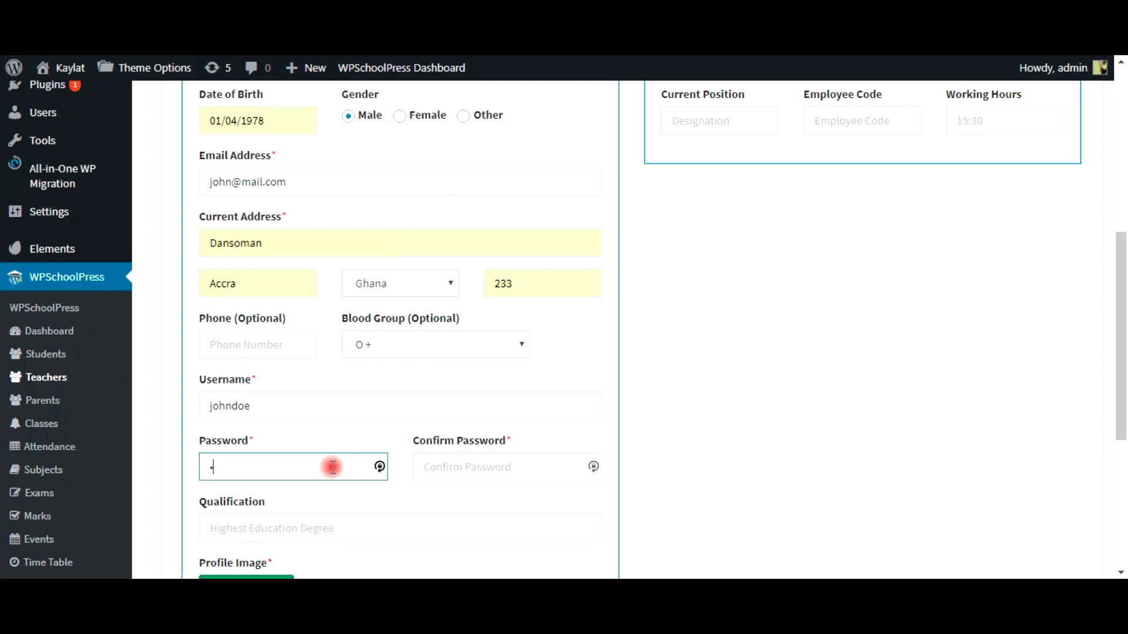
{"action": "type", "text": "23456789"}
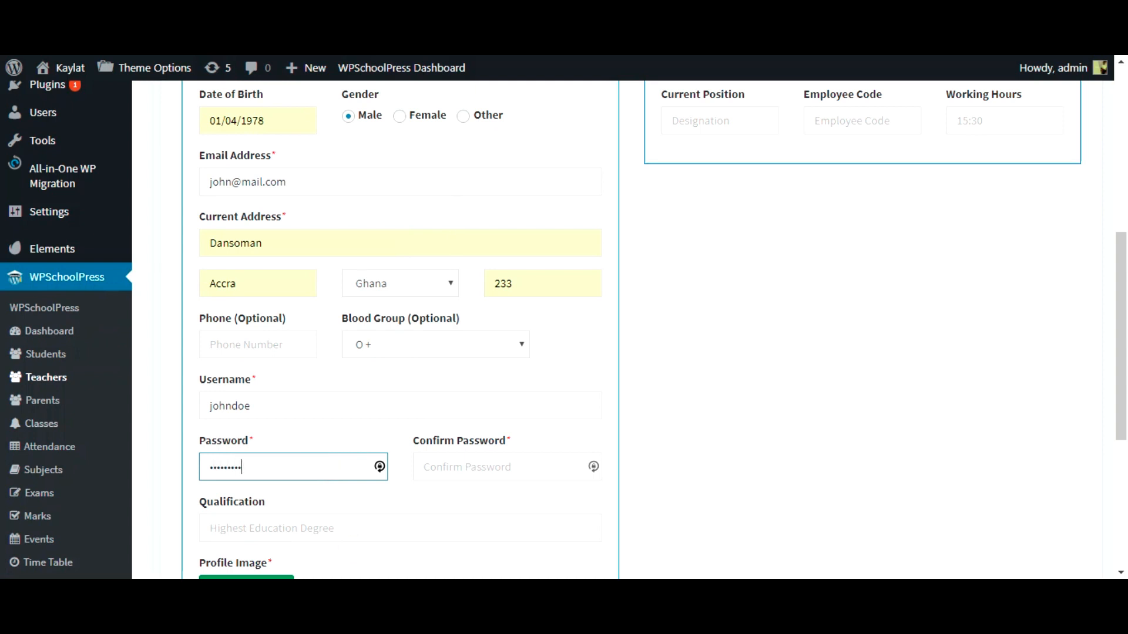
{"action": "left_click", "coordinate": [509, 470]}
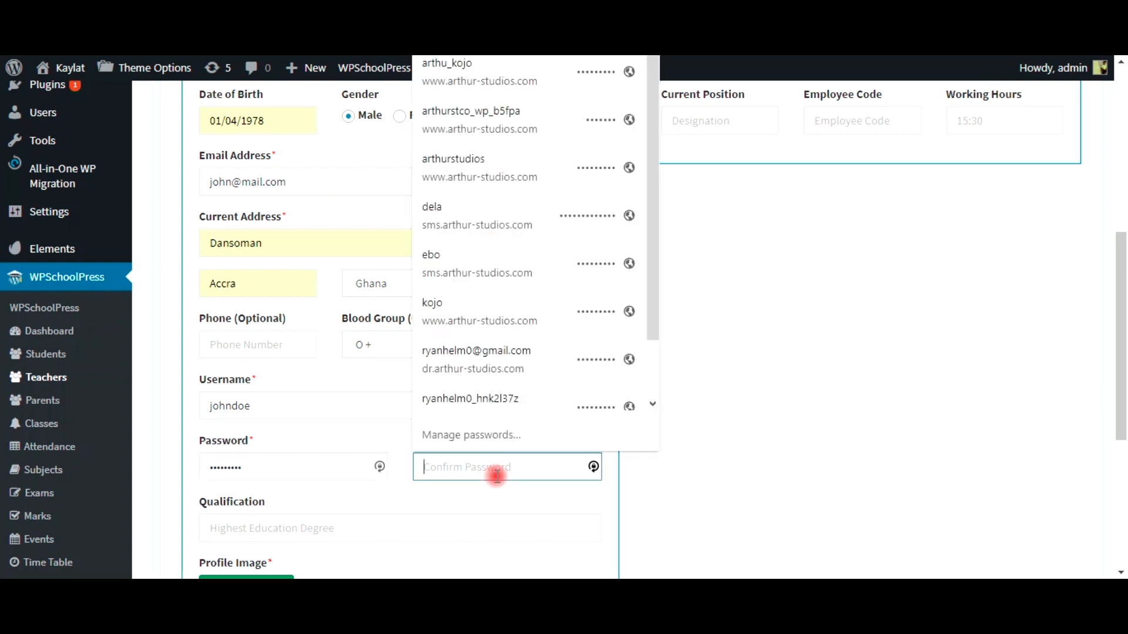
{"action": "type", "text": "12"}
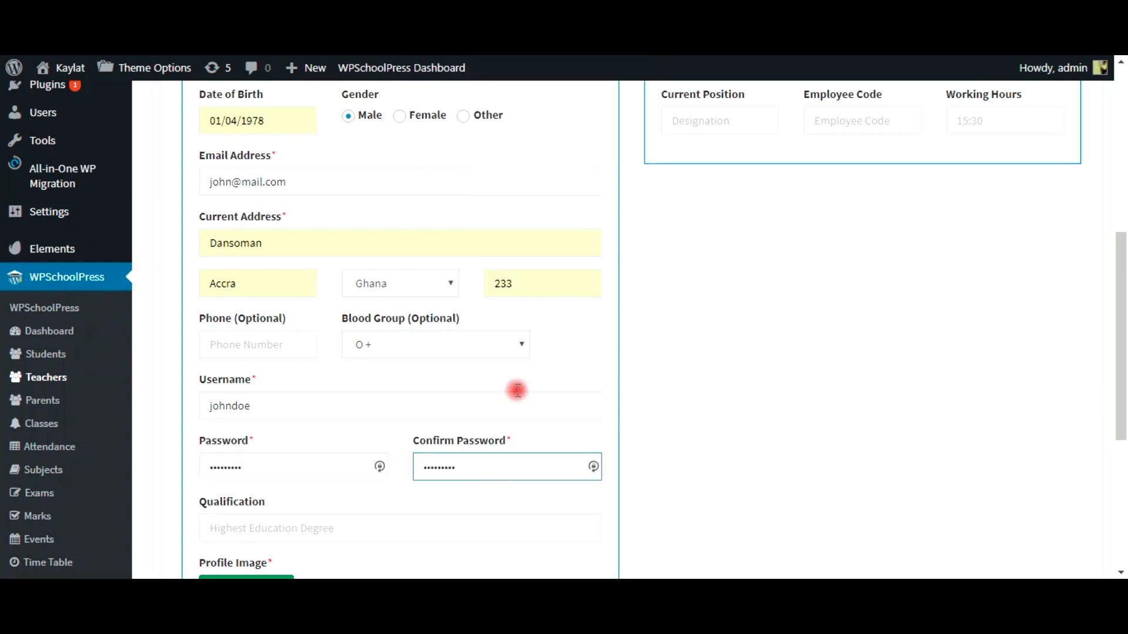
Step: Set Qualification to Post Graduate from the saved suggestion
{"action": "left_click", "coordinate": [321, 529]}
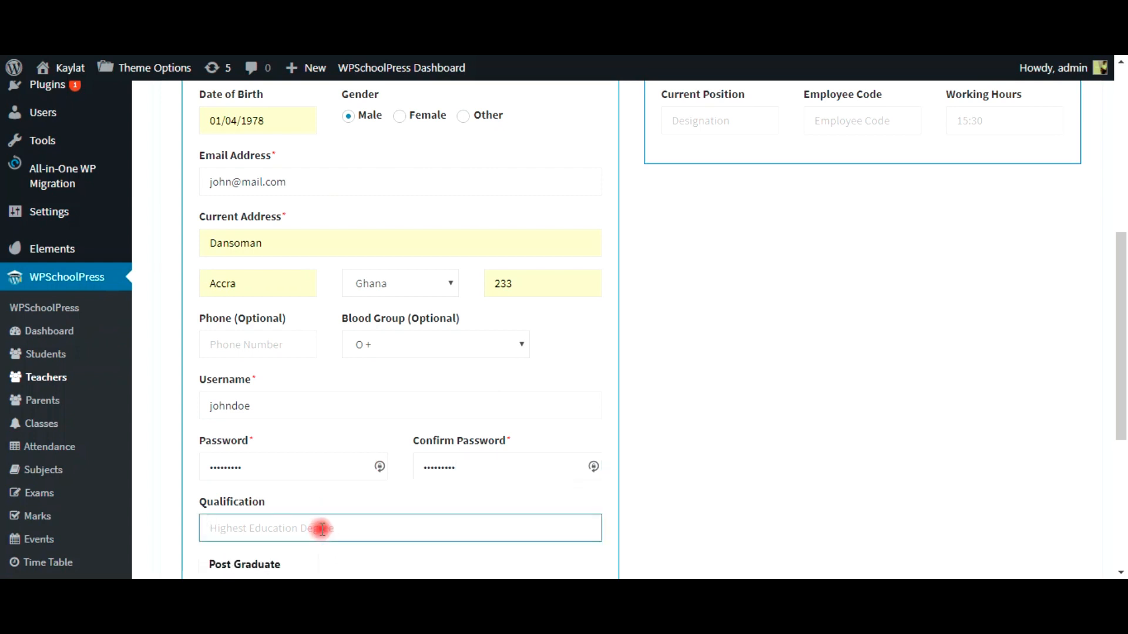
{"action": "left_click", "coordinate": [333, 515]}
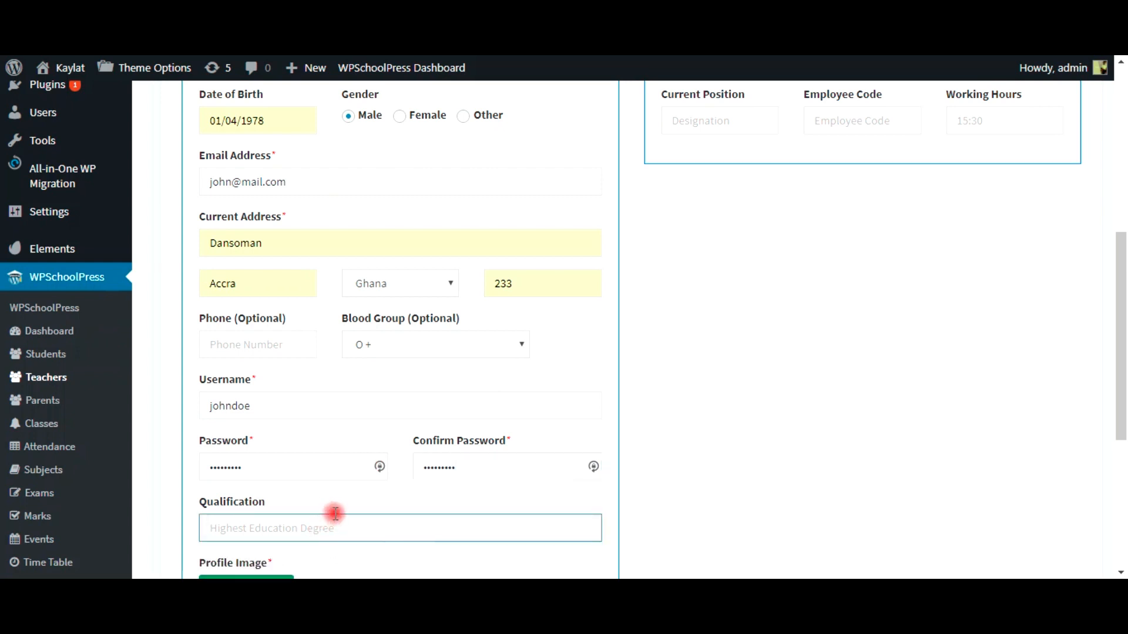
{"action": "scroll", "coordinate": [265, 552], "scroll_direction": "down", "scroll_amount": 1}
{"action": "scroll", "coordinate": [264, 555], "scroll_direction": "down", "scroll_amount": 5}
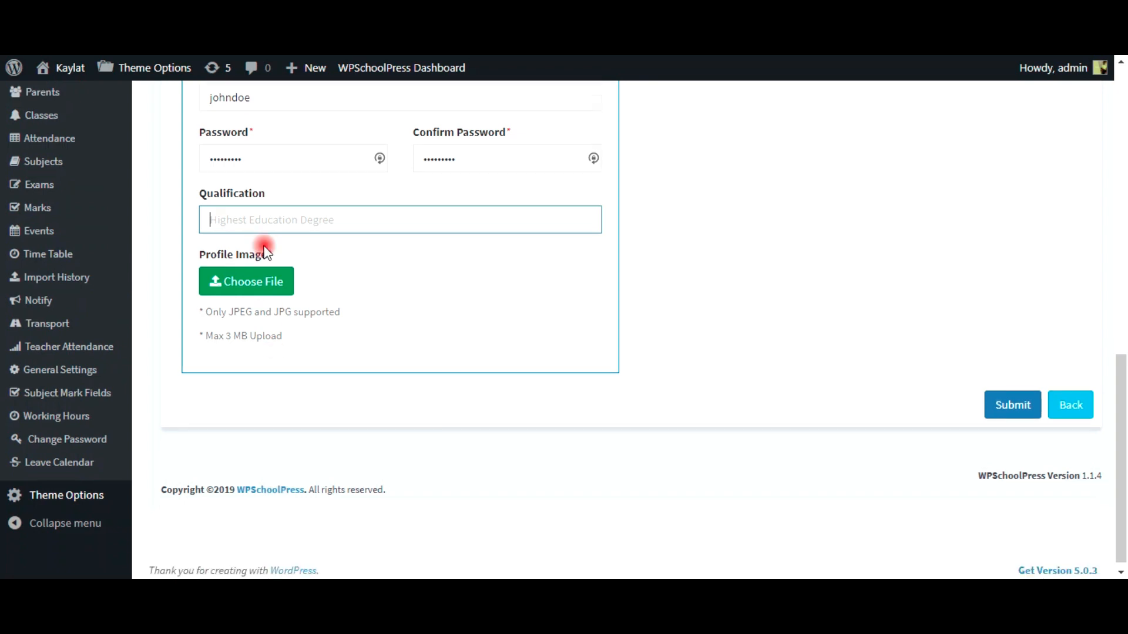
{"action": "left_click", "coordinate": [249, 213]}
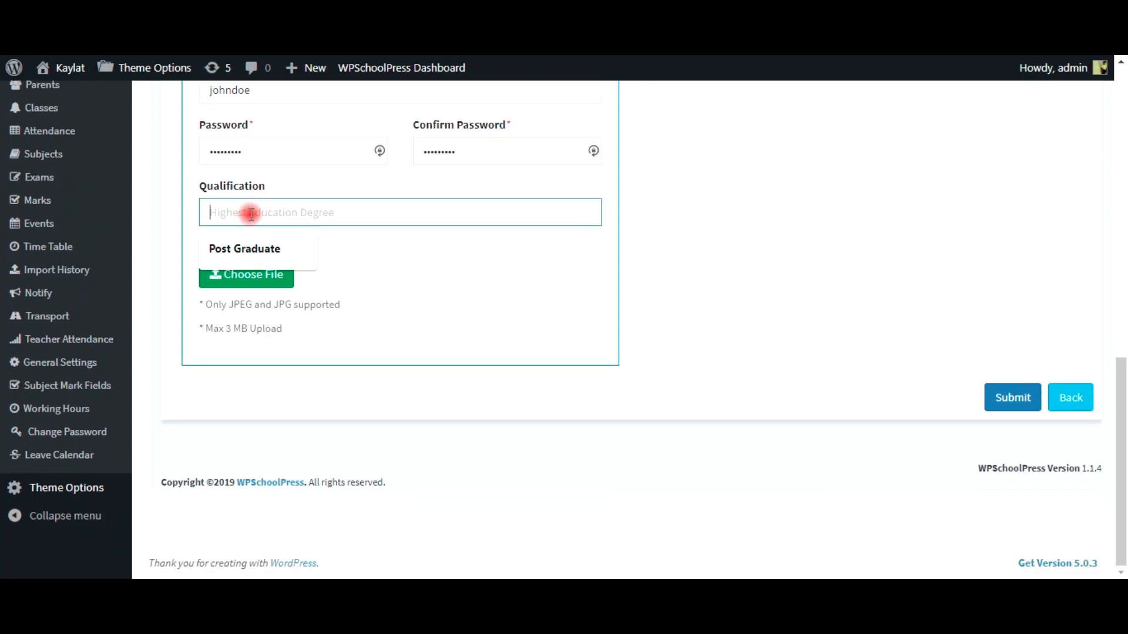
{"action": "left_click", "coordinate": [250, 249]}
{"action": "scroll", "coordinate": [675, 321], "scroll_direction": "up", "scroll_amount": 10}
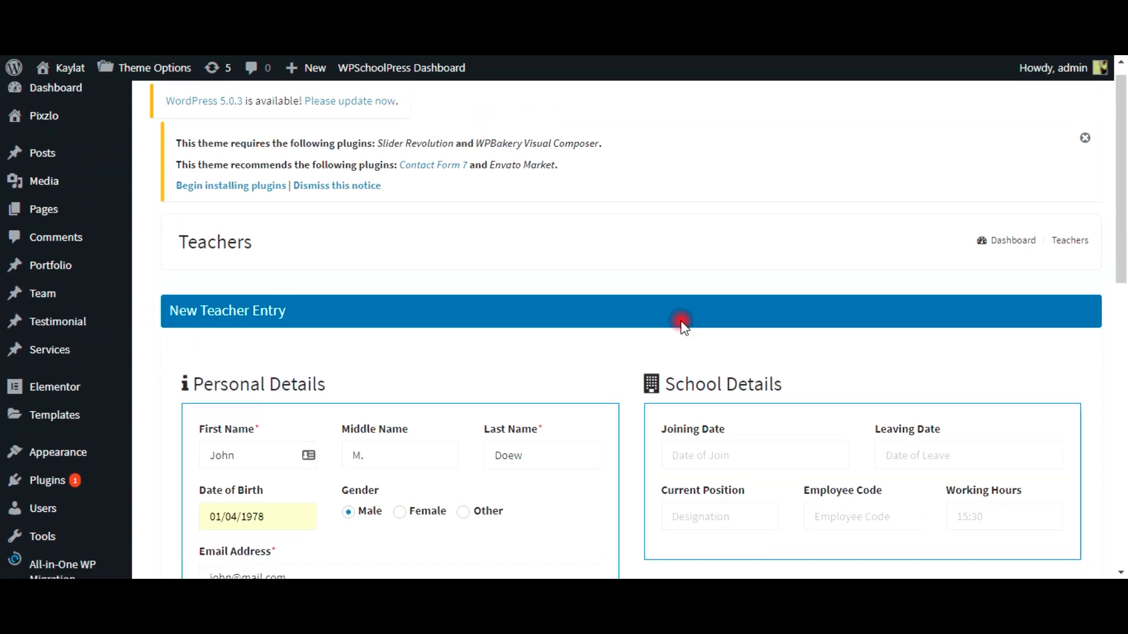
Step: Remove the stray letter from the teacher's last name and enter joining date 12/02/09
{"action": "scroll", "coordinate": [934, 433], "scroll_direction": "down", "scroll_amount": 4}
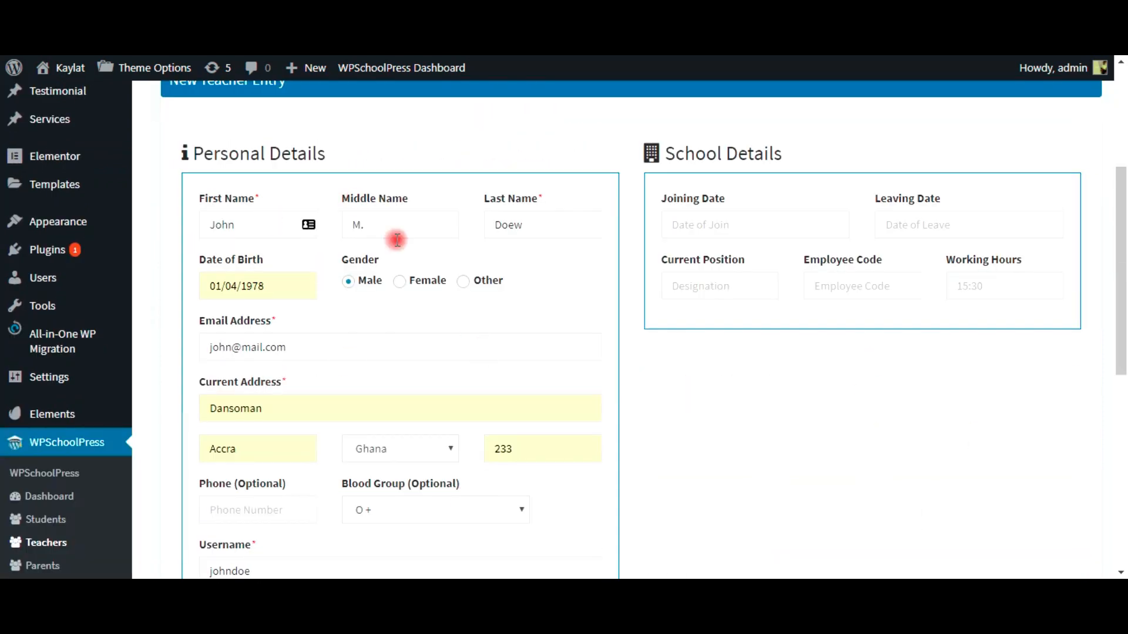
{"action": "left_click", "coordinate": [708, 229]}
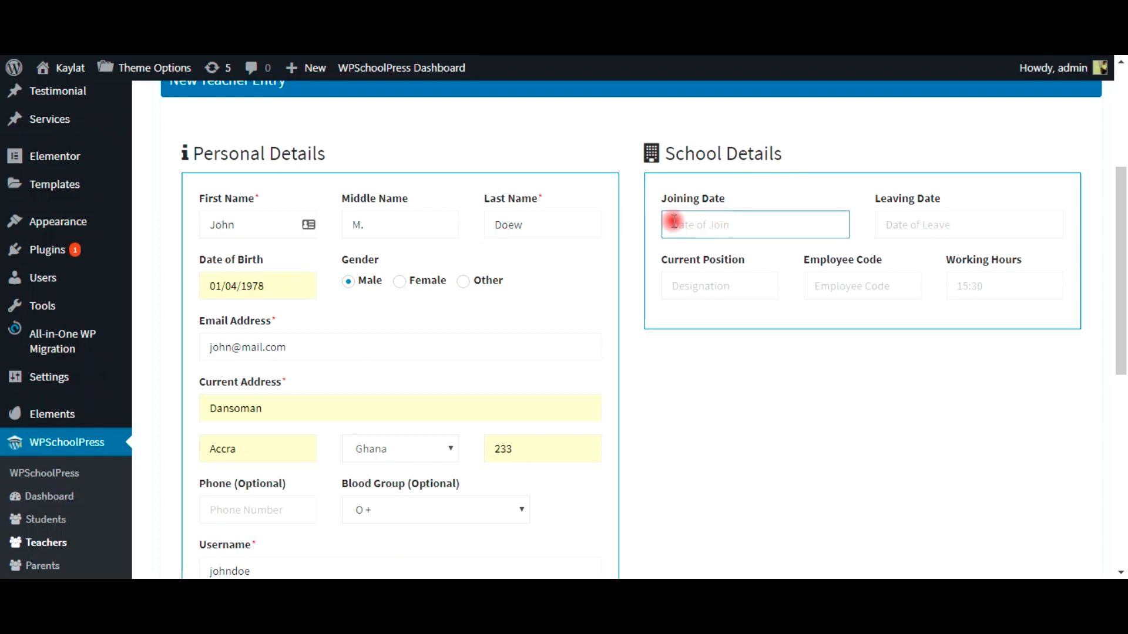
{"action": "left_click", "coordinate": [540, 226]}
{"action": "key", "text": "BackSpace"}
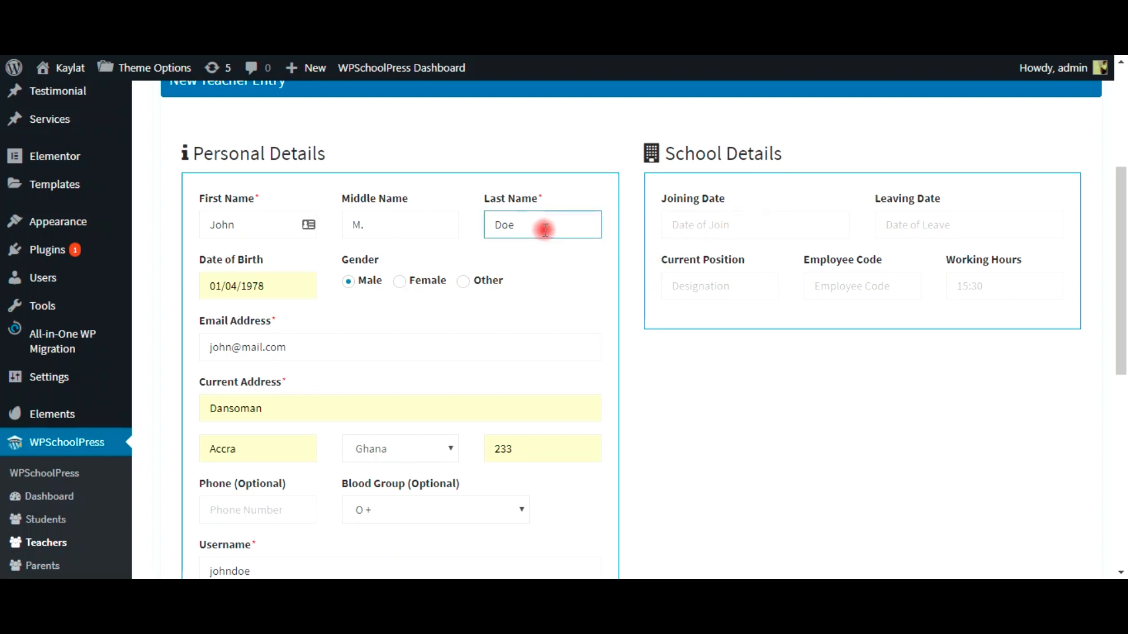
{"action": "left_click", "coordinate": [722, 229]}
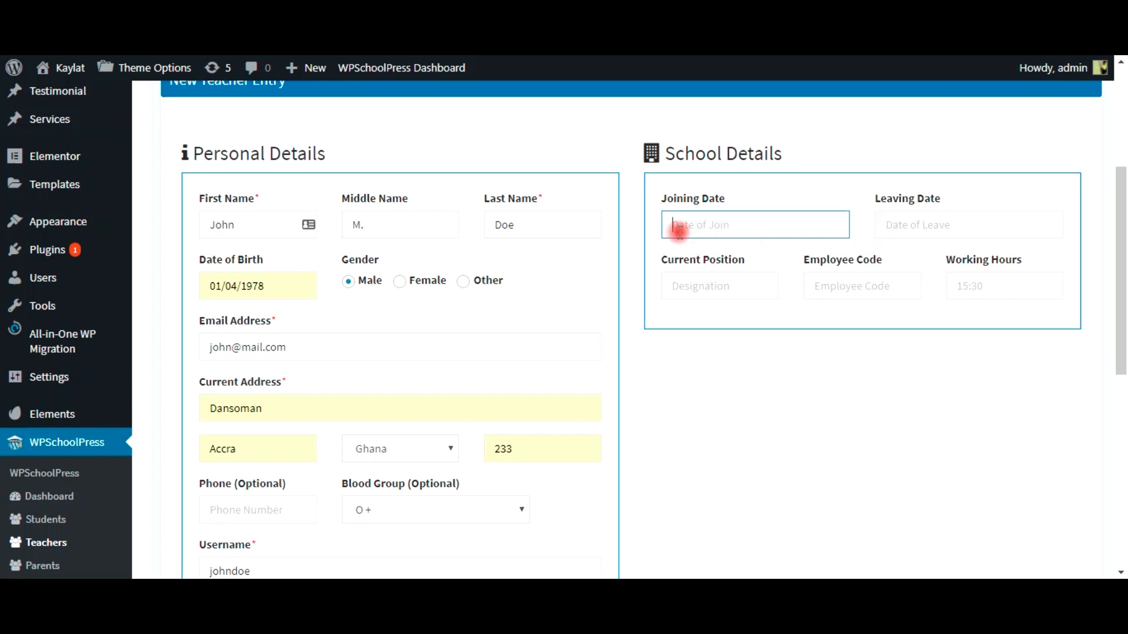
{"action": "type", "text": "12/02/09"}
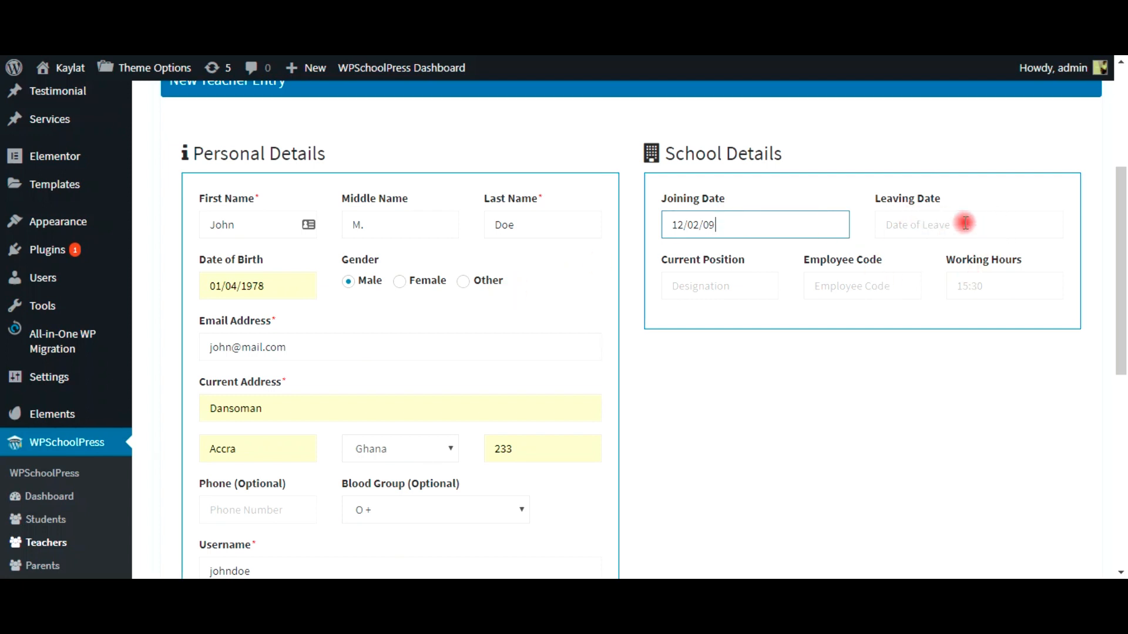
Step: Set current position Teacher, employee code 0003 and working hours 8
{"action": "left_click", "coordinate": [690, 286]}
{"action": "left_click", "coordinate": [712, 317]}
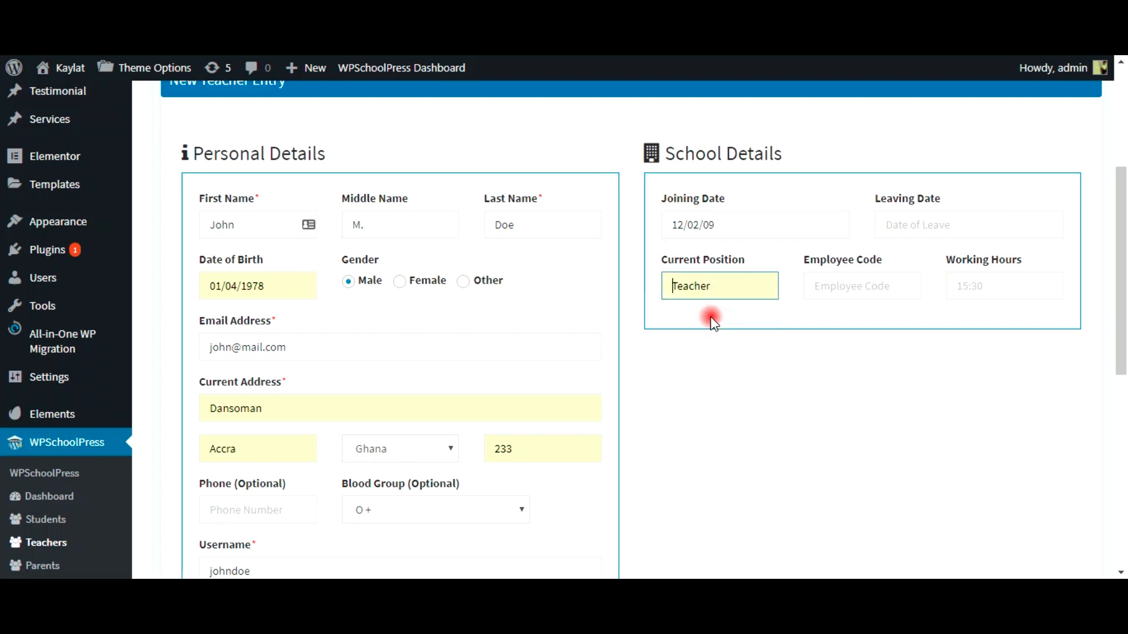
{"action": "left_click", "coordinate": [850, 291]}
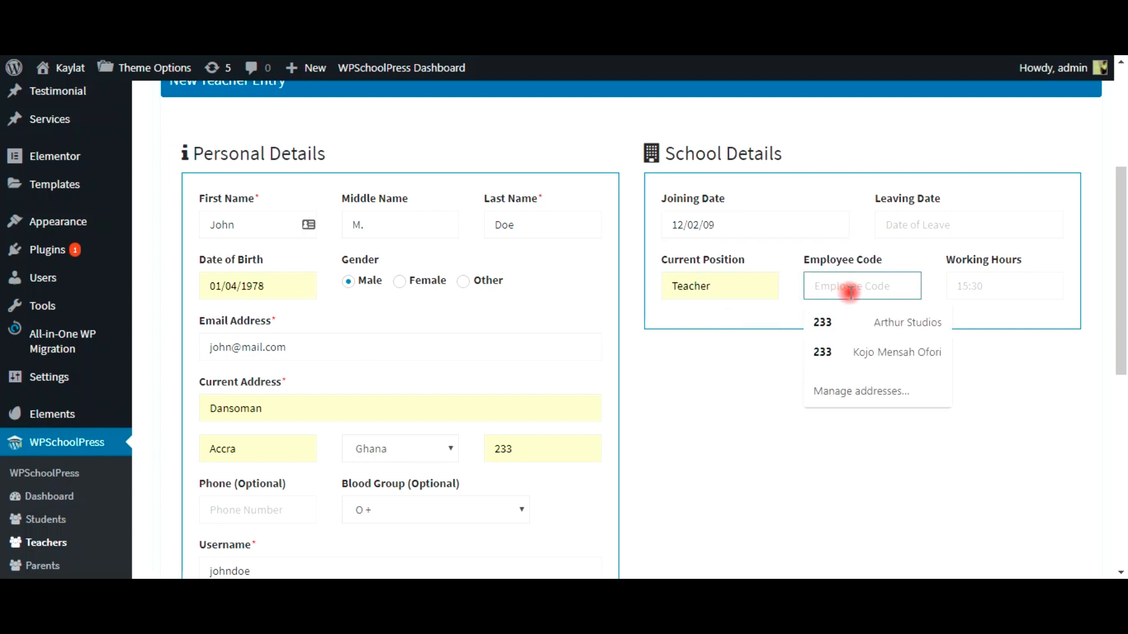
{"action": "type", "text": "0"}
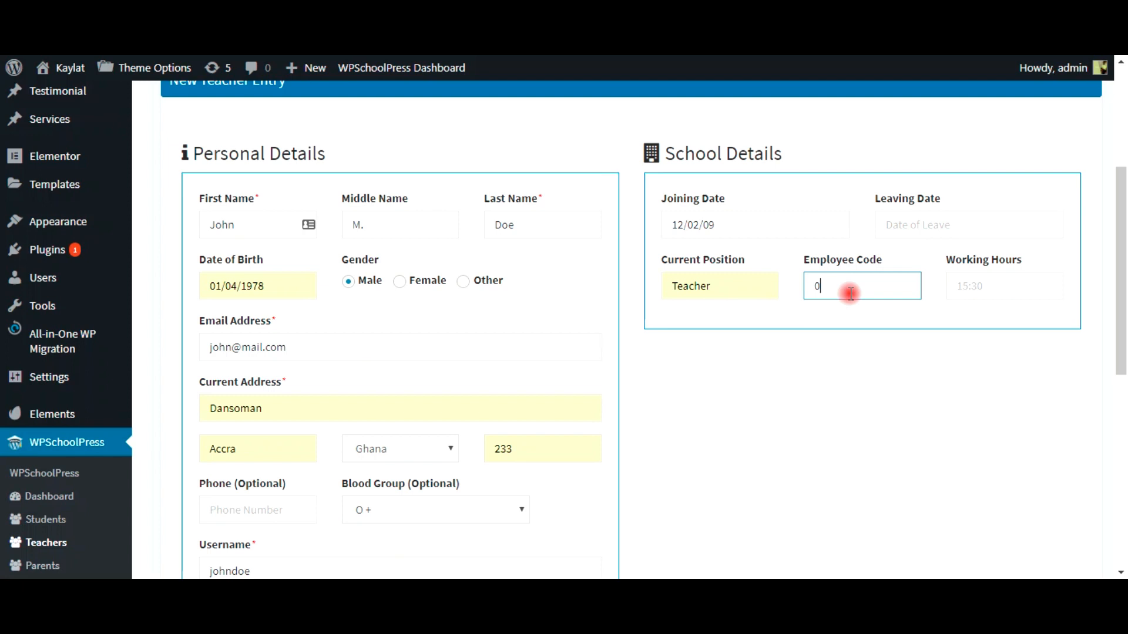
{"action": "type", "text": "003"}
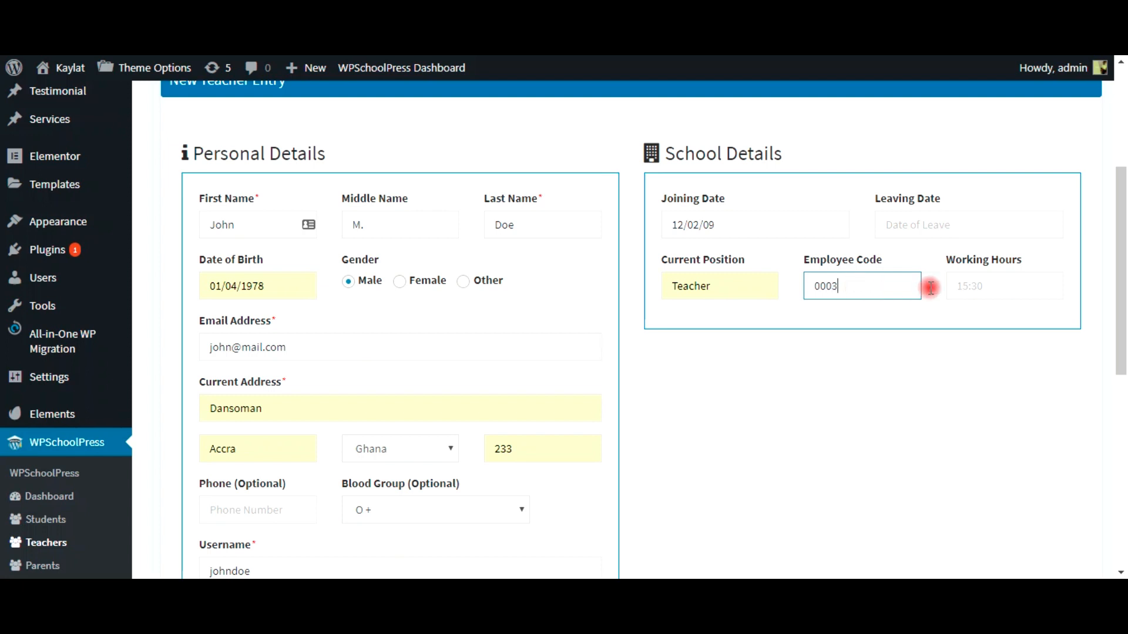
{"action": "left_click", "coordinate": [1003, 286]}
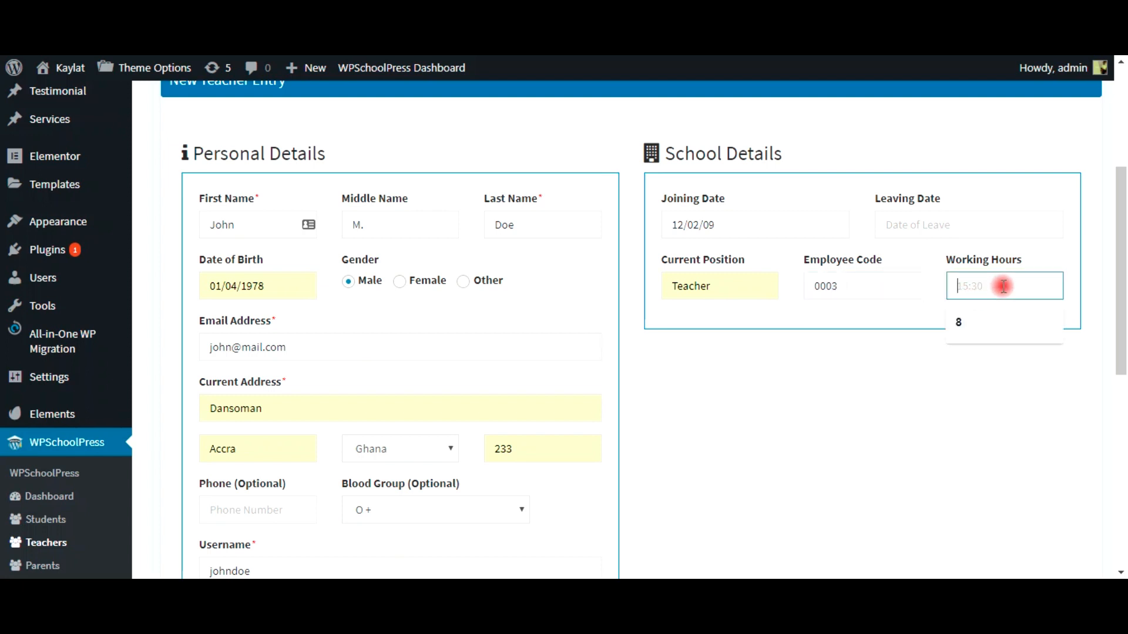
{"action": "left_click", "coordinate": [963, 322]}
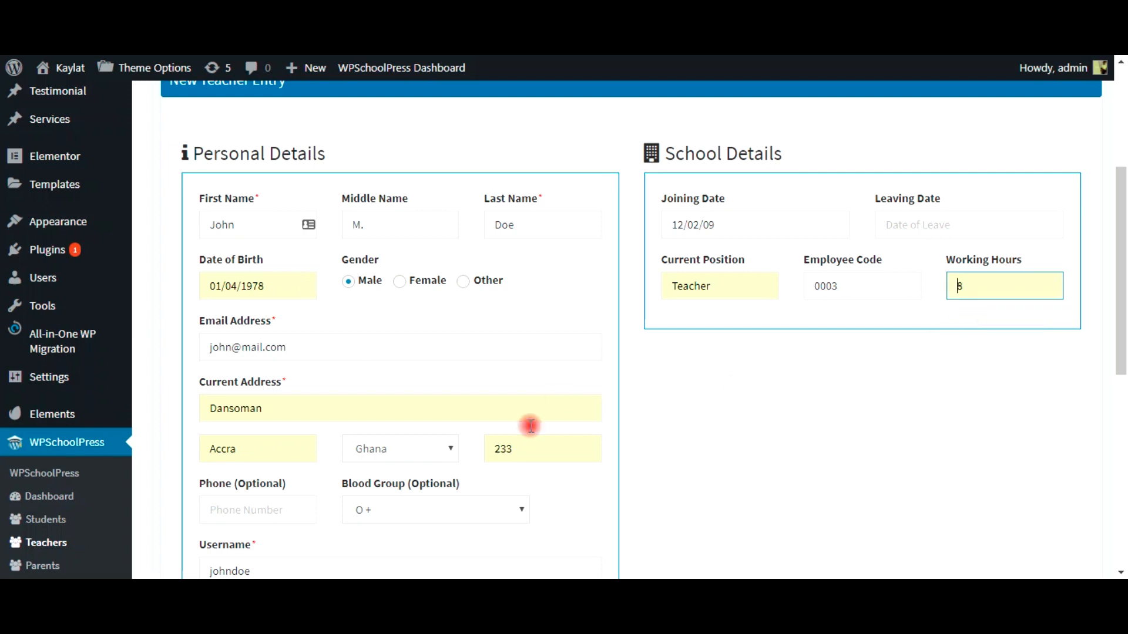
{"action": "scroll", "coordinate": [689, 452], "scroll_direction": "down", "scroll_amount": 8}
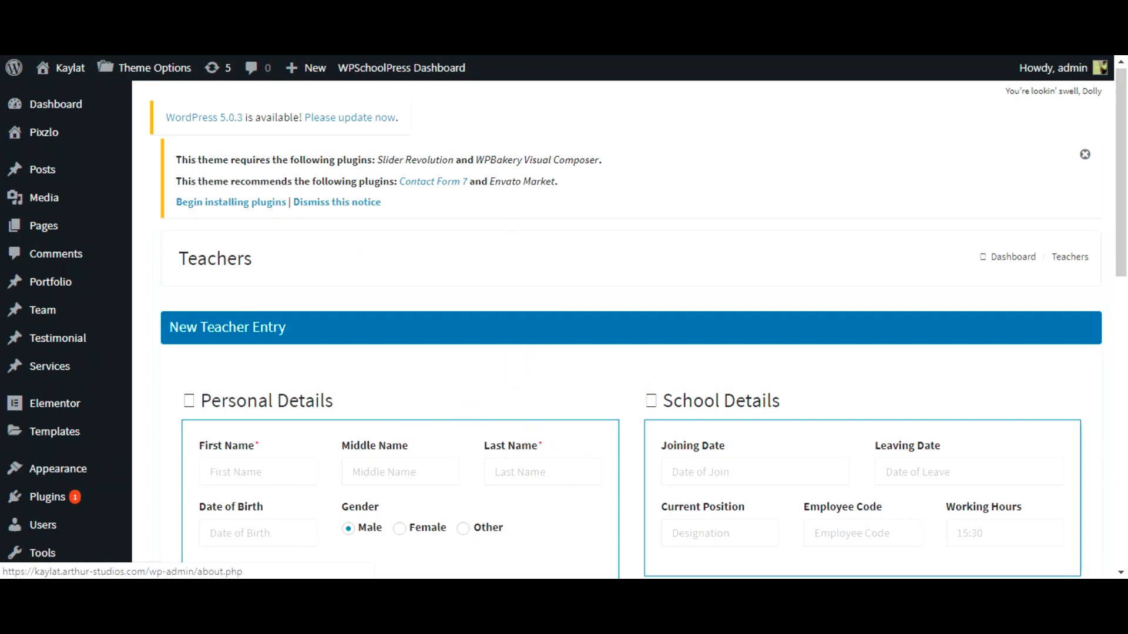
Step: Scroll through the reloaded teacher form and return to the Teachers list page
{"action": "scroll", "coordinate": [151, 110], "scroll_direction": "down", "scroll_amount": 15}
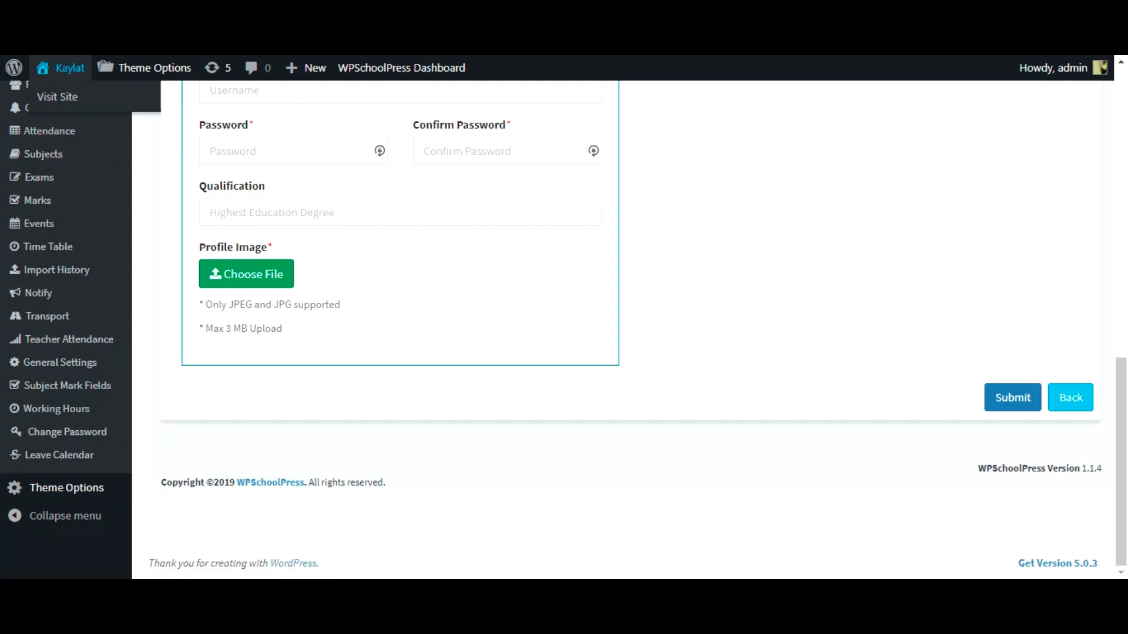
{"action": "scroll", "coordinate": [34, 287], "scroll_direction": "up", "scroll_amount": 5}
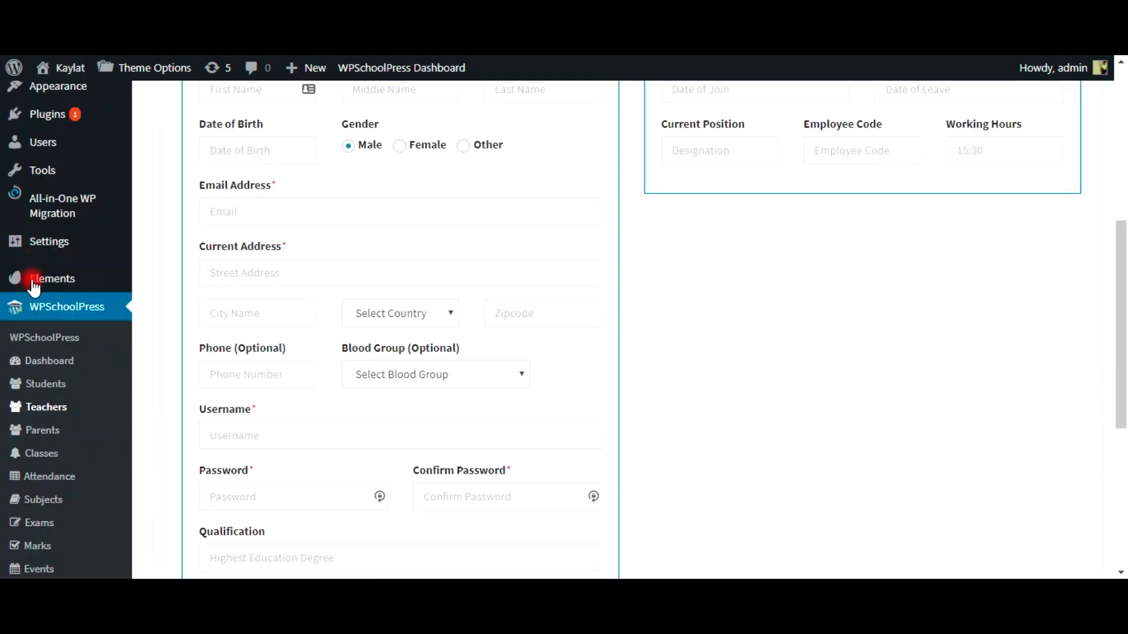
{"action": "left_click", "coordinate": [48, 410]}
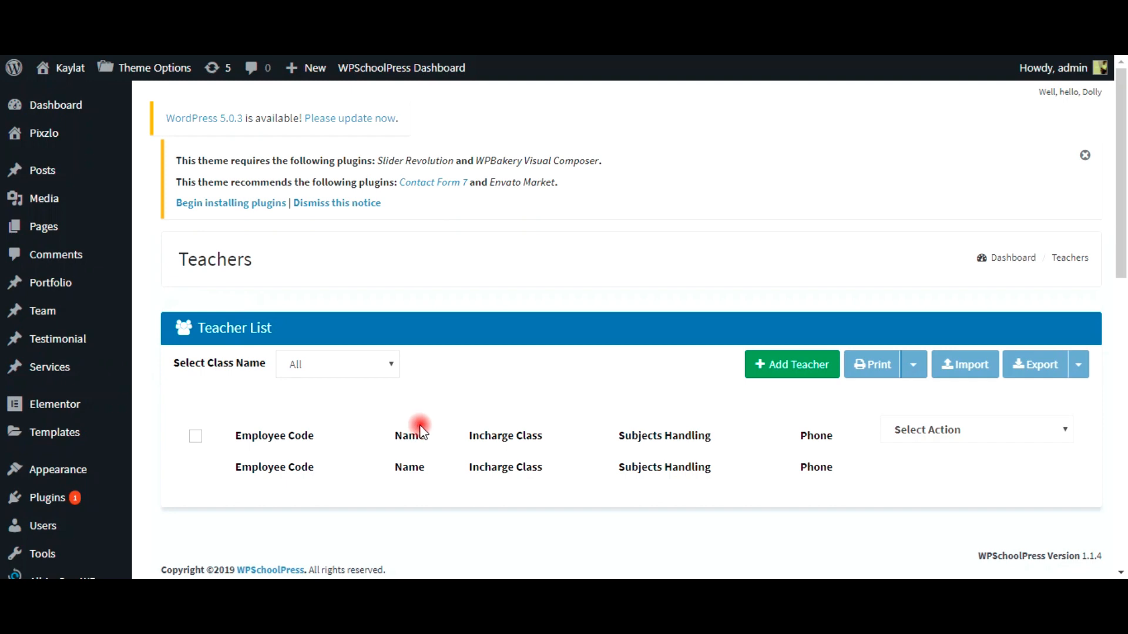
{"action": "scroll", "coordinate": [240, 444], "scroll_direction": "down", "scroll_amount": 7}
{"action": "scroll", "coordinate": [239, 443], "scroll_direction": "down", "scroll_amount": 1}
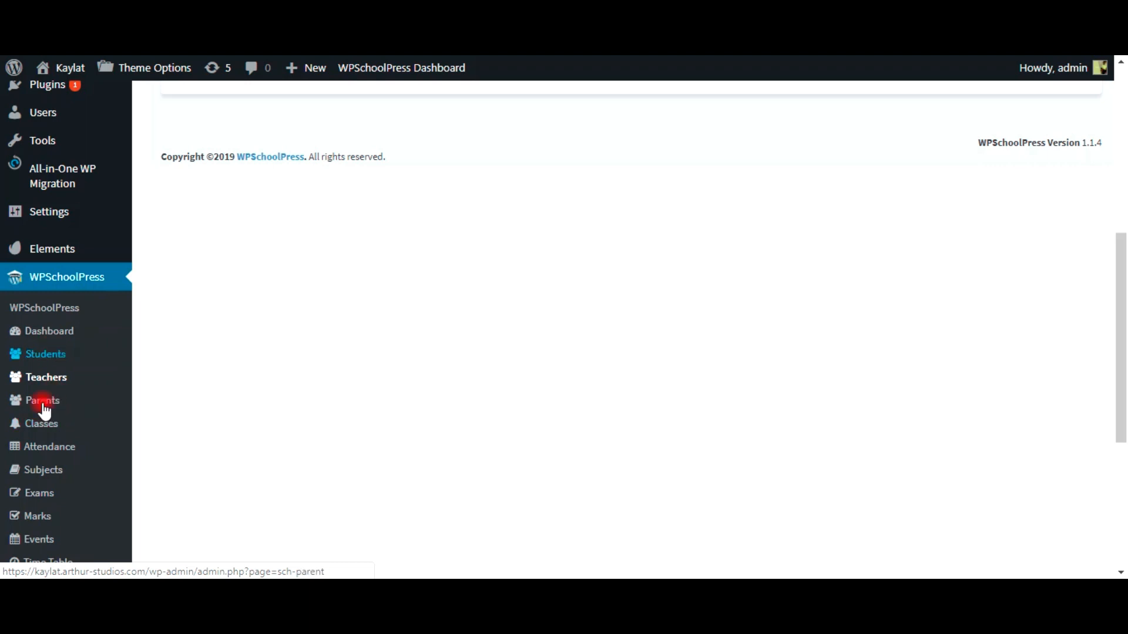
Step: Open the Students list and leave the Select Class Name filter on All
{"action": "left_click", "coordinate": [50, 356]}
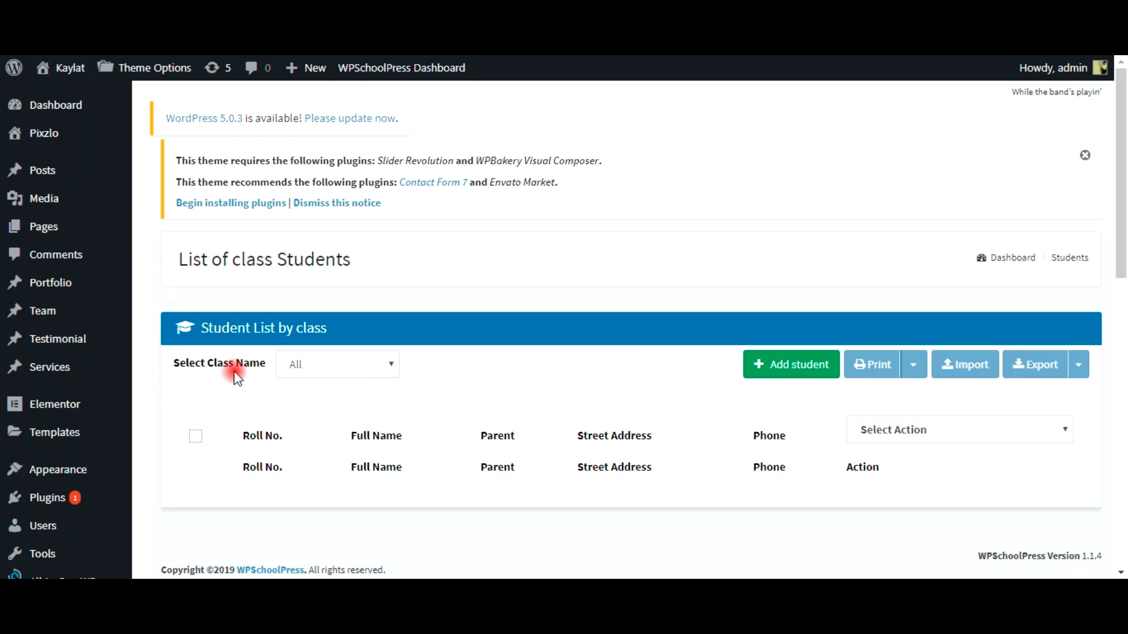
{"action": "left_click", "coordinate": [316, 376]}
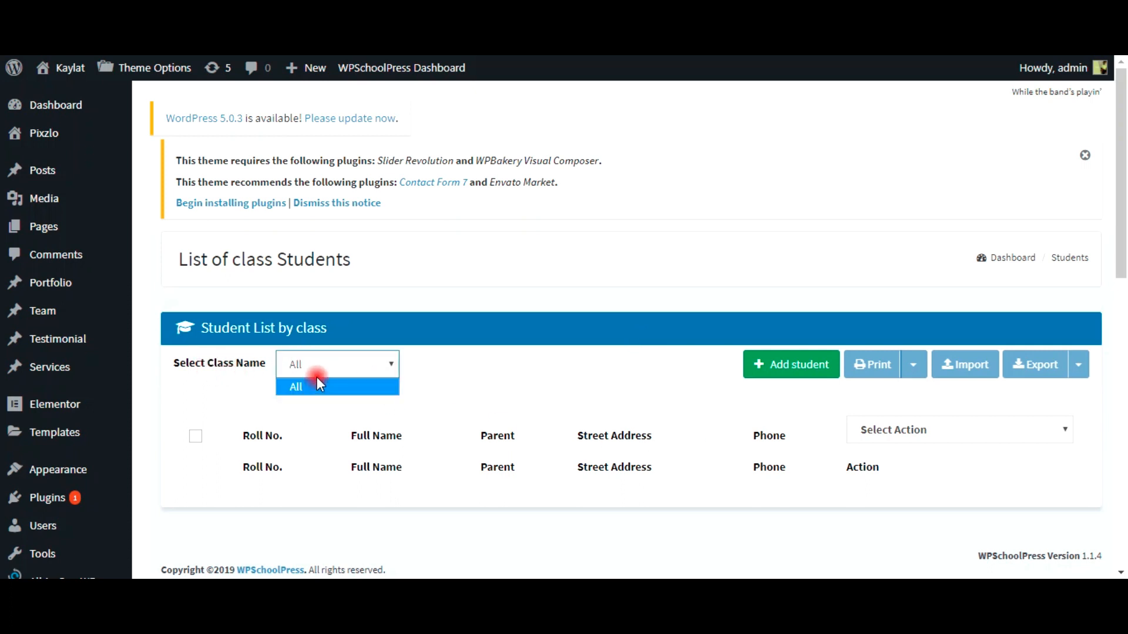
{"action": "left_click", "coordinate": [317, 362]}
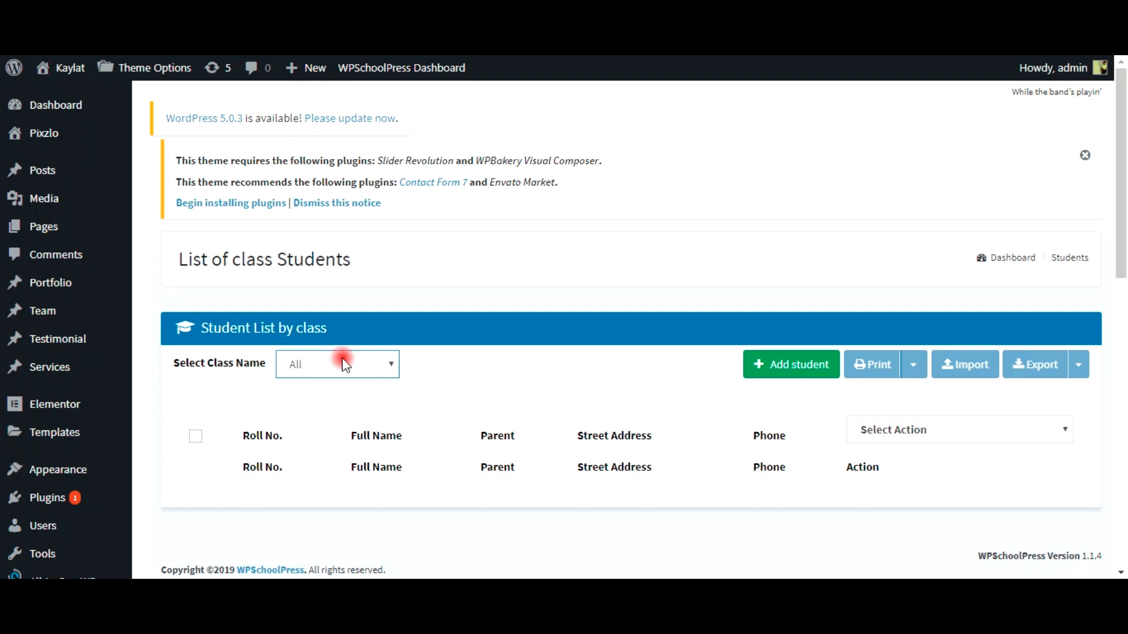
{"action": "left_click", "coordinate": [339, 364]}
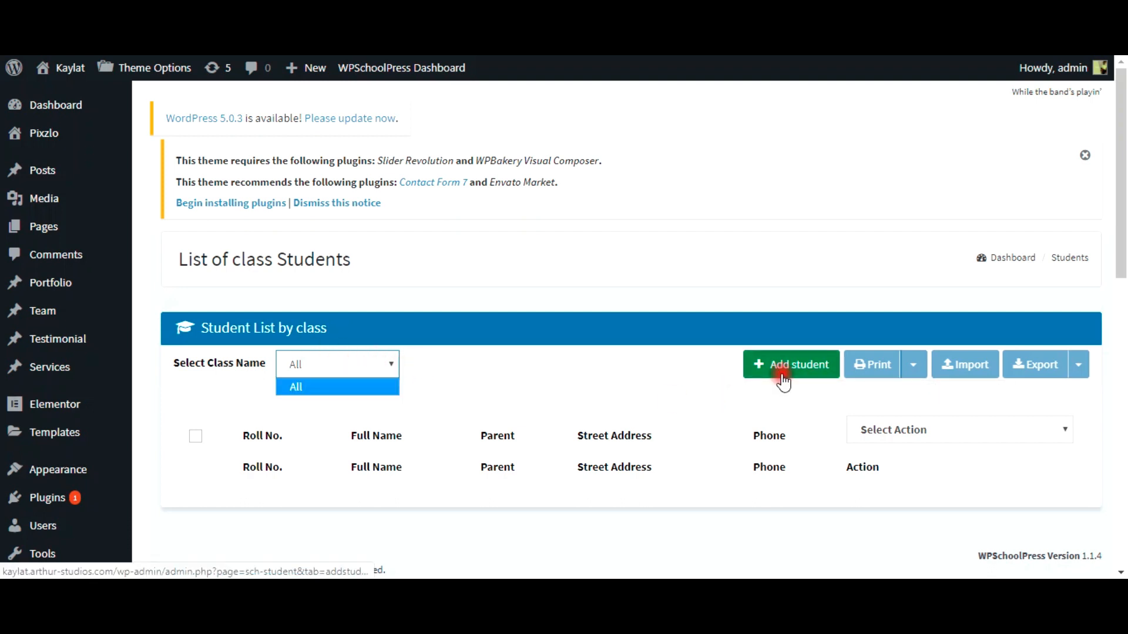
Step: Start a new student and enter the student's first and last name and birth date 01/25/2019
{"action": "left_click", "coordinate": [783, 381]}
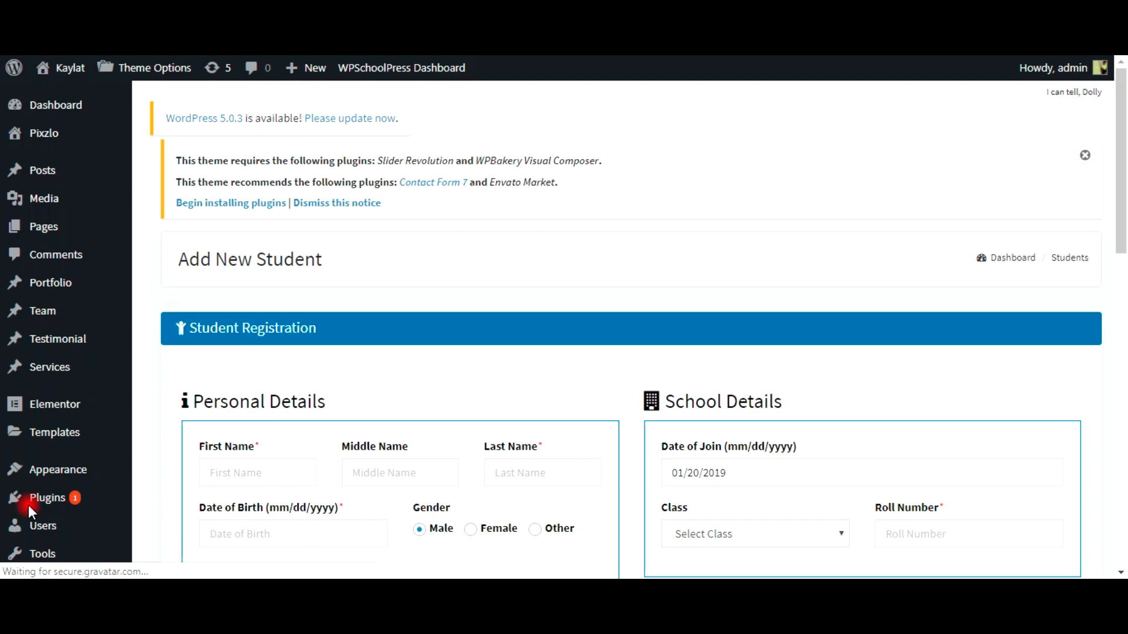
{"action": "left_click", "coordinate": [256, 480]}
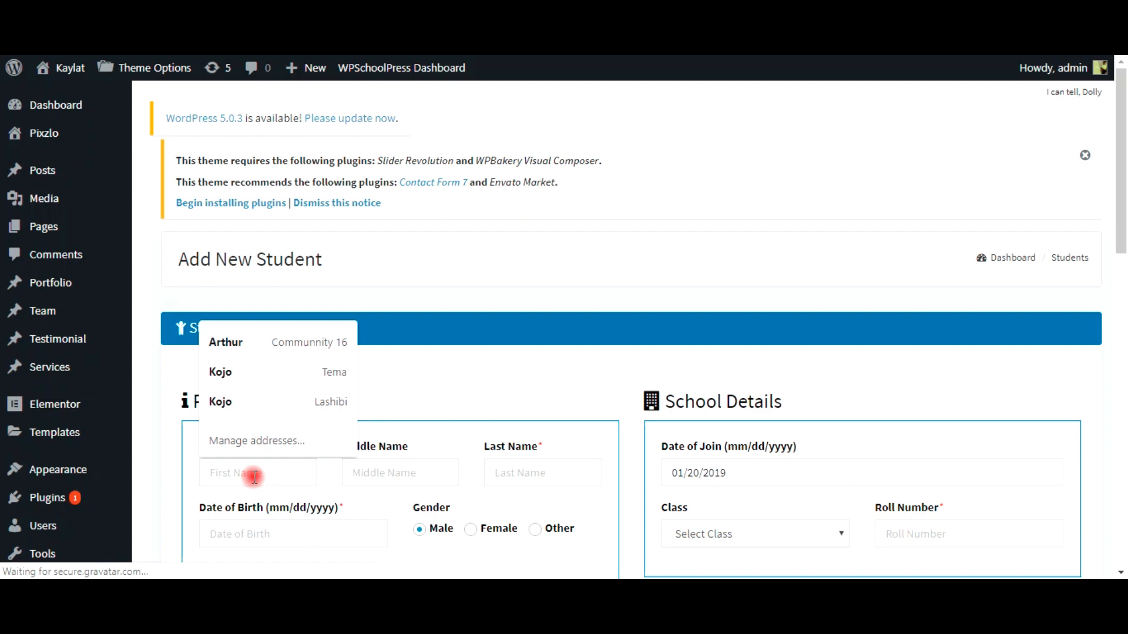
{"action": "type", "text": "John"}
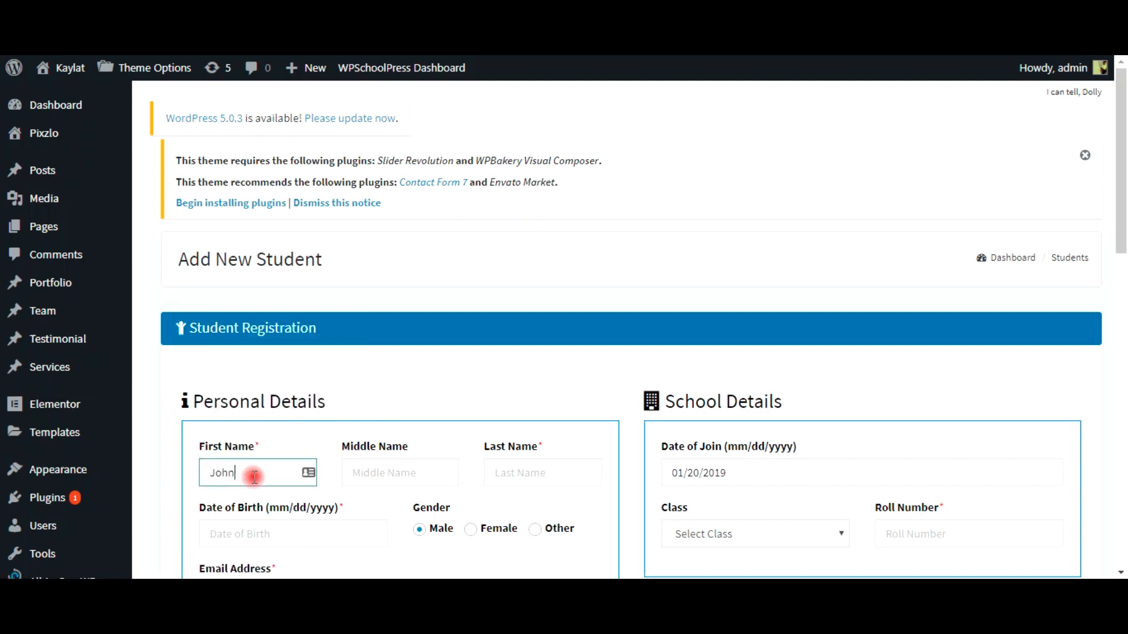
{"action": "key", "text": "Tab"}
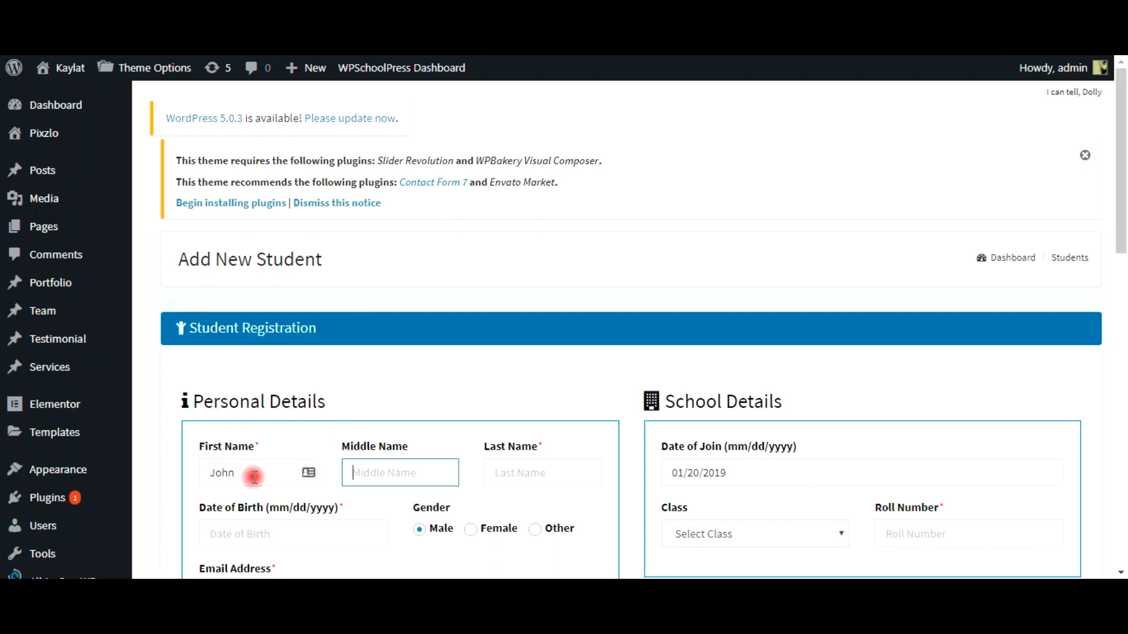
{"action": "key", "text": "Tab"}
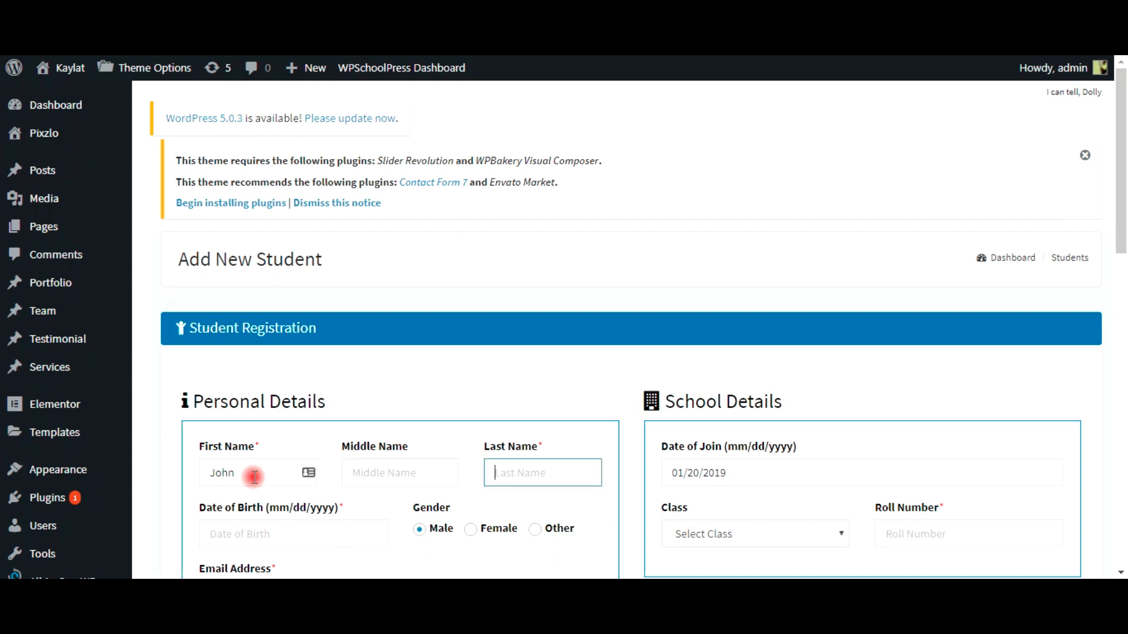
{"action": "type", "text": "Doe"}
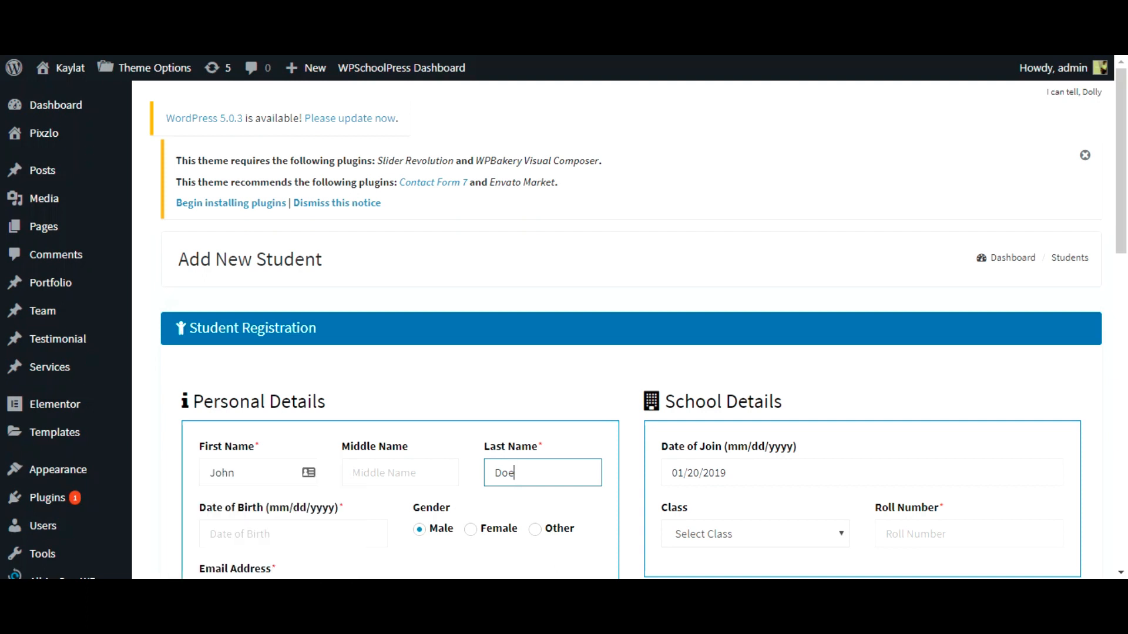
{"action": "left_click", "coordinate": [357, 534]}
{"action": "left_click", "coordinate": [319, 467]}
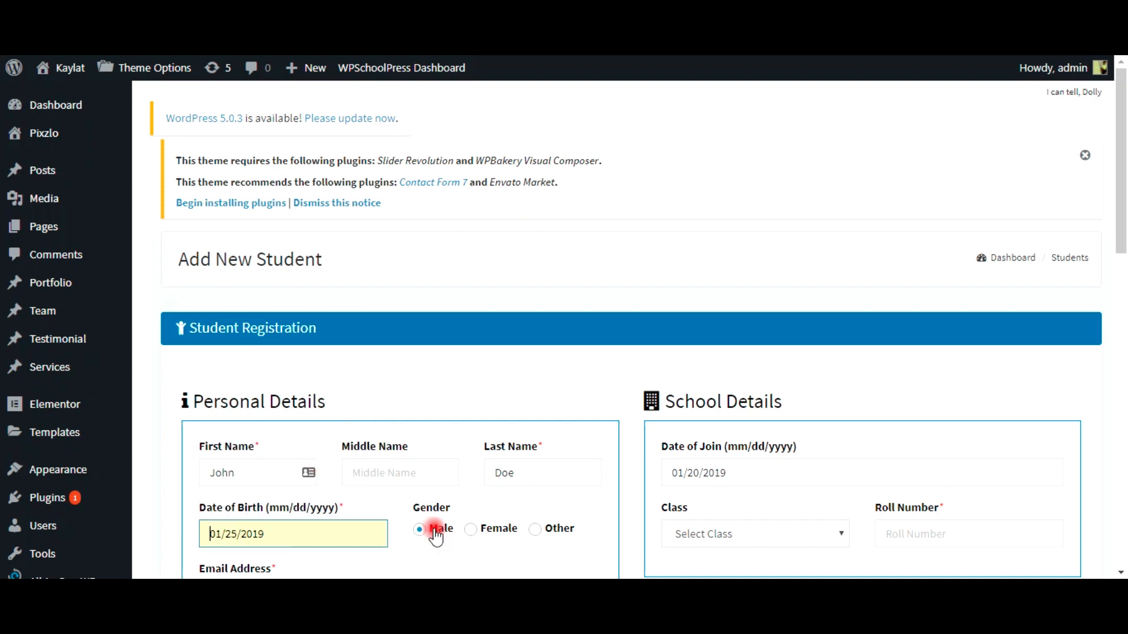
Step: Fill the student's email field using the browser's suggested address
{"action": "scroll", "coordinate": [429, 532], "scroll_direction": "down", "scroll_amount": 3}
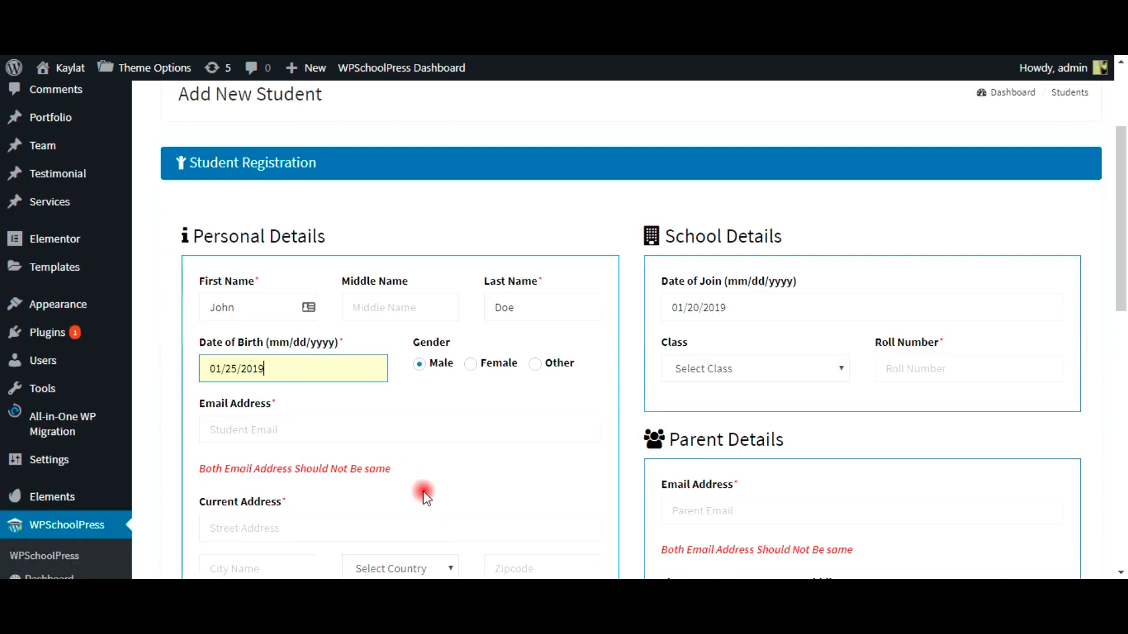
{"action": "left_click", "coordinate": [286, 431]}
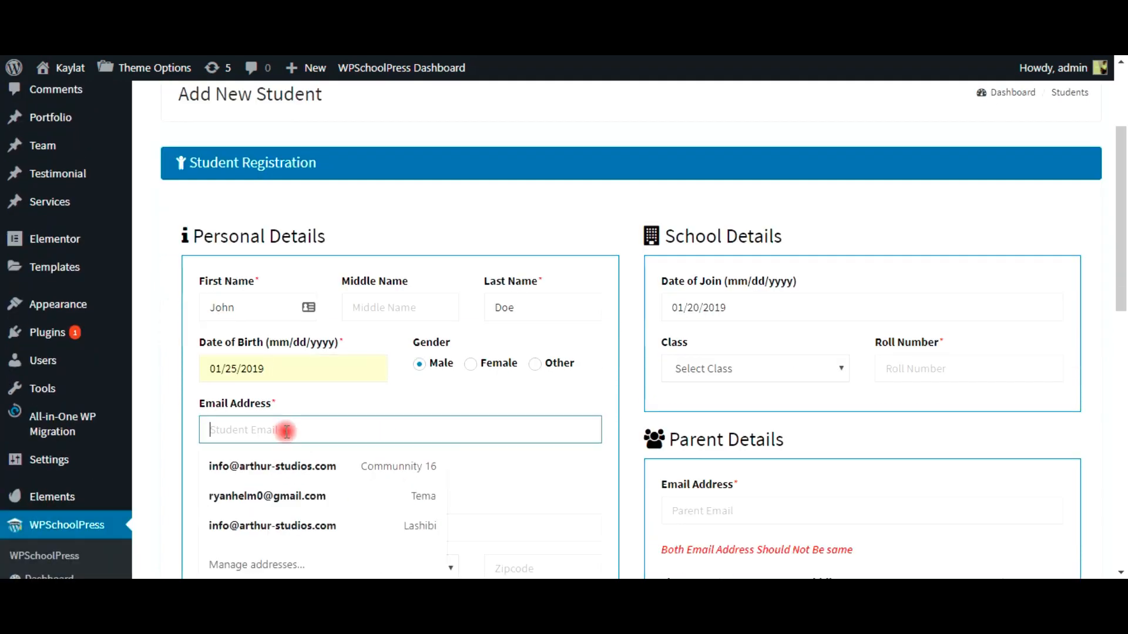
{"action": "type", "text": "john@"}
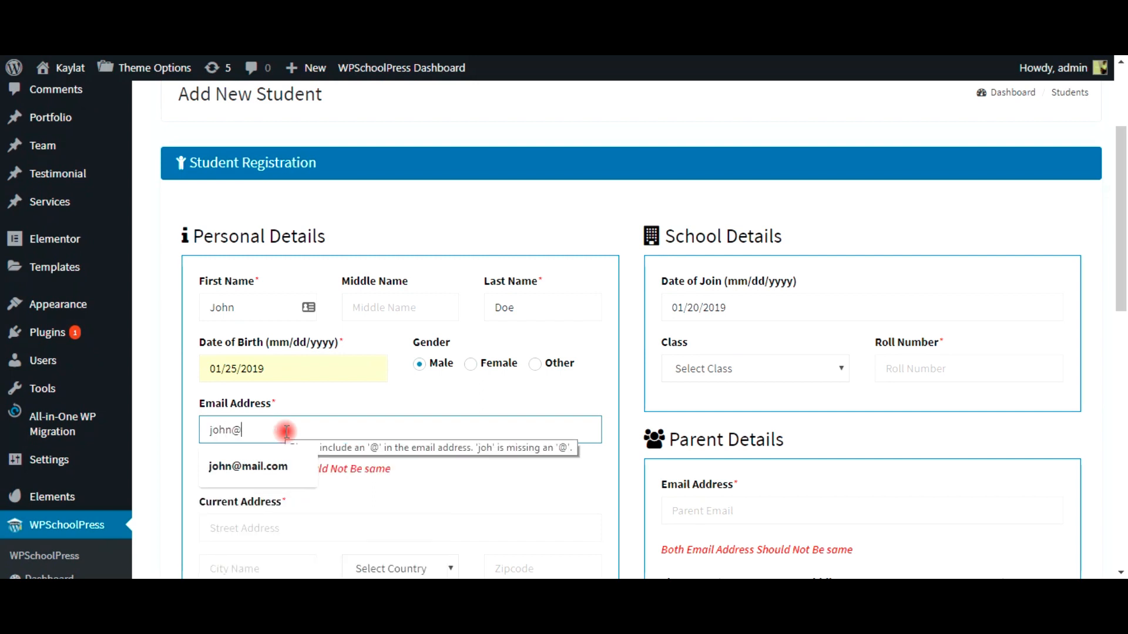
{"action": "left_click", "coordinate": [248, 465]}
Step: Enter the student's street address and paste Colorado in as the city
{"action": "scroll", "coordinate": [391, 473], "scroll_direction": "down", "scroll_amount": 3}
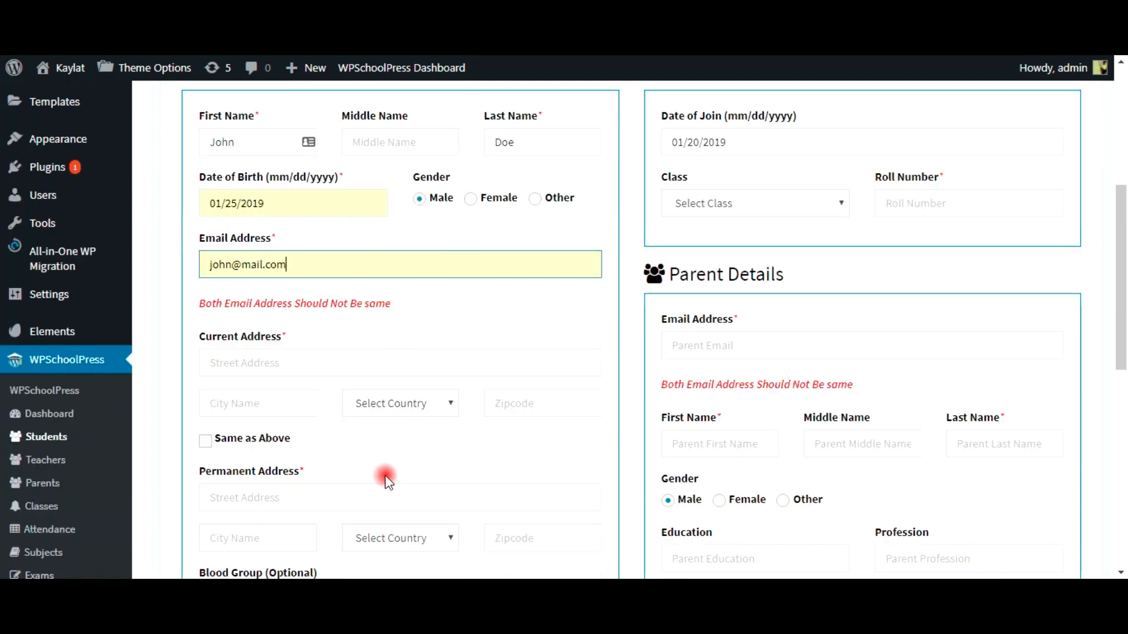
{"action": "left_click", "coordinate": [246, 362]}
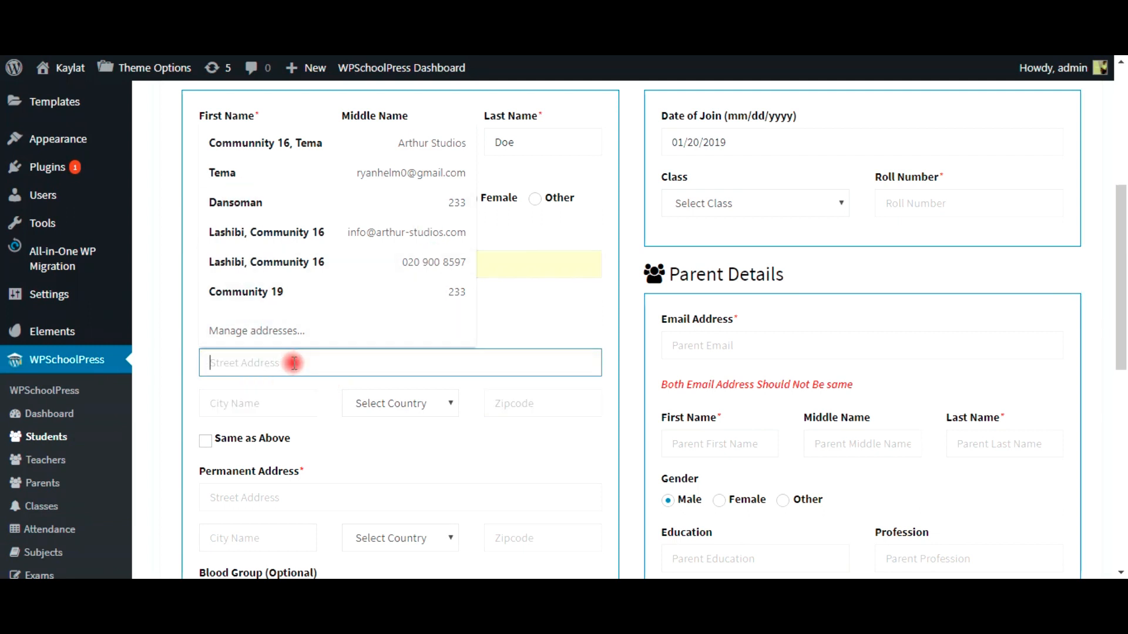
{"action": "type", "text": "l"}
{"action": "key", "text": "BackSpace"}
{"action": "type", "text": "16"}
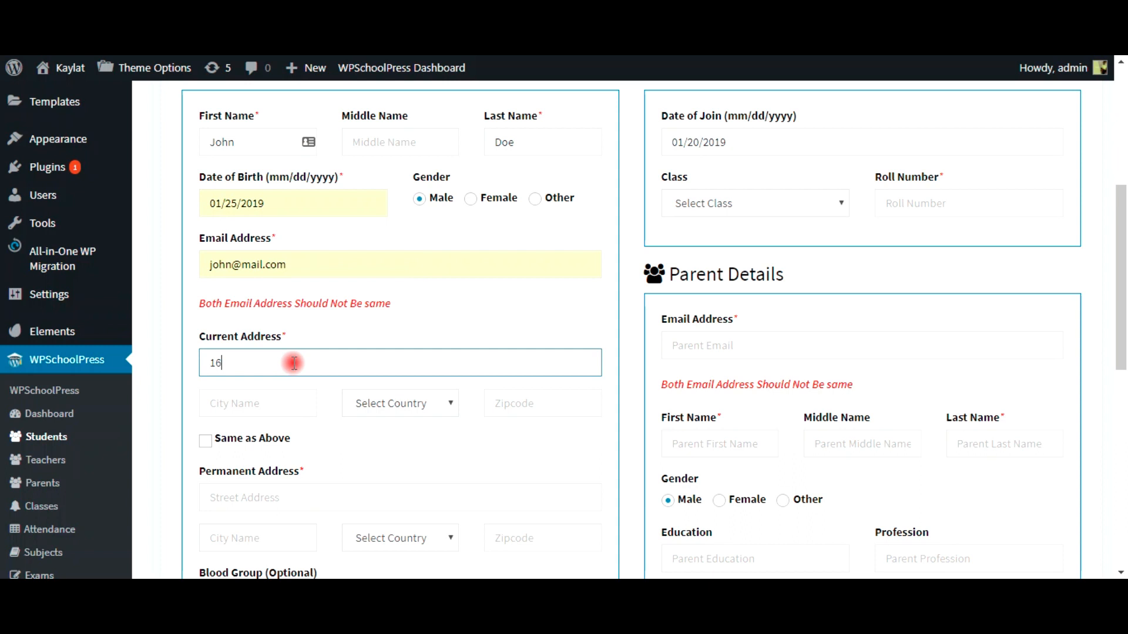
{"action": "type", "text": "st Colorado"}
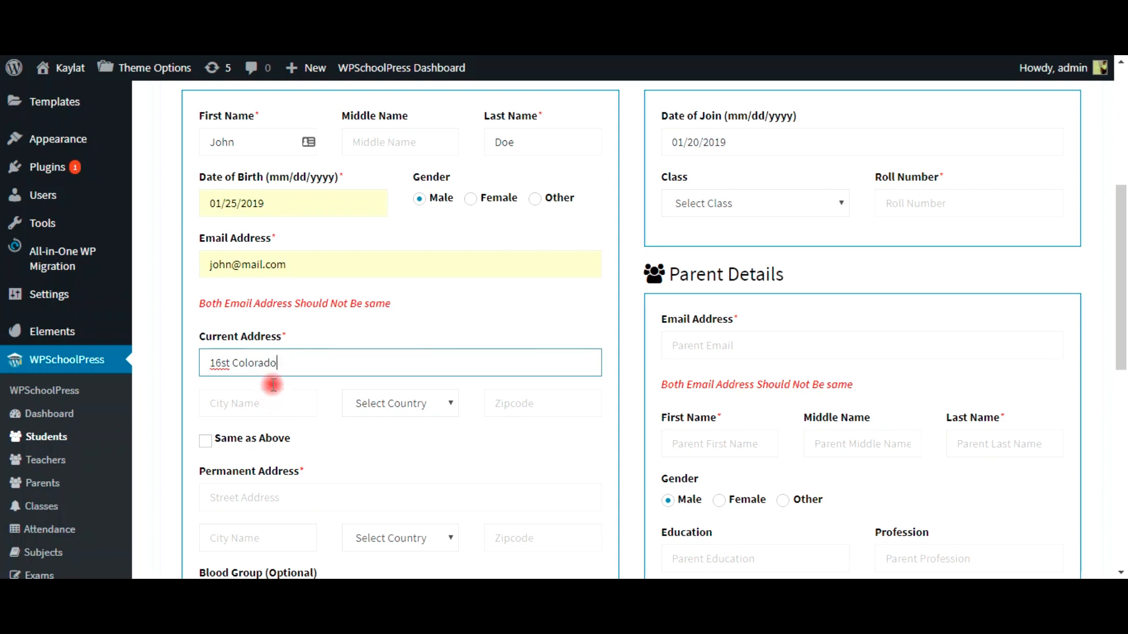
{"action": "left_click_drag", "start_coordinate": [282, 360], "coordinate": [234, 360]}
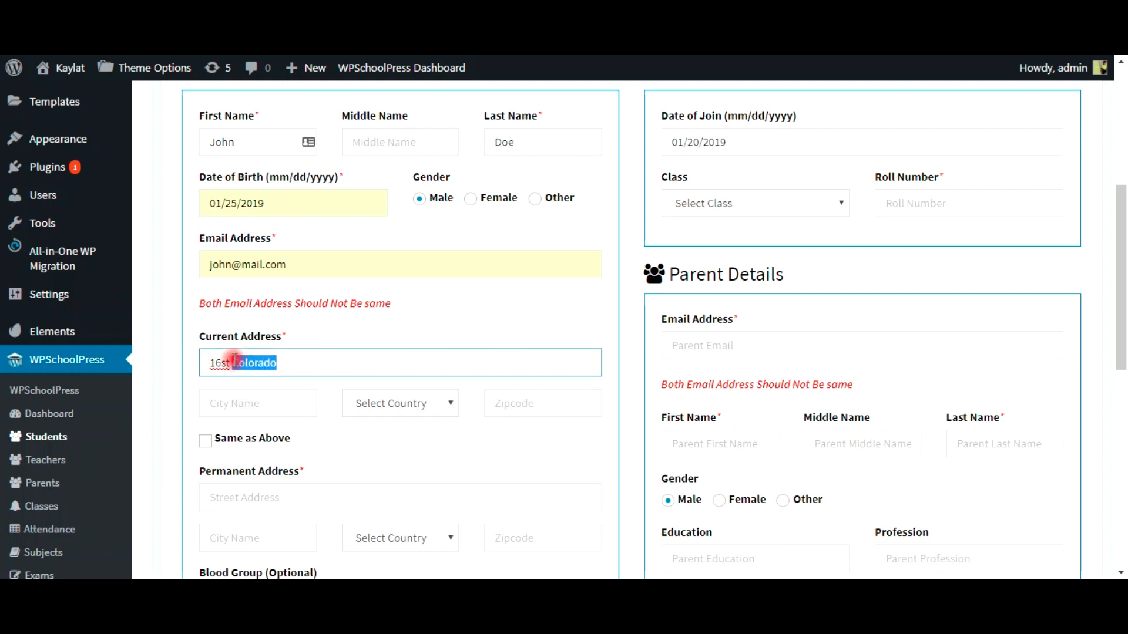
{"action": "left_click", "coordinate": [239, 401]}
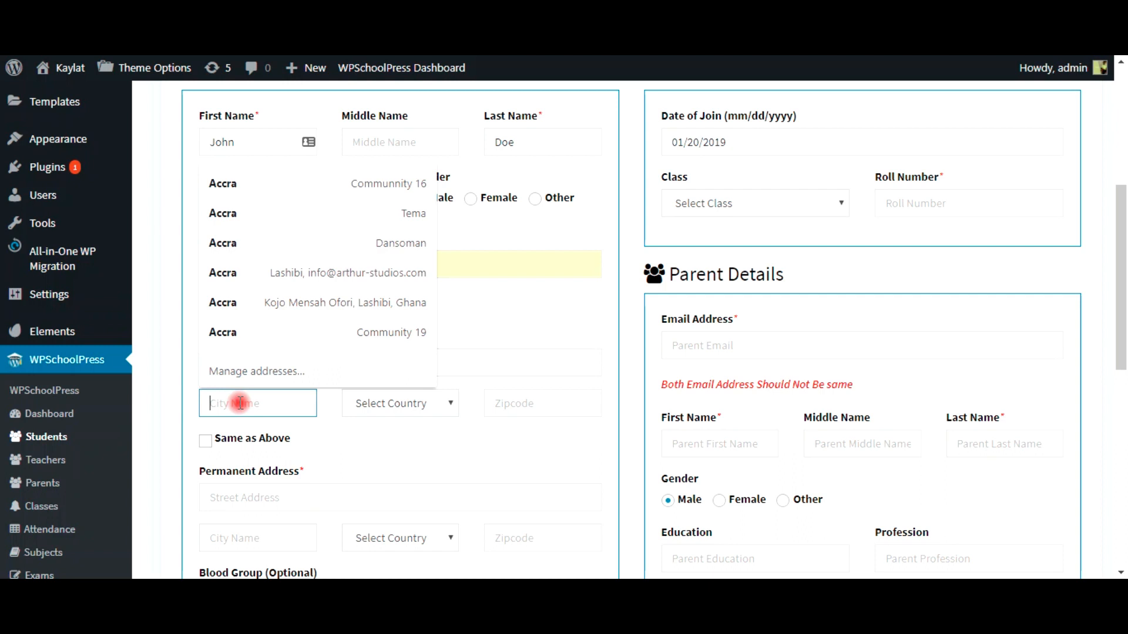
{"action": "right_click", "coordinate": [236, 401]}
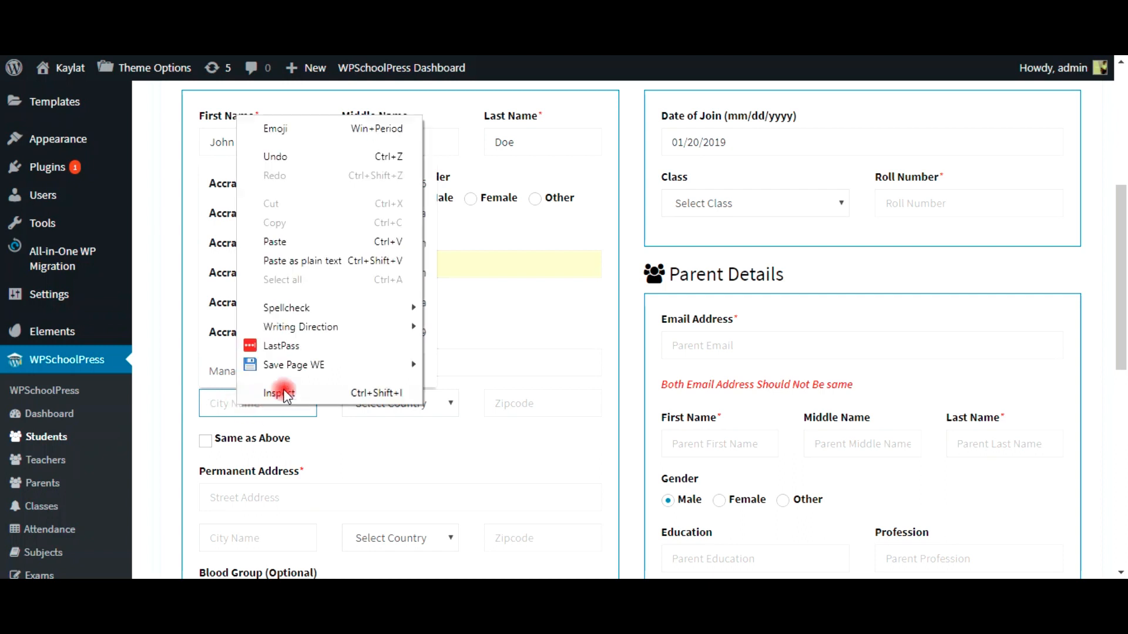
{"action": "left_click", "coordinate": [270, 242]}
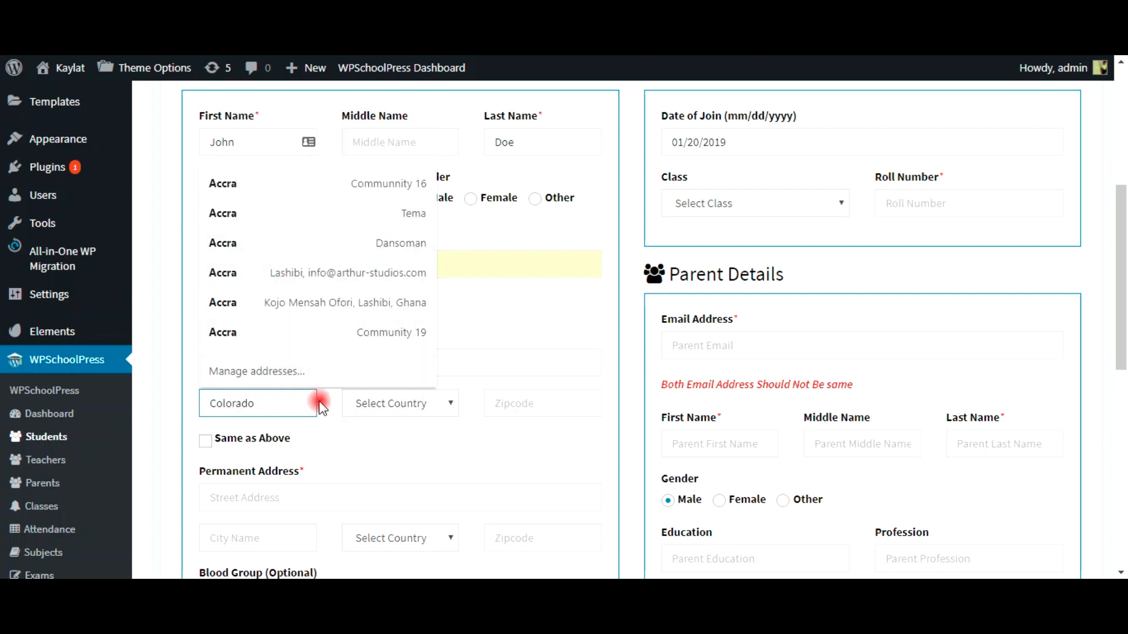
{"action": "left_click", "coordinate": [352, 407]}
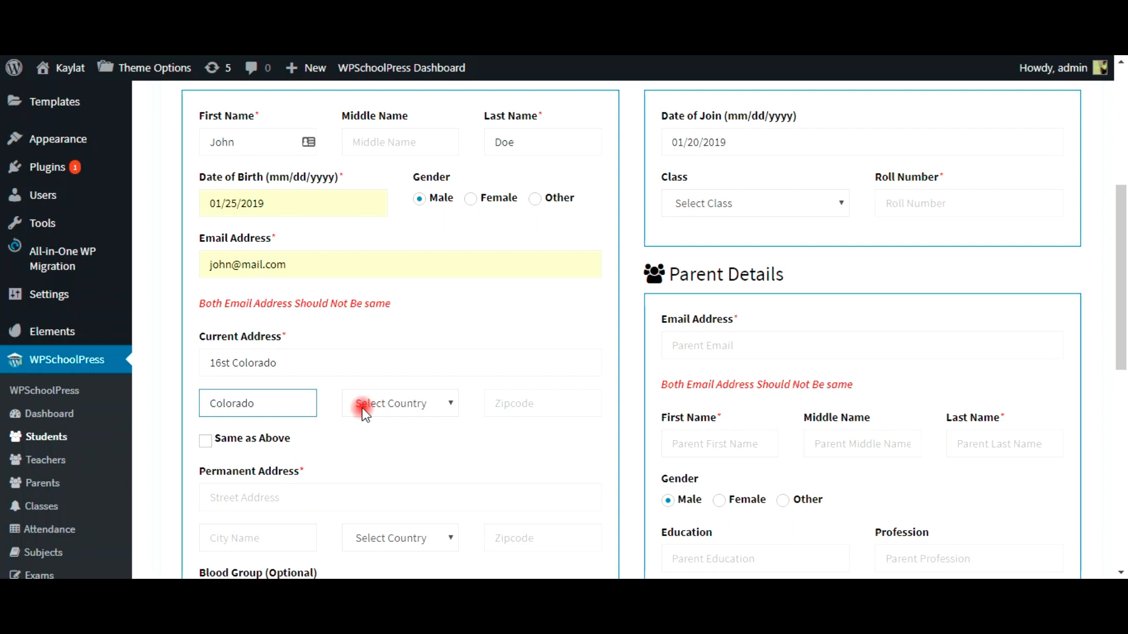
Step: Choose United States (US) as country, enter zipcode +1, and tick Same as Above
{"action": "left_click", "coordinate": [363, 410]}
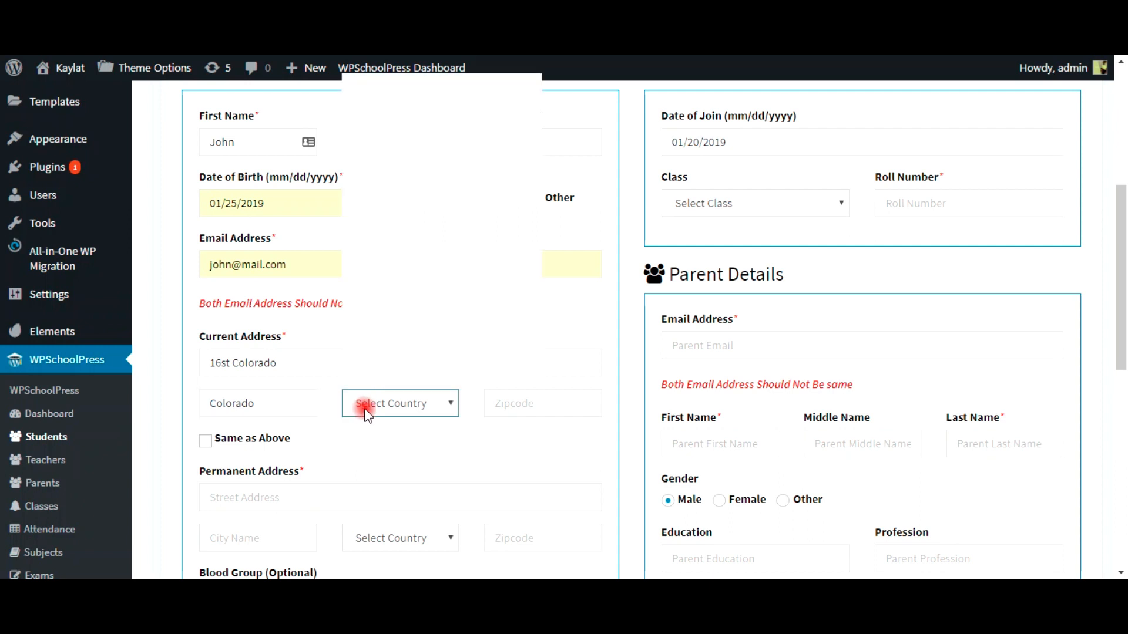
{"action": "left_click", "coordinate": [364, 409]}
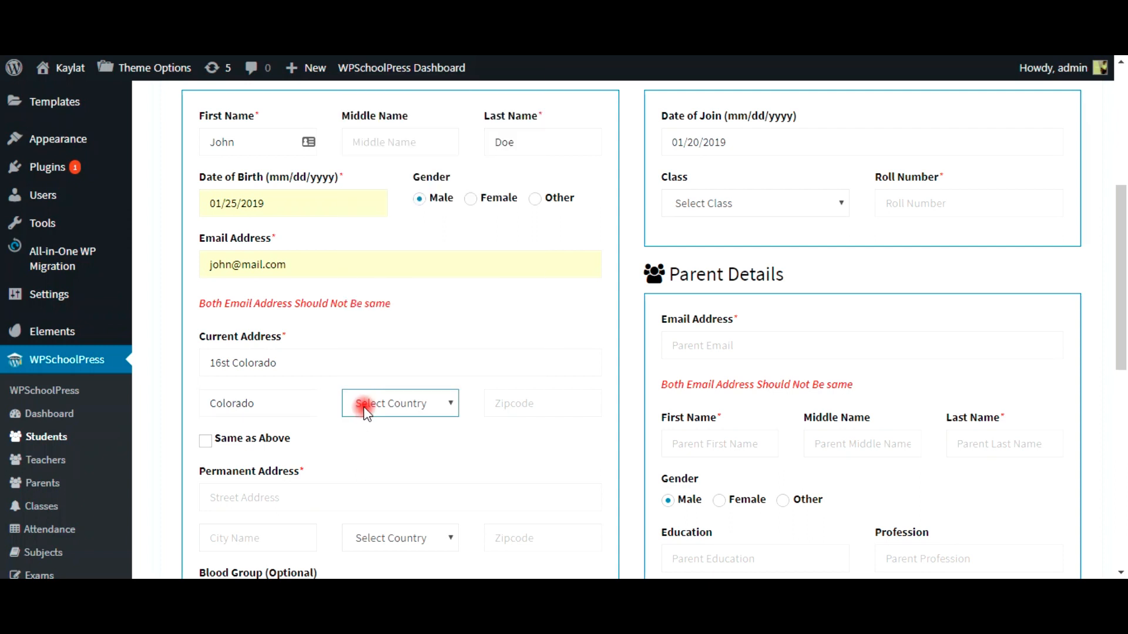
{"action": "left_click", "coordinate": [424, 405]}
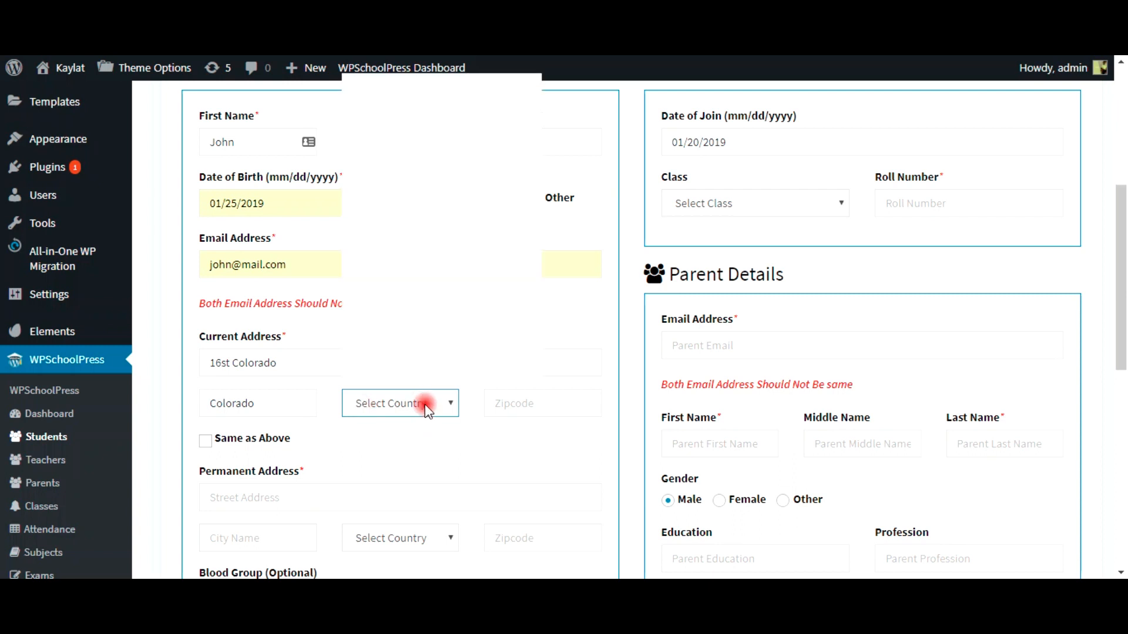
{"action": "key", "text": "u"}
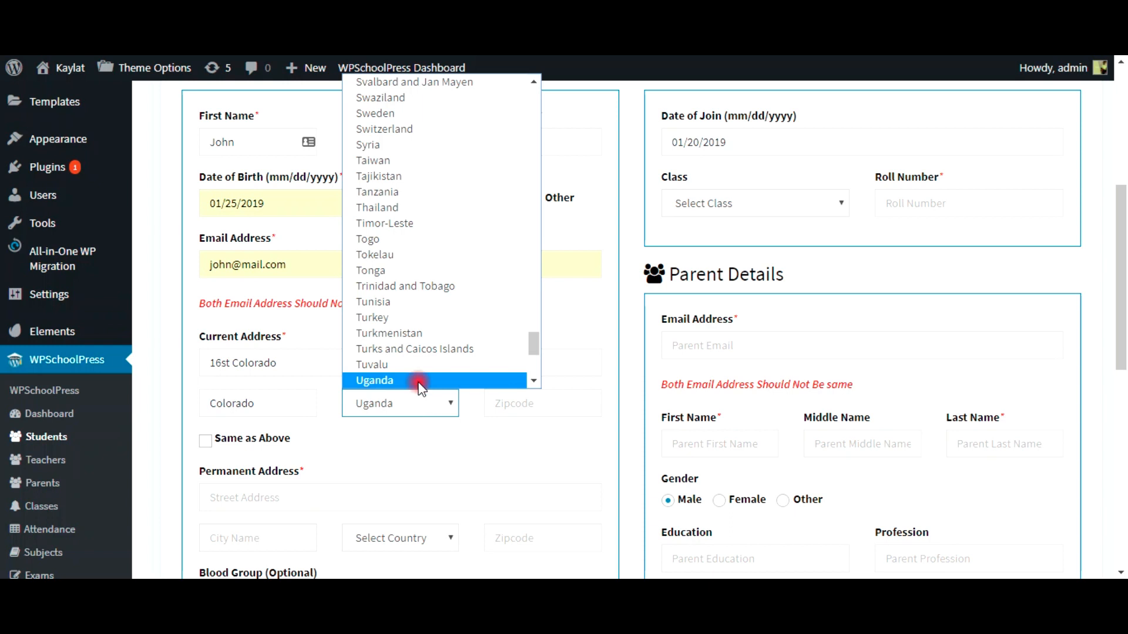
{"action": "scroll", "coordinate": [405, 388], "scroll_direction": "down", "scroll_amount": 5}
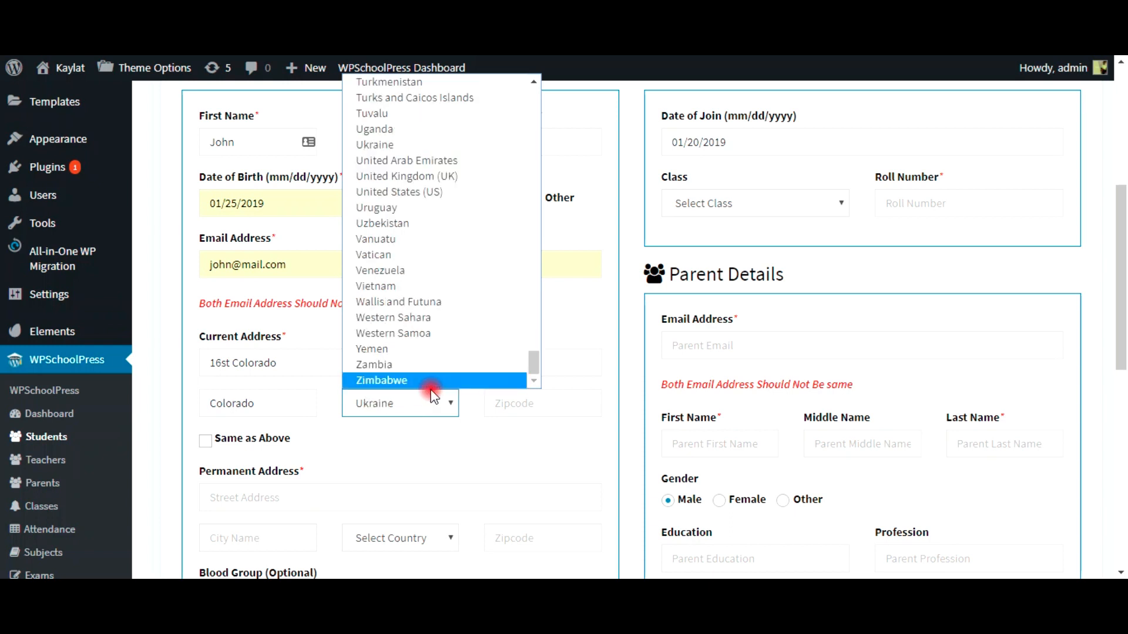
{"action": "left_click", "coordinate": [411, 192]}
{"action": "left_click", "coordinate": [519, 402]}
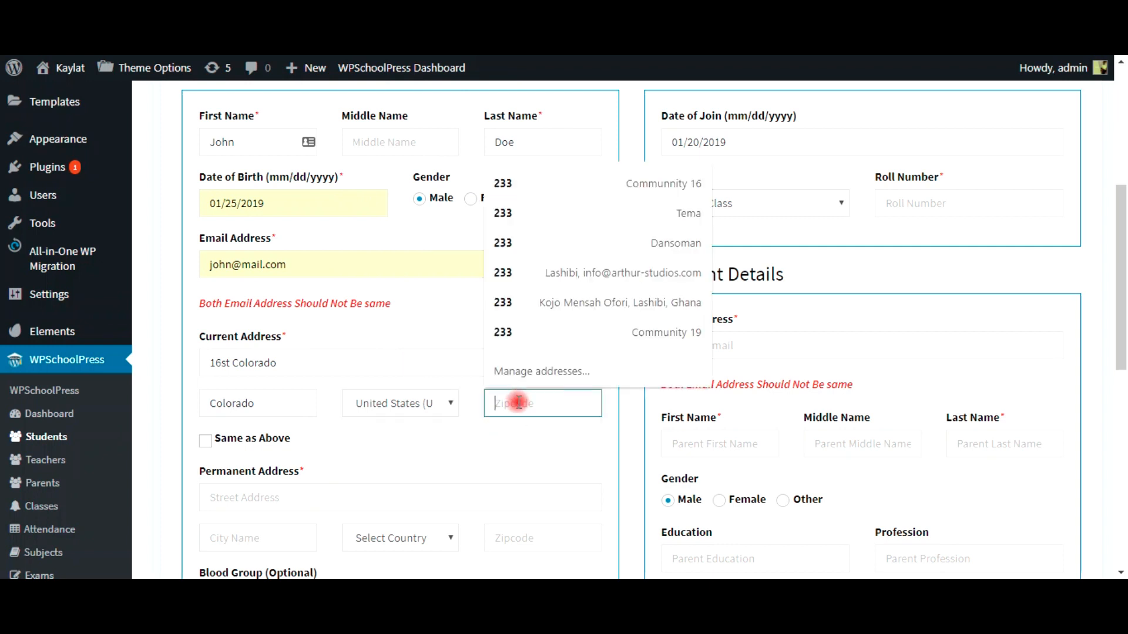
{"action": "type", "text": "+1"}
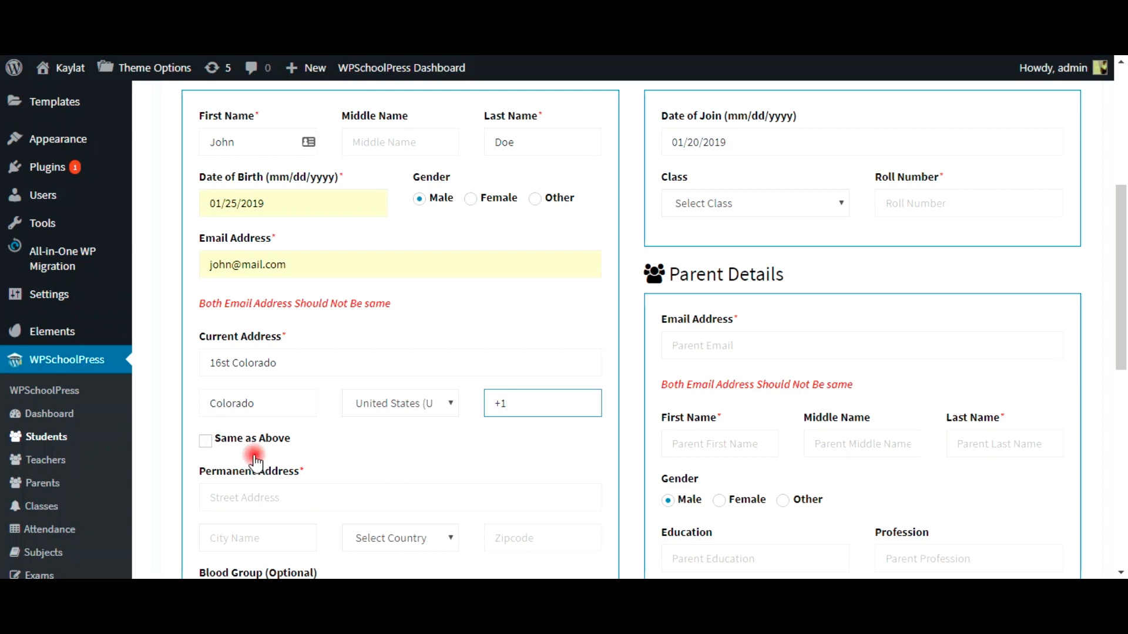
{"action": "key", "text": "Tab"}
{"action": "key", "text": "space"}
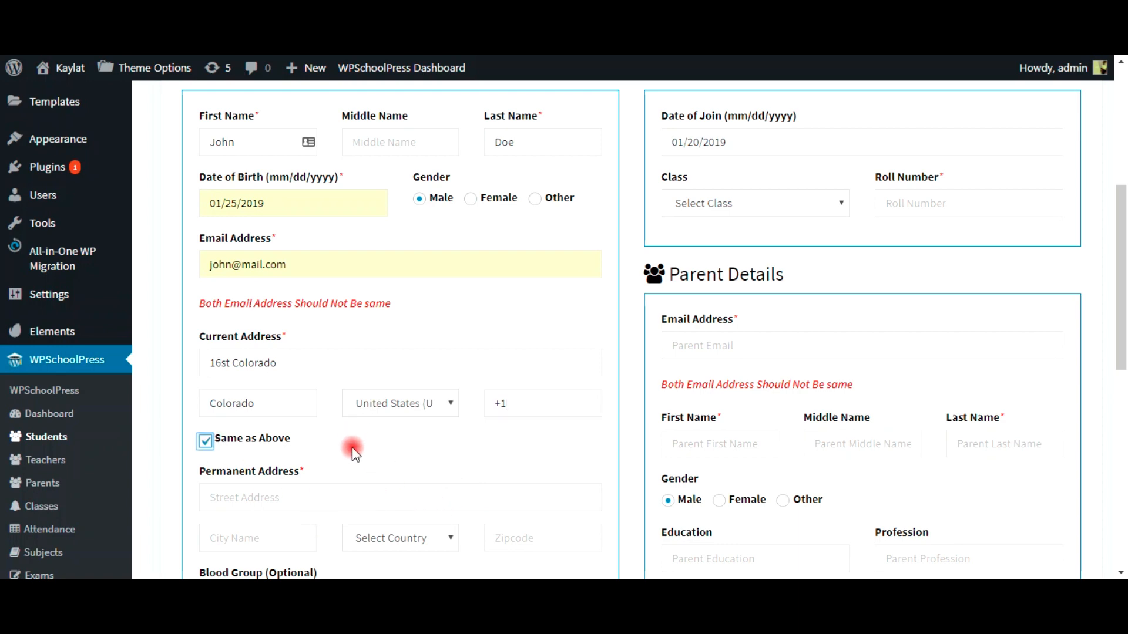
Step: Set the student's blood group to A+ and enter the student's username
{"action": "scroll", "coordinate": [348, 517], "scroll_direction": "down", "scroll_amount": 3}
{"action": "scroll", "coordinate": [347, 517], "scroll_direction": "down", "scroll_amount": 3}
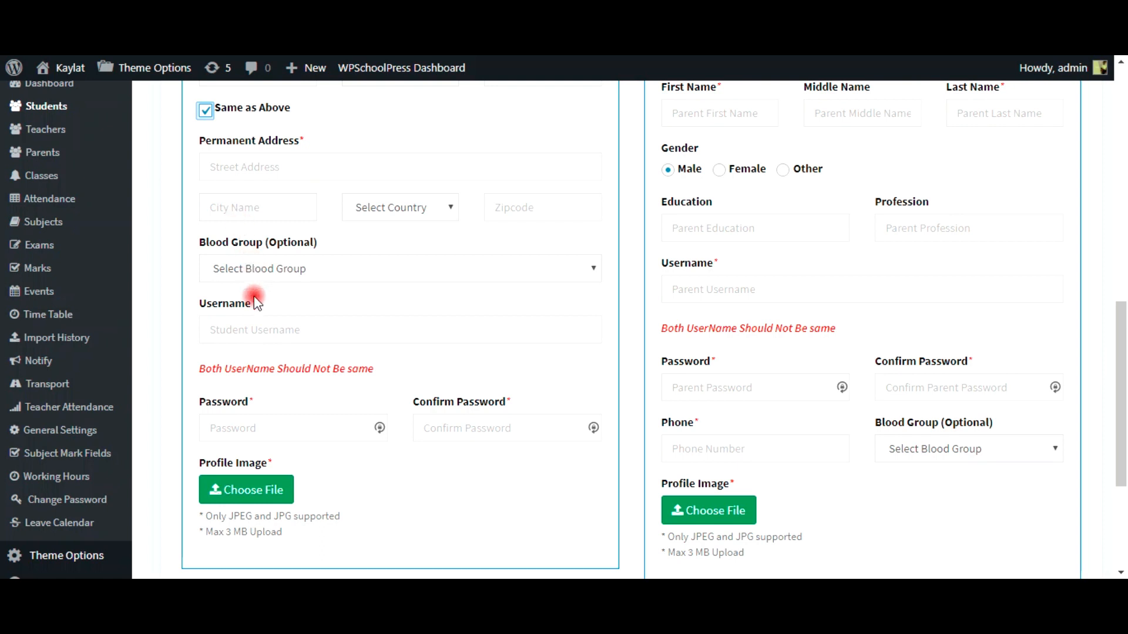
{"action": "left_click", "coordinate": [252, 268]}
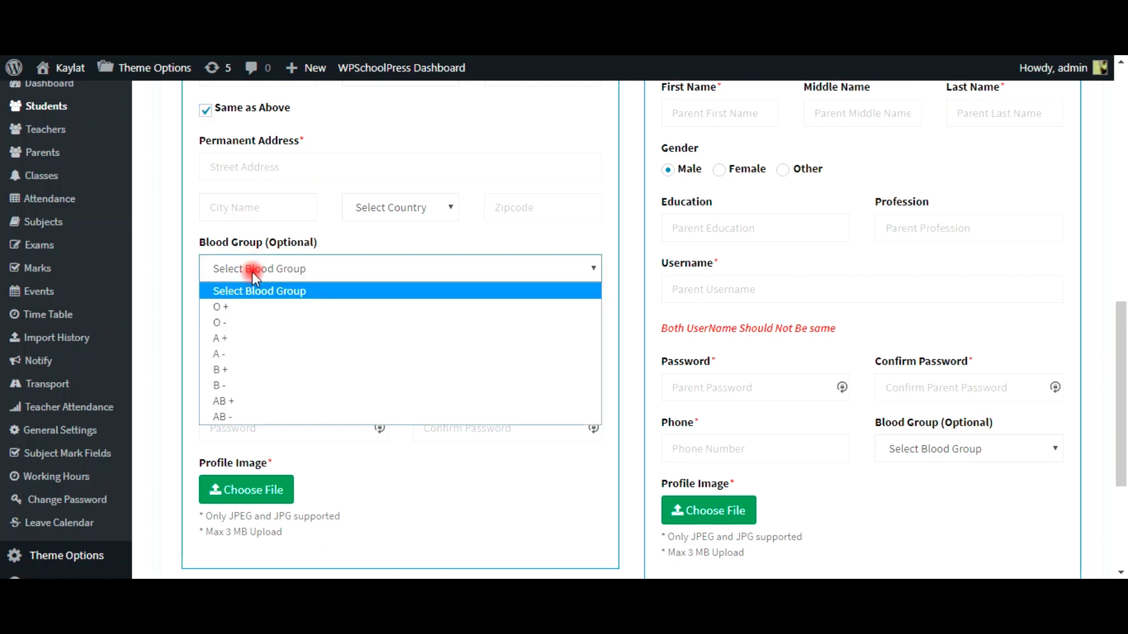
{"action": "left_click", "coordinate": [262, 339]}
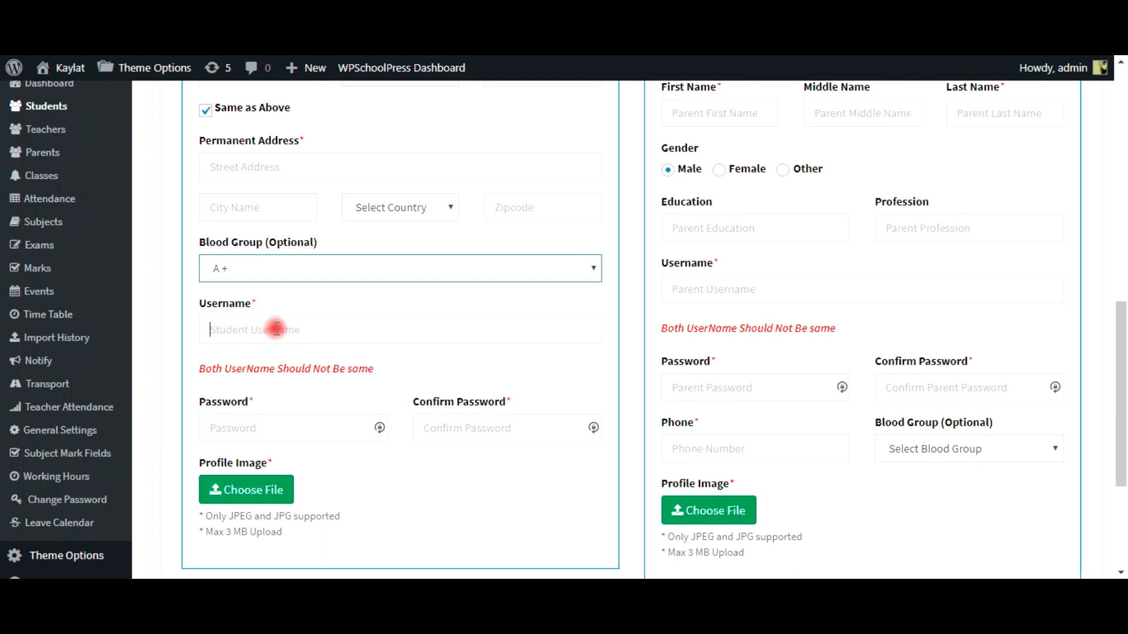
{"action": "type", "text": "j"}
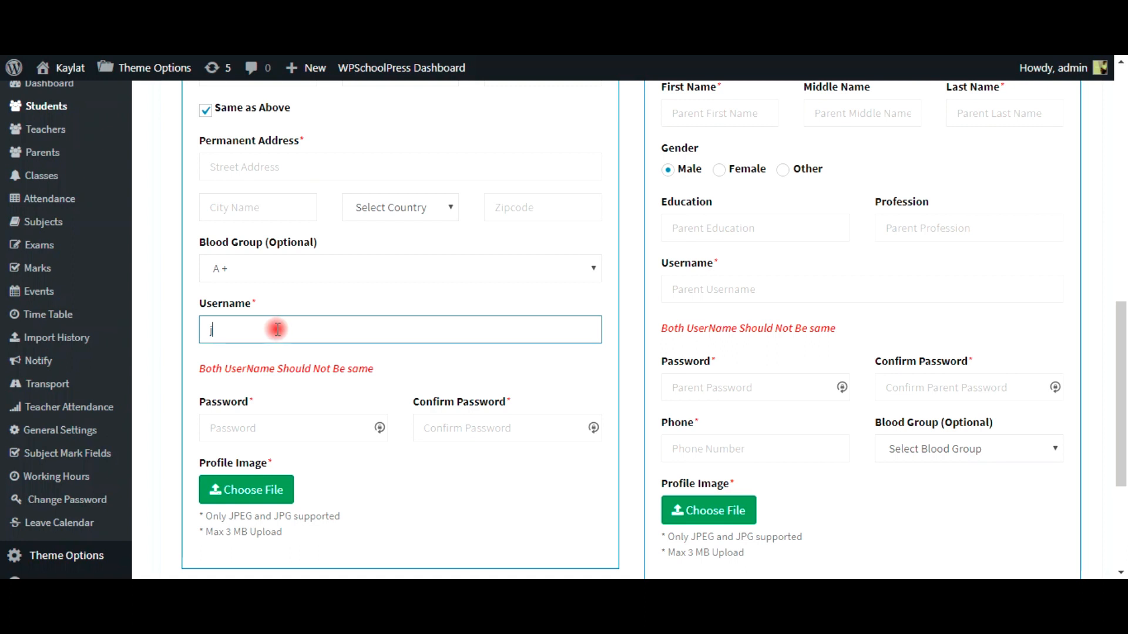
{"action": "type", "text": "ohn1"}
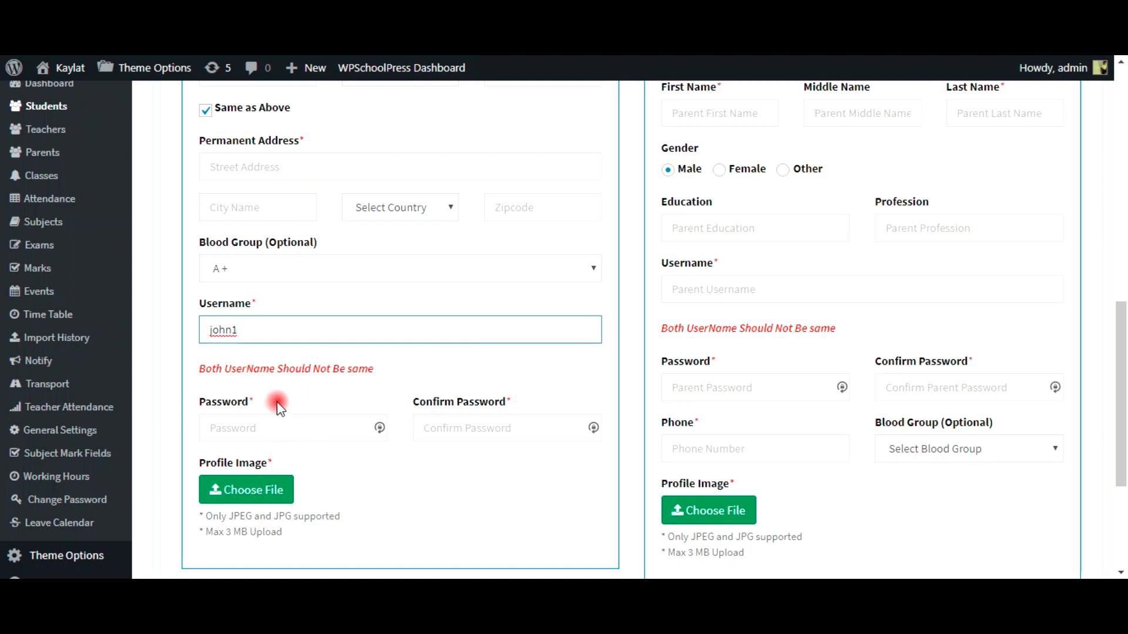
{"action": "left_click", "coordinate": [300, 372]}
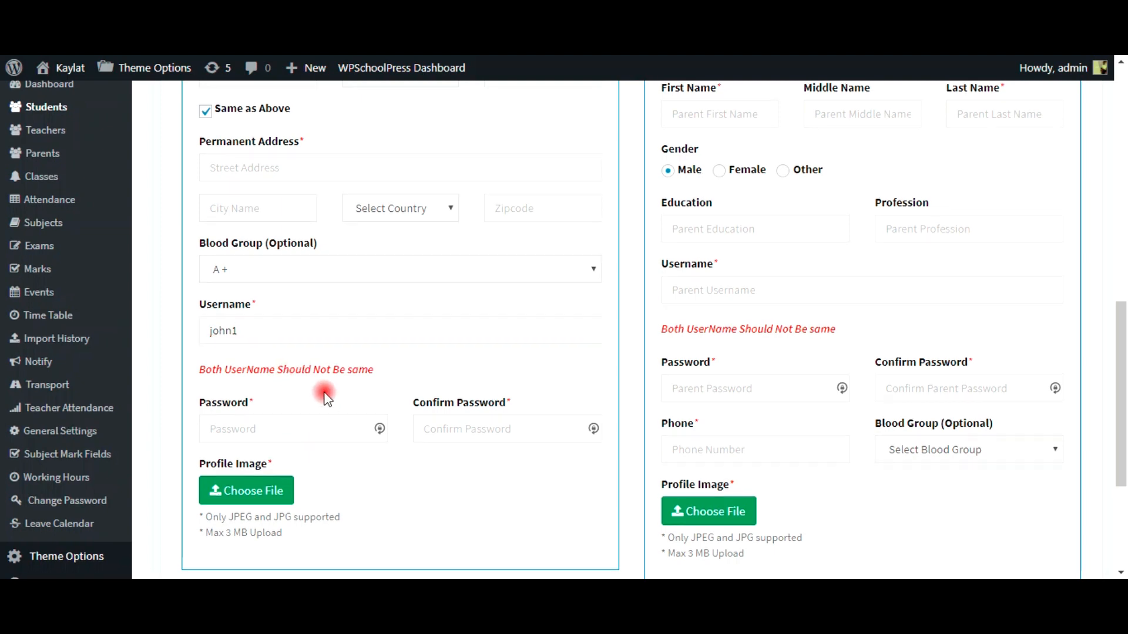
{"action": "scroll", "coordinate": [329, 403], "scroll_direction": "up", "scroll_amount": 10}
{"action": "scroll", "coordinate": [327, 431], "scroll_direction": "down", "scroll_amount": 10}
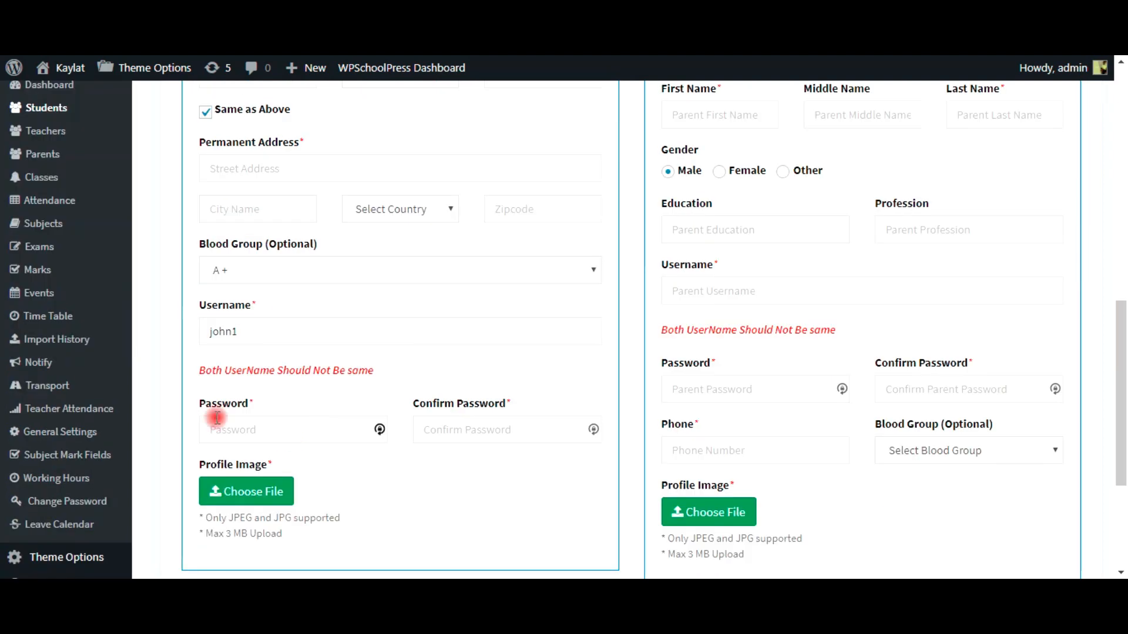
{"action": "left_click", "coordinate": [264, 335]}
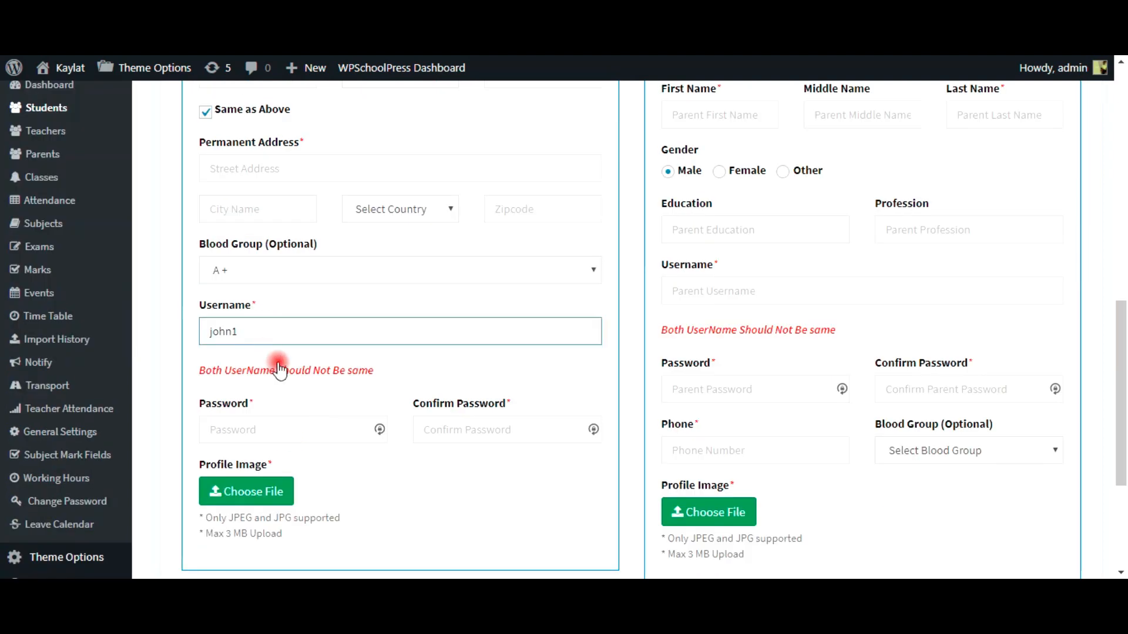
Step: Type the student's password and enter it again in Confirm Password
{"action": "left_click", "coordinate": [274, 431]}
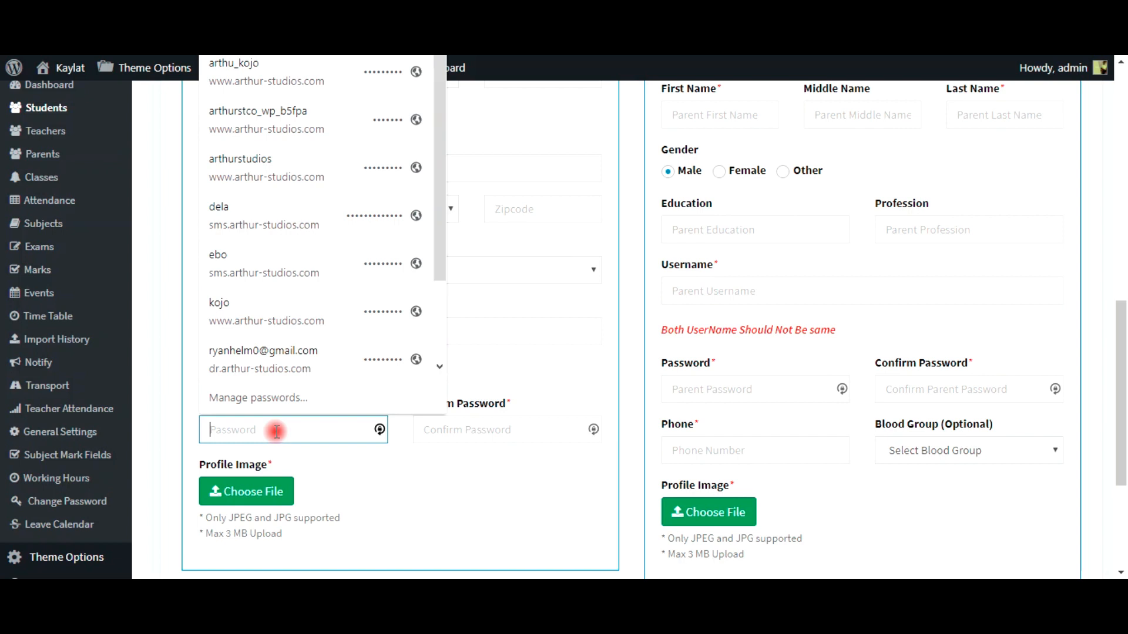
{"action": "type", "text": "12"}
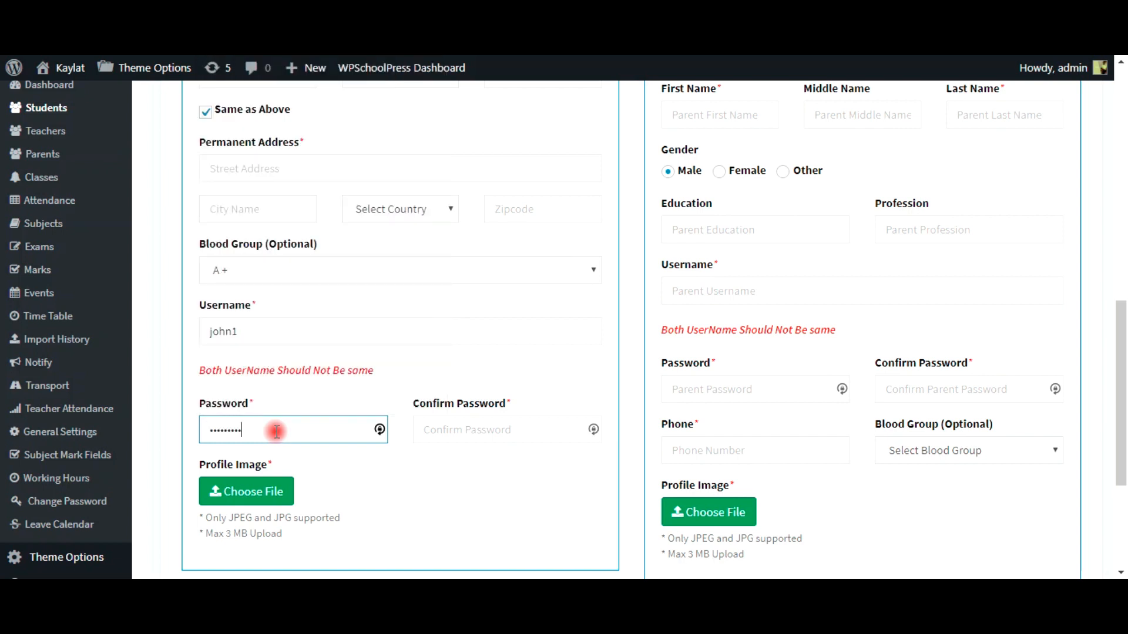
{"action": "left_click", "coordinate": [454, 430]}
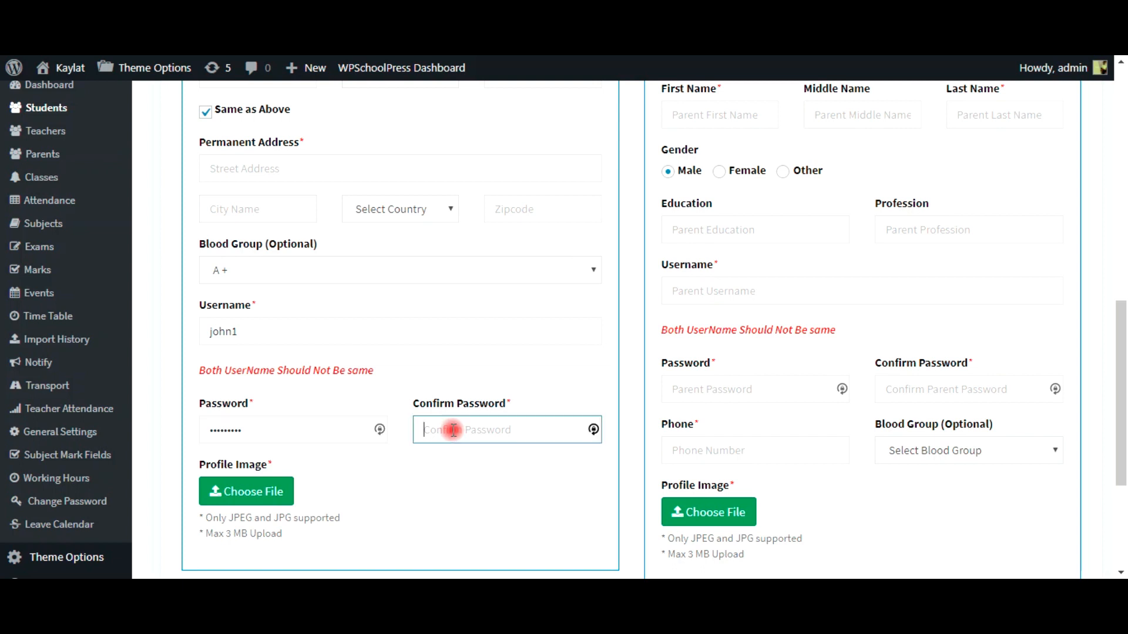
{"action": "type", "text": "1"}
{"action": "key", "text": "BackSpace"}
{"action": "key", "text": "BackSpace"}
{"action": "key", "text": "BackSpace"}
{"action": "key", "text": "BackSpace"}
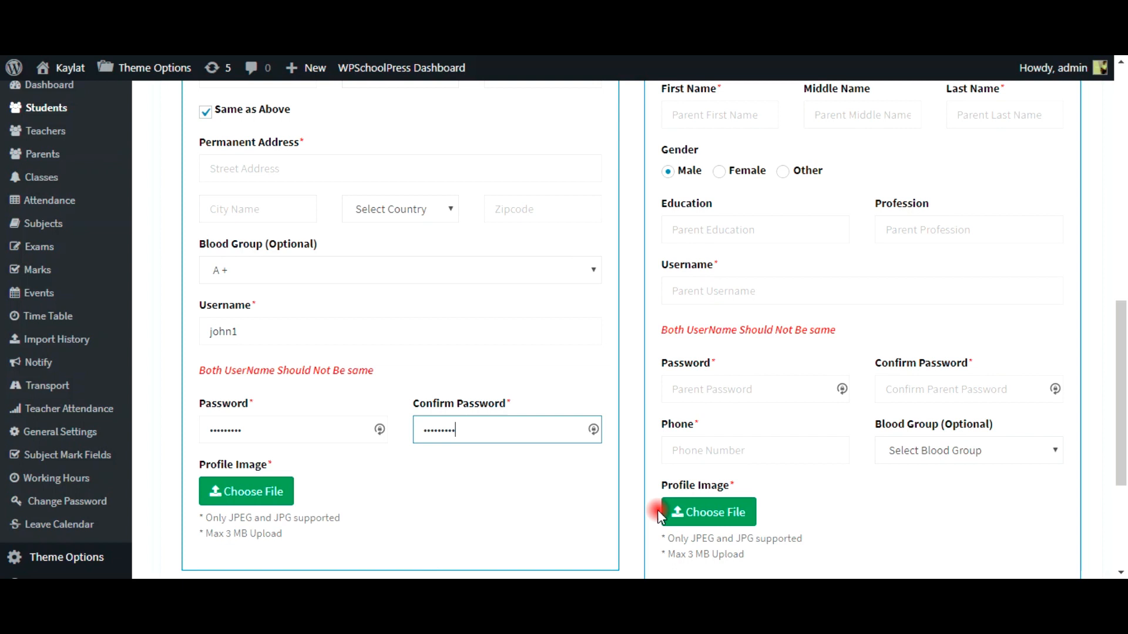
{"action": "scroll", "coordinate": [501, 507], "scroll_direction": "up", "scroll_amount": 7}
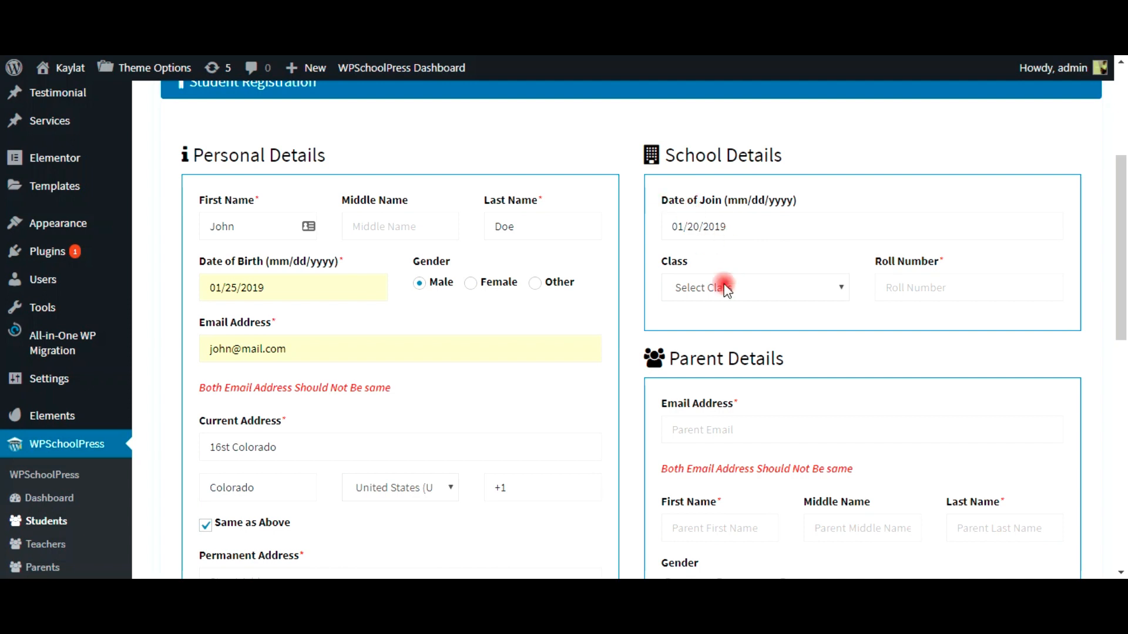
Step: Leave Class unselected and fill the Roll Number with 0008 from autofill
{"action": "left_click", "coordinate": [741, 288]}
{"action": "left_click", "coordinate": [741, 289]}
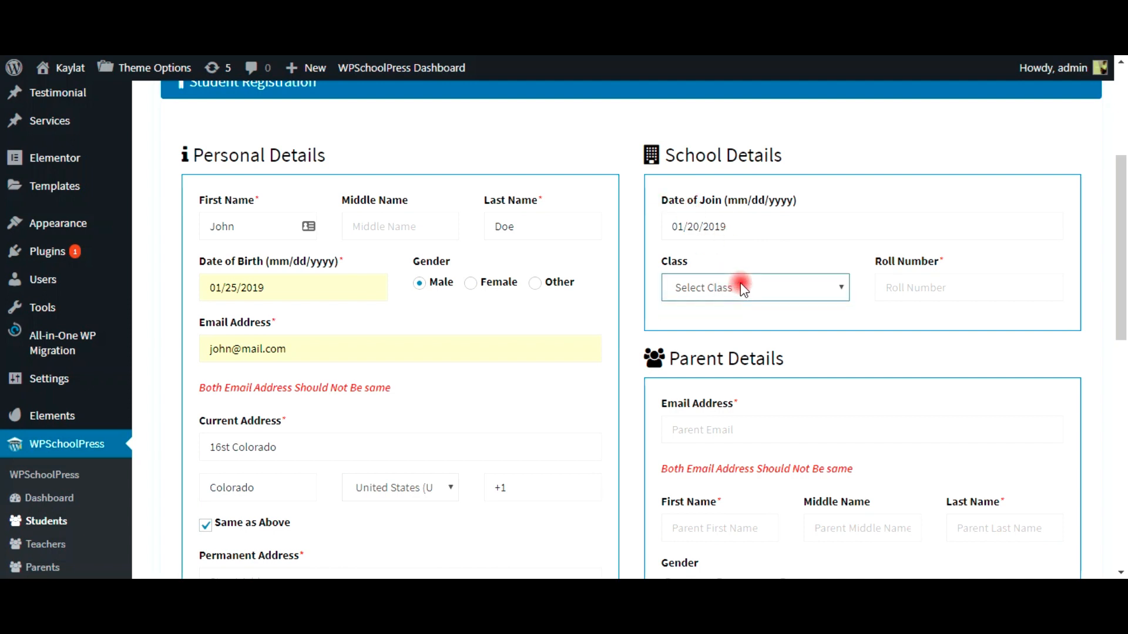
{"action": "left_click", "coordinate": [908, 287]}
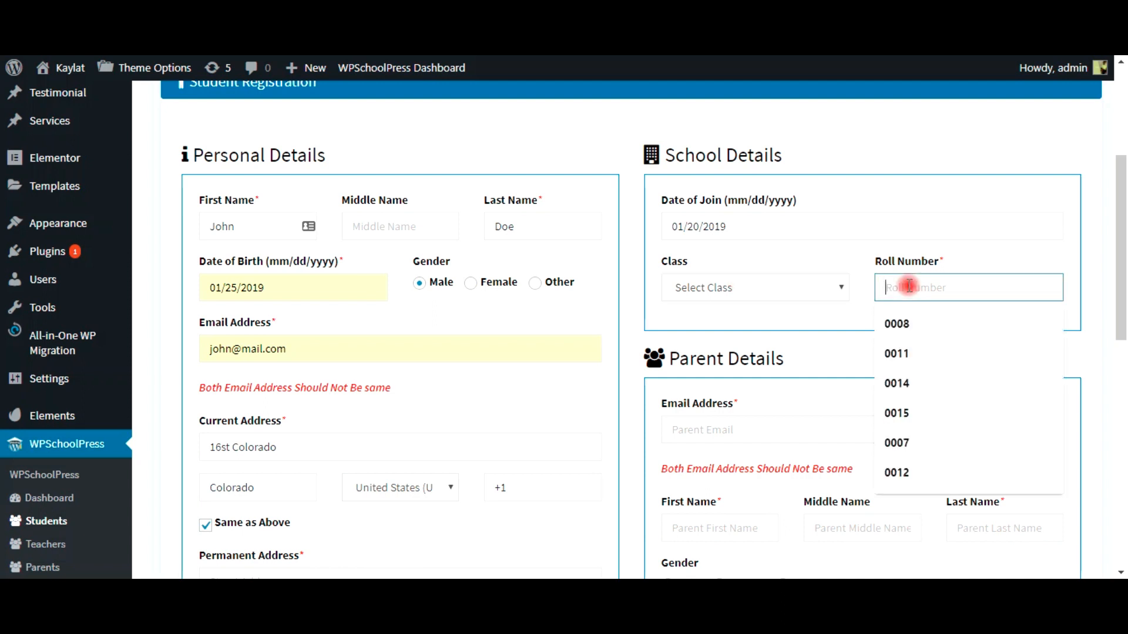
{"action": "left_click", "coordinate": [913, 323]}
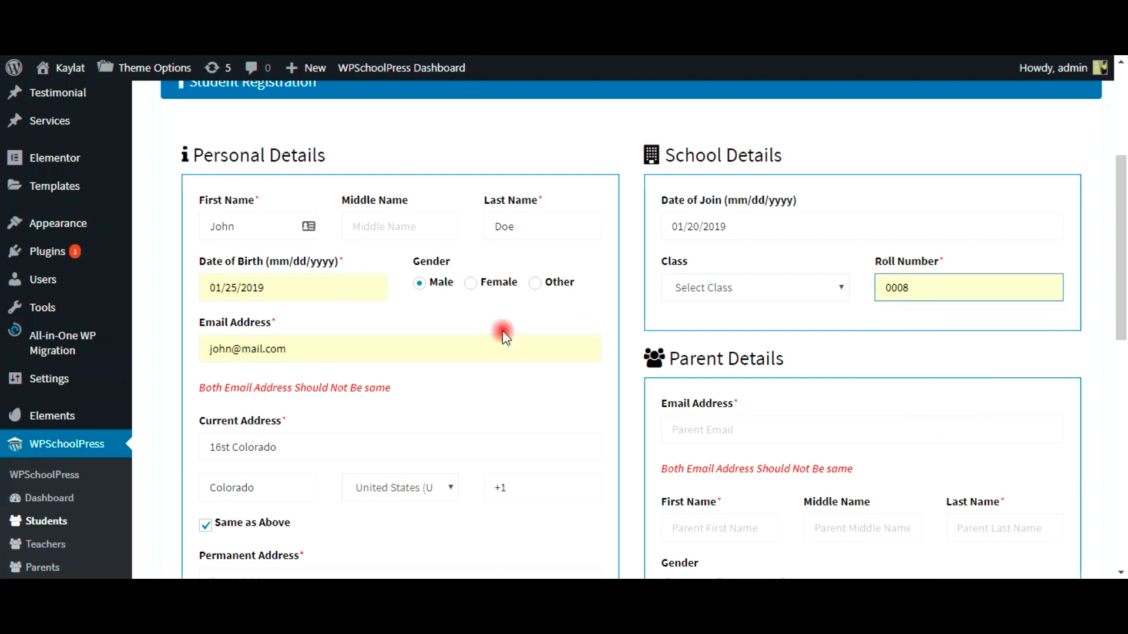
{"action": "scroll", "coordinate": [758, 382], "scroll_direction": "down", "scroll_amount": 1}
{"action": "scroll", "coordinate": [752, 379], "scroll_direction": "down", "scroll_amount": 3}
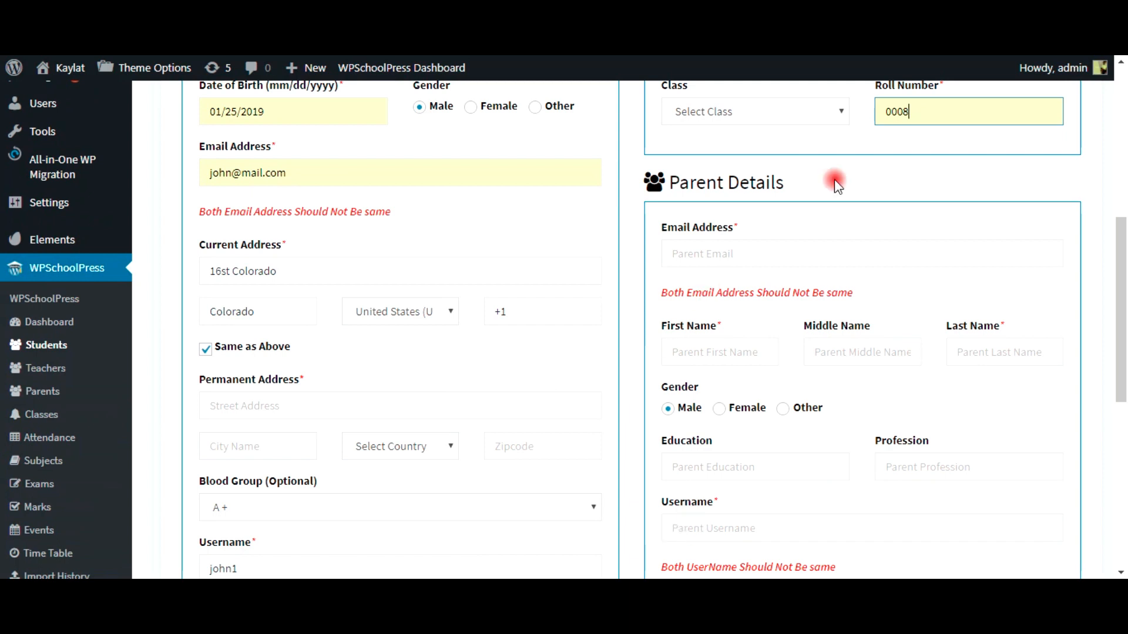
Step: Enter the parent's email address, first name and last name
{"action": "left_click", "coordinate": [713, 257]}
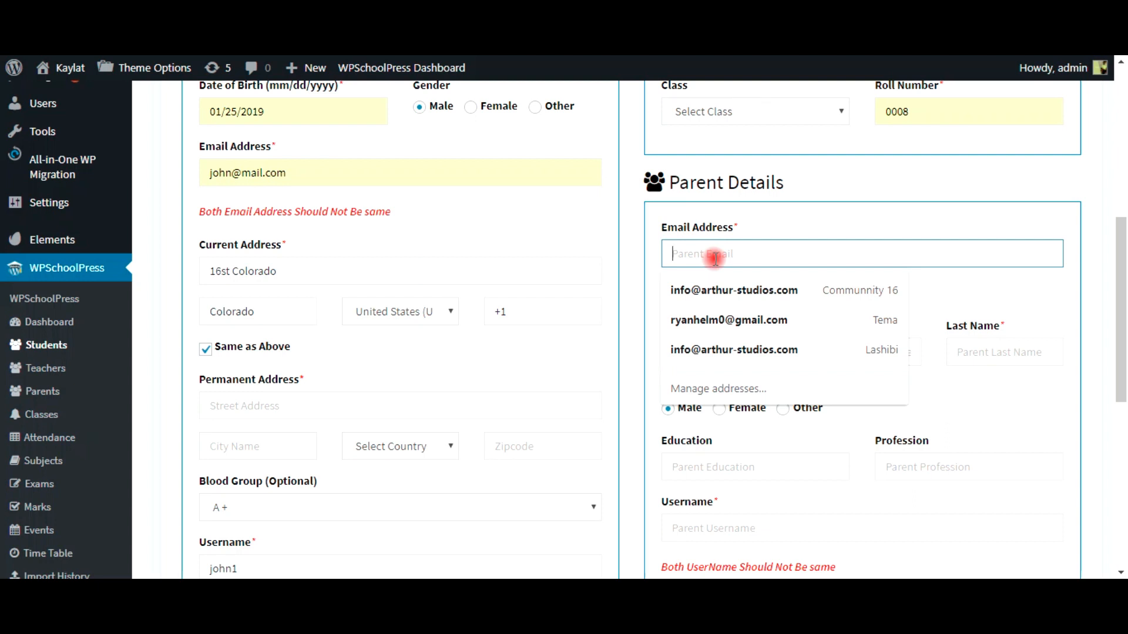
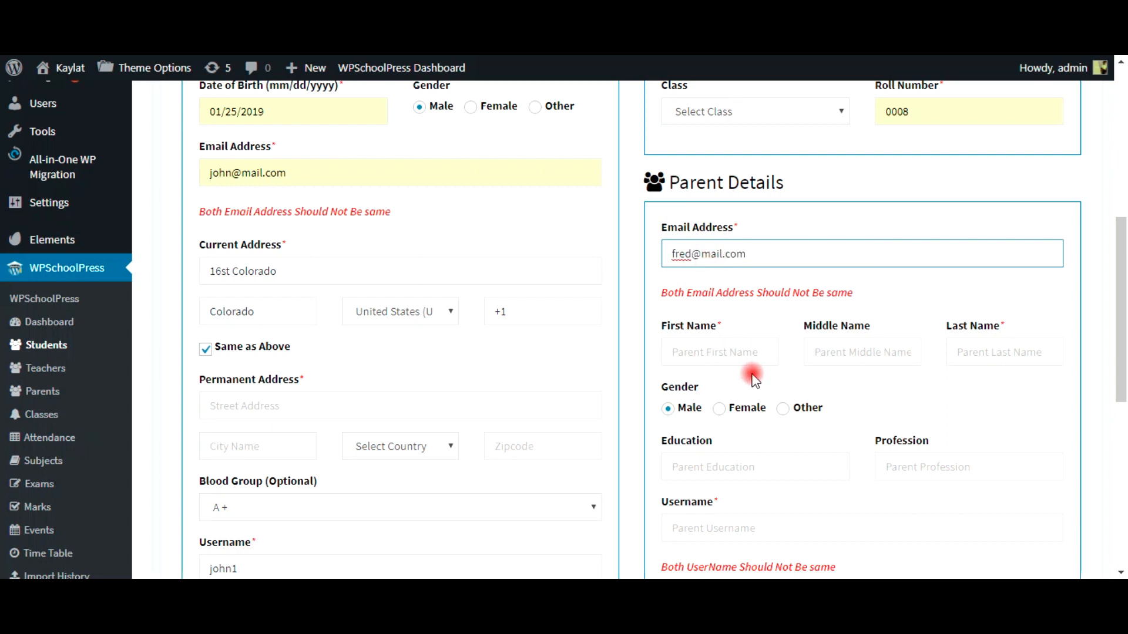
{"action": "left_click", "coordinate": [748, 356]}
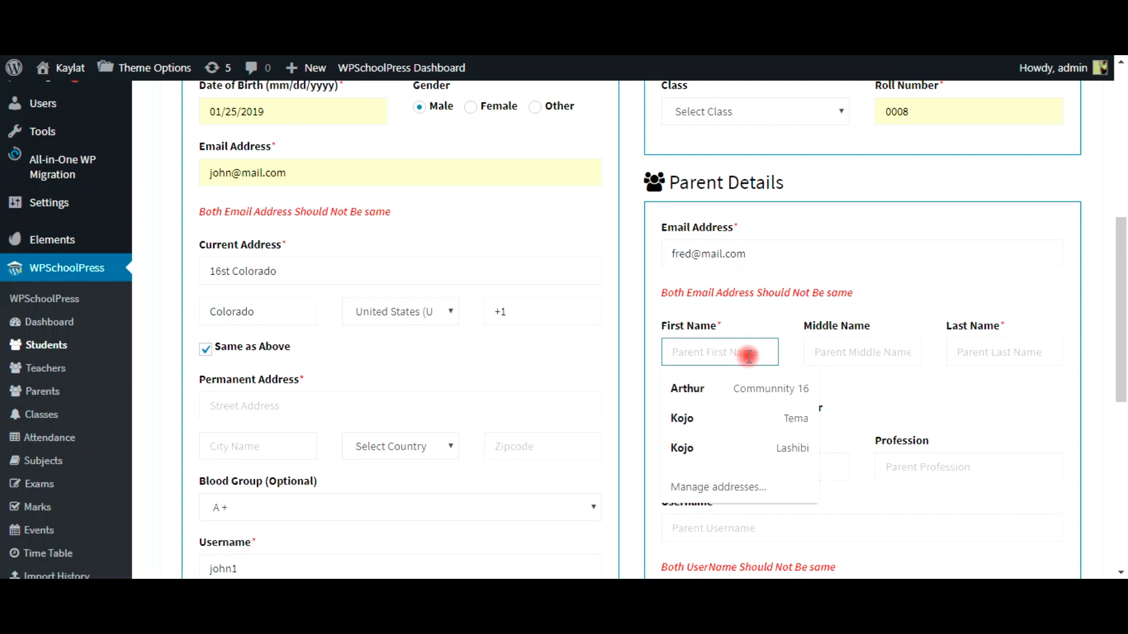
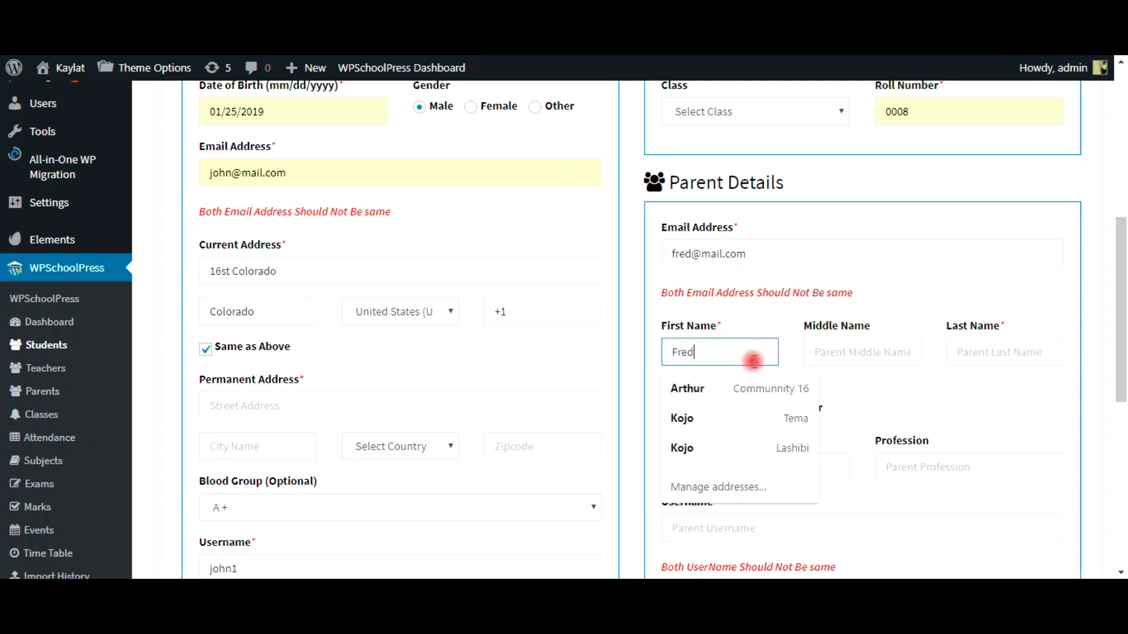
{"action": "left_click", "coordinate": [966, 360]}
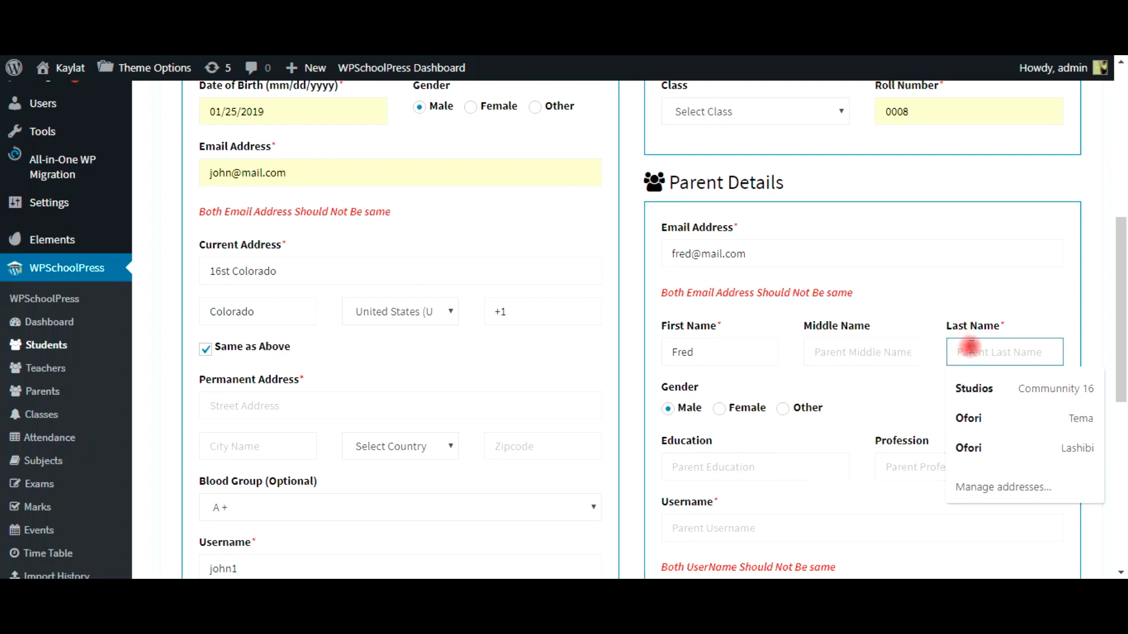
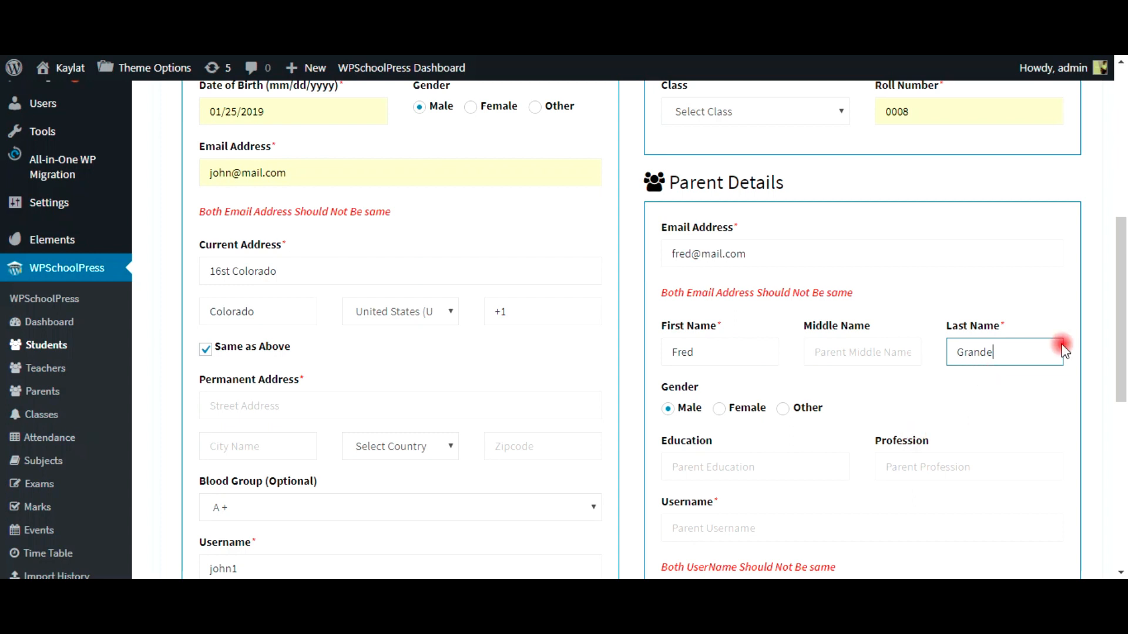
Step: Set the parent's Education to Masters and Profession to Banker
{"action": "left_click", "coordinate": [706, 468]}
{"action": "left_click", "coordinate": [721, 501]}
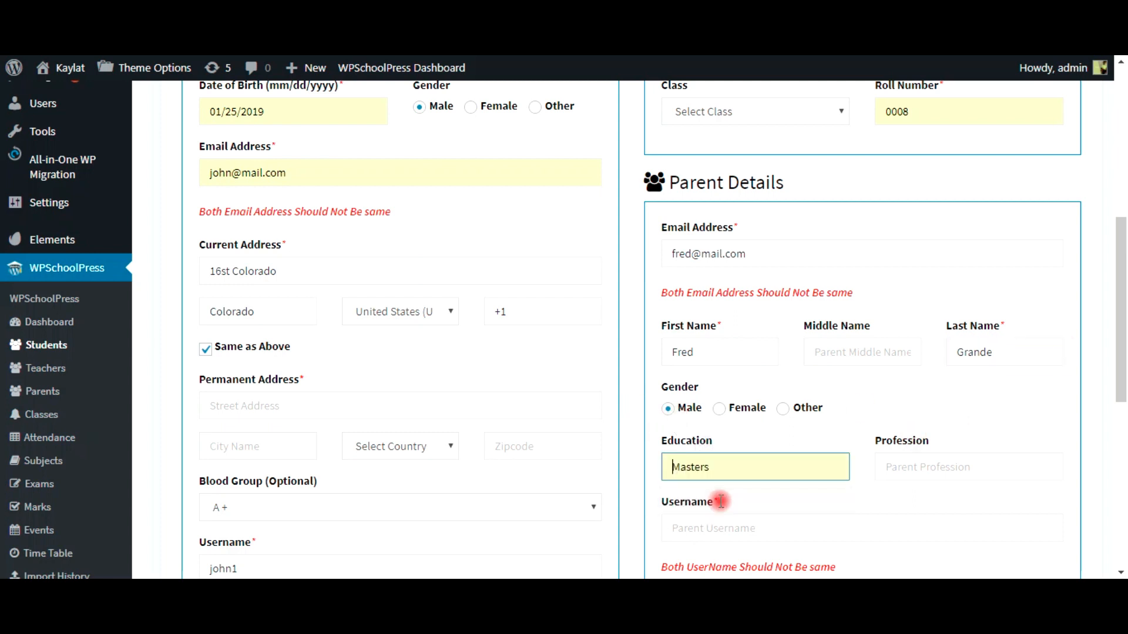
{"action": "left_click", "coordinate": [892, 463]}
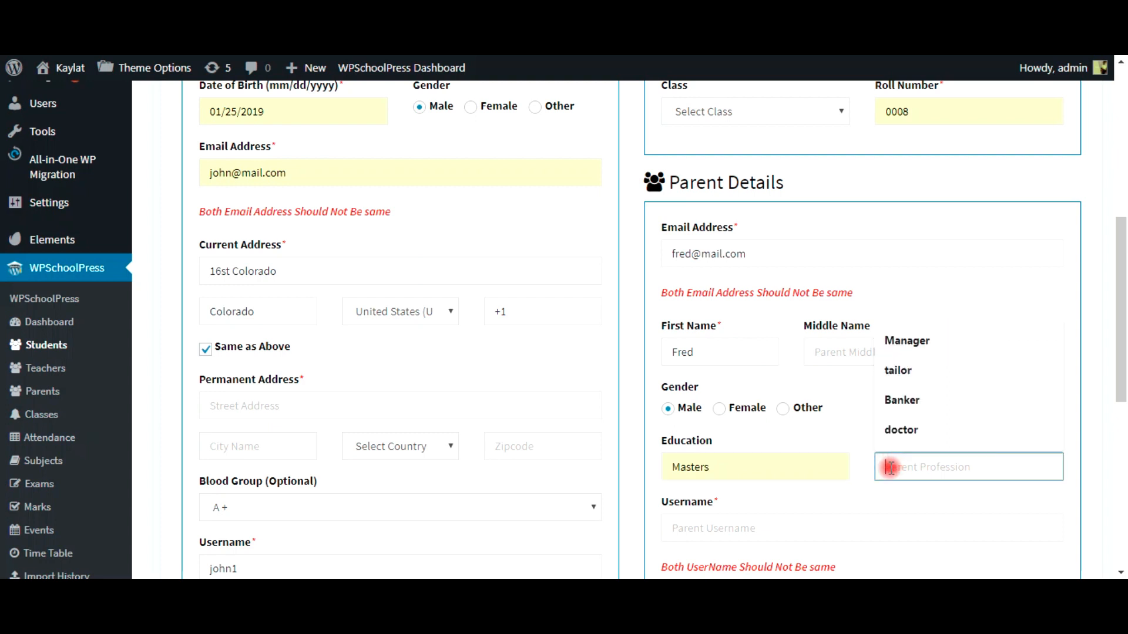
{"action": "left_click", "coordinate": [908, 400]}
Step: Enter the parent's username and password, moving on to Confirm Password
{"action": "scroll", "coordinate": [806, 423], "scroll_direction": "down", "scroll_amount": 3}
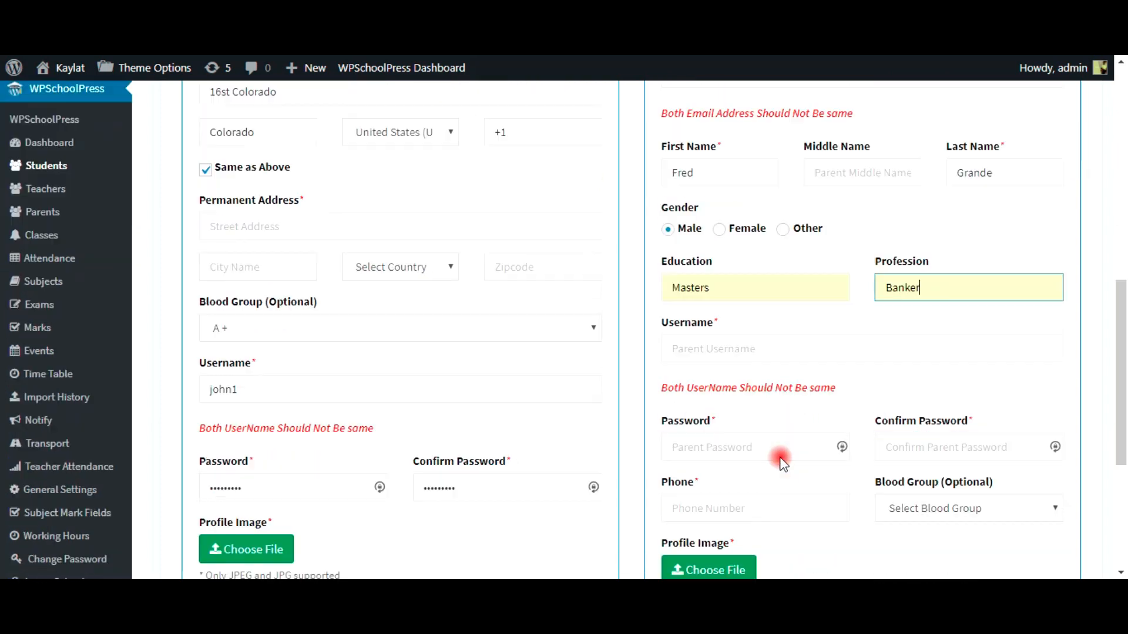
{"action": "left_click", "coordinate": [709, 353]}
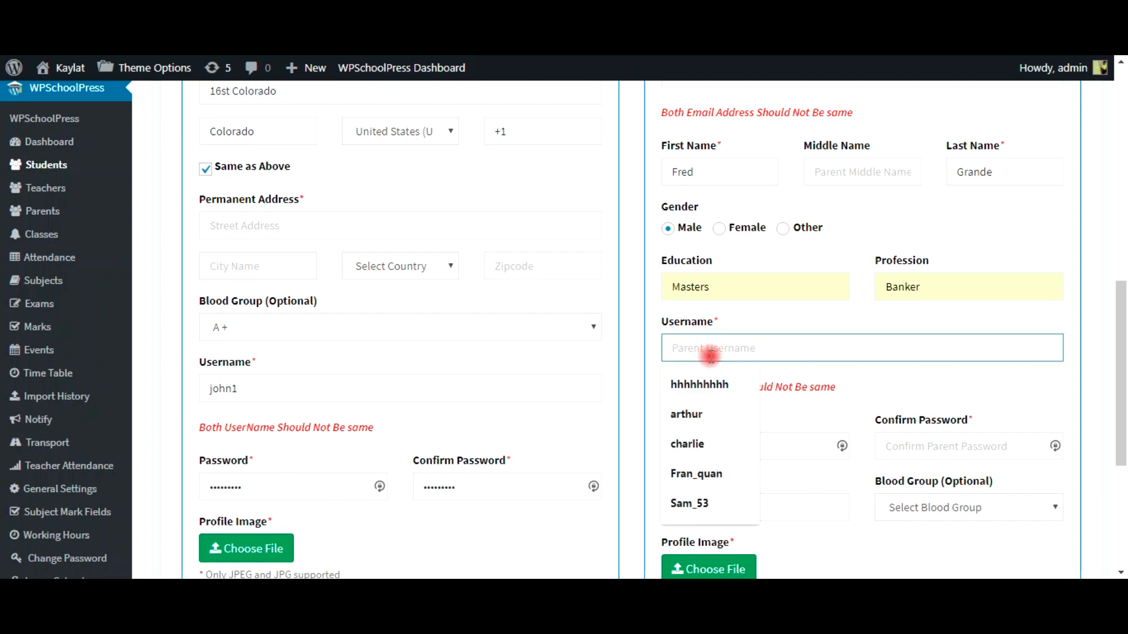
{"action": "type", "text": "fred1"}
{"action": "left_click", "coordinate": [724, 442]}
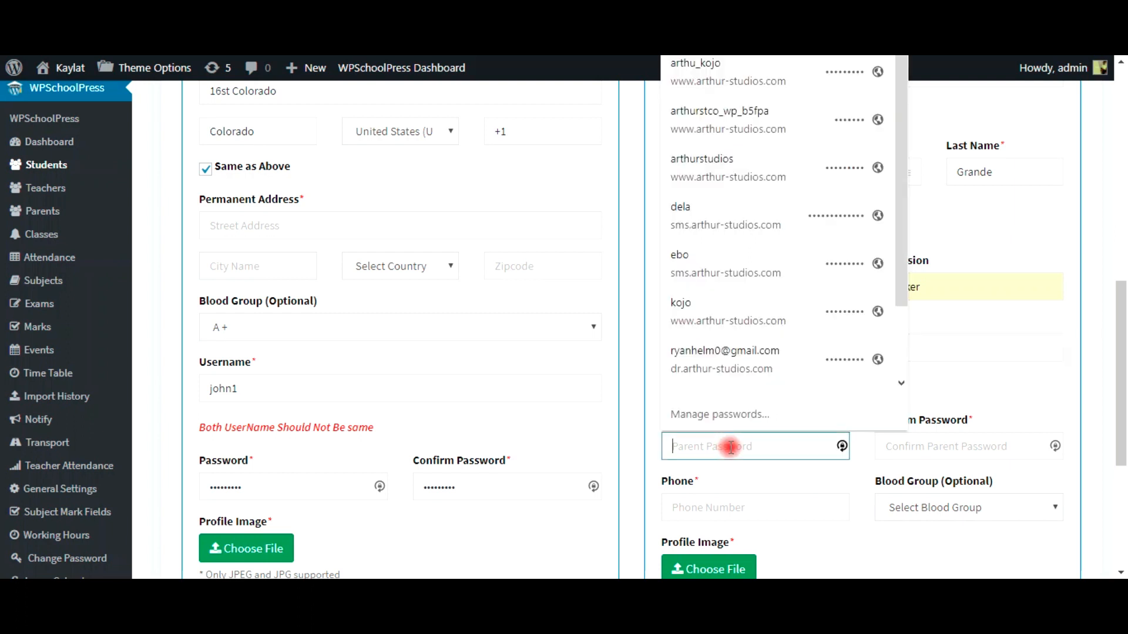
{"action": "type", "text": "123456789"}
{"action": "key", "text": "Tab"}
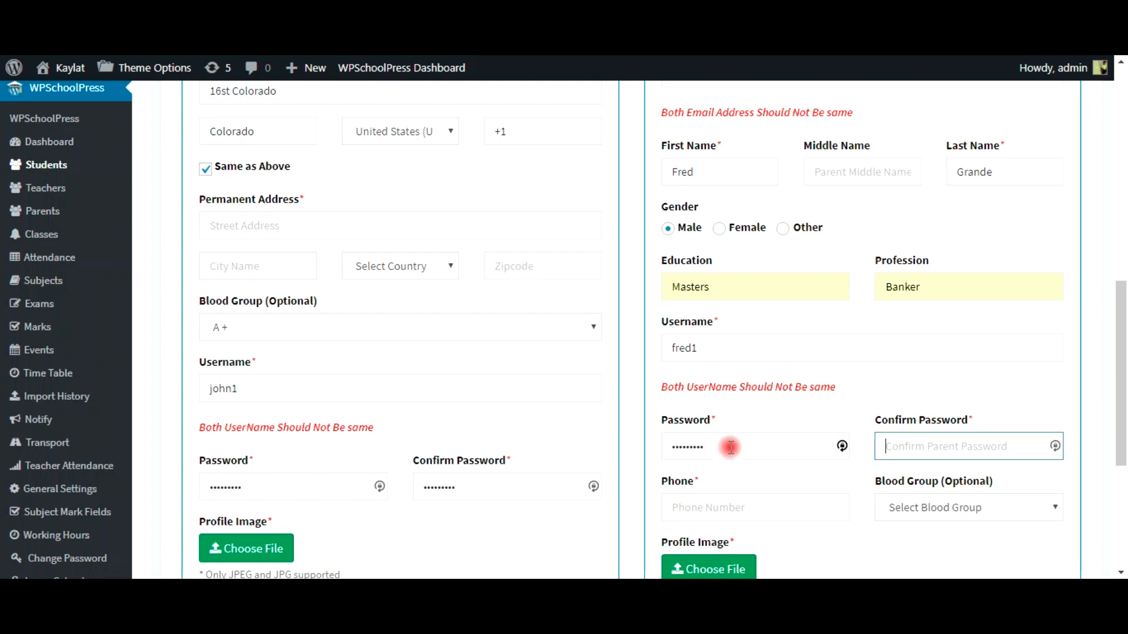
{"action": "type", "text": "123456789"}
Step: Enter the parent's phone number and set the parent's blood group to B-
{"action": "left_click", "coordinate": [786, 506]}
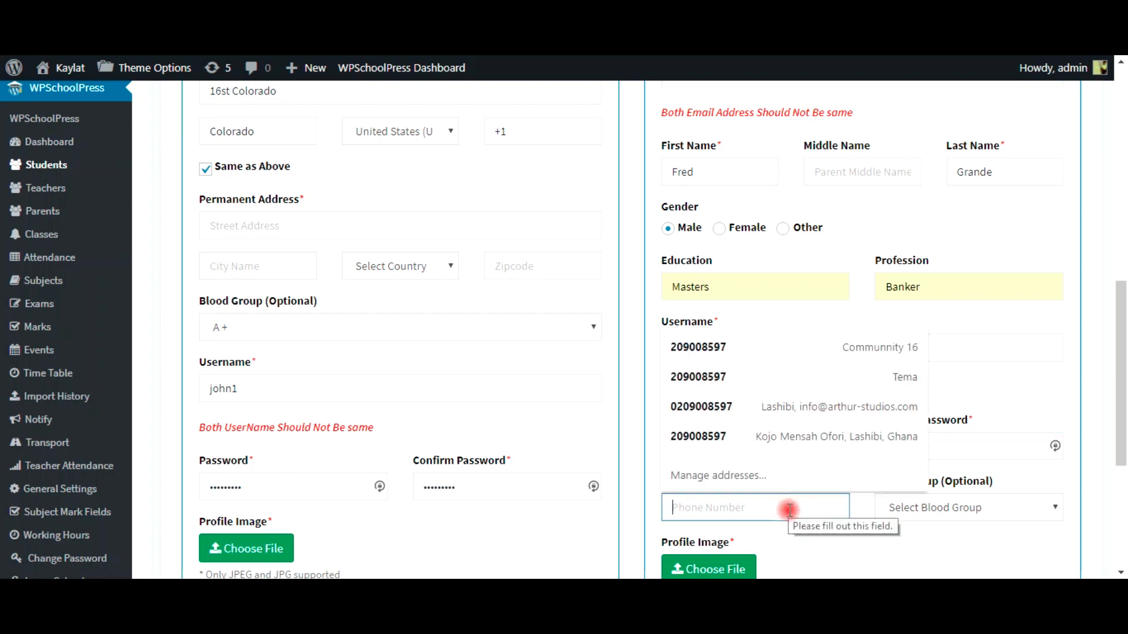
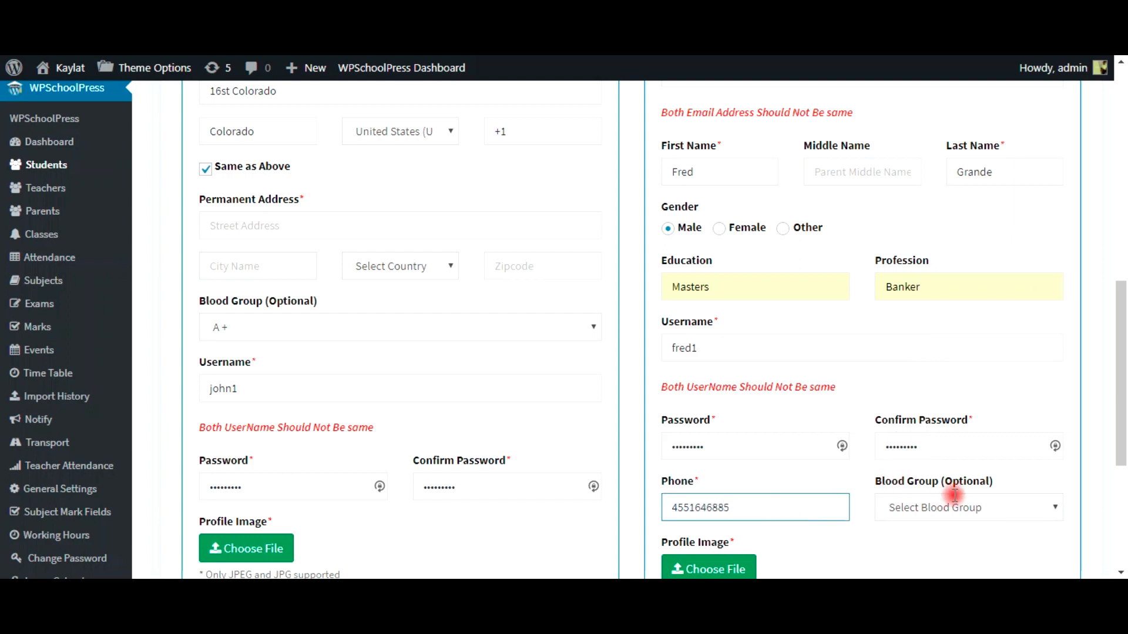
{"action": "left_click", "coordinate": [958, 509]}
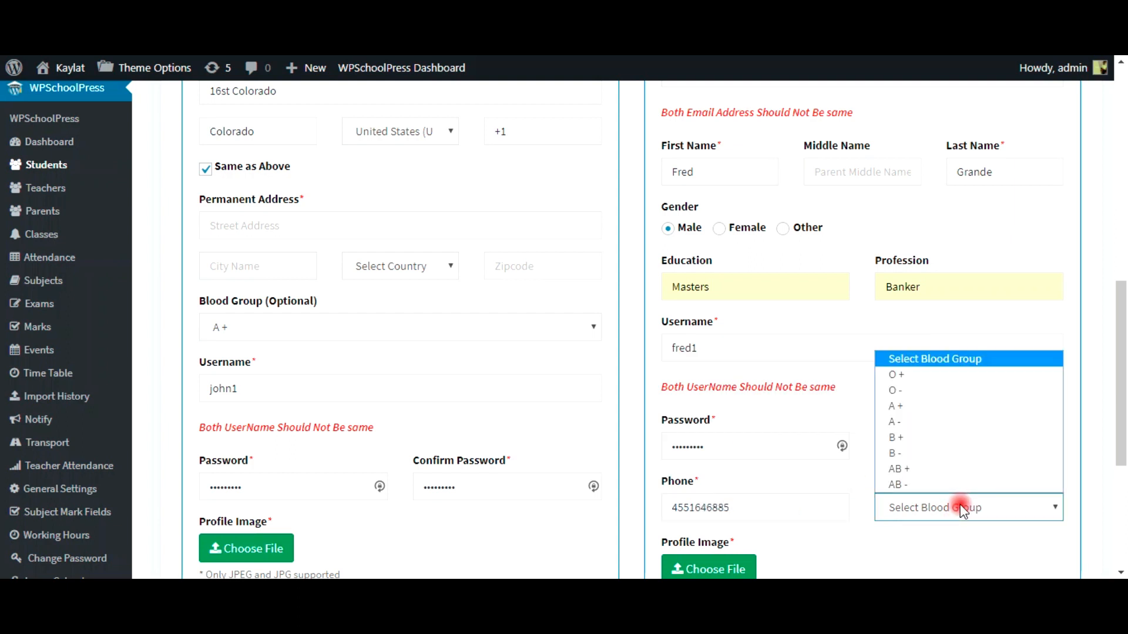
{"action": "left_click", "coordinate": [946, 454]}
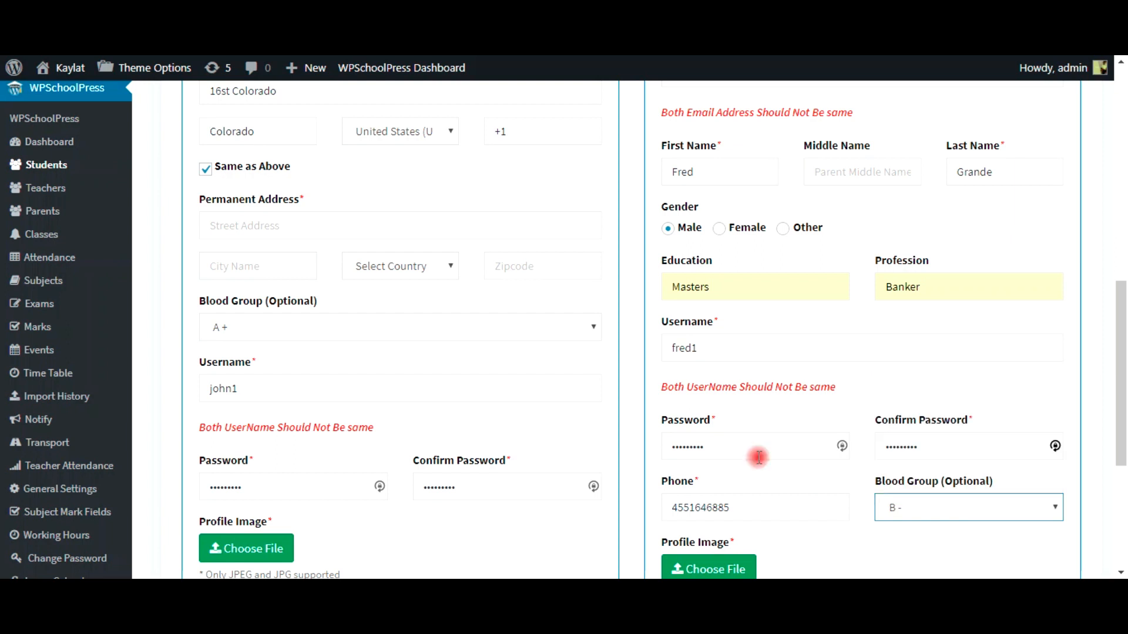
{"action": "scroll", "coordinate": [756, 450], "scroll_direction": "down", "scroll_amount": 2}
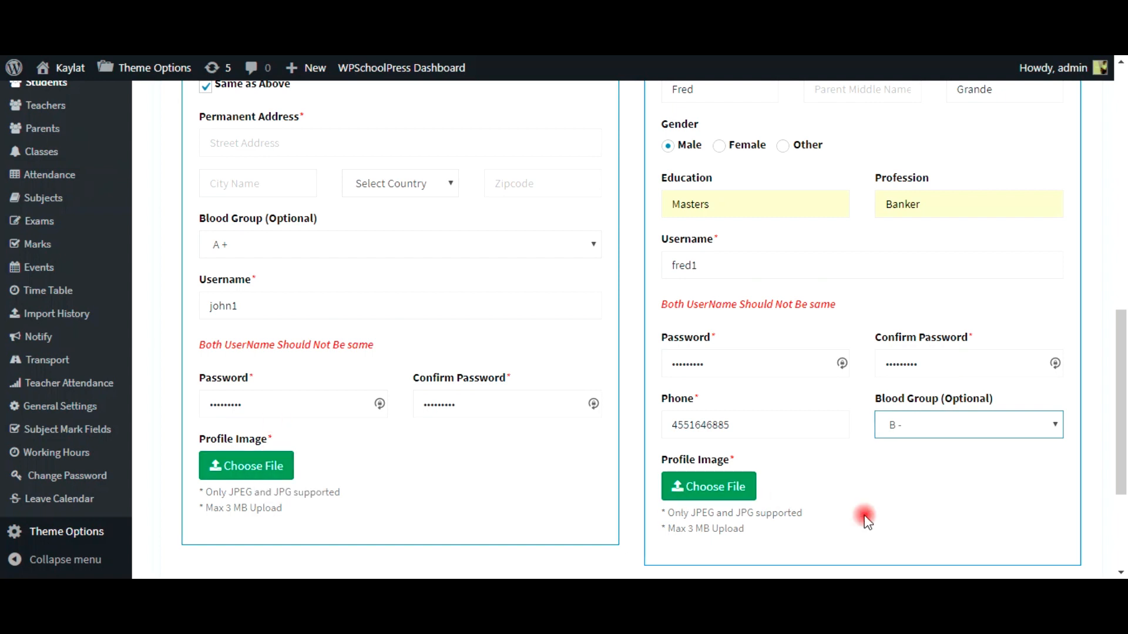
{"action": "scroll", "coordinate": [940, 417], "scroll_direction": "down", "scroll_amount": 3}
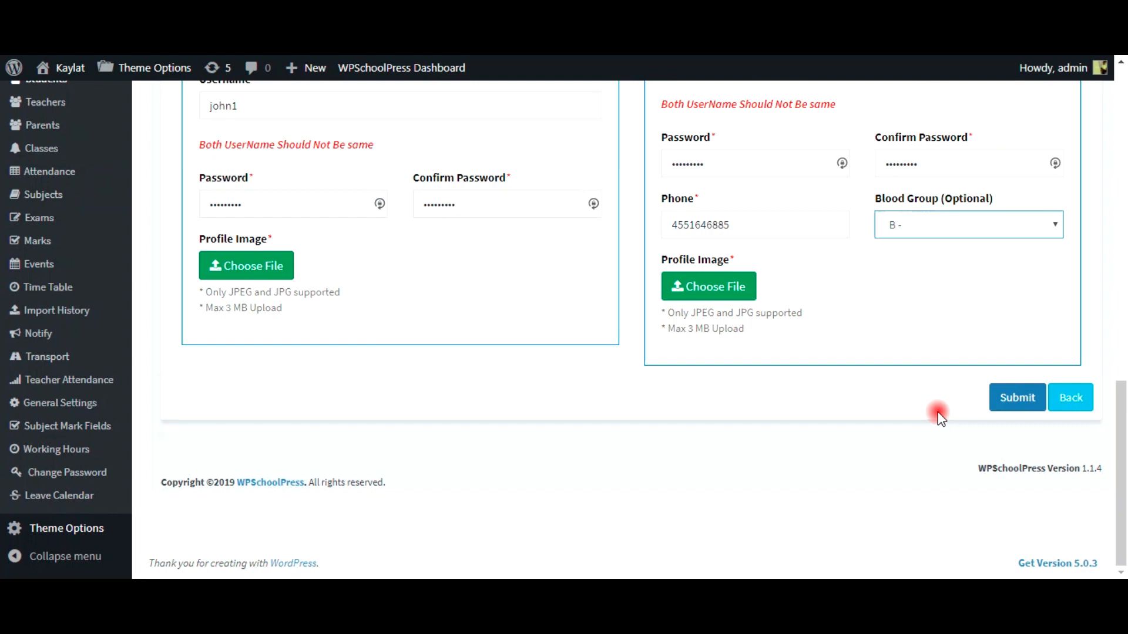
{"action": "left_click", "coordinate": [1009, 415]}
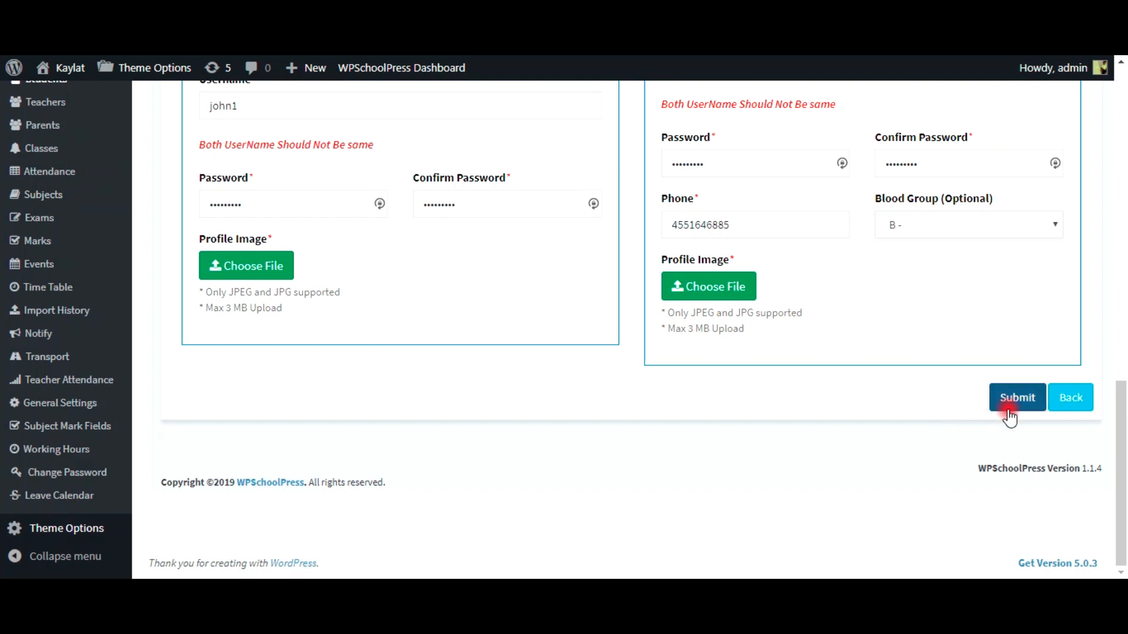
{"action": "left_click", "coordinate": [1009, 414]}
{"action": "left_click", "coordinate": [264, 269]}
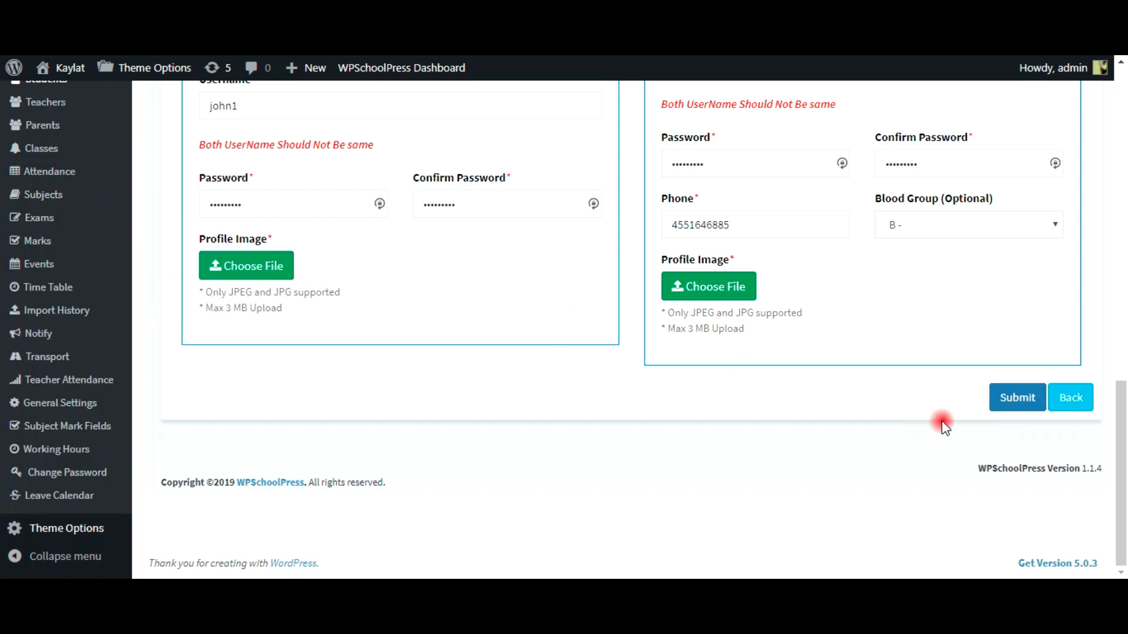
Step: Attach boy300.jpg from Pictures > SmS > PP as the student's profile image
{"action": "left_click", "coordinate": [256, 271]}
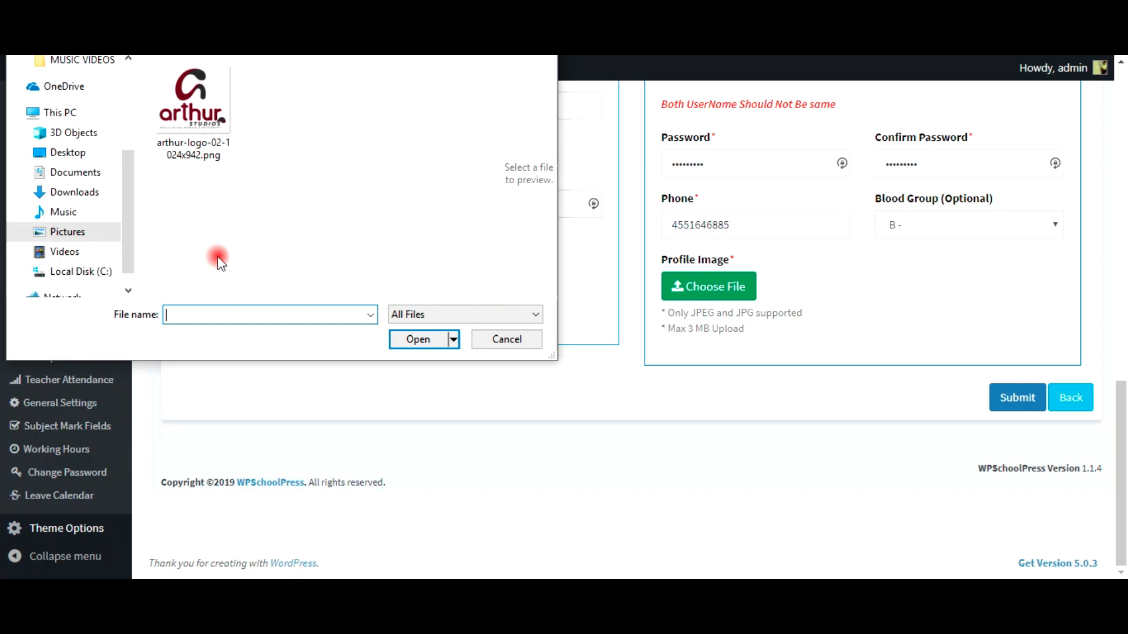
{"action": "left_click", "coordinate": [71, 232]}
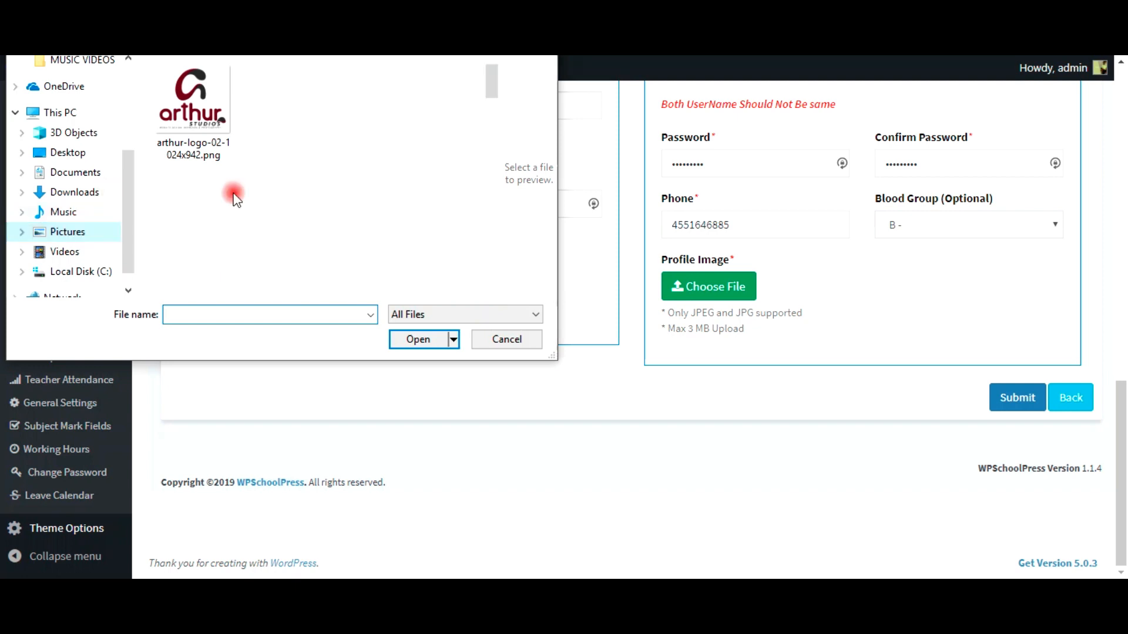
{"action": "double_click", "coordinate": [288, 210]}
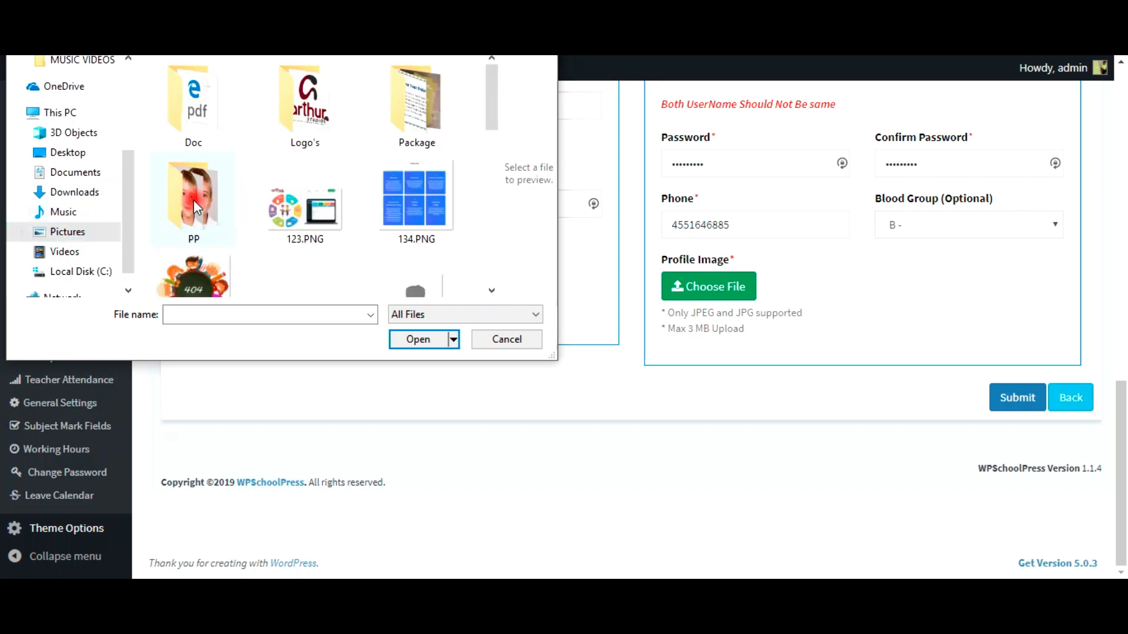
{"action": "double_click", "coordinate": [188, 203]}
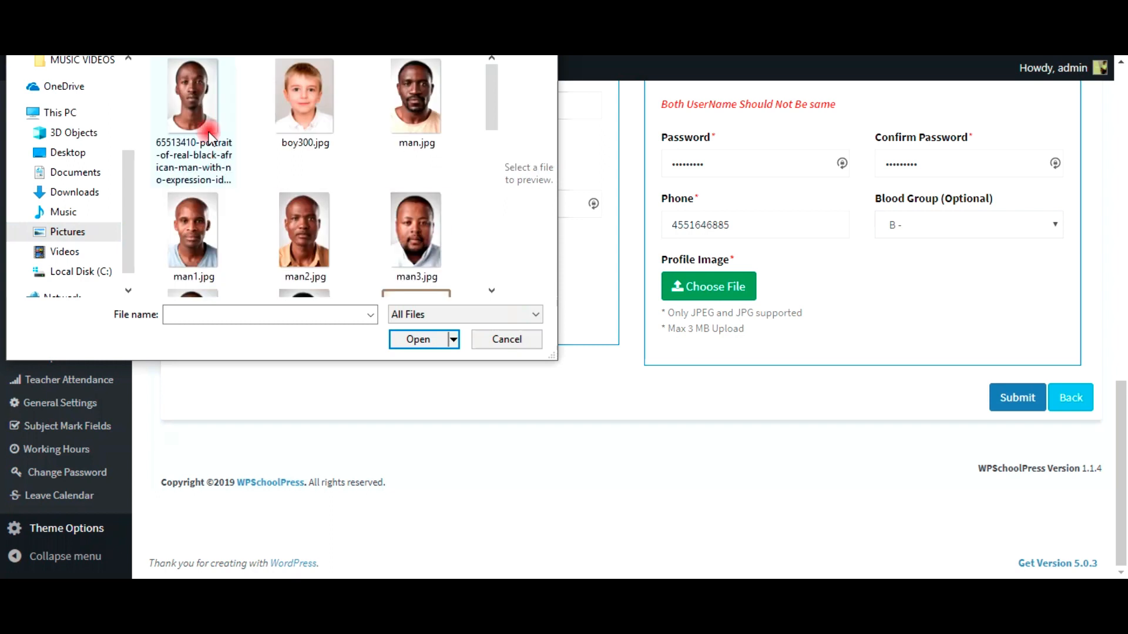
{"action": "left_click", "coordinate": [304, 100]}
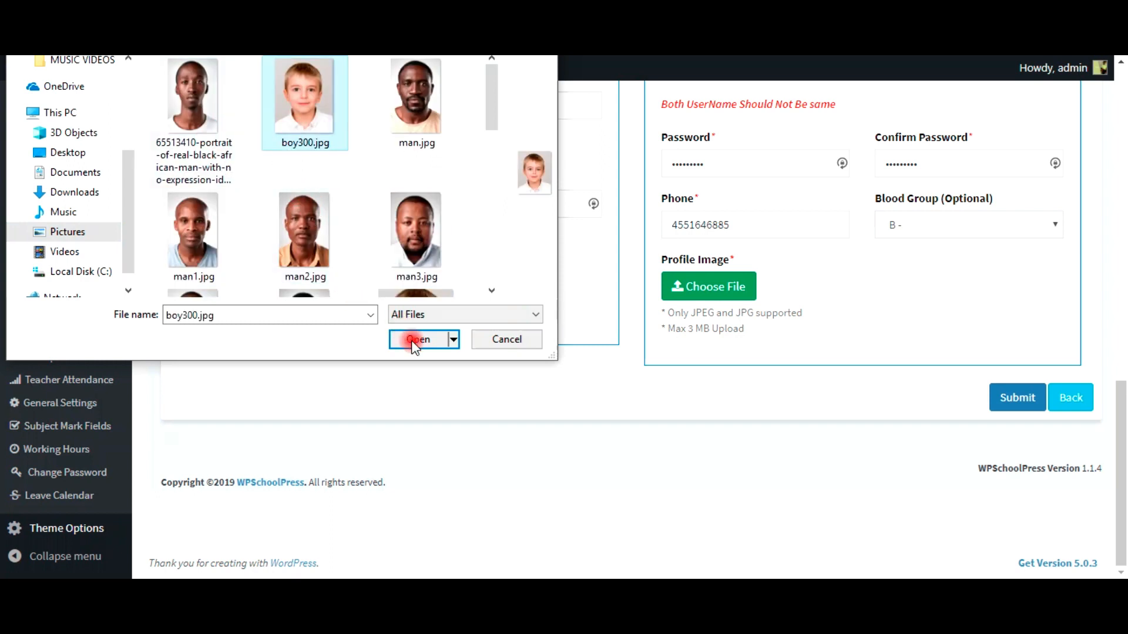
{"action": "left_click", "coordinate": [418, 339]}
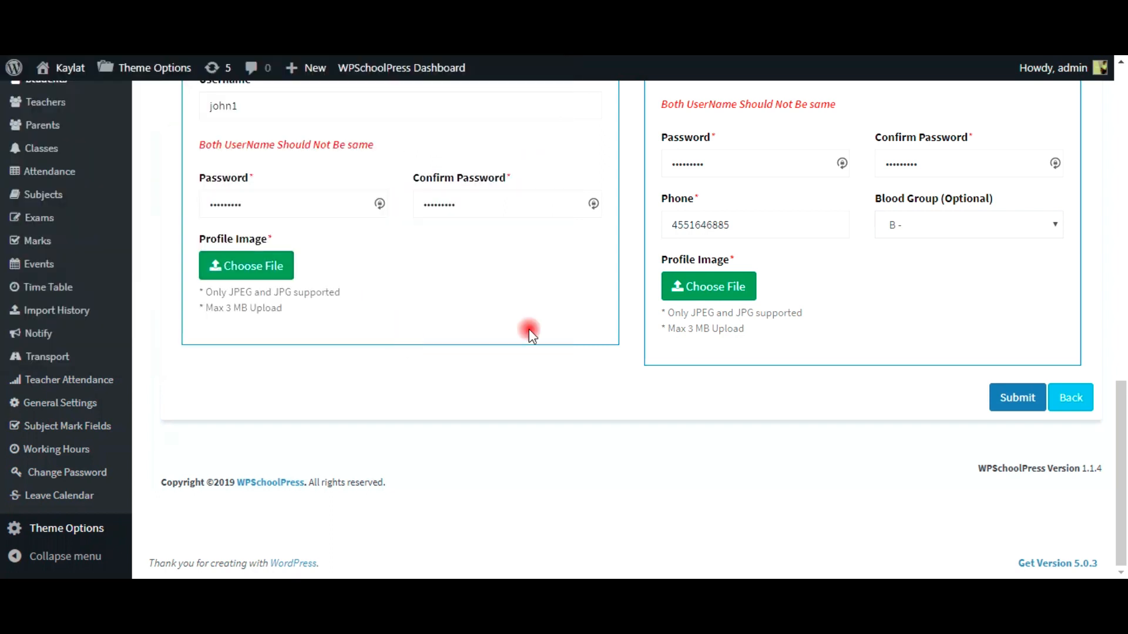
Step: Attach a portrait photo as the parent's profile image and submit the form
{"action": "left_click", "coordinate": [721, 297]}
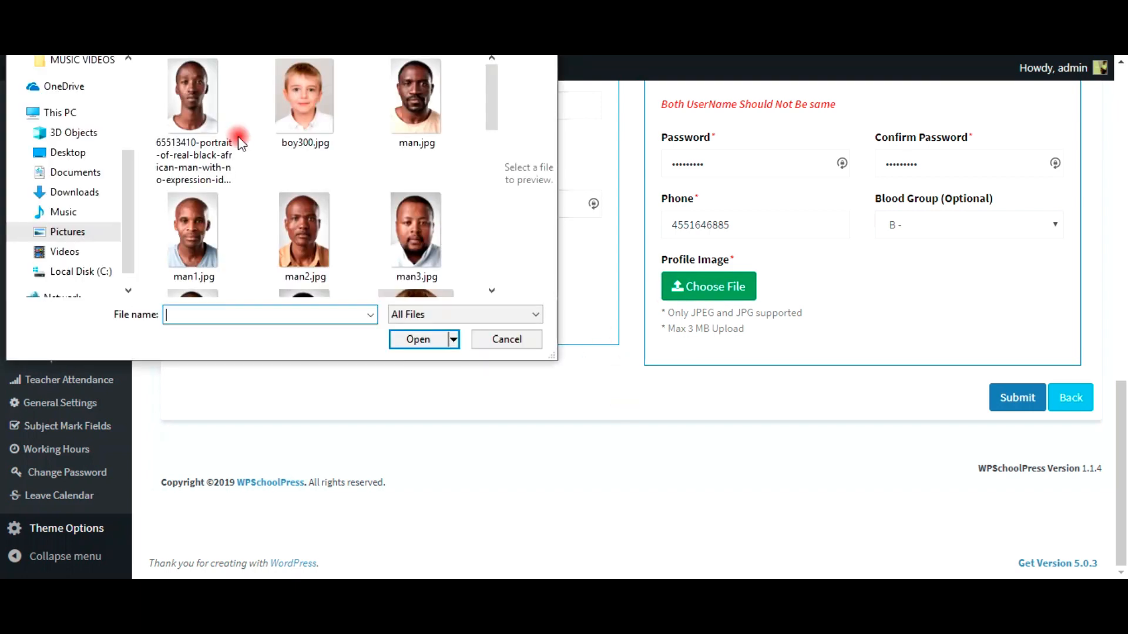
{"action": "left_click", "coordinate": [203, 112]}
{"action": "left_click", "coordinate": [426, 340]}
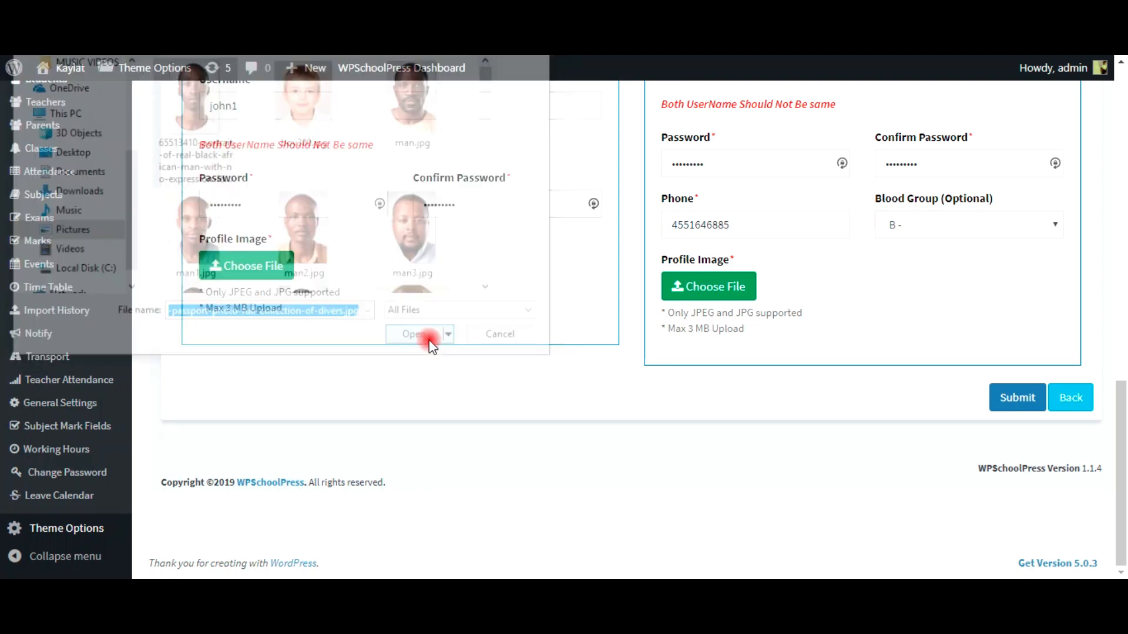
{"action": "left_click", "coordinate": [1005, 391]}
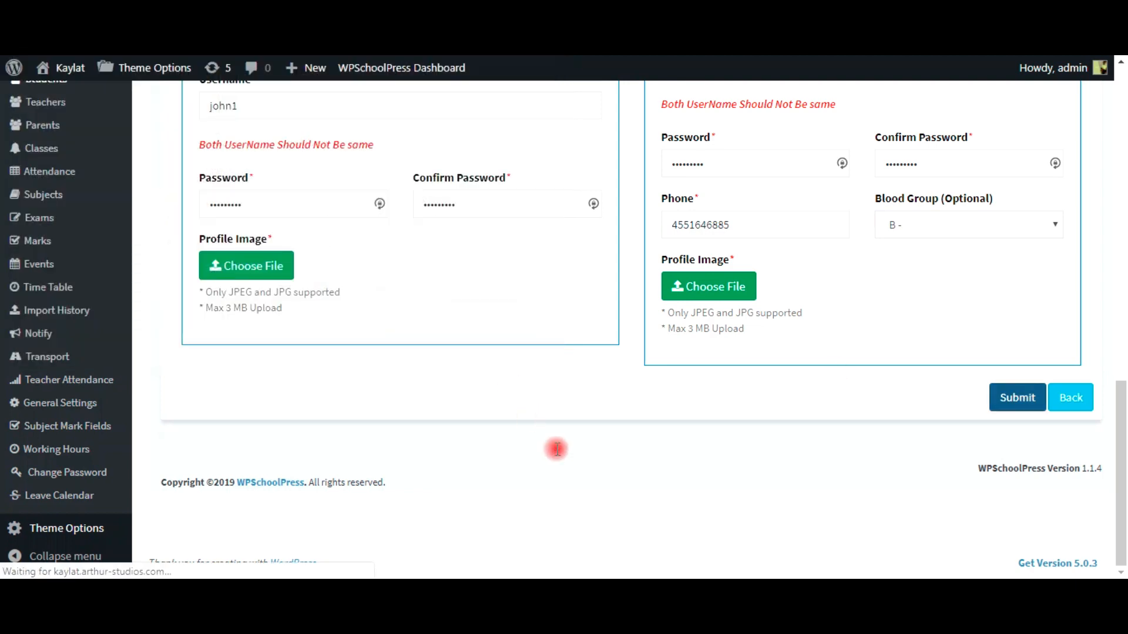
Step: Scroll through the Page Not Found page that appeared after submitting
{"action": "scroll", "coordinate": [557, 450], "scroll_direction": "up", "scroll_amount": 4}
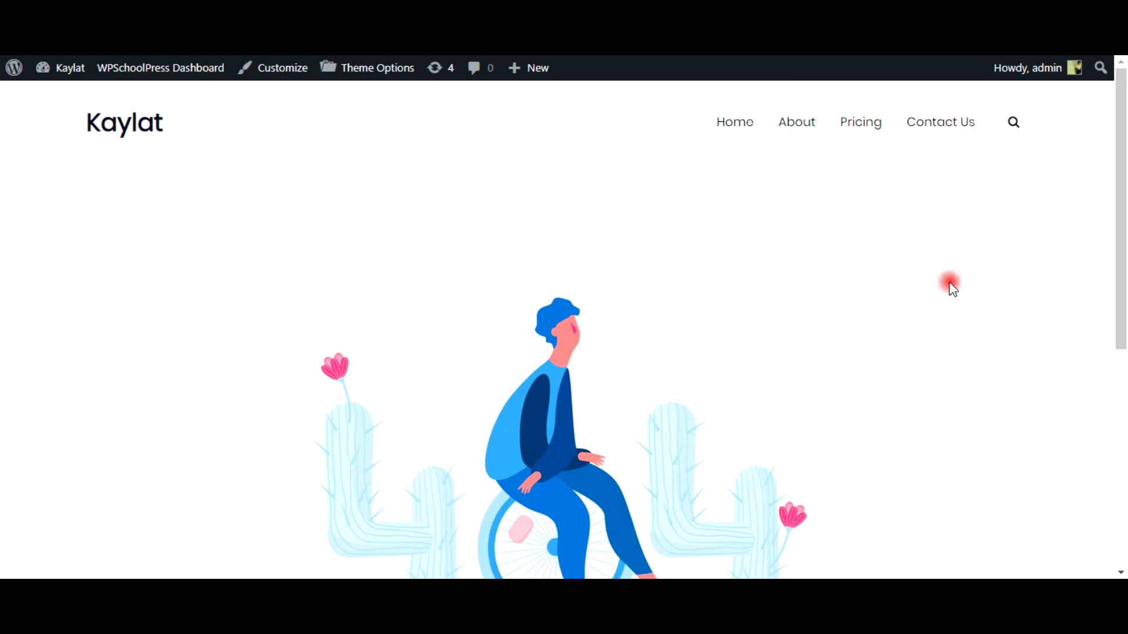
{"action": "scroll", "coordinate": [568, 382], "scroll_direction": "down", "scroll_amount": 5}
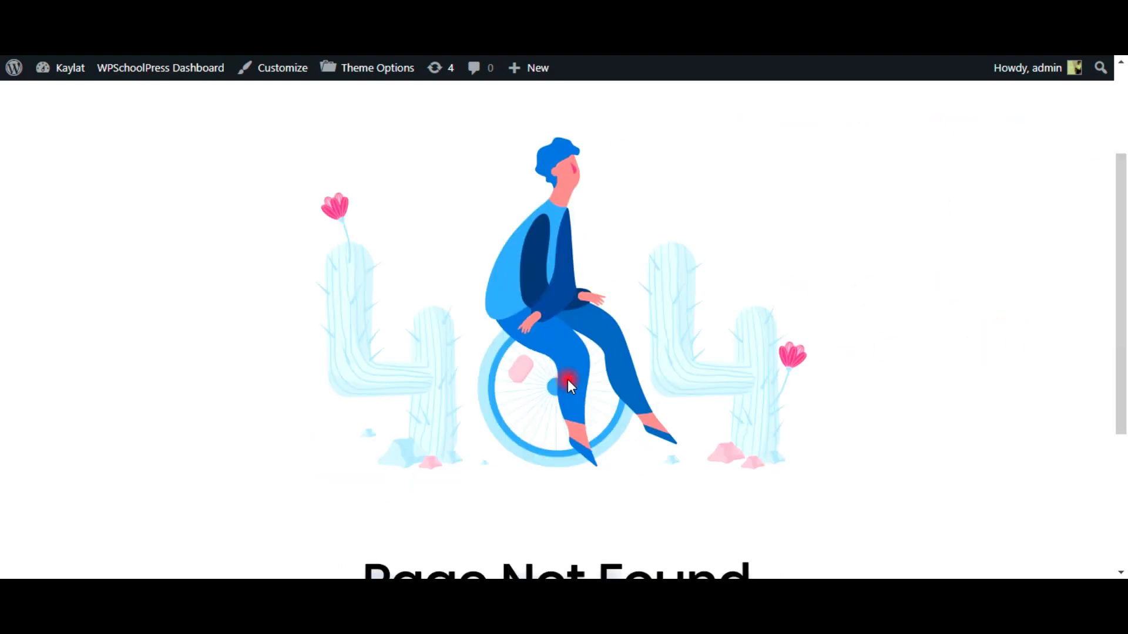
{"action": "scroll", "coordinate": [568, 379], "scroll_direction": "down", "scroll_amount": 1}
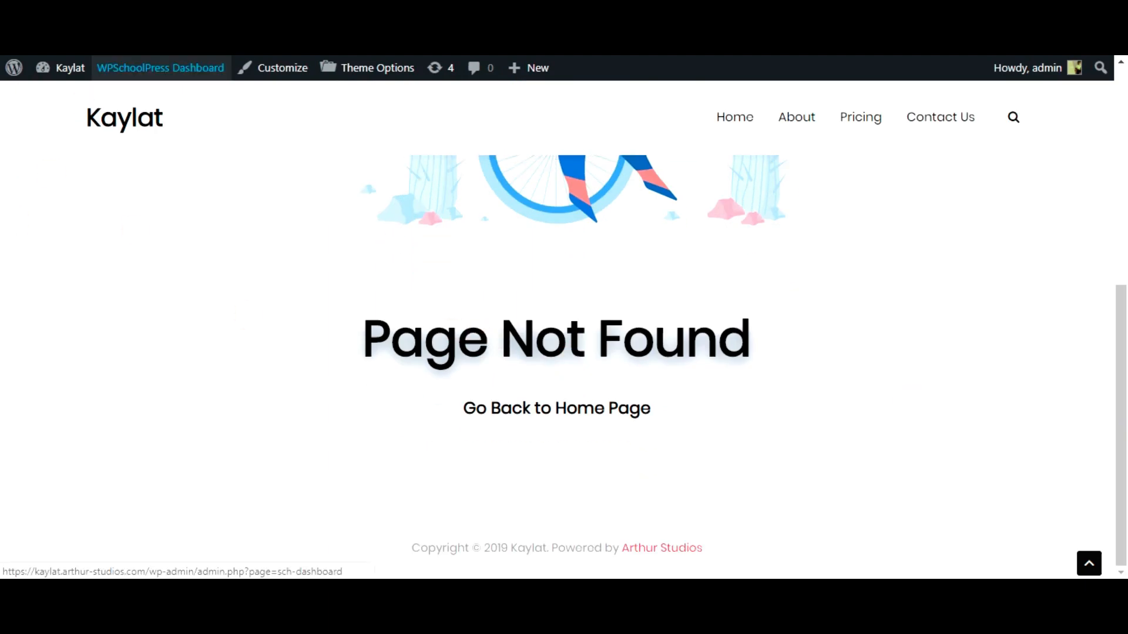
{"action": "mouse_move", "coordinate": [160, 68]}
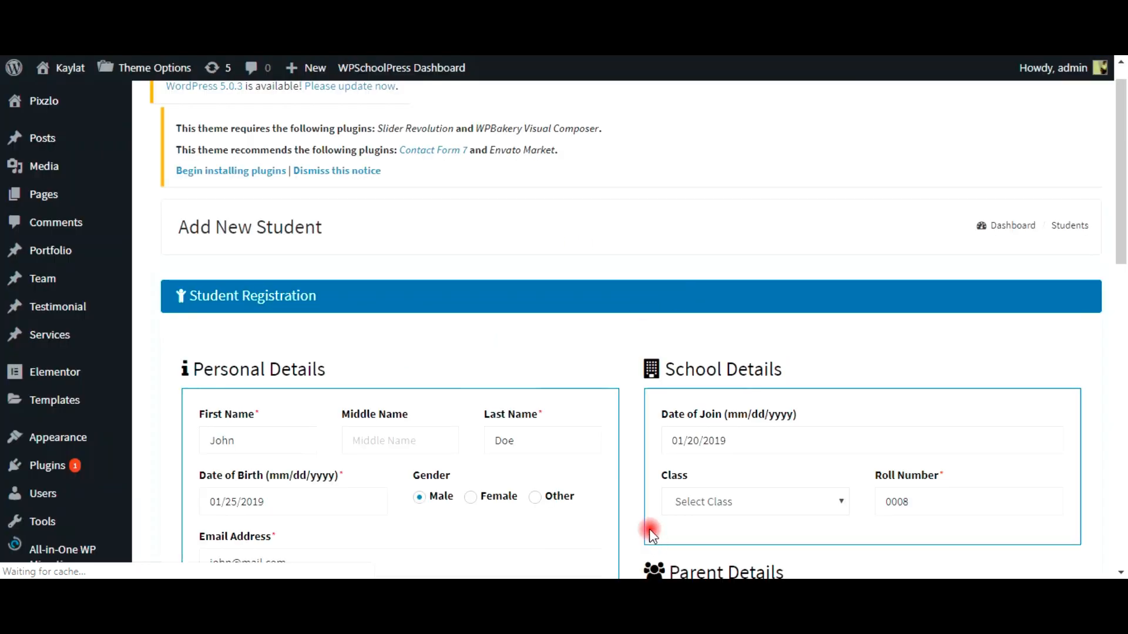
Step: Re-enter the student's password and its confirmation, correcting the confirm entry
{"action": "scroll", "coordinate": [643, 520], "scroll_direction": "down", "scroll_amount": 6}
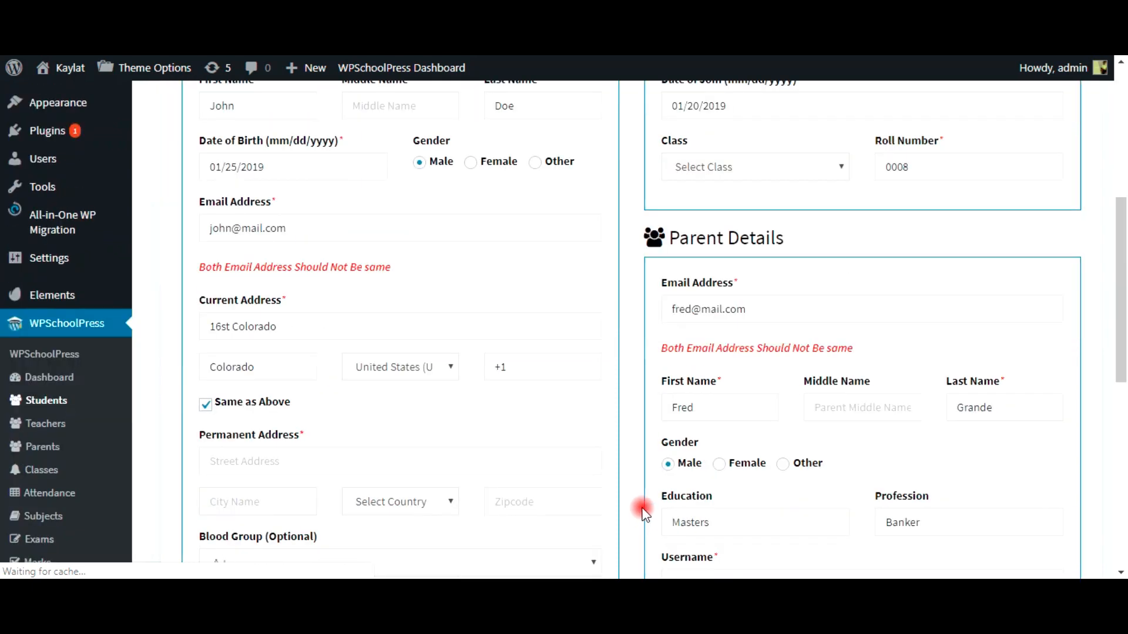
{"action": "scroll", "coordinate": [320, 476], "scroll_direction": "down", "scroll_amount": 6}
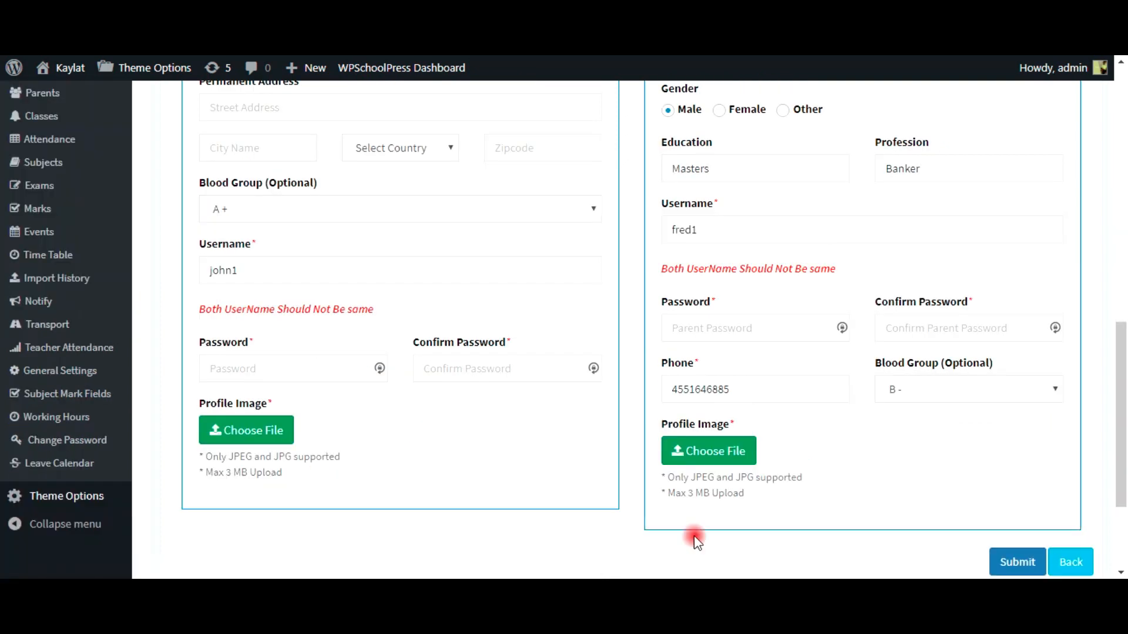
{"action": "scroll", "coordinate": [695, 541], "scroll_direction": "down", "scroll_amount": 3}
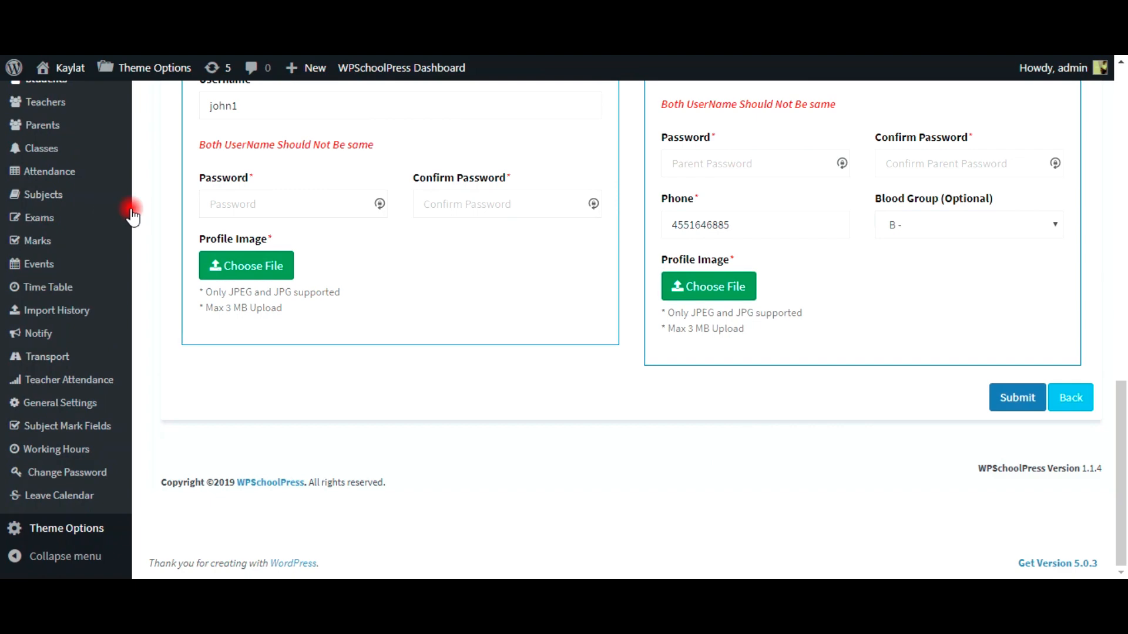
{"action": "scroll", "coordinate": [276, 188], "scroll_direction": "up", "scroll_amount": 4}
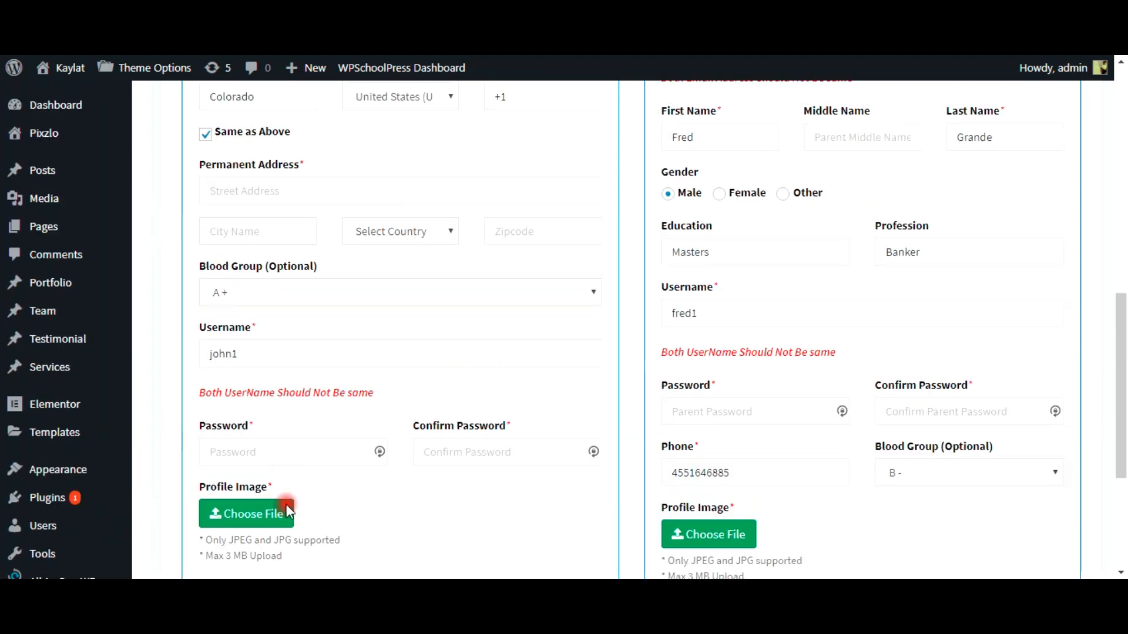
{"action": "scroll", "coordinate": [288, 511], "scroll_direction": "down", "scroll_amount": 4}
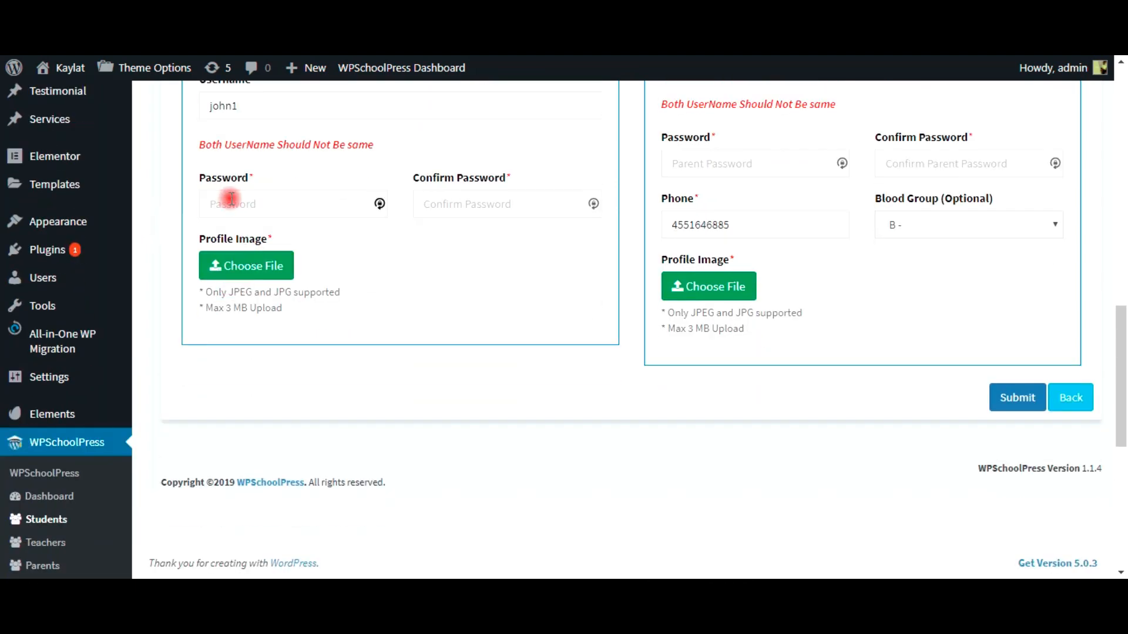
{"action": "left_click", "coordinate": [231, 199]}
{"action": "type", "text": "12"}
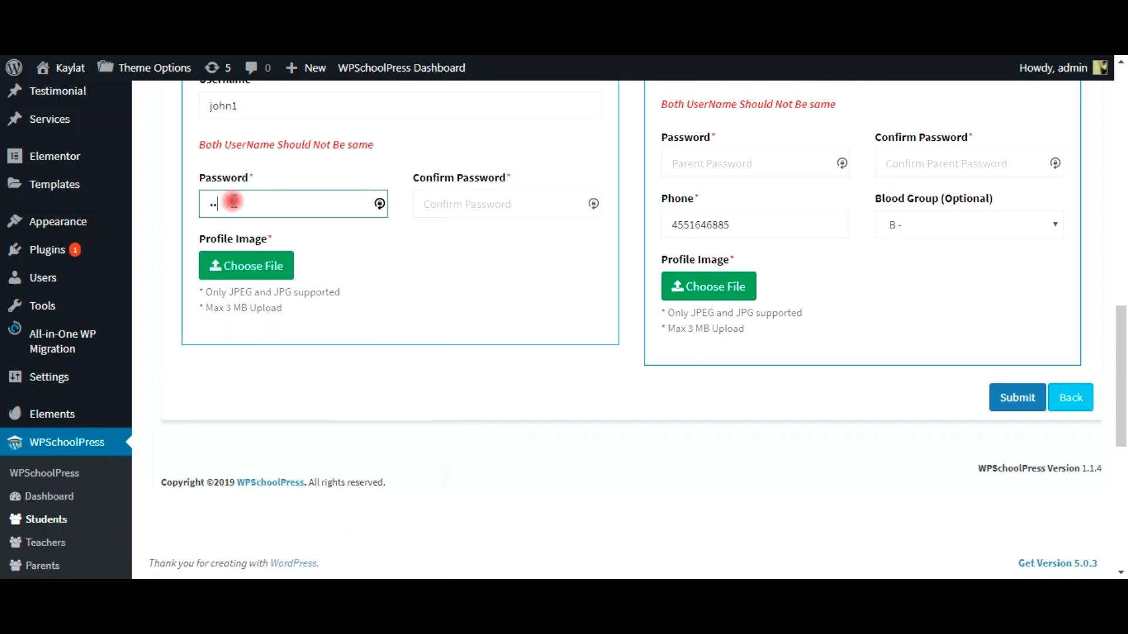
{"action": "type", "text": "345678"}
{"action": "double_click", "coordinate": [233, 201]}
{"action": "type", "text": "1234567890"}
{"action": "key", "text": "Tab"}
{"action": "type", "text": "1234"}
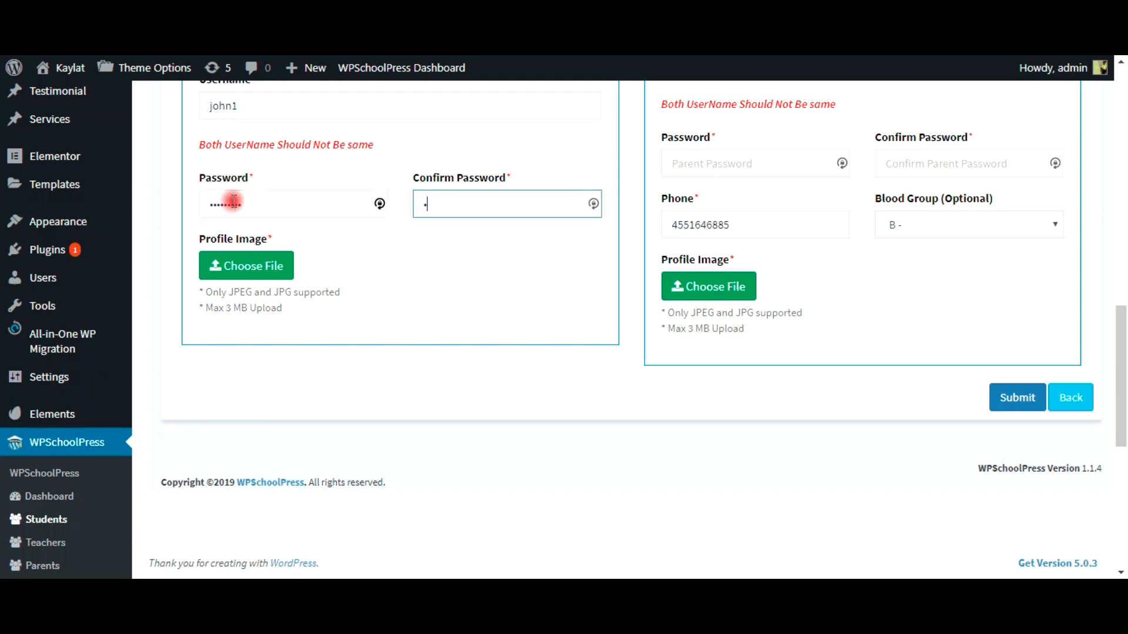
{"action": "type", "text": "56"}
{"action": "key", "text": "ctrl+a"}
{"action": "key", "text": "BackSpace"}
{"action": "type", "text": "123456789"}
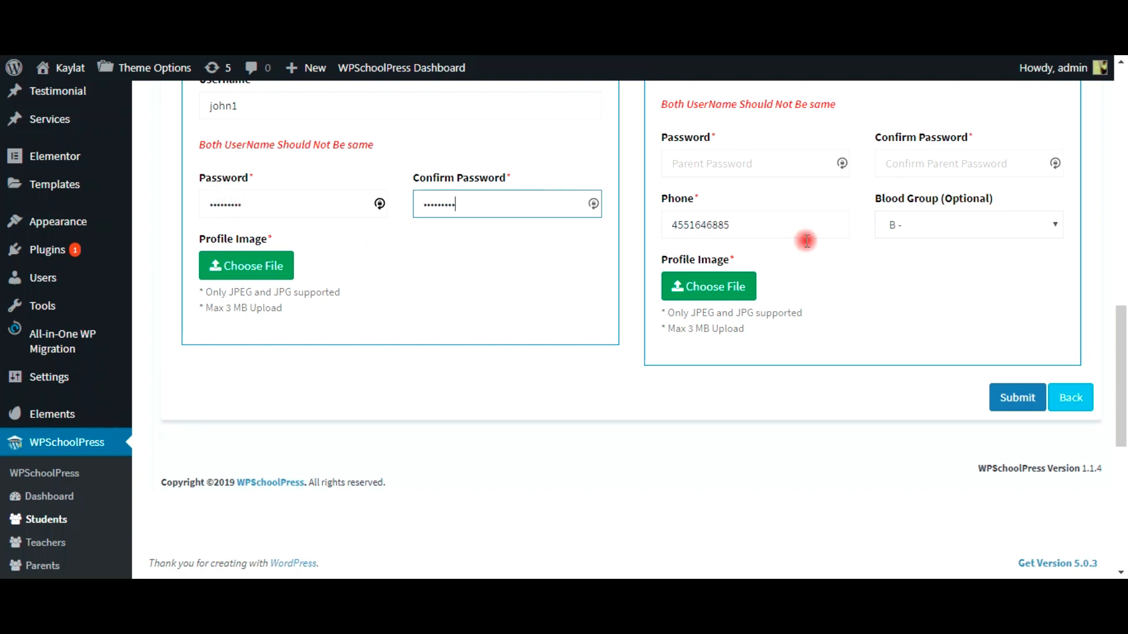
Step: Enter and confirm the parent's password, then resubmit the form
{"action": "left_click", "coordinate": [777, 169]}
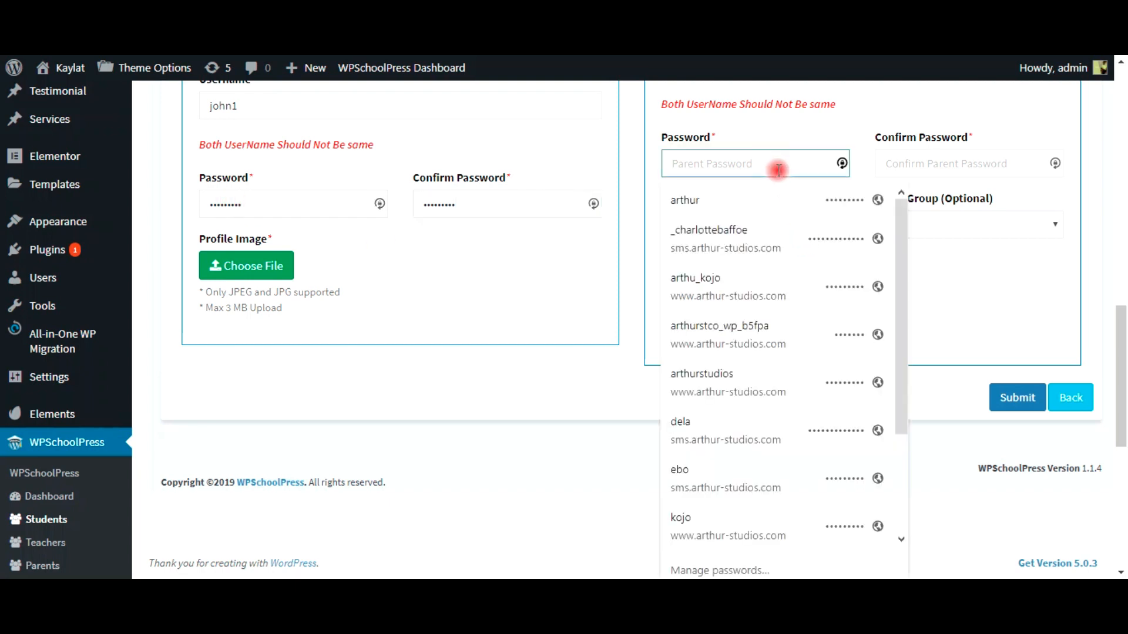
{"action": "type", "text": "123456"}
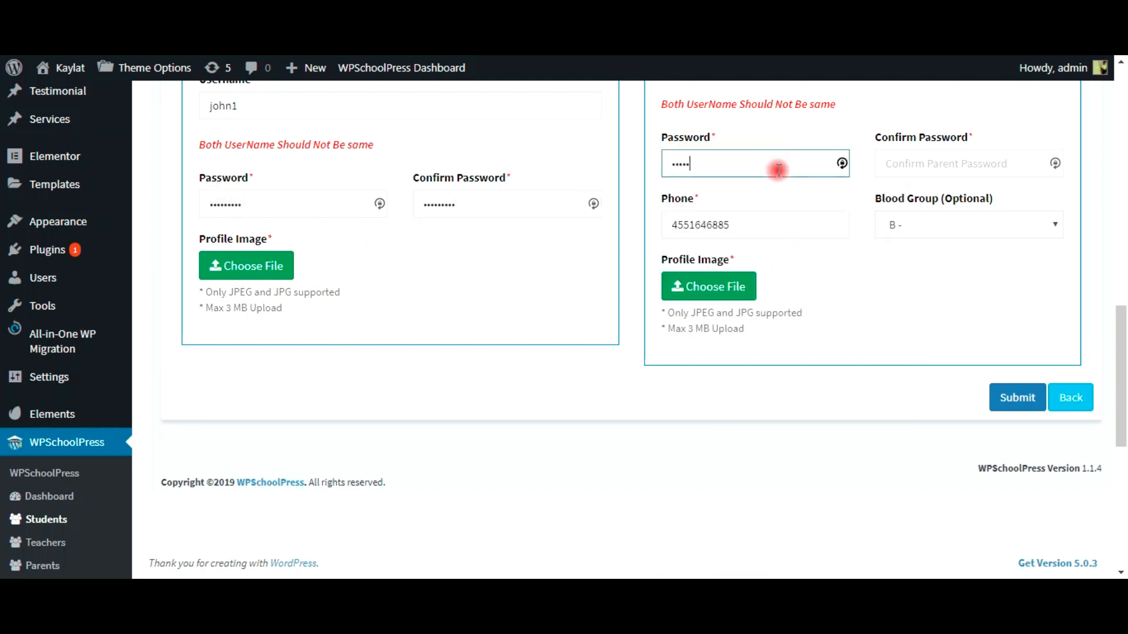
{"action": "type", "text": "789"}
{"action": "key", "text": "Tab"}
{"action": "type", "text": "123456"}
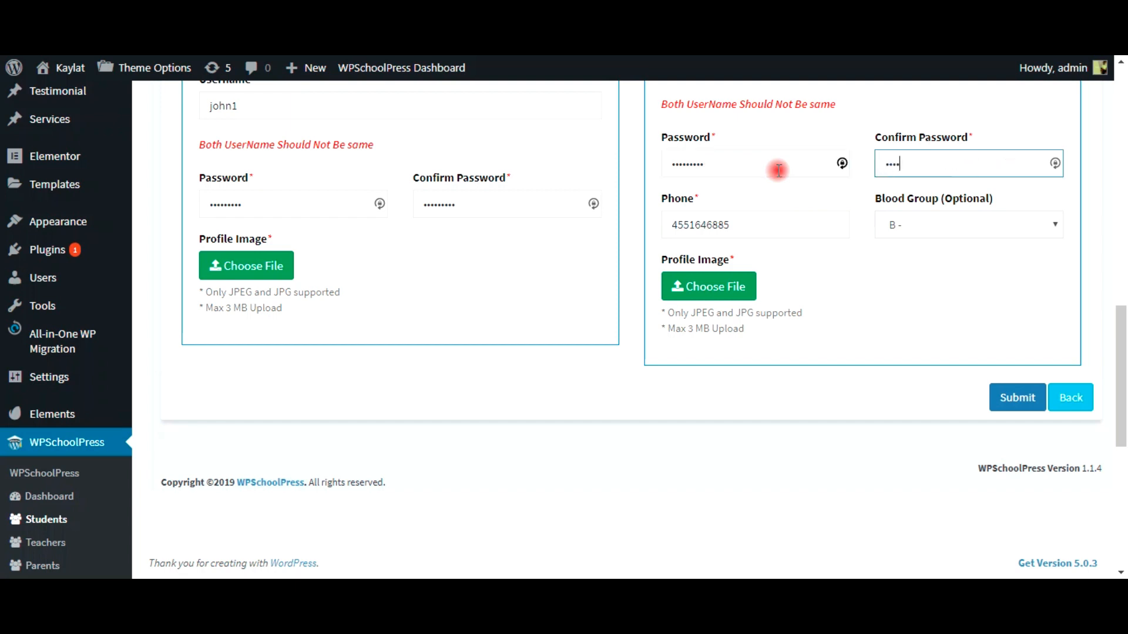
{"action": "type", "text": "789"}
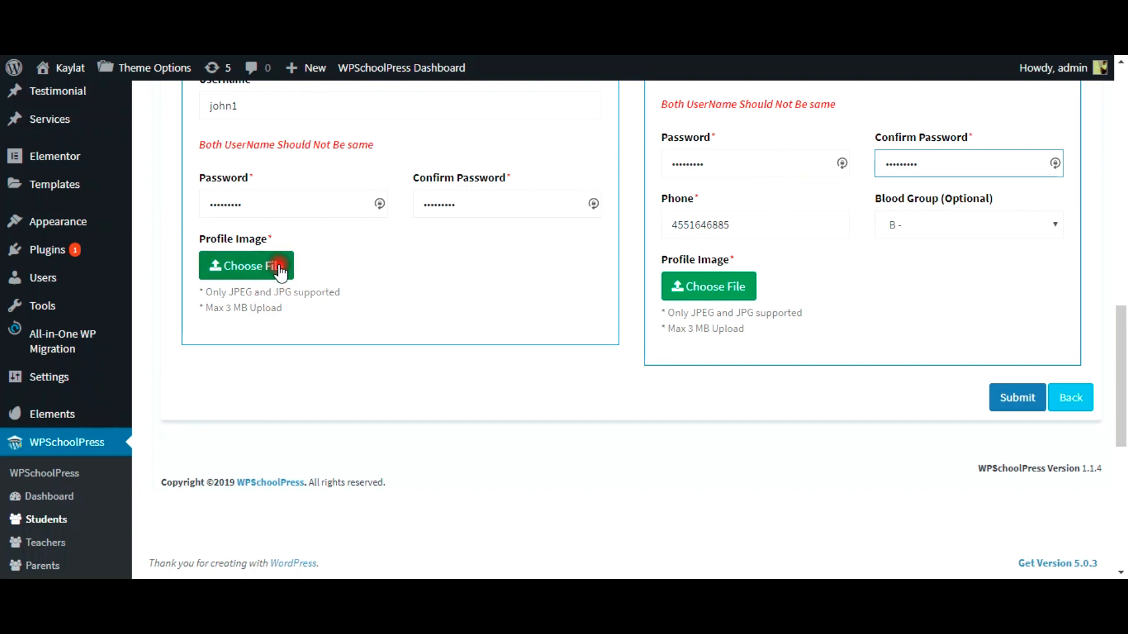
{"action": "left_click", "coordinate": [1011, 400]}
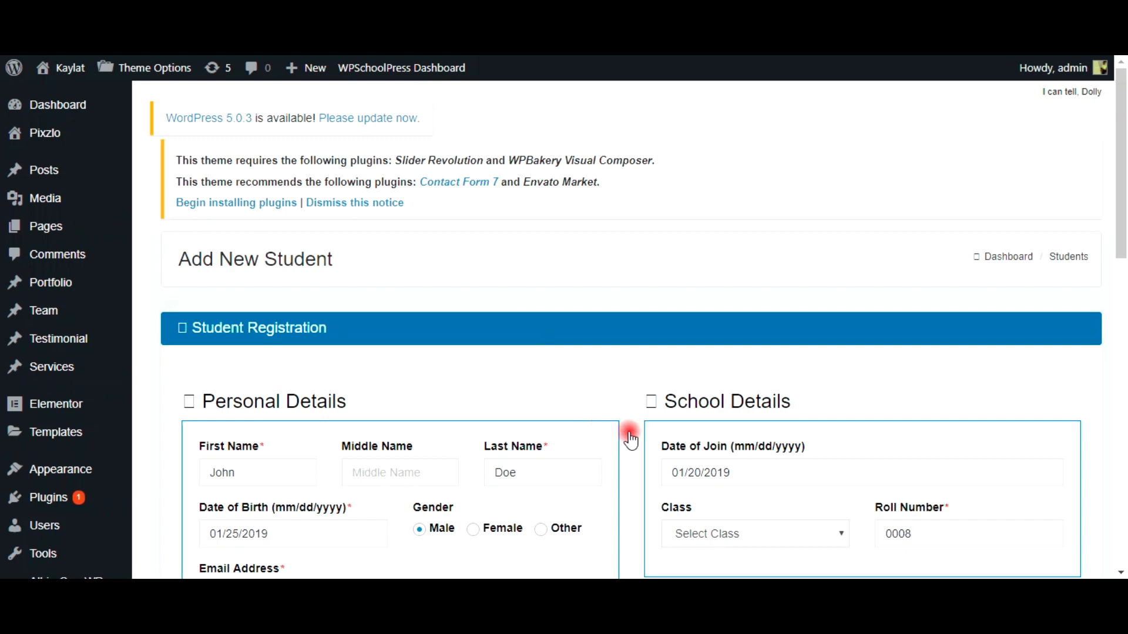
Step: Scroll up and down through the form to review the student and parent details
{"action": "scroll", "coordinate": [135, 470], "scroll_direction": "down", "scroll_amount": 12}
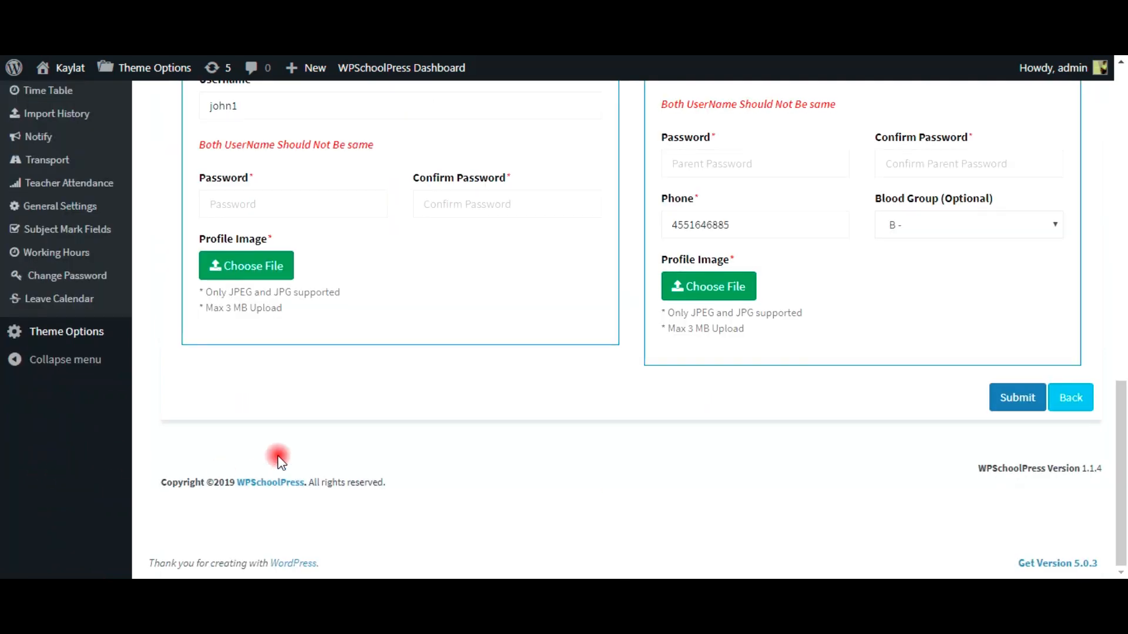
{"action": "scroll", "coordinate": [279, 458], "scroll_direction": "up", "scroll_amount": 2}
{"action": "scroll", "coordinate": [281, 461], "scroll_direction": "up", "scroll_amount": 2}
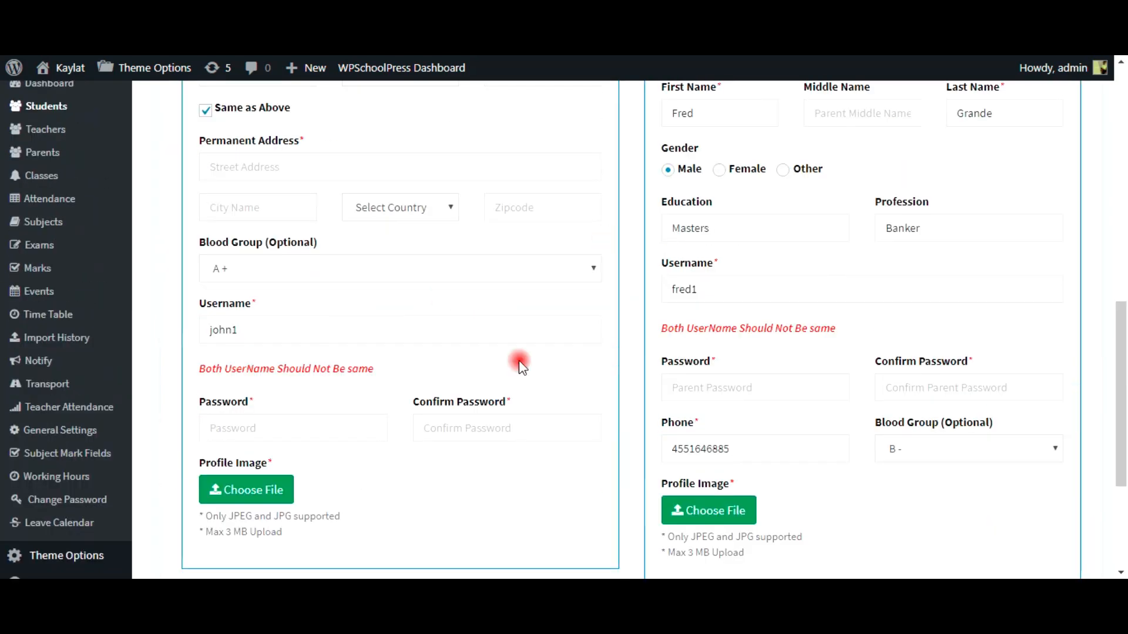
{"action": "scroll", "coordinate": [370, 285], "scroll_direction": "up", "scroll_amount": 2}
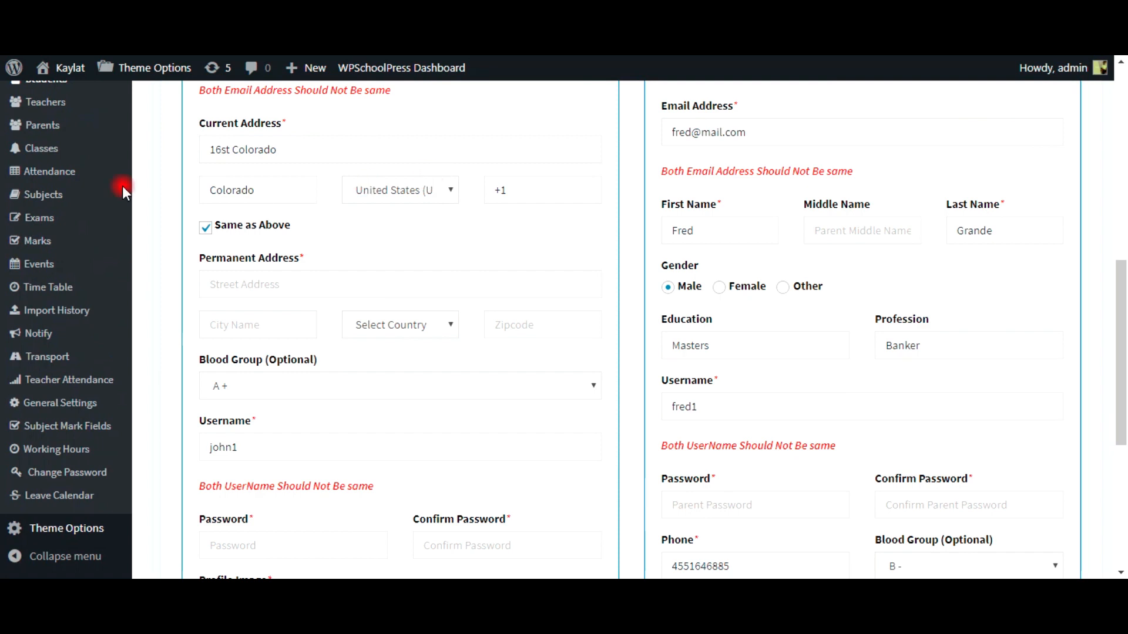
{"action": "scroll", "coordinate": [529, 245], "scroll_direction": "down", "scroll_amount": 6}
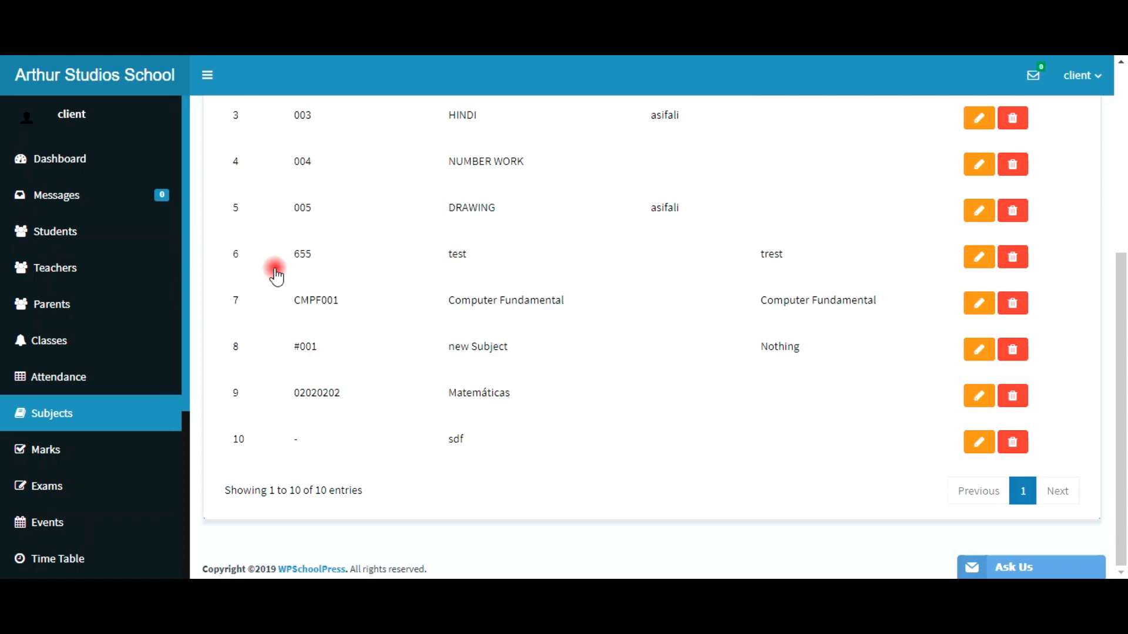
{"action": "scroll", "coordinate": [558, 435], "scroll_direction": "up", "scroll_amount": 5}
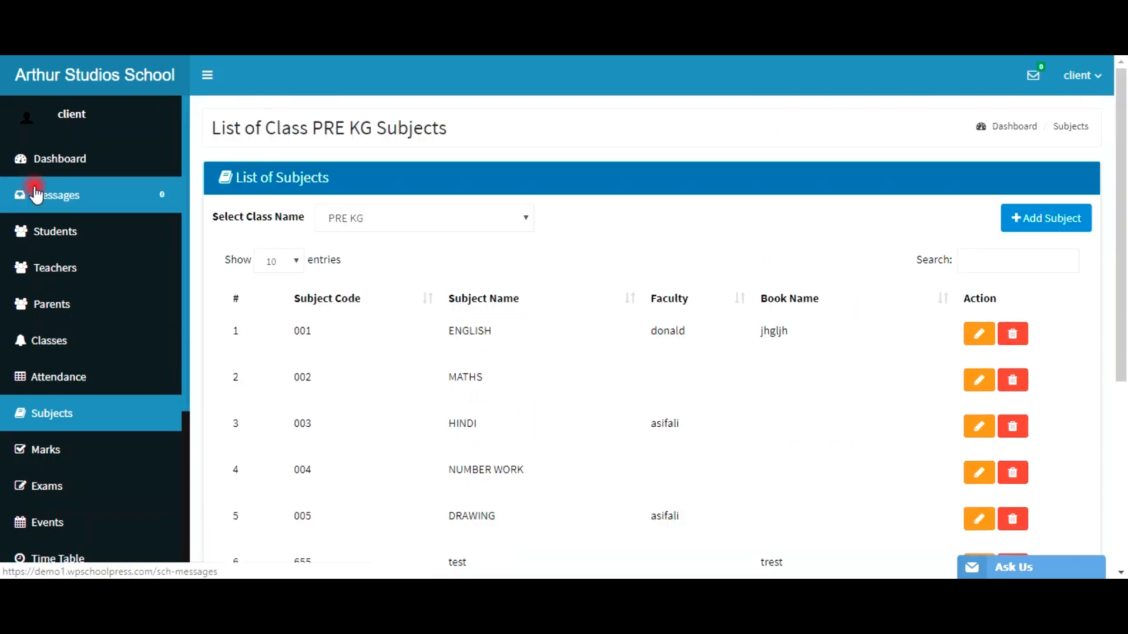
{"action": "left_click", "coordinate": [113, 193]}
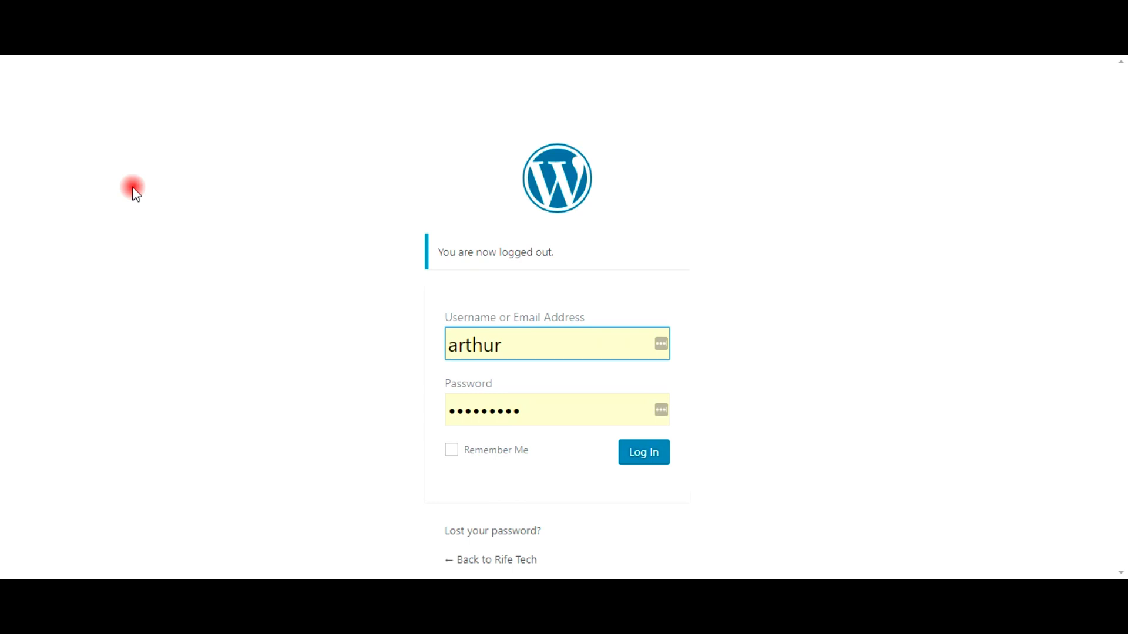
Step: Log in to the Rife Tech site's admin using the saved credentials
{"action": "left_click", "coordinate": [133, 188]}
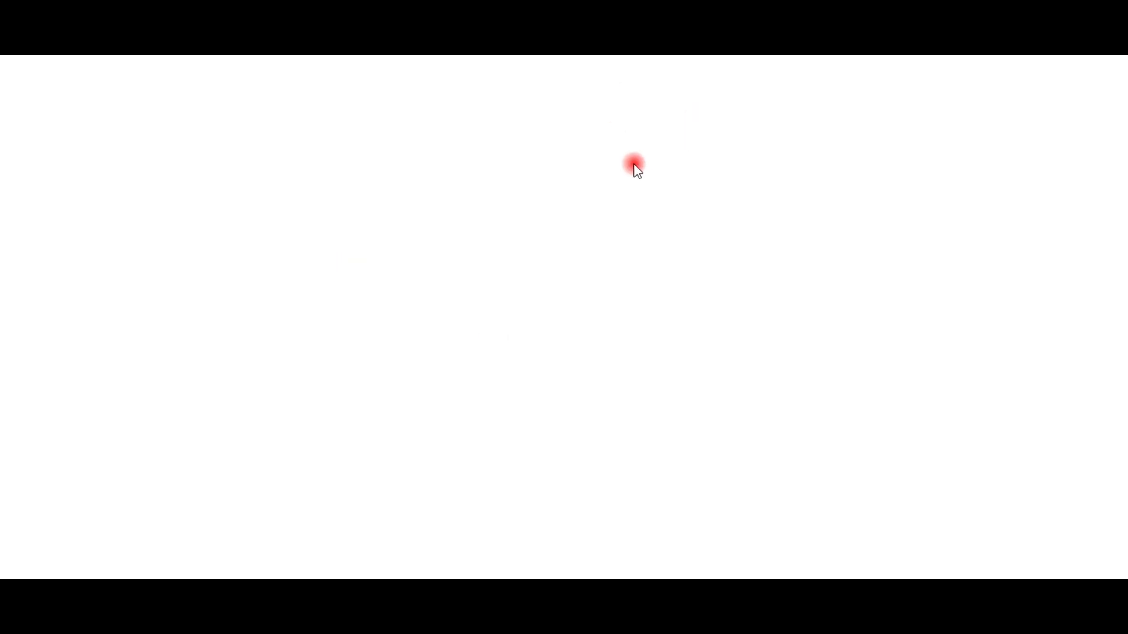
{"action": "left_click", "coordinate": [196, 425]}
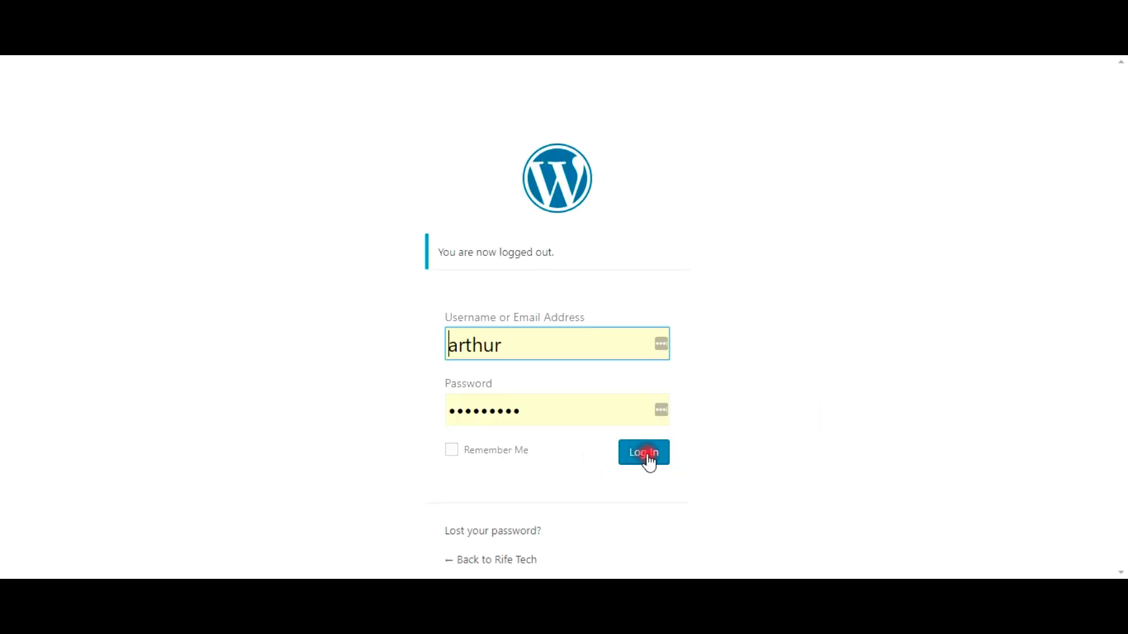
{"action": "left_click", "coordinate": [647, 455]}
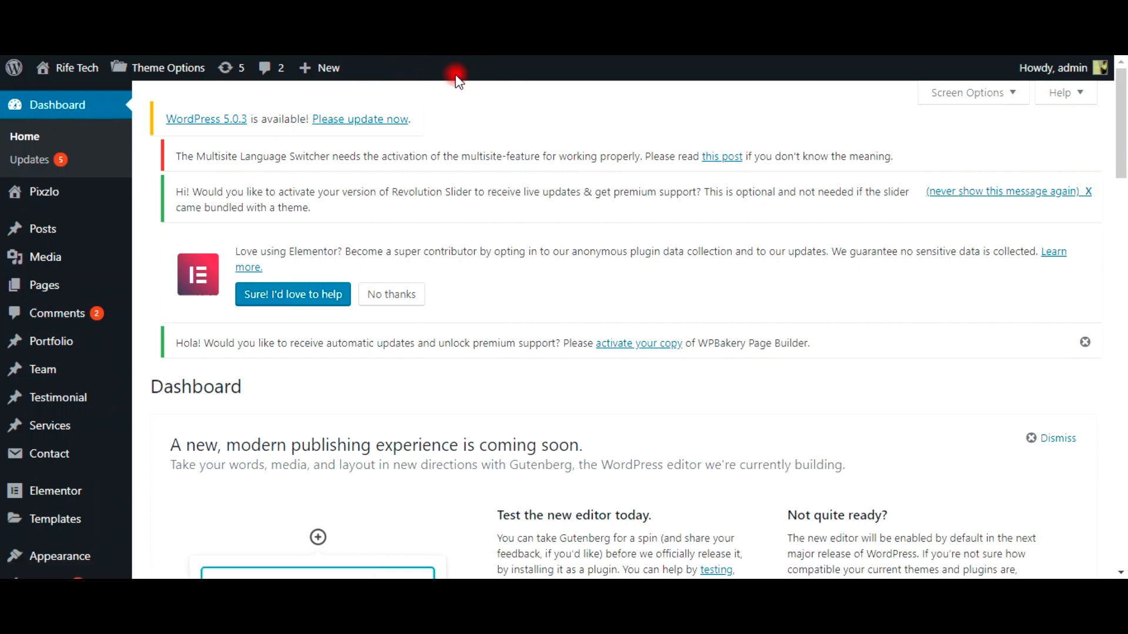
Step: Go to Plugins > Add New on the Rife Tech site and view the featured plugins list
{"action": "scroll", "coordinate": [472, 156], "scroll_direction": "down", "scroll_amount": 1}
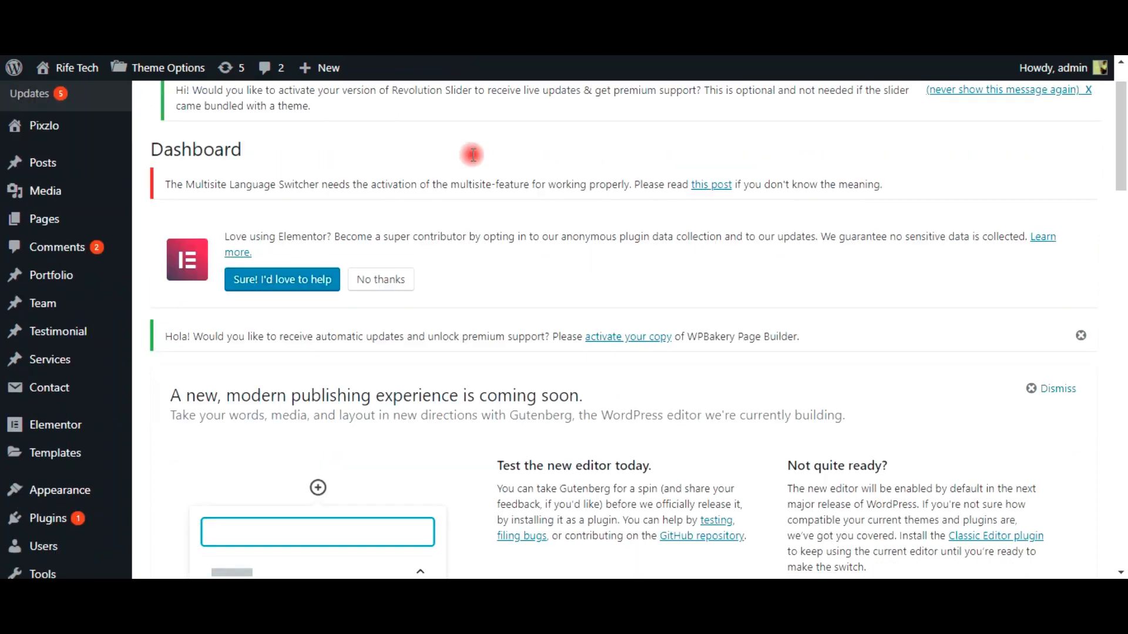
{"action": "scroll", "coordinate": [473, 156], "scroll_direction": "down", "scroll_amount": 4}
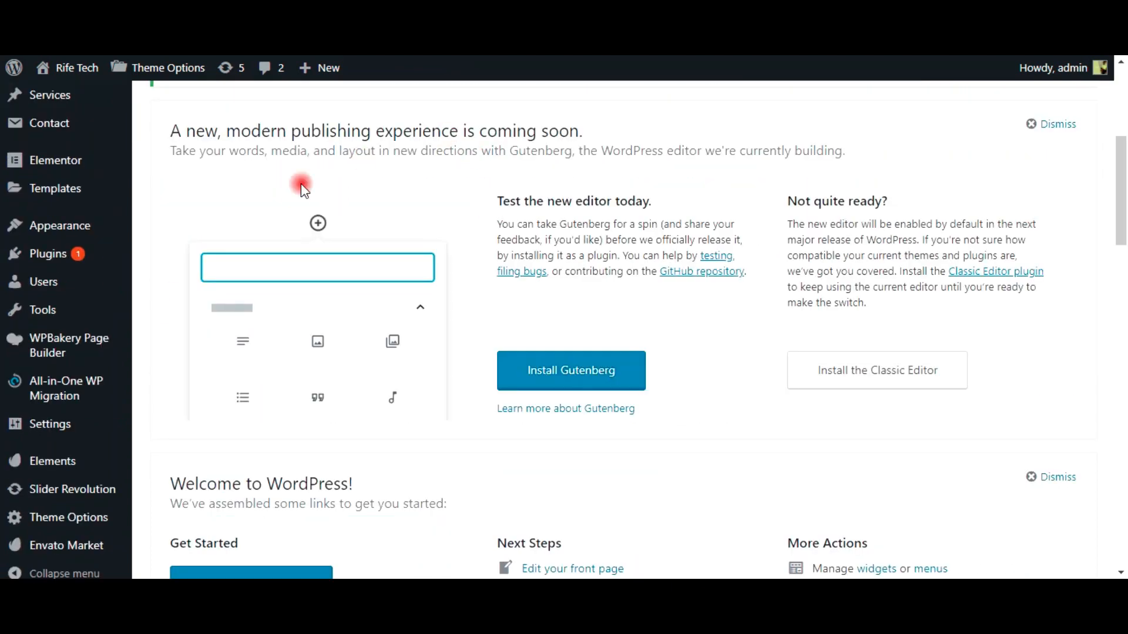
{"action": "mouse_move", "coordinate": [85, 259]}
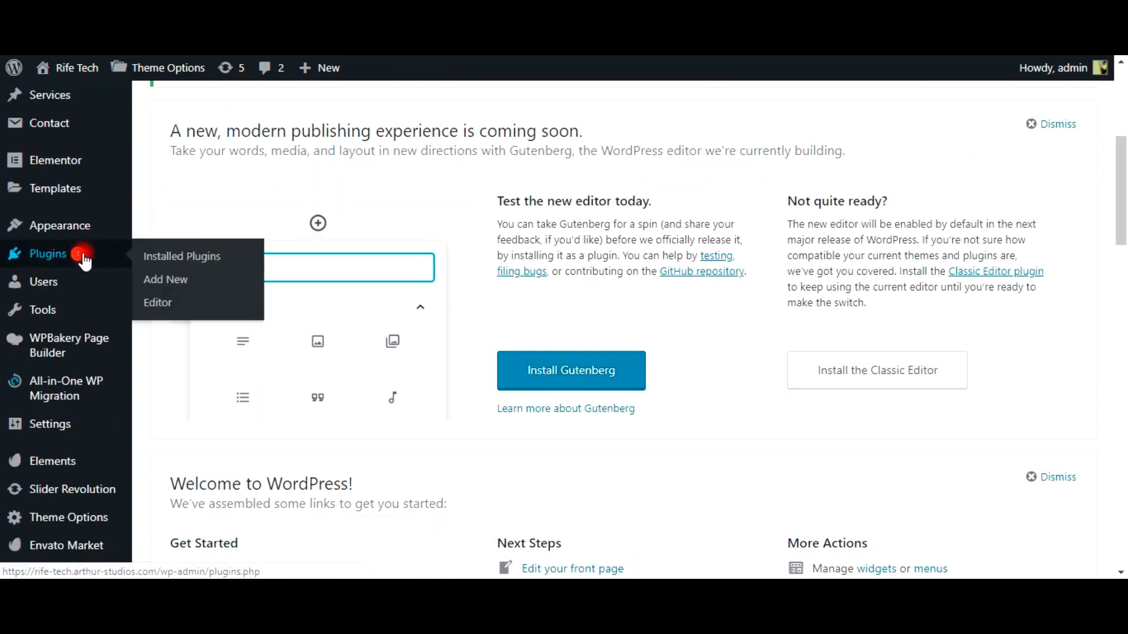
{"action": "left_click", "coordinate": [178, 285]}
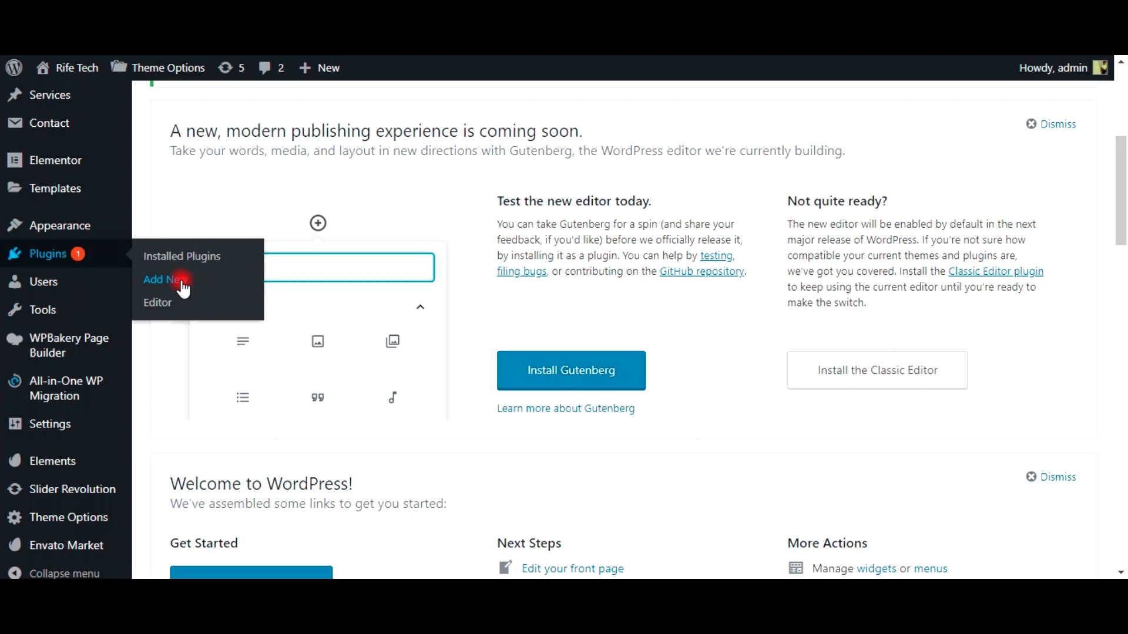
{"action": "left_click", "coordinate": [182, 280]}
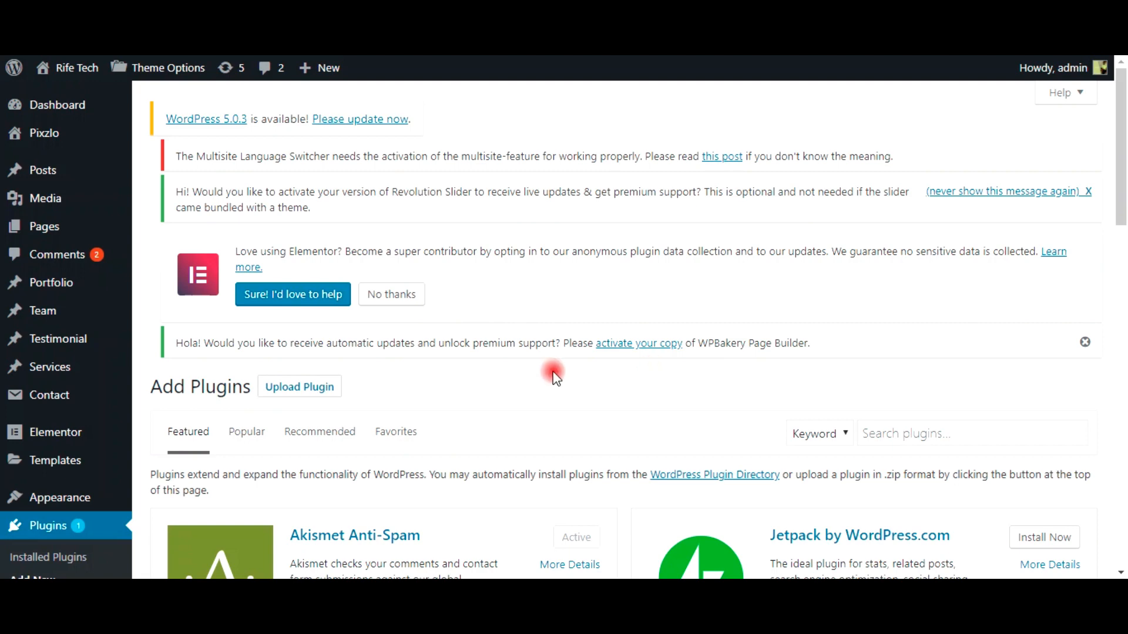
{"action": "scroll", "coordinate": [589, 360], "scroll_direction": "down", "scroll_amount": 2}
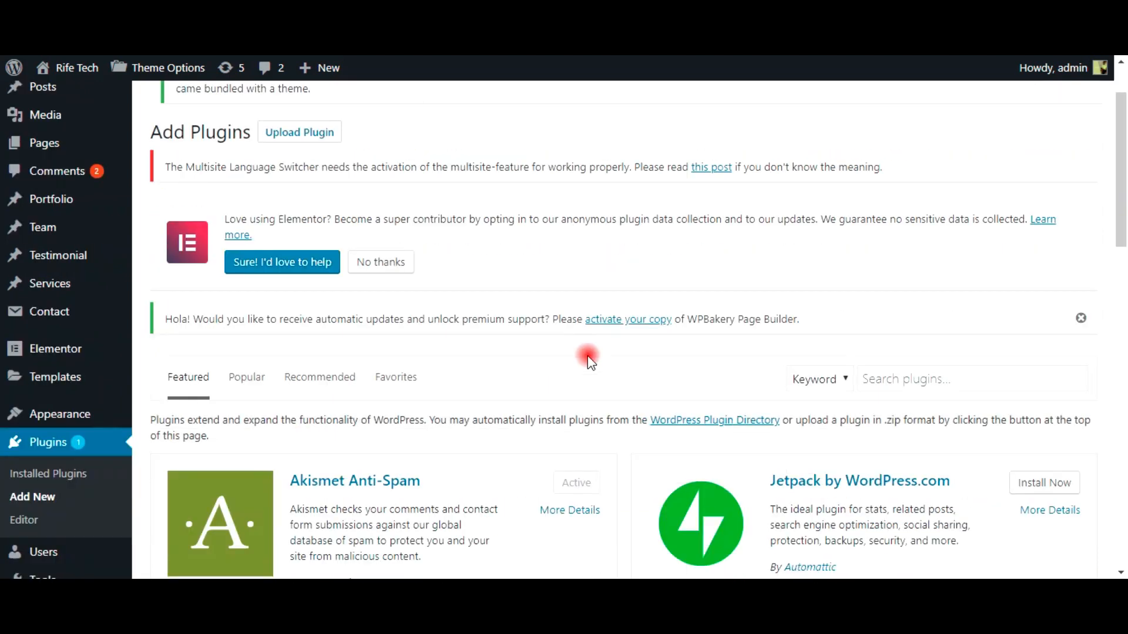
{"action": "scroll", "coordinate": [587, 358], "scroll_direction": "down", "scroll_amount": 5}
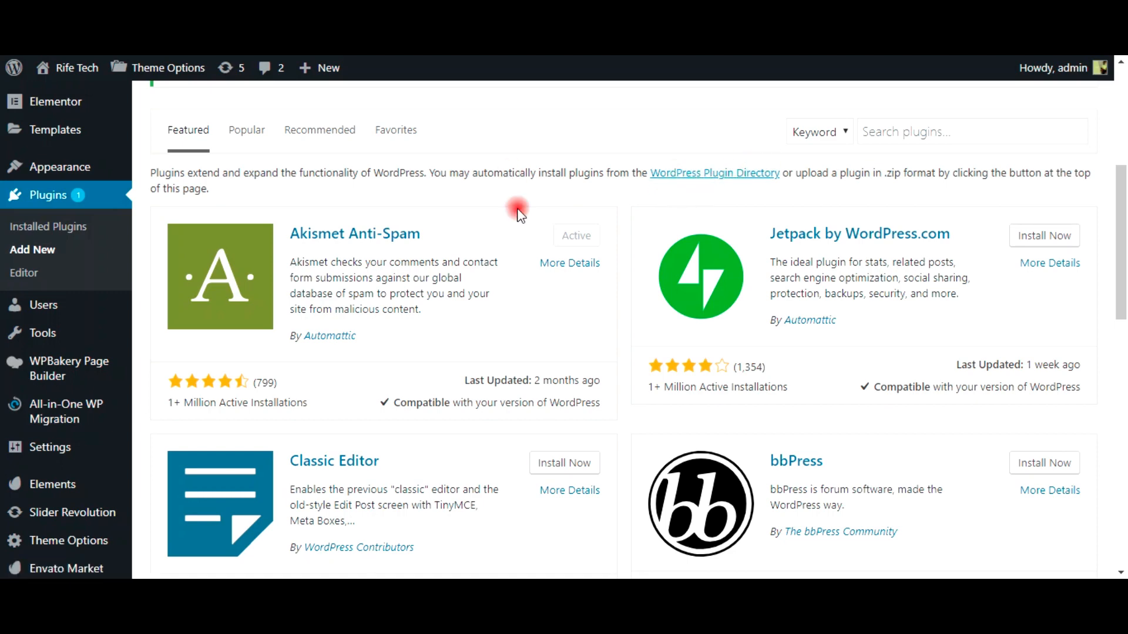
{"action": "scroll", "coordinate": [519, 214], "scroll_direction": "up", "scroll_amount": 5}
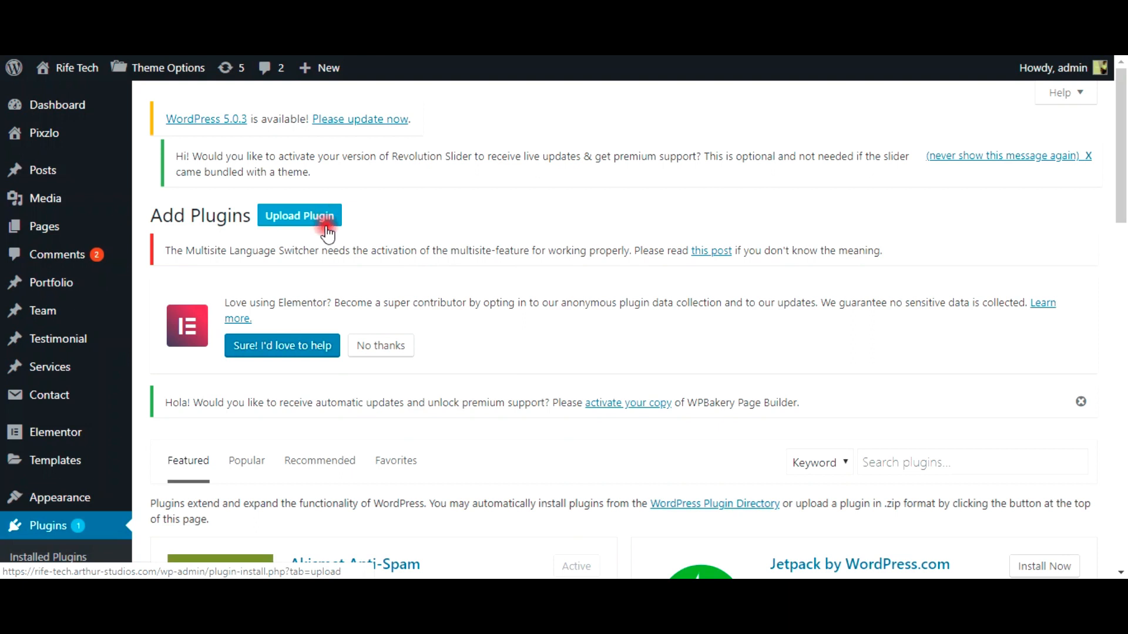
Step: Start a plugin zip upload and browse to the C:\xampp\htdocs folder
{"action": "left_click", "coordinate": [304, 217]}
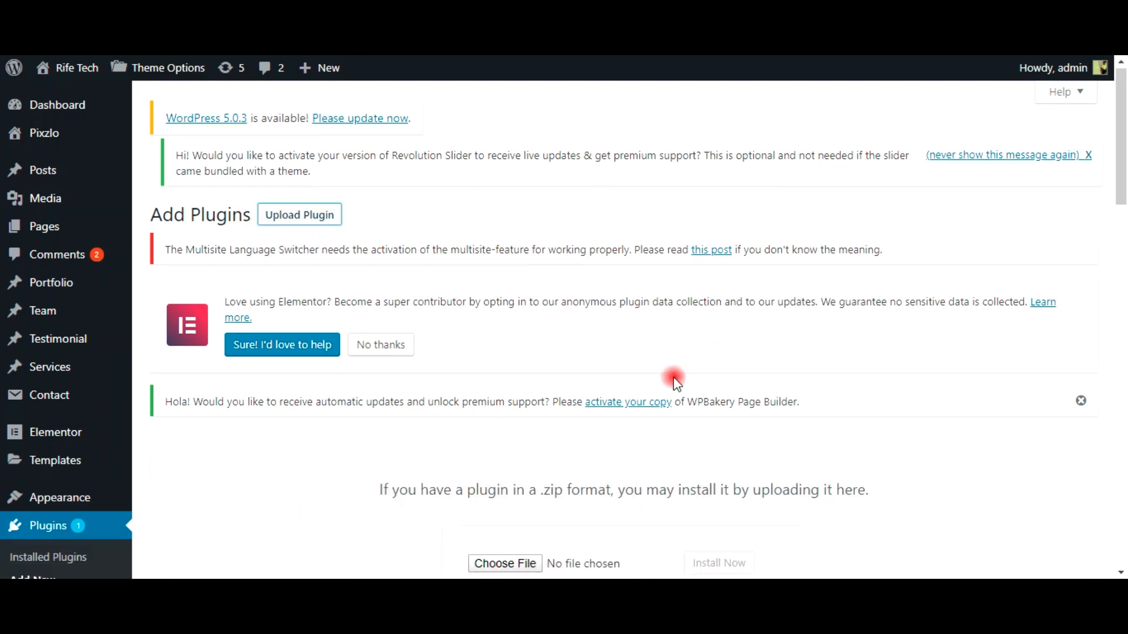
{"action": "scroll", "coordinate": [675, 379], "scroll_direction": "down", "scroll_amount": 1}
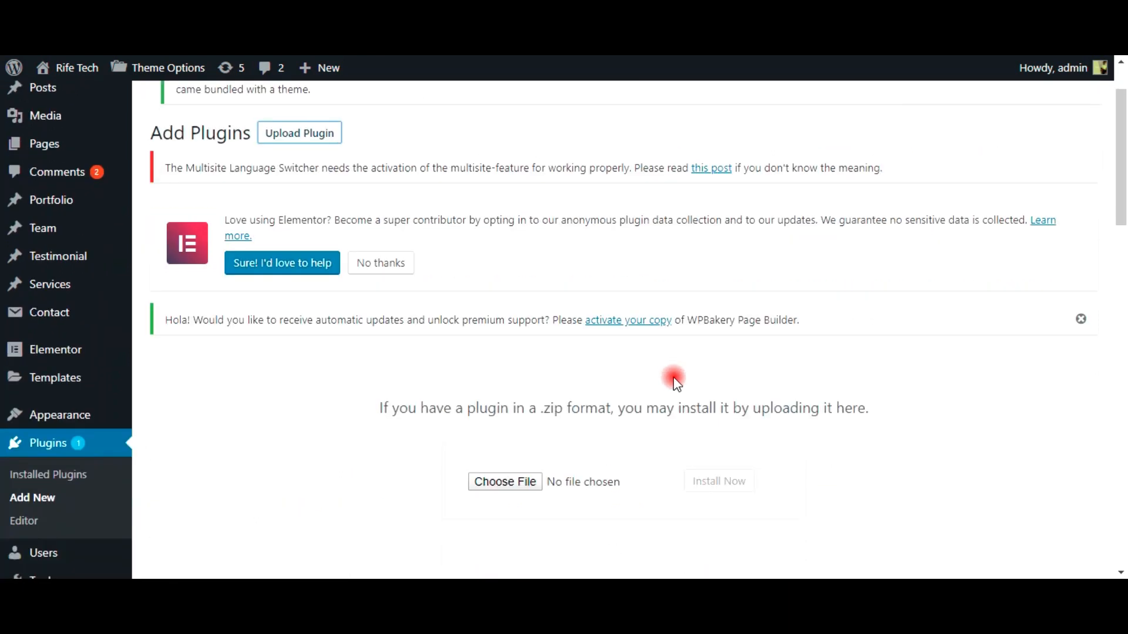
{"action": "left_click", "coordinate": [506, 485]}
{"action": "left_click", "coordinate": [88, 273]}
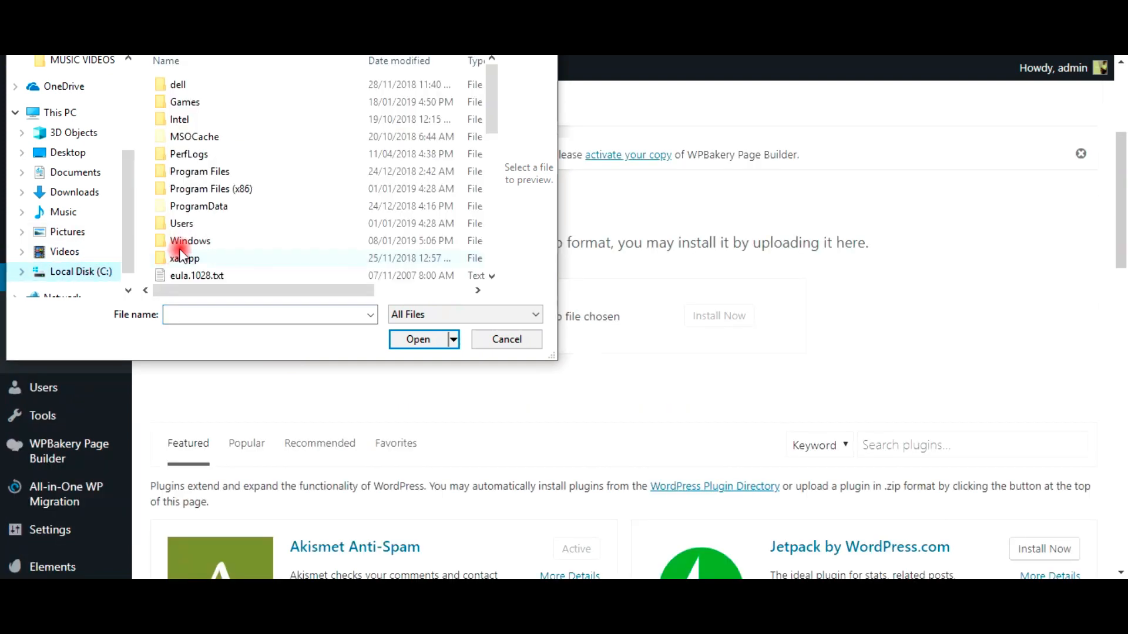
{"action": "double_click", "coordinate": [199, 259]}
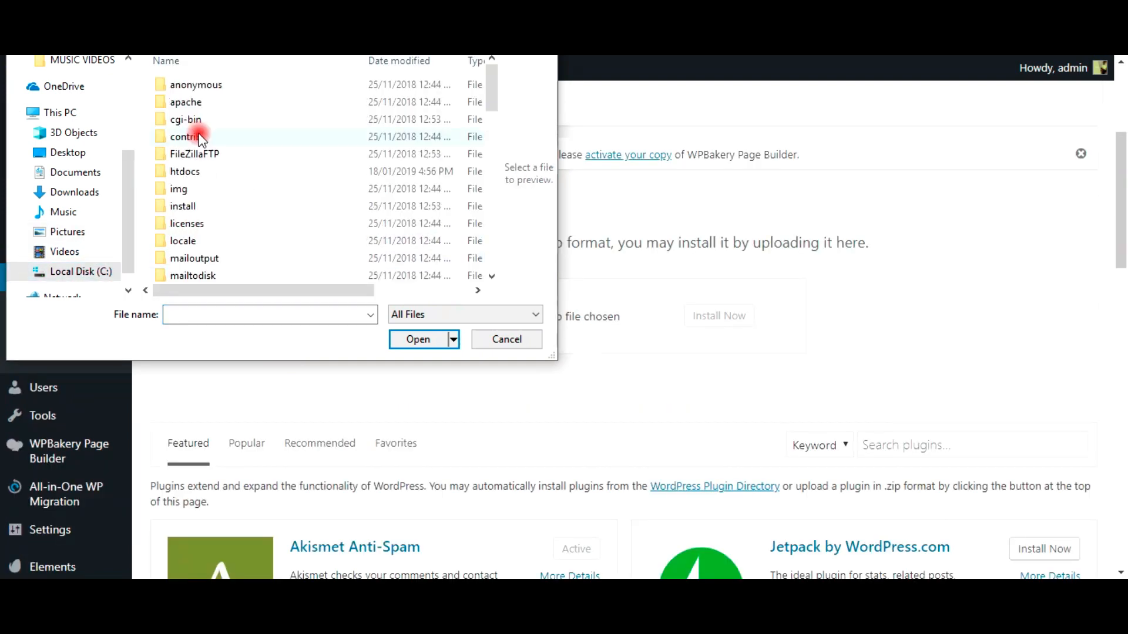
{"action": "double_click", "coordinate": [202, 172]}
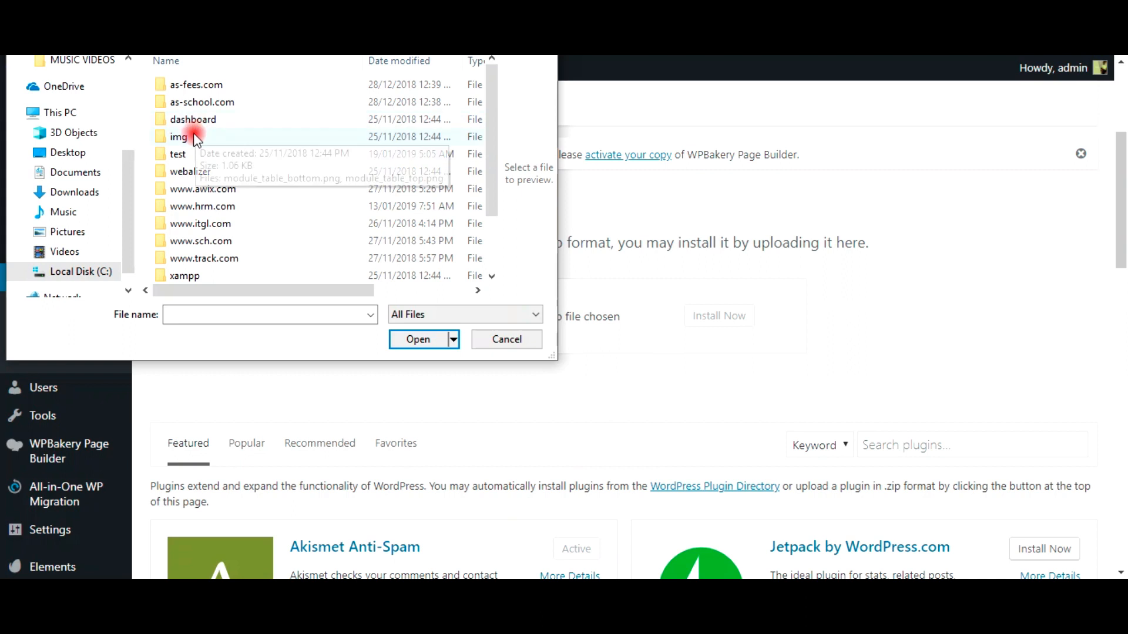
Step: Choose arthurschoolpress.zip from test/wp-content/plugins and install it
{"action": "left_click", "coordinate": [186, 152]}
{"action": "double_click", "coordinate": [188, 154]}
{"action": "double_click", "coordinate": [193, 103]}
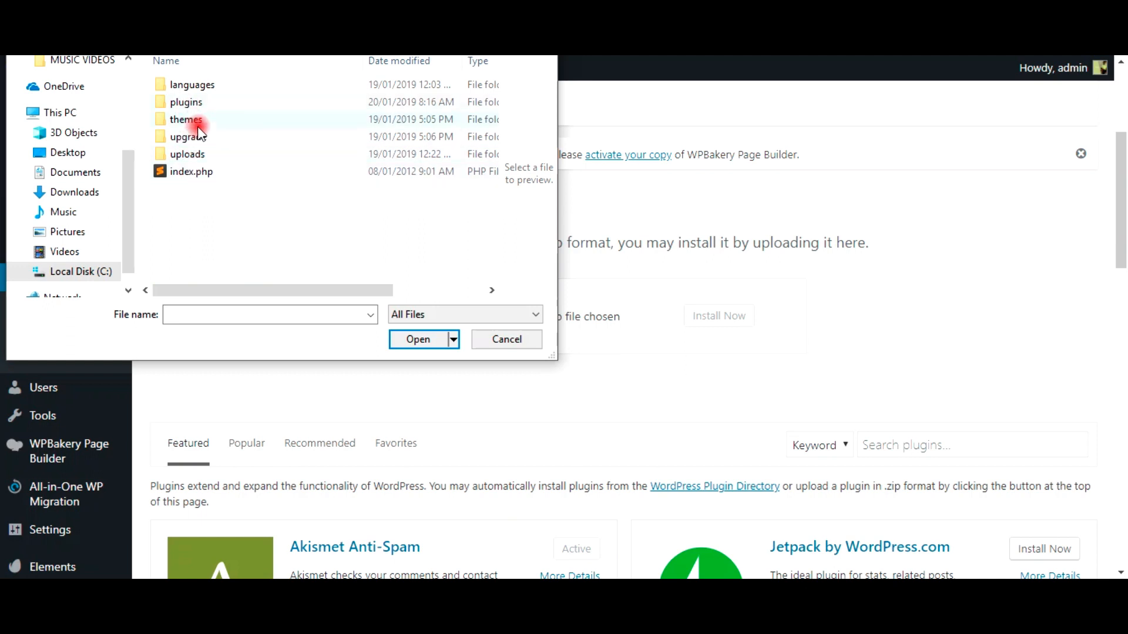
{"action": "double_click", "coordinate": [185, 103]}
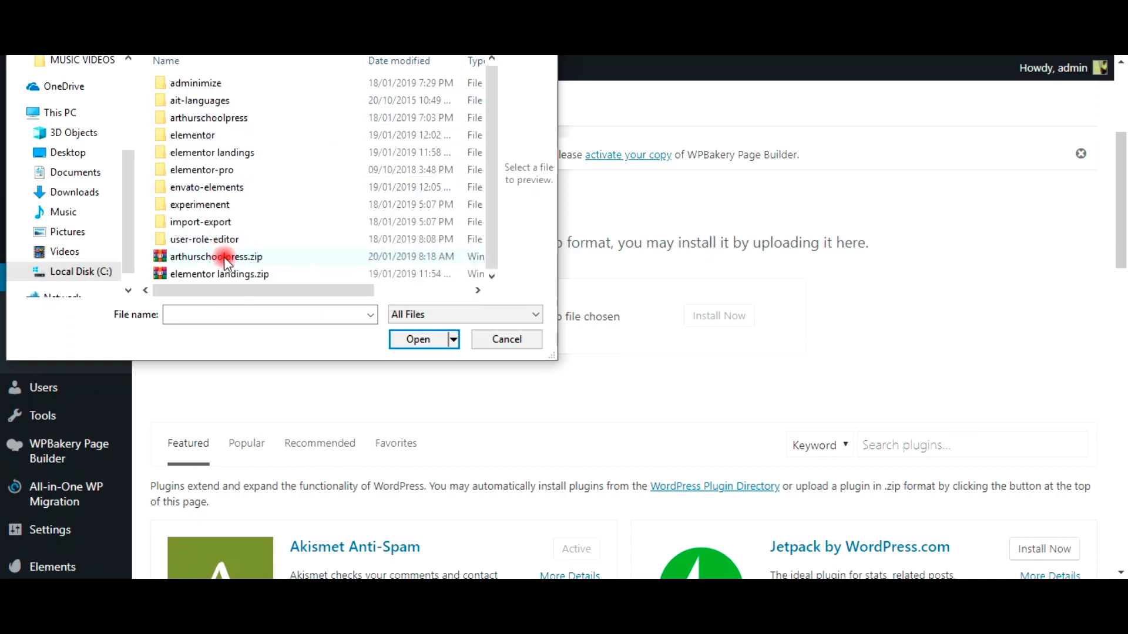
{"action": "left_click", "coordinate": [220, 258]}
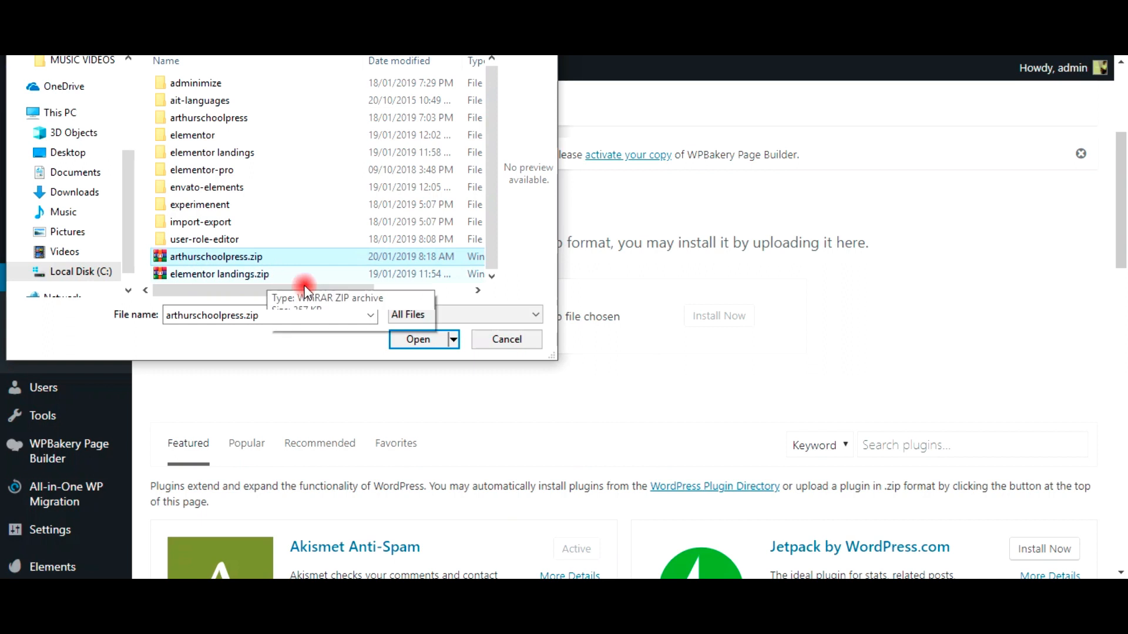
{"action": "left_click", "coordinate": [411, 341]}
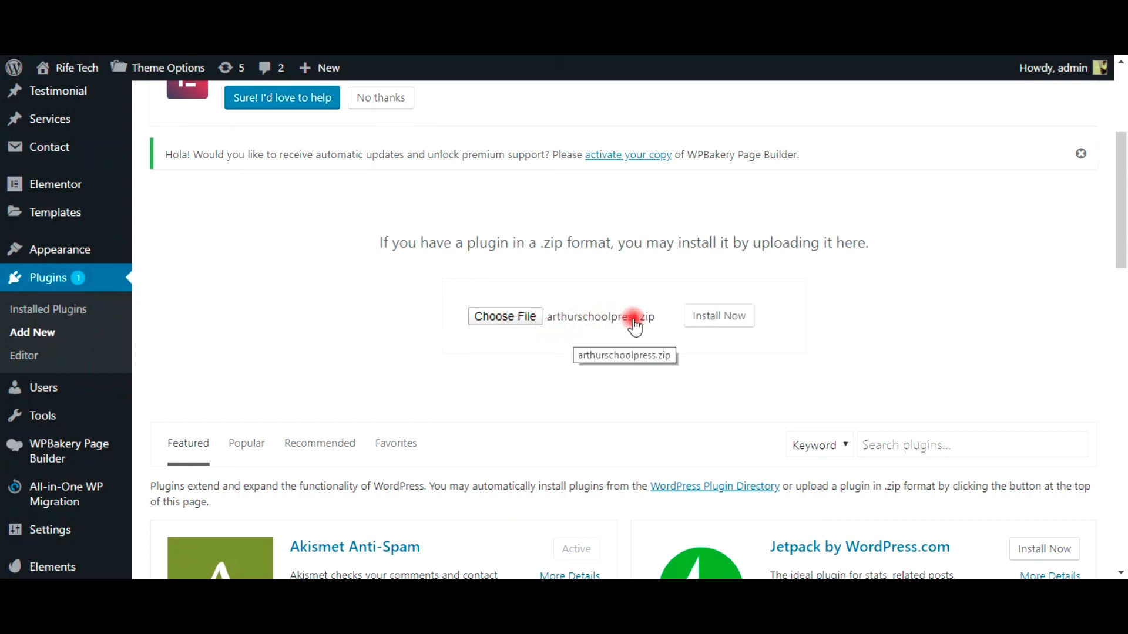
{"action": "left_click", "coordinate": [716, 319]}
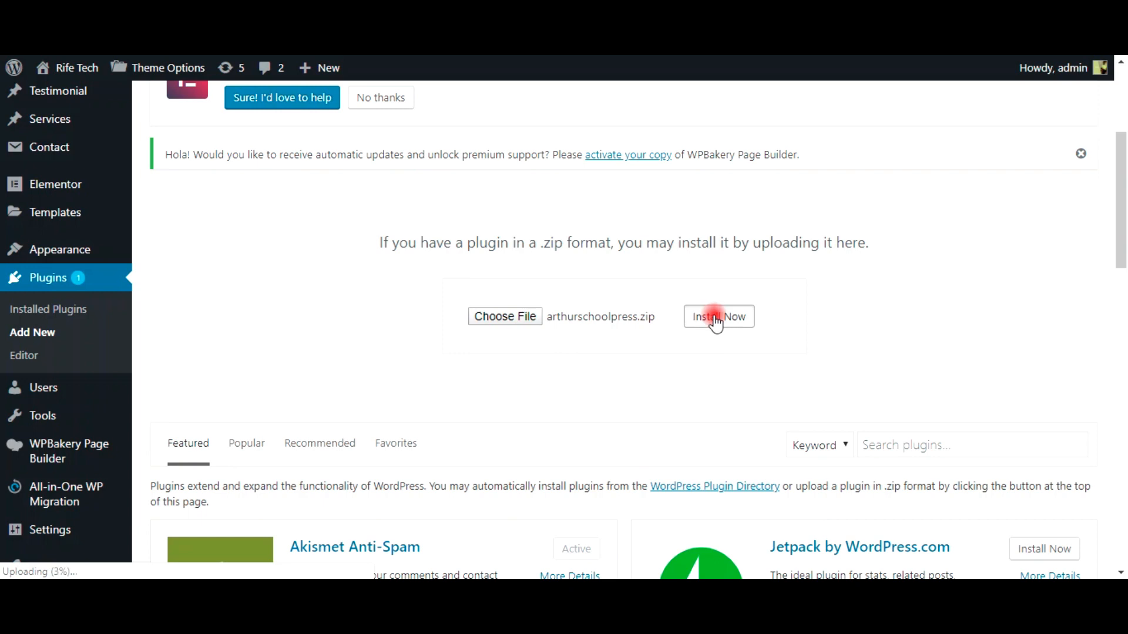
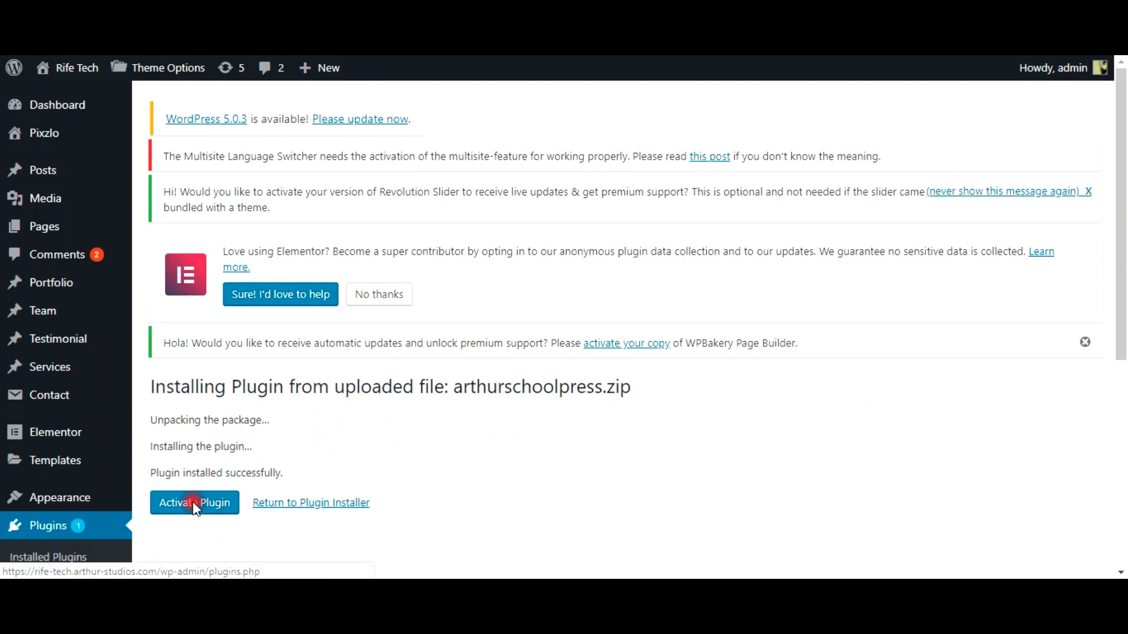
Step: Activate the newly installed ArthurSchoolPress plugin
{"action": "left_click", "coordinate": [193, 528]}
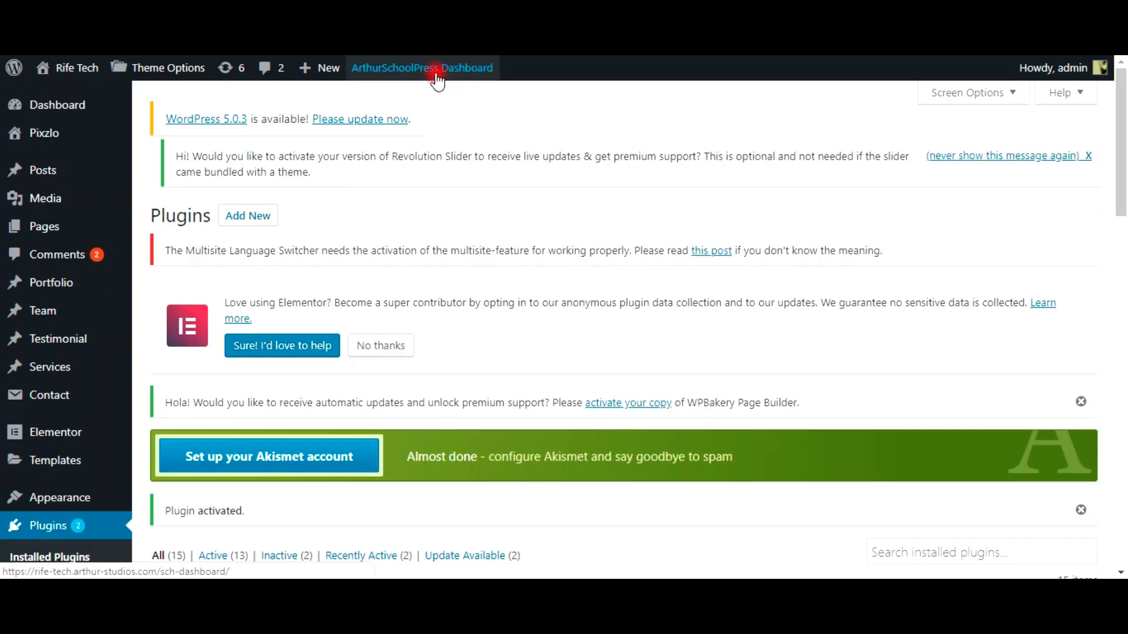
Step: Open the ArthurSchoolPress Dashboard from the admin bar and scroll down the student form
{"action": "left_click", "coordinate": [419, 82]}
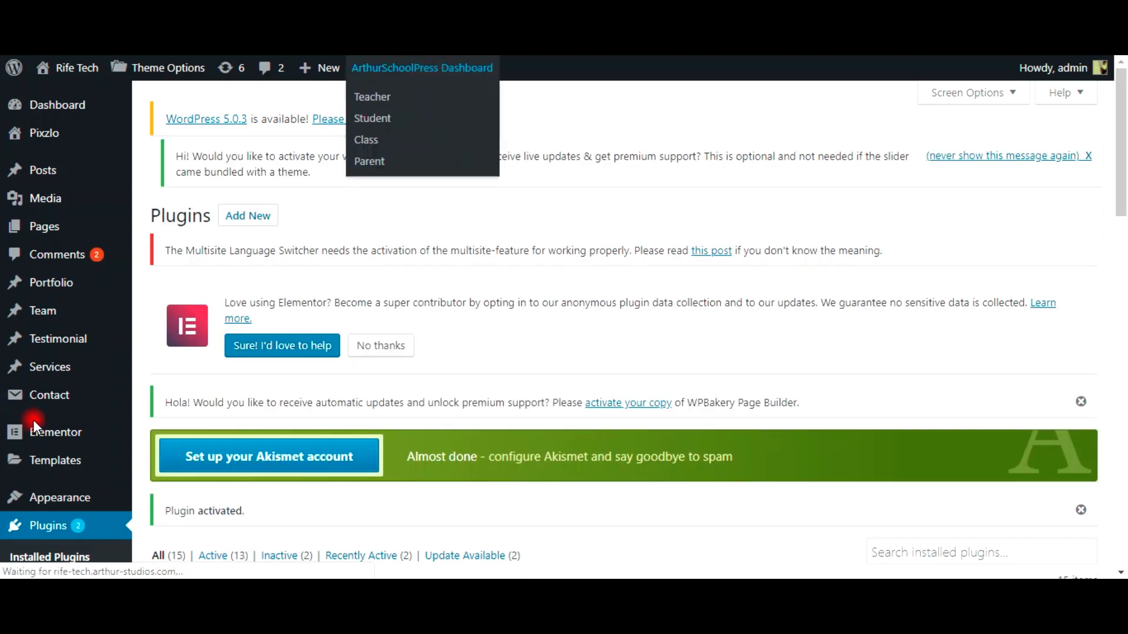
{"action": "scroll", "coordinate": [23, 445], "scroll_direction": "down", "scroll_amount": 6}
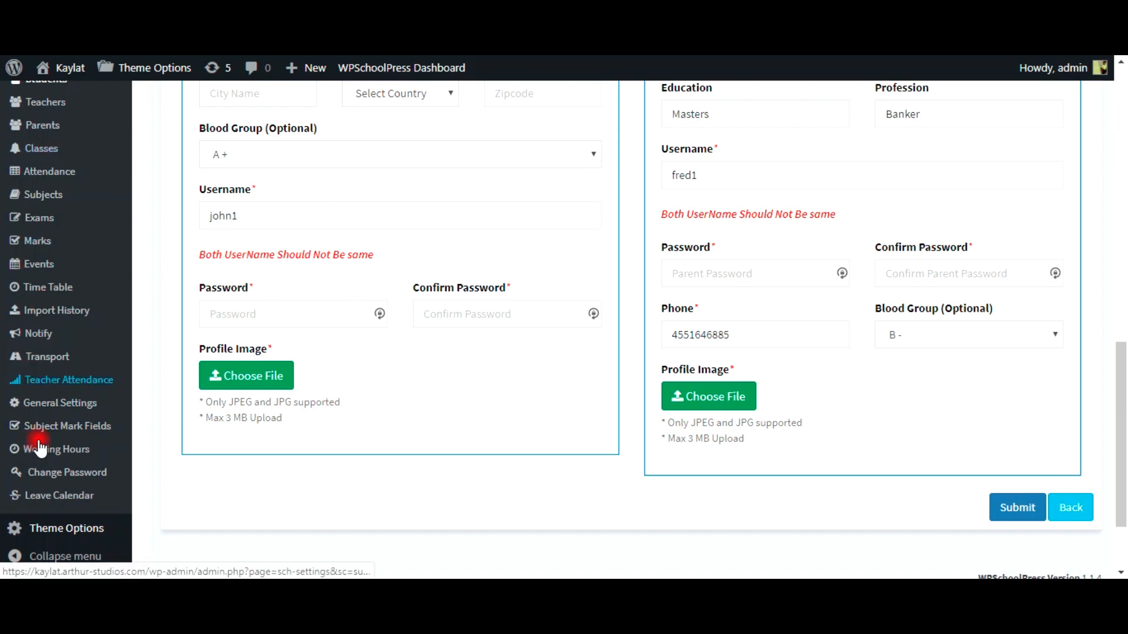
Step: Scroll through the Add New Student form to review the student's and parent's details
{"action": "scroll", "coordinate": [438, 309], "scroll_direction": "up", "scroll_amount": 7}
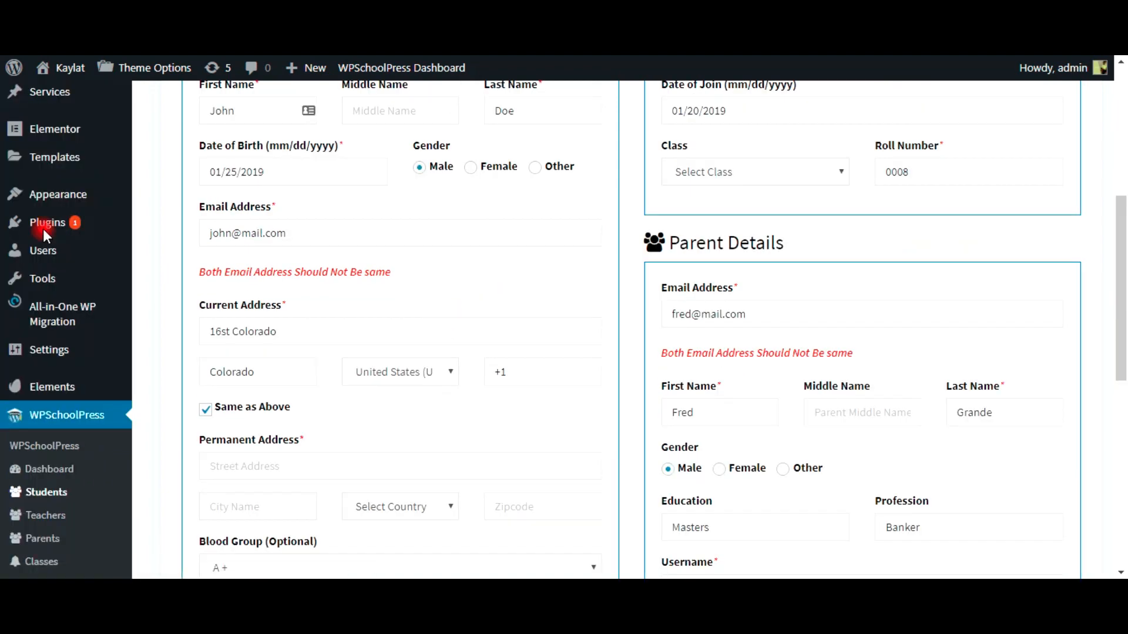
{"action": "scroll", "coordinate": [495, 421], "scroll_direction": "up", "scroll_amount": 6}
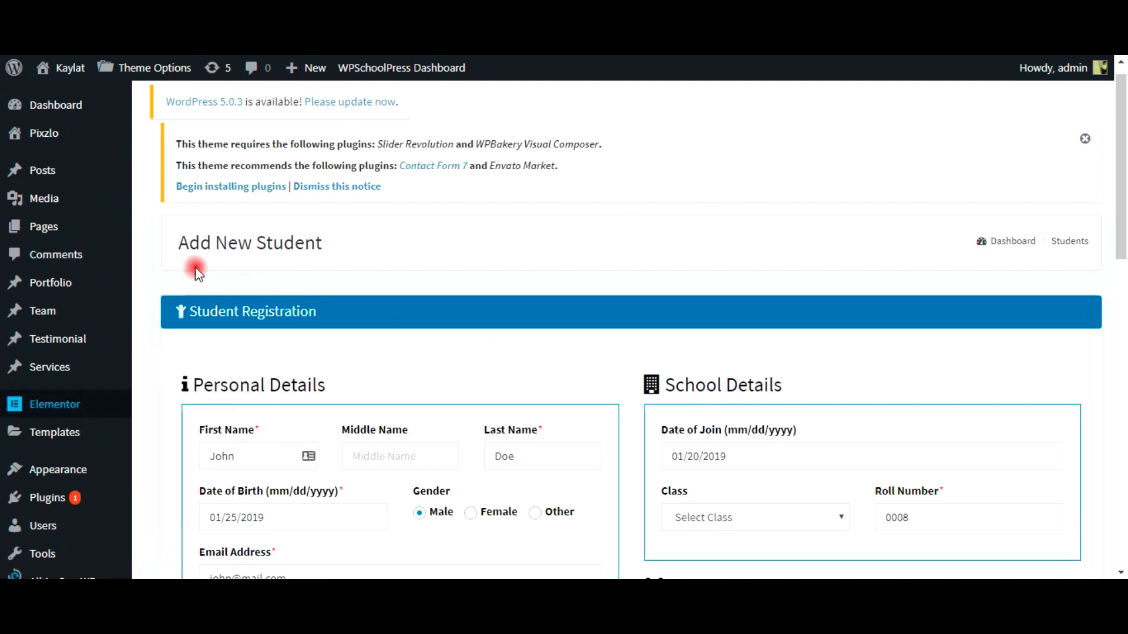
{"action": "scroll", "coordinate": [605, 484], "scroll_direction": "down", "scroll_amount": 15}
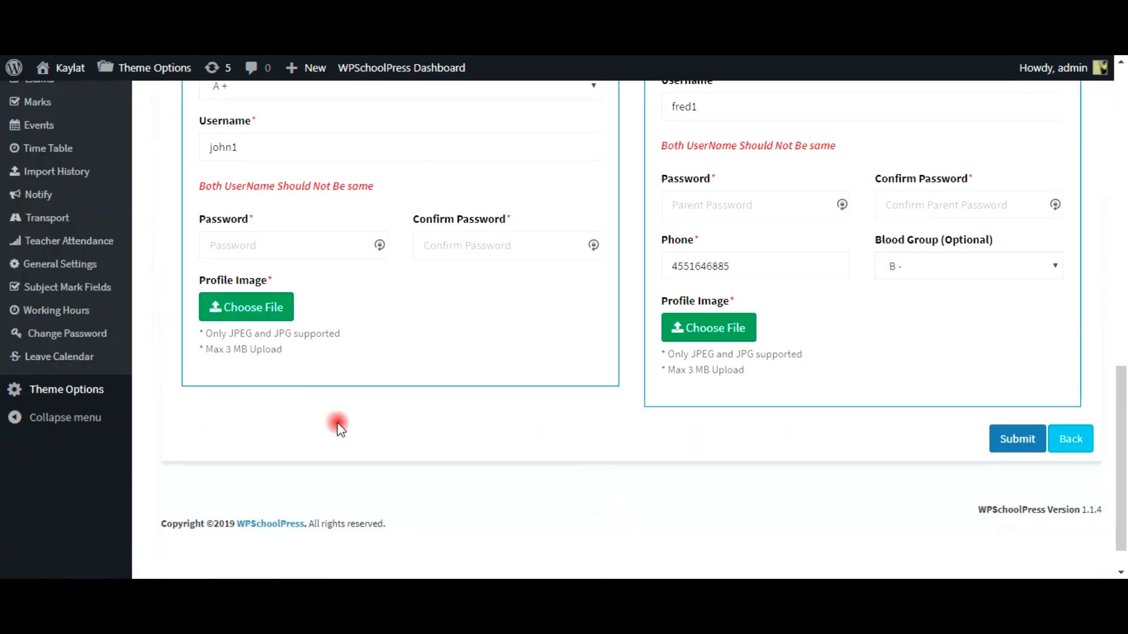
{"action": "scroll", "coordinate": [564, 478], "scroll_direction": "down", "scroll_amount": 1}
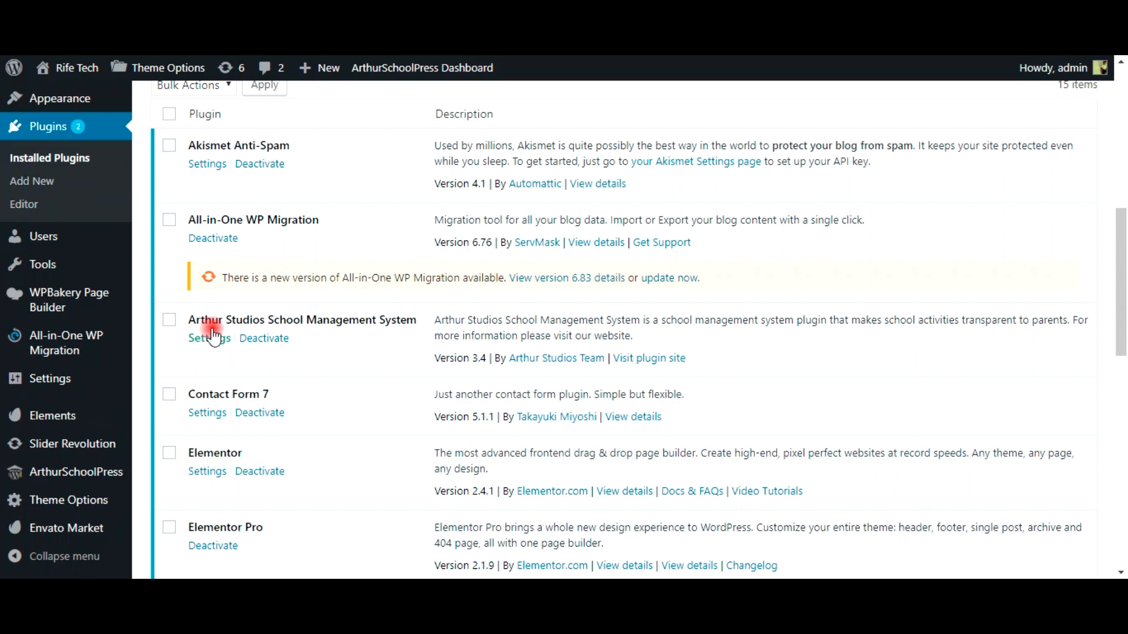
Step: Open the ArthurSchoolPress Dashboard in a new tab and switch to it, showing 0 students, teachers, parents and classes
{"action": "left_click", "coordinate": [211, 338]}
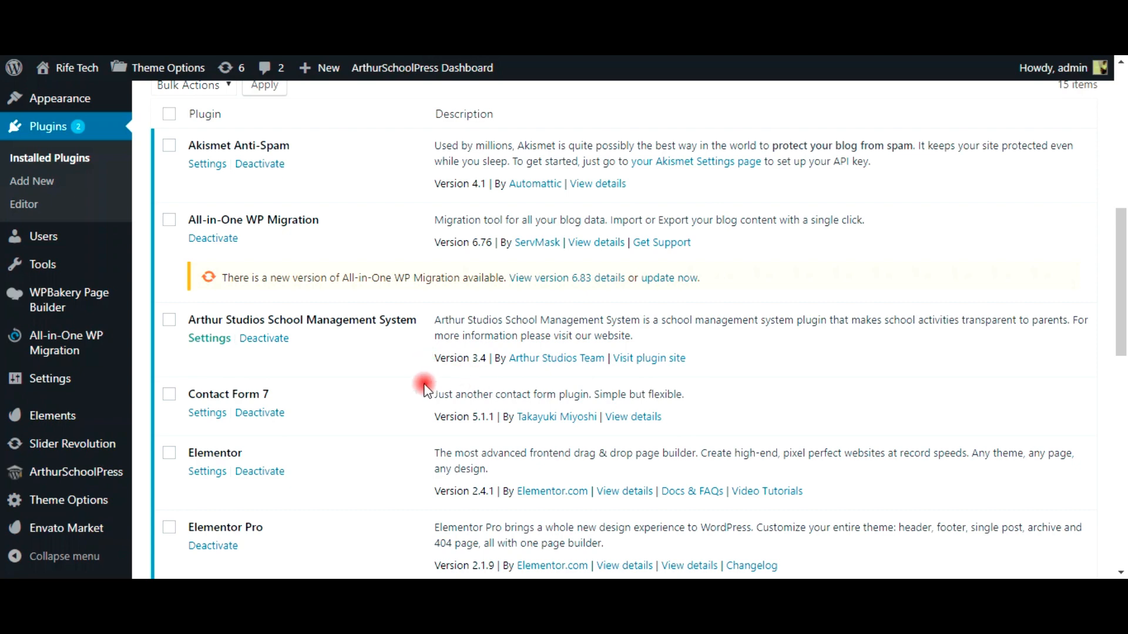
{"action": "scroll", "coordinate": [485, 392], "scroll_direction": "up", "scroll_amount": 8}
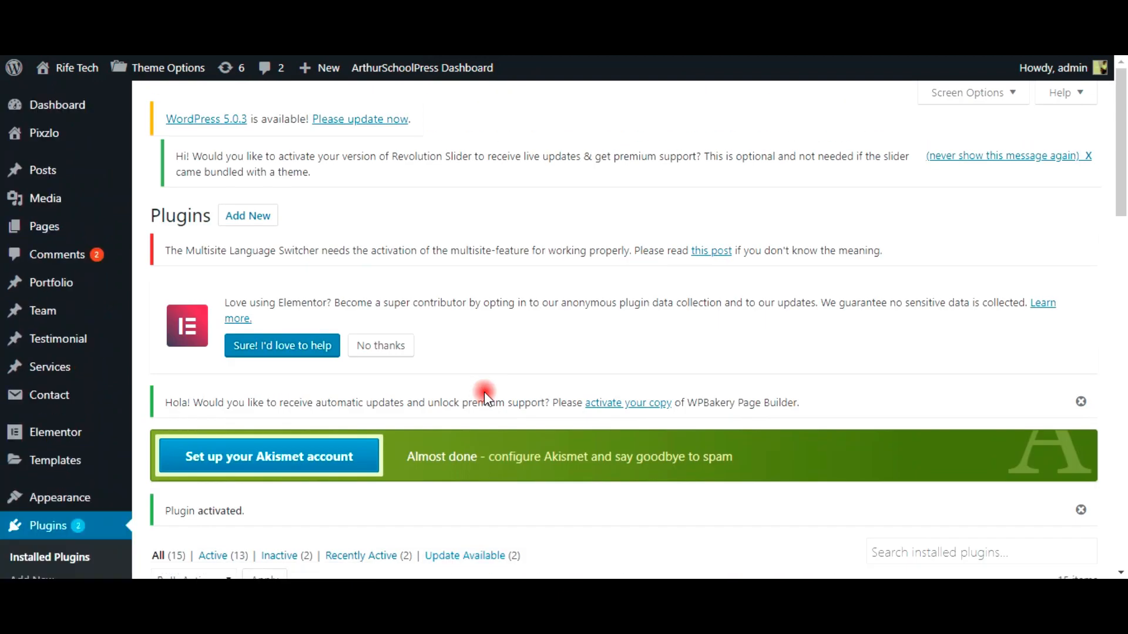
{"action": "mouse_move", "coordinate": [424, 75]}
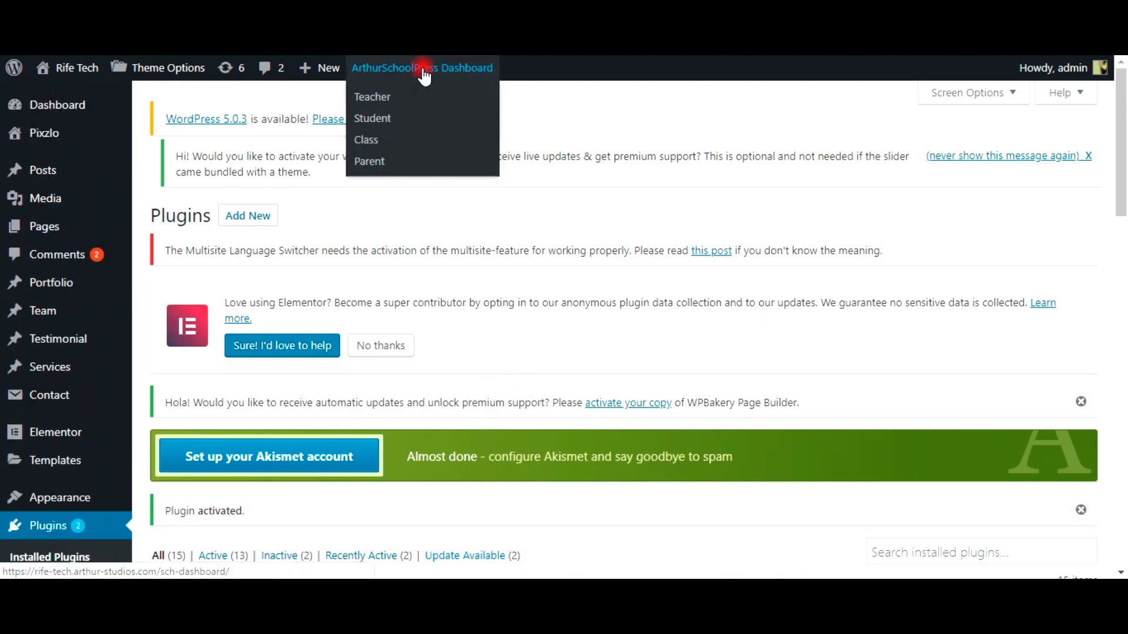
{"action": "right_click", "coordinate": [423, 73]}
{"action": "left_click", "coordinate": [432, 79]}
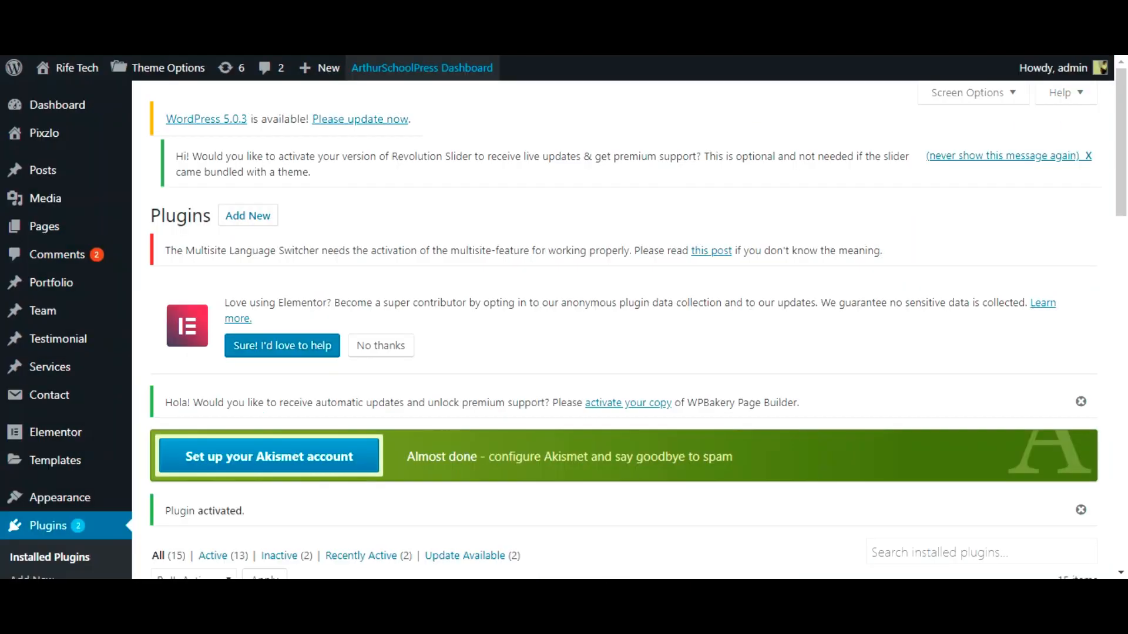
{"action": "mouse_move", "coordinate": [411, 71]}
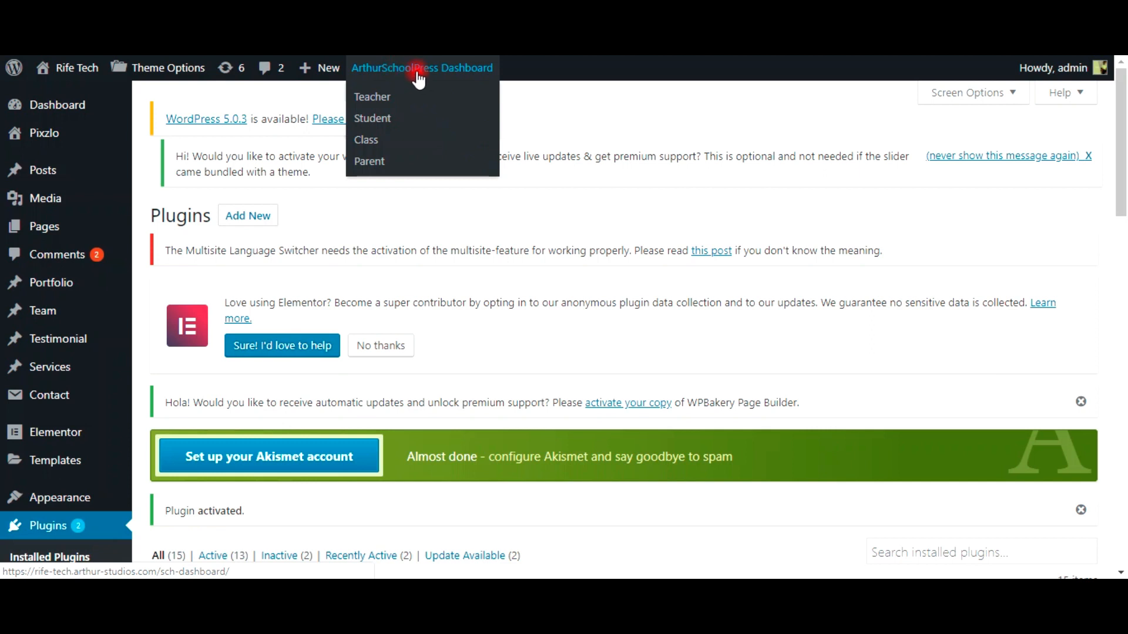
{"action": "right_click", "coordinate": [446, 75]}
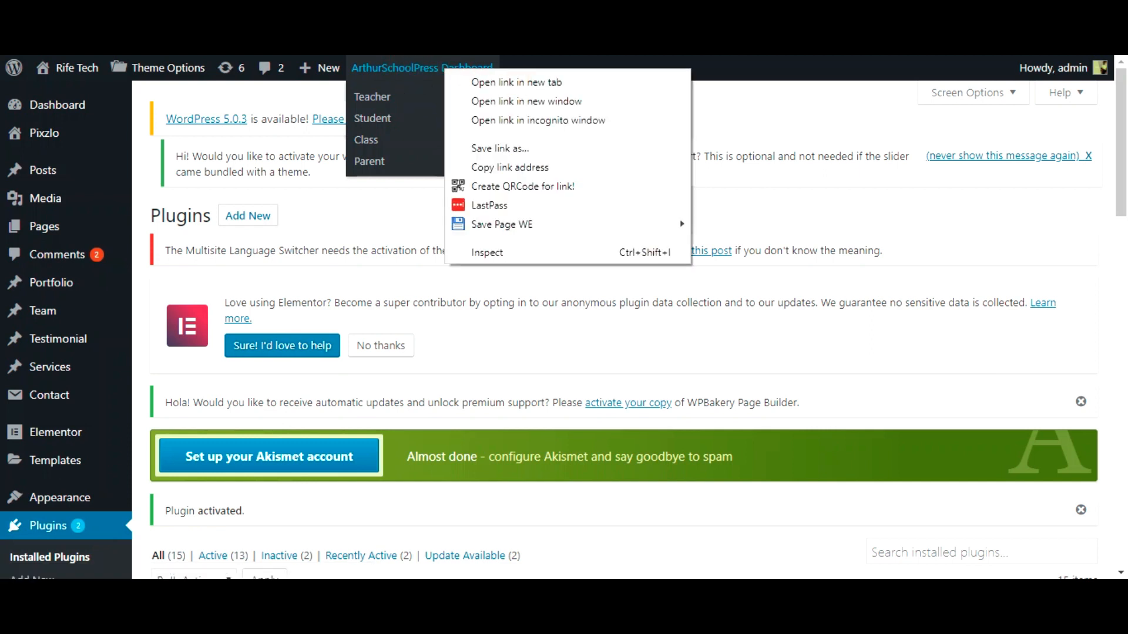
{"action": "left_click", "coordinate": [486, 78]}
{"action": "key", "text": "ctrl+Tab"}
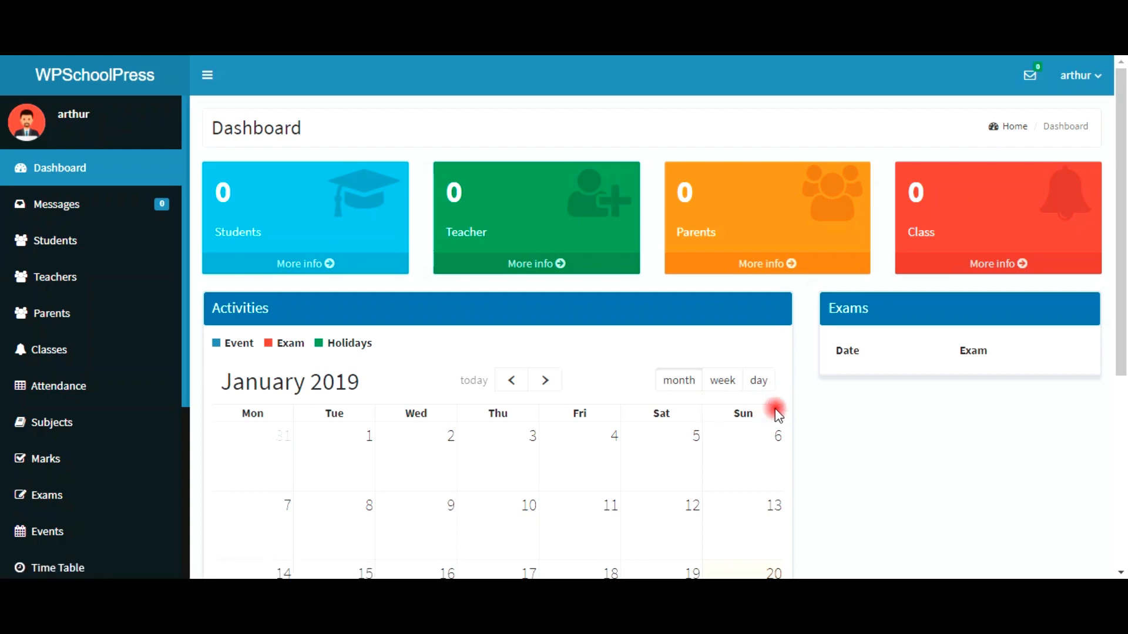
Step: Go to the empty Teachers list and open the New Teacher Entry form
{"action": "scroll", "coordinate": [776, 353], "scroll_direction": "down", "scroll_amount": 1}
{"action": "scroll", "coordinate": [785, 305], "scroll_direction": "down", "scroll_amount": 5}
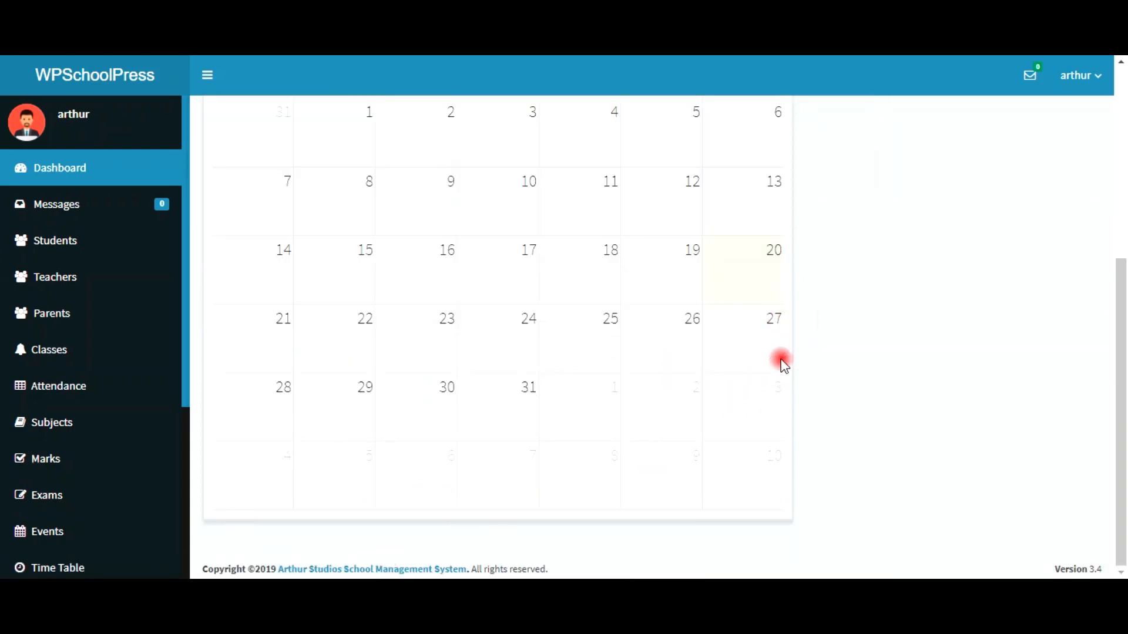
{"action": "scroll", "coordinate": [1028, 374], "scroll_direction": "up", "scroll_amount": 1}
{"action": "scroll", "coordinate": [1028, 374], "scroll_direction": "up", "scroll_amount": 4}
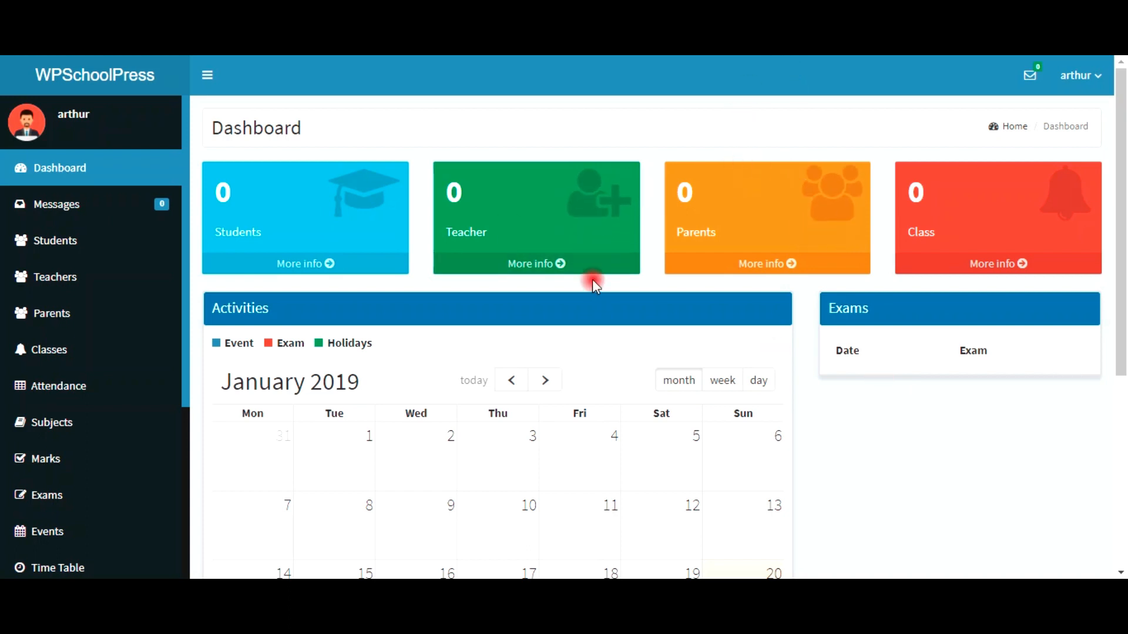
{"action": "left_click", "coordinate": [32, 274]}
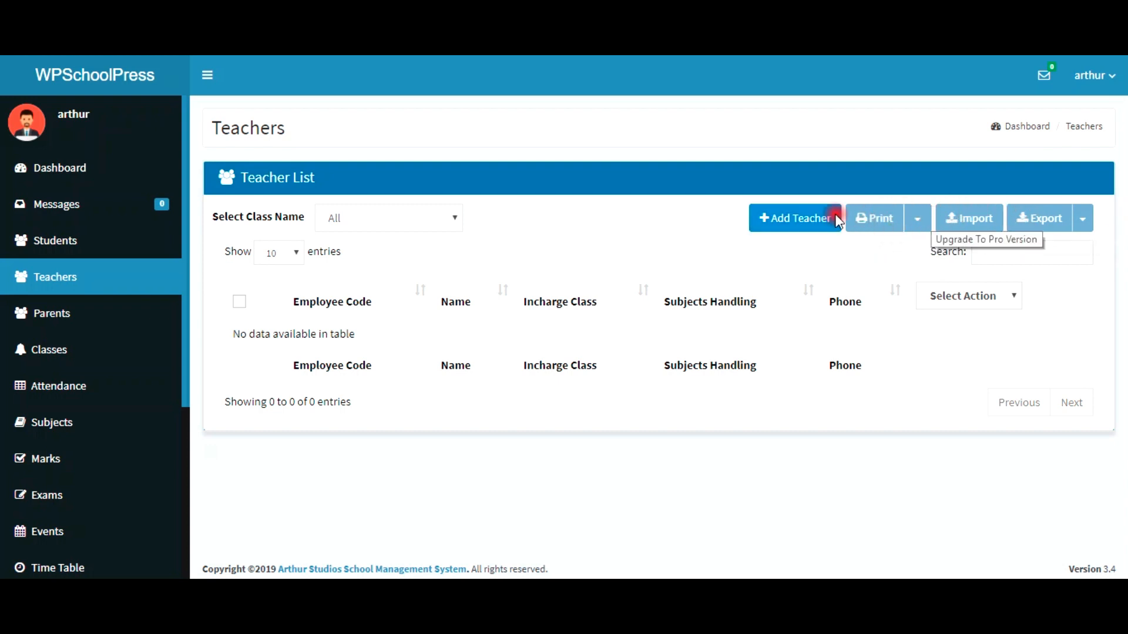
{"action": "left_click", "coordinate": [815, 226]}
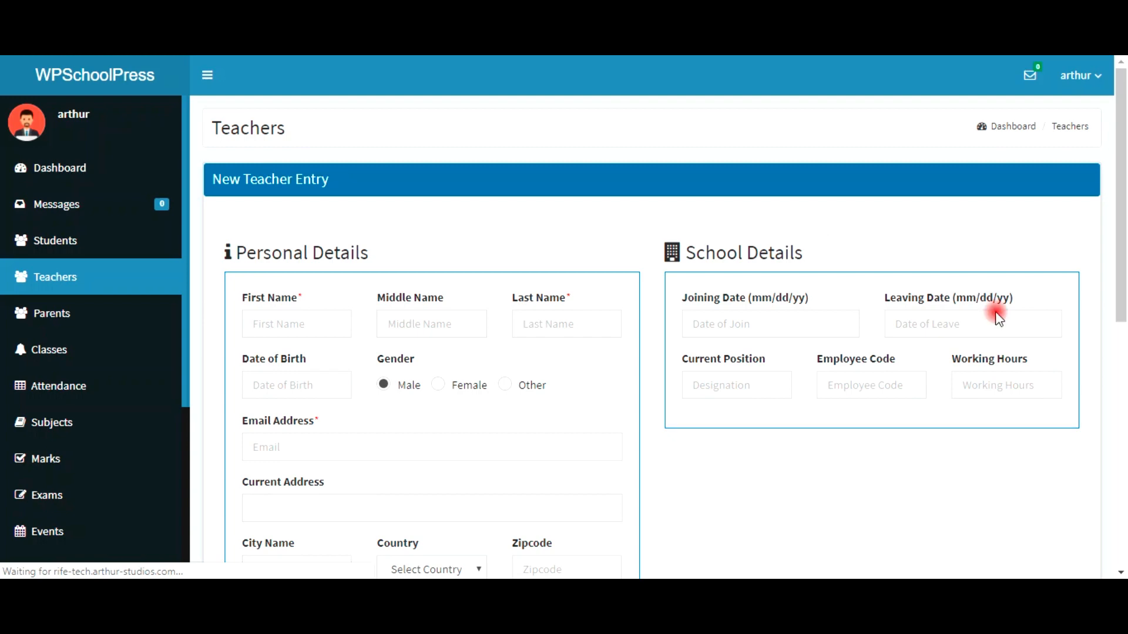
Step: Enter the teacher's name John Doe, birth date 01/04/1978 and the saved e-mail address
{"action": "left_click", "coordinate": [300, 332]}
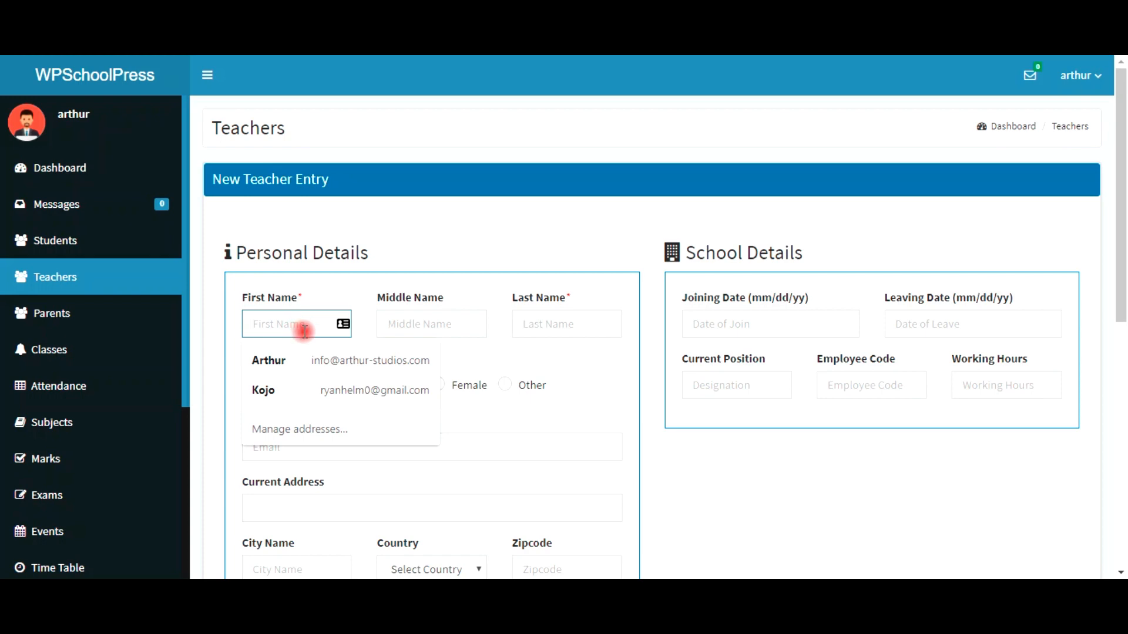
{"action": "type", "text": "Jo"}
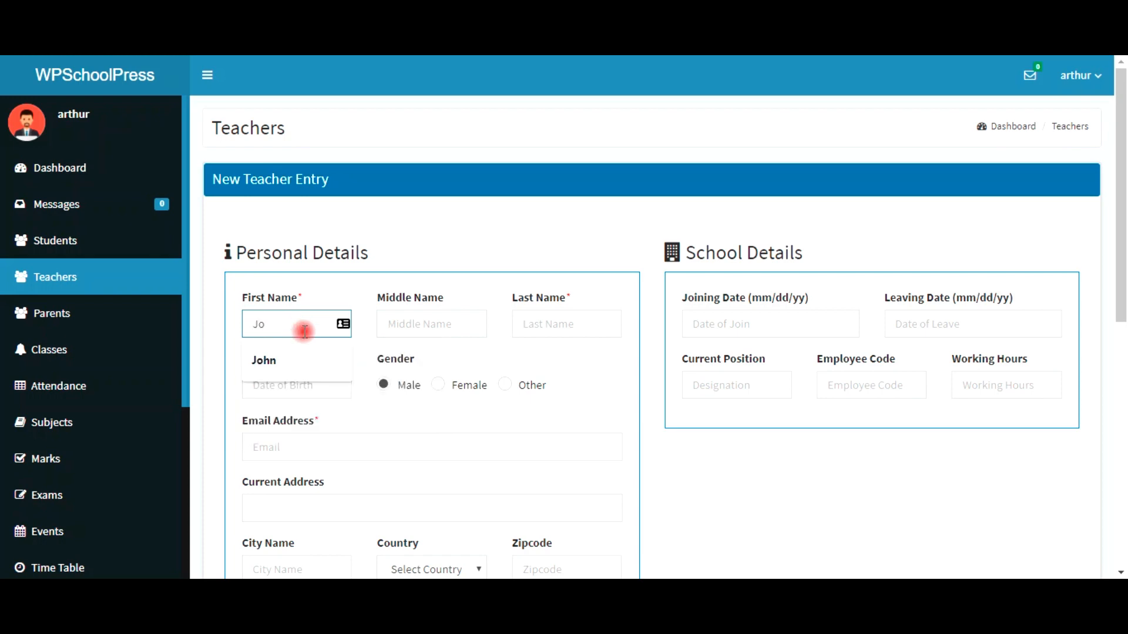
{"action": "type", "text": "hn"}
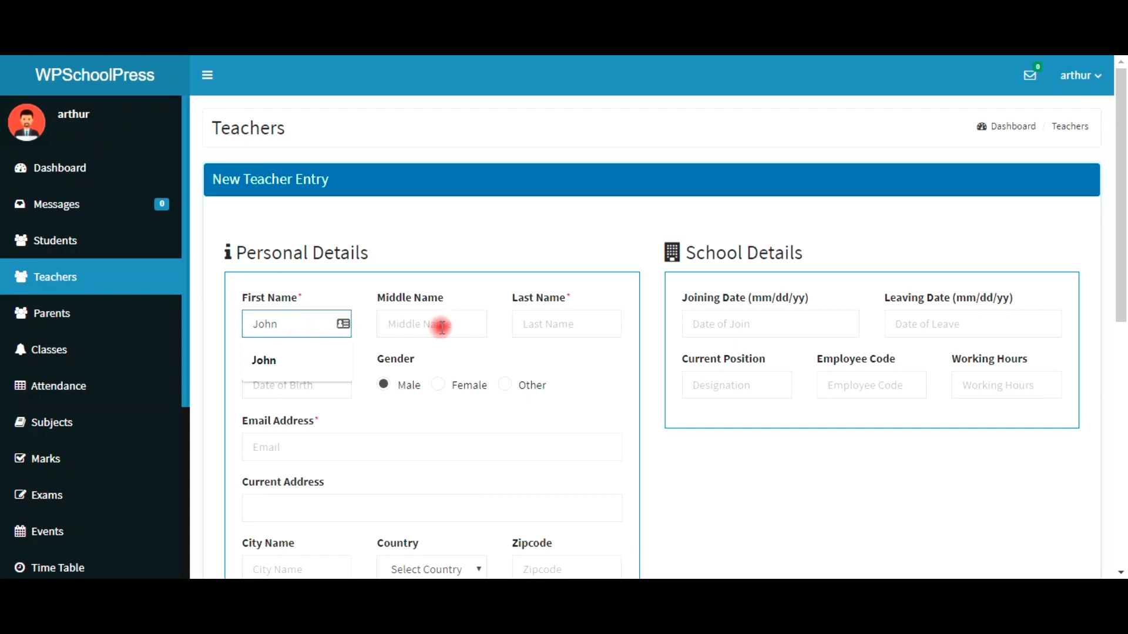
{"action": "key", "text": "Tab"}
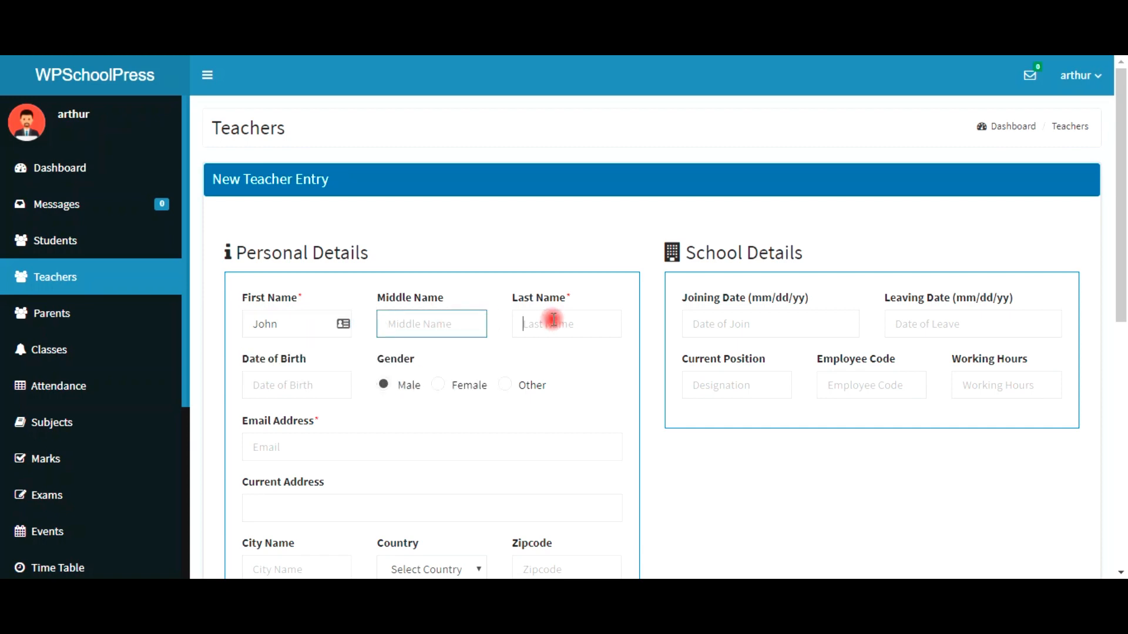
{"action": "left_click", "coordinate": [551, 321]}
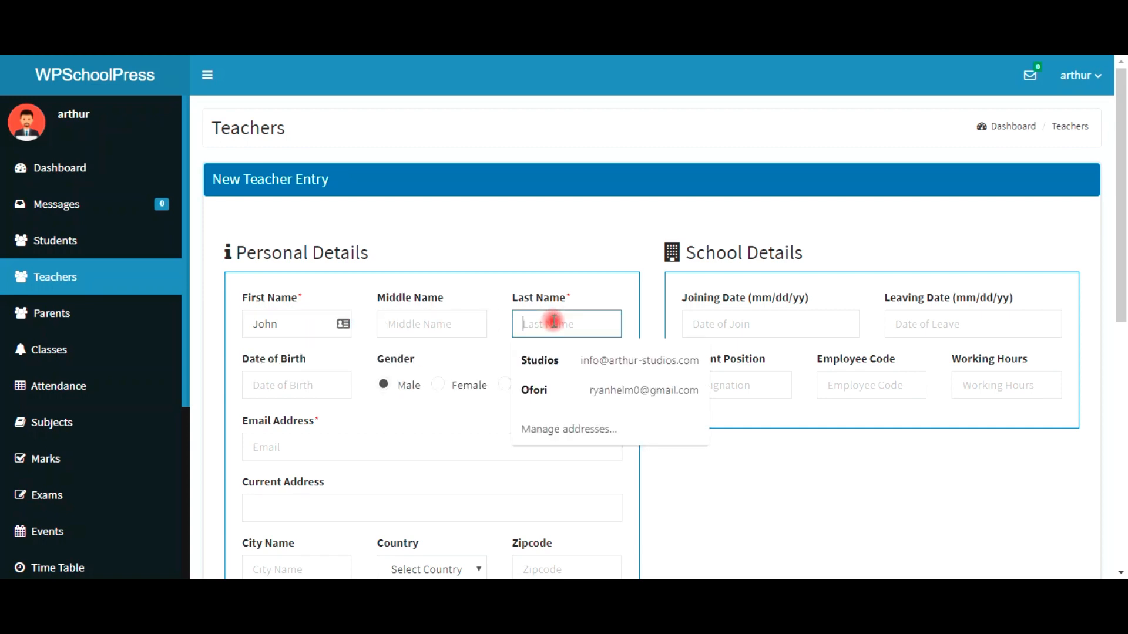
{"action": "type", "text": "Doe"}
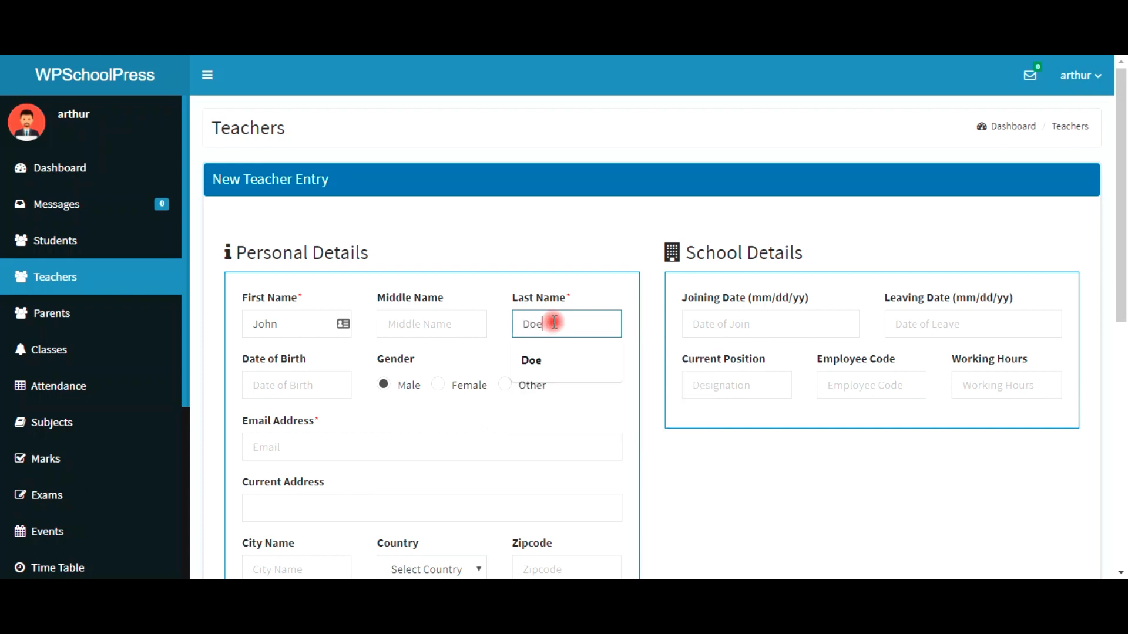
{"action": "left_click", "coordinate": [280, 392]}
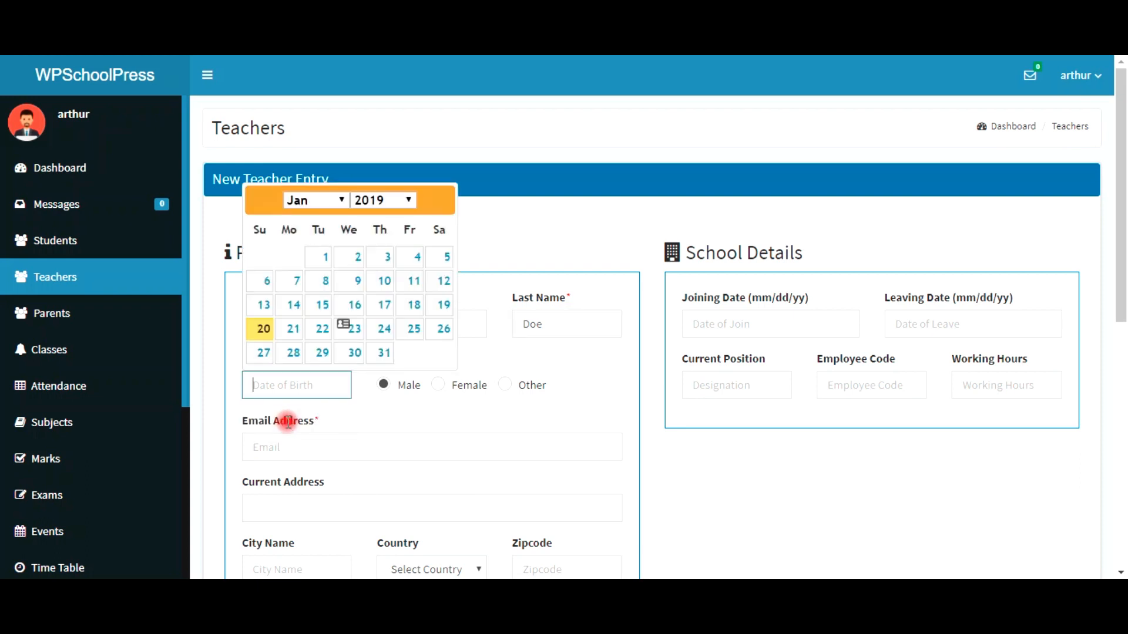
{"action": "left_click", "coordinate": [335, 412]}
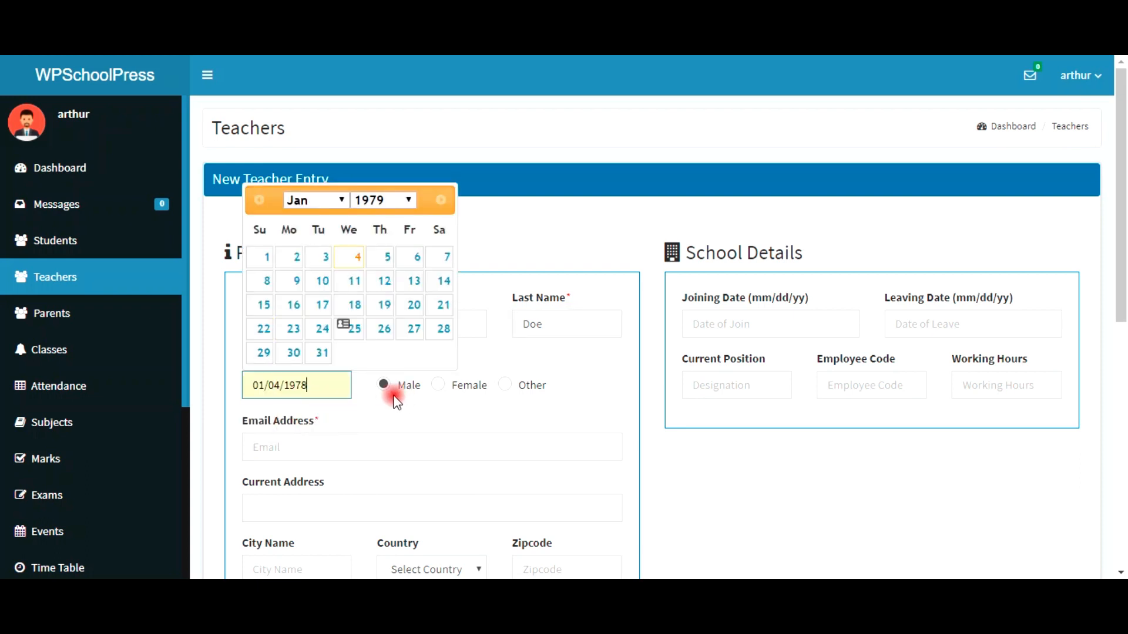
{"action": "left_click", "coordinate": [324, 447]}
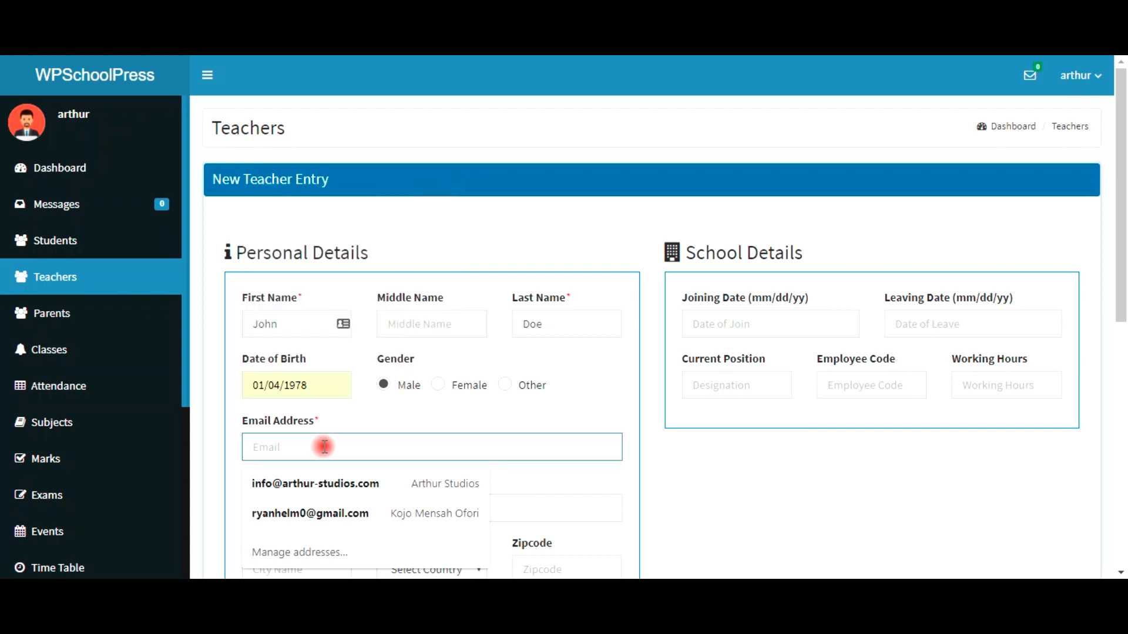
{"action": "type", "text": "j"}
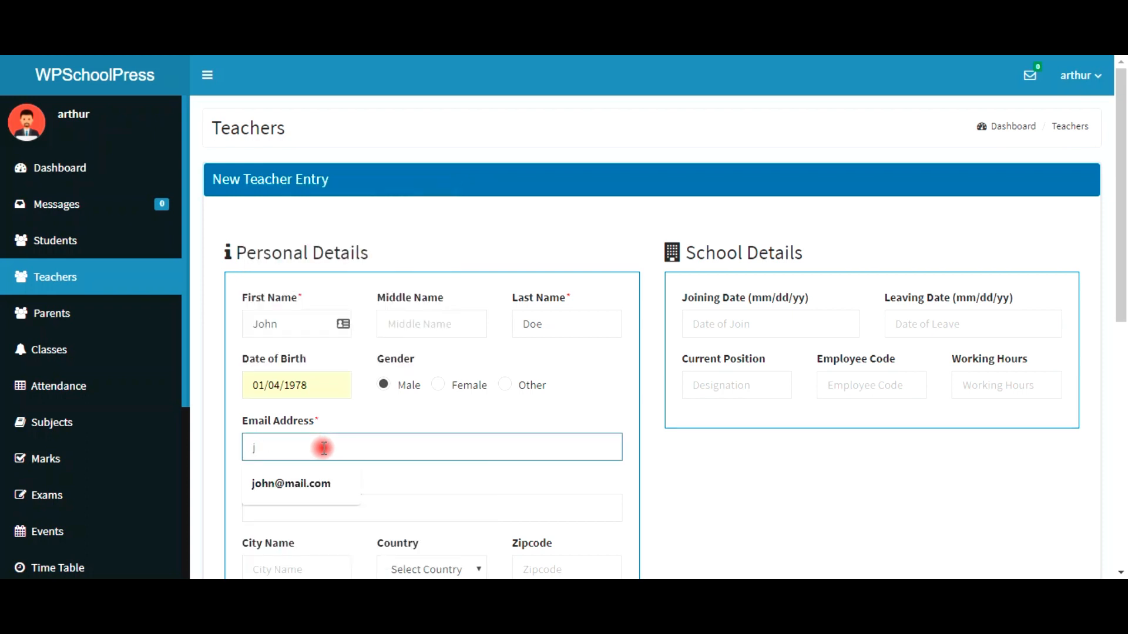
{"action": "left_click", "coordinate": [317, 484]}
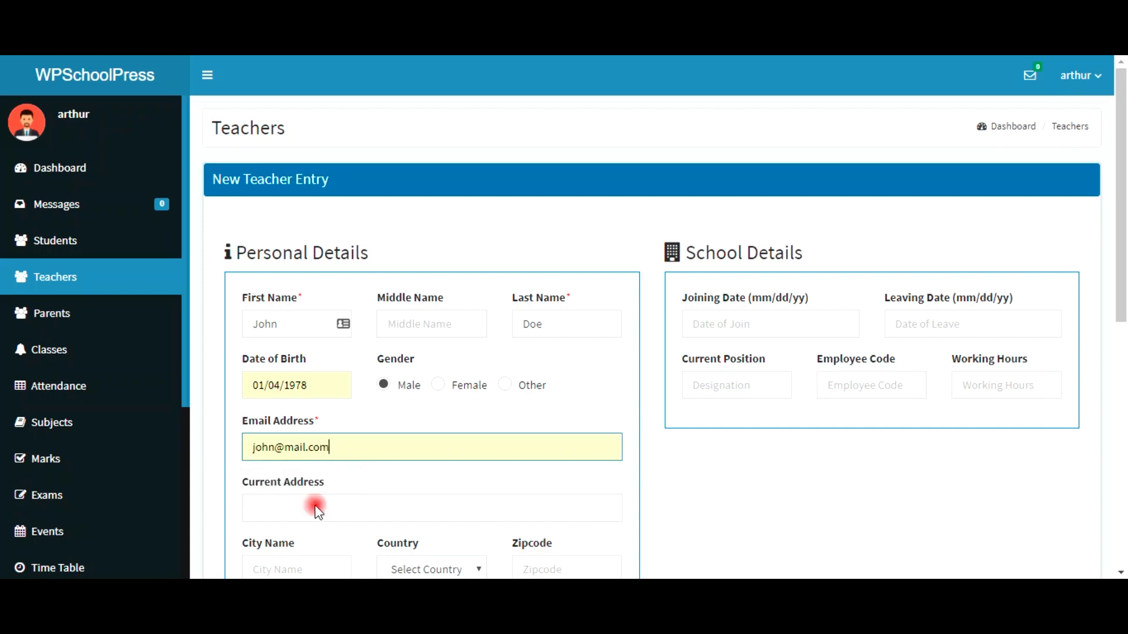
Step: Fill the address, city and zipcode from a saved entry and set the country to Ghana
{"action": "left_click", "coordinate": [265, 507]}
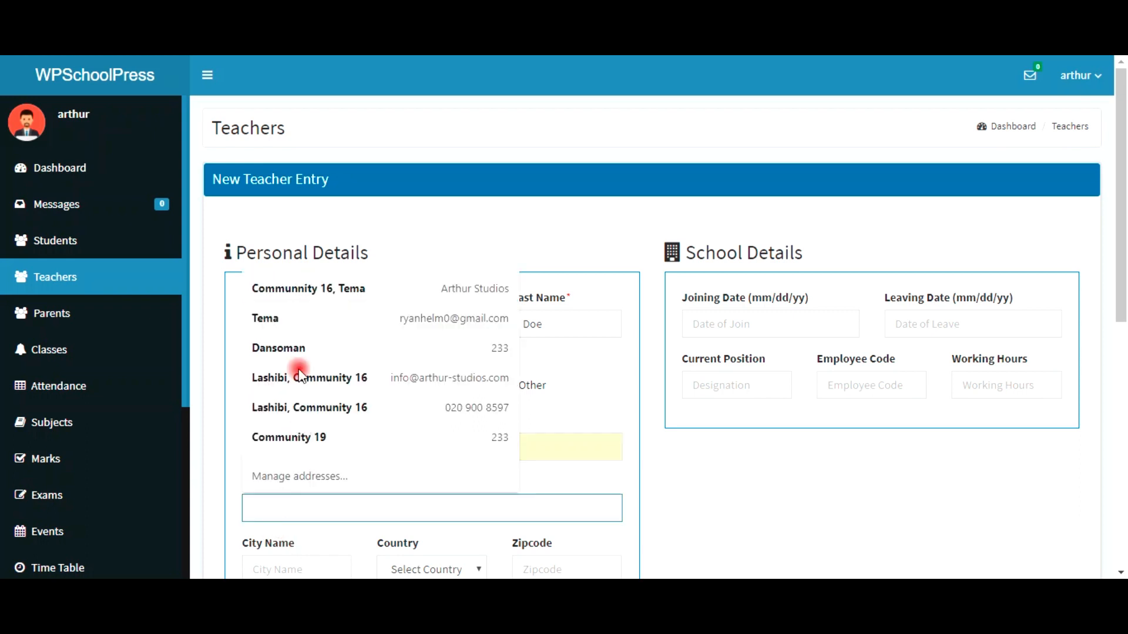
{"action": "left_click", "coordinate": [278, 348]}
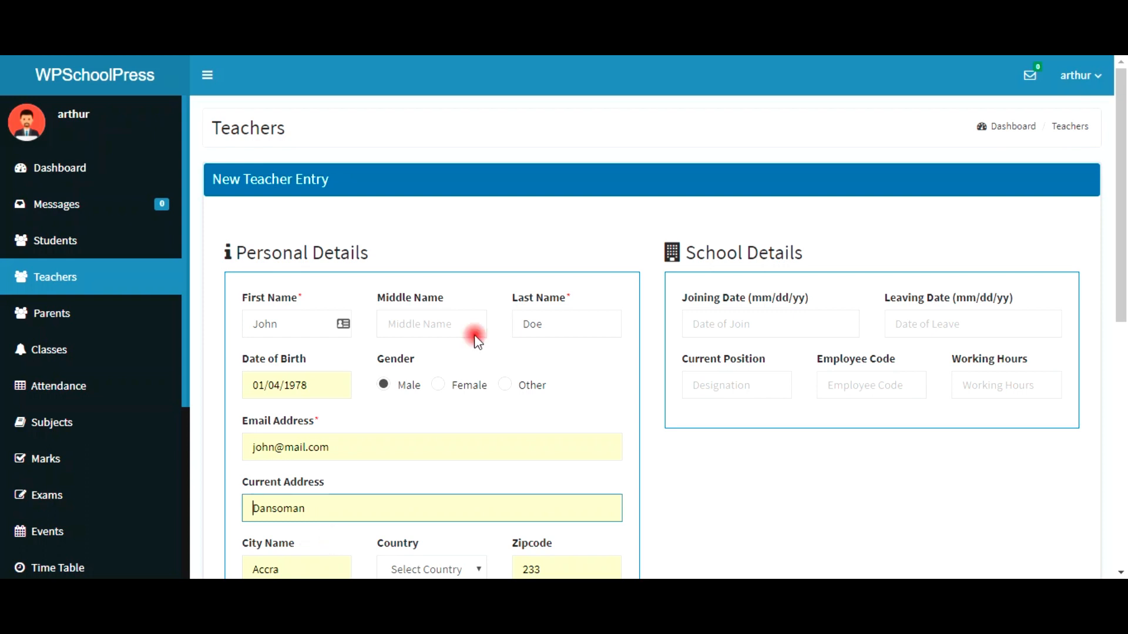
{"action": "key", "text": "Down"}
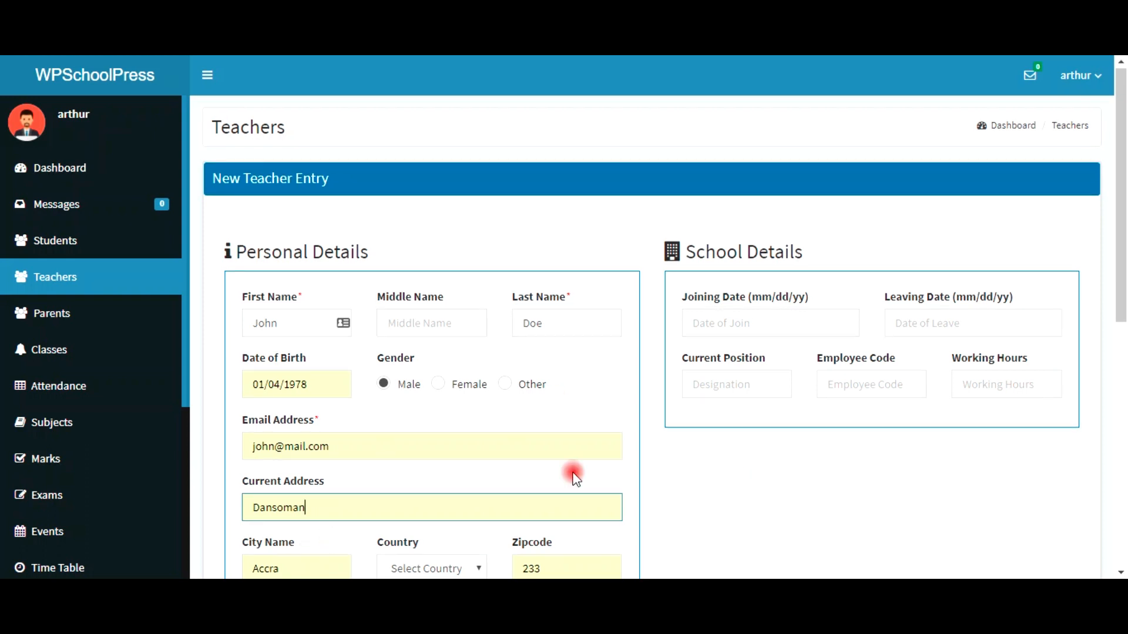
{"action": "scroll", "coordinate": [575, 479], "scroll_direction": "down", "scroll_amount": 5}
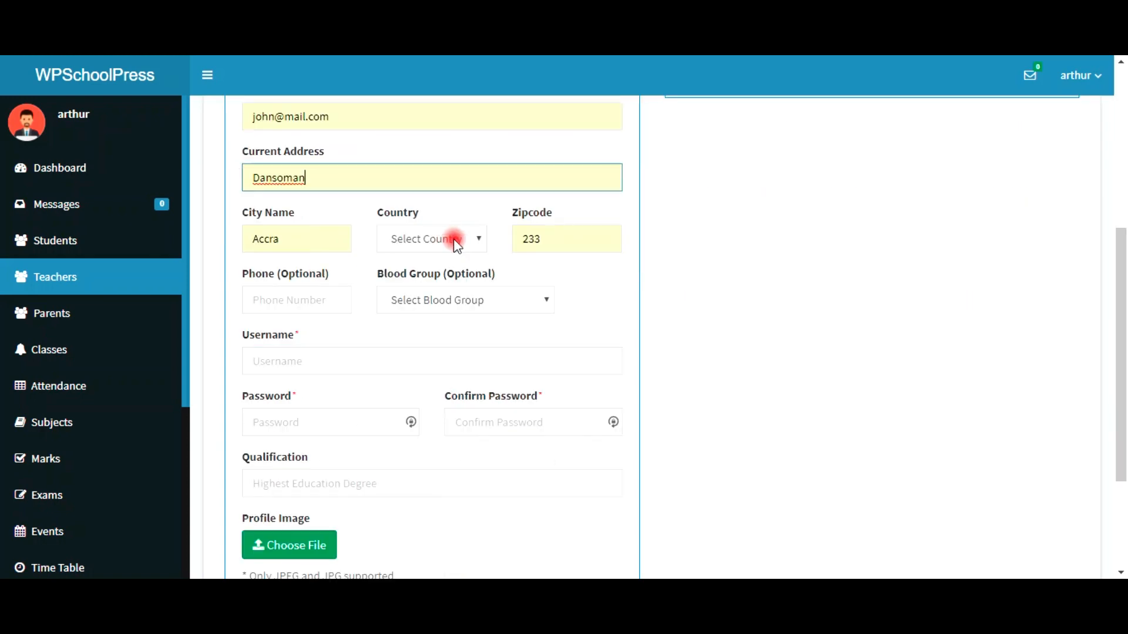
{"action": "left_click", "coordinate": [453, 238]}
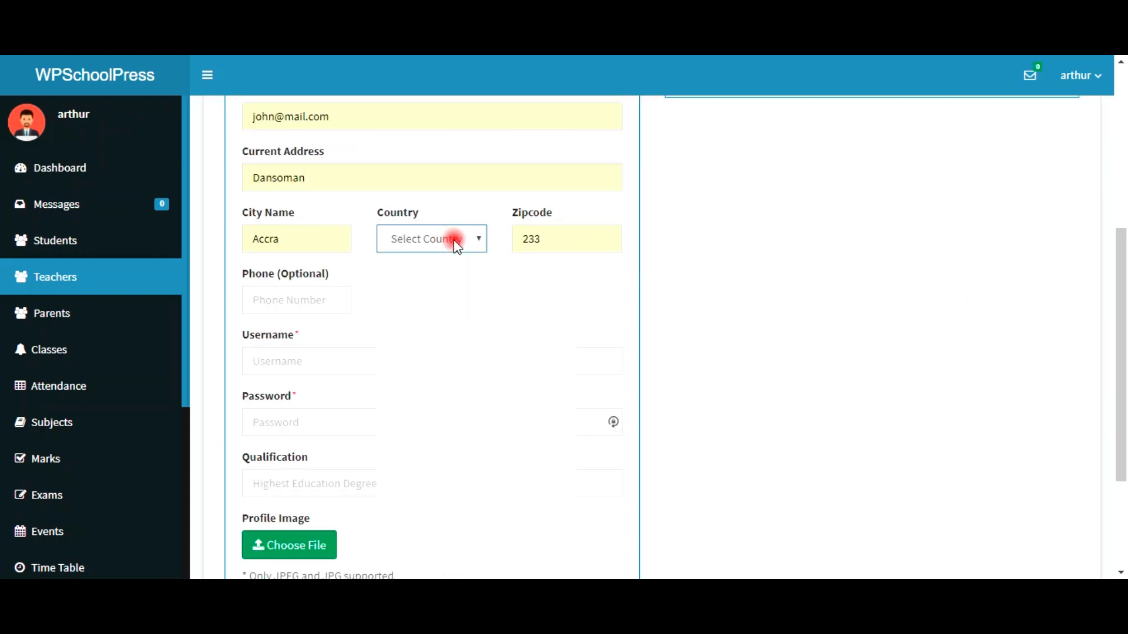
{"action": "type", "text": "gh"}
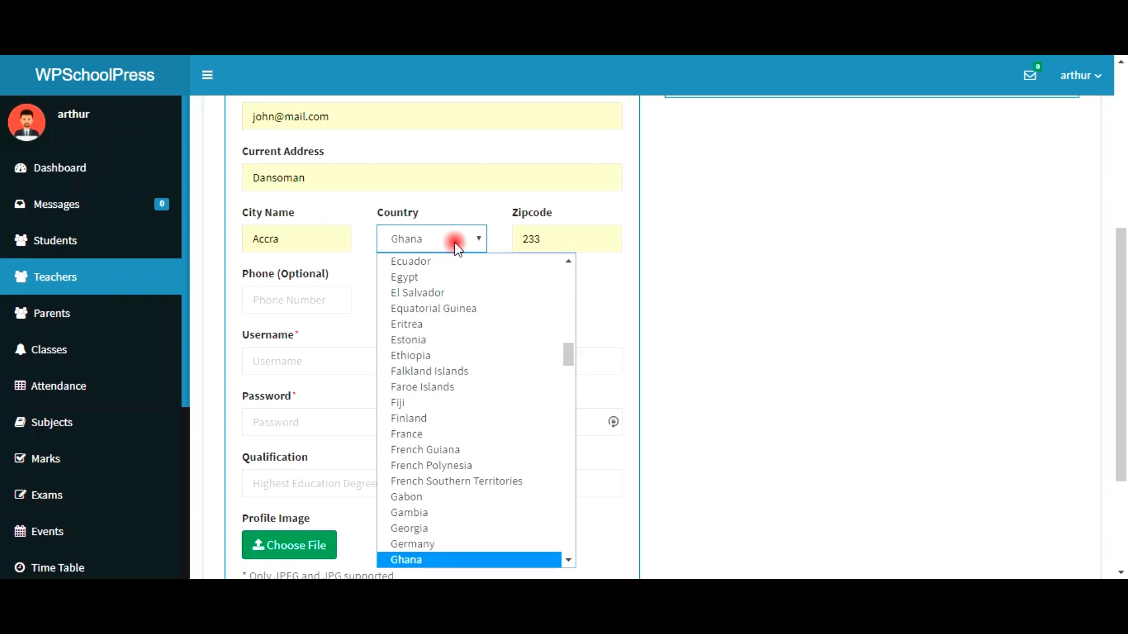
{"action": "left_click", "coordinate": [427, 561]}
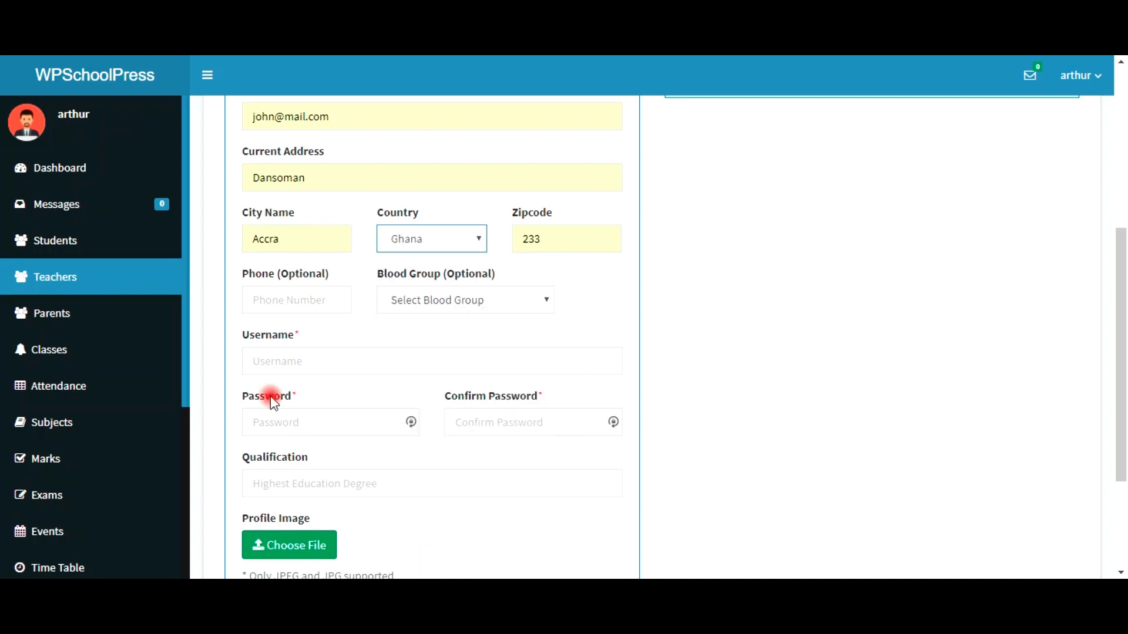
Step: Fill the phone number from a suggestion, correct its ending to 99, and set blood group O +
{"action": "left_click", "coordinate": [293, 305]}
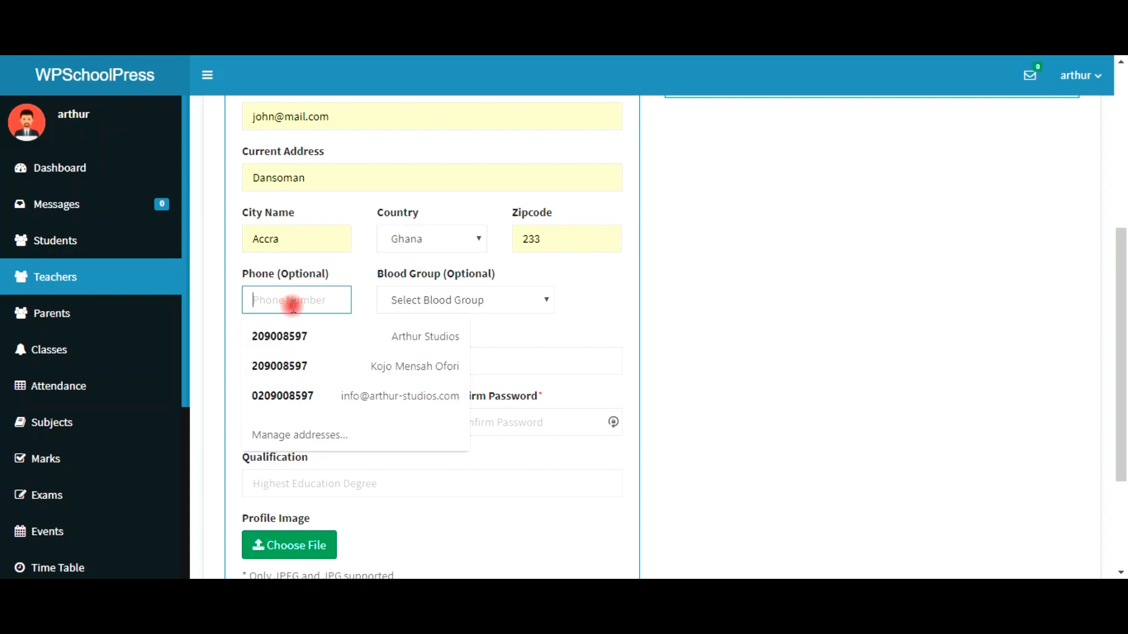
{"action": "left_click", "coordinate": [300, 336]}
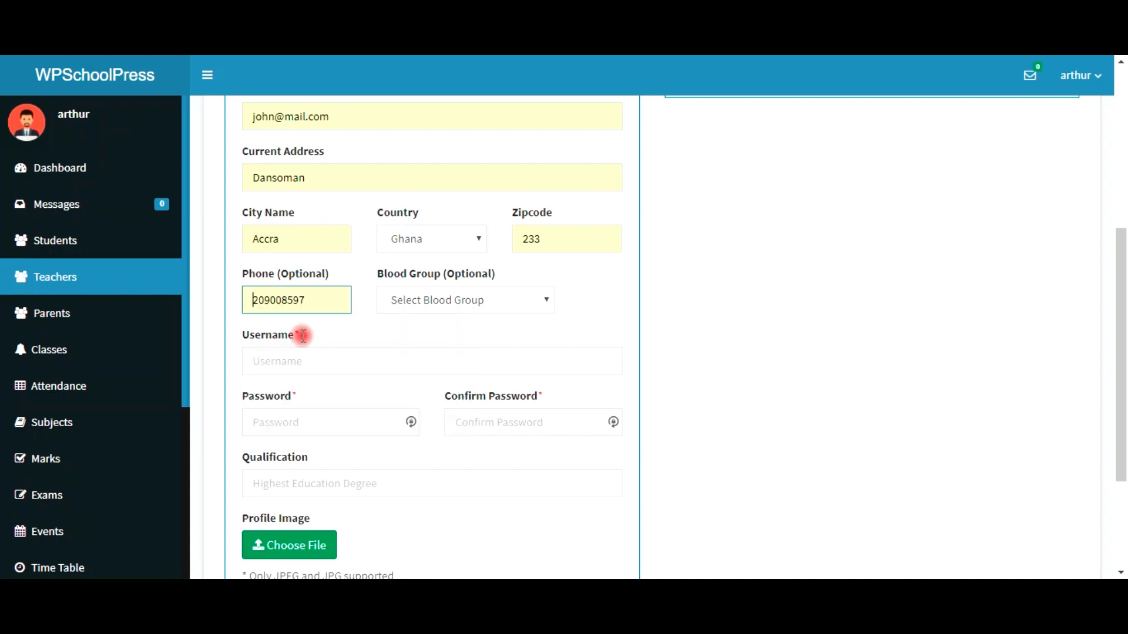
{"action": "left_click", "coordinate": [285, 299]}
{"action": "key", "text": "BackSpace"}
{"action": "type", "text": "99"}
{"action": "left_click", "coordinate": [431, 303]}
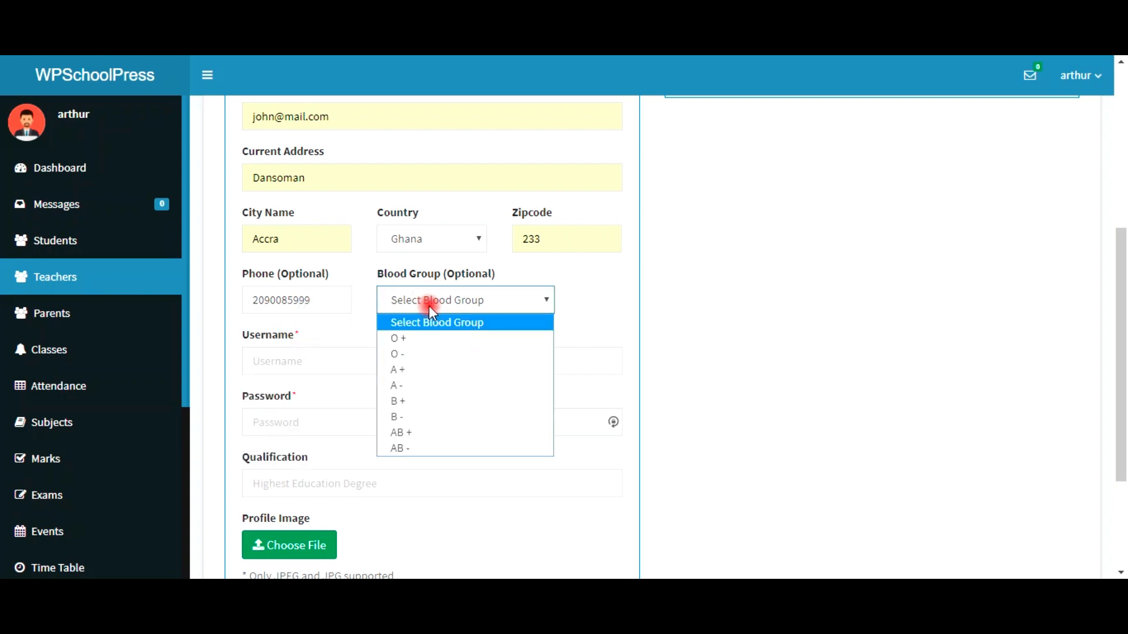
{"action": "left_click", "coordinate": [429, 340]}
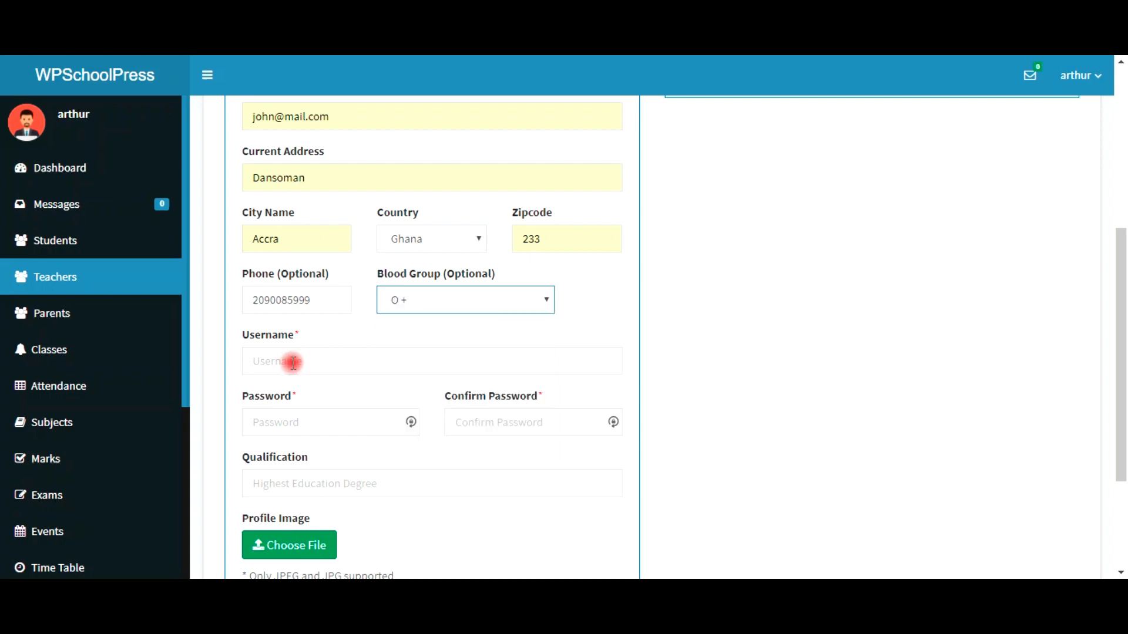
Step: Set username john_doe, enter and confirm the account password, and choose Post Graduate qualification
{"action": "left_click", "coordinate": [293, 364]}
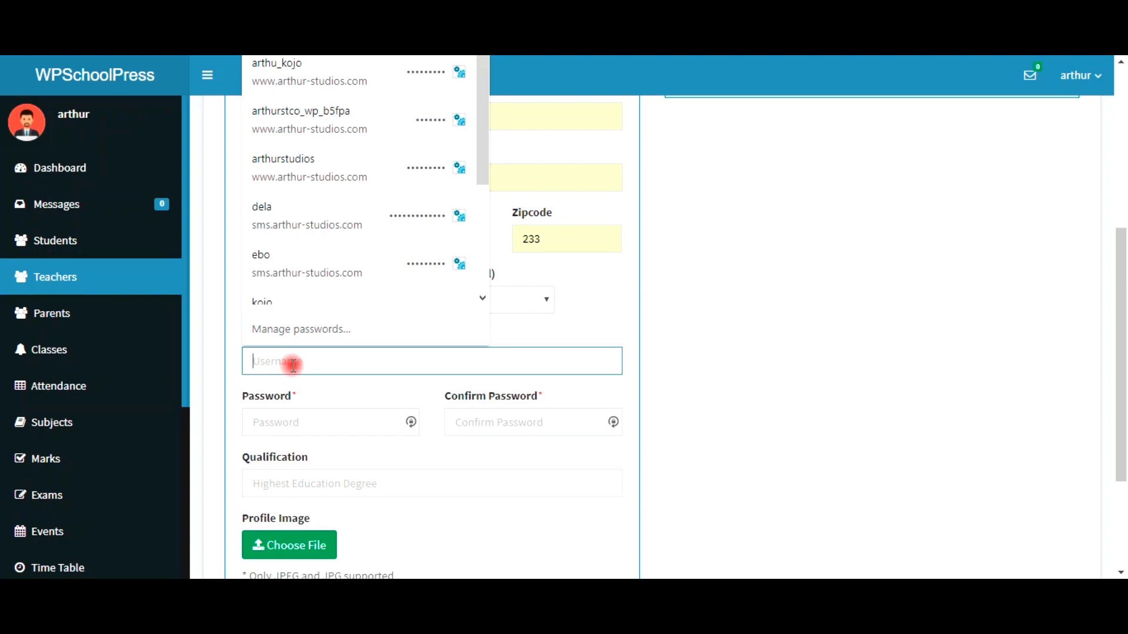
{"action": "type", "text": "joh"}
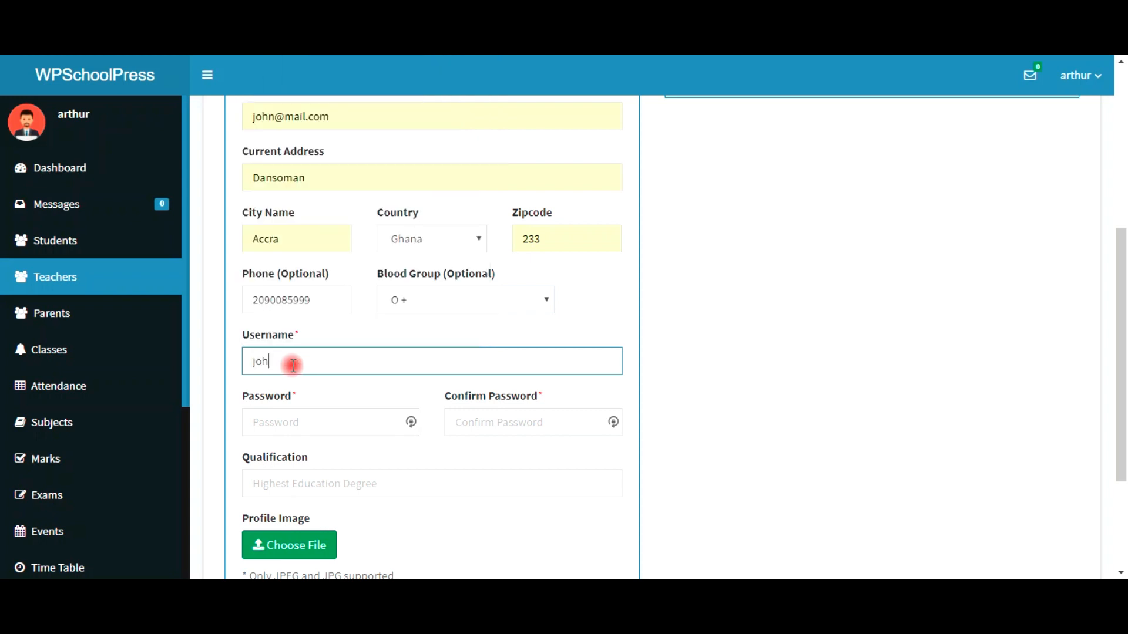
{"action": "type", "text": "n"}
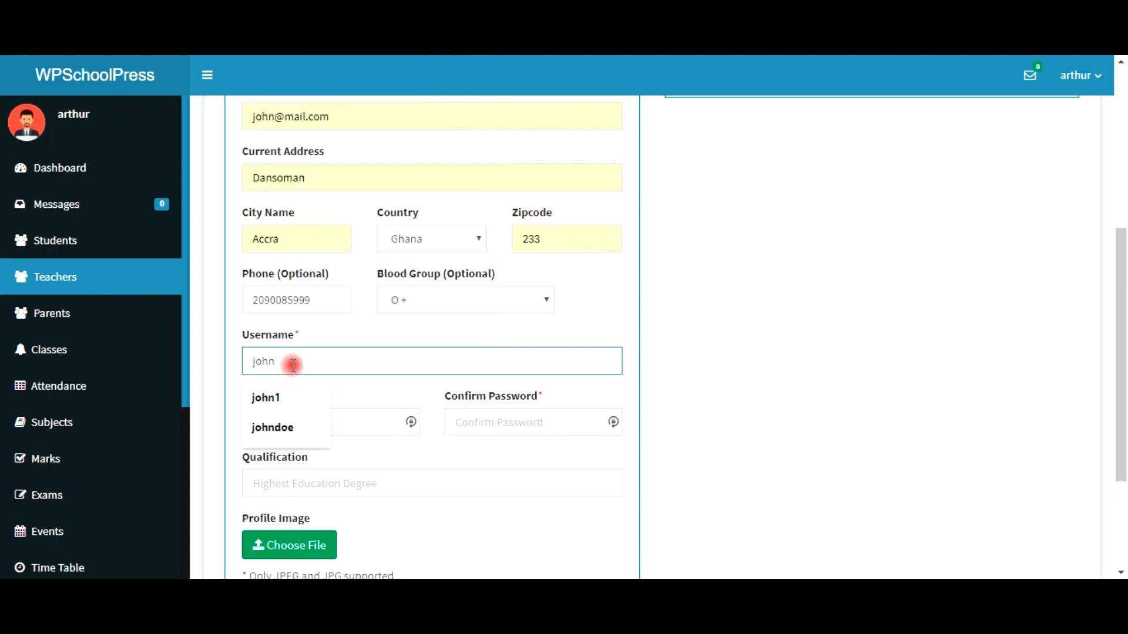
{"action": "type", "text": "_doe"}
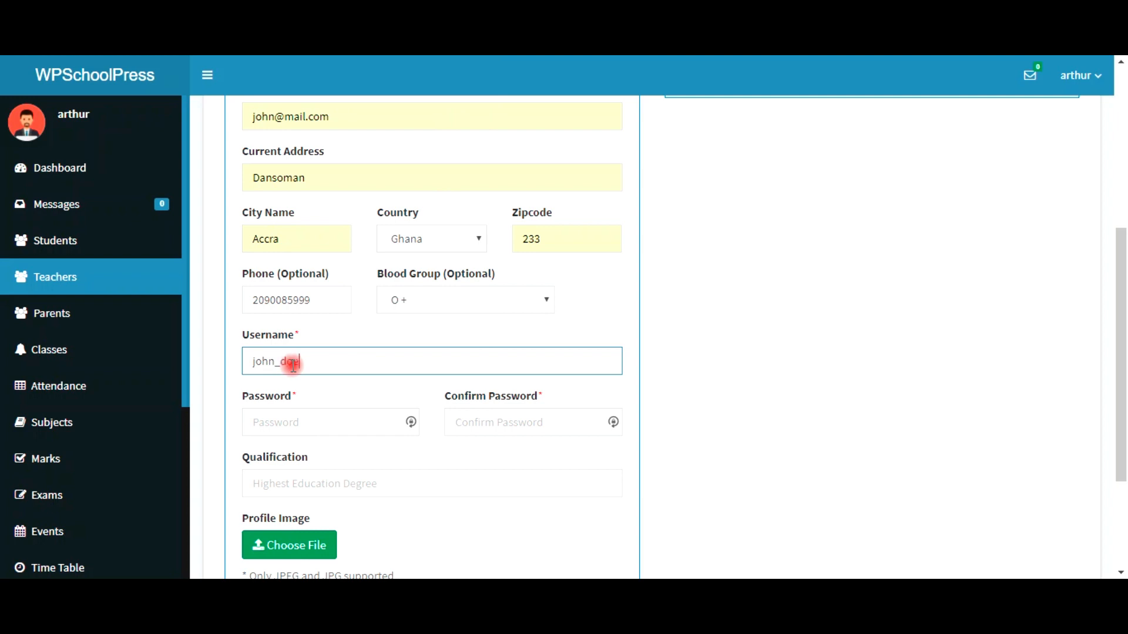
{"action": "left_click", "coordinate": [286, 419]}
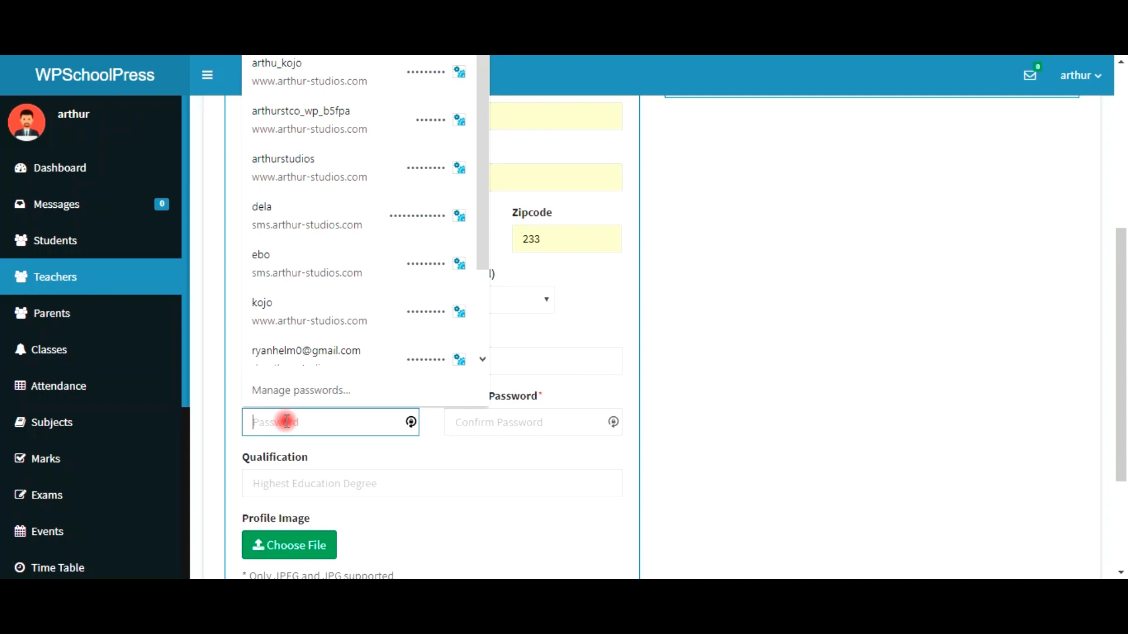
{"action": "key", "text": "Escape"}
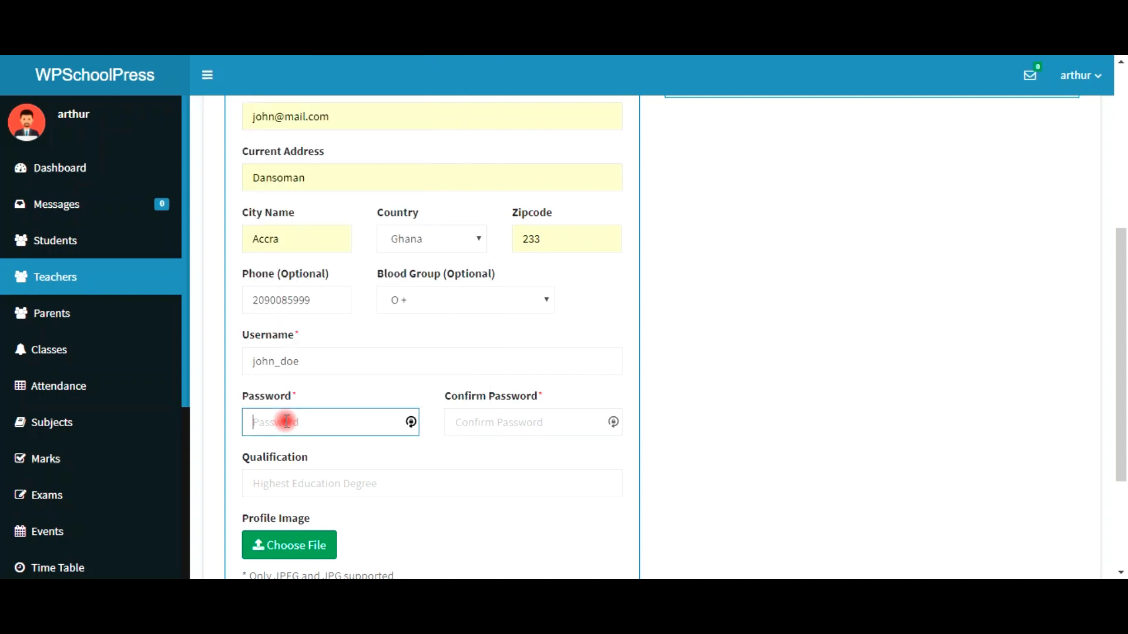
{"action": "type", "text": "password1"}
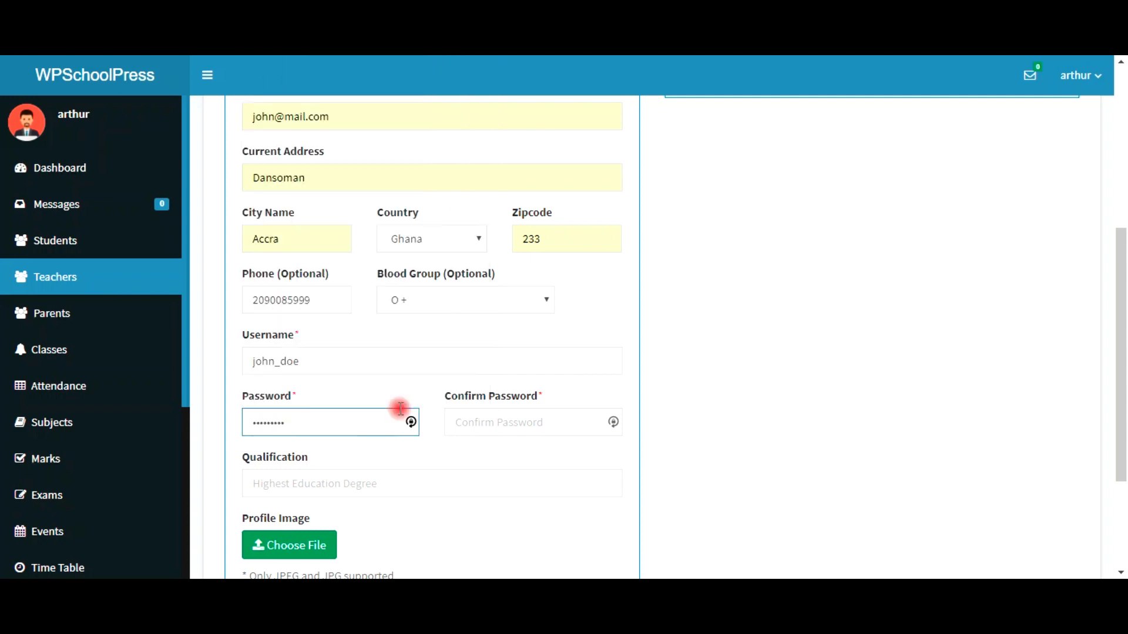
{"action": "left_click", "coordinate": [507, 427]}
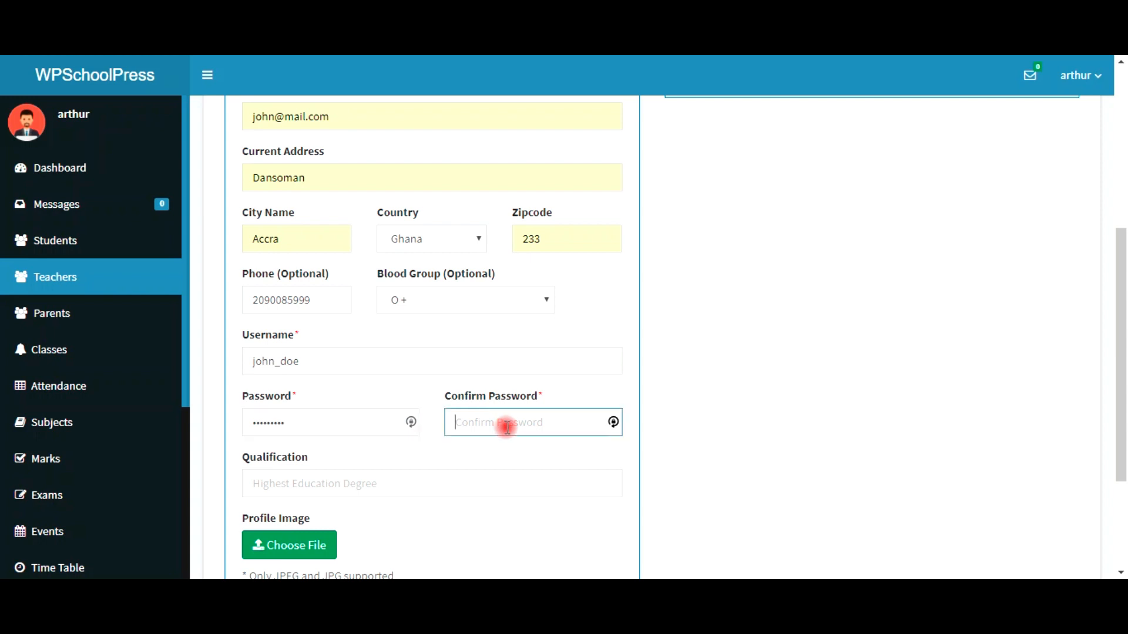
{"action": "type", "text": "p"}
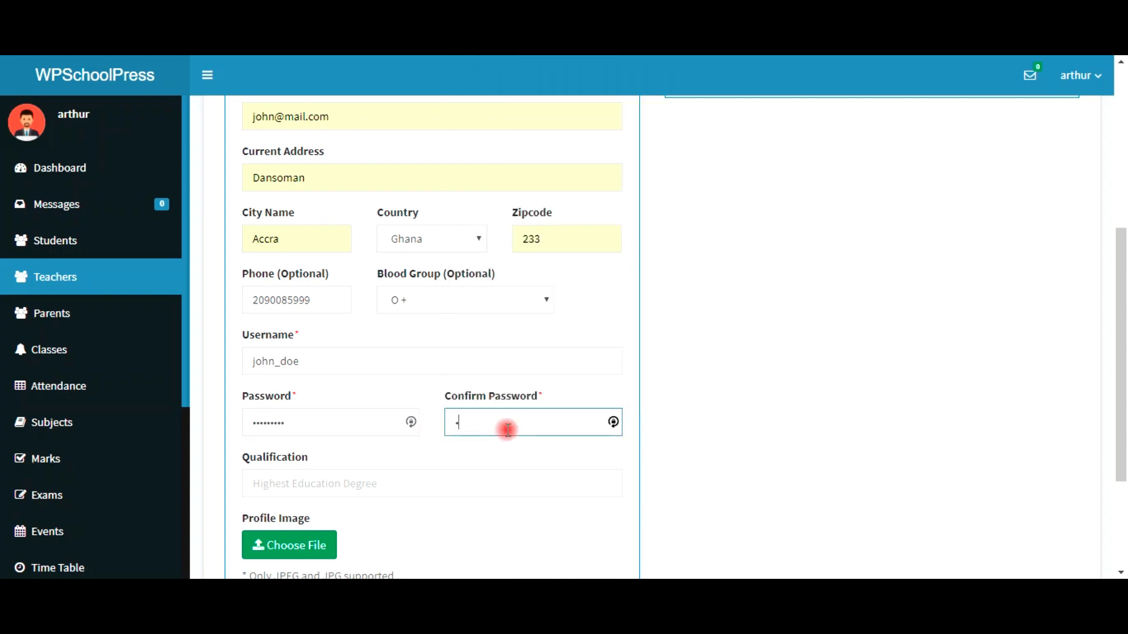
{"action": "type", "text": "assword1"}
{"action": "left_click", "coordinate": [382, 481]}
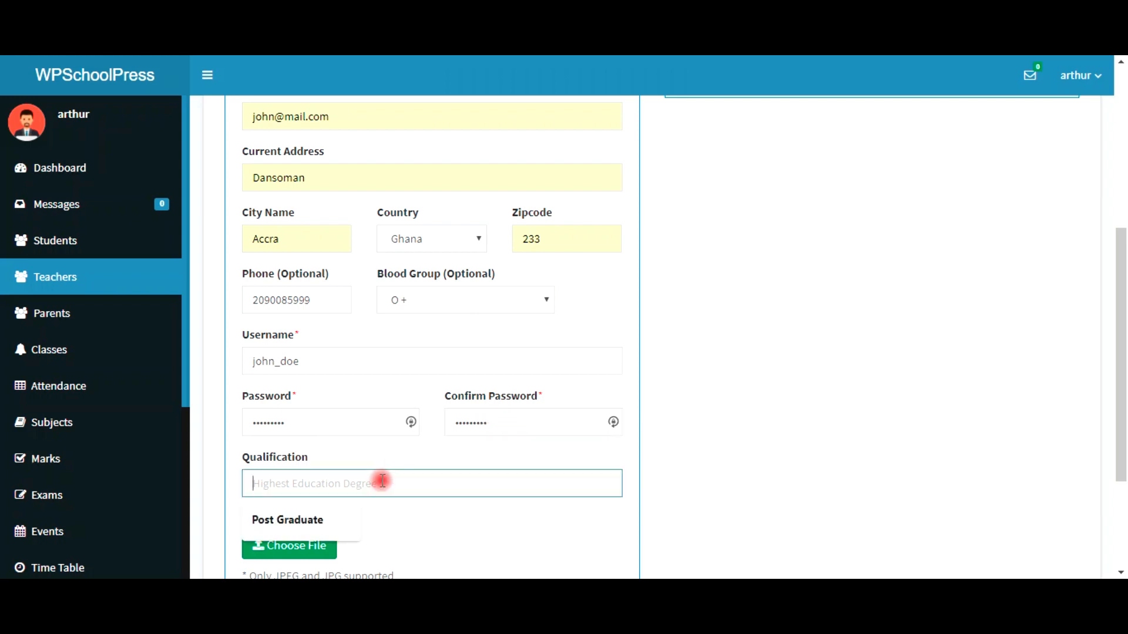
{"action": "left_click", "coordinate": [316, 519]}
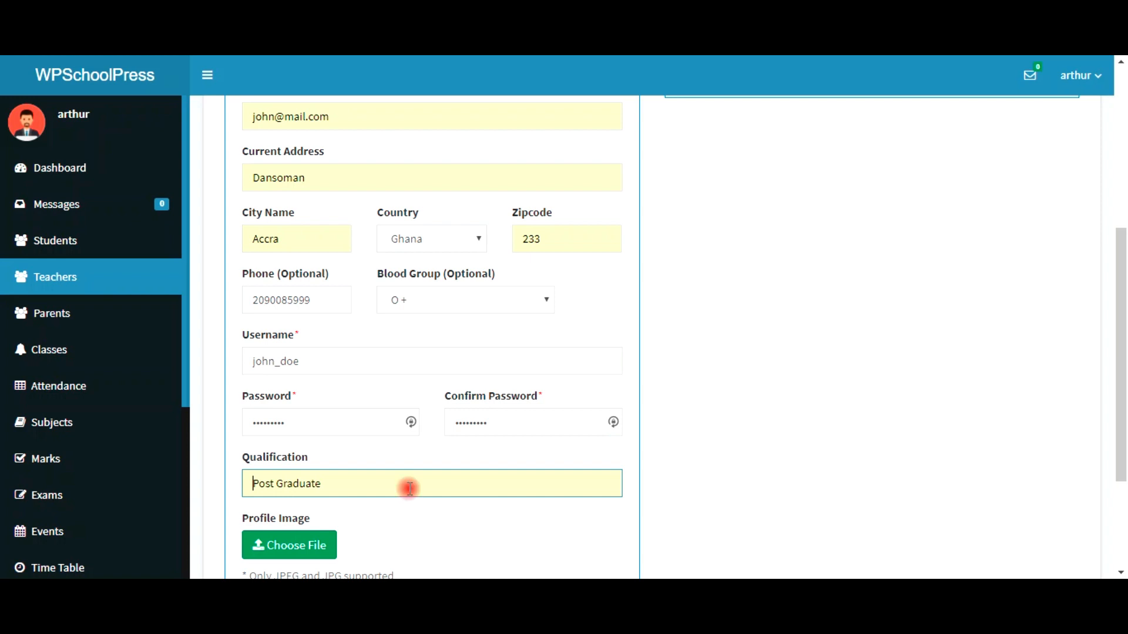
Step: Attach the first portrait from Pictures\SmS\PP as the teacher's profile image
{"action": "scroll", "coordinate": [381, 541], "scroll_direction": "down", "scroll_amount": 3}
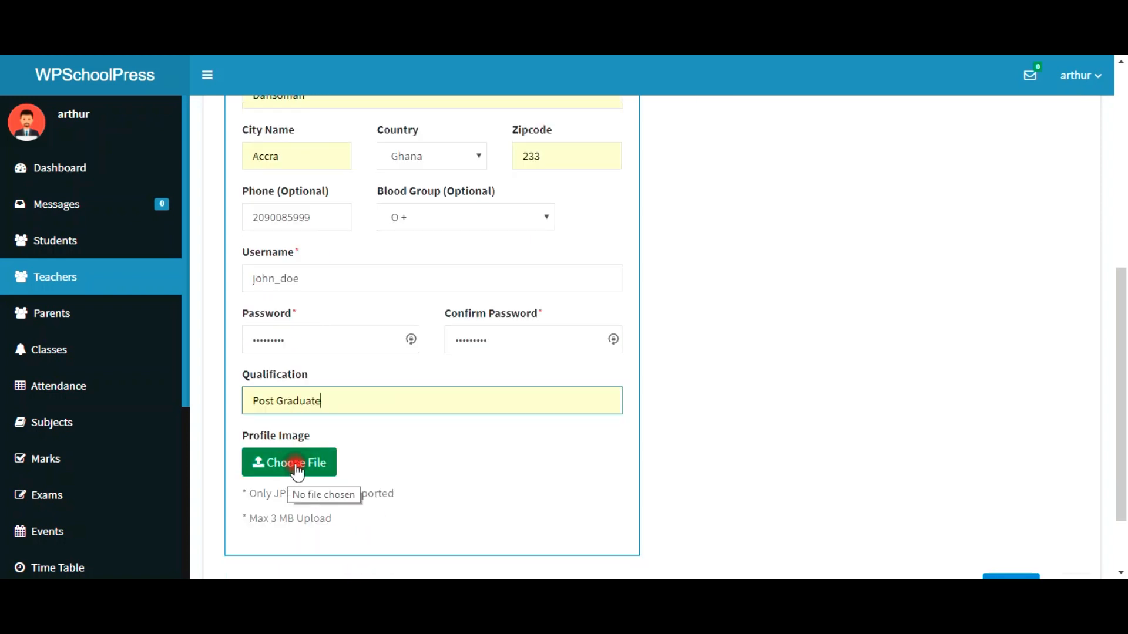
{"action": "left_click", "coordinate": [311, 470]}
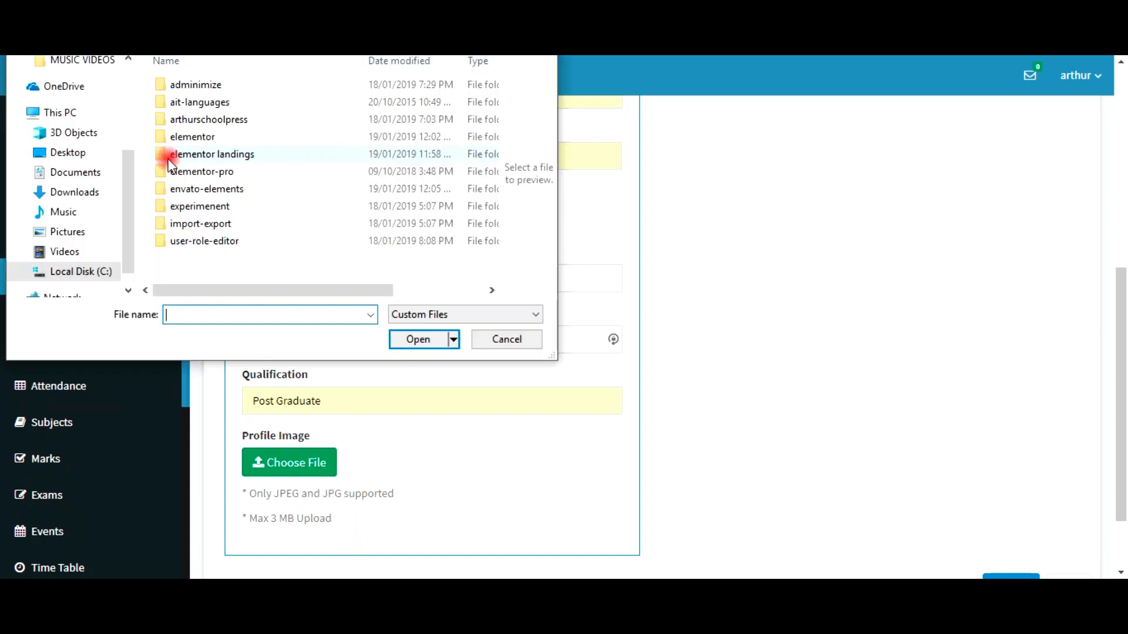
{"action": "left_click", "coordinate": [67, 232]}
{"action": "left_click", "coordinate": [322, 254]}
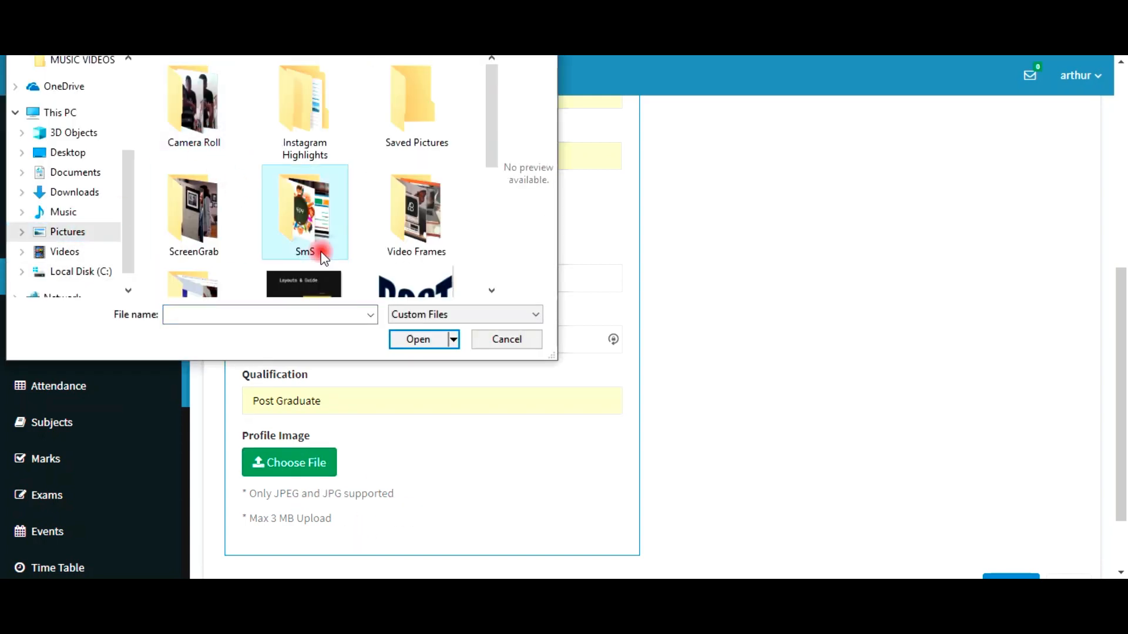
{"action": "double_click", "coordinate": [321, 254]}
{"action": "double_click", "coordinate": [209, 167]}
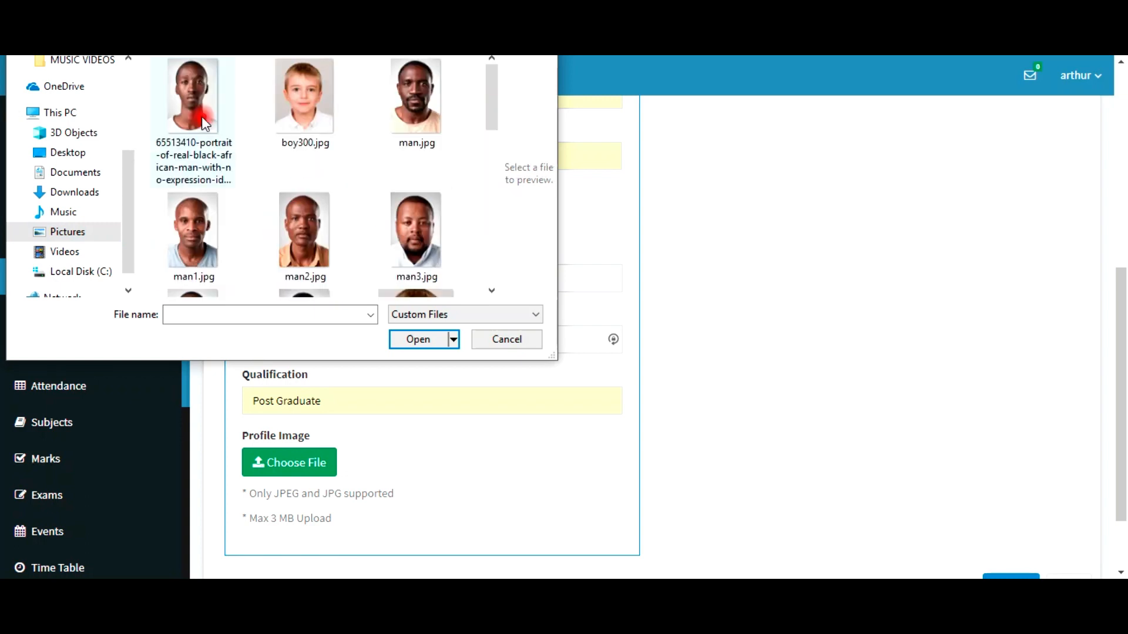
{"action": "left_click", "coordinate": [202, 116]}
{"action": "left_click", "coordinate": [412, 339]}
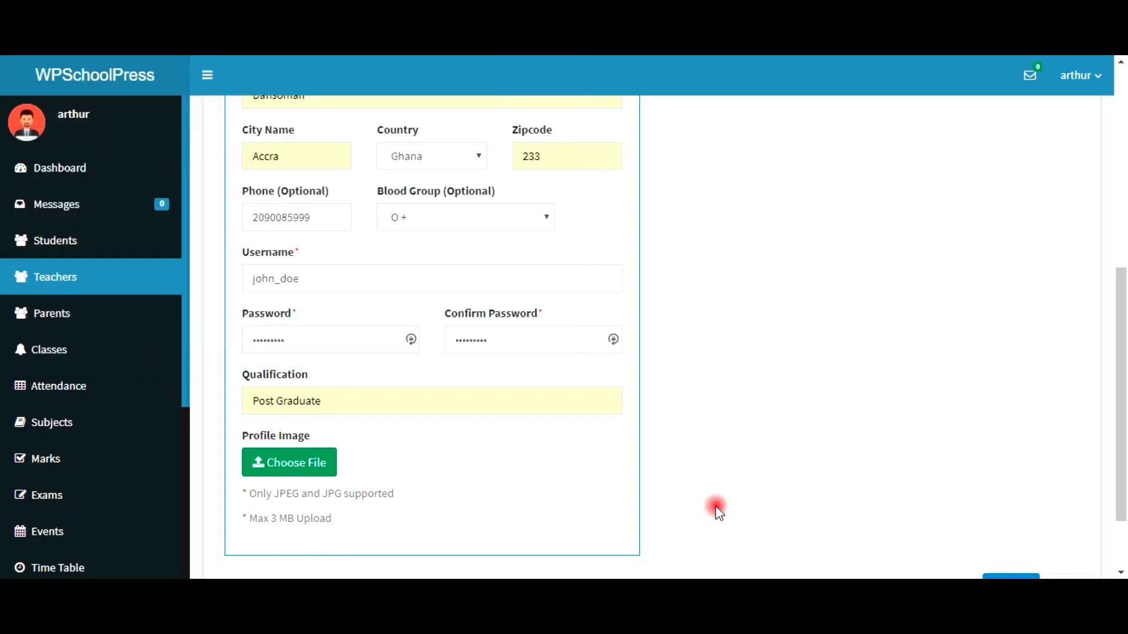
{"action": "scroll", "coordinate": [908, 347], "scroll_direction": "up", "scroll_amount": 6}
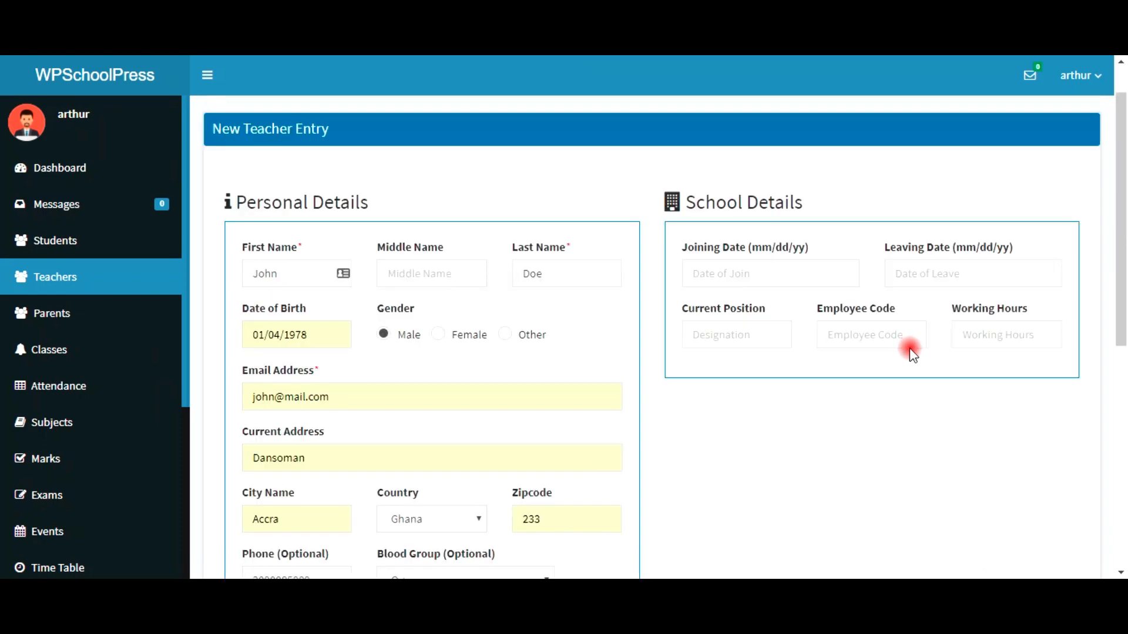
{"action": "scroll", "coordinate": [911, 353], "scroll_direction": "up", "scroll_amount": 1}
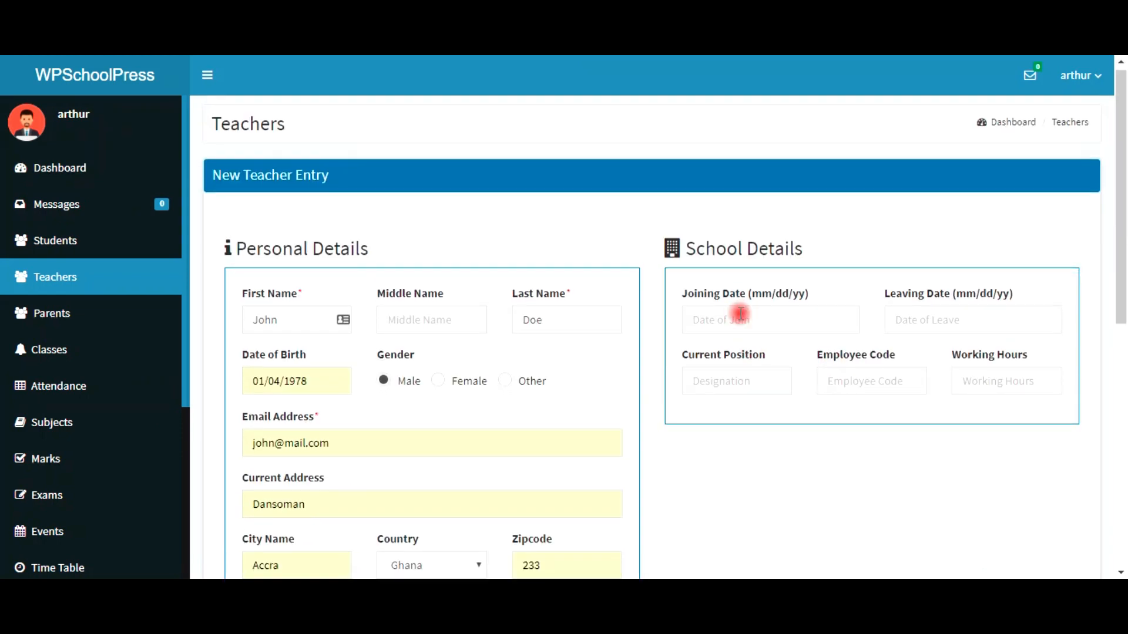
Step: Fill School Details: joining date 12/02/09, position Teacher, employee code 001, 8 working hours
{"action": "scroll", "coordinate": [740, 314], "scroll_direction": "down", "scroll_amount": 1}
{"action": "left_click", "coordinate": [719, 239]}
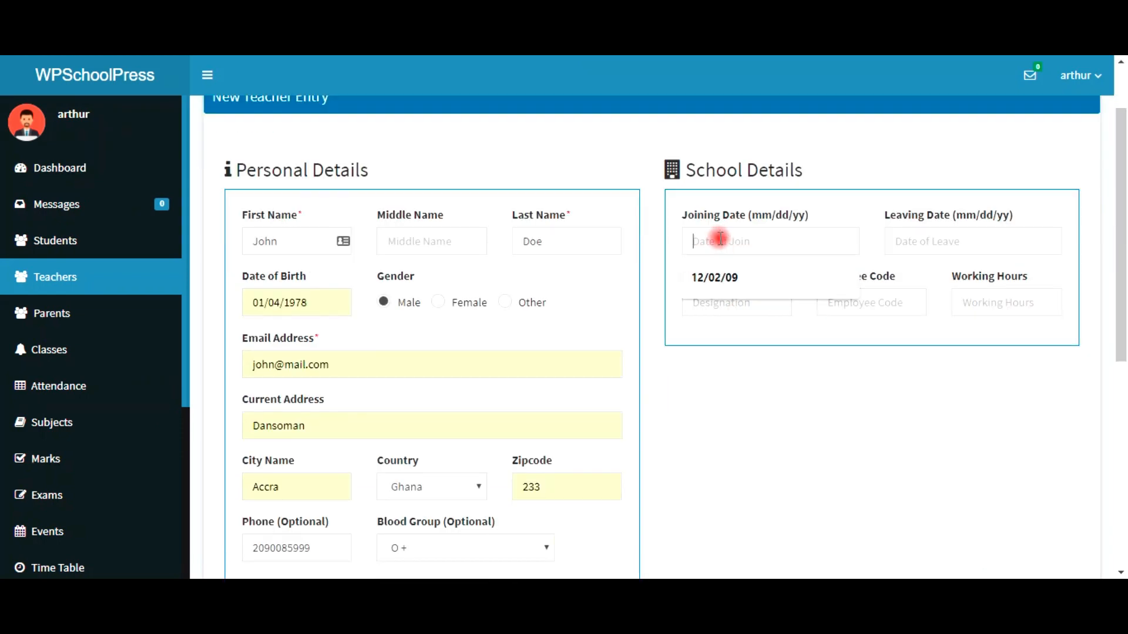
{"action": "left_click", "coordinate": [714, 281]}
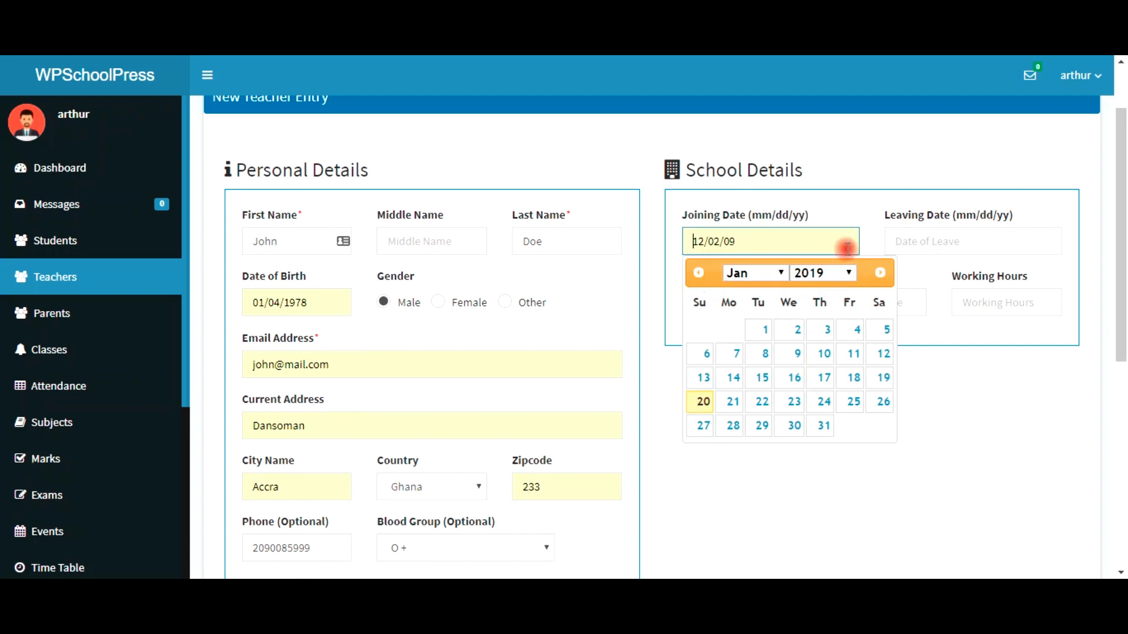
{"action": "left_click", "coordinate": [920, 252]}
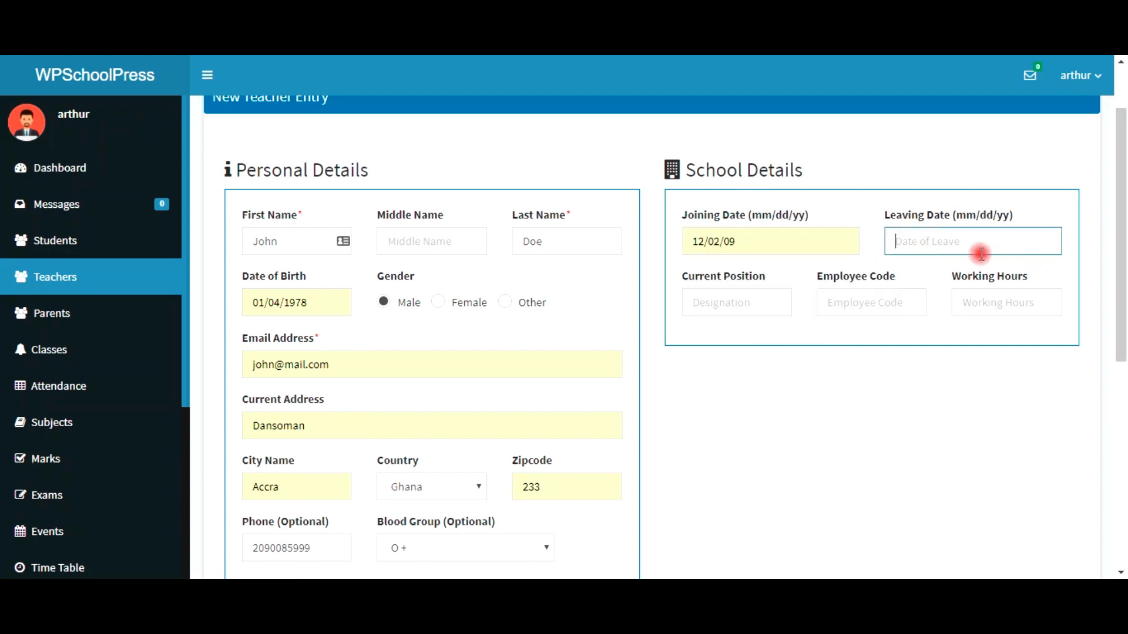
{"action": "left_click", "coordinate": [928, 241]}
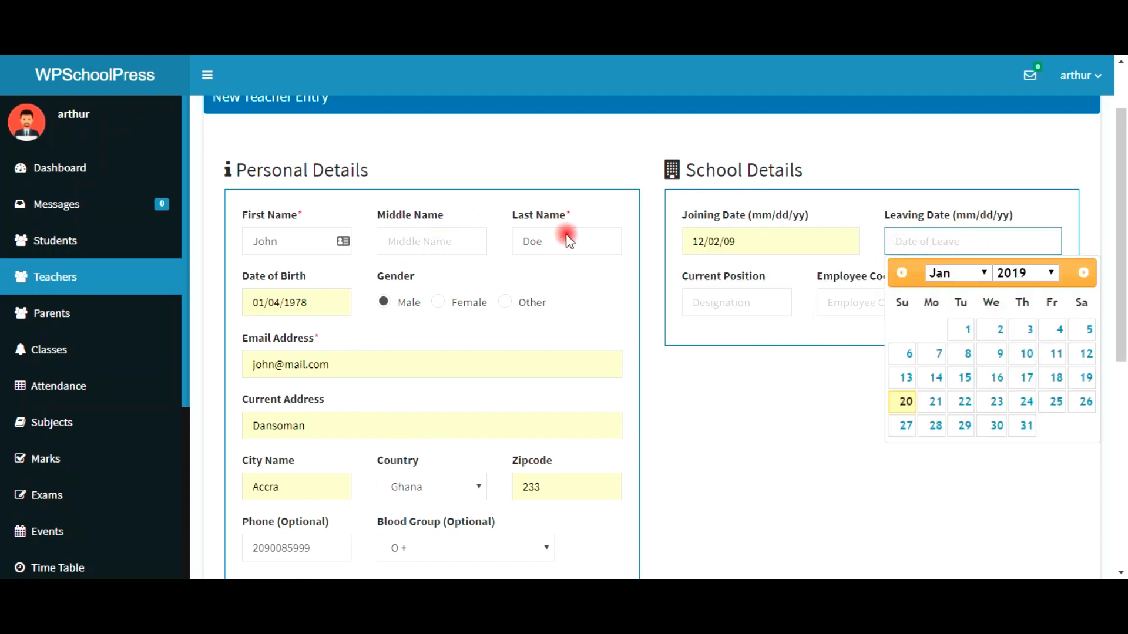
{"action": "left_click", "coordinate": [769, 304]}
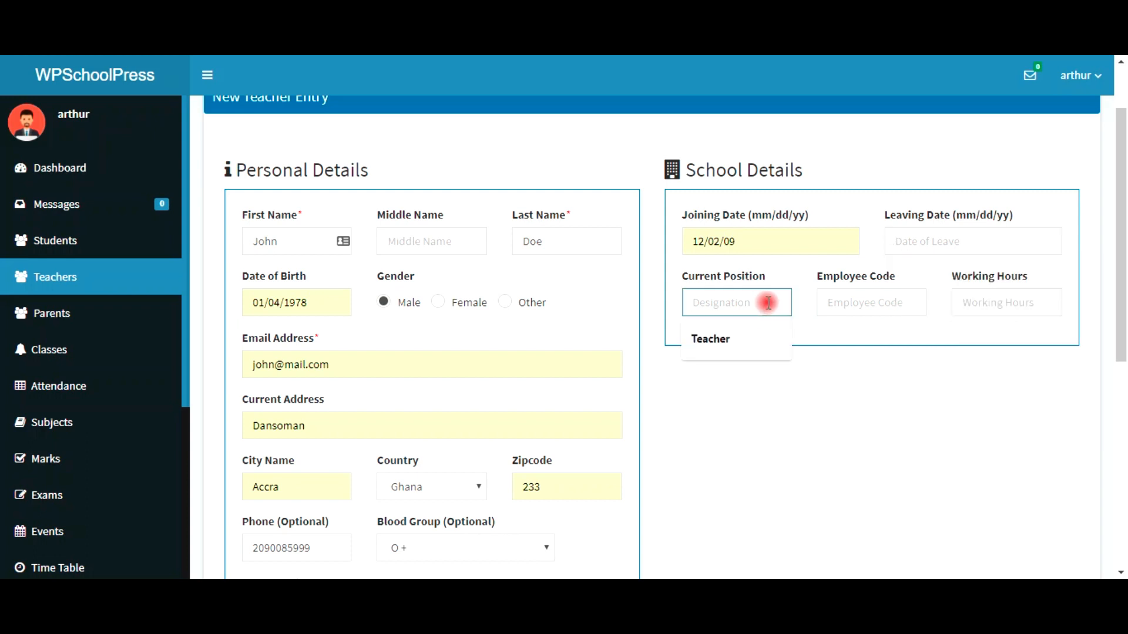
{"action": "type", "text": "Teacher"}
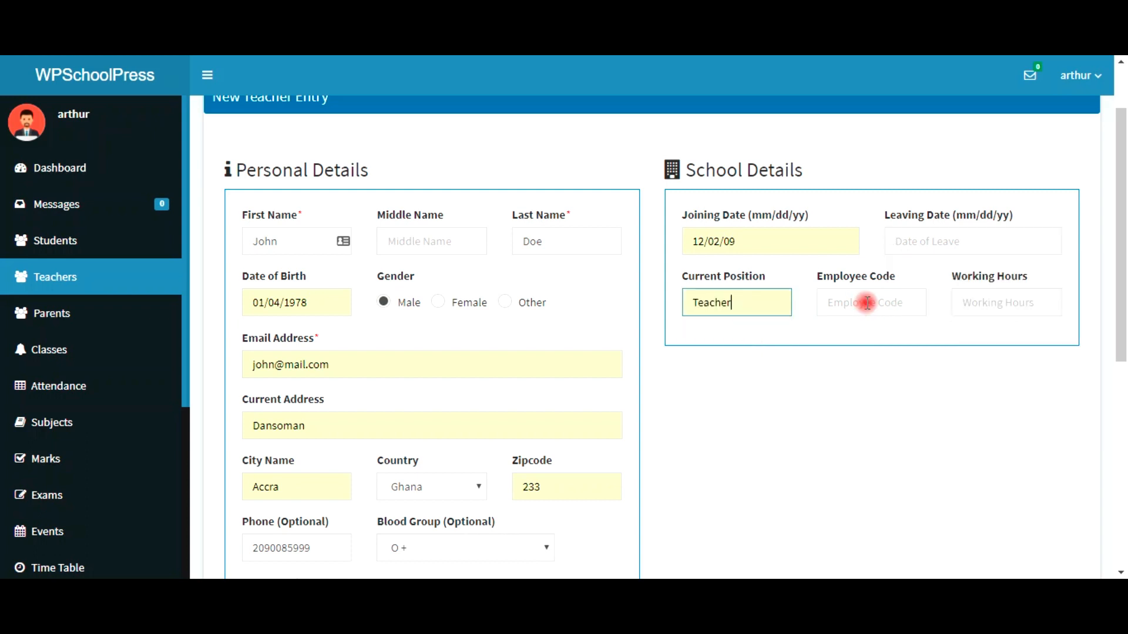
{"action": "left_click", "coordinate": [867, 303]}
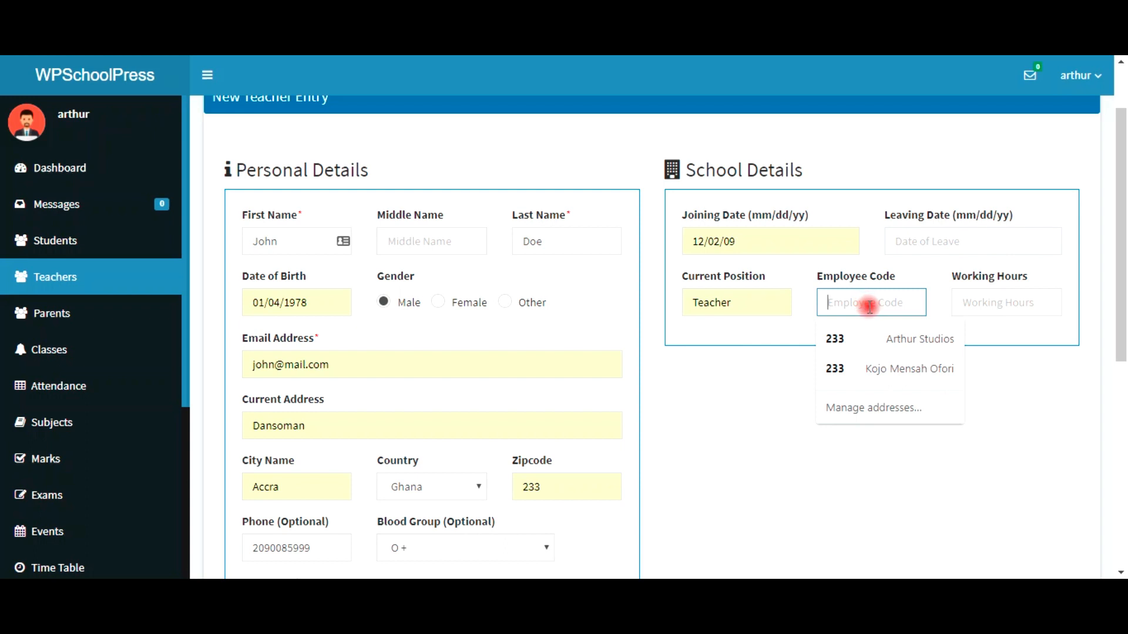
{"action": "type", "text": "001"}
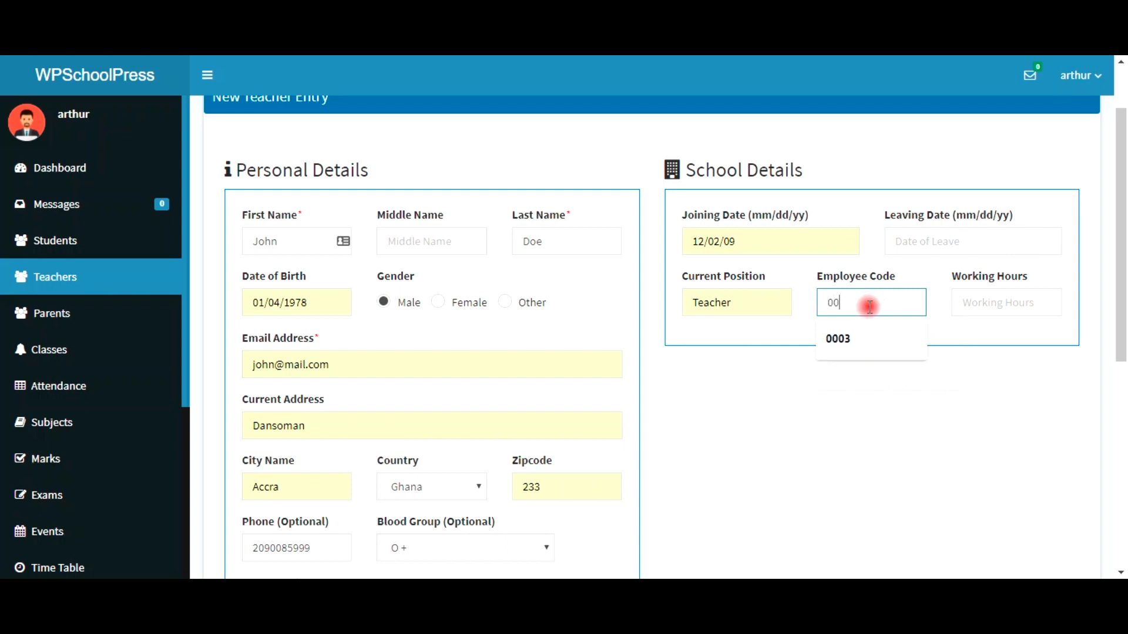
{"action": "left_click", "coordinate": [985, 305]}
{"action": "left_click", "coordinate": [962, 336]}
{"action": "type", "text": "8"}
{"action": "scroll", "coordinate": [858, 456], "scroll_direction": "down", "scroll_amount": 7}
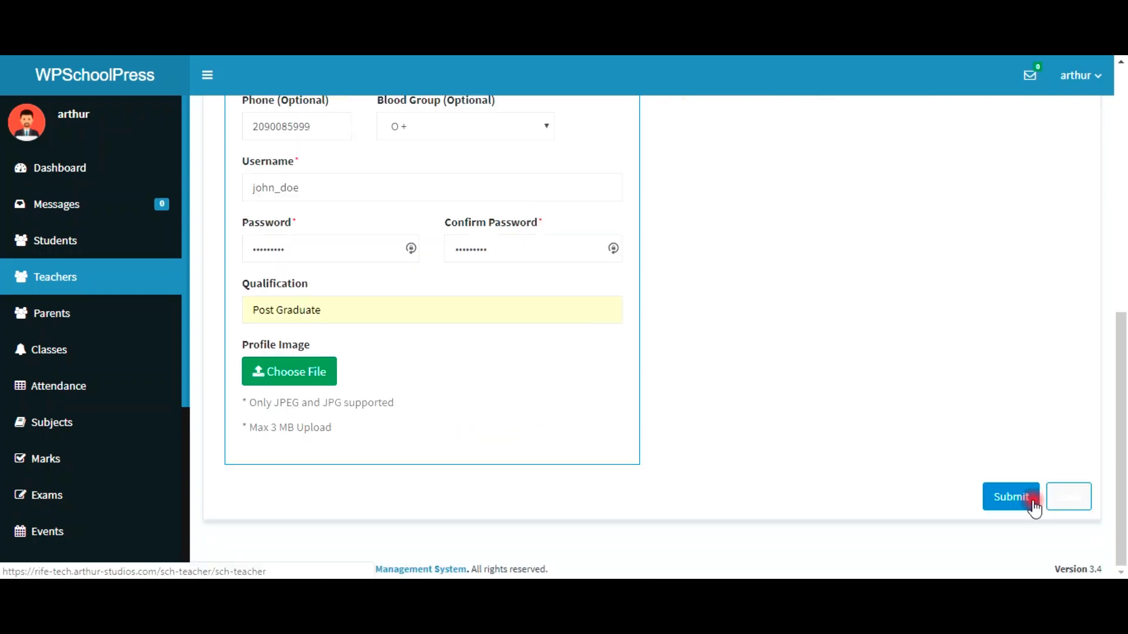
Step: Submit the teacher form, add a middle name from autofill, and resubmit it
{"action": "left_click", "coordinate": [1011, 497]}
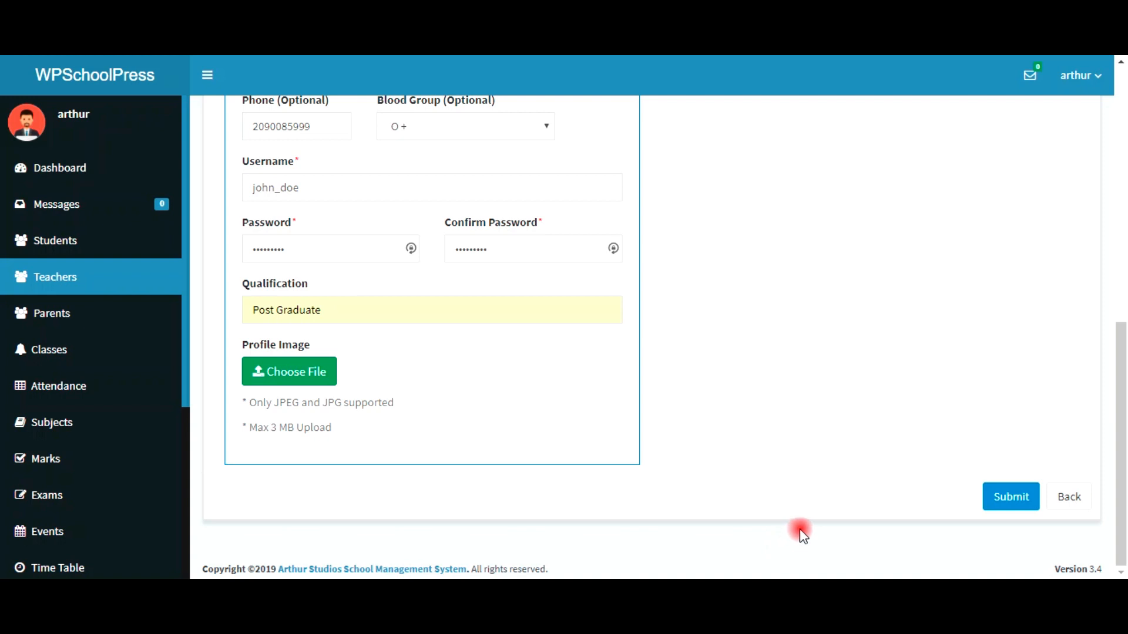
{"action": "left_click", "coordinate": [1018, 506]}
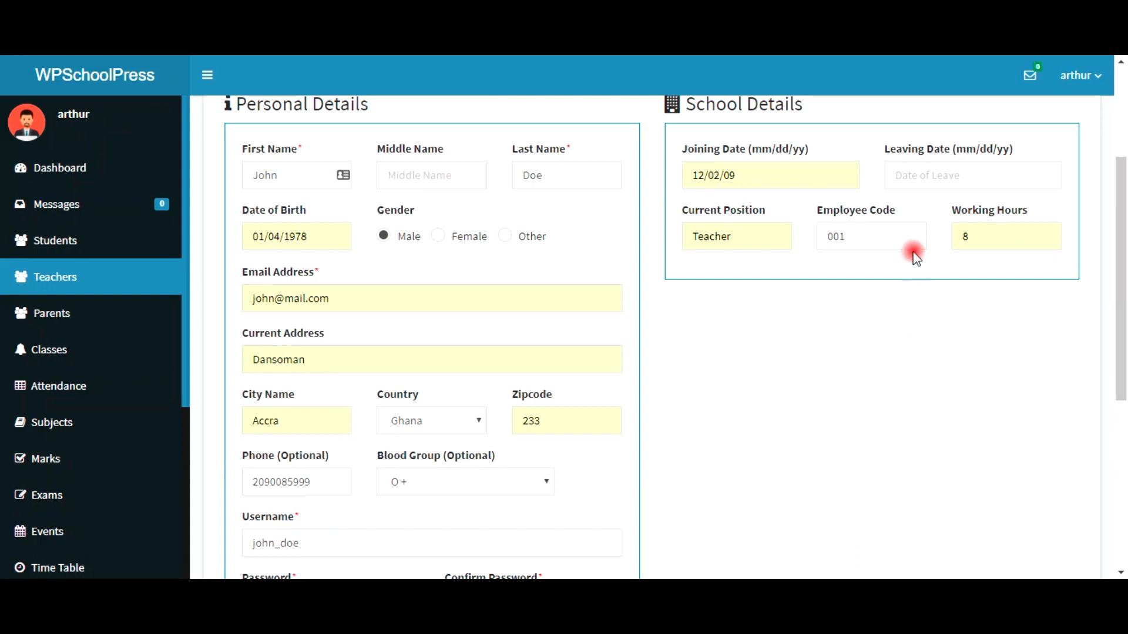
{"action": "left_click", "coordinate": [456, 182]}
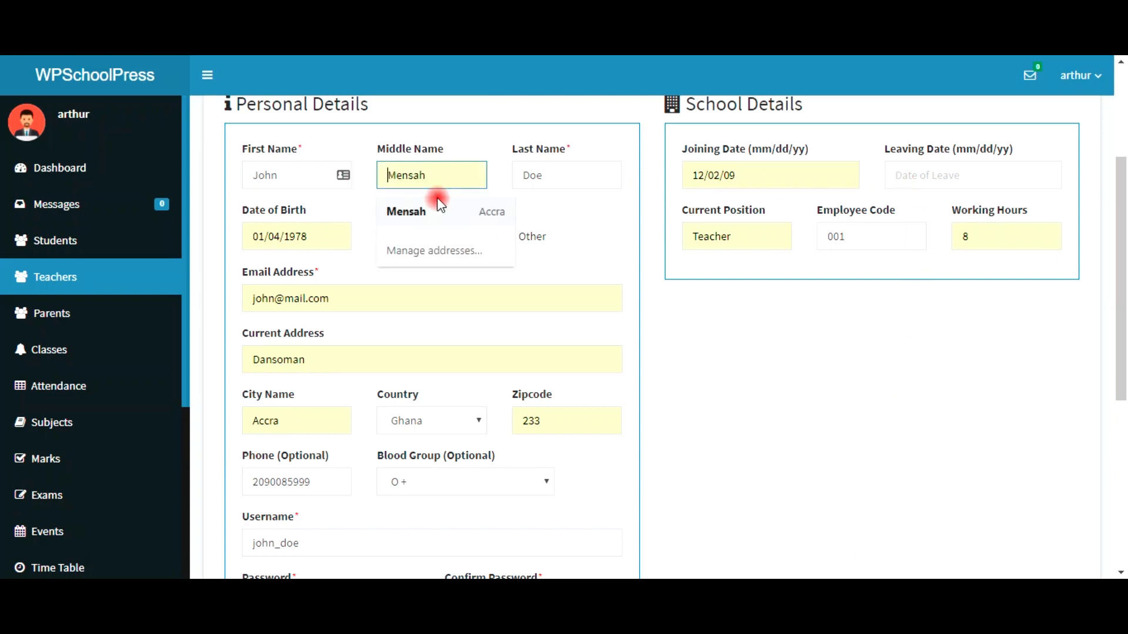
{"action": "left_click", "coordinate": [438, 208]}
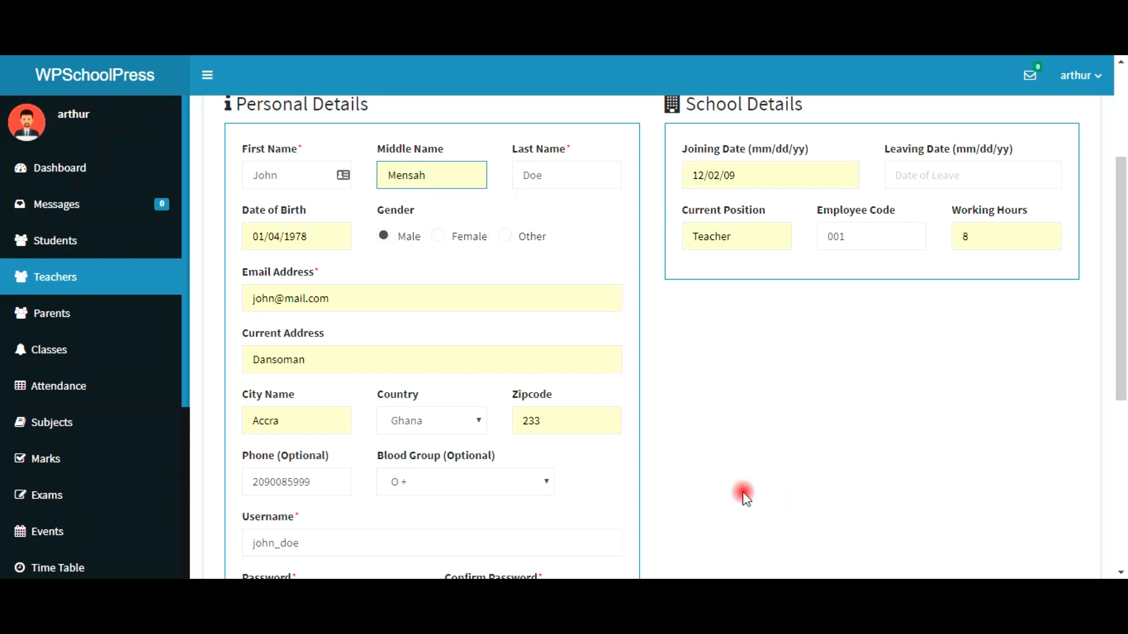
{"action": "scroll", "coordinate": [744, 494], "scroll_direction": "down", "scroll_amount": 4}
{"action": "scroll", "coordinate": [763, 505], "scroll_direction": "down", "scroll_amount": 2}
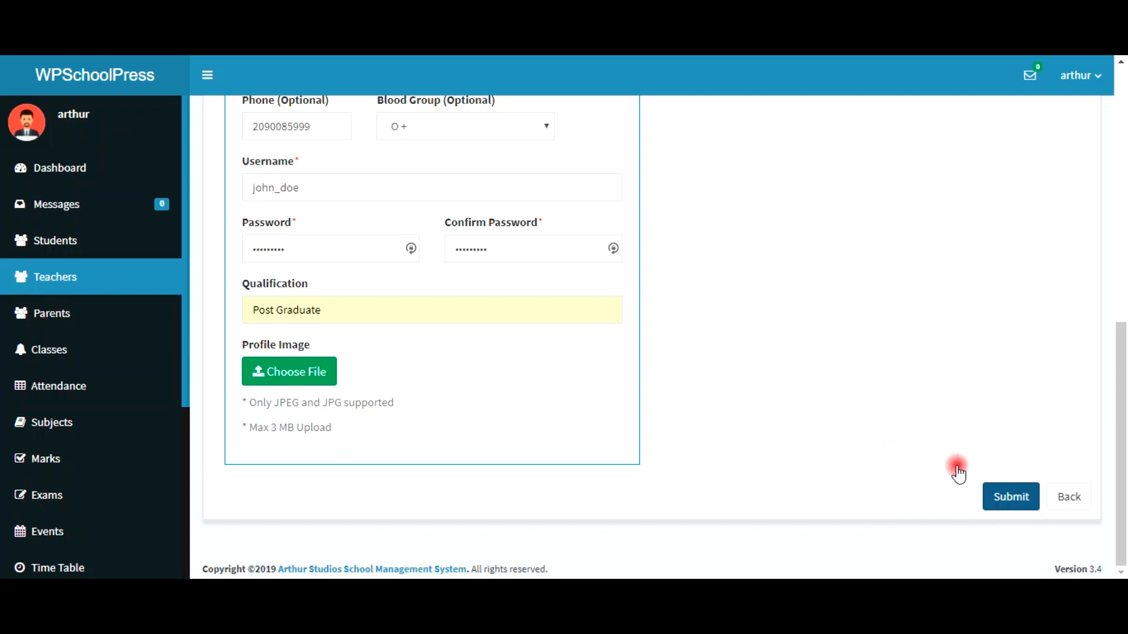
{"action": "left_click", "coordinate": [1003, 507]}
Step: Read the 'Given User Name Already Exists!' notice and return to the Teachers list
{"action": "scroll", "coordinate": [893, 444], "scroll_direction": "up", "scroll_amount": 5}
{"action": "scroll", "coordinate": [893, 445], "scroll_direction": "up", "scroll_amount": 4}
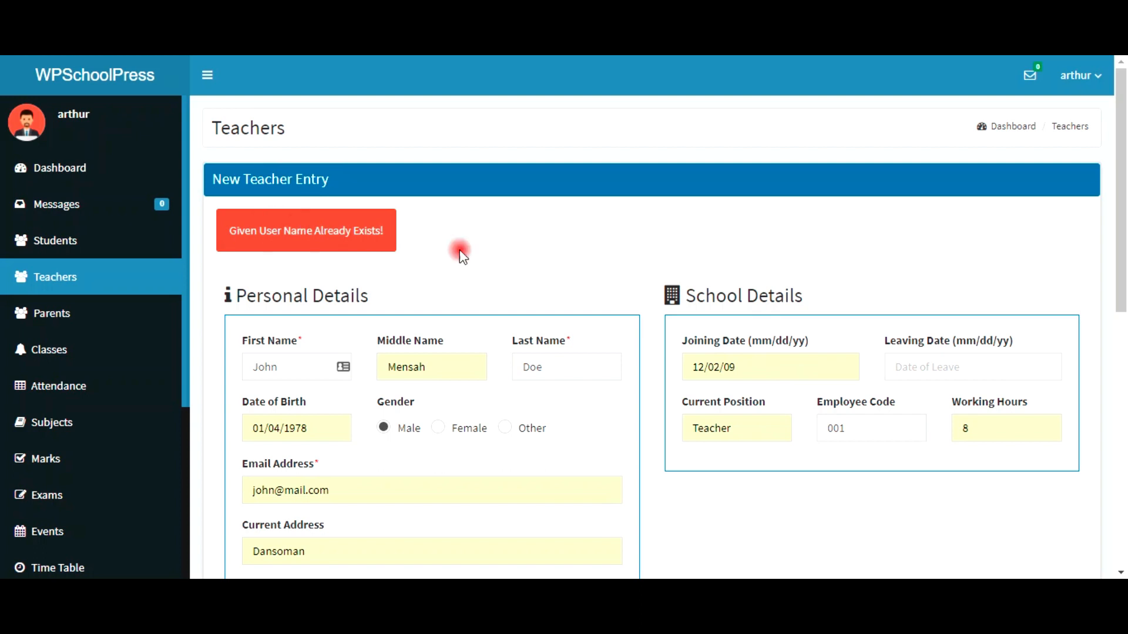
{"action": "left_click", "coordinate": [48, 289]}
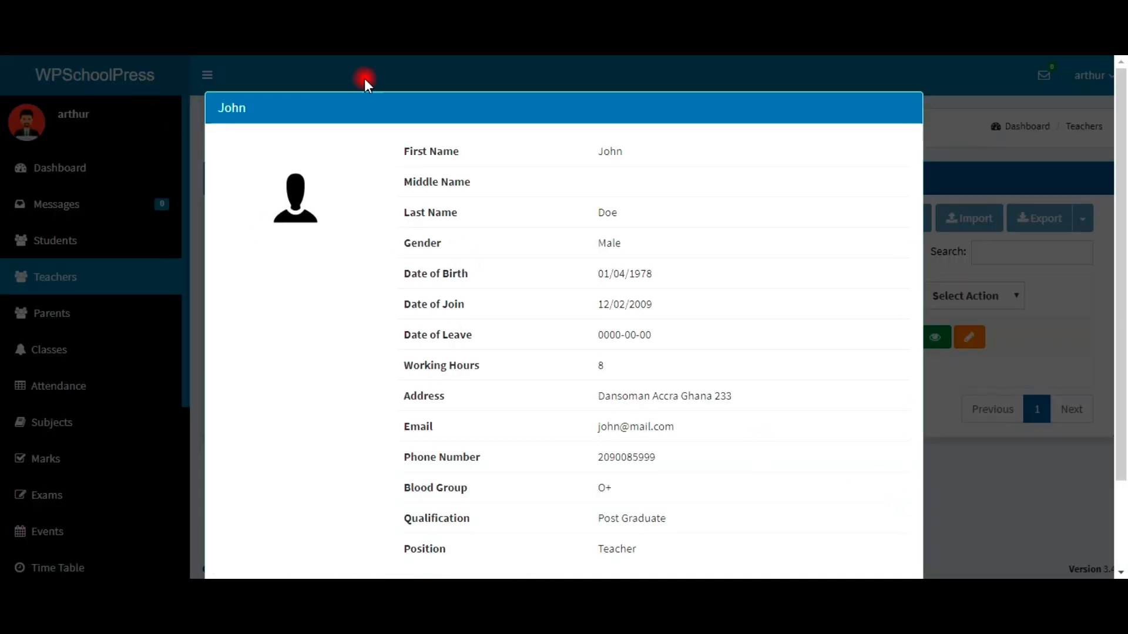
Step: Review the teacher's saved details (joining 12/02/2009, 8 hours, Post Graduate, Teacher) and close the window
{"action": "scroll", "coordinate": [599, 365], "scroll_direction": "down", "scroll_amount": 2}
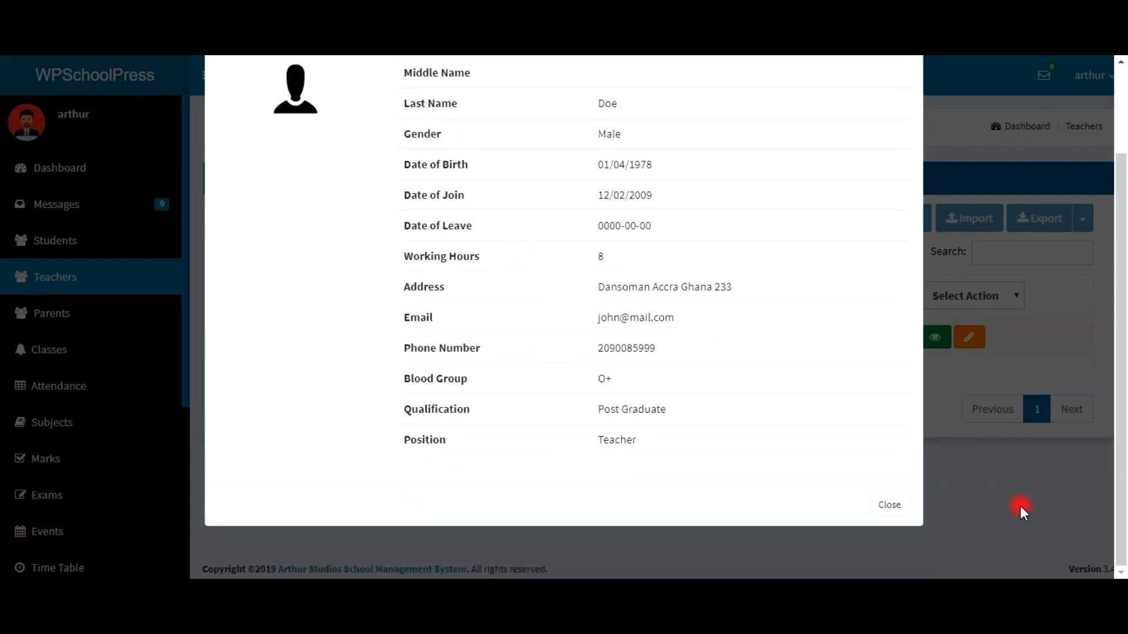
{"action": "scroll", "coordinate": [893, 517], "scroll_direction": "up", "scroll_amount": 2}
{"action": "scroll", "coordinate": [894, 515], "scroll_direction": "down", "scroll_amount": 2}
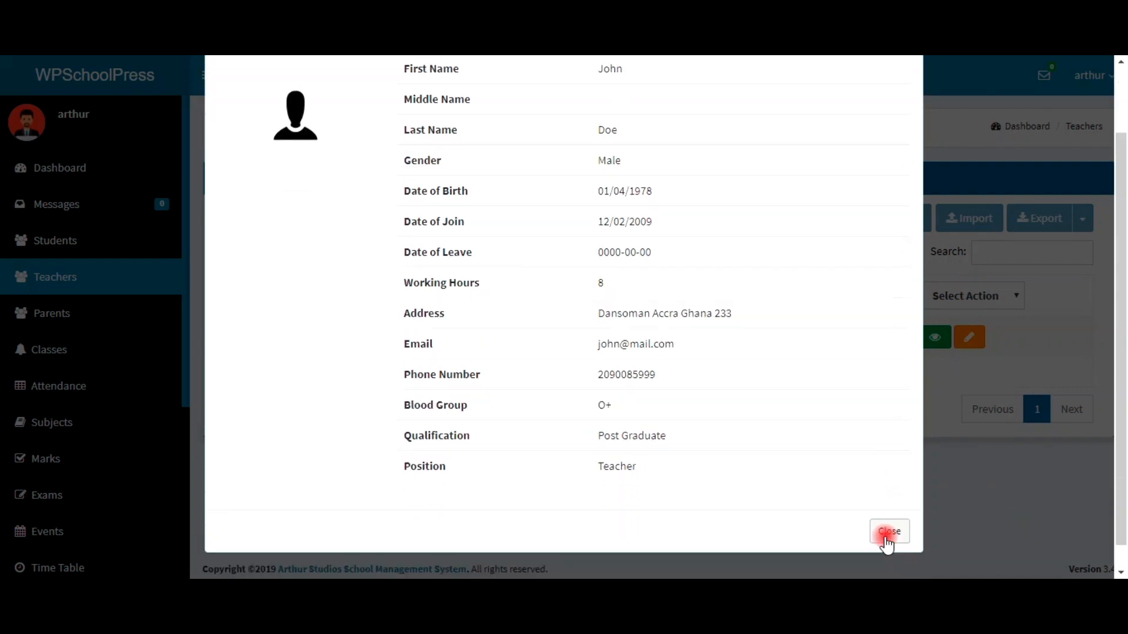
{"action": "left_click", "coordinate": [889, 536]}
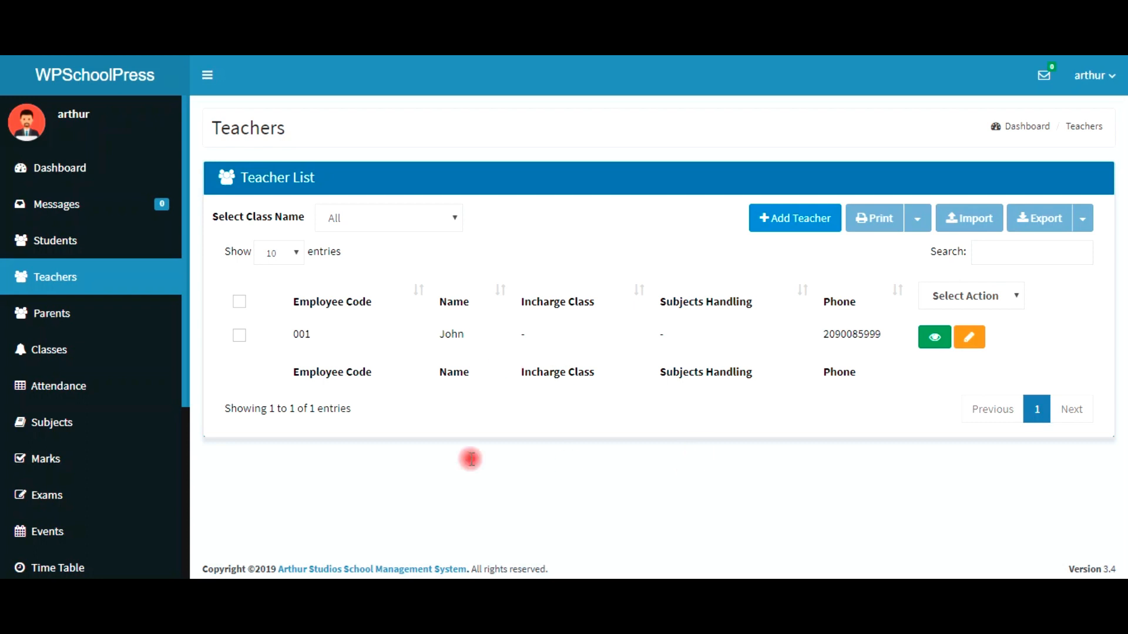
Step: Go to the empty Class List, open the Add New Class form, and bring up class name suggestions
{"action": "left_click", "coordinate": [60, 353]}
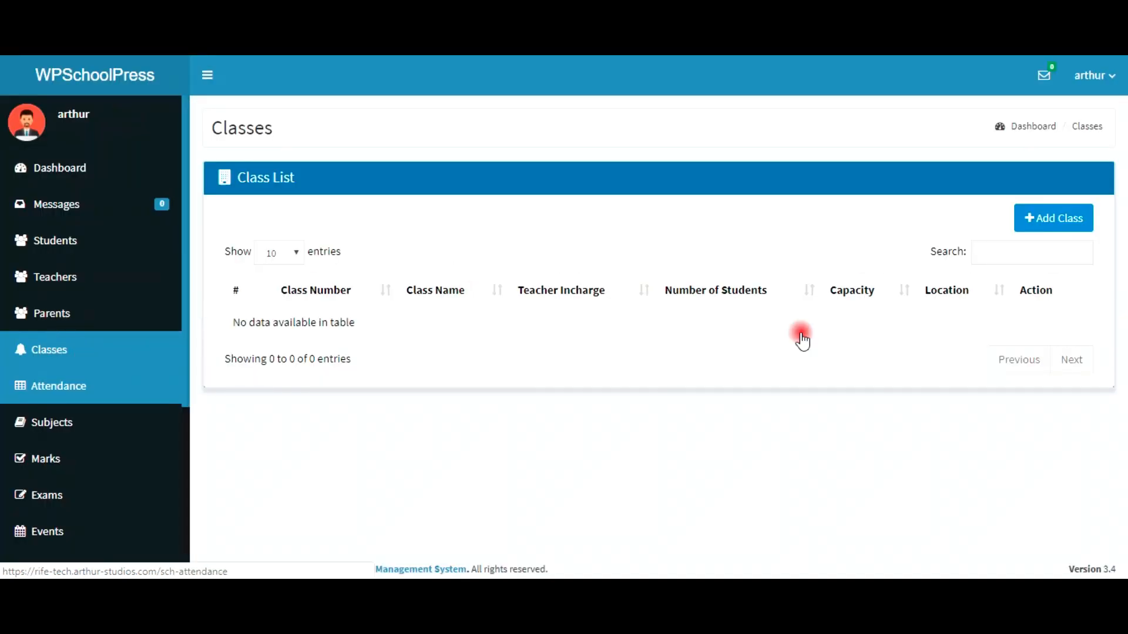
{"action": "left_click", "coordinate": [1037, 222]}
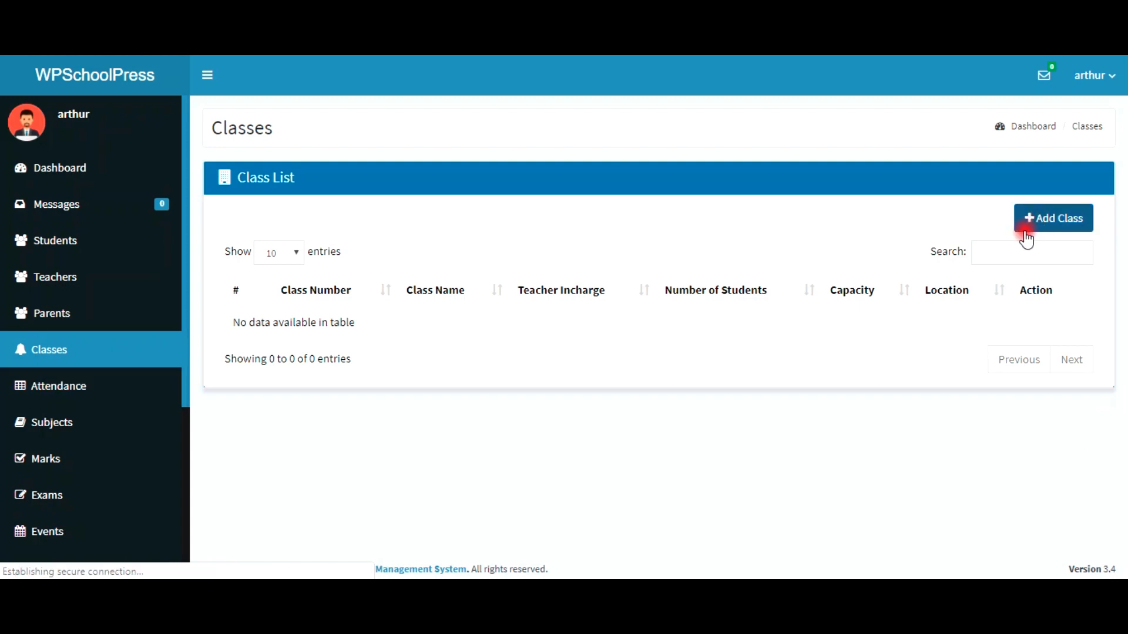
{"action": "left_click", "coordinate": [983, 365]}
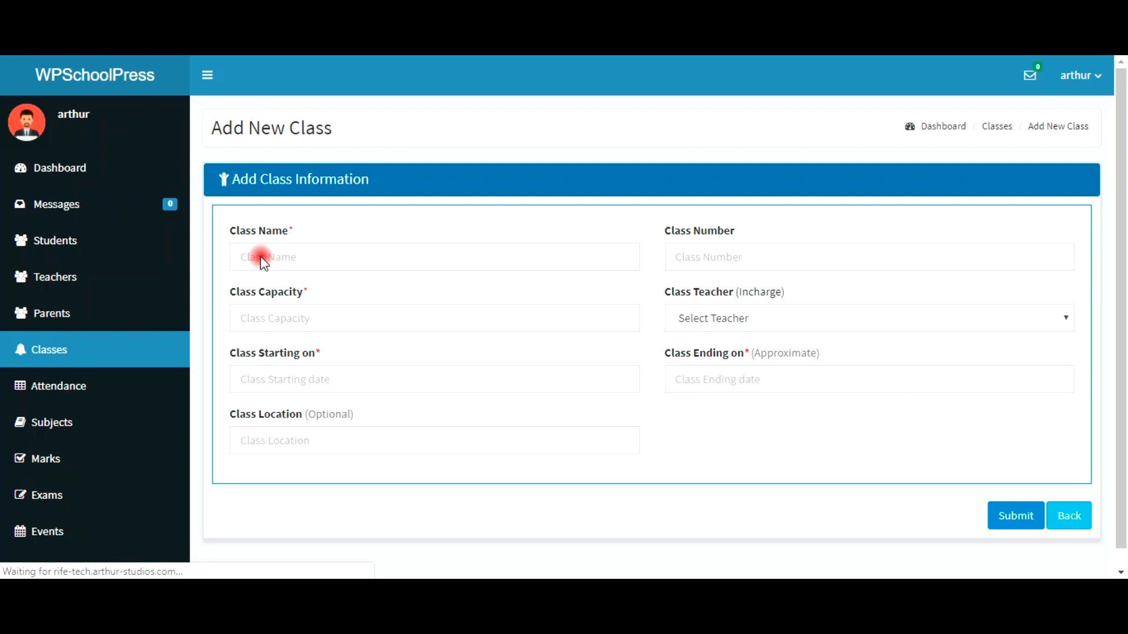
{"action": "left_click", "coordinate": [291, 265]}
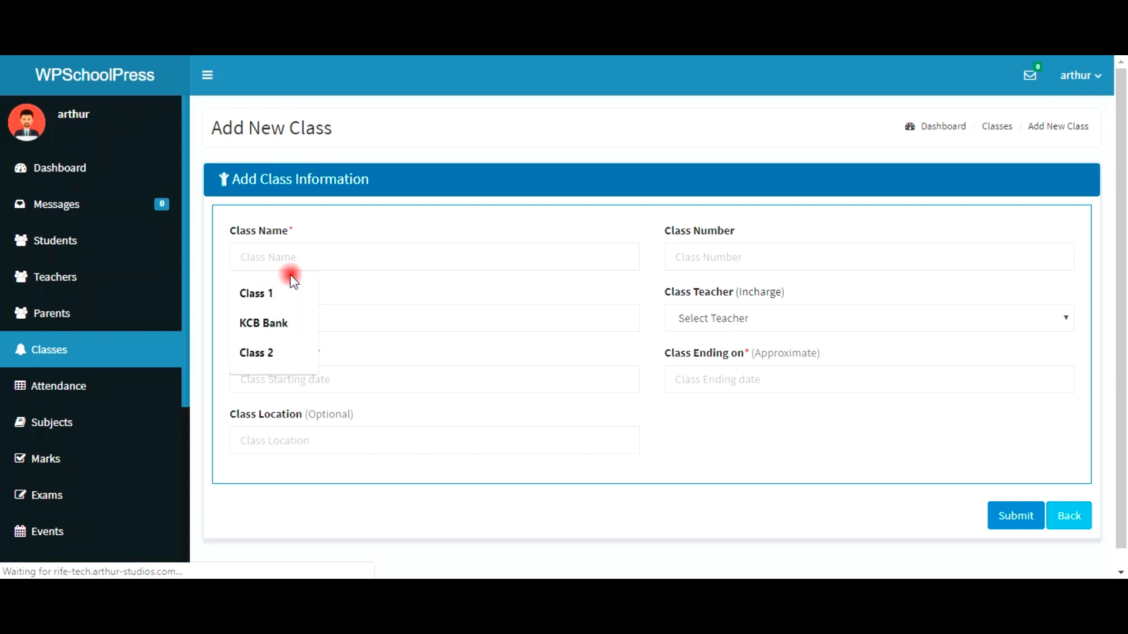
Step: Enter Class 1 as the class name, capacity 30 and start date 2018-01-01
{"action": "left_click", "coordinate": [371, 259]}
{"action": "key", "text": "Down"}
{"action": "key", "text": "Return"}
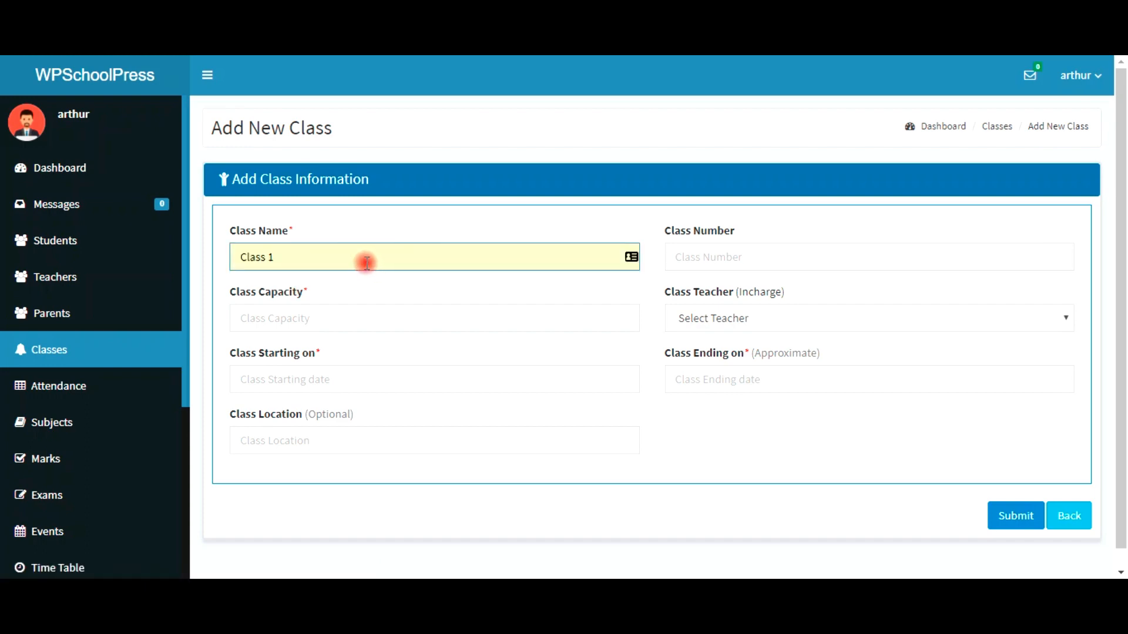
{"action": "left_click", "coordinate": [332, 310]}
{"action": "left_click", "coordinate": [260, 352]}
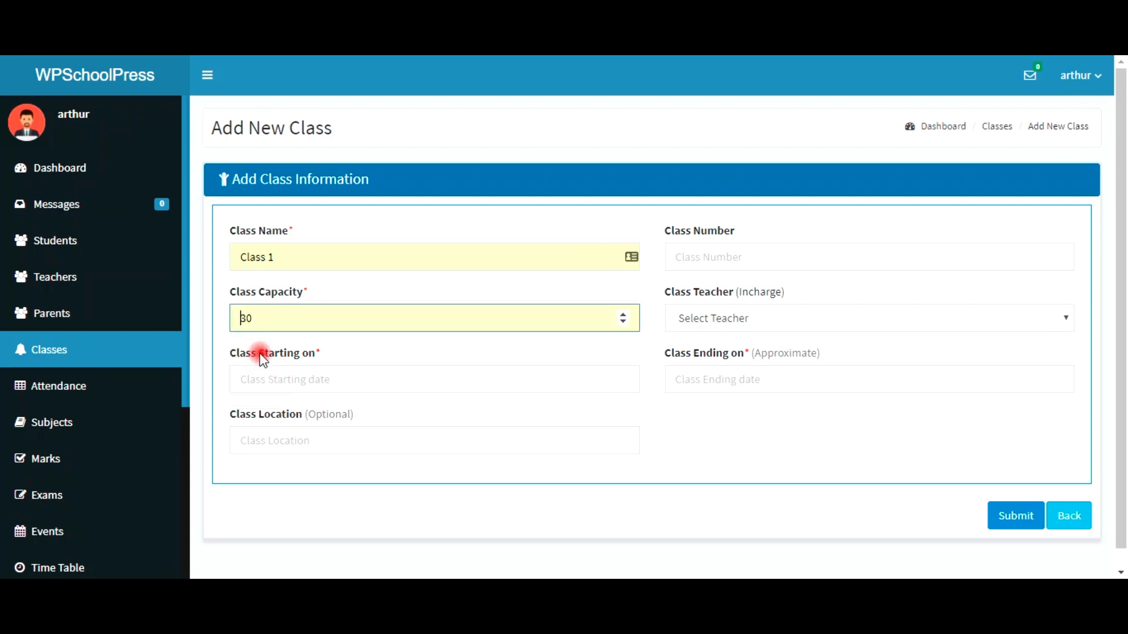
{"action": "left_click", "coordinate": [306, 380]}
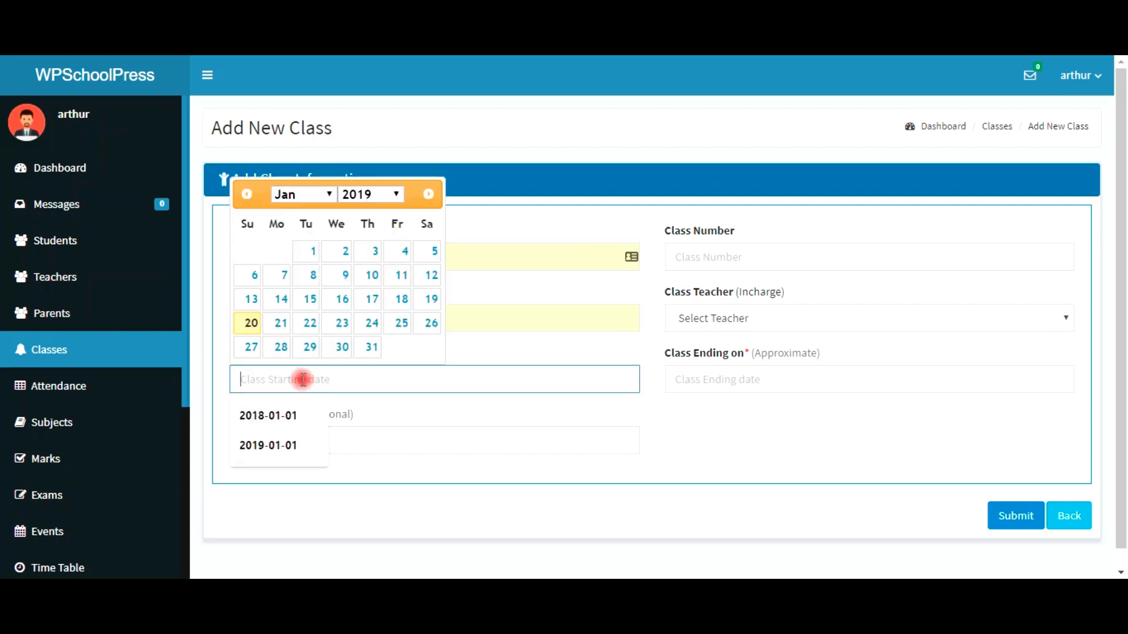
{"action": "left_click", "coordinate": [298, 420]}
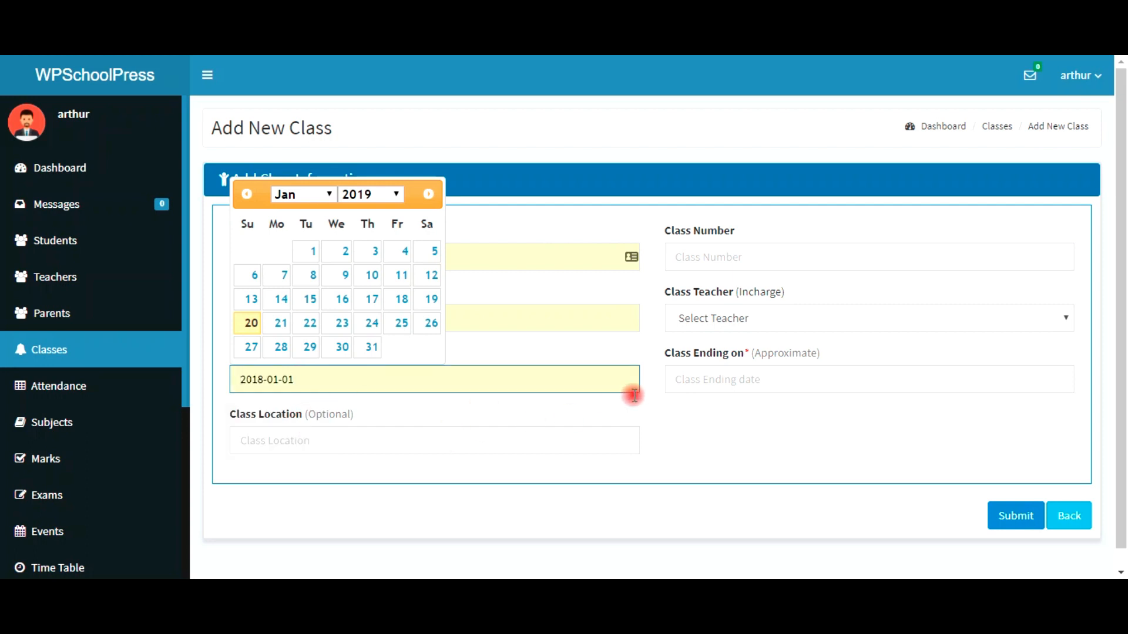
Step: Set the ending date to 20 January 2019, assign the available teacher, and set class number 001
{"action": "left_click", "coordinate": [690, 382]}
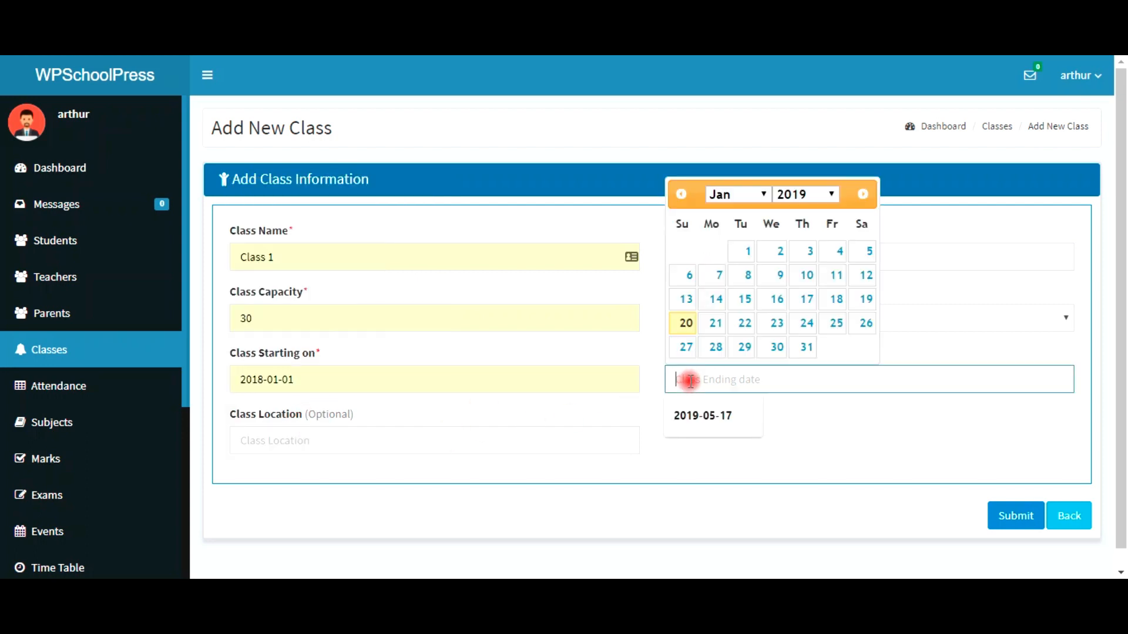
{"action": "left_click", "coordinate": [732, 417]}
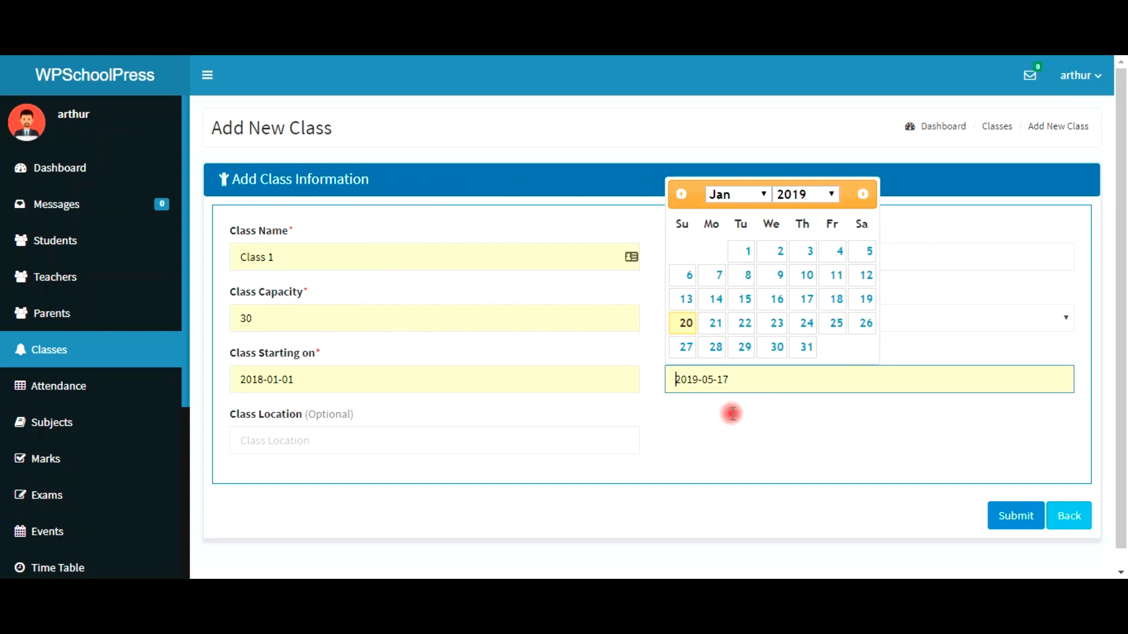
{"action": "left_click", "coordinate": [684, 321]}
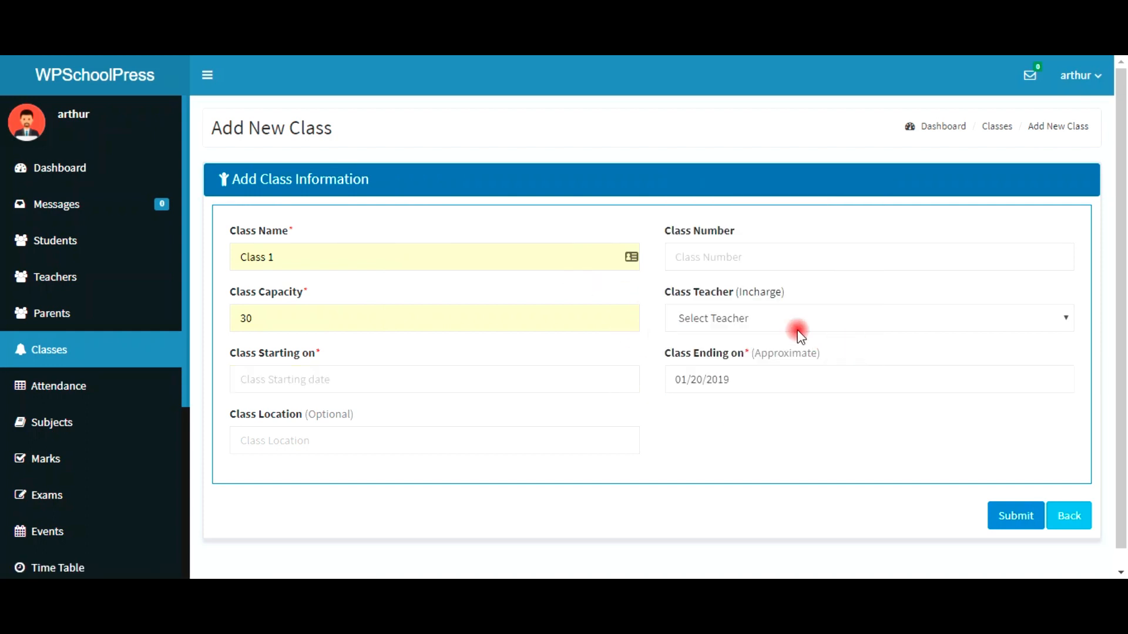
{"action": "left_click", "coordinate": [729, 319]}
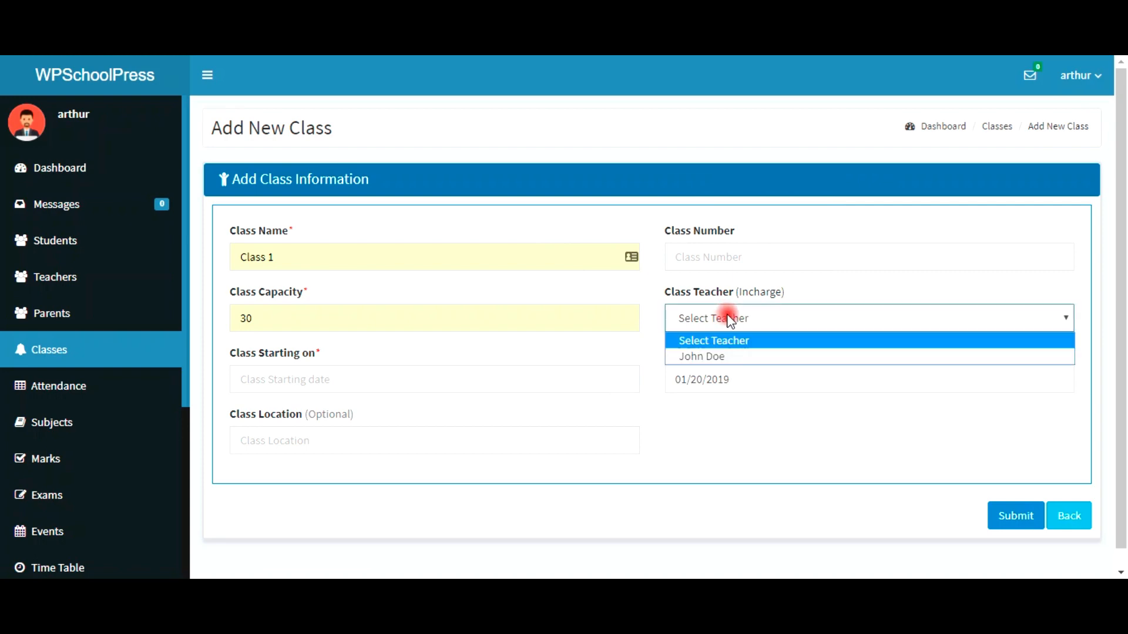
{"action": "left_click", "coordinate": [731, 359]}
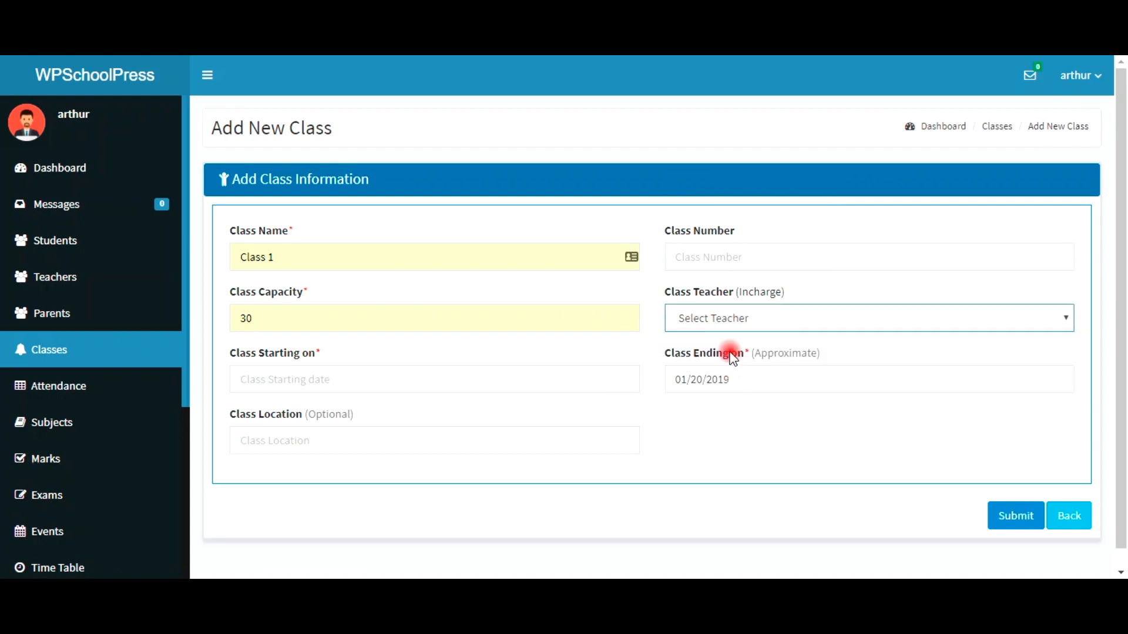
{"action": "left_click", "coordinate": [709, 256]}
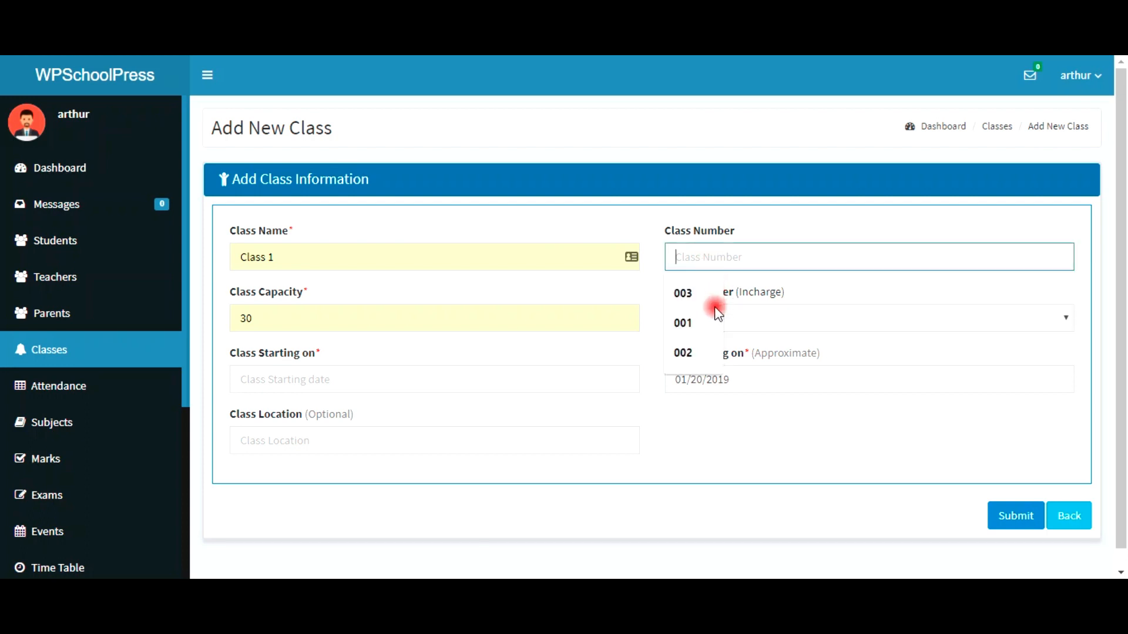
{"action": "left_click", "coordinate": [683, 324]}
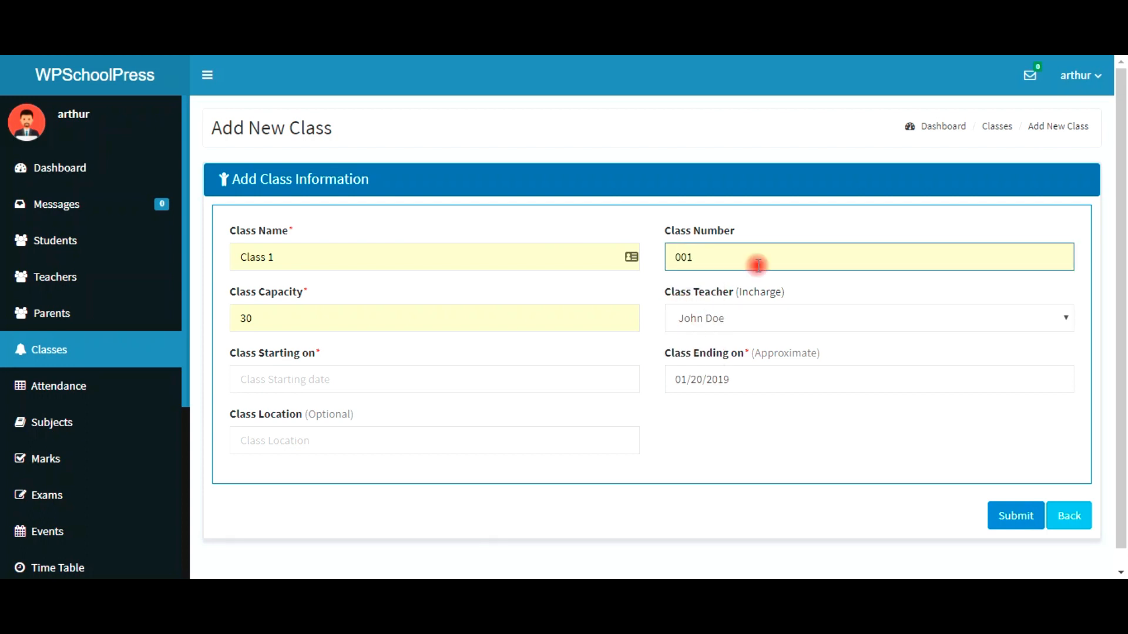
Step: Re-set start date 2018-01-01, set location Grand Floor, and submit Class 1
{"action": "left_click", "coordinate": [321, 380]}
{"action": "left_click", "coordinate": [294, 416]}
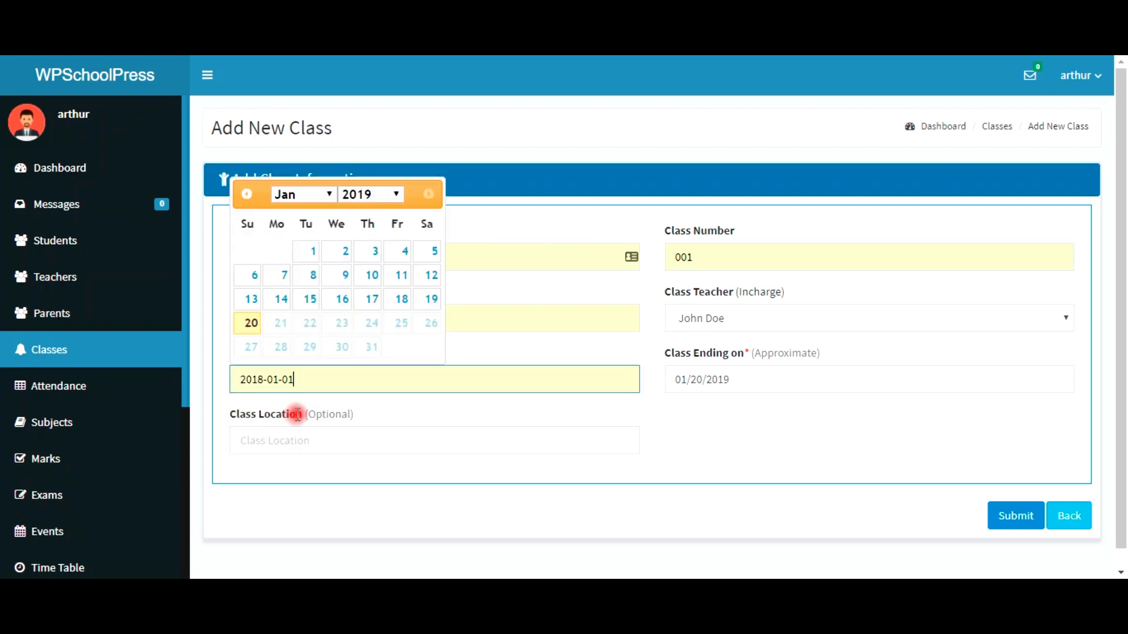
{"action": "left_click", "coordinate": [403, 440]}
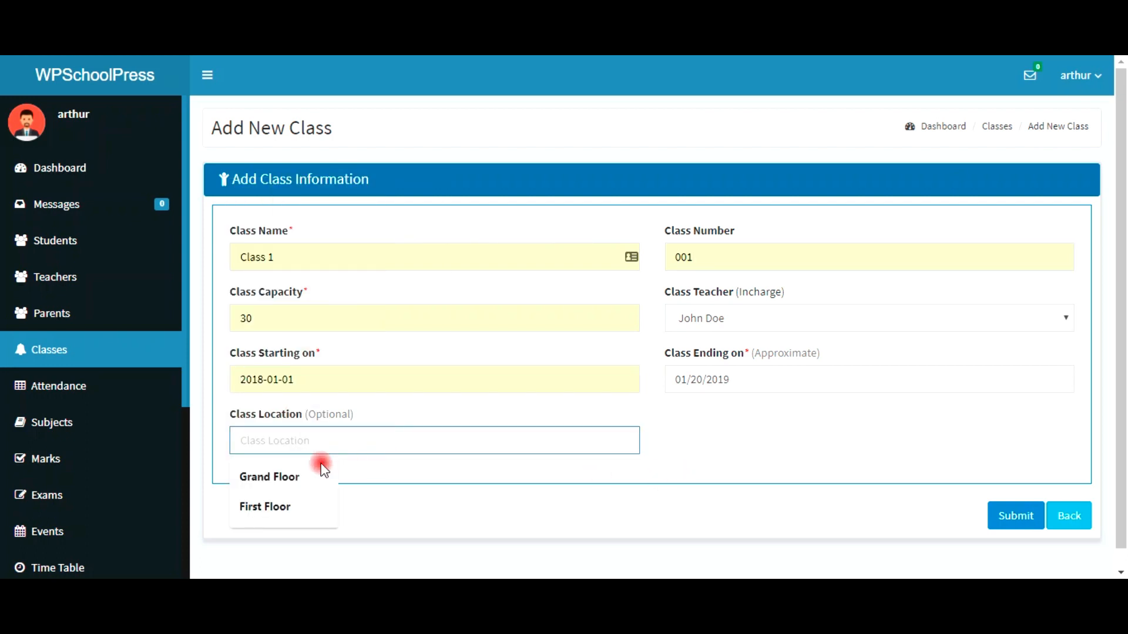
{"action": "left_click", "coordinate": [297, 474]}
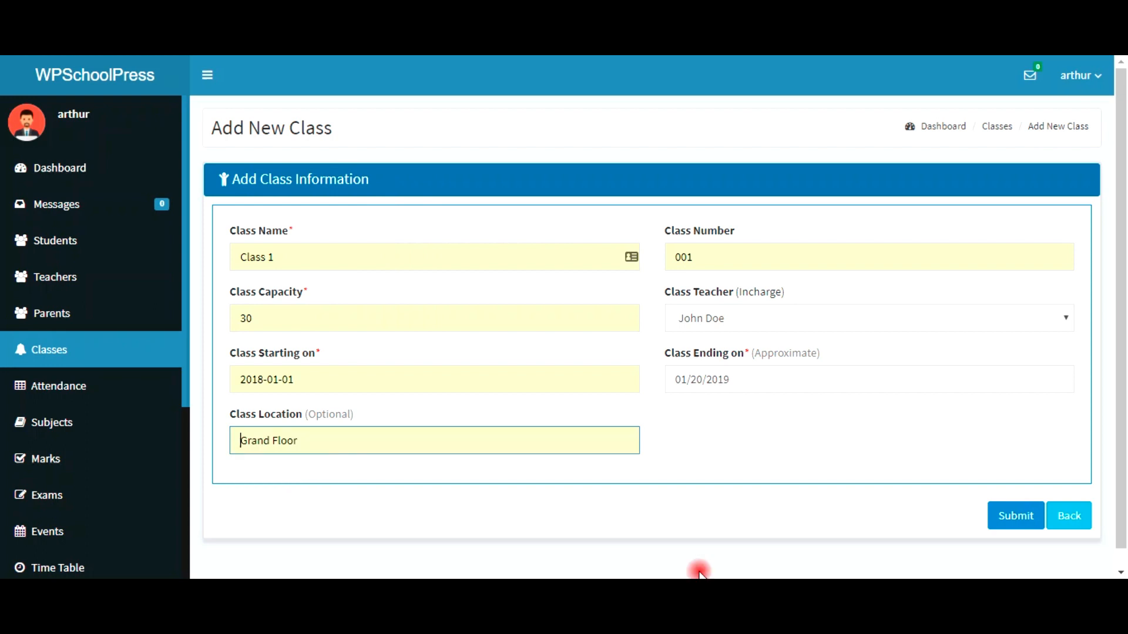
{"action": "left_click", "coordinate": [1004, 522]}
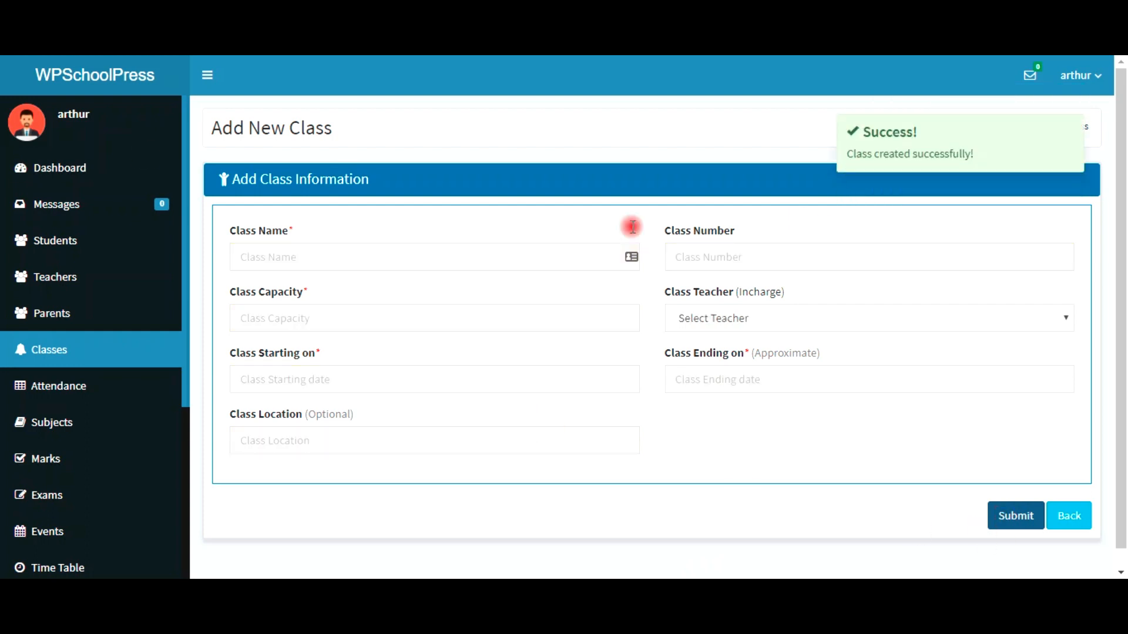
Step: Enter Class 2 with capacity 30, running 2018-01-01 to 2019-05-17
{"action": "left_click", "coordinate": [497, 259]}
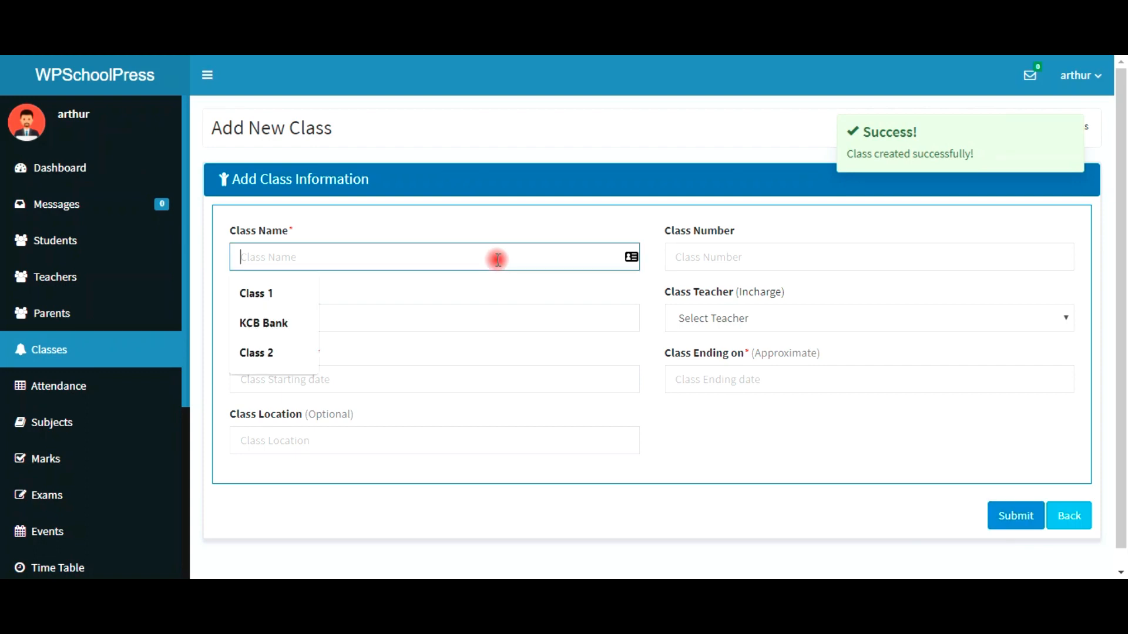
{"action": "left_click", "coordinate": [283, 353]}
{"action": "left_click", "coordinate": [293, 322]}
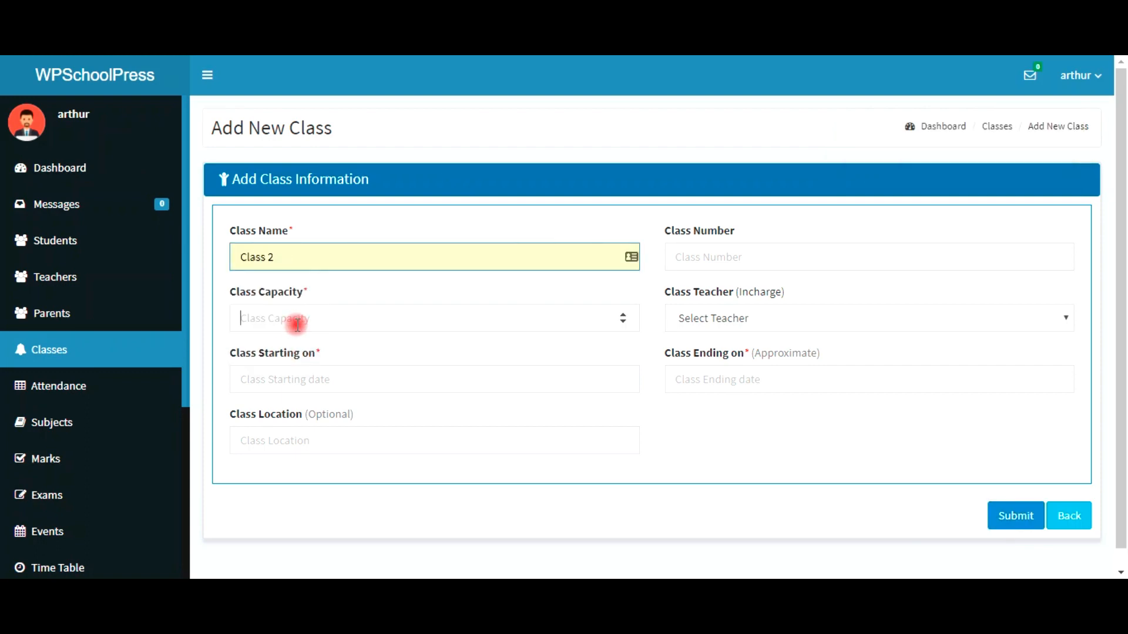
{"action": "left_click", "coordinate": [275, 360]}
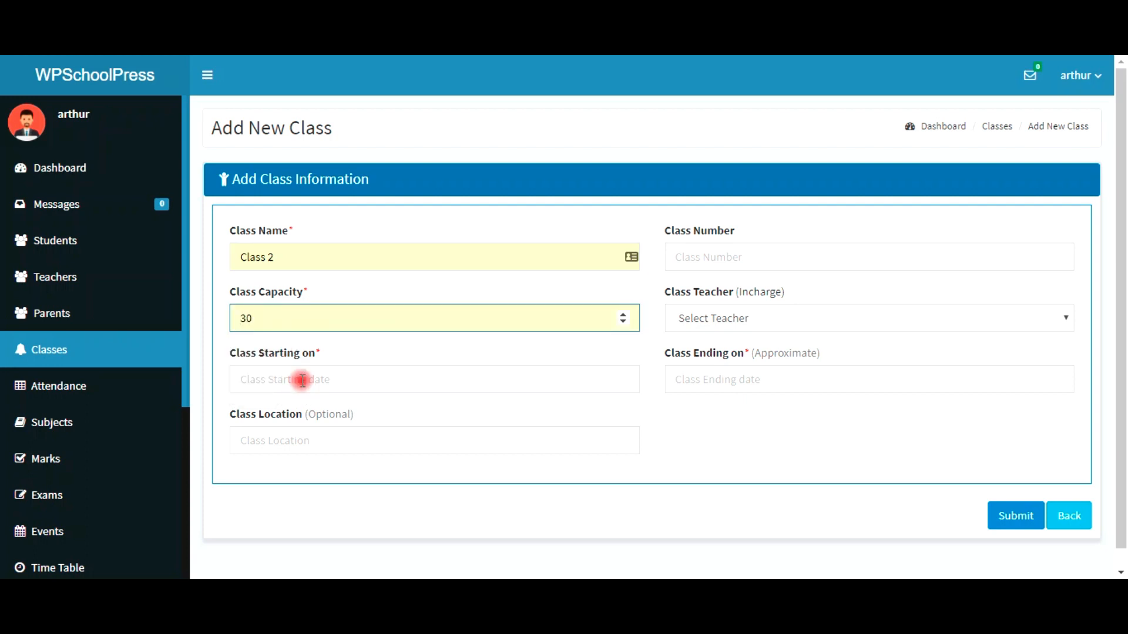
{"action": "left_click", "coordinate": [301, 381]}
{"action": "left_click", "coordinate": [292, 416]}
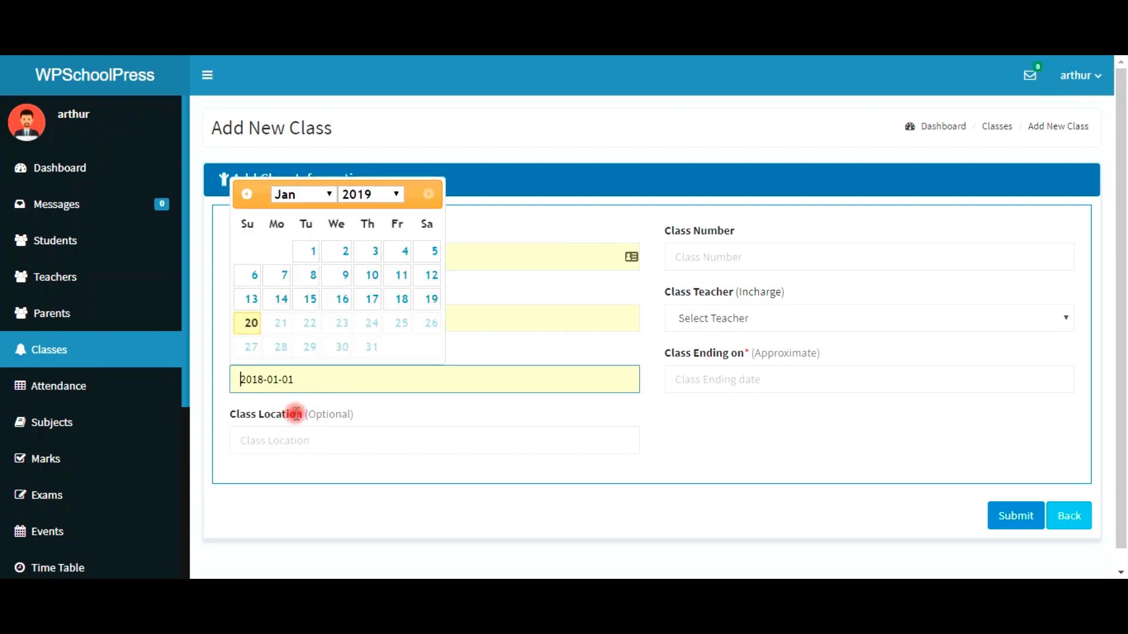
{"action": "left_click", "coordinate": [731, 378]}
{"action": "left_click", "coordinate": [722, 416]}
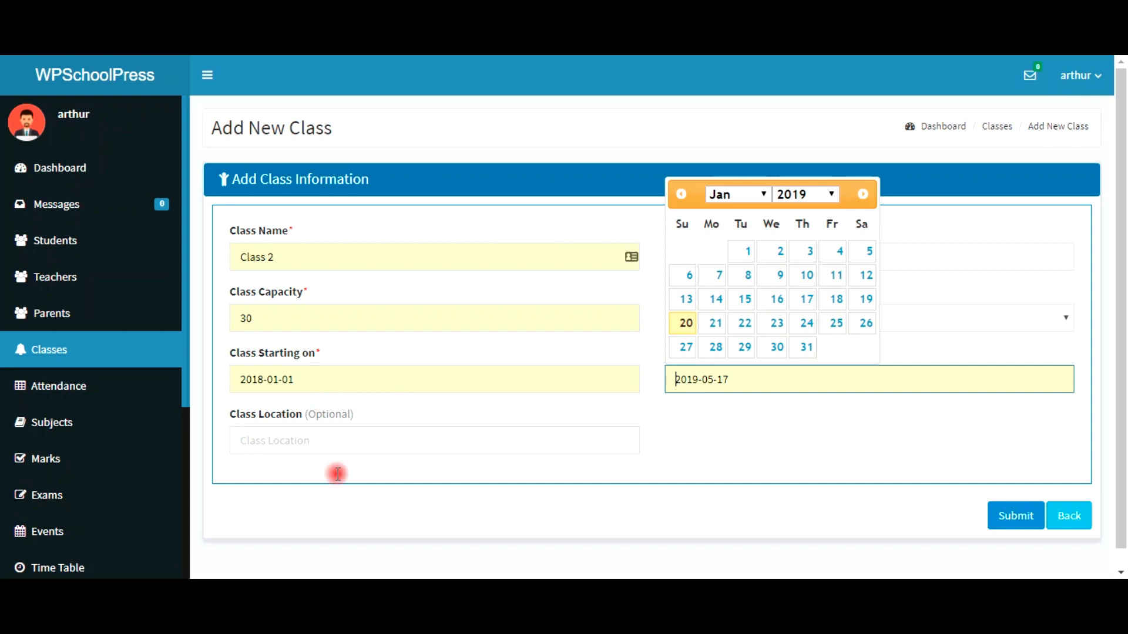
Step: Set location First Floor, class number 002, assign the available teacher, and submit Class 2
{"action": "left_click", "coordinate": [354, 438]}
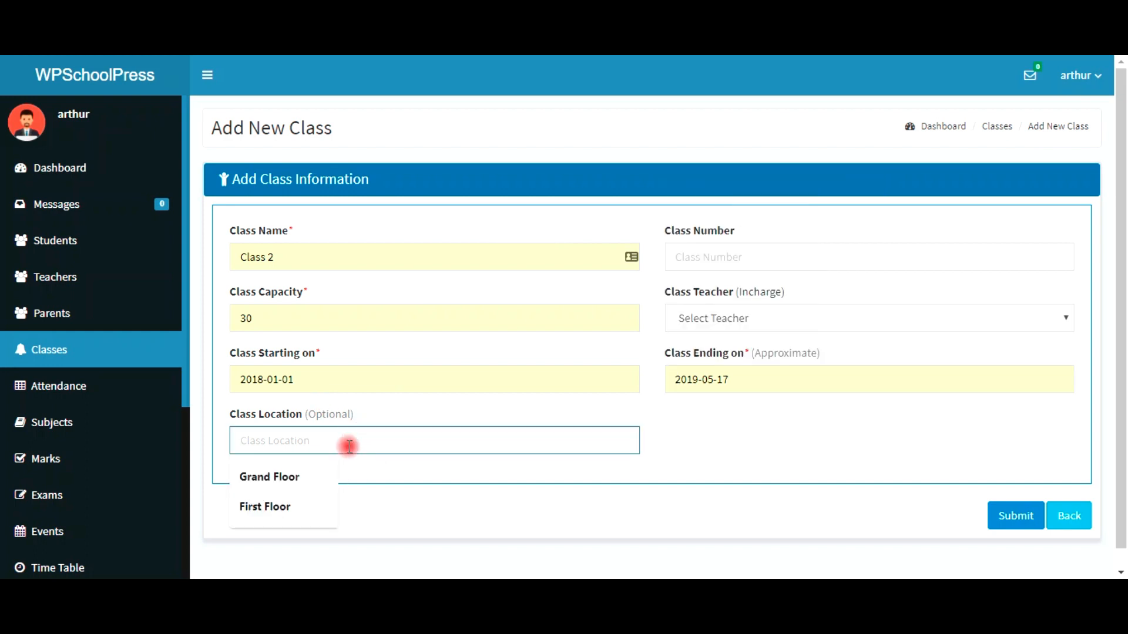
{"action": "left_click", "coordinate": [270, 506]}
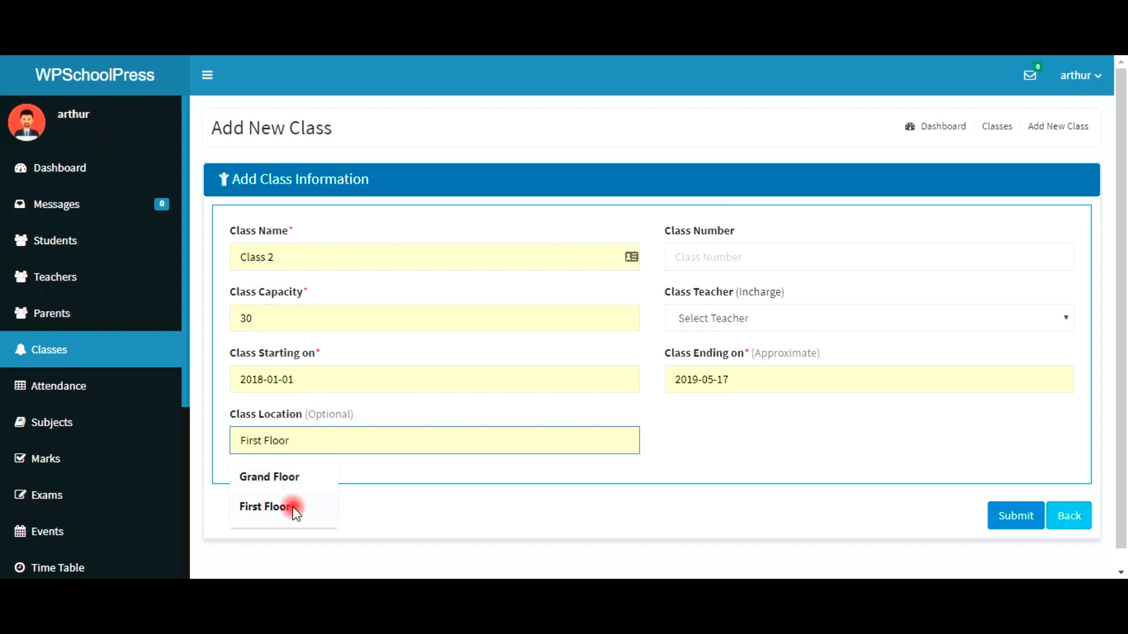
{"action": "left_click", "coordinate": [694, 262]}
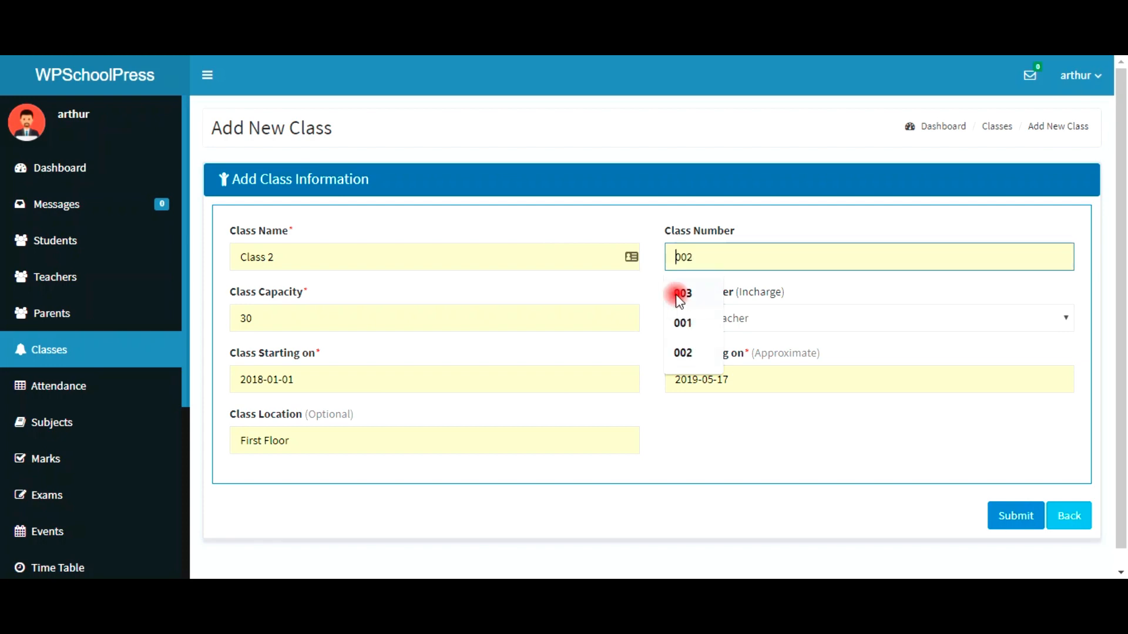
{"action": "left_click", "coordinate": [699, 357]}
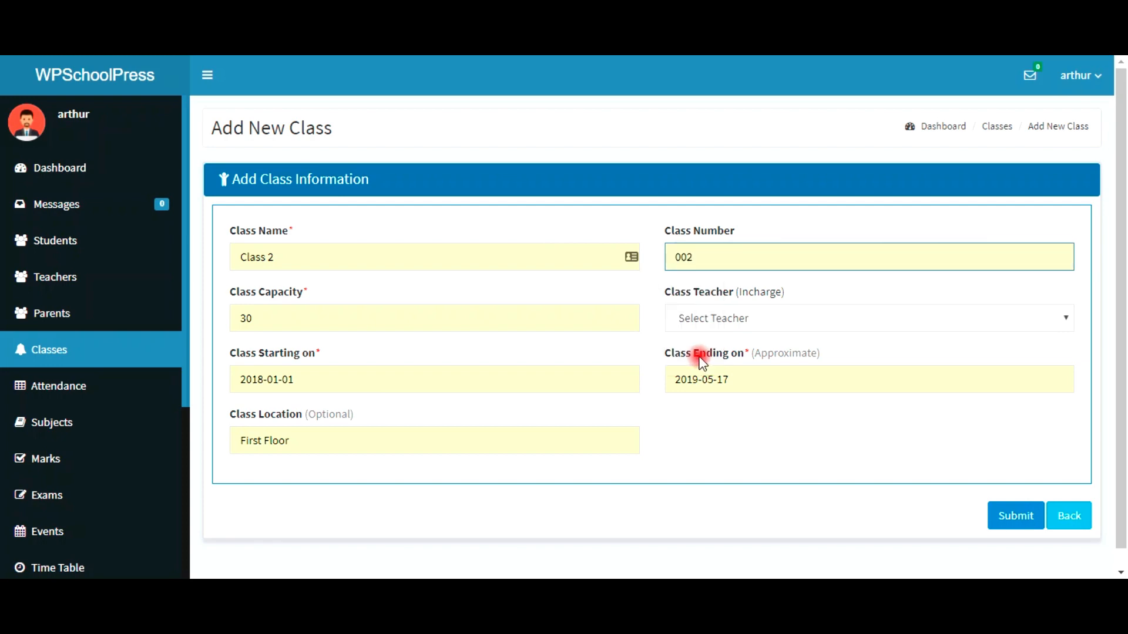
{"action": "left_click", "coordinate": [707, 323]}
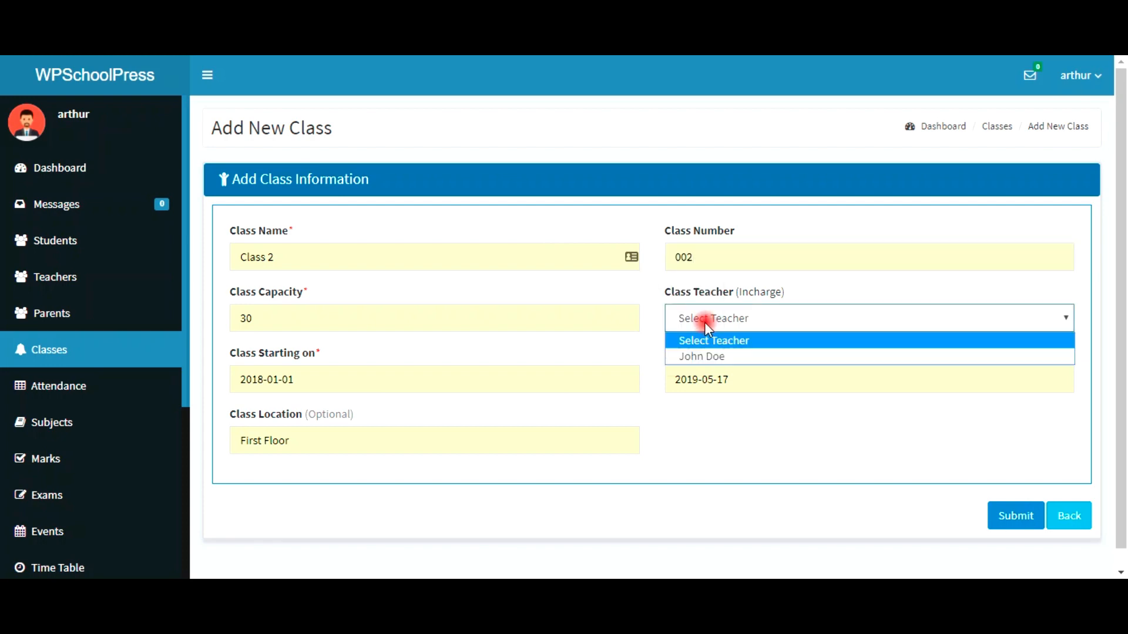
{"action": "left_click", "coordinate": [724, 356]}
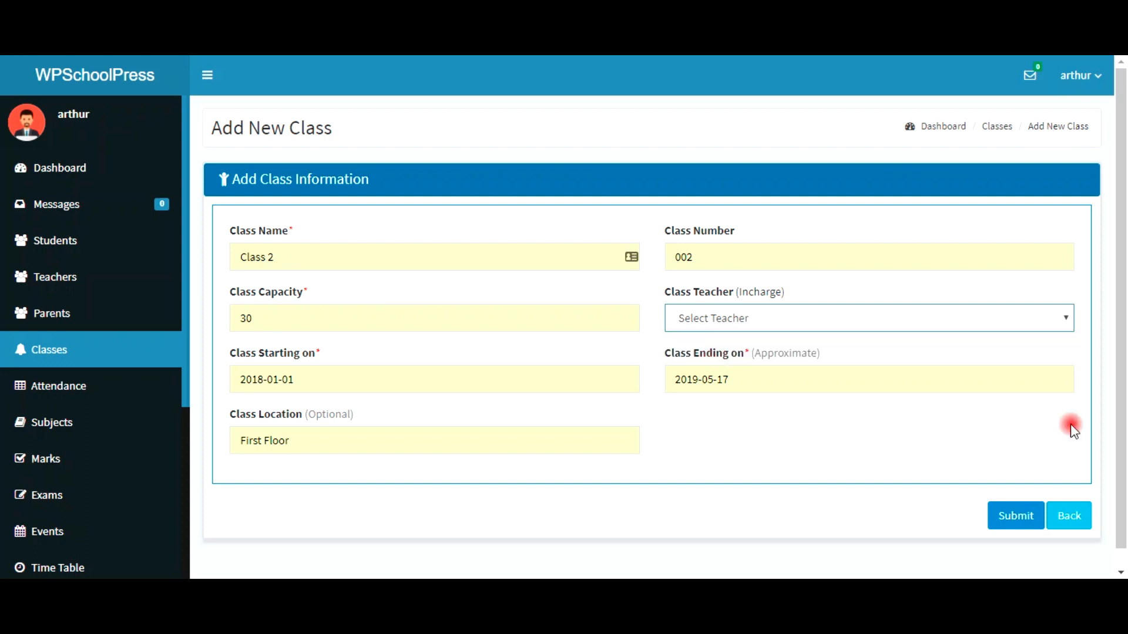
{"action": "left_click", "coordinate": [1020, 518]}
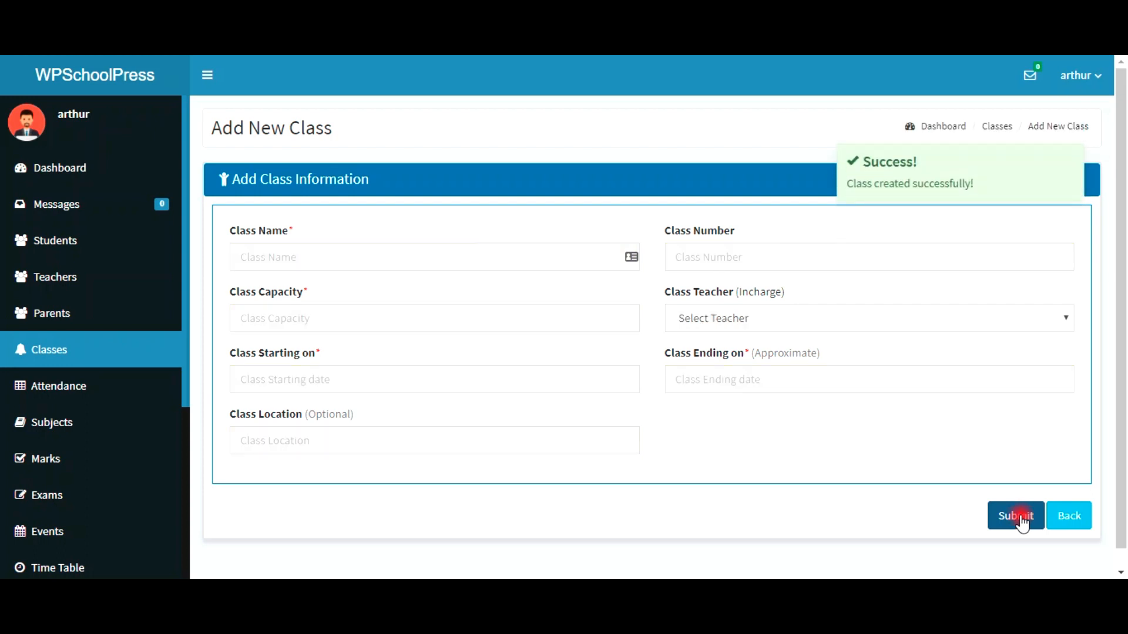
Step: Open the class list and sort it by class number, descending
{"action": "left_click", "coordinate": [49, 353]}
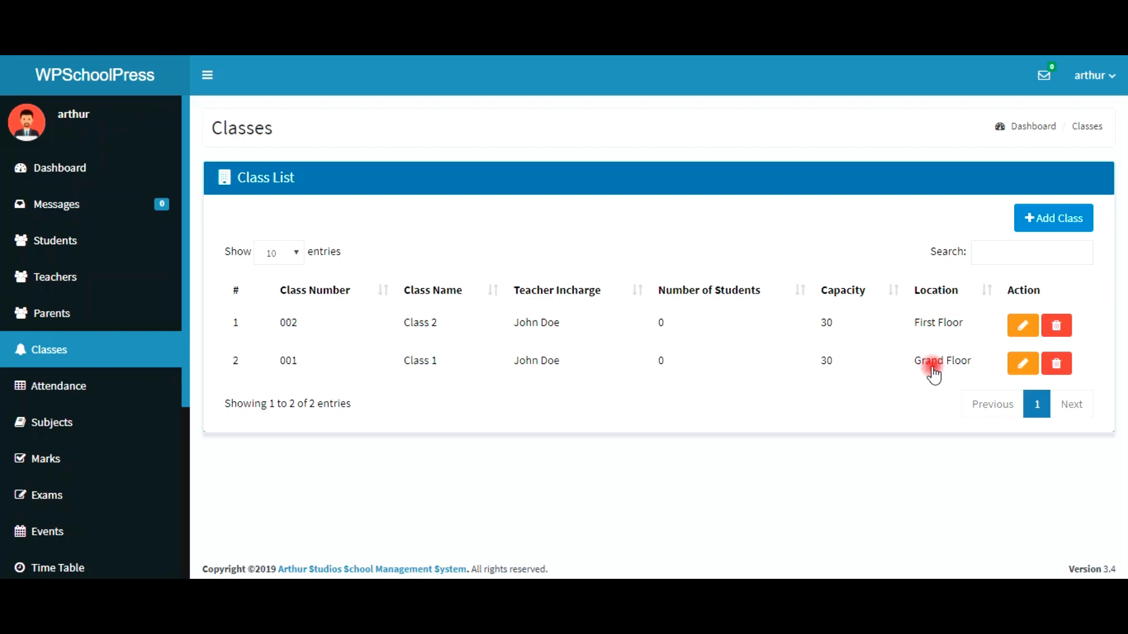
{"action": "left_click", "coordinate": [323, 292]}
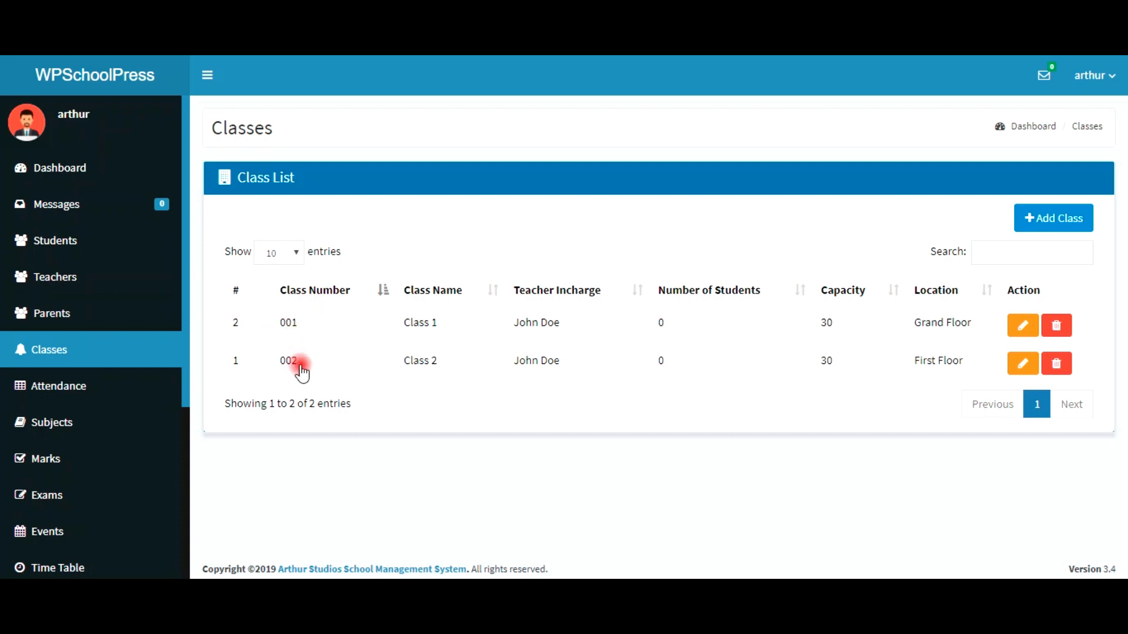
{"action": "left_click", "coordinate": [306, 290]}
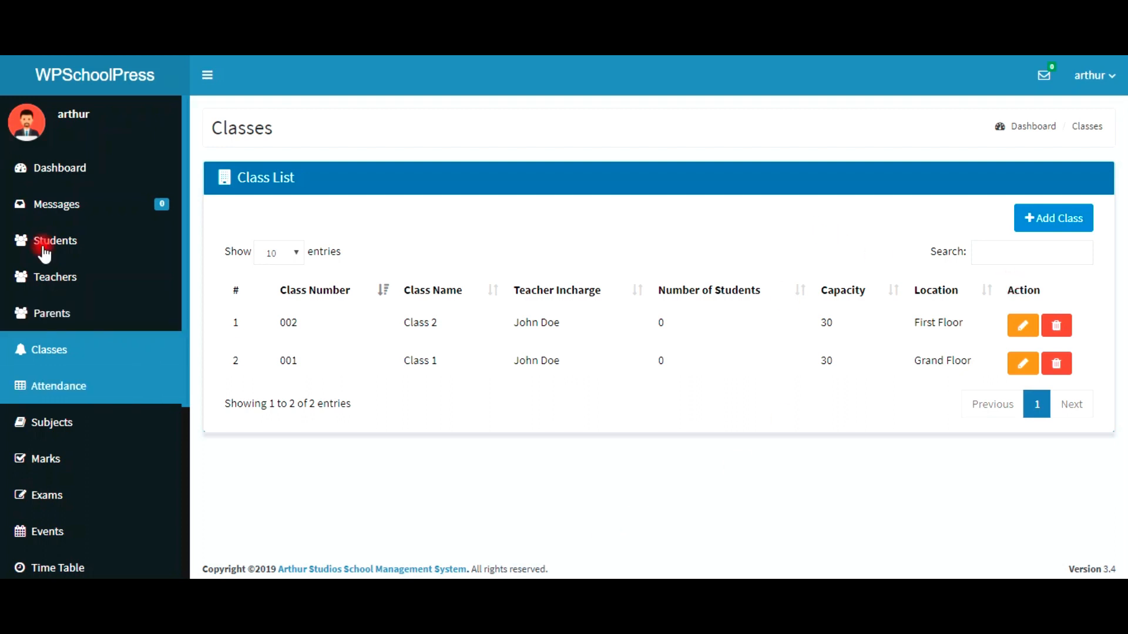
Step: Open the Subjects page, keep Class 1 selected, and start adding subjects to it
{"action": "left_click", "coordinate": [57, 416]}
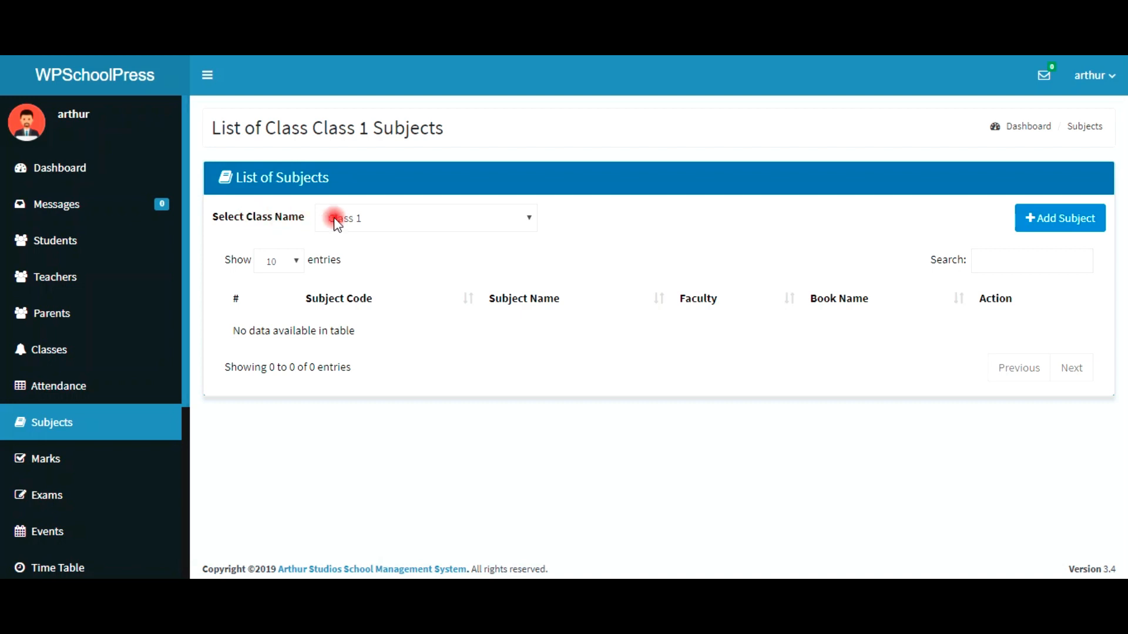
{"action": "left_click", "coordinate": [454, 228]}
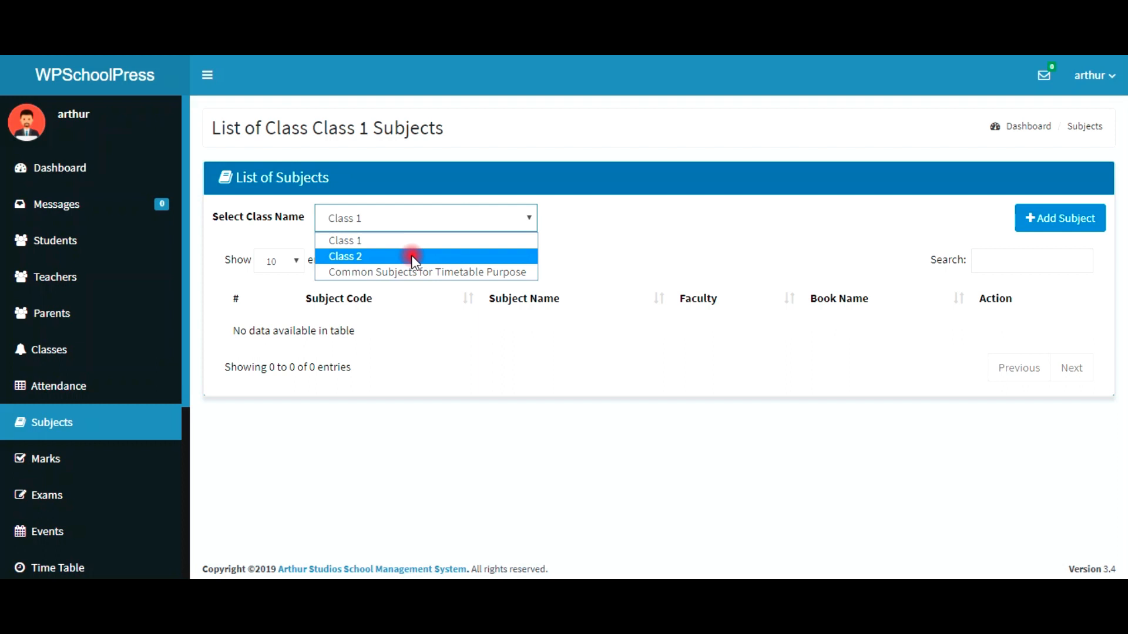
{"action": "left_click", "coordinate": [399, 243]}
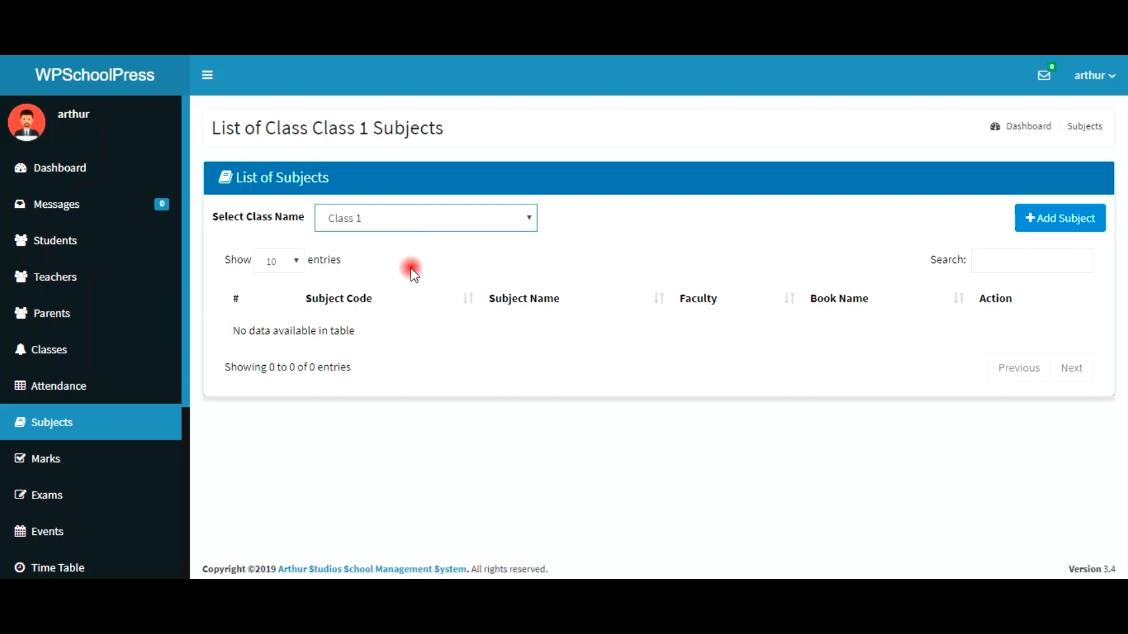
{"action": "left_click", "coordinate": [457, 224]}
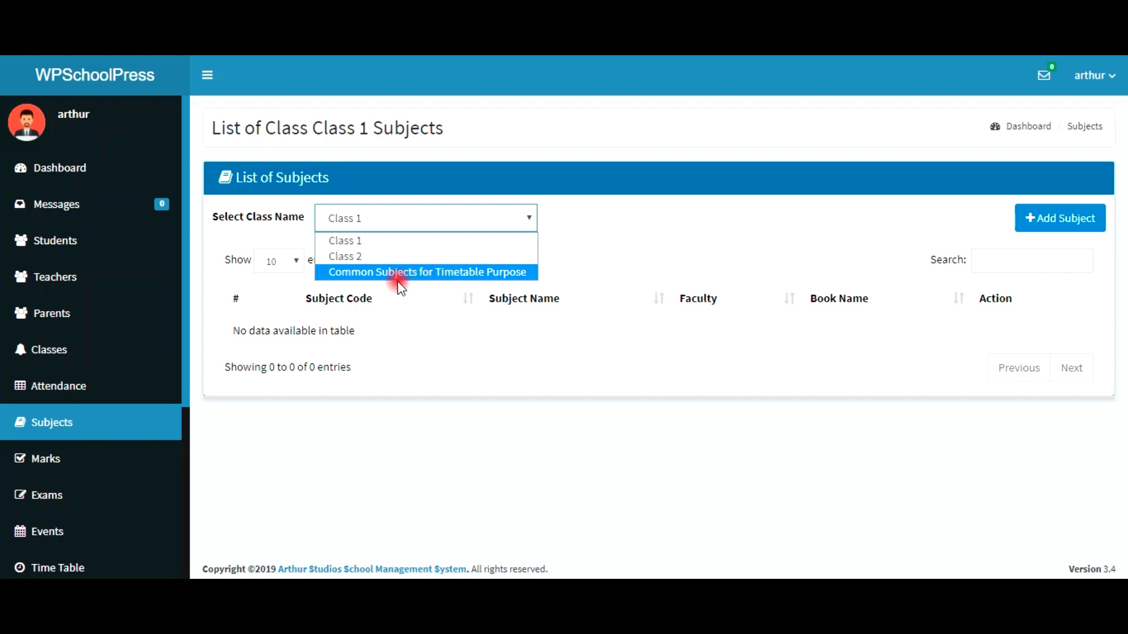
{"action": "left_click", "coordinate": [385, 242]}
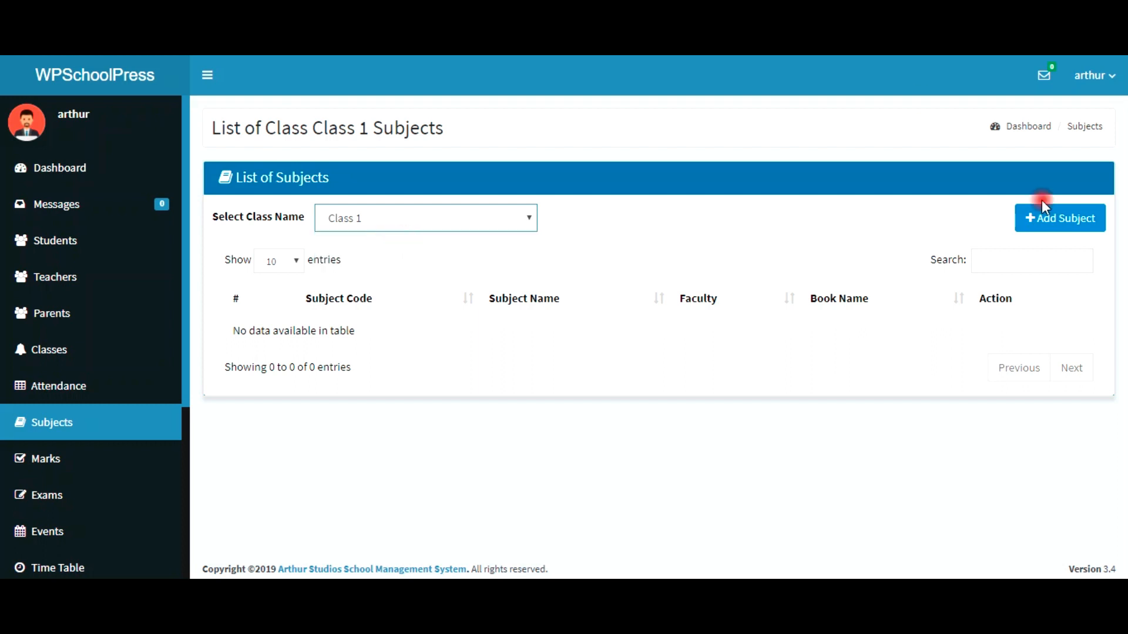
{"action": "left_click", "coordinate": [1032, 223]}
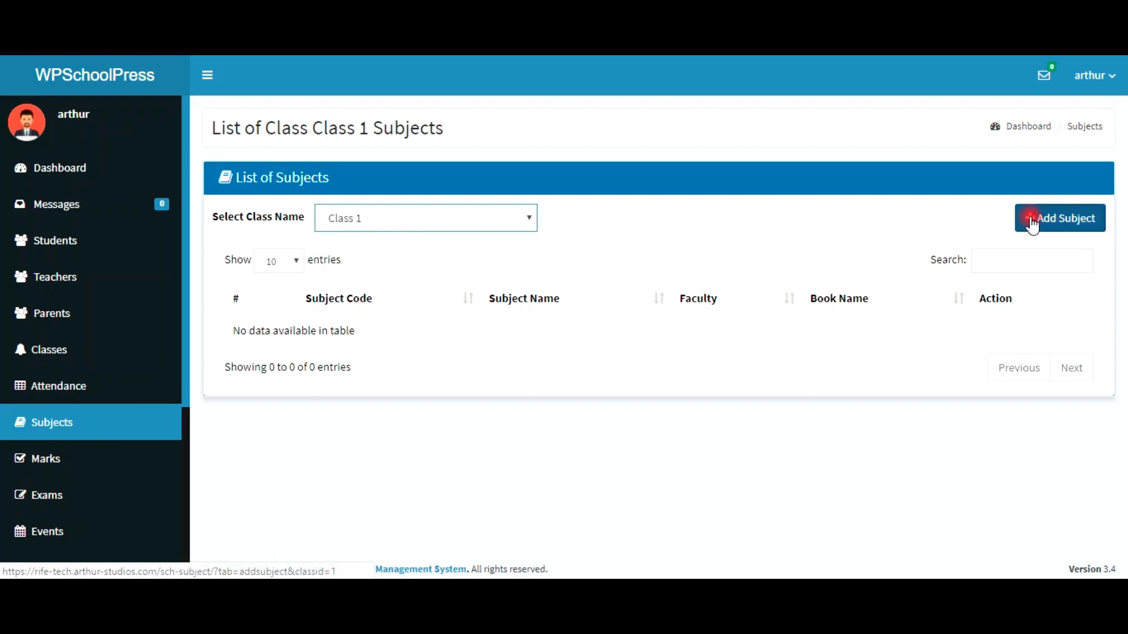
Step: Load the Class 1 subject entry form and scroll through its five subject rows
{"action": "left_click", "coordinate": [1032, 225]}
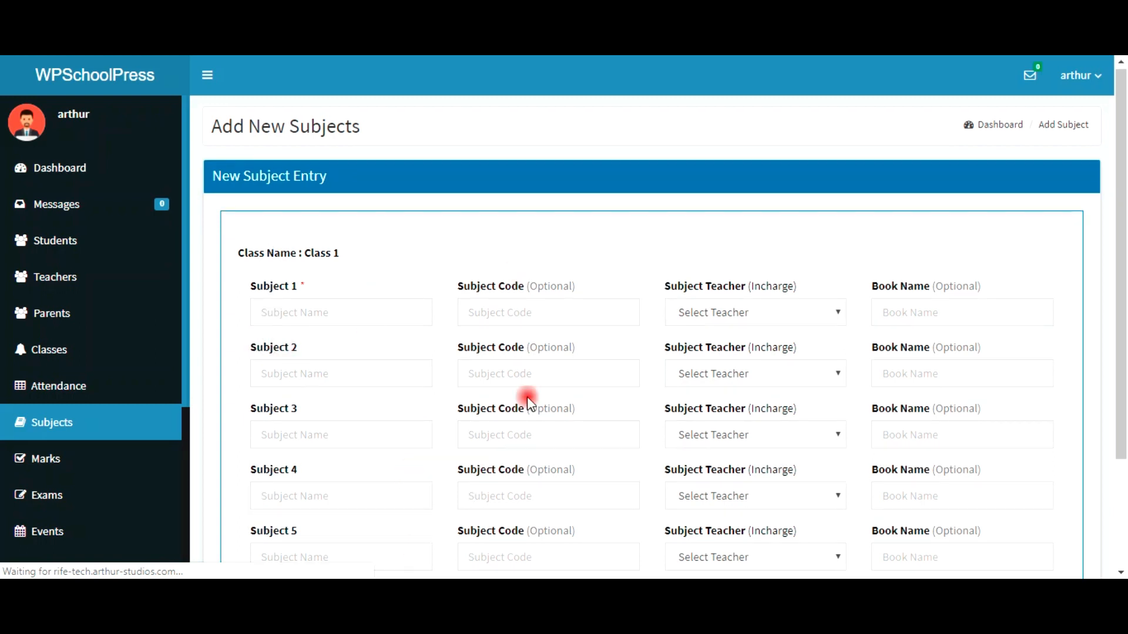
{"action": "scroll", "coordinate": [1096, 441], "scroll_direction": "down", "scroll_amount": 2}
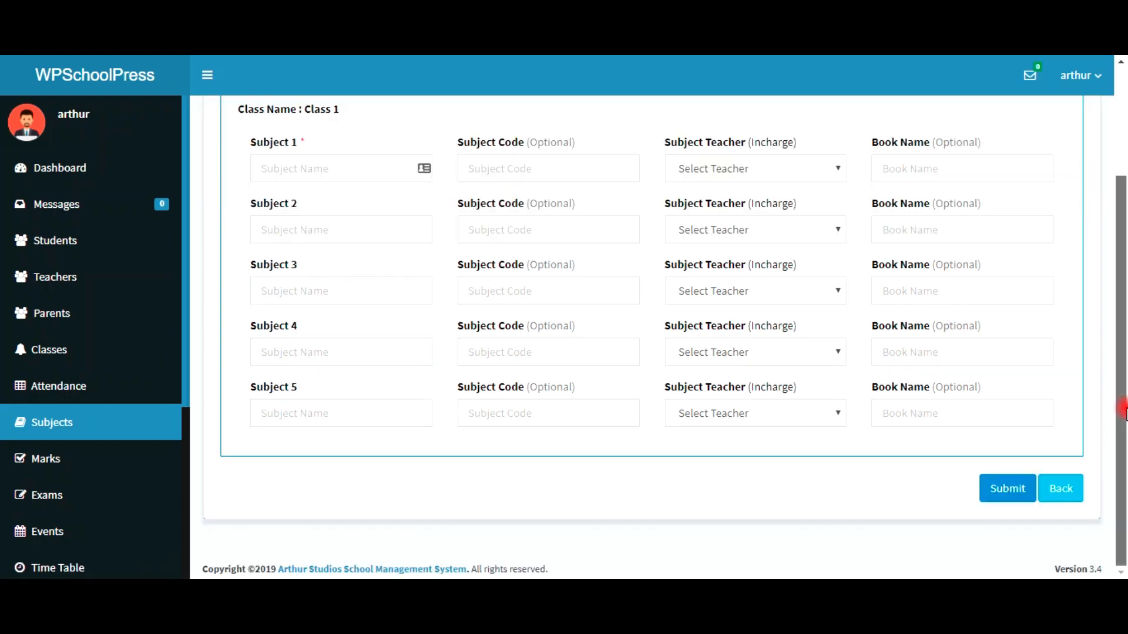
{"action": "scroll", "coordinate": [1100, 257], "scroll_direction": "up", "scroll_amount": 2}
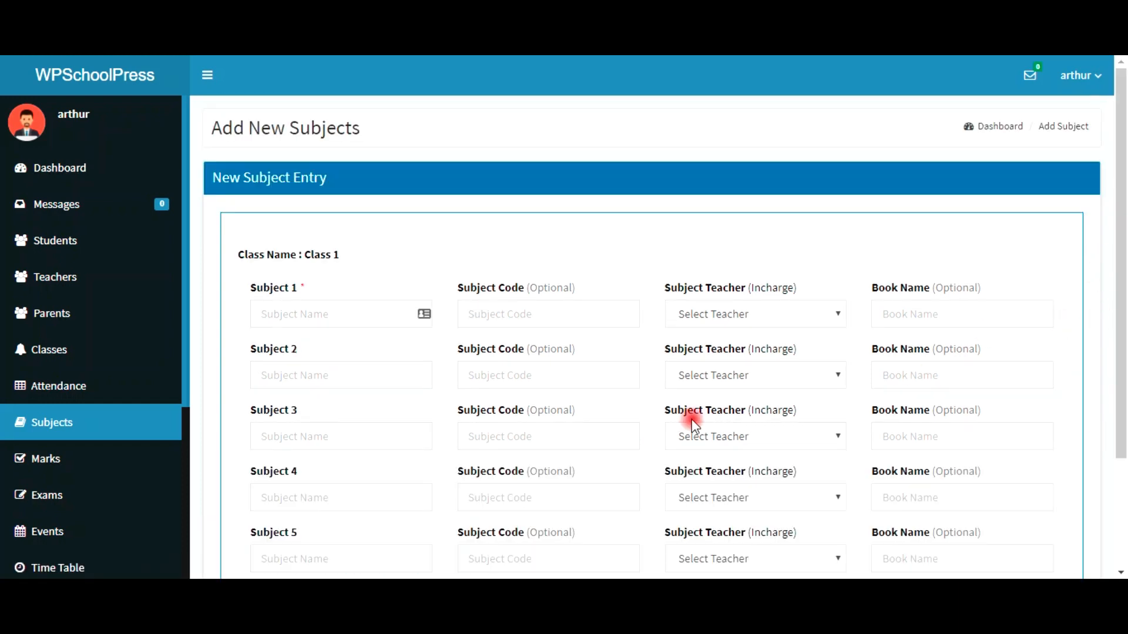
{"action": "scroll", "coordinate": [588, 352], "scroll_direction": "down", "scroll_amount": 2}
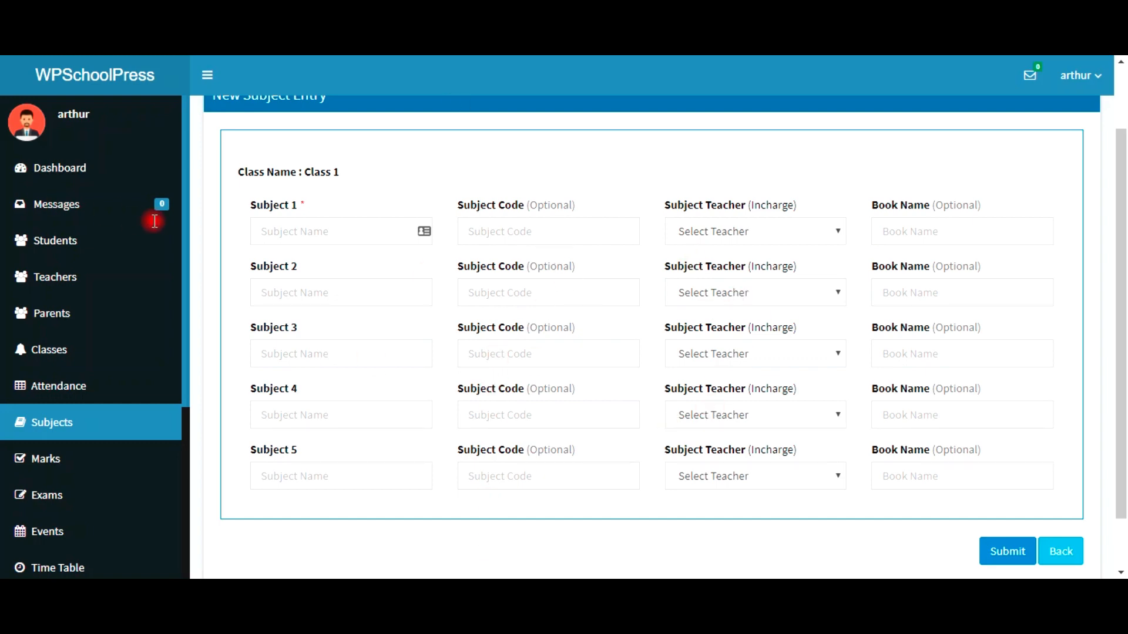
Step: Enter Subject 1 as English, code 001, with the available teacher
{"action": "left_click", "coordinate": [316, 237]}
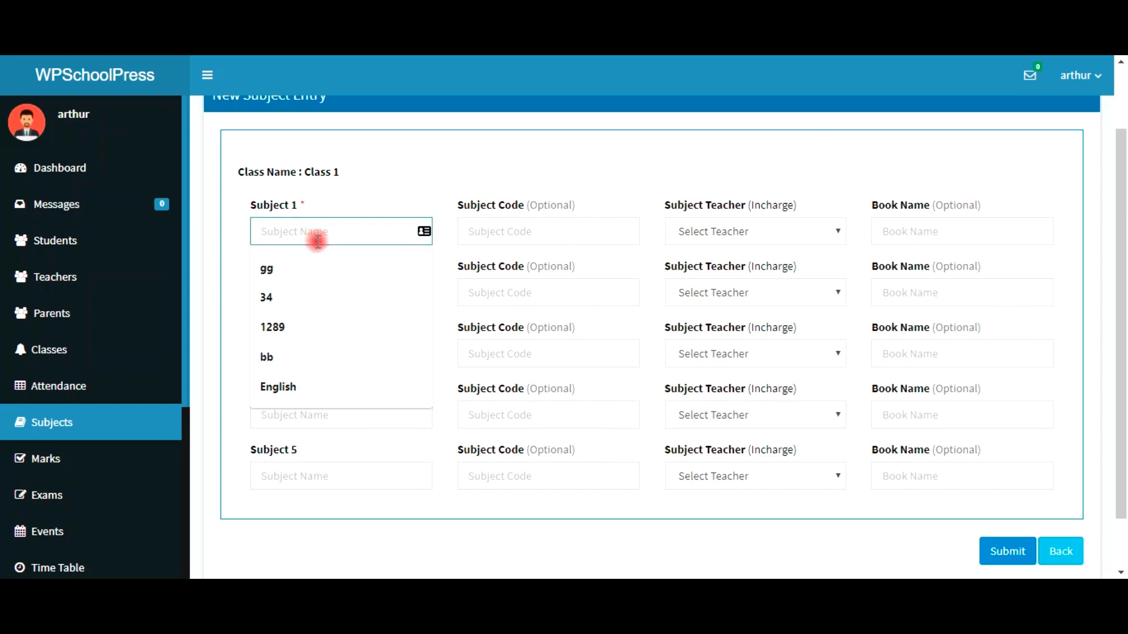
{"action": "type", "text": "English"}
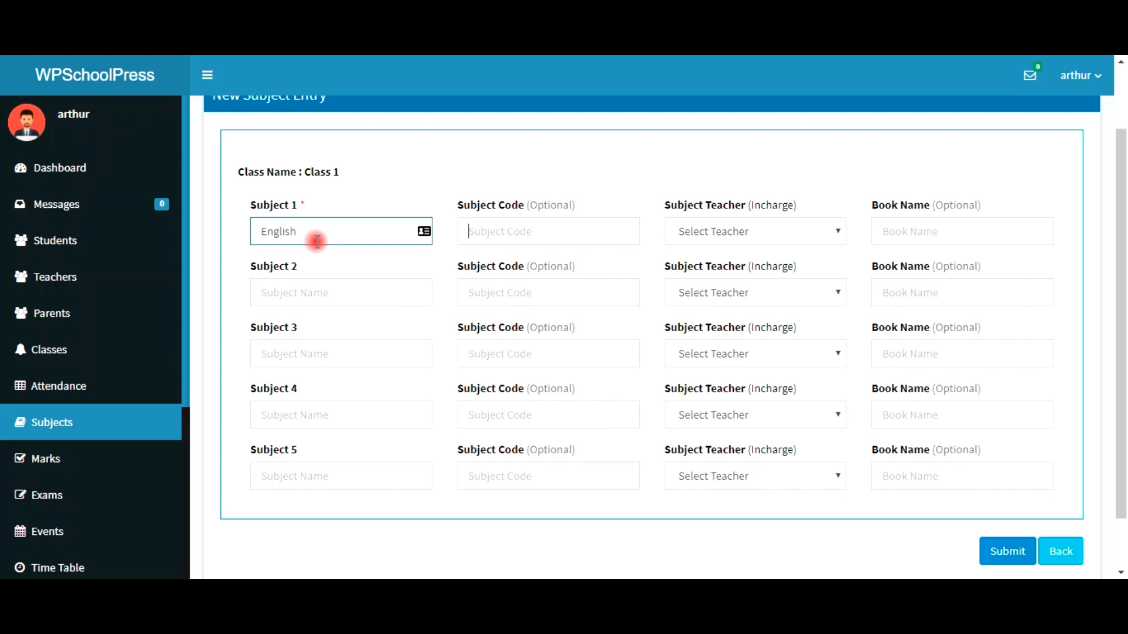
{"action": "left_click", "coordinate": [478, 231]}
{"action": "left_click", "coordinate": [497, 238]}
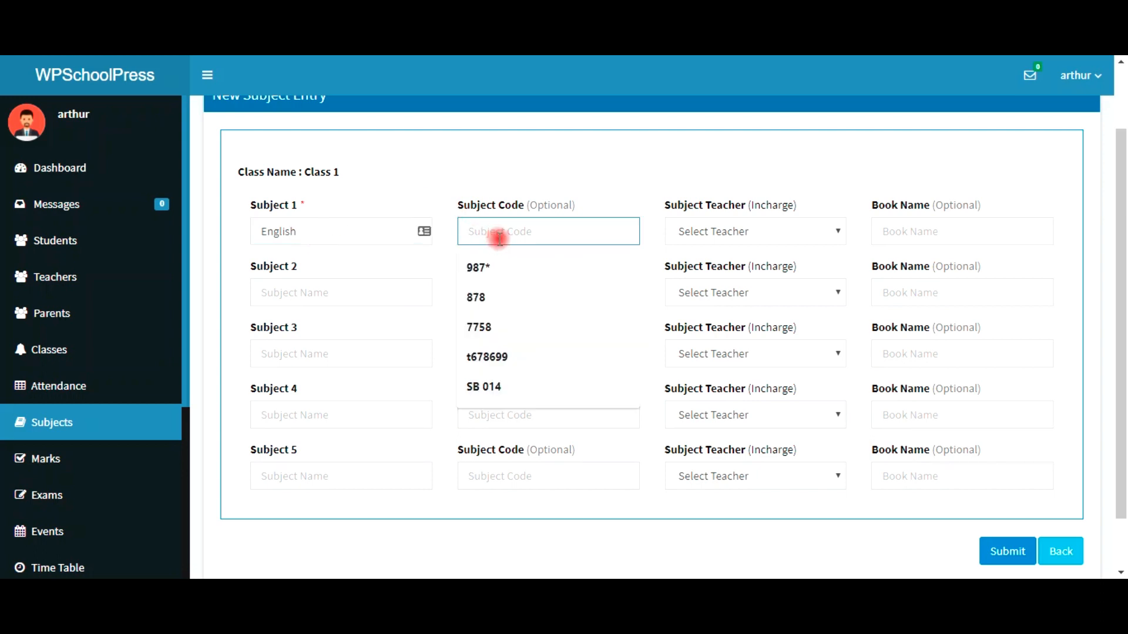
{"action": "type", "text": "001"}
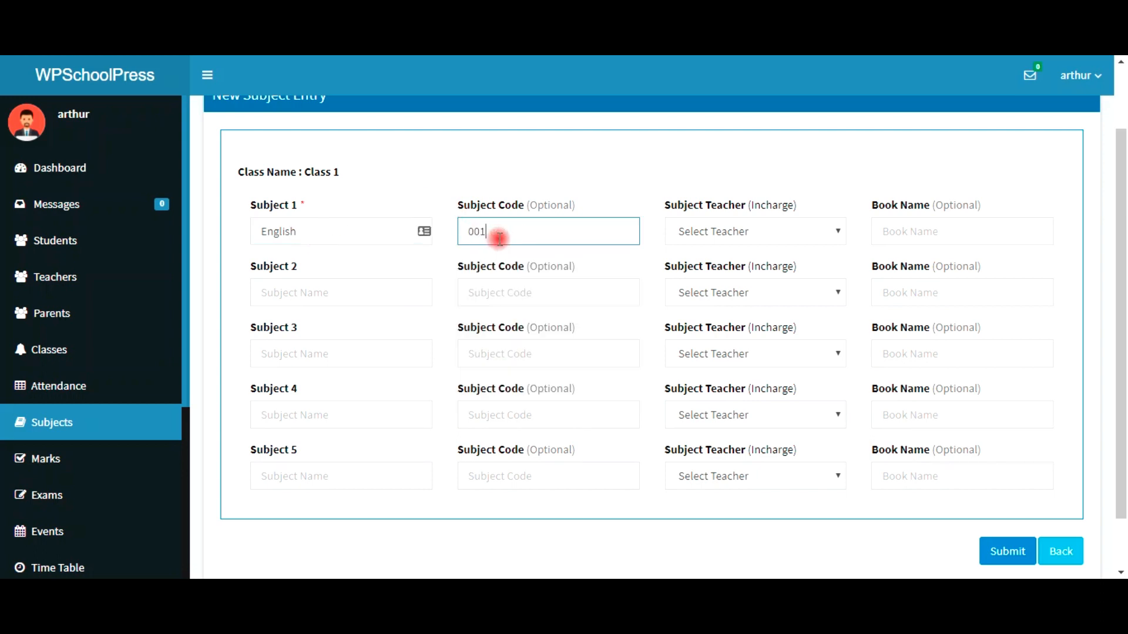
{"action": "left_click", "coordinate": [764, 234]}
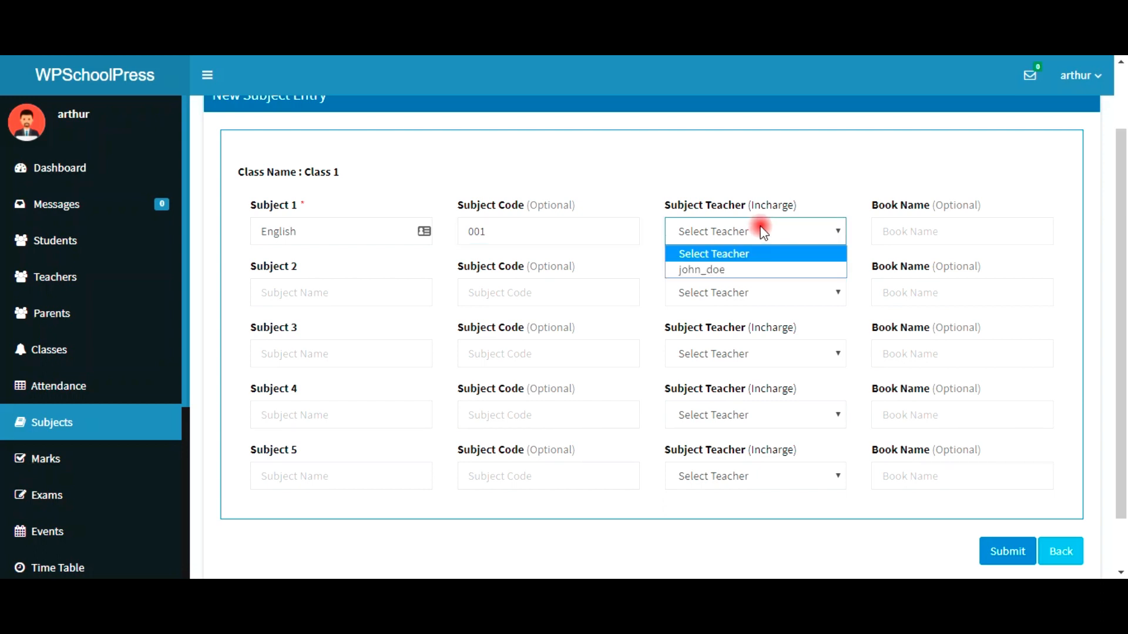
{"action": "left_click", "coordinate": [780, 270]}
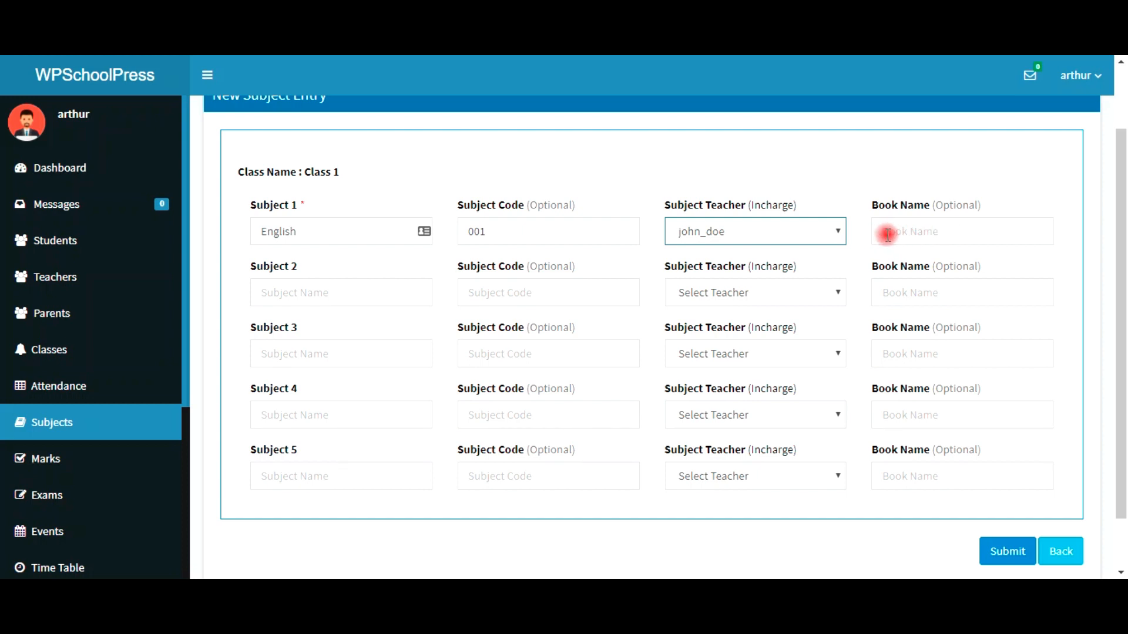
Step: Enter Subject 2 as Maths, code 002, with the available teacher
{"action": "left_click", "coordinate": [302, 292]}
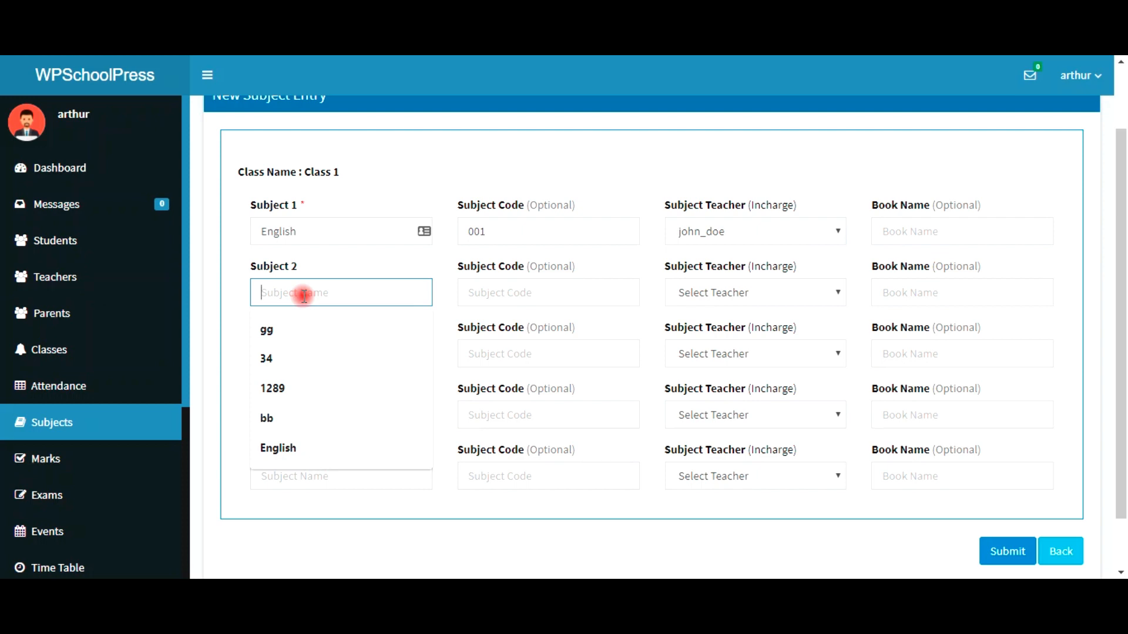
{"action": "type", "text": "Maths"}
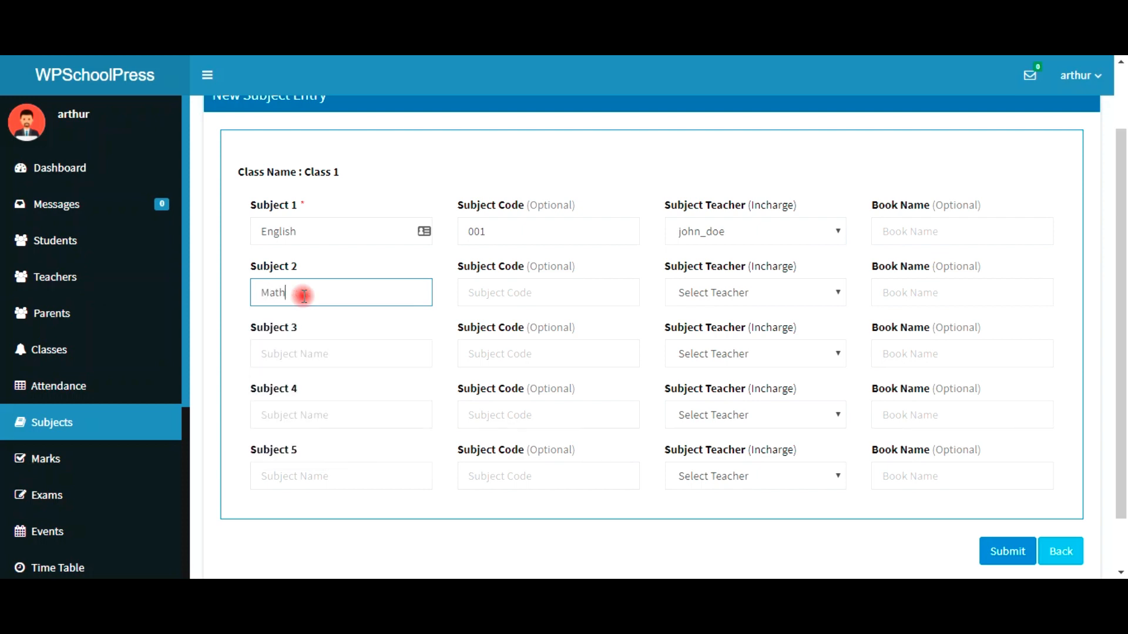
{"action": "left_click", "coordinate": [554, 302]}
{"action": "type", "text": "0"}
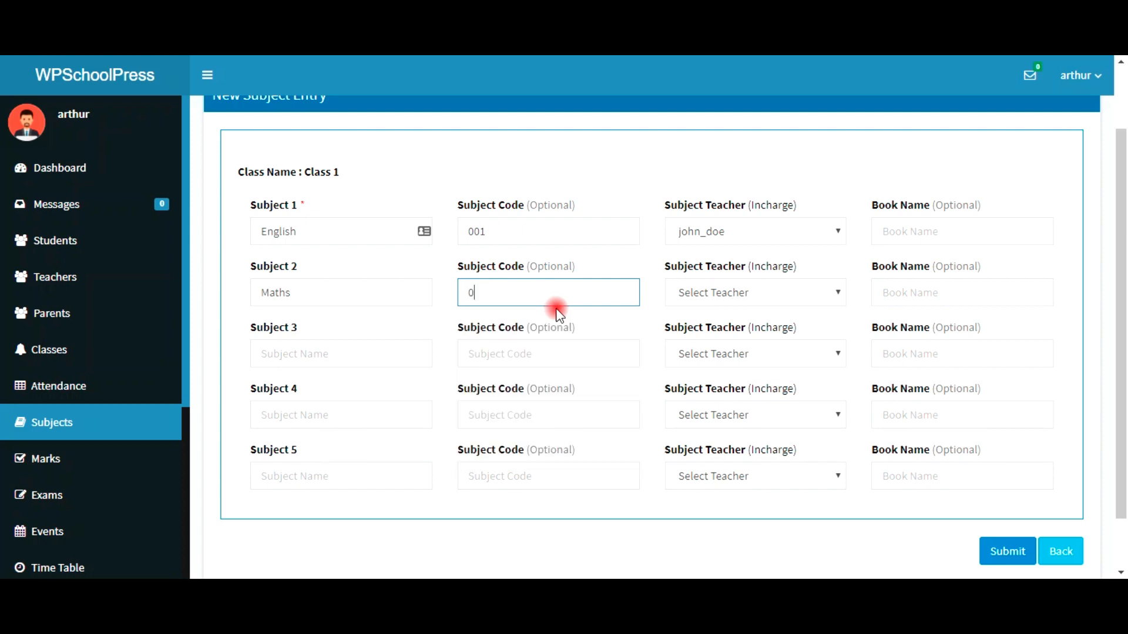
{"action": "type", "text": "02"}
{"action": "left_click", "coordinate": [686, 295]}
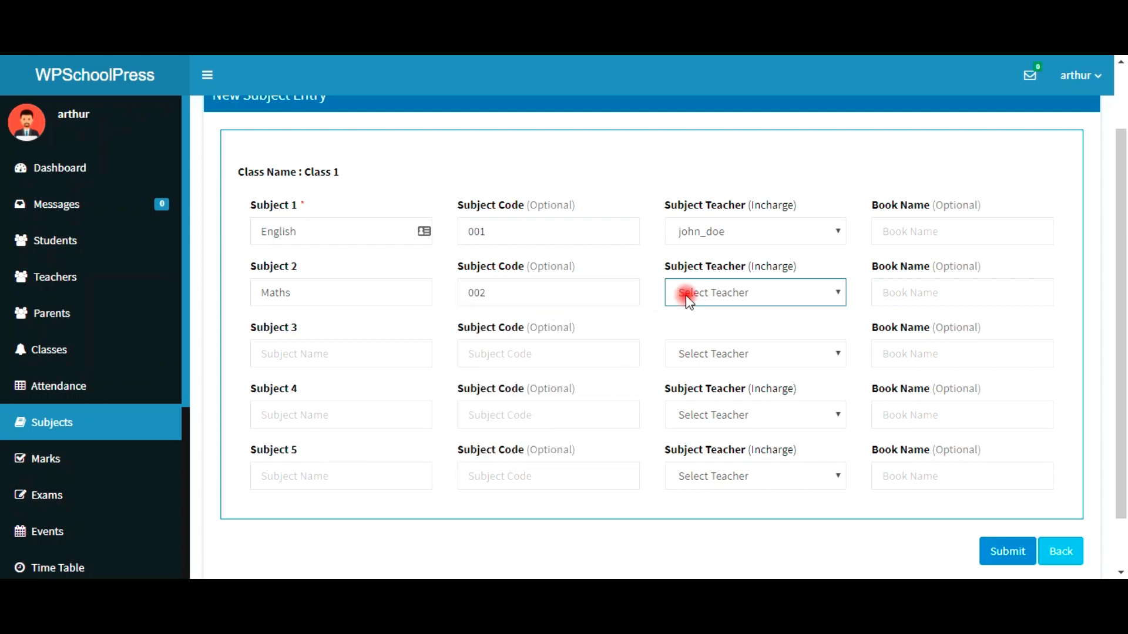
{"action": "left_click", "coordinate": [702, 331]}
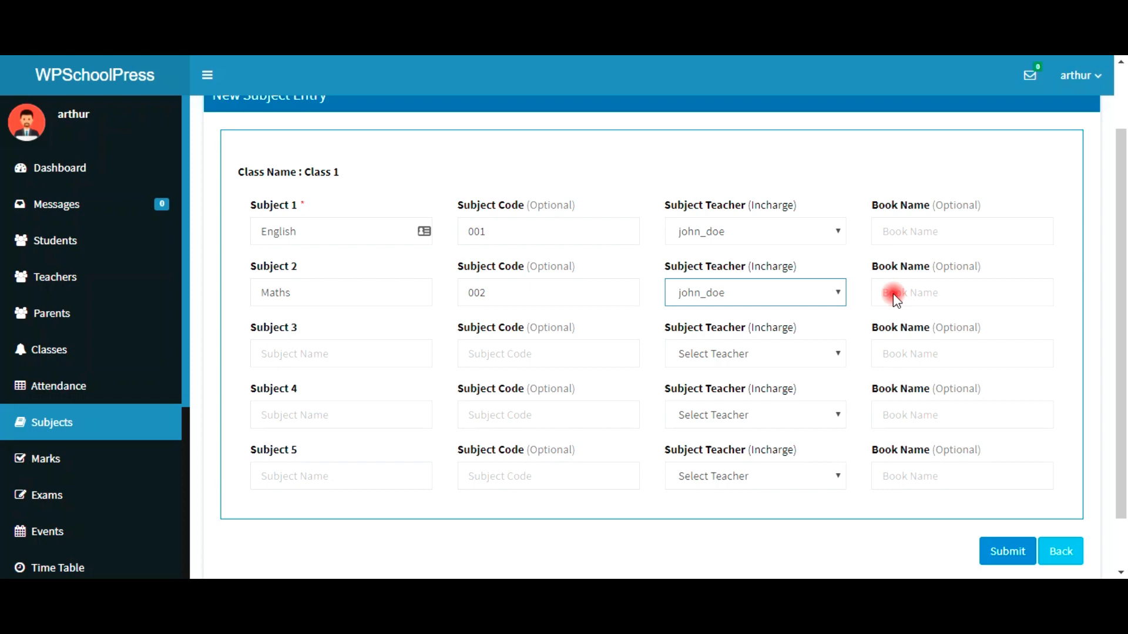
Step: Enter Subject 3 as Science, code 003, with the available teacher
{"action": "left_click", "coordinate": [292, 353]}
{"action": "type", "text": "Science"}
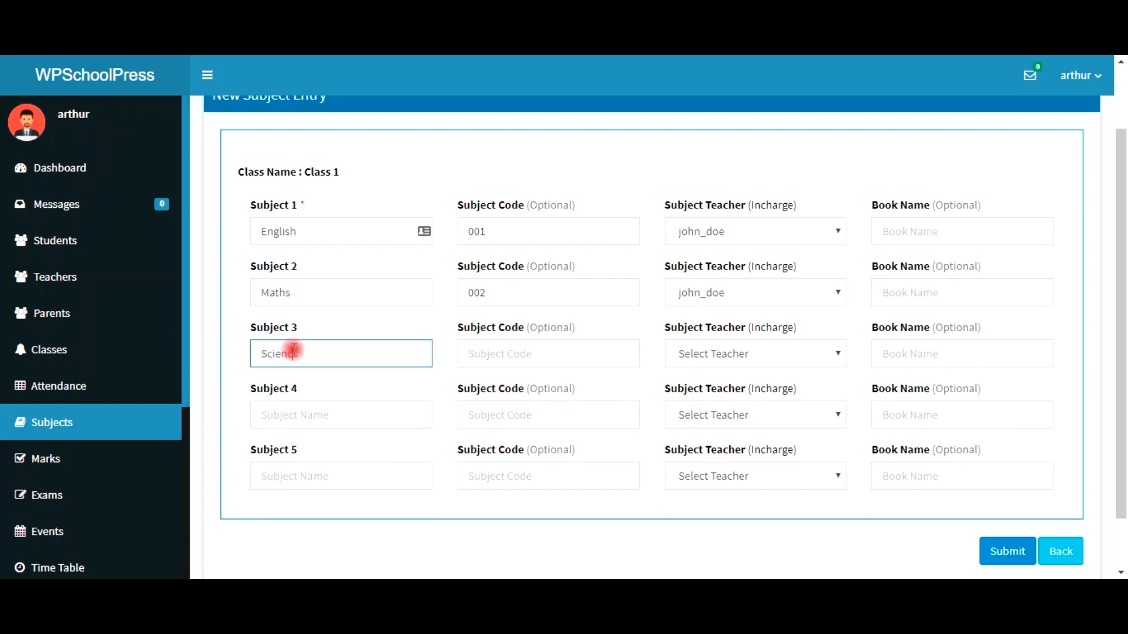
{"action": "type", "text": "003"}
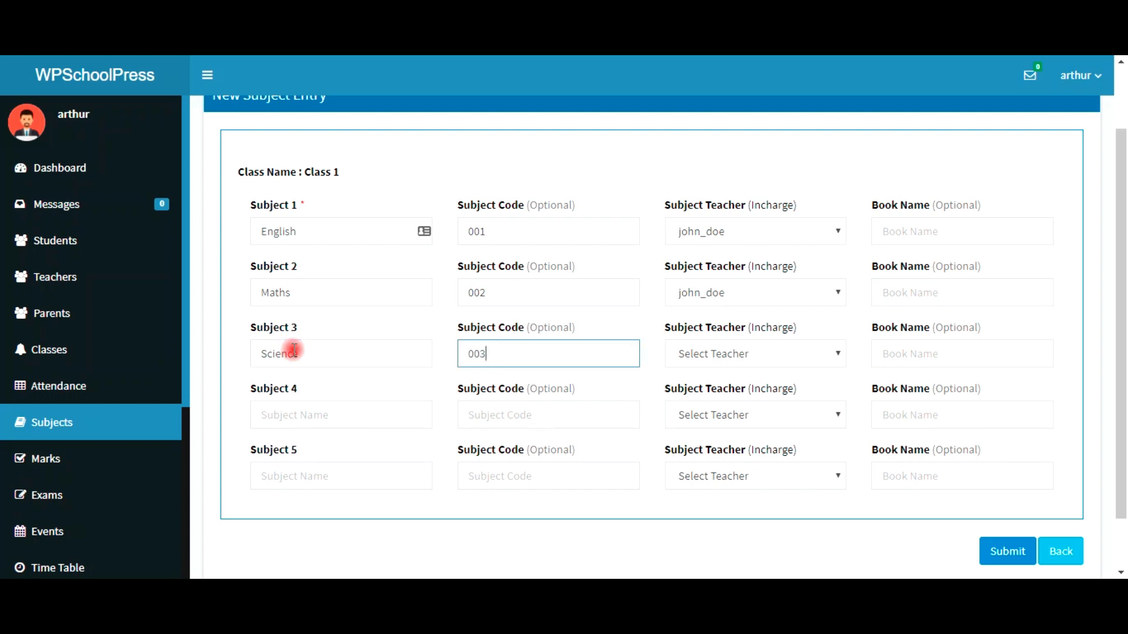
{"action": "left_click", "coordinate": [744, 363]}
{"action": "left_click", "coordinate": [750, 386]}
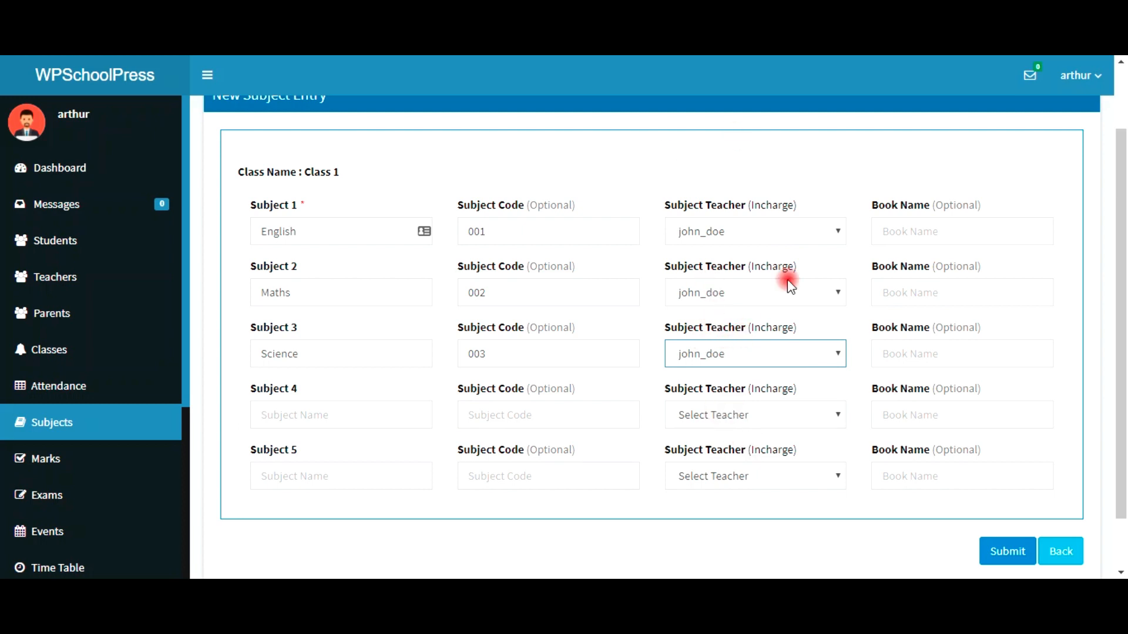
Step: Enter Subject 4 as Creative Arts, code 004, with the available teacher
{"action": "left_click", "coordinate": [351, 411]}
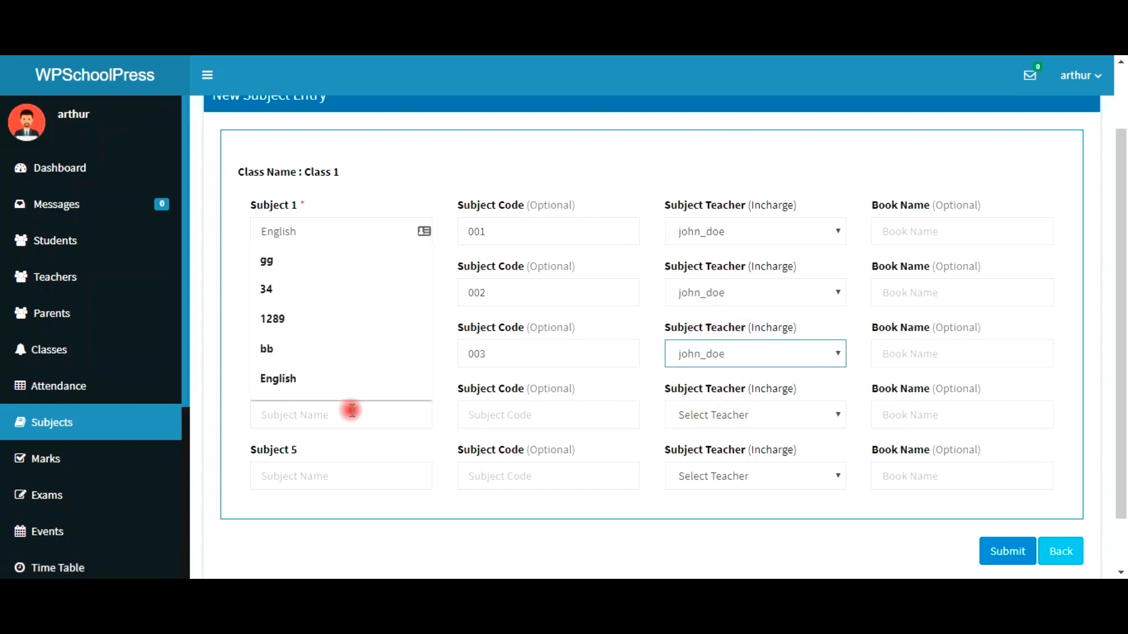
{"action": "key", "text": "Escape"}
{"action": "left_click", "coordinate": [387, 448]}
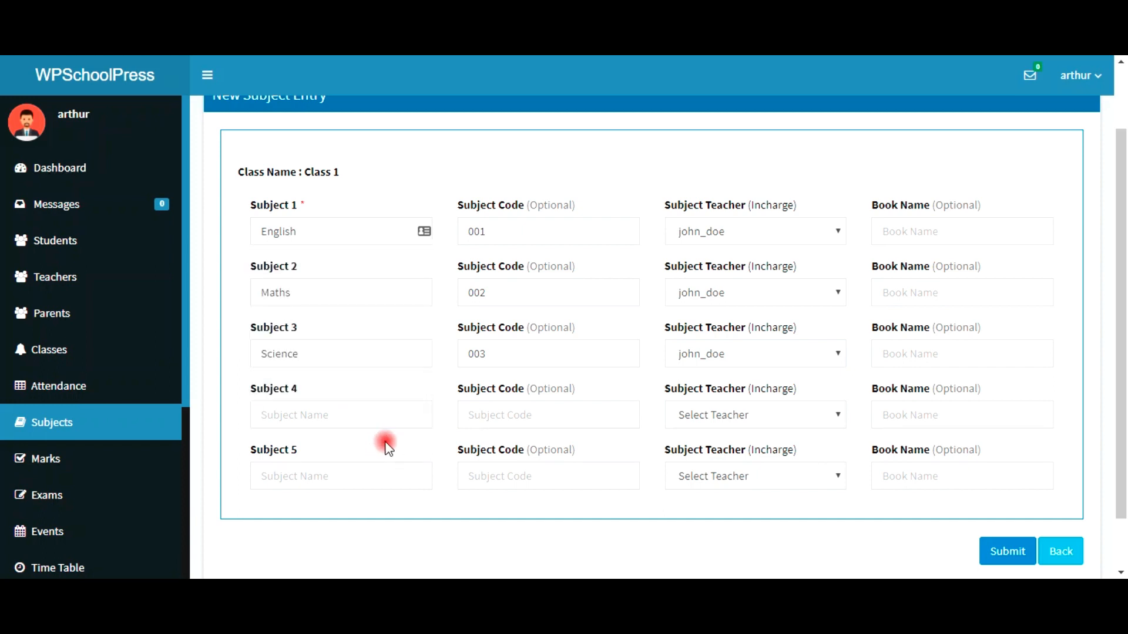
{"action": "left_click", "coordinate": [313, 415]}
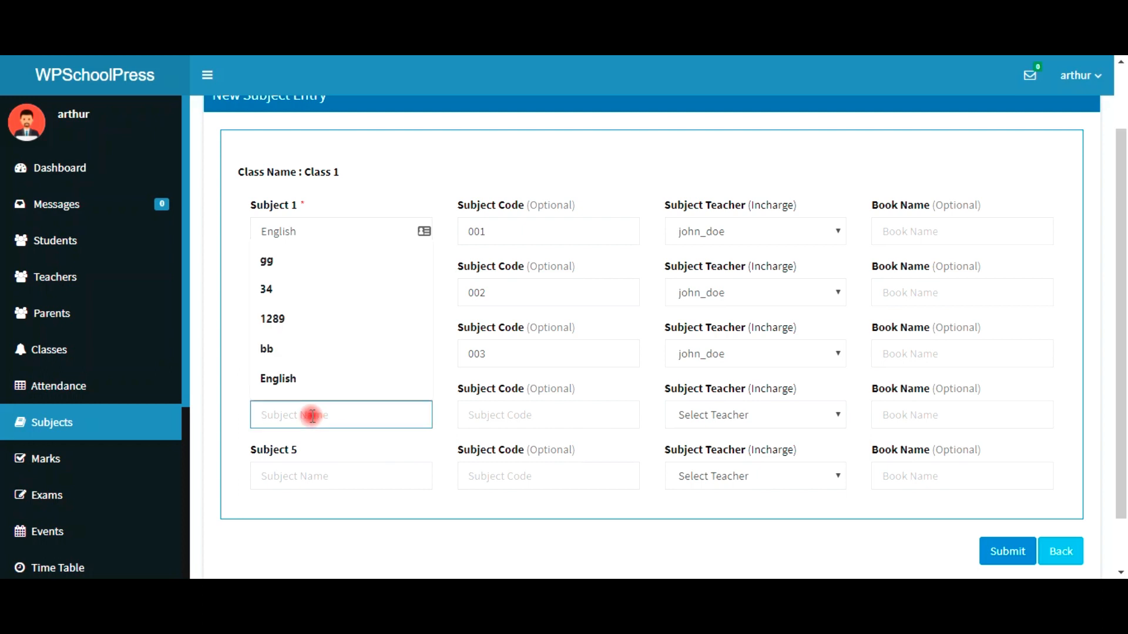
{"action": "type", "text": "CRE"}
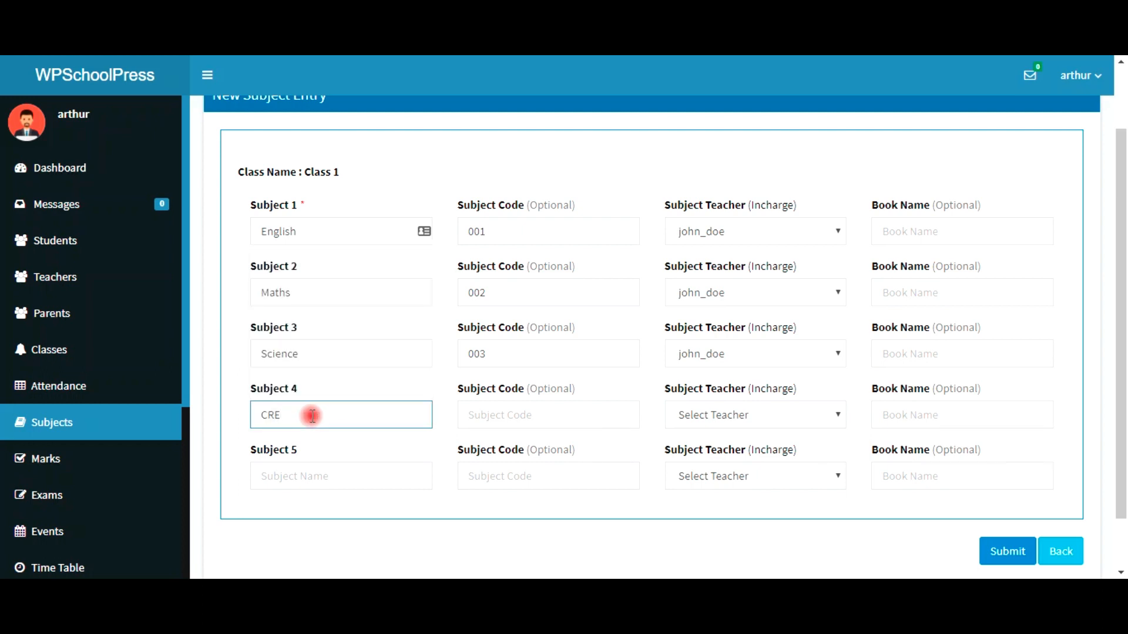
{"action": "key", "text": "BackSpace"}
{"action": "key", "text": "BackSpace"}
{"action": "type", "text": "cREA"}
{"action": "left_click_drag", "start_coordinate": [306, 416], "coordinate": [254, 419]}
{"action": "type", "text": "Creative Arts"}
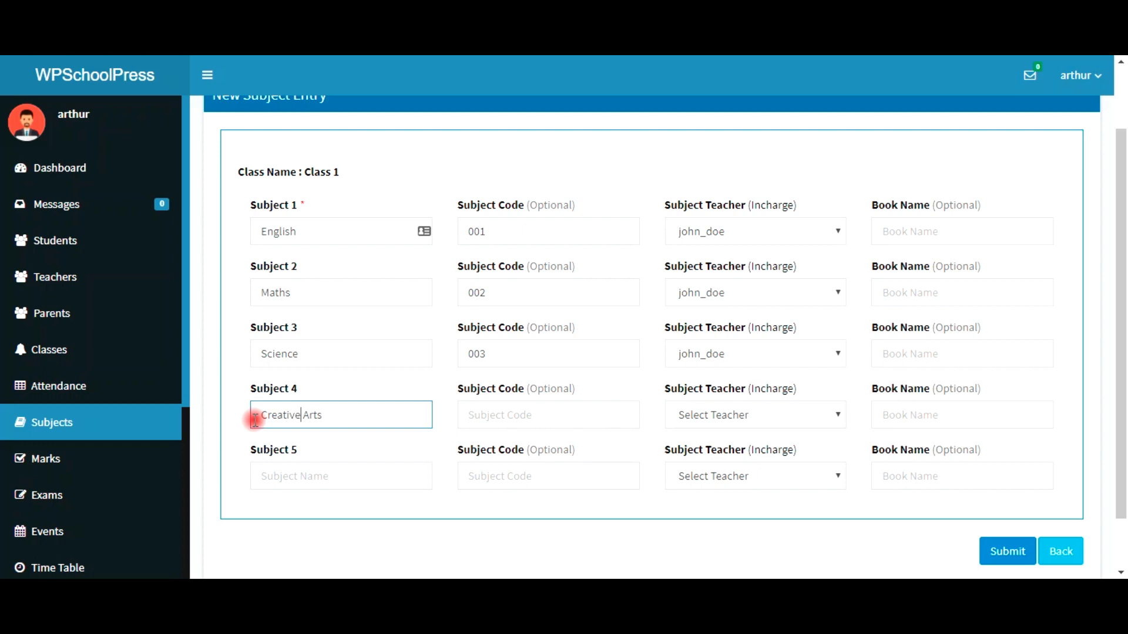
{"action": "left_click", "coordinate": [485, 420]}
{"action": "type", "text": "004"}
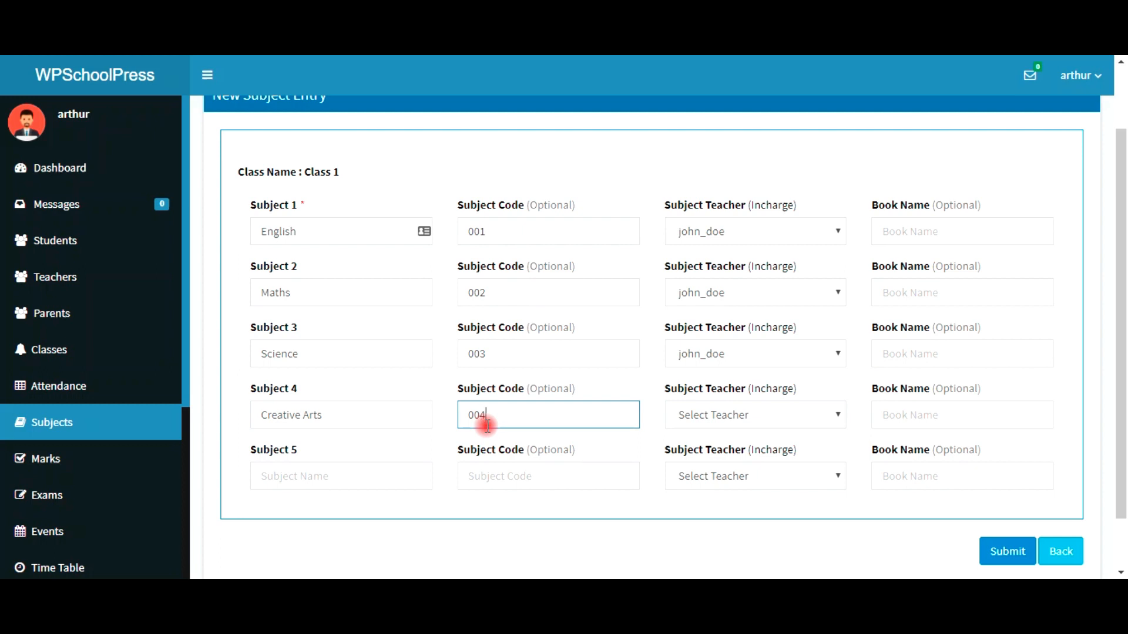
{"action": "left_click", "coordinate": [744, 427]}
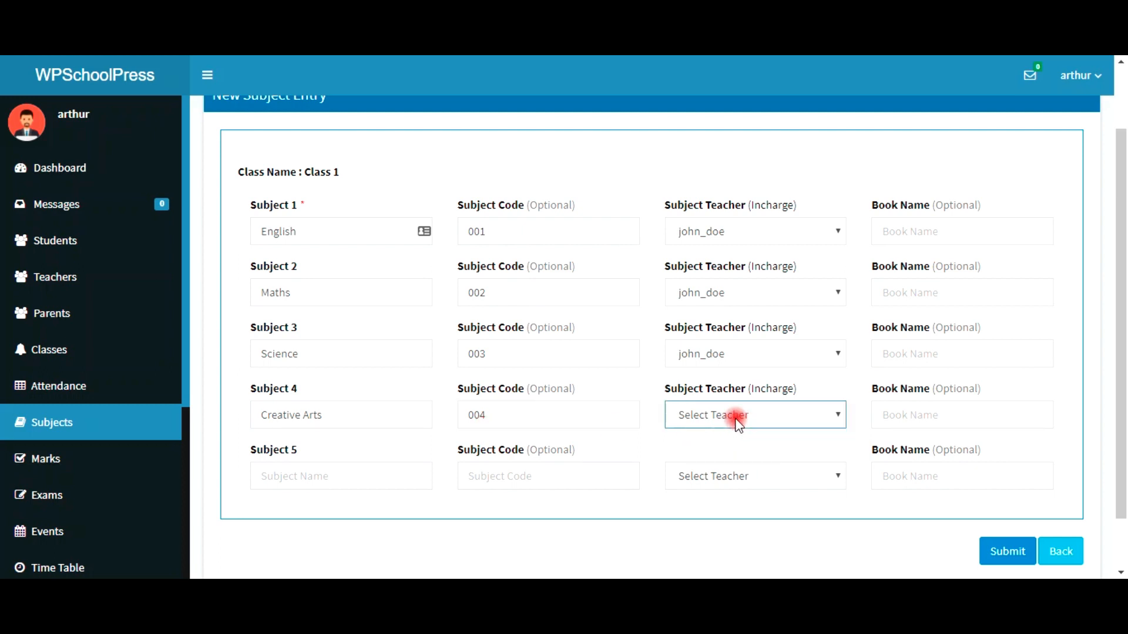
{"action": "left_click", "coordinate": [735, 458]}
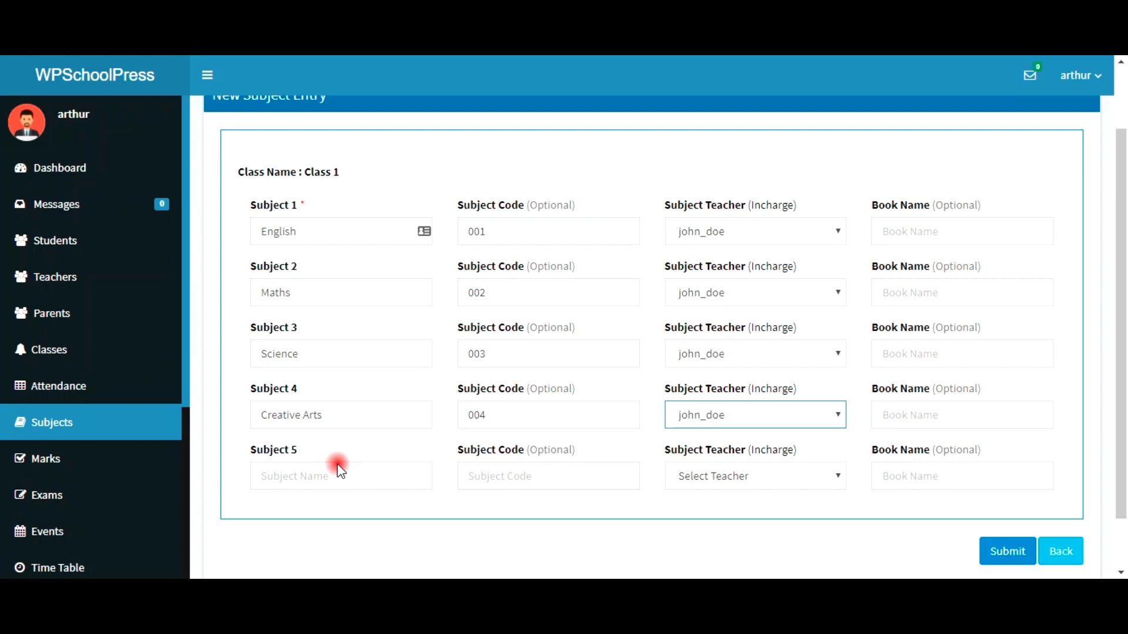
Step: Enter Subject 5 as French, code 005, with the available teacher
{"action": "left_click", "coordinate": [352, 483]}
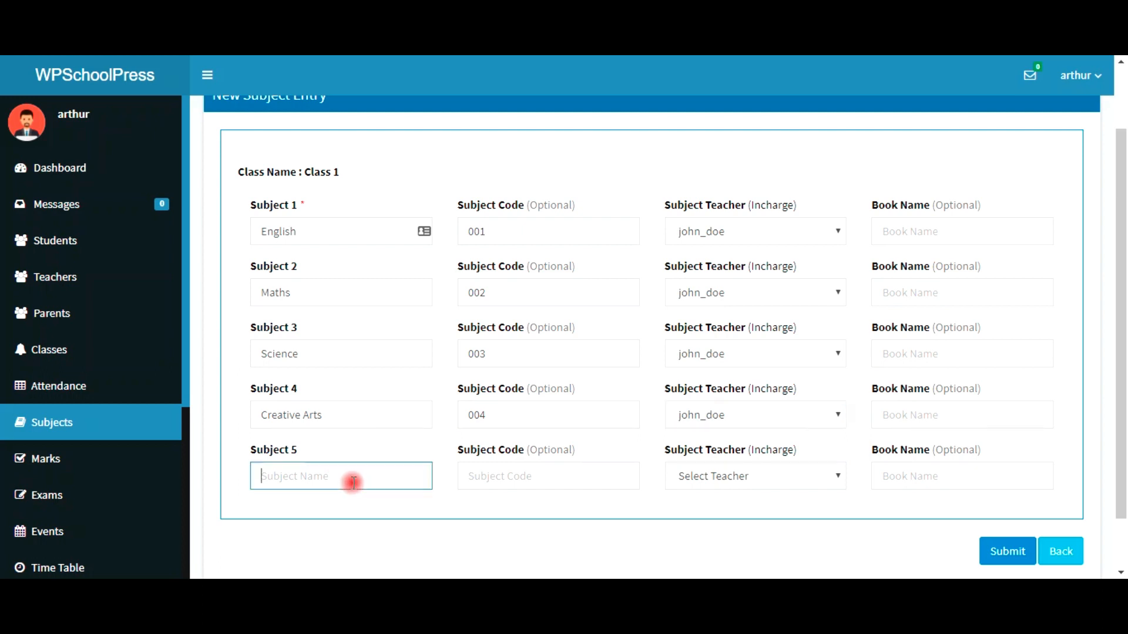
{"action": "left_click", "coordinate": [353, 483]}
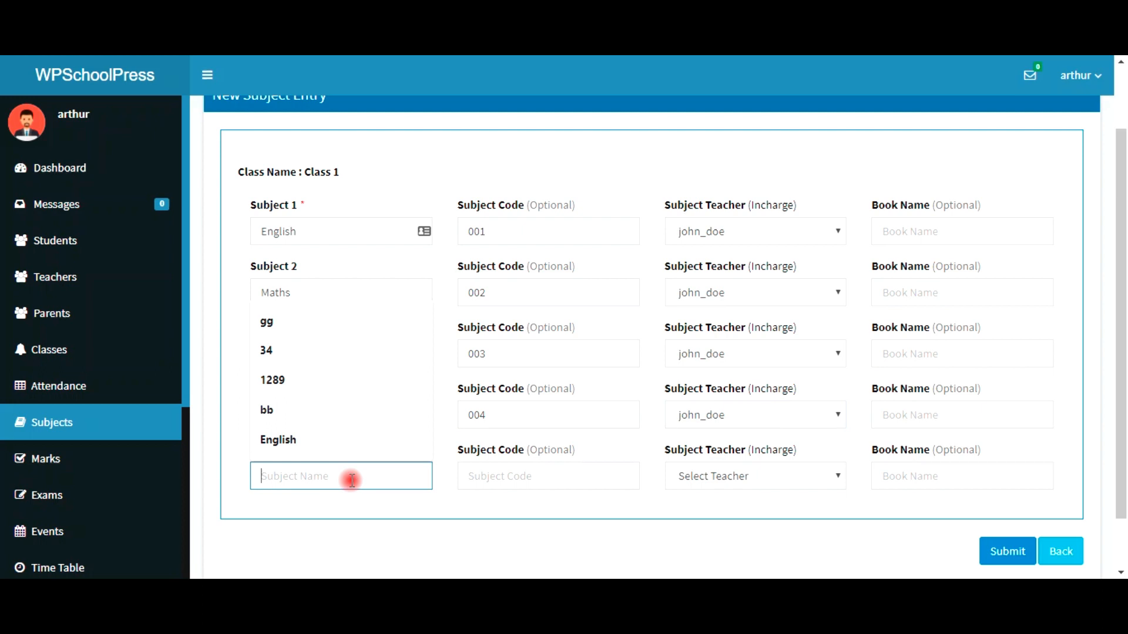
{"action": "type", "text": "fR"}
{"action": "key", "text": "BackSpace"}
{"action": "key", "text": "BackSpace"}
{"action": "key", "text": "BackSpace"}
{"action": "type", "text": "French"}
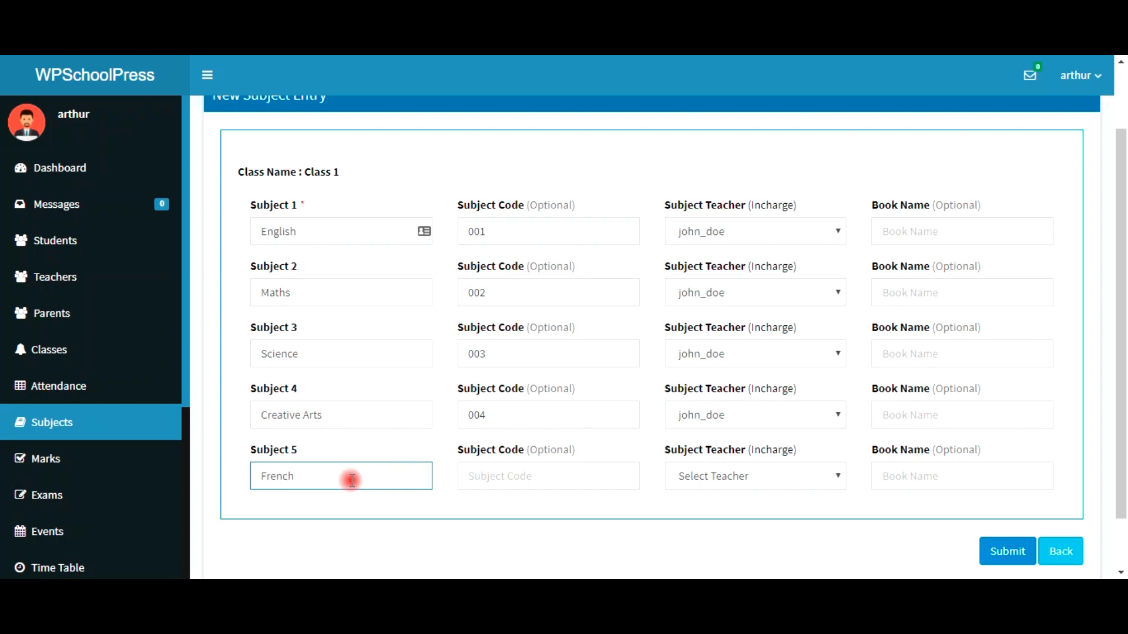
{"action": "key", "text": "Tab"}
{"action": "type", "text": "00"}
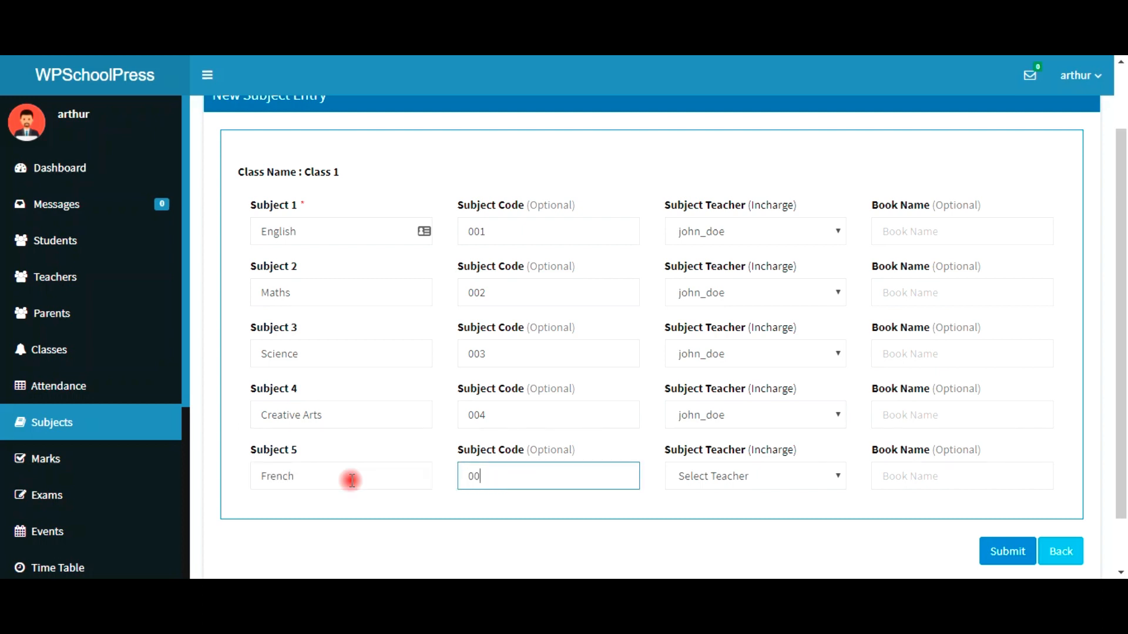
{"action": "key", "text": "Tab"}
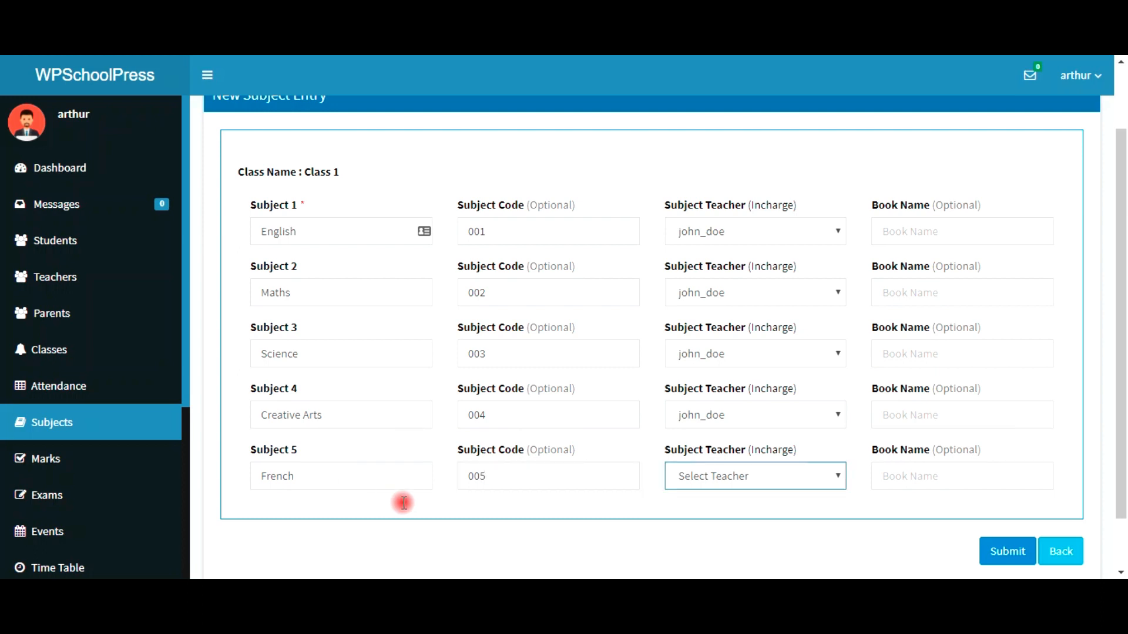
{"action": "left_click", "coordinate": [699, 481]}
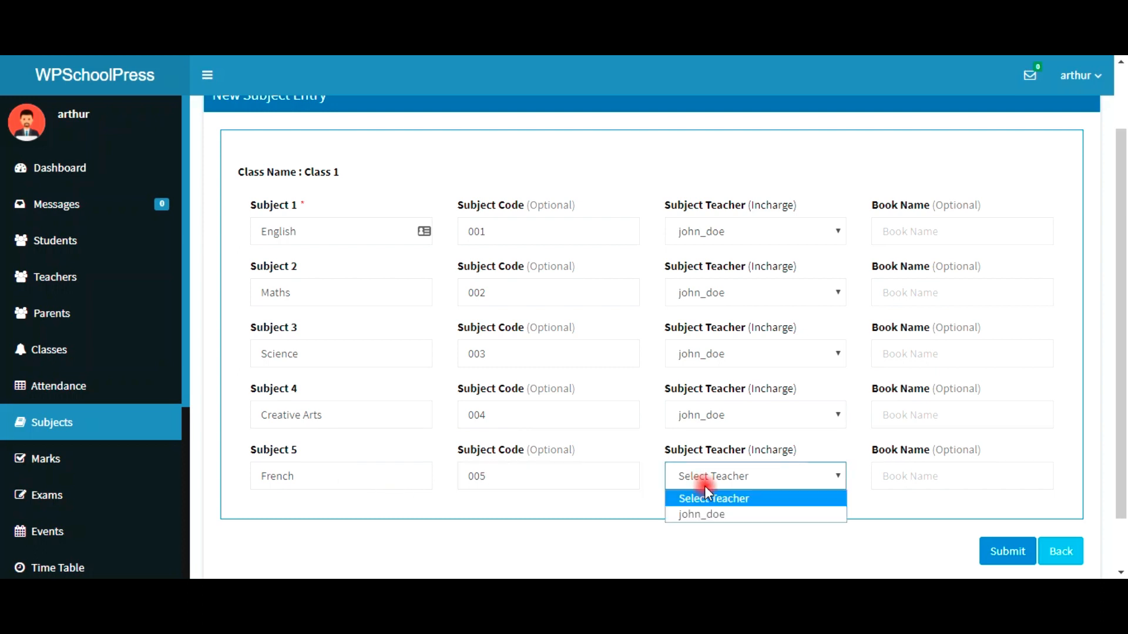
{"action": "left_click", "coordinate": [725, 516]}
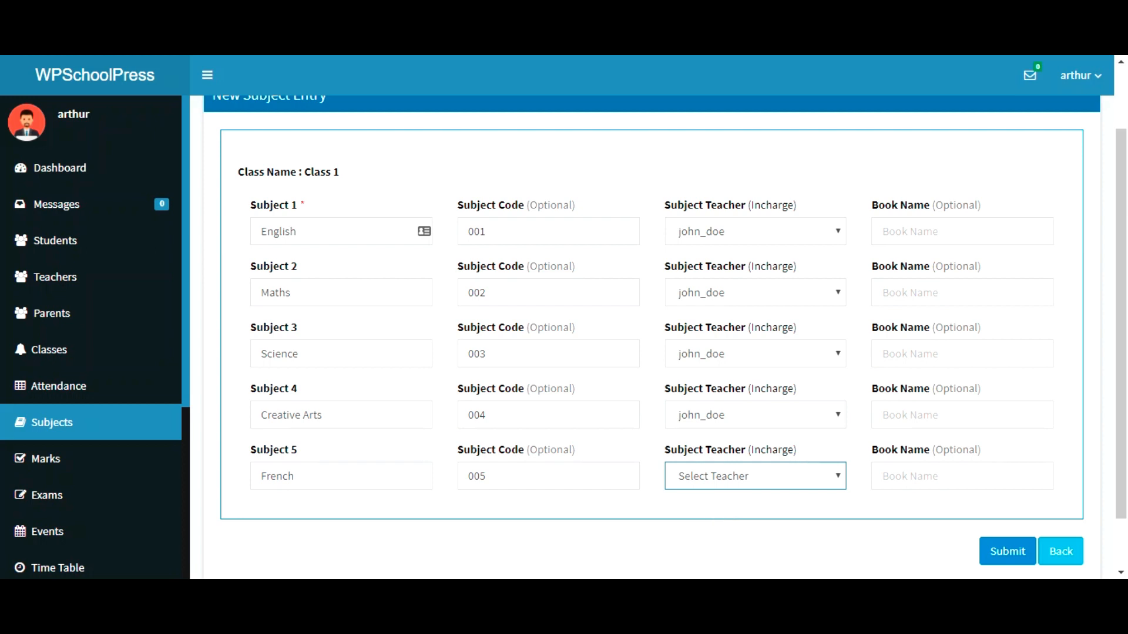
Step: Submit the five subjects and review Class 1's subject list, codes 001–005
{"action": "left_click", "coordinate": [1006, 554]}
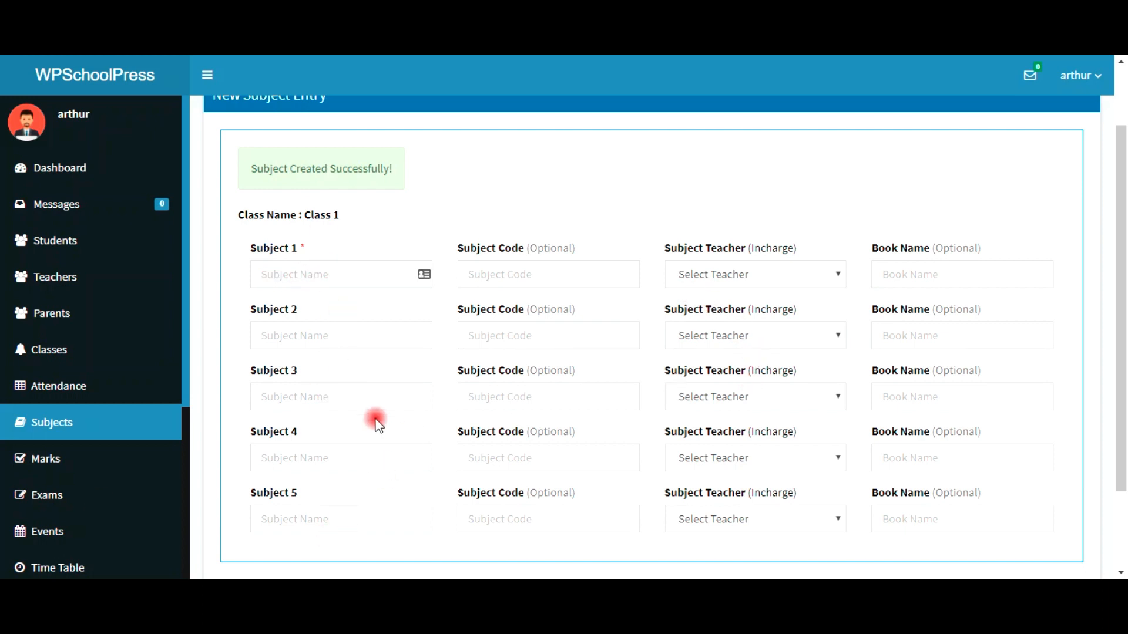
{"action": "scroll", "coordinate": [375, 419], "scroll_direction": "up", "scroll_amount": 2}
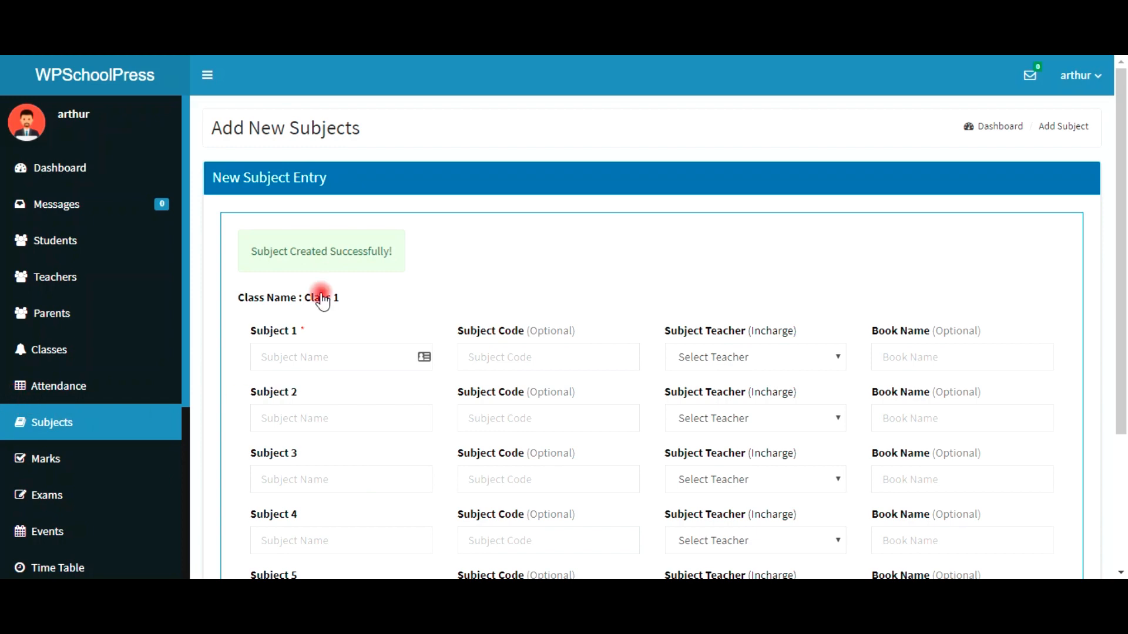
{"action": "left_click", "coordinate": [47, 425]}
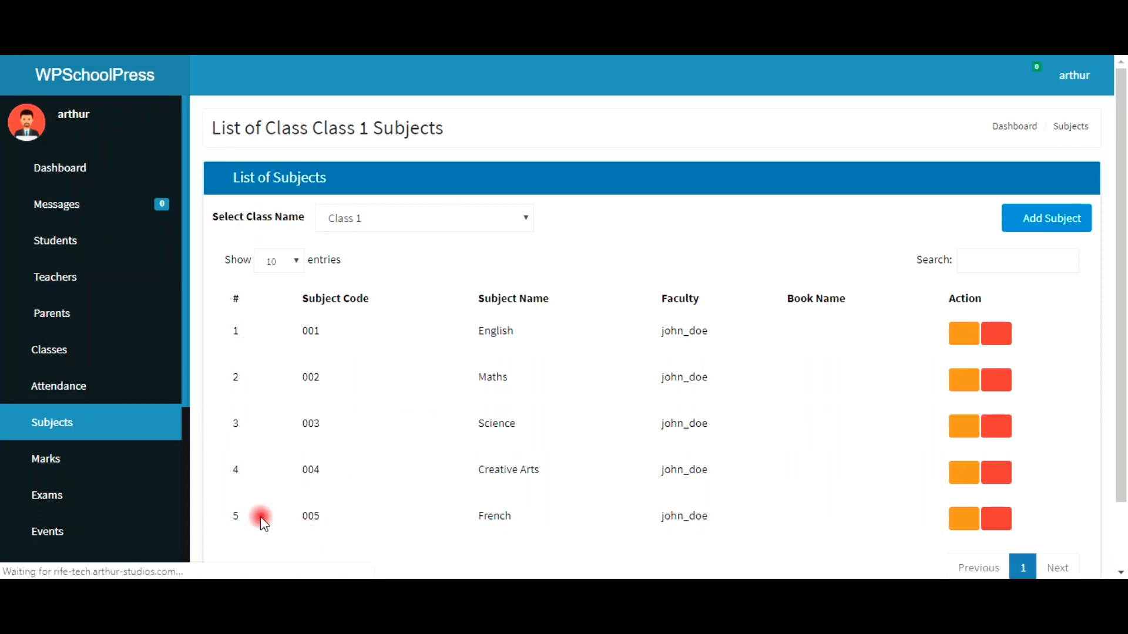
{"action": "scroll", "coordinate": [360, 433], "scroll_direction": "down", "scroll_amount": 2}
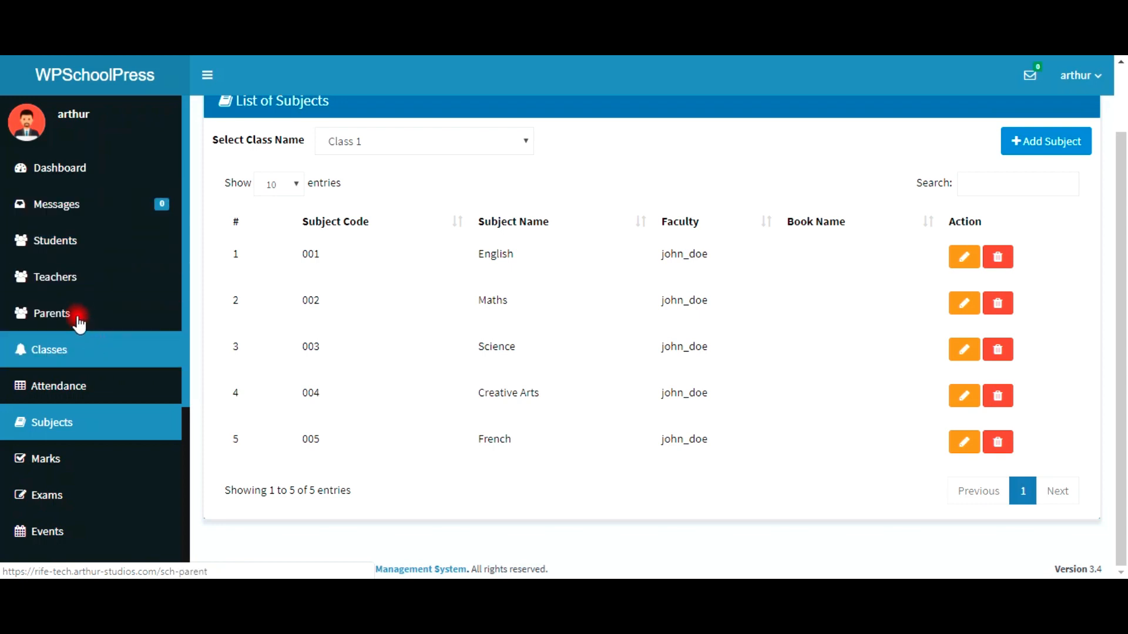
{"action": "left_click", "coordinate": [52, 249]}
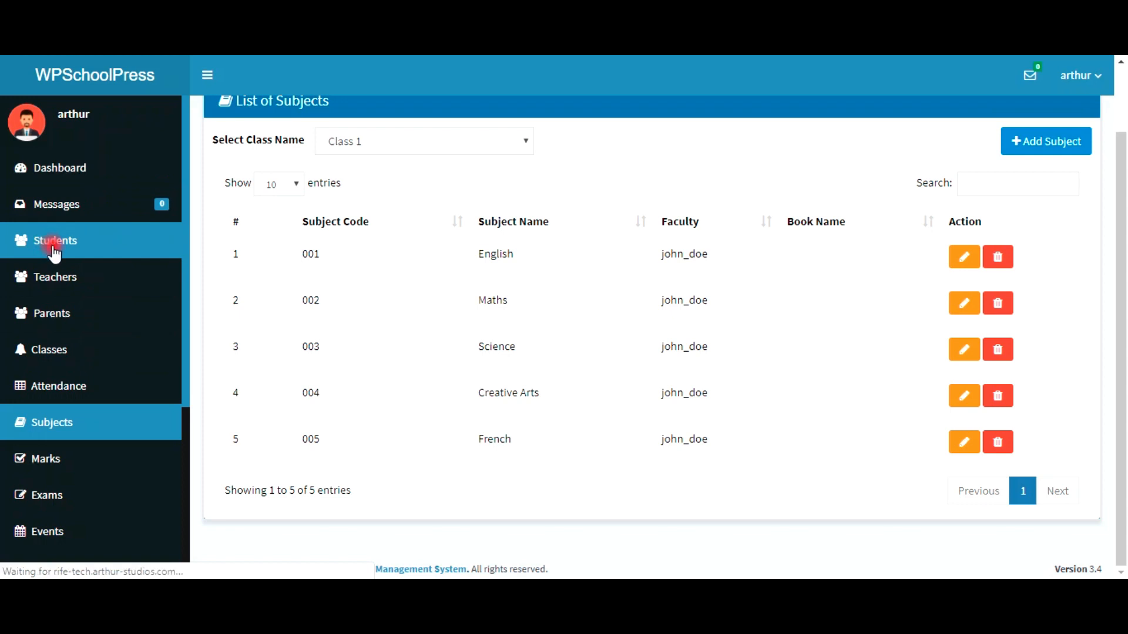
Step: Open the Students list, keep Class 1 selected, and begin a new student registration
{"action": "left_click", "coordinate": [55, 253]}
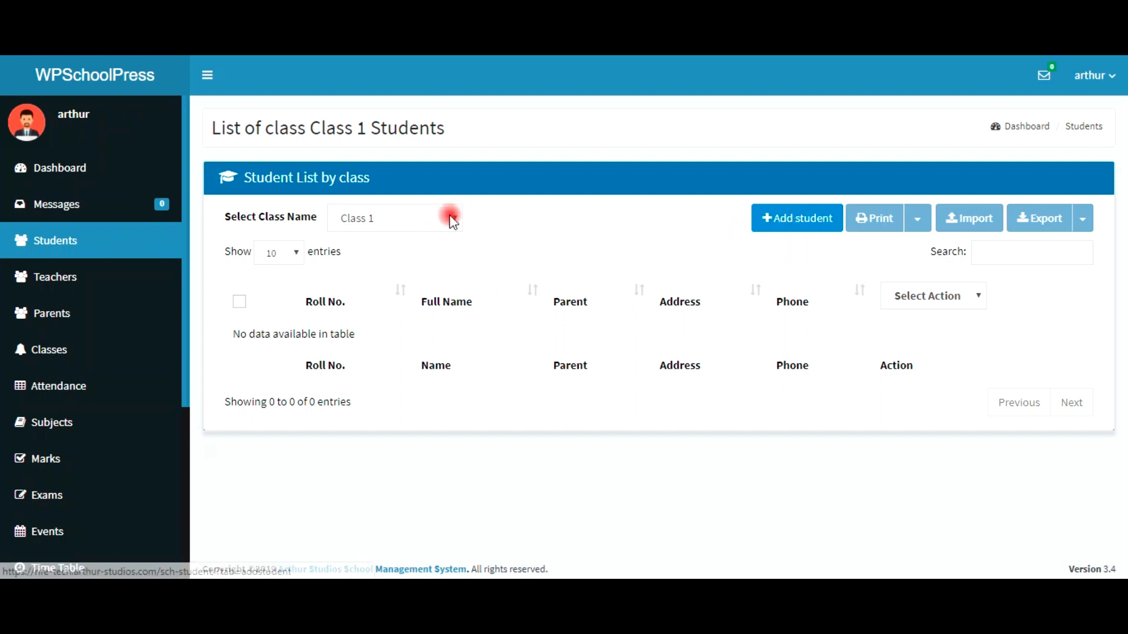
{"action": "left_click", "coordinate": [397, 225]}
{"action": "left_click", "coordinate": [397, 223]}
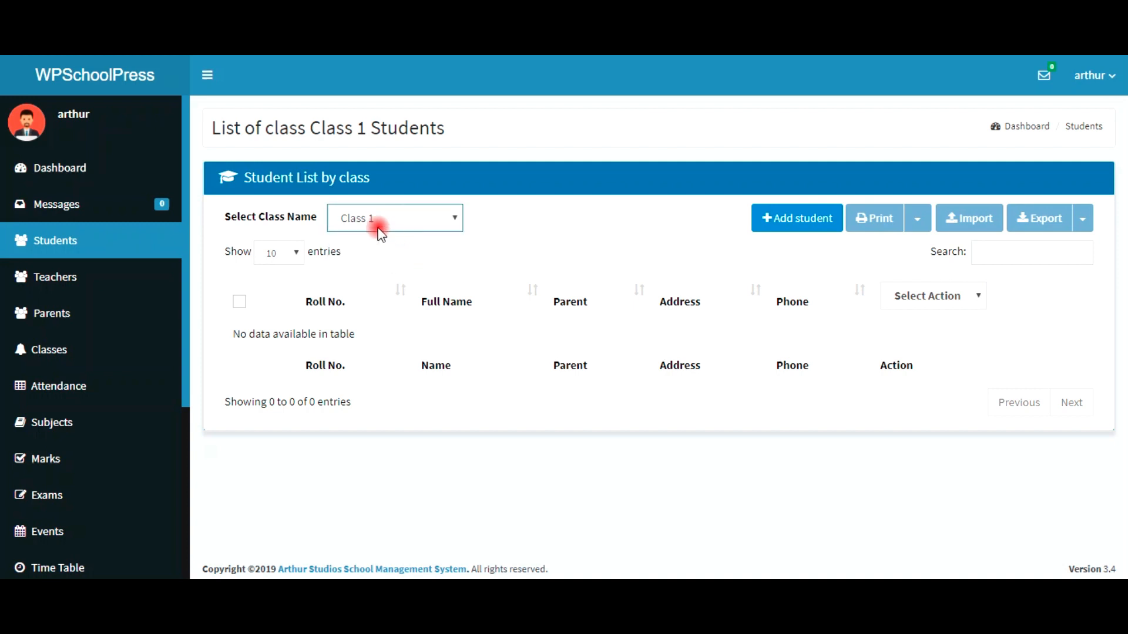
{"action": "left_click", "coordinate": [381, 231]}
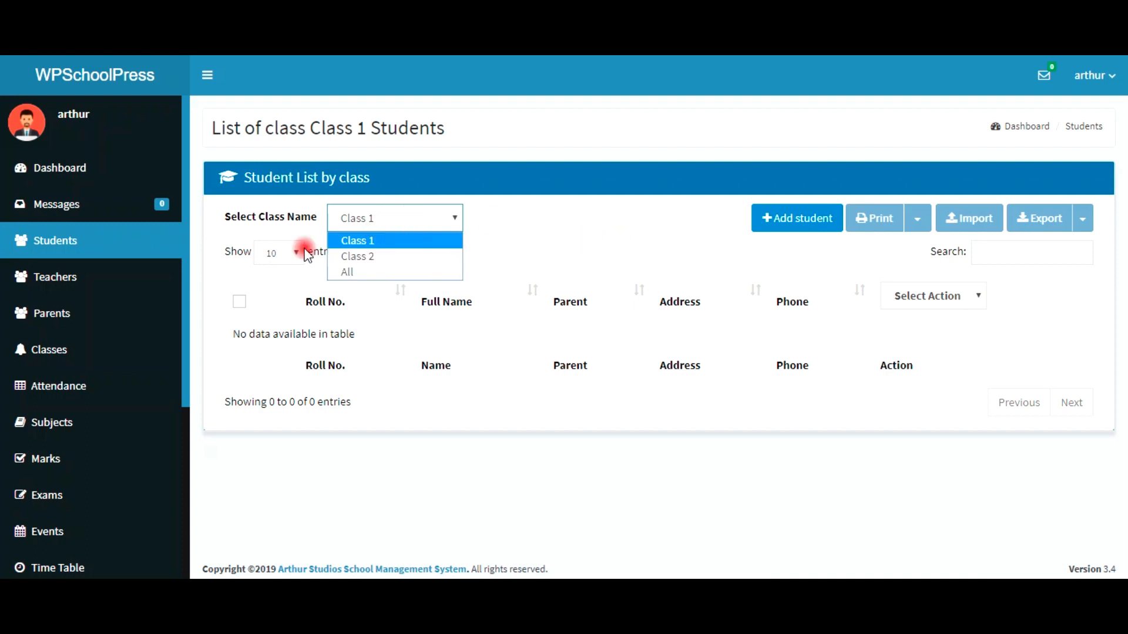
{"action": "left_click", "coordinate": [357, 242]}
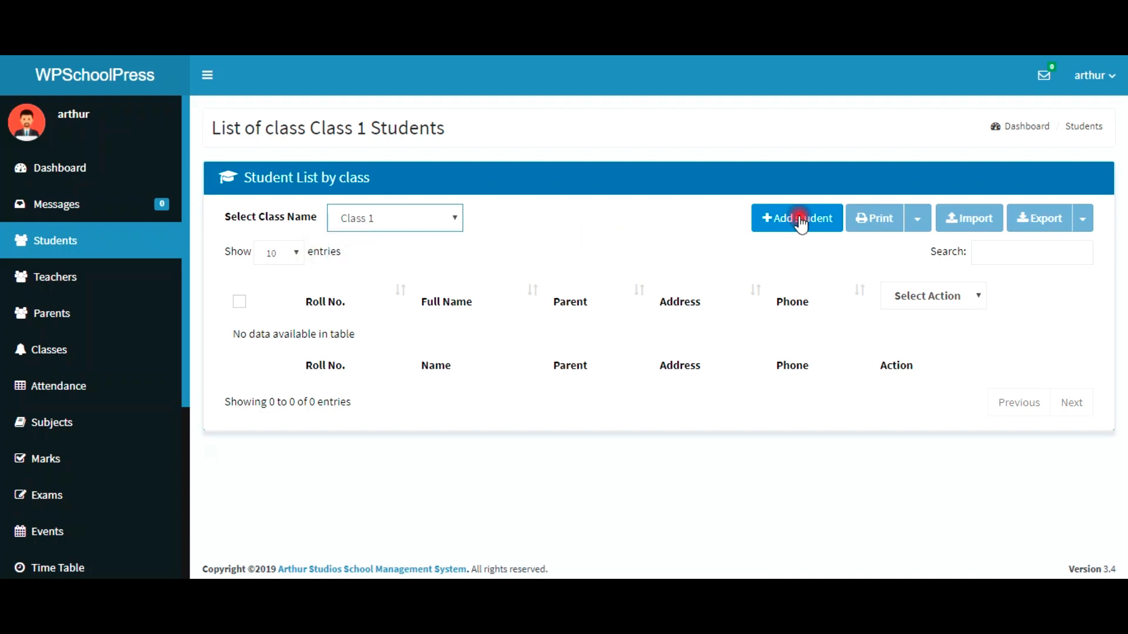
{"action": "left_click", "coordinate": [801, 224]}
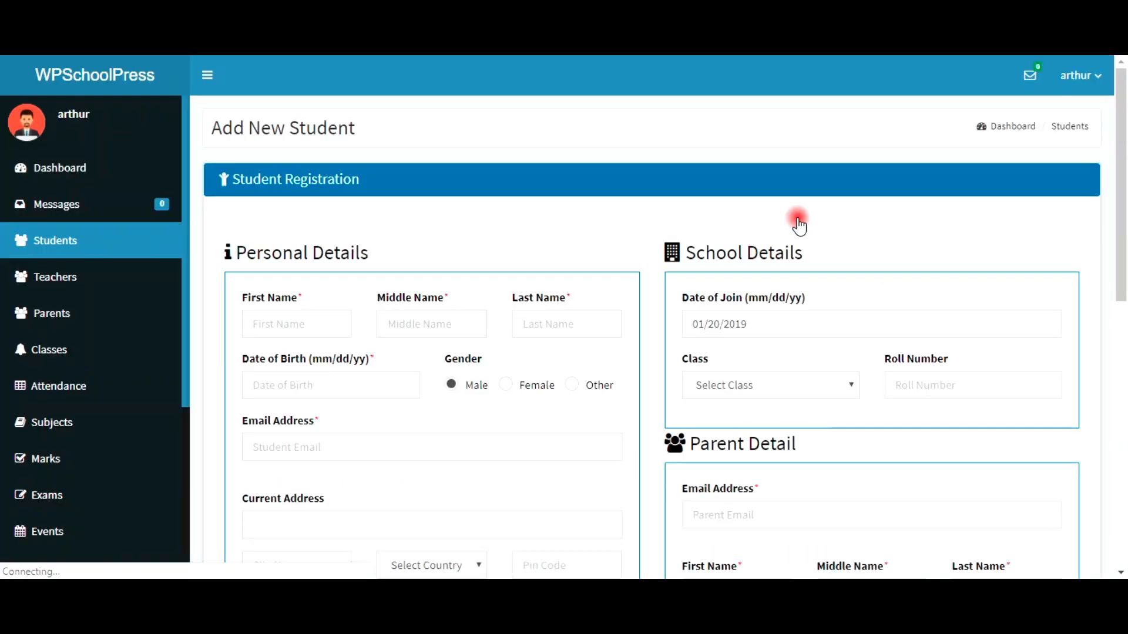
Step: Enter the student's first, middle and last names
{"action": "left_click", "coordinate": [292, 328]}
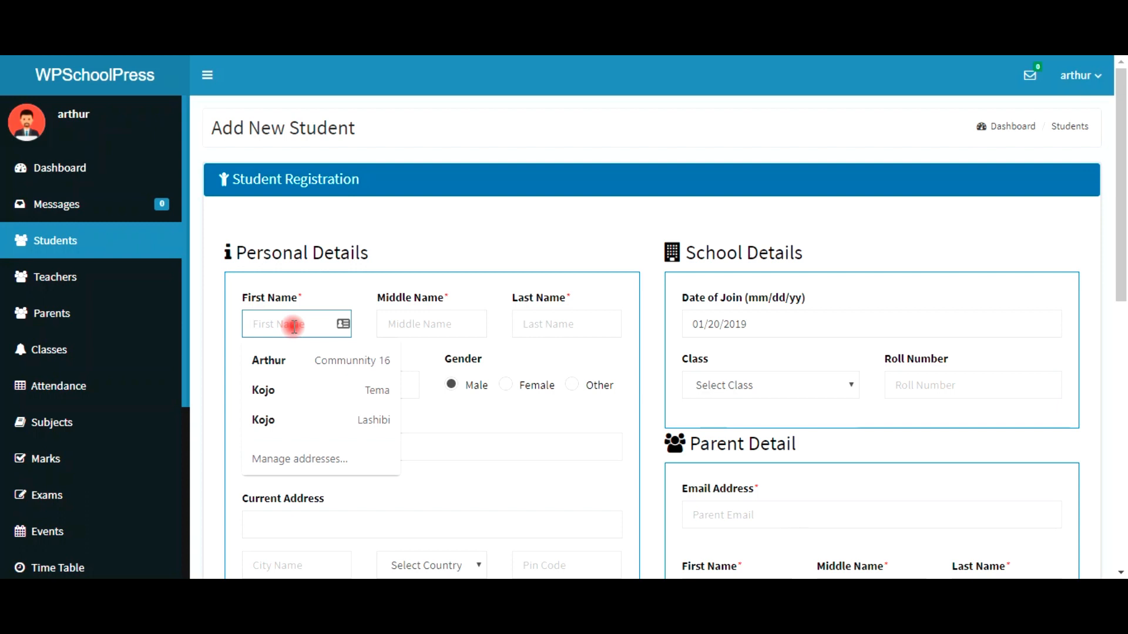
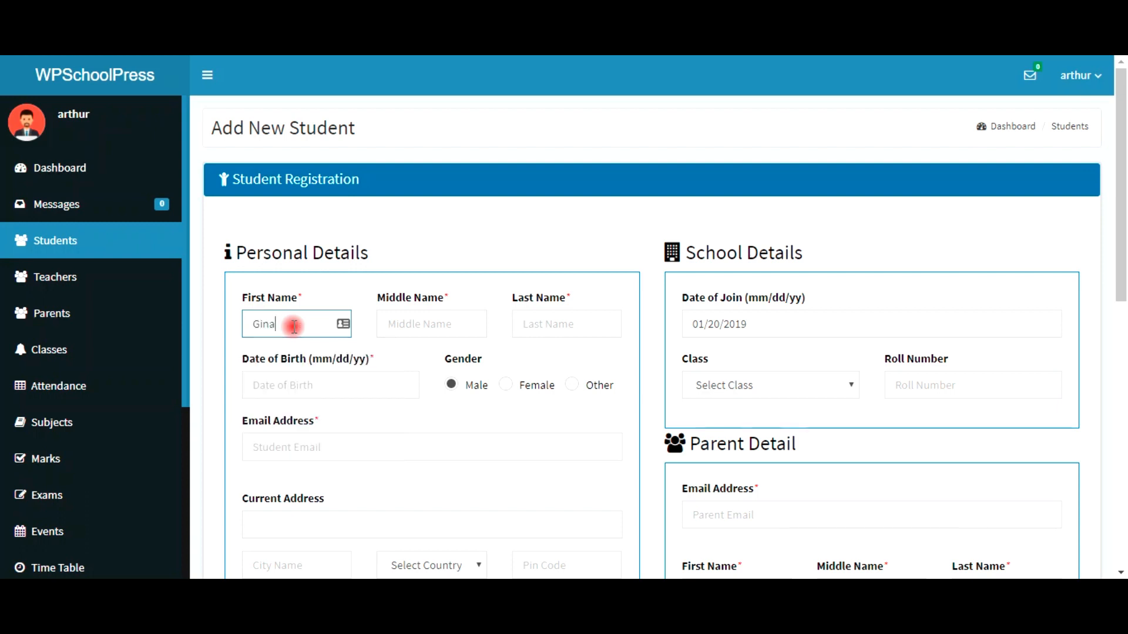
{"action": "key", "text": "Tab"}
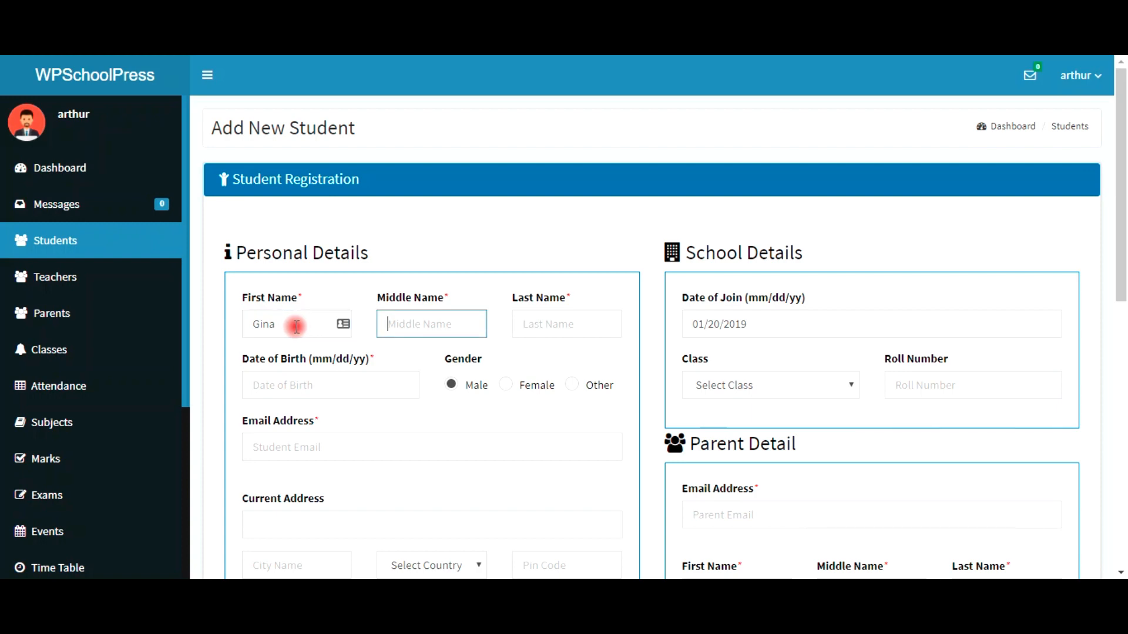
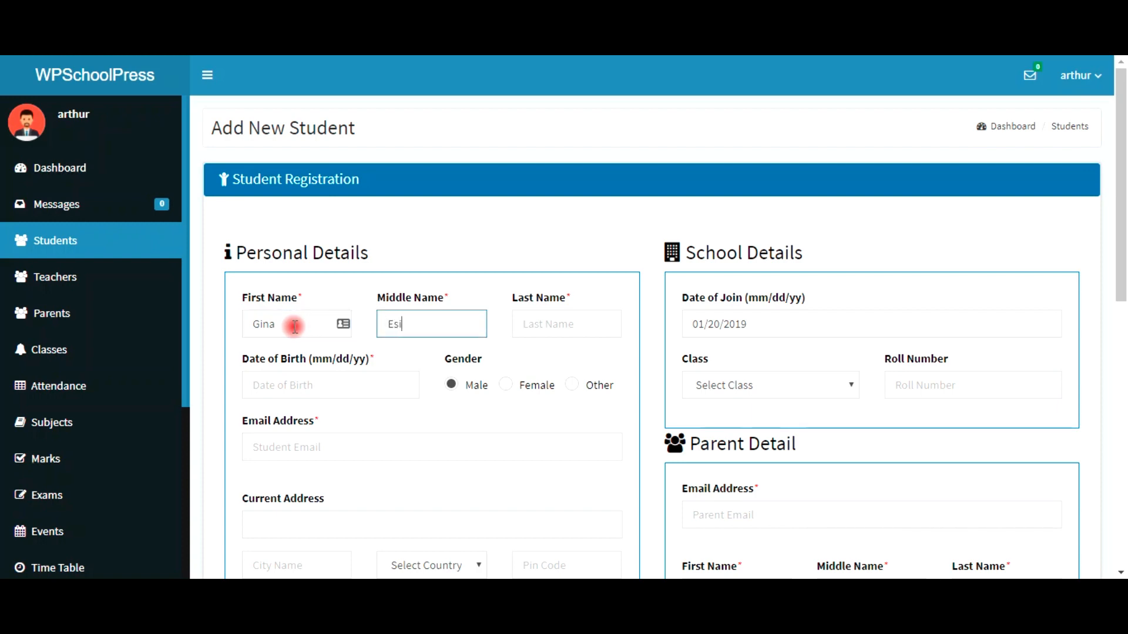
{"action": "key", "text": "Tab"}
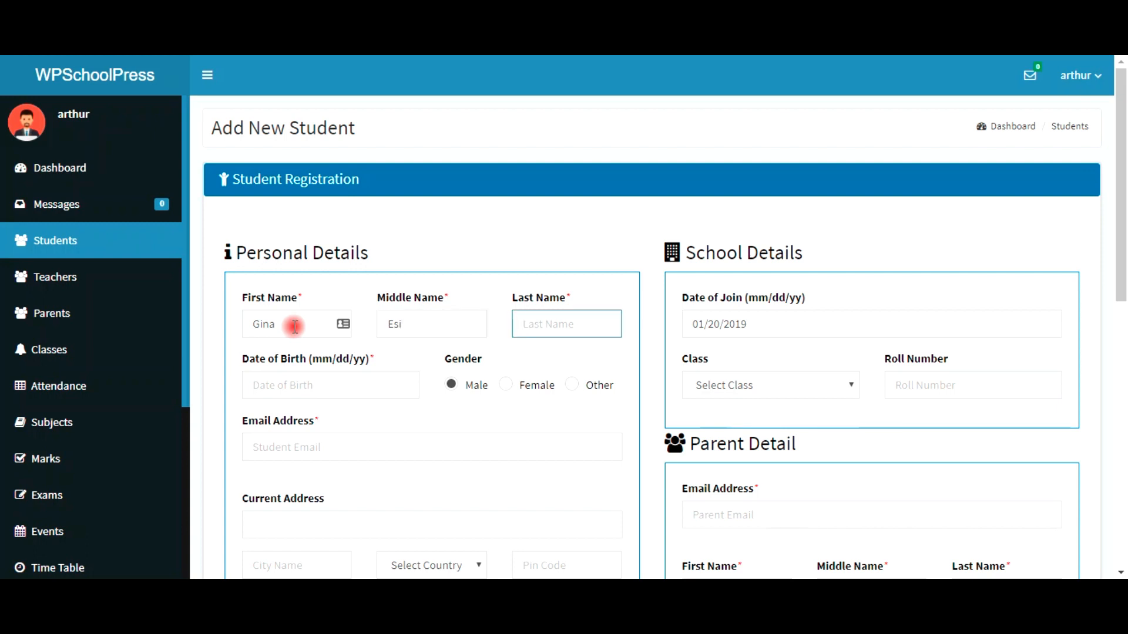
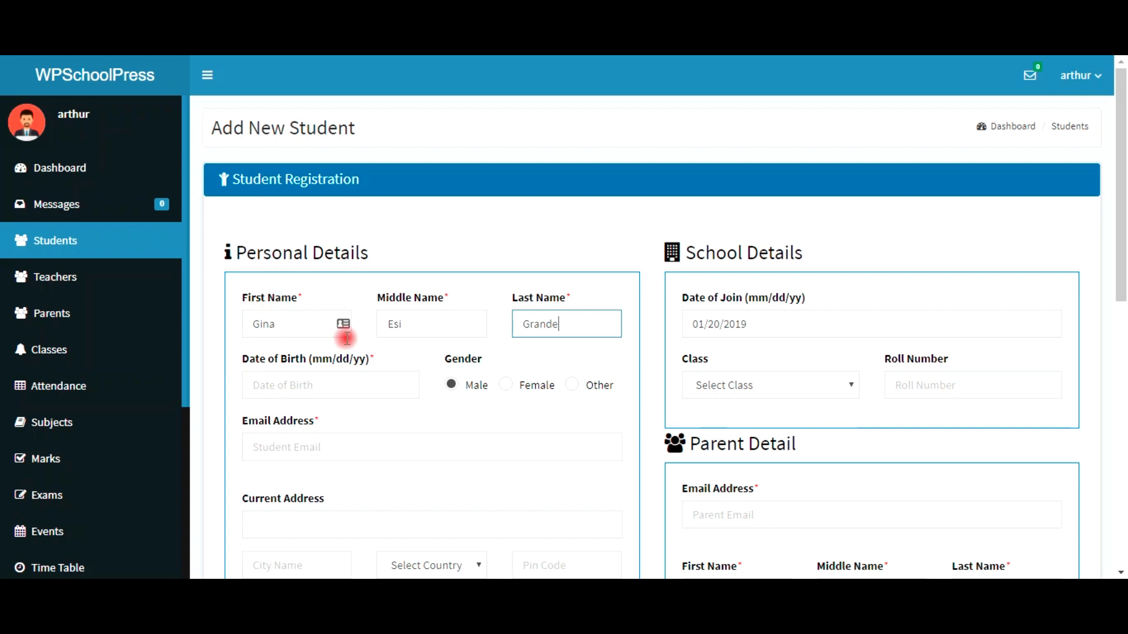
Step: Set birth date 01/25/2019 and gender Female, and enter the student's e-mail address
{"action": "left_click", "coordinate": [359, 384]}
{"action": "left_click", "coordinate": [332, 422]}
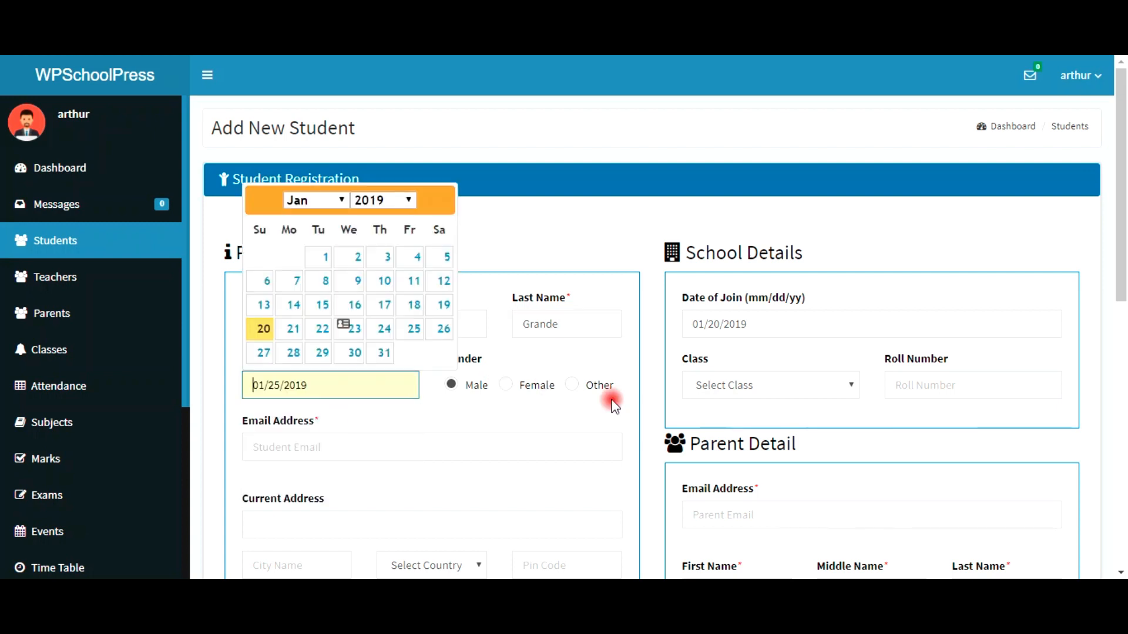
{"action": "left_click", "coordinate": [510, 388]}
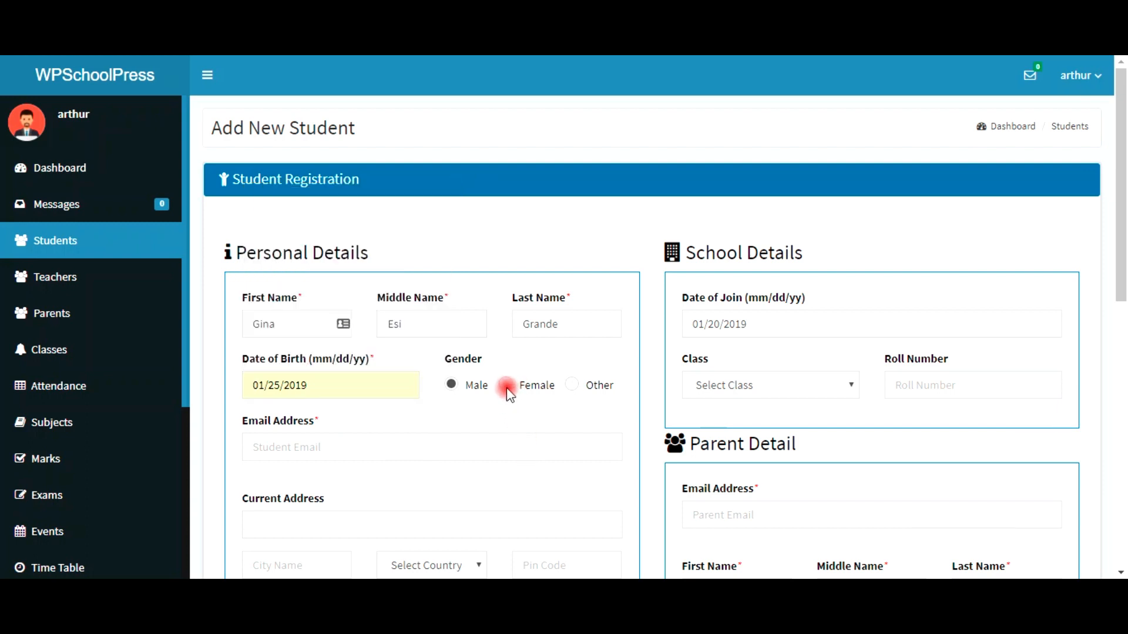
{"action": "left_click", "coordinate": [509, 386]}
{"action": "left_click", "coordinate": [348, 447]}
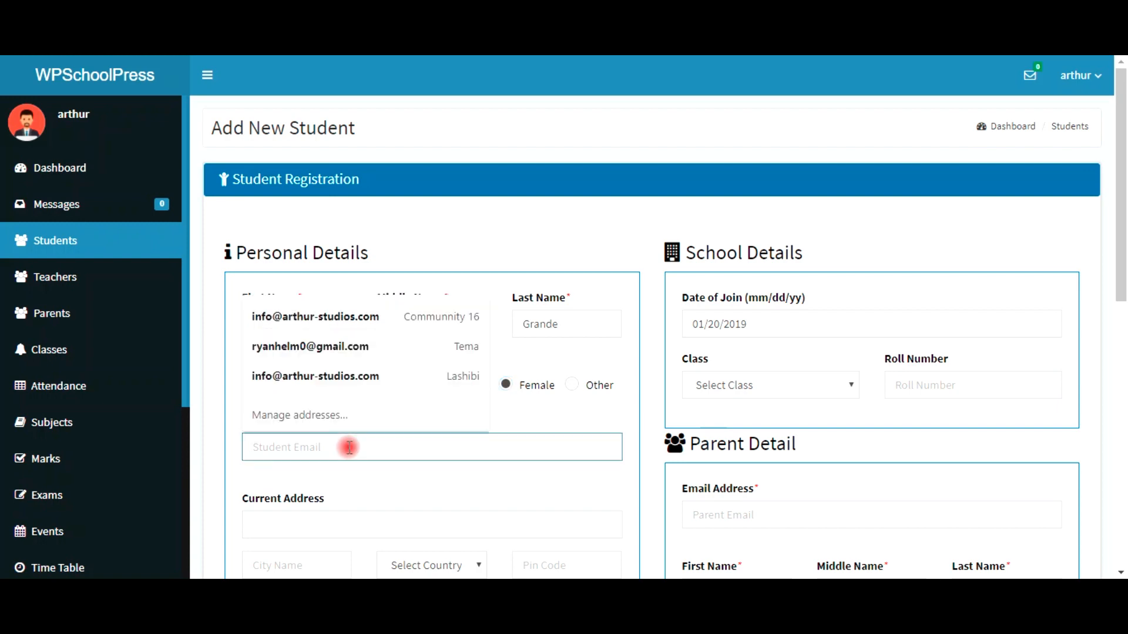
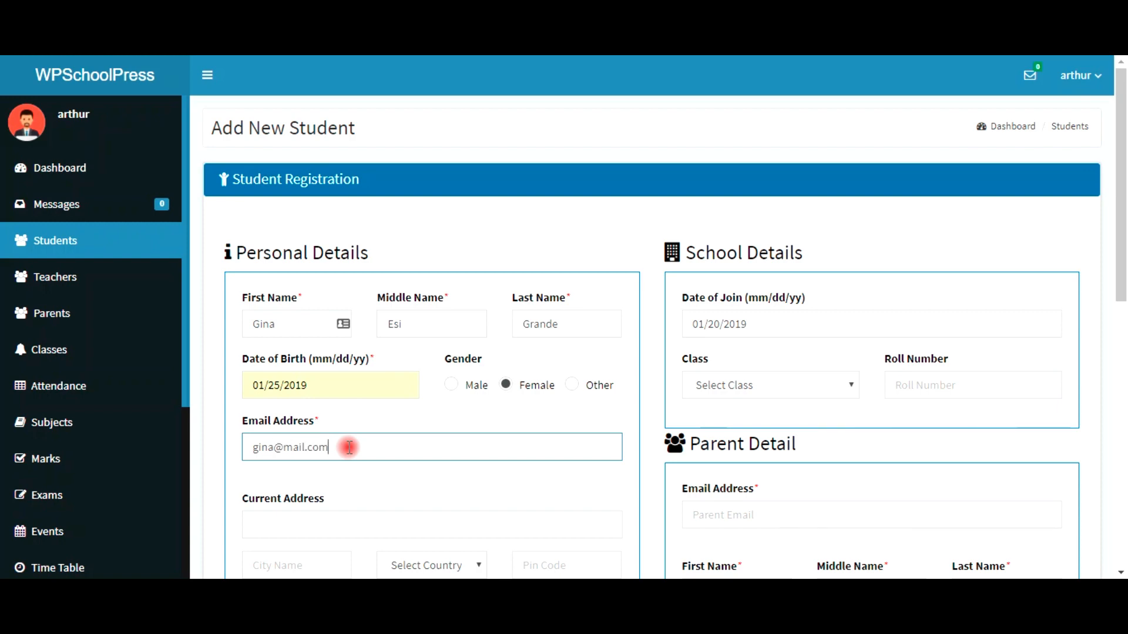
Step: Fill the current address from a saved entry and set the country to Ghana
{"action": "scroll", "coordinate": [343, 473], "scroll_direction": "down", "scroll_amount": 1}
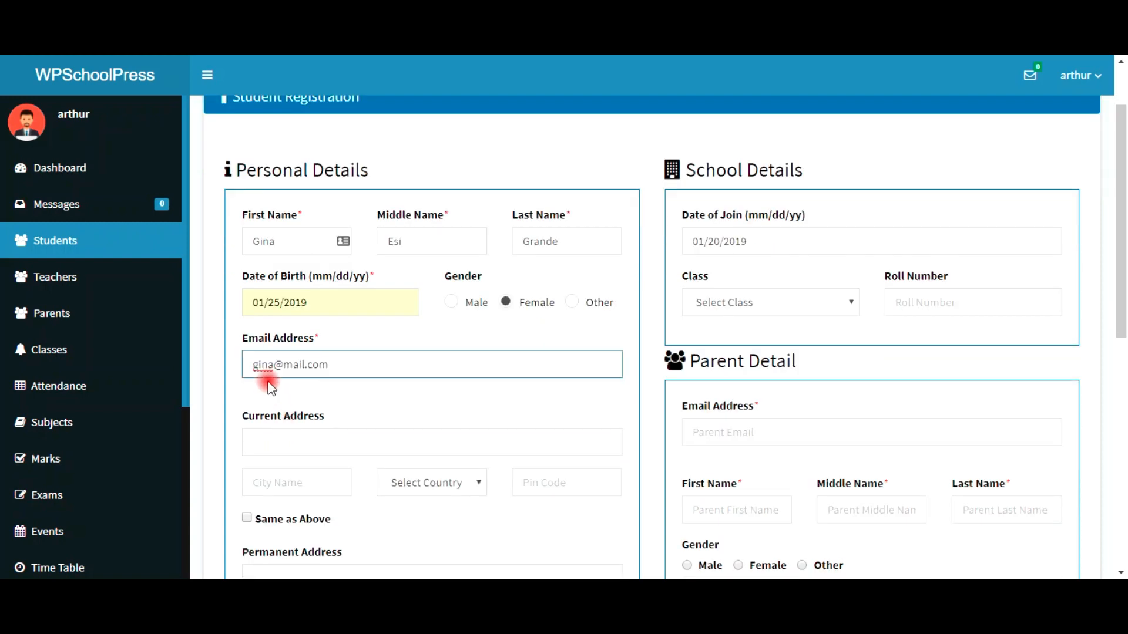
{"action": "left_click", "coordinate": [297, 440]}
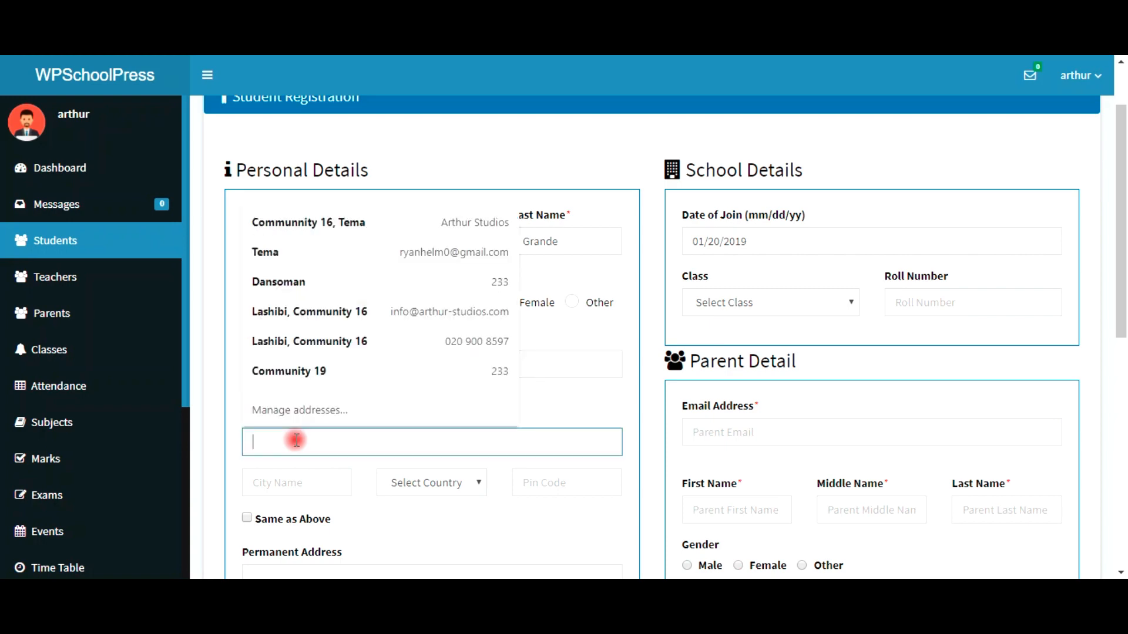
{"action": "left_click", "coordinate": [270, 285]}
{"action": "left_click", "coordinate": [325, 490]}
{"action": "left_click", "coordinate": [411, 501]}
{"action": "left_click", "coordinate": [414, 477]}
{"action": "scroll", "coordinate": [414, 477], "scroll_direction": "down", "scroll_amount": 1}
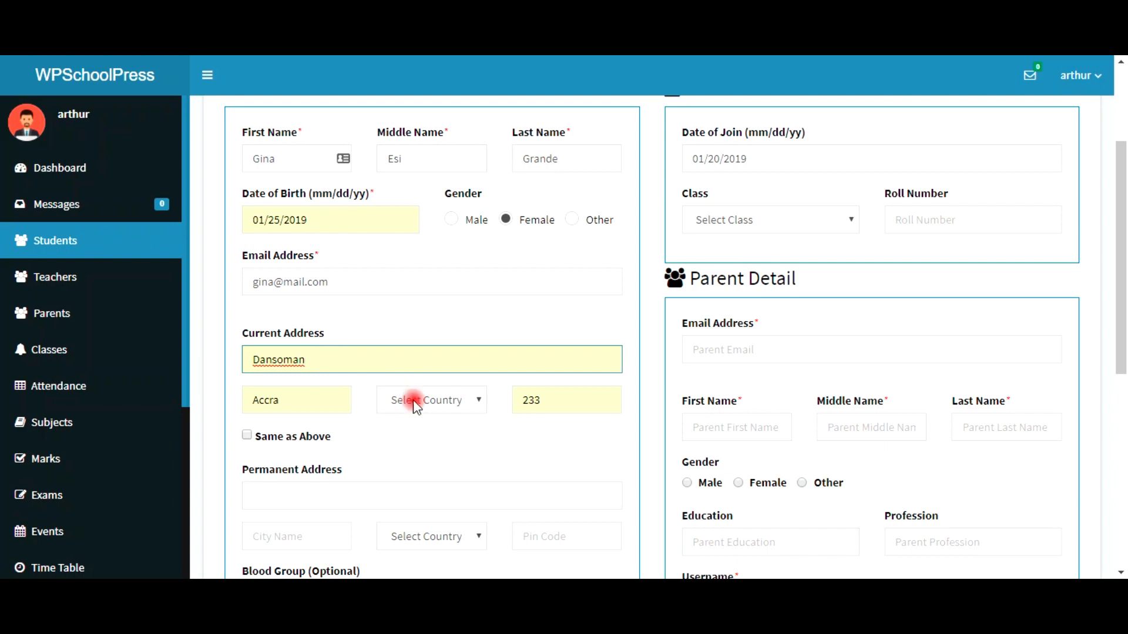
{"action": "left_click", "coordinate": [430, 401]}
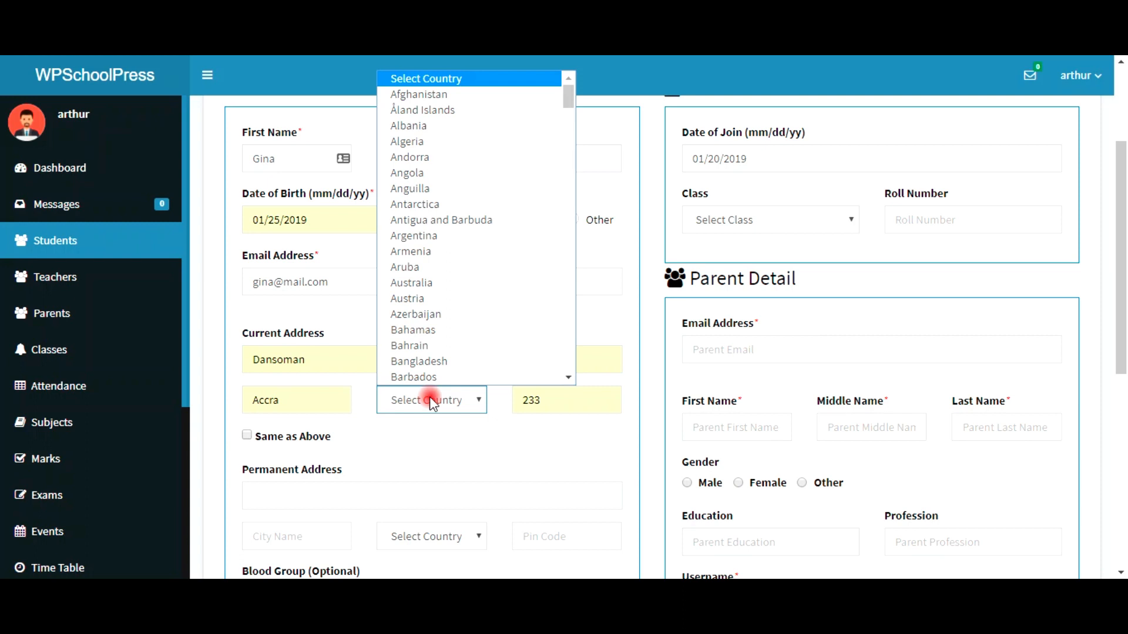
{"action": "type", "text": "gh"}
{"action": "key", "text": "Return"}
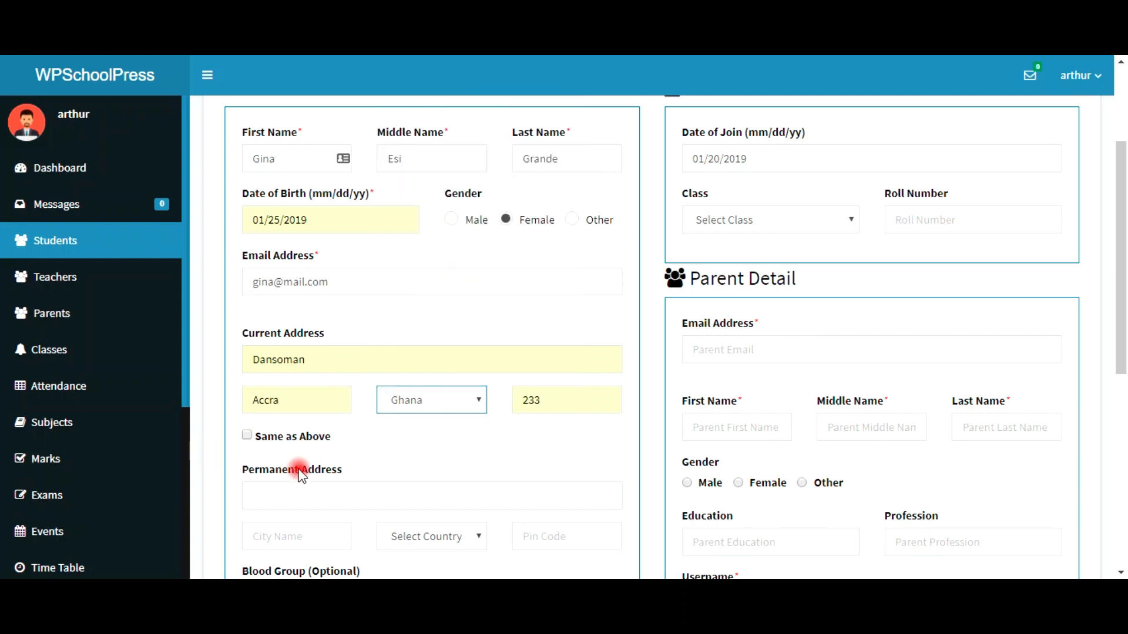
Step: Copy the current address as the permanent address and set blood group A +
{"action": "scroll", "coordinate": [253, 437], "scroll_direction": "down", "scroll_amount": 1}
{"action": "scroll", "coordinate": [252, 438], "scroll_direction": "down", "scroll_amount": 1}
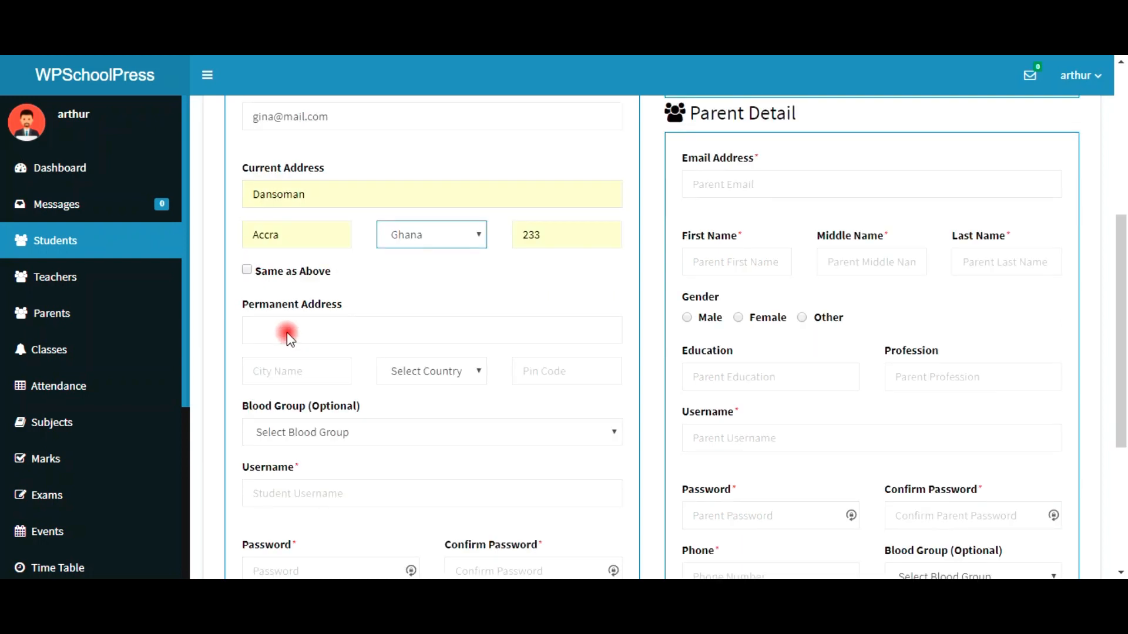
{"action": "left_click", "coordinate": [249, 271]}
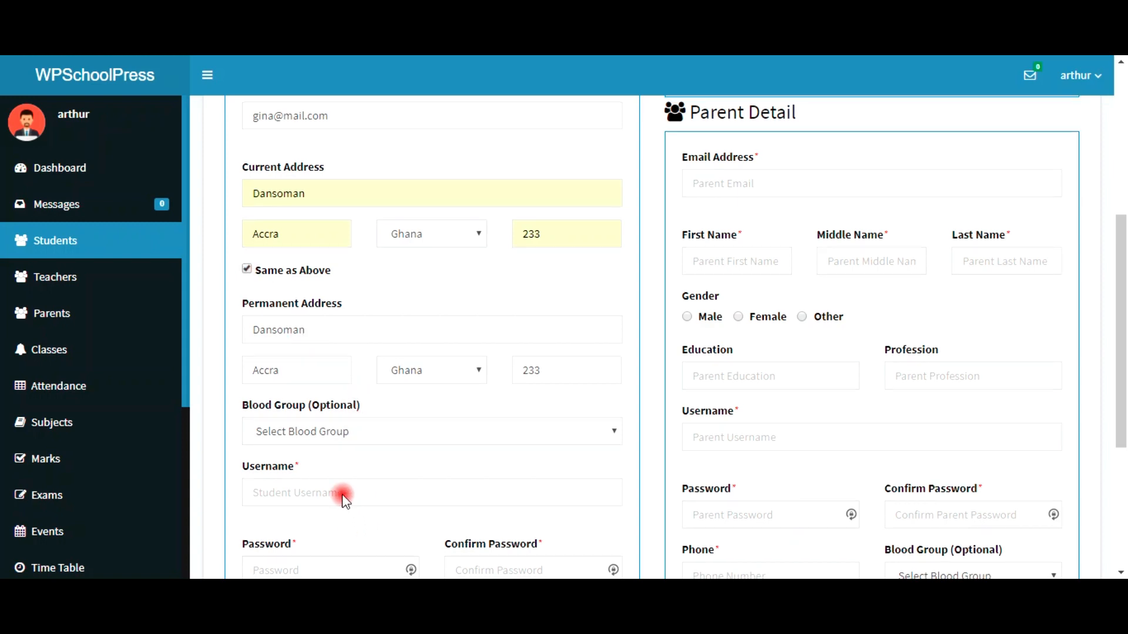
{"action": "scroll", "coordinate": [305, 385], "scroll_direction": "down", "scroll_amount": 2}
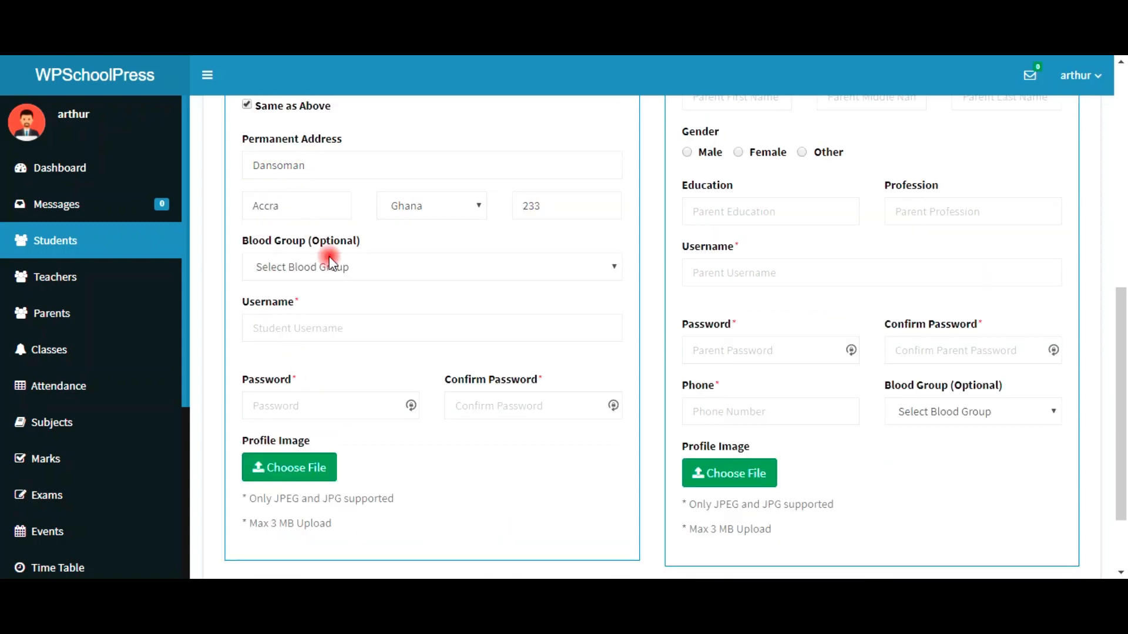
{"action": "scroll", "coordinate": [328, 256], "scroll_direction": "up", "scroll_amount": 2}
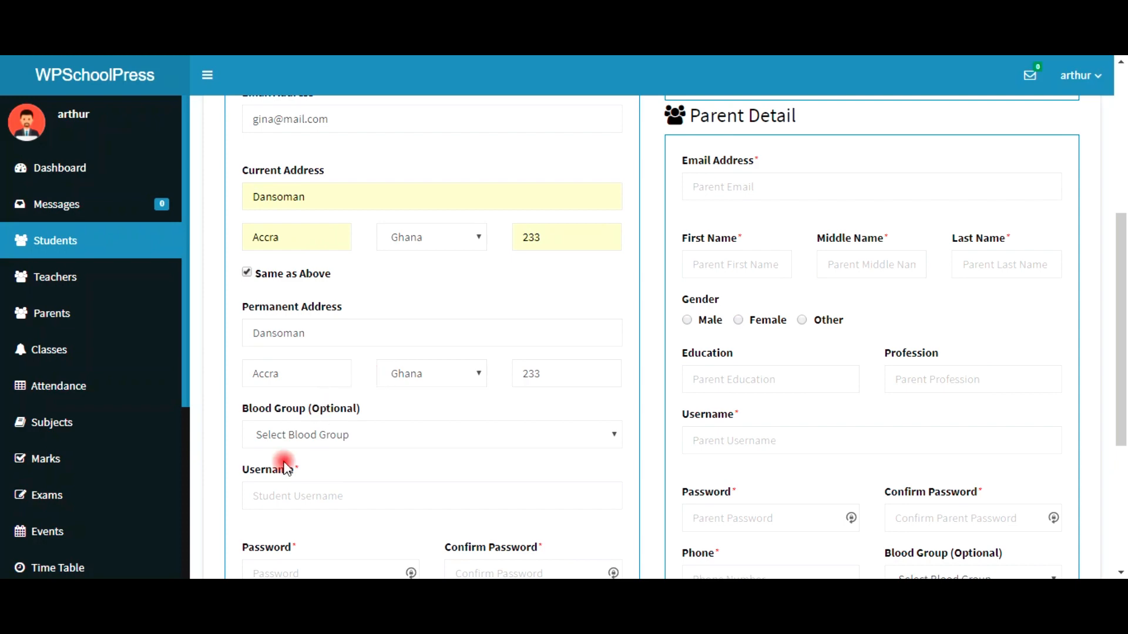
{"action": "scroll", "coordinate": [314, 429], "scroll_direction": "down", "scroll_amount": 1}
{"action": "scroll", "coordinate": [312, 411], "scroll_direction": "down", "scroll_amount": 1}
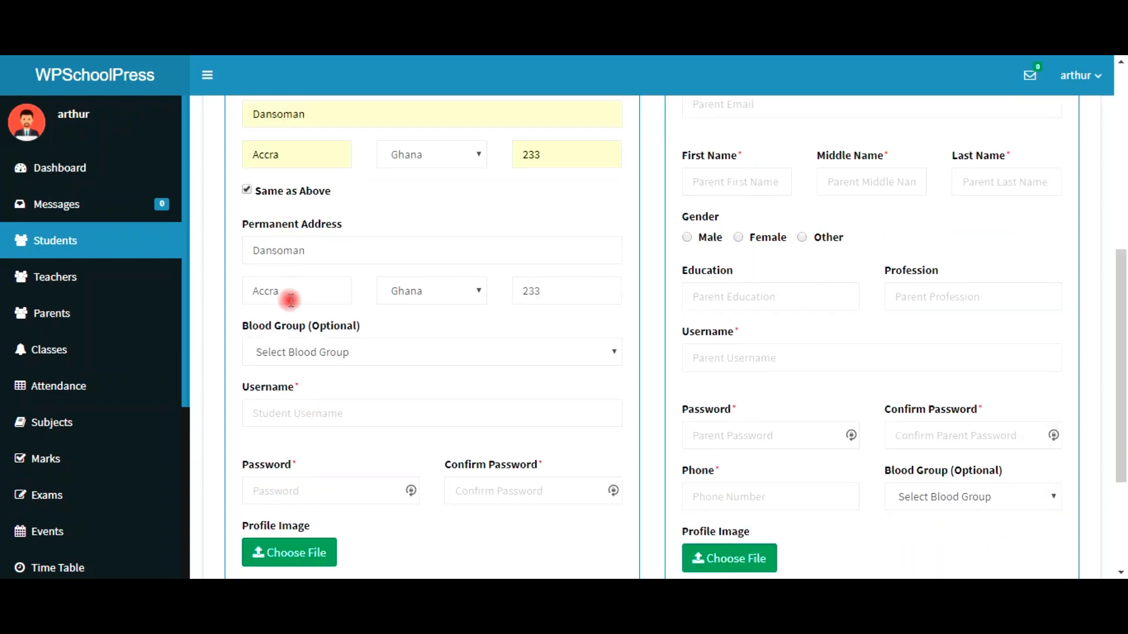
{"action": "left_click", "coordinate": [347, 356]}
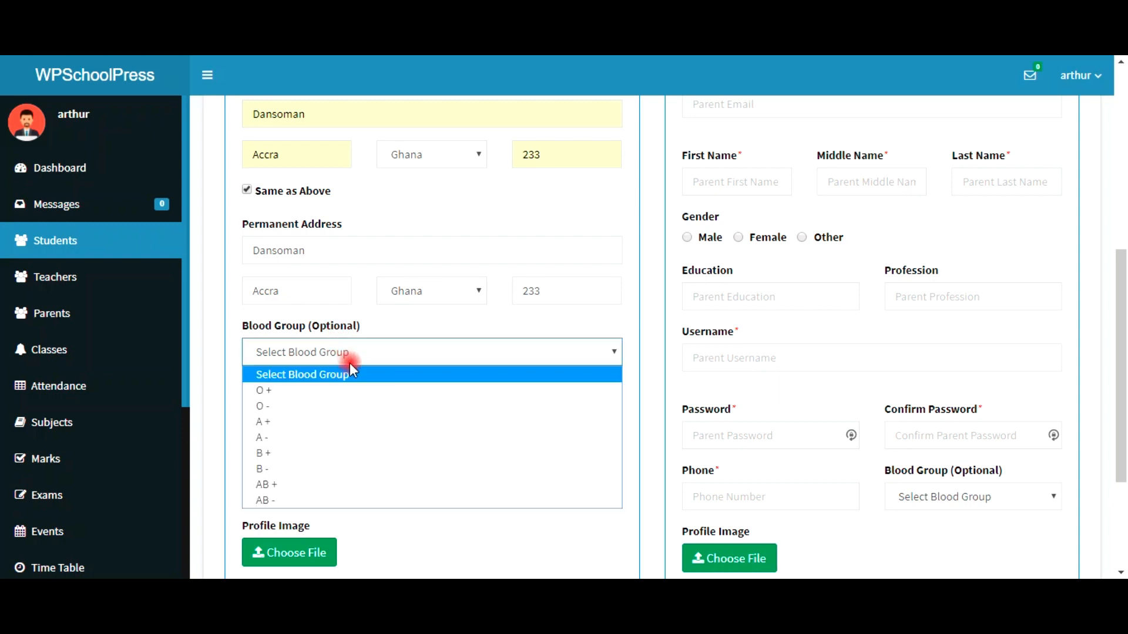
{"action": "left_click", "coordinate": [358, 423]}
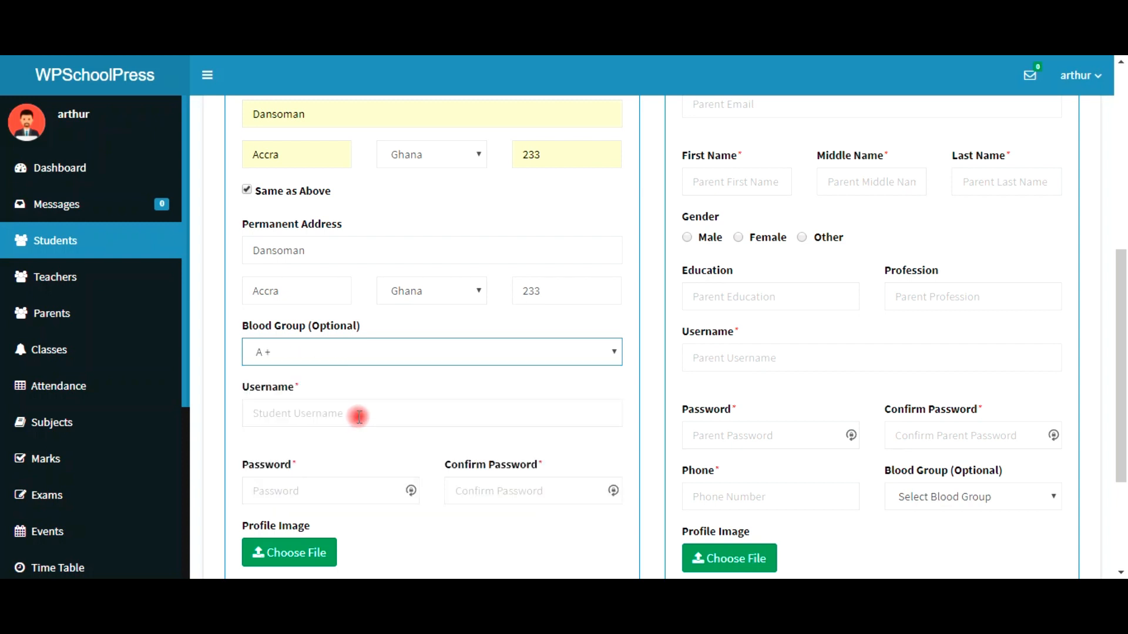
Step: Enter the student's username, password and password confirmation
{"action": "left_click", "coordinate": [358, 416]}
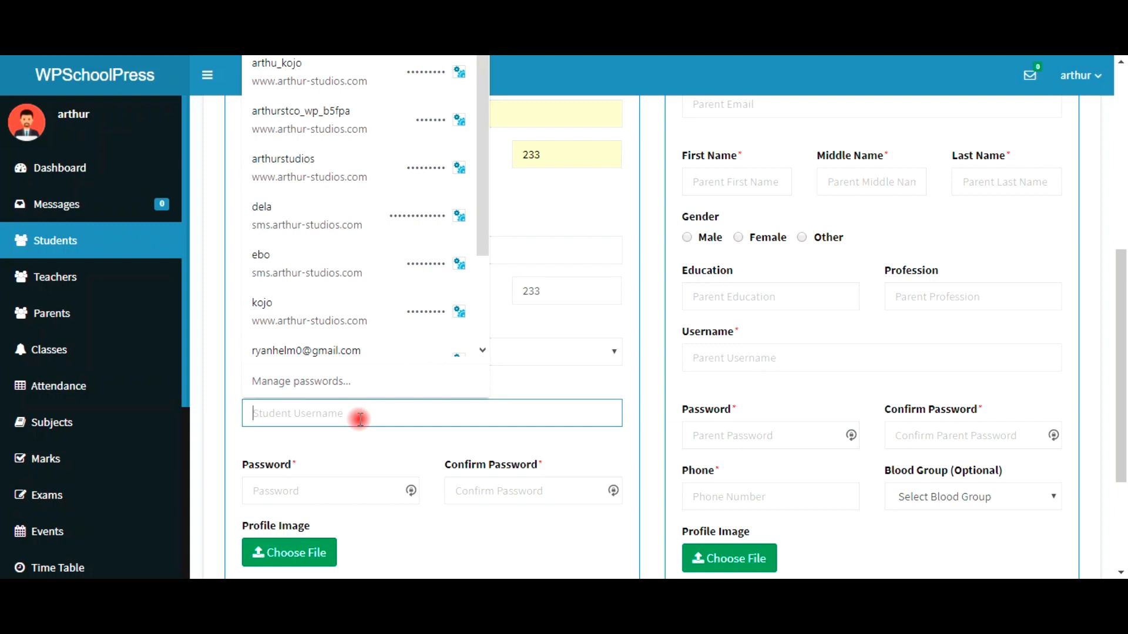
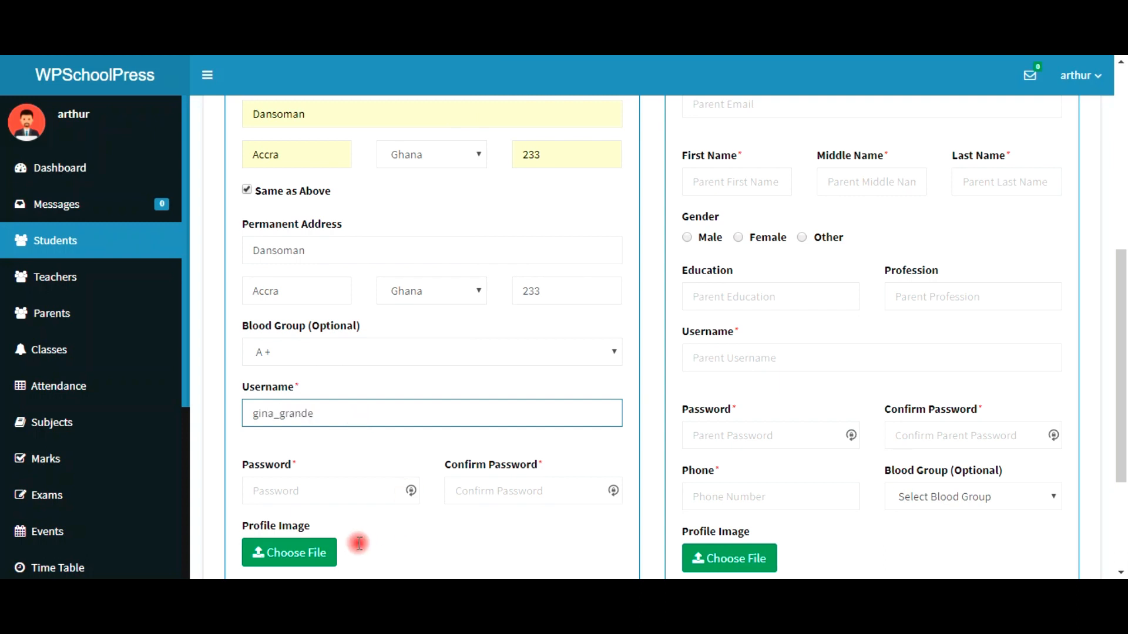
{"action": "left_click", "coordinate": [326, 491]}
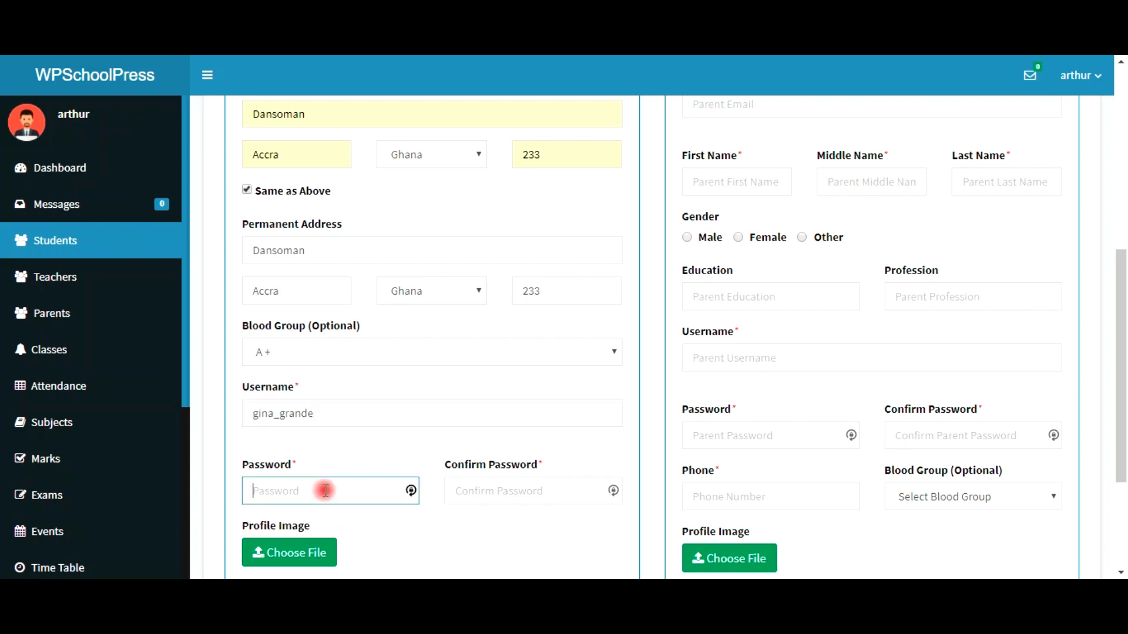
{"action": "type", "text": "123456789"}
{"action": "key", "text": "Tab"}
{"action": "type", "text": "123"}
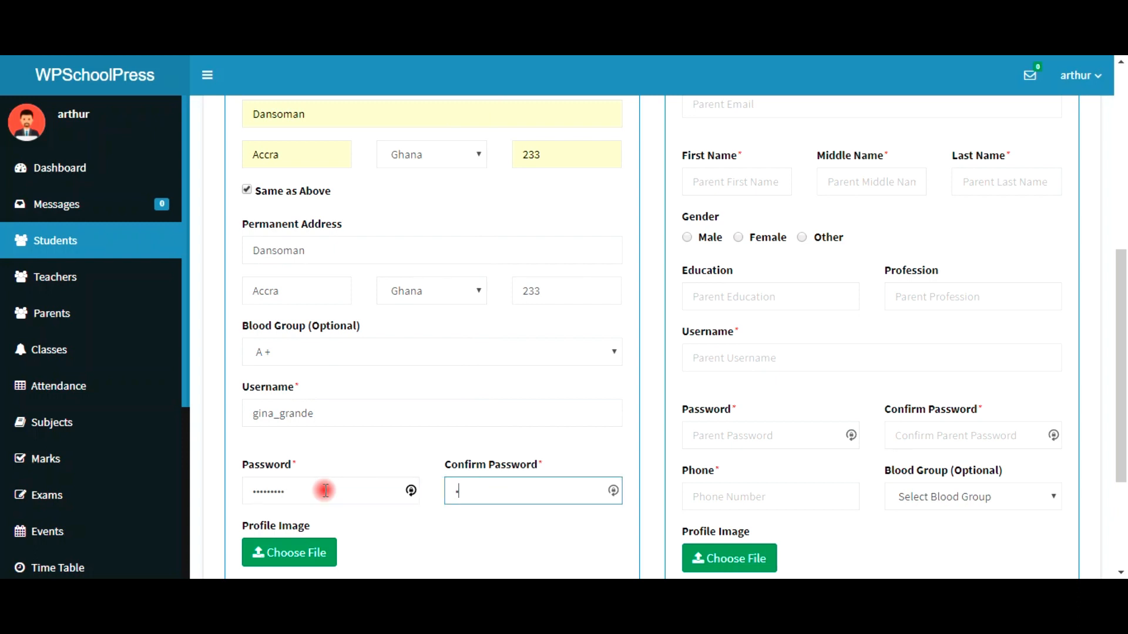
{"action": "type", "text": "4567890"}
Step: Choose Class 1 as the student's class and roll number 0007 from the autocomplete suggestions
{"action": "scroll", "coordinate": [316, 547], "scroll_direction": "down", "scroll_amount": 2}
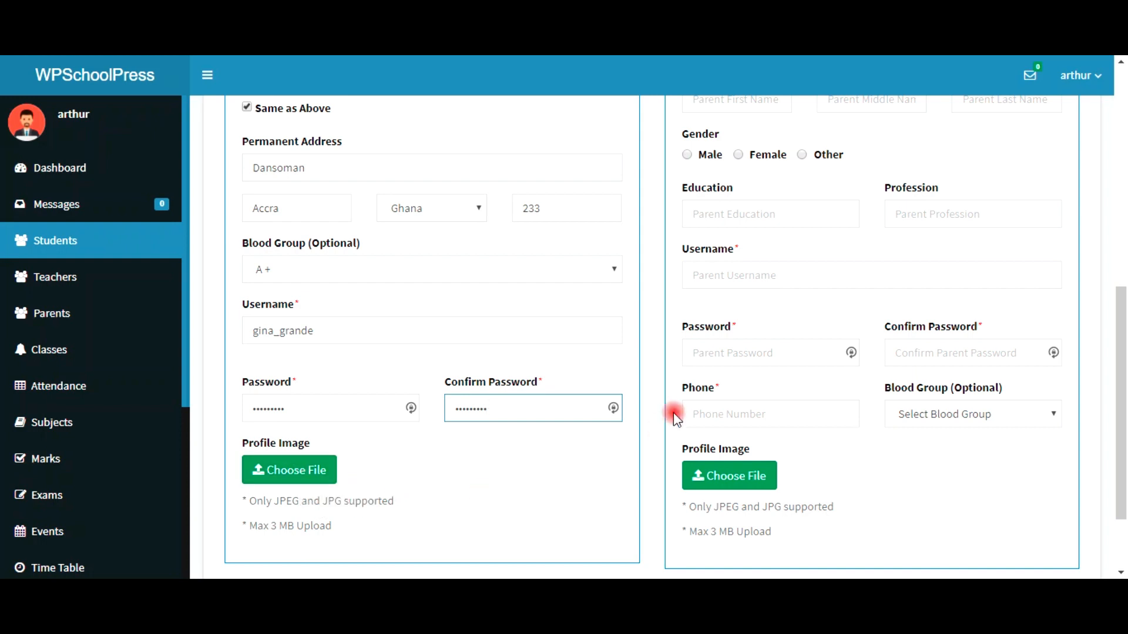
{"action": "scroll", "coordinate": [696, 449], "scroll_direction": "down", "scroll_amount": 3}
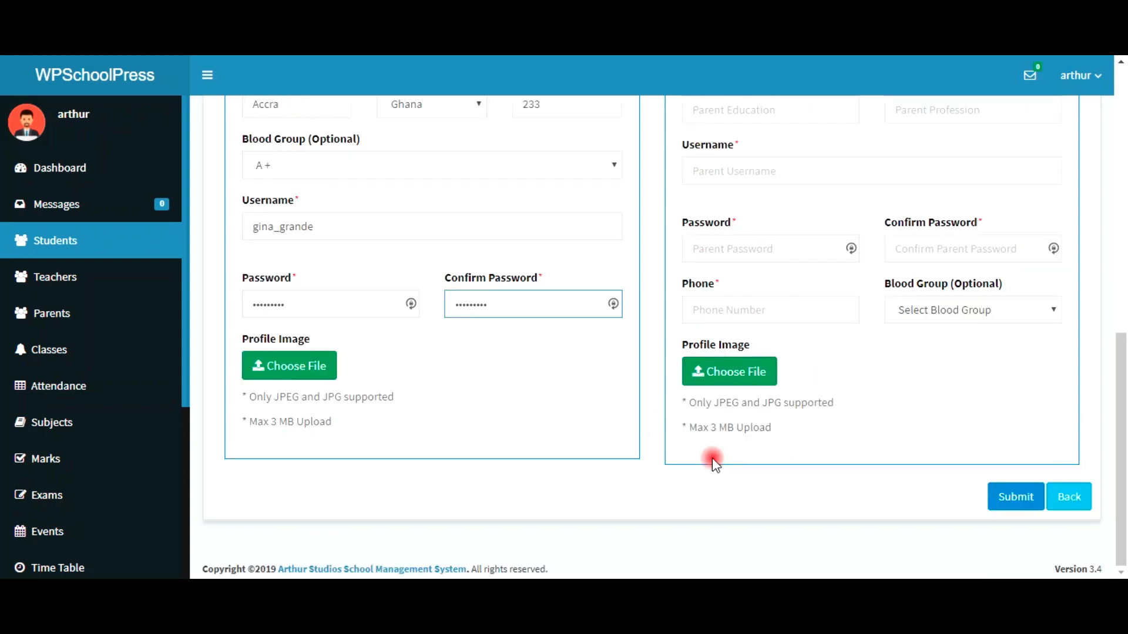
{"action": "scroll", "coordinate": [713, 461], "scroll_direction": "up", "scroll_amount": 10}
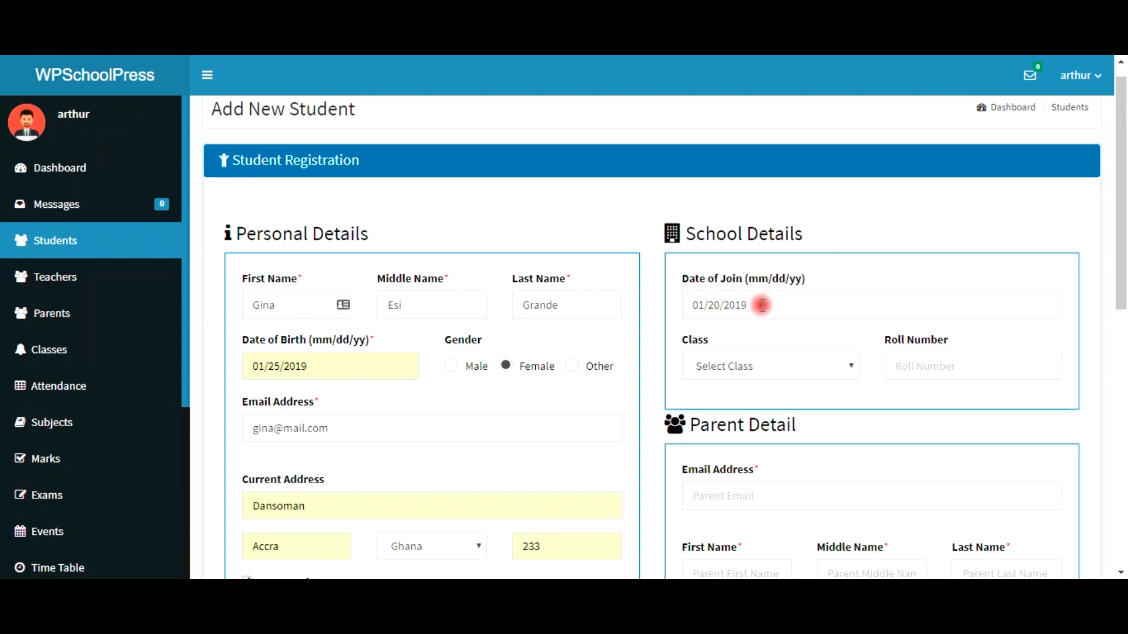
{"action": "left_click", "coordinate": [722, 370]}
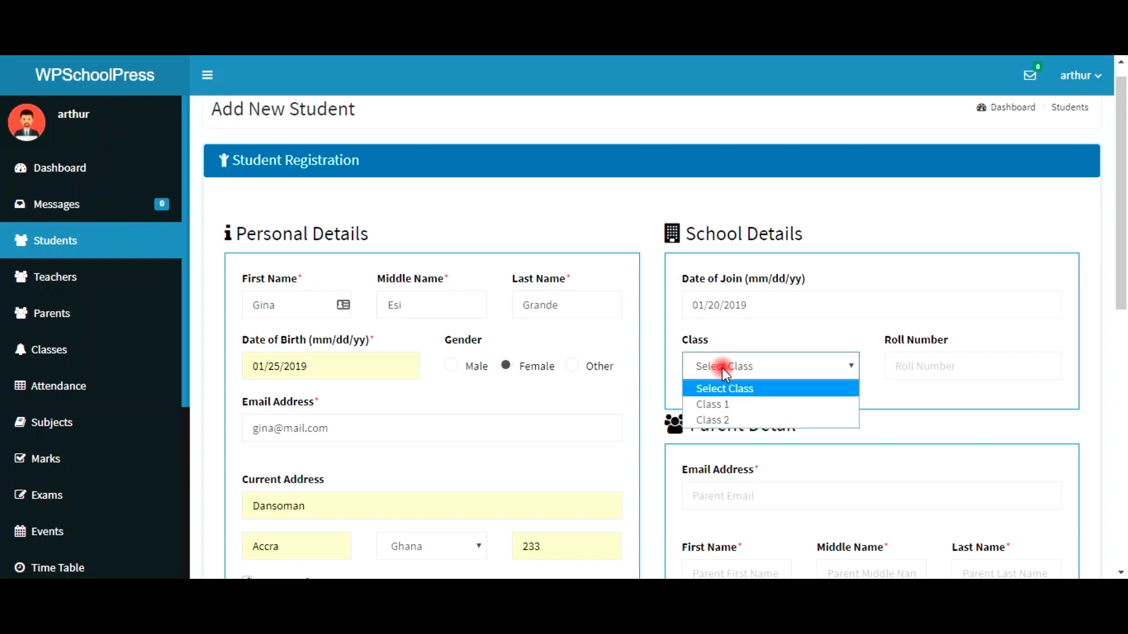
{"action": "left_click", "coordinate": [735, 405]}
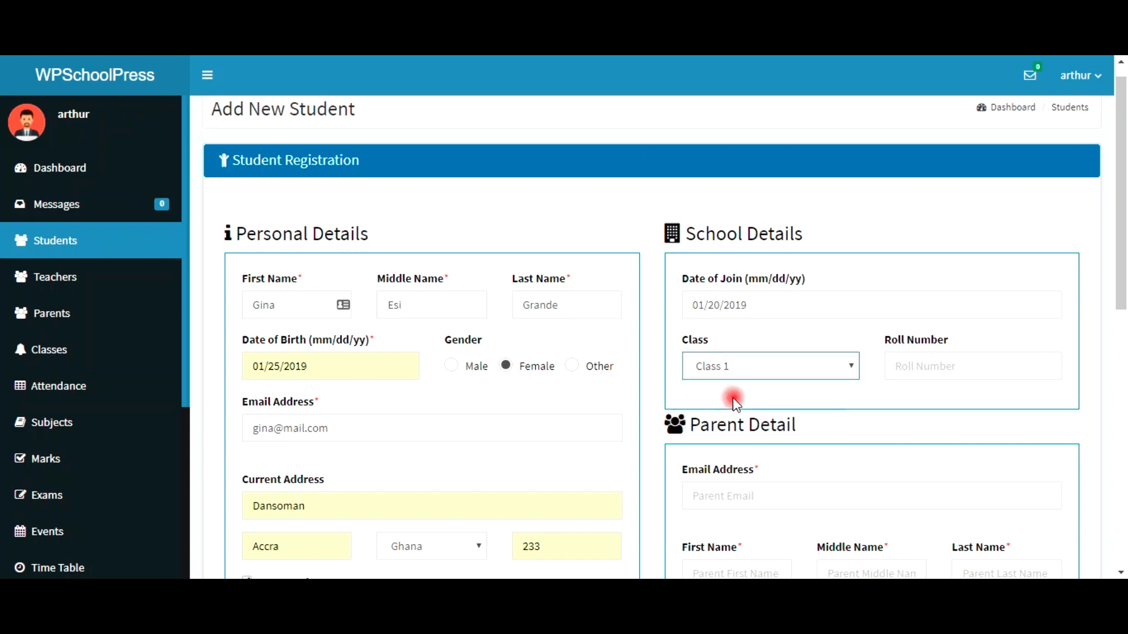
{"action": "left_click", "coordinate": [925, 366]}
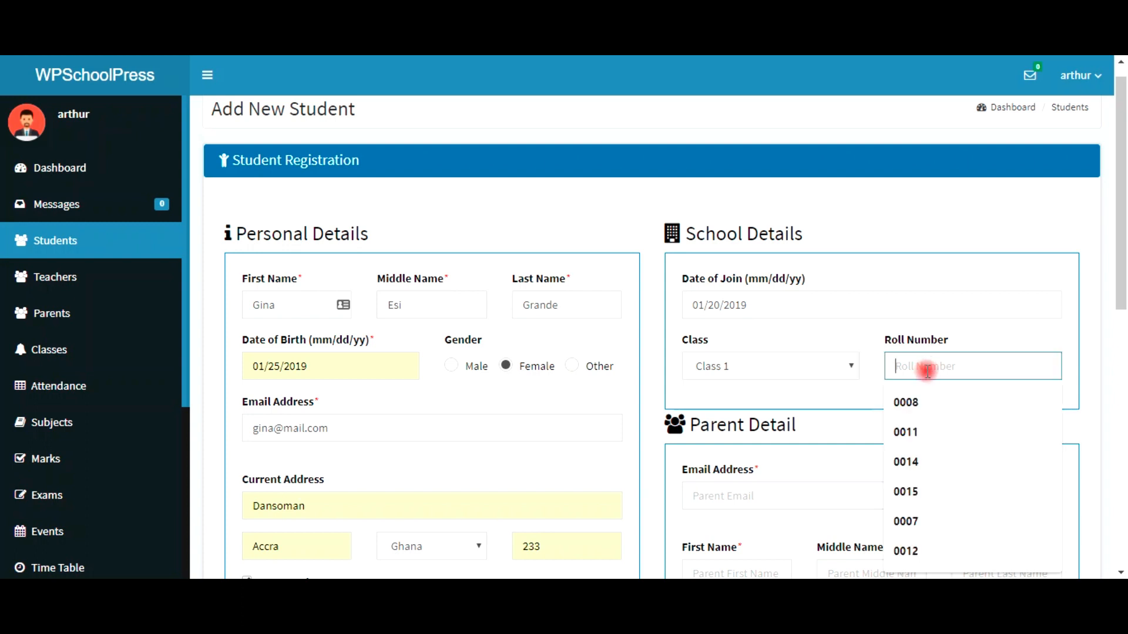
{"action": "type", "text": "0007"}
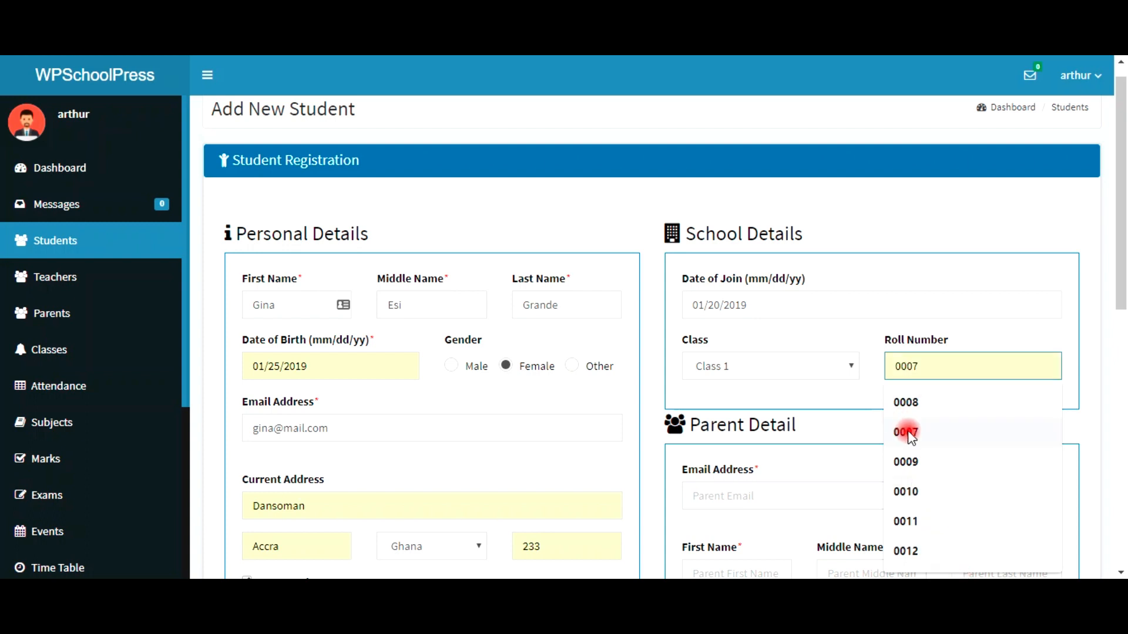
{"action": "left_click", "coordinate": [905, 432]}
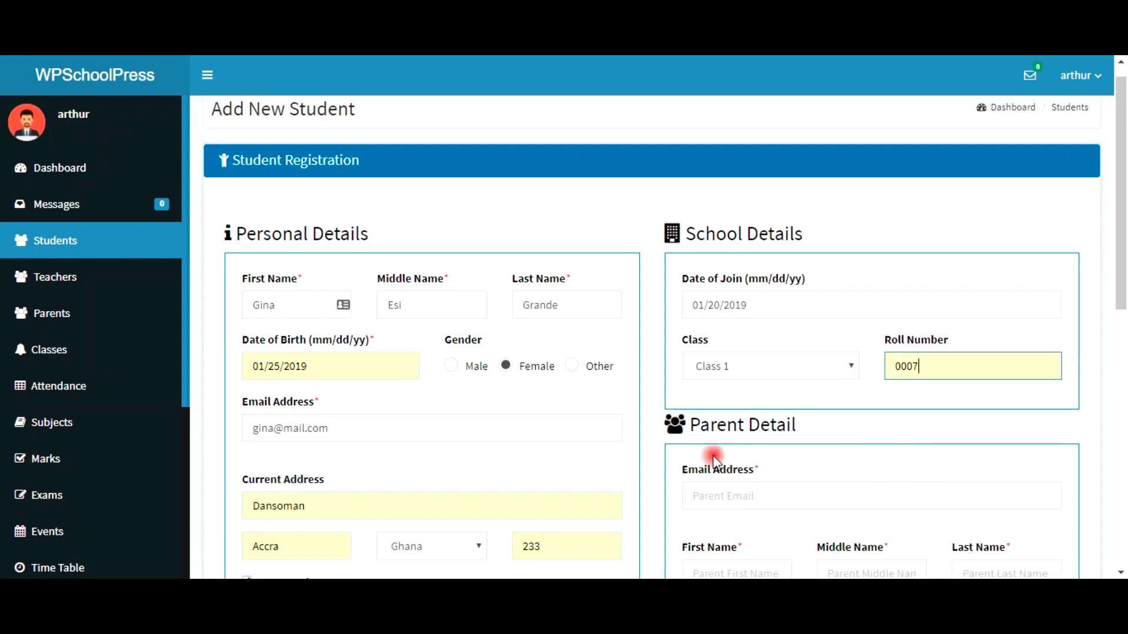
Step: Fill in the parent's e-mail from a suggestion and type the parent's first name
{"action": "scroll", "coordinate": [757, 486], "scroll_direction": "down", "scroll_amount": 5}
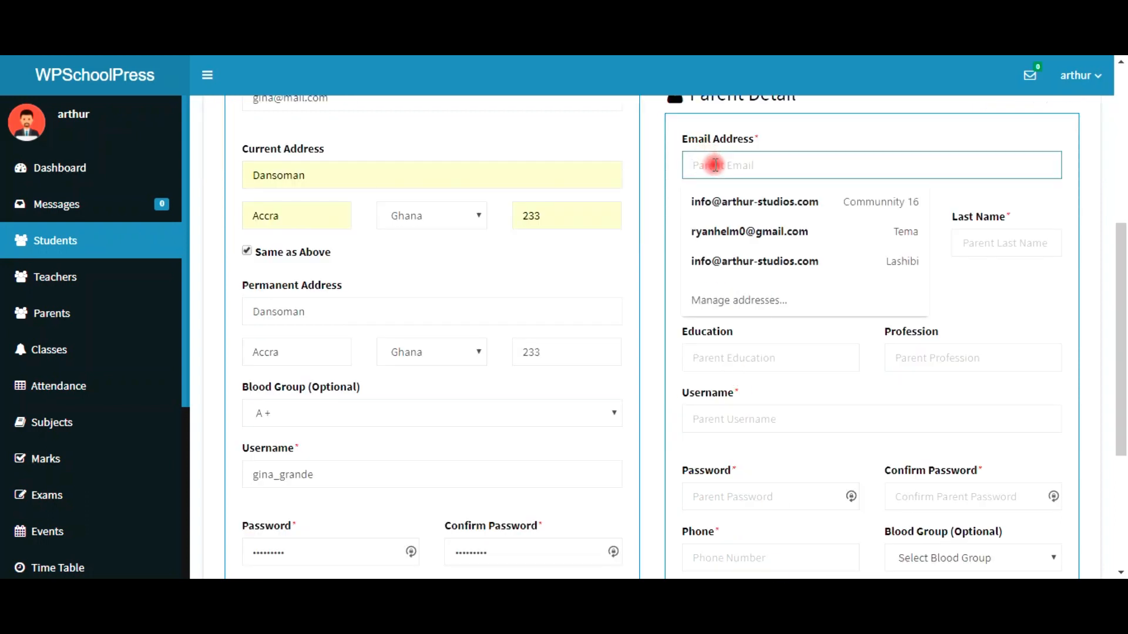
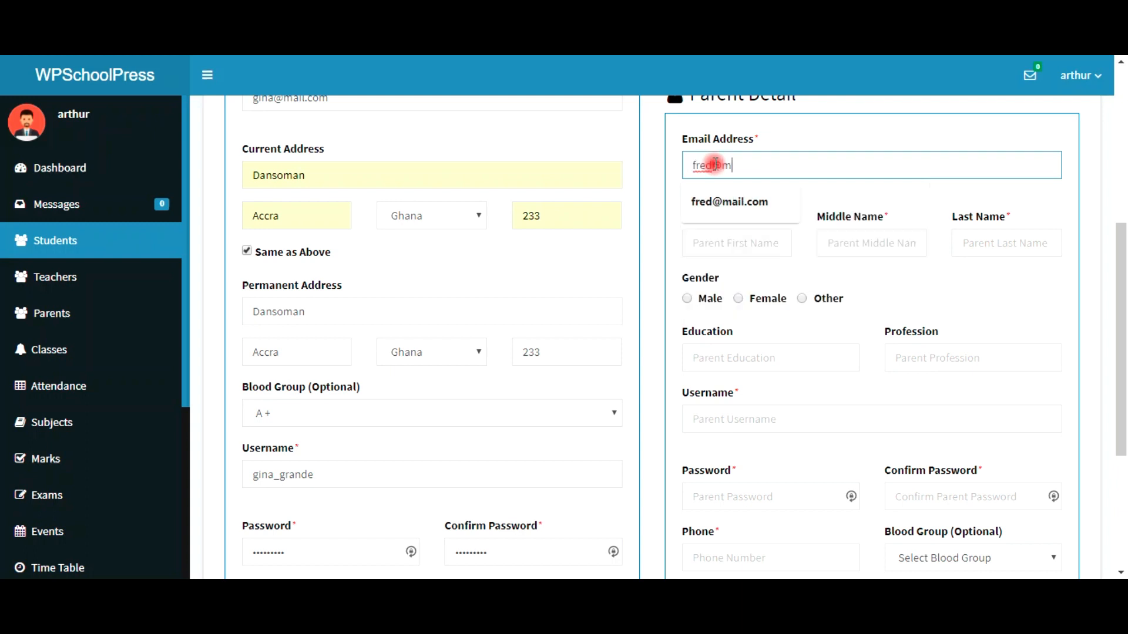
{"action": "left_click", "coordinate": [746, 194]}
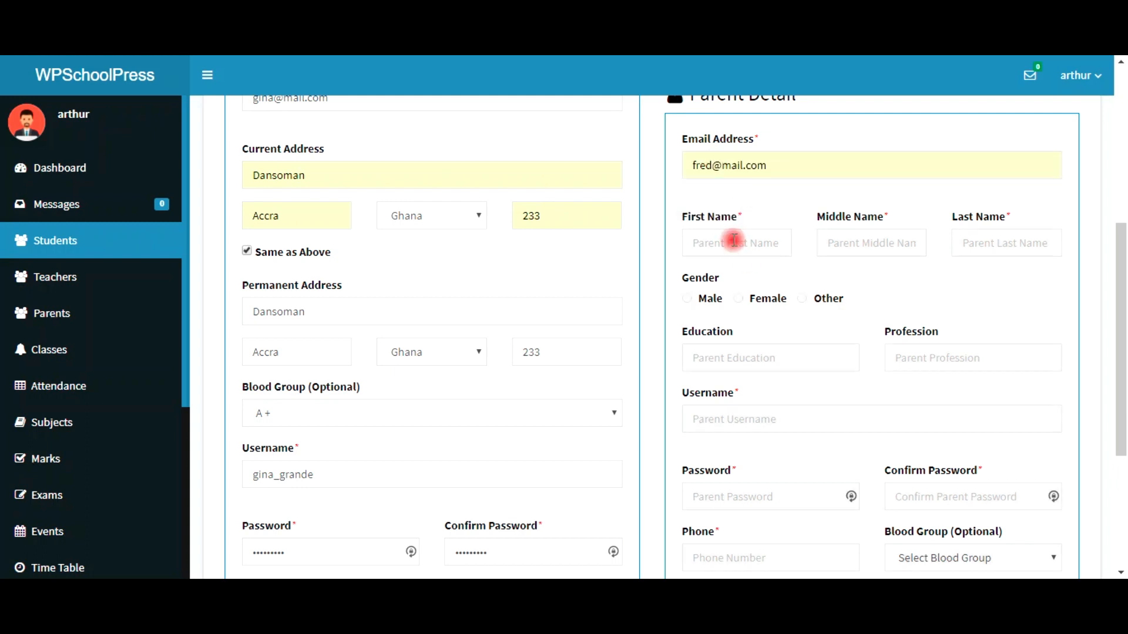
{"action": "left_click", "coordinate": [726, 243]}
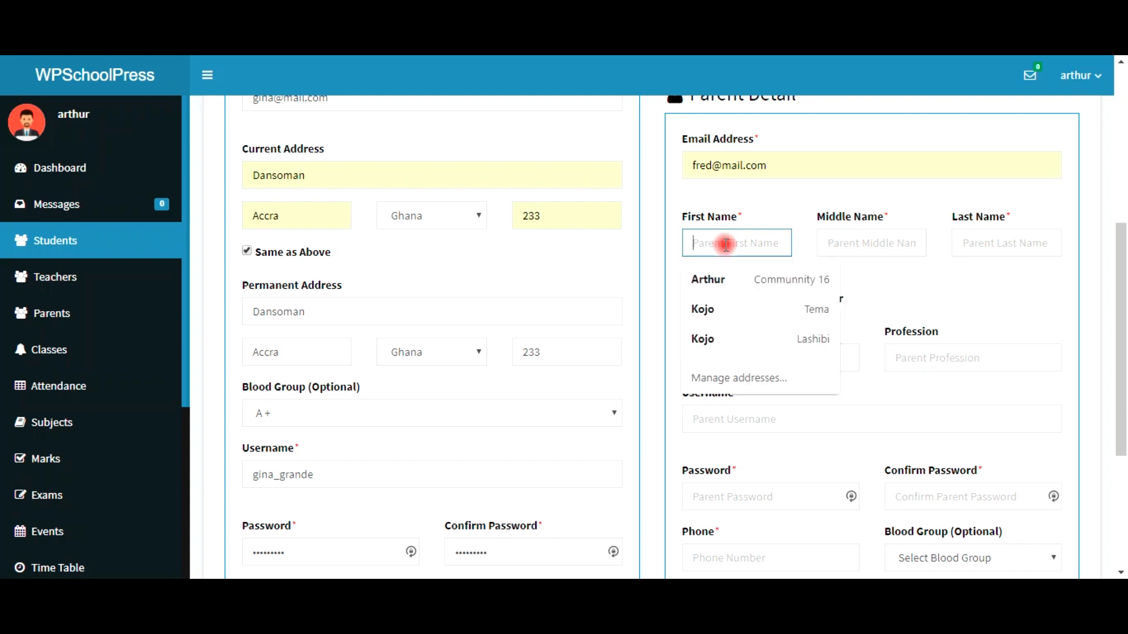
{"action": "type", "text": "Fred"}
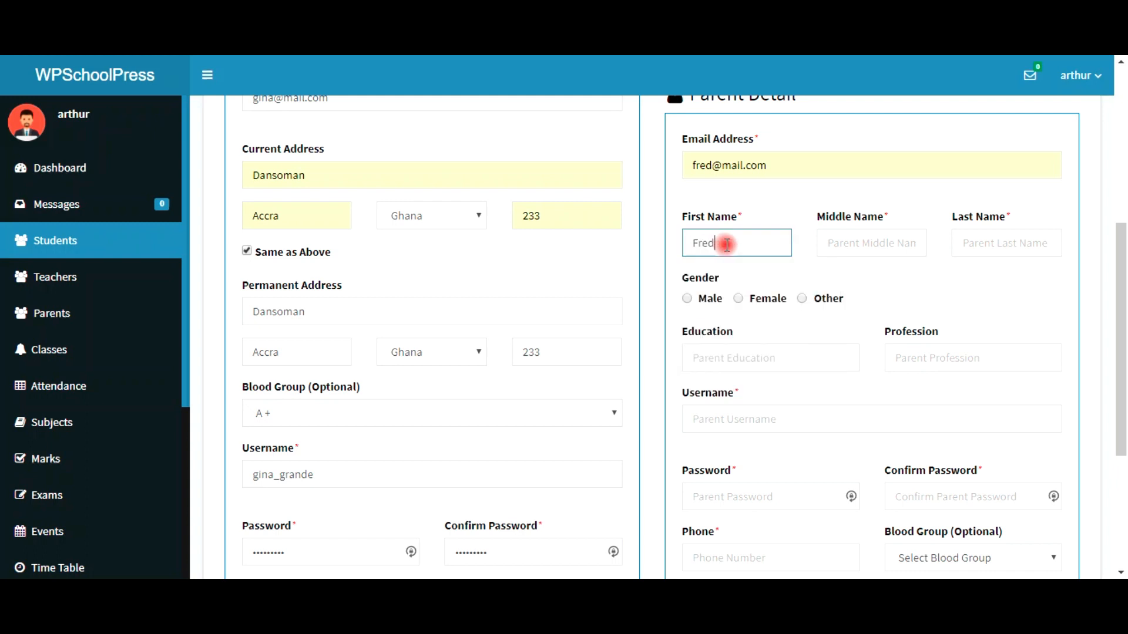
Step: Autofill the parent's middle and last names, address and phone, and mark gender Male
{"action": "key", "text": "Tab"}
{"action": "type", "text": "M"}
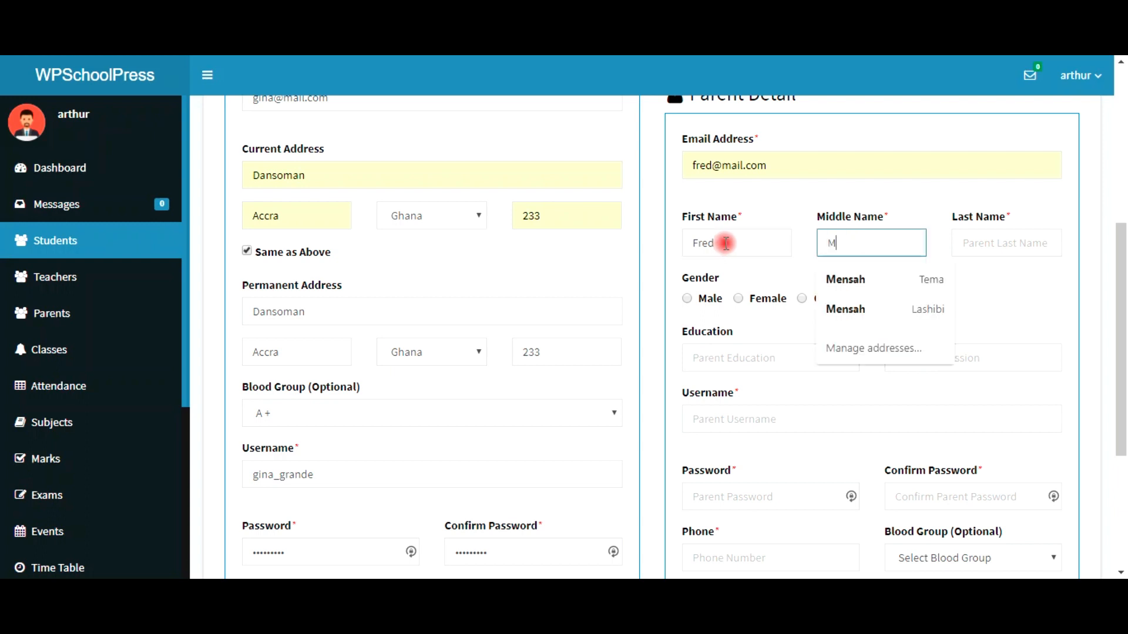
{"action": "left_click", "coordinate": [883, 286]}
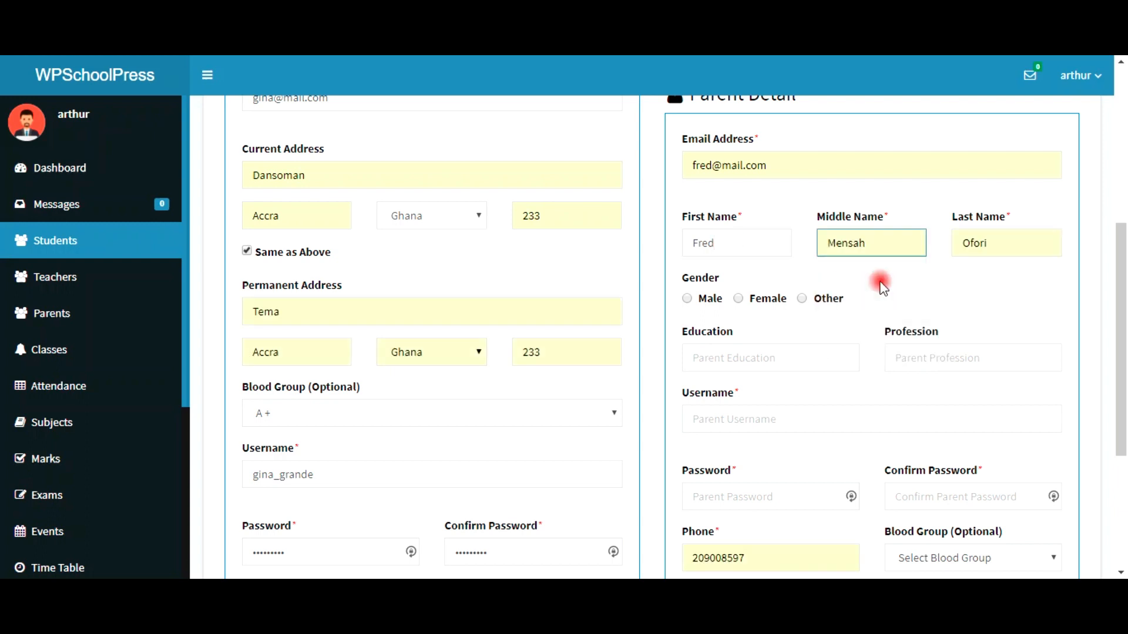
{"action": "left_click", "coordinate": [1008, 248]}
{"action": "left_click", "coordinate": [687, 299]}
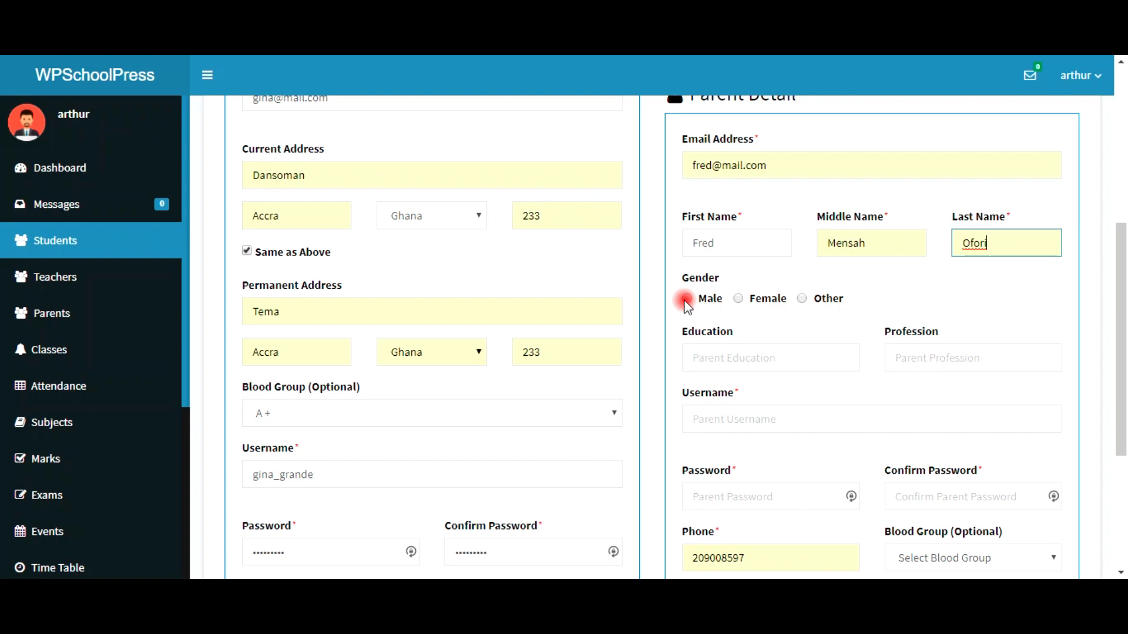
{"action": "left_click", "coordinate": [739, 358]}
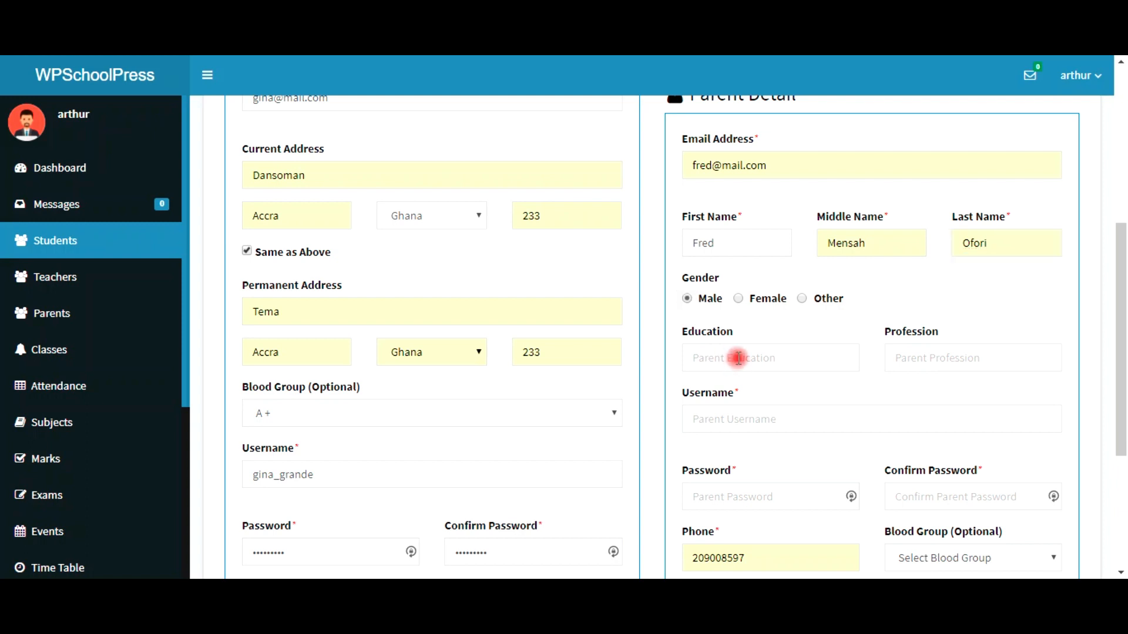
Step: Set the parent's education to Masters and profession to Banker
{"action": "left_click", "coordinate": [749, 393]}
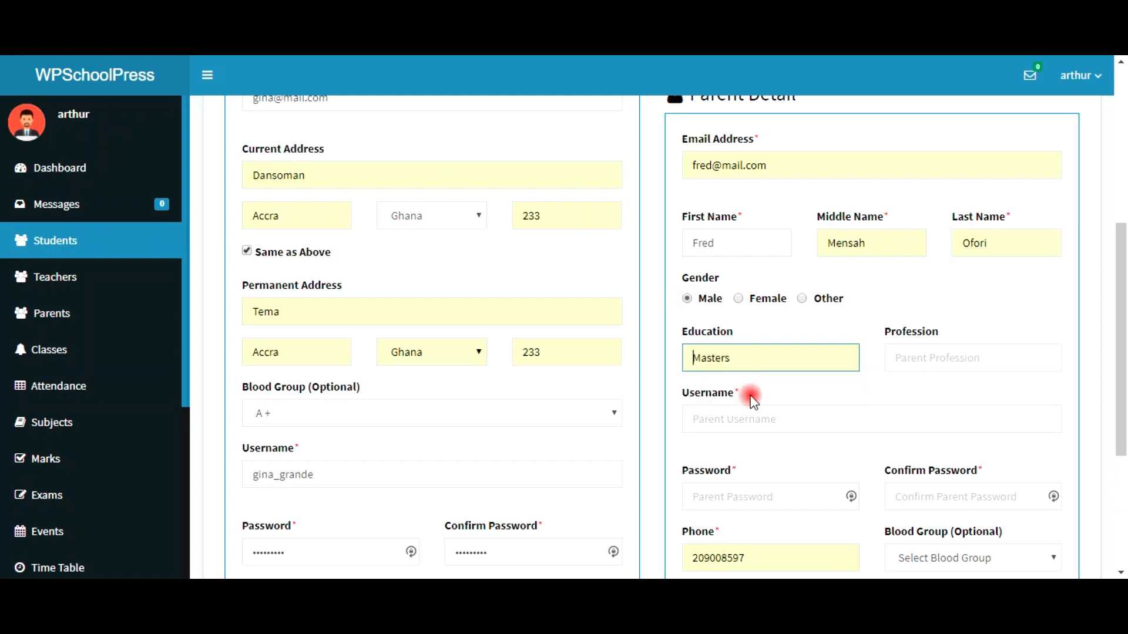
{"action": "left_click", "coordinate": [899, 359]}
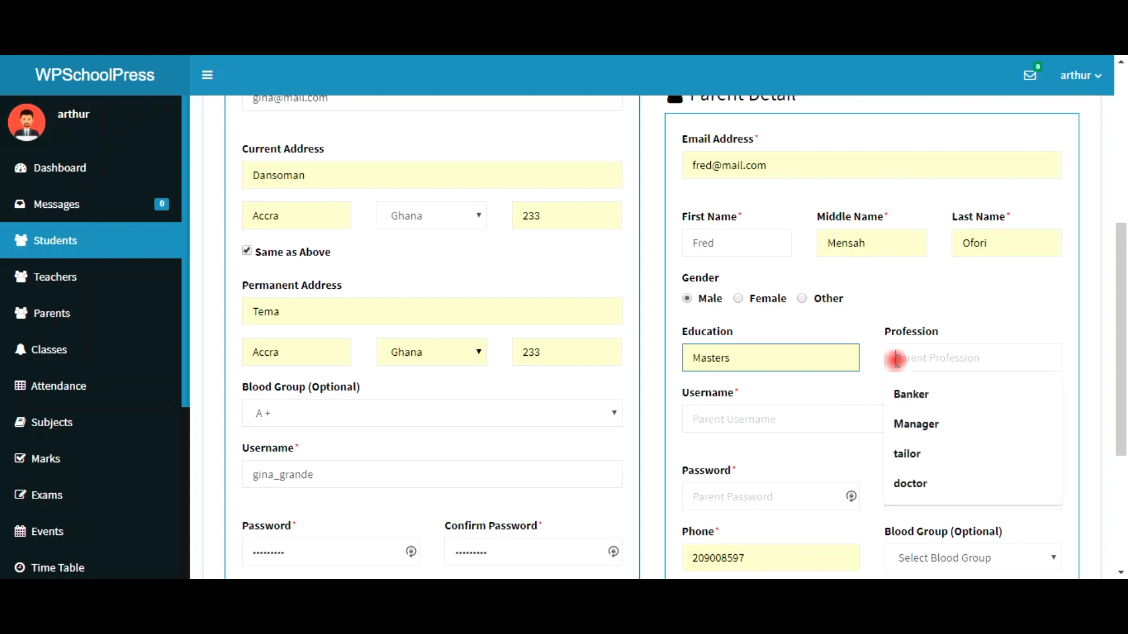
{"action": "left_click", "coordinate": [911, 395]}
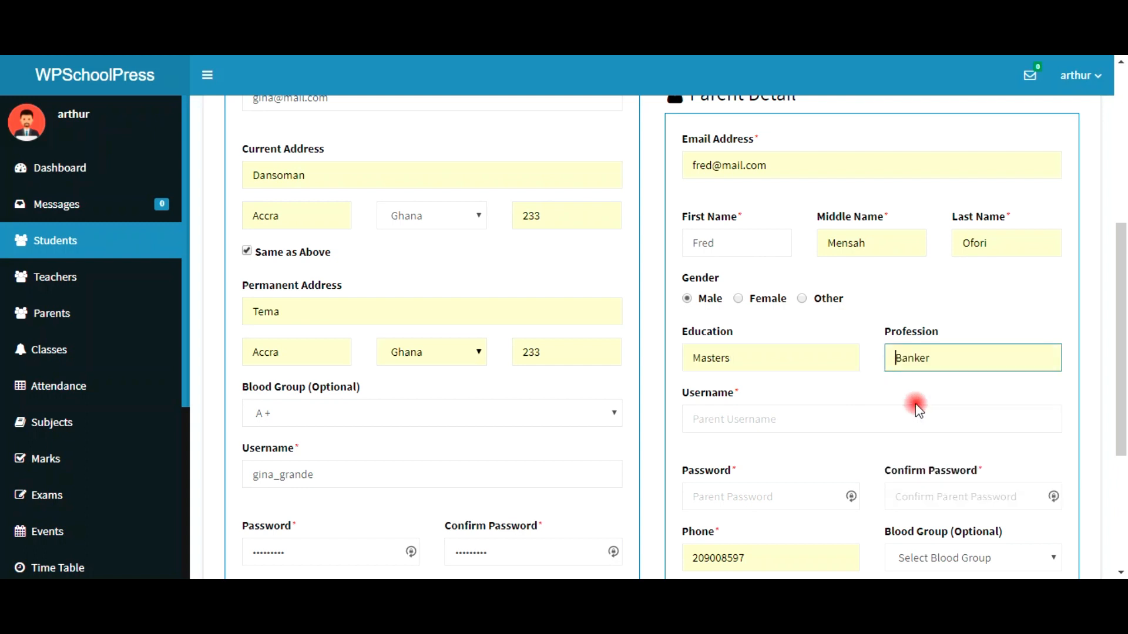
Step: Enter the parent's username, then type the account password and confirm it
{"action": "left_click", "coordinate": [787, 417]}
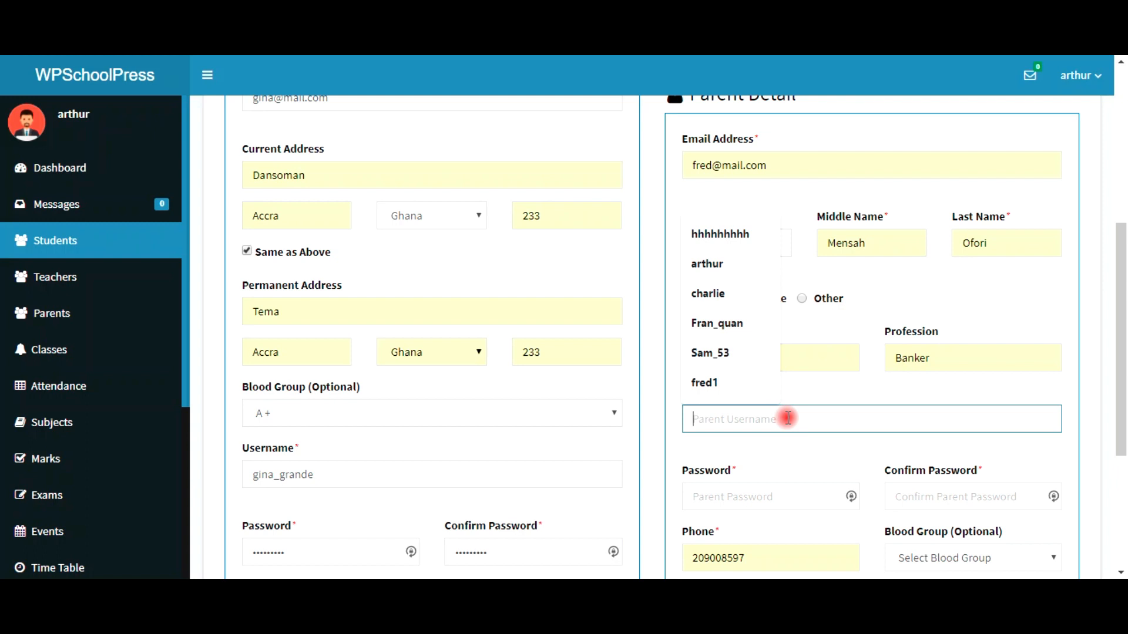
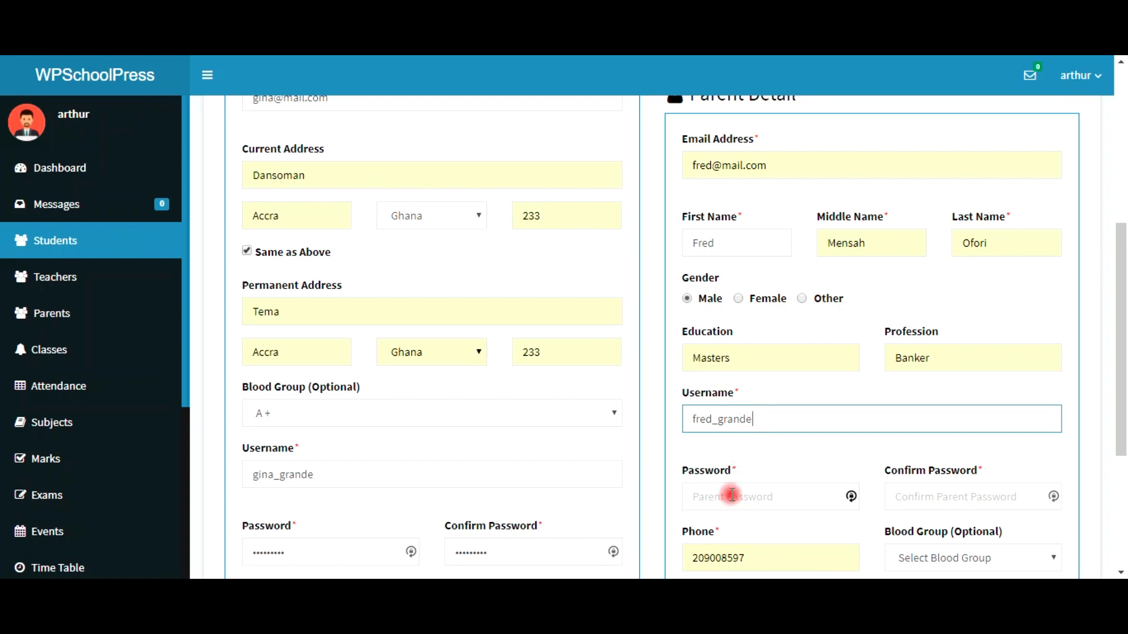
{"action": "left_click", "coordinate": [731, 496]}
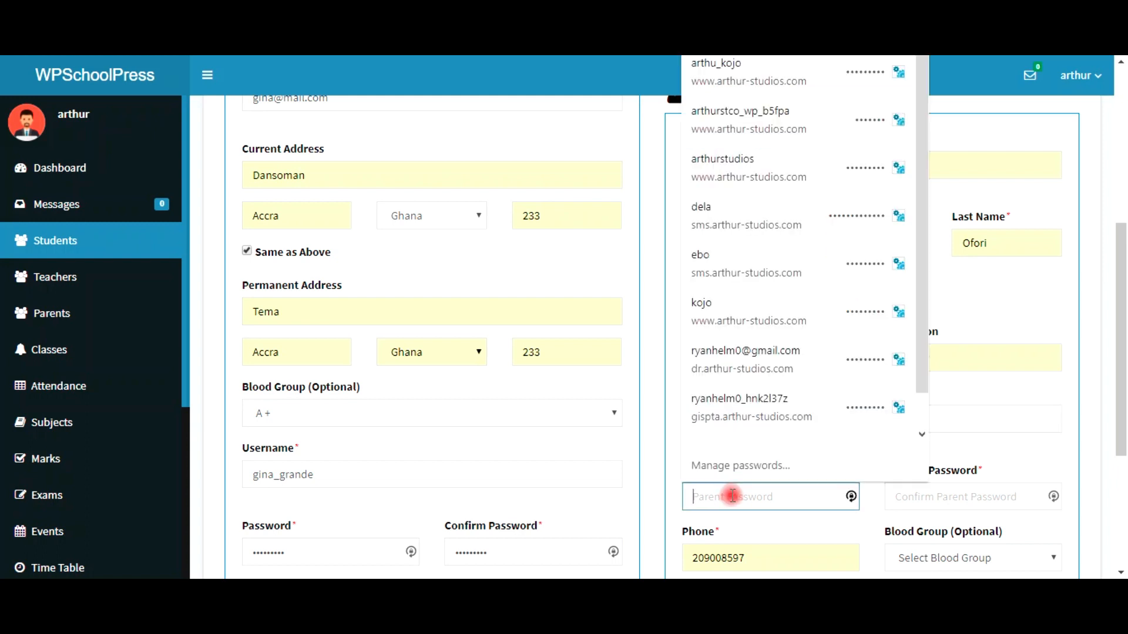
{"action": "left_click", "coordinate": [733, 496]}
{"action": "type", "text": "•"}
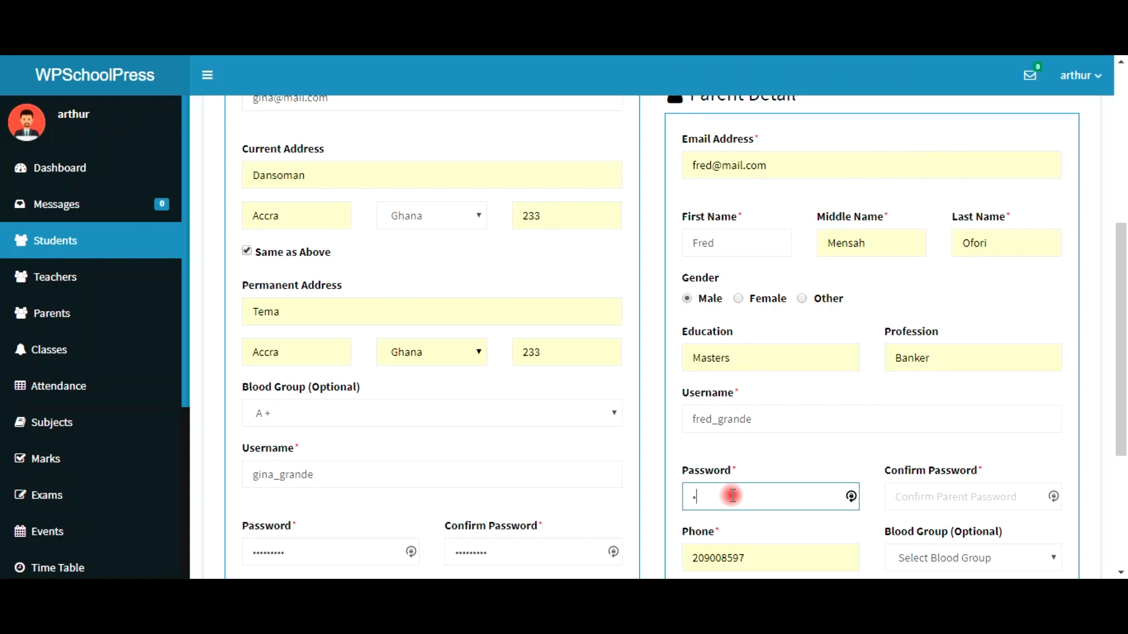
{"action": "type", "text": "••••••••"}
{"action": "key", "text": "Tab"}
{"action": "type", "text": "••"}
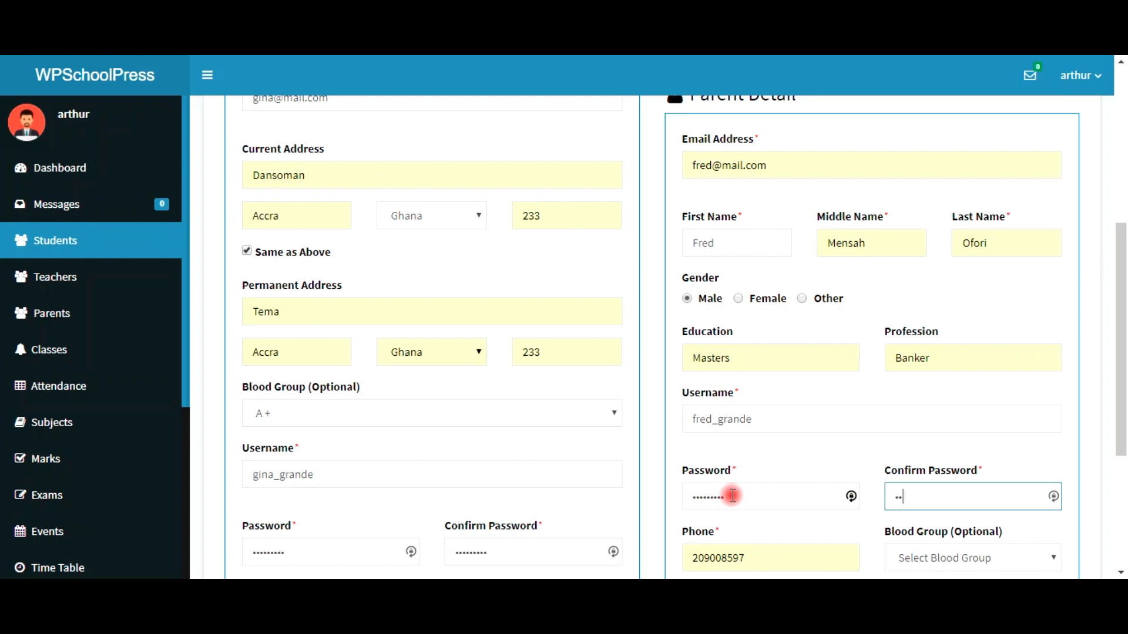
{"action": "type", "text": "•••••••"}
Step: Set the parent's blood group to O + and submit the new student record
{"action": "scroll", "coordinate": [757, 462], "scroll_direction": "down", "scroll_amount": 4}
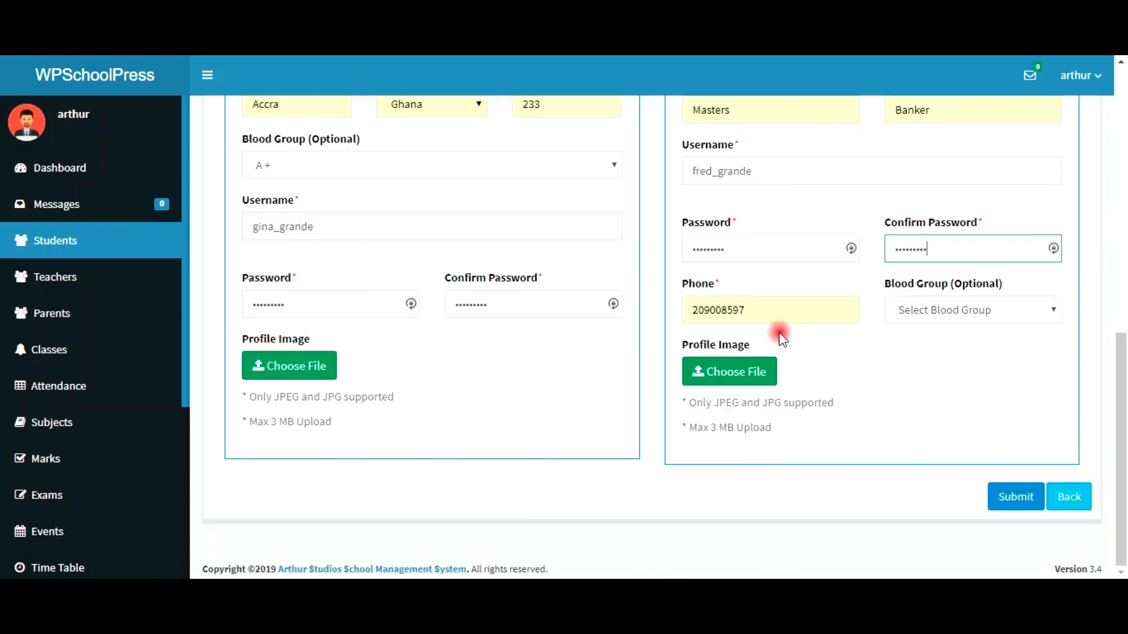
{"action": "left_click", "coordinate": [924, 313]}
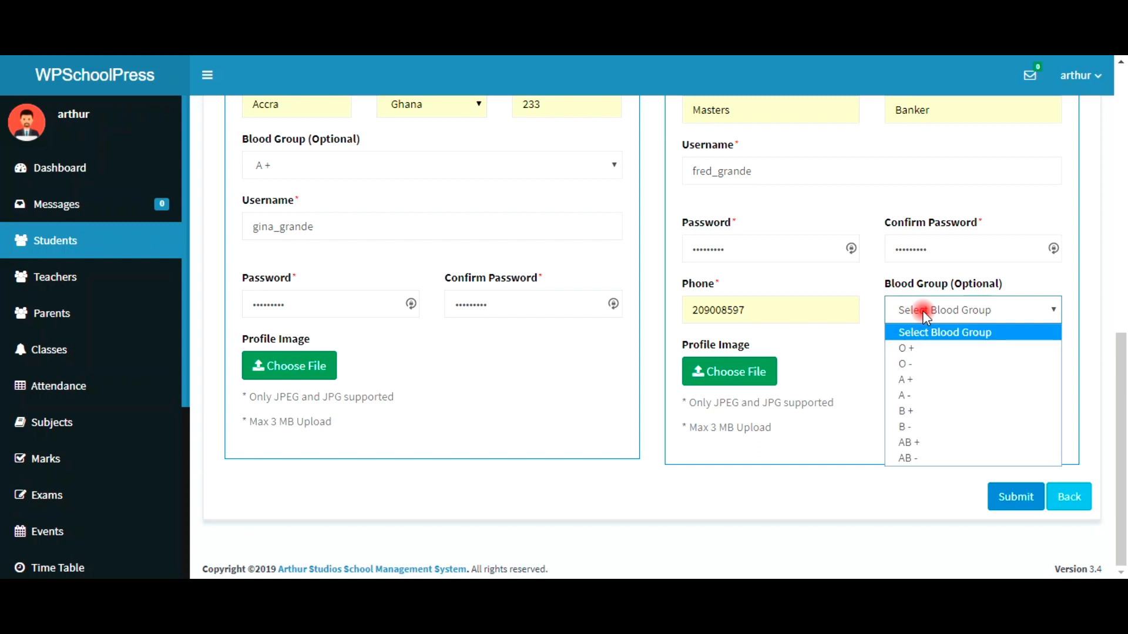
{"action": "left_click", "coordinate": [928, 351]}
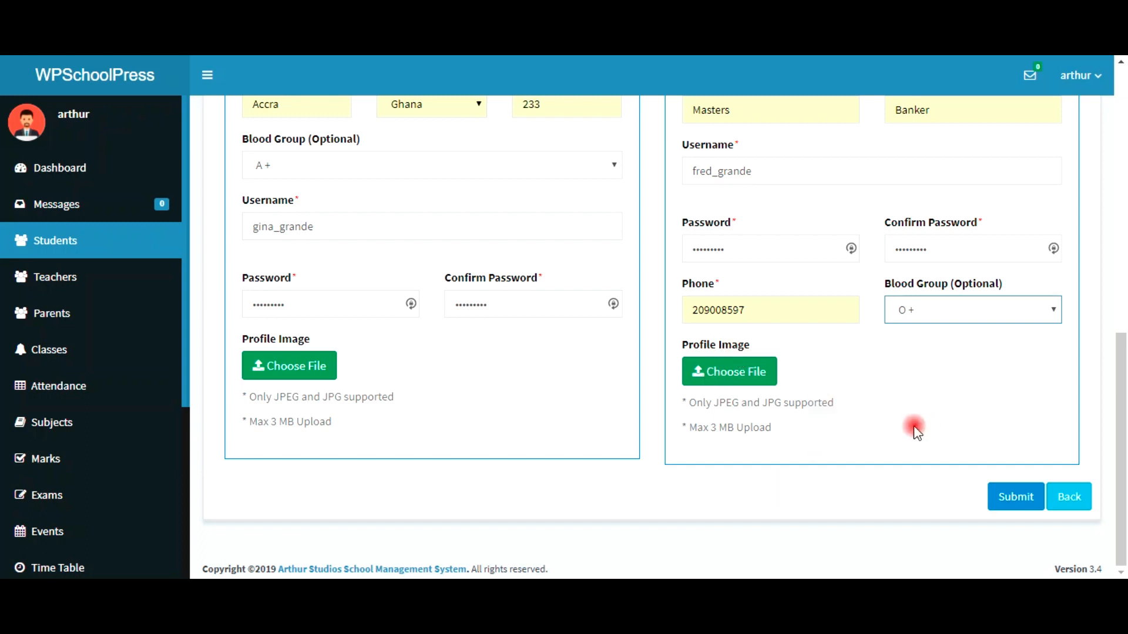
{"action": "left_click", "coordinate": [1021, 509]}
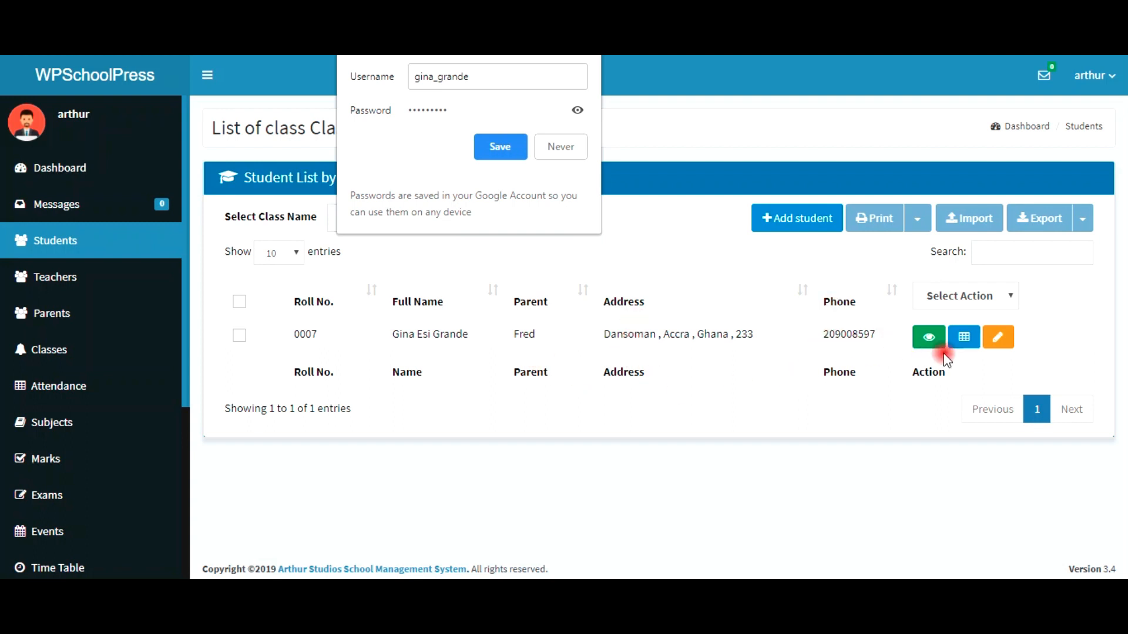
Step: Dismiss Chrome's save-password prompt, review the new student's details, and close them
{"action": "left_click", "coordinate": [930, 340]}
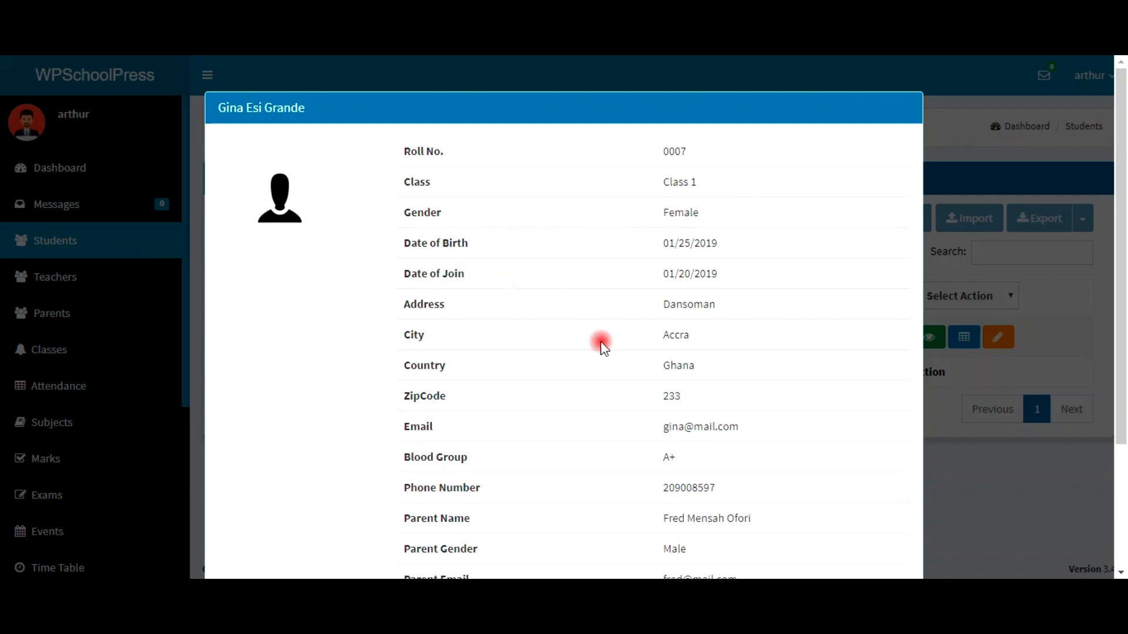
{"action": "scroll", "coordinate": [599, 340], "scroll_direction": "down", "scroll_amount": 3}
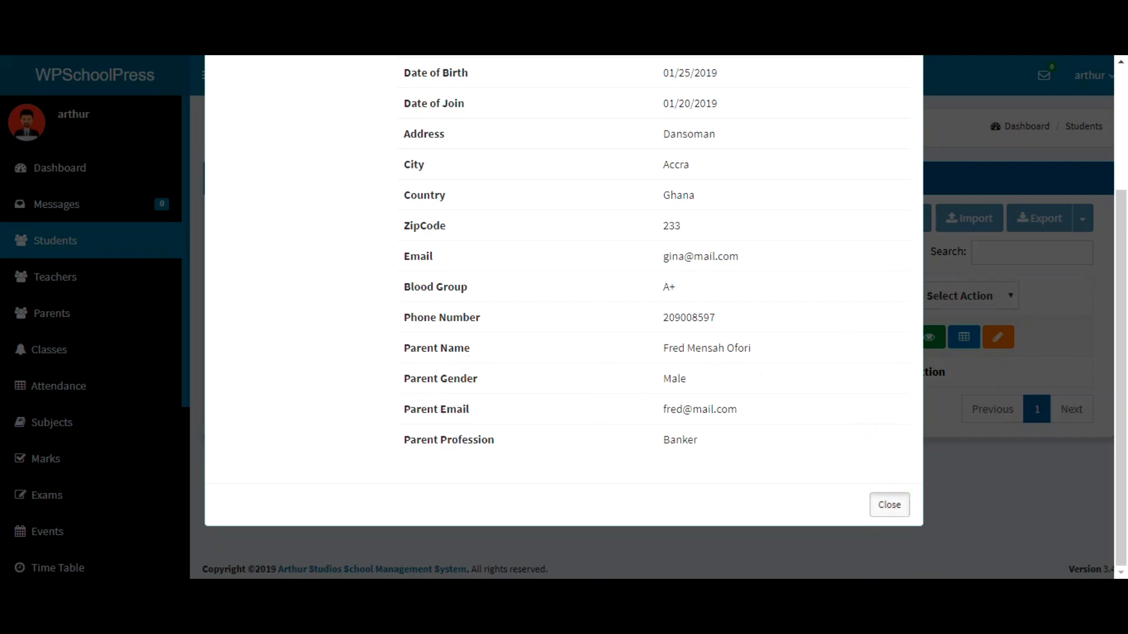
{"action": "left_click", "coordinate": [897, 507]}
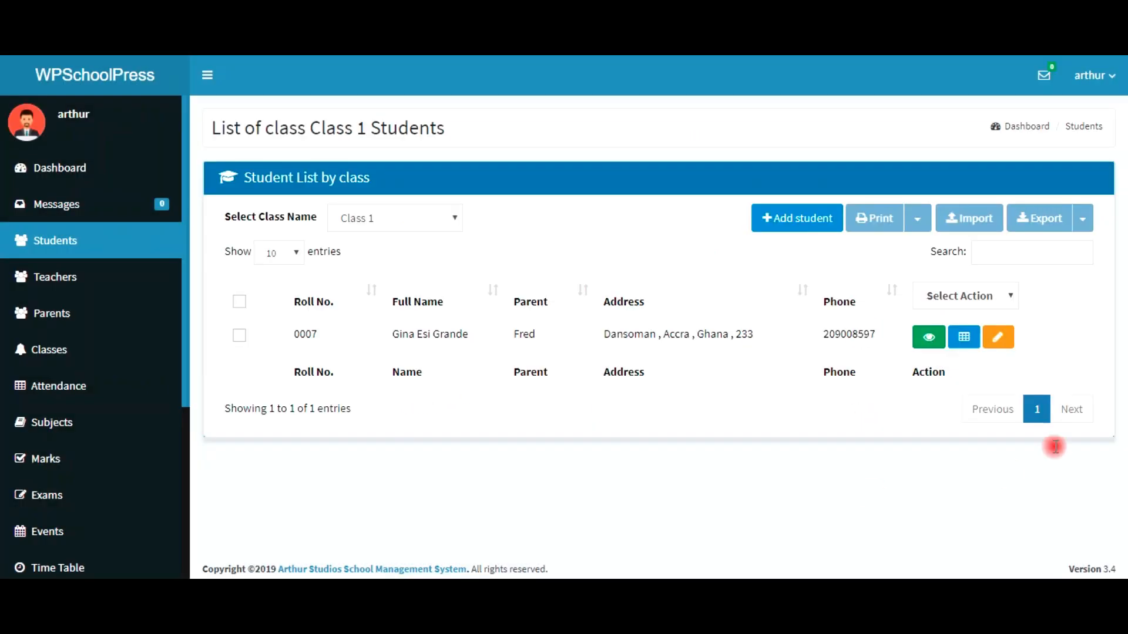
{"action": "left_click", "coordinate": [961, 342]}
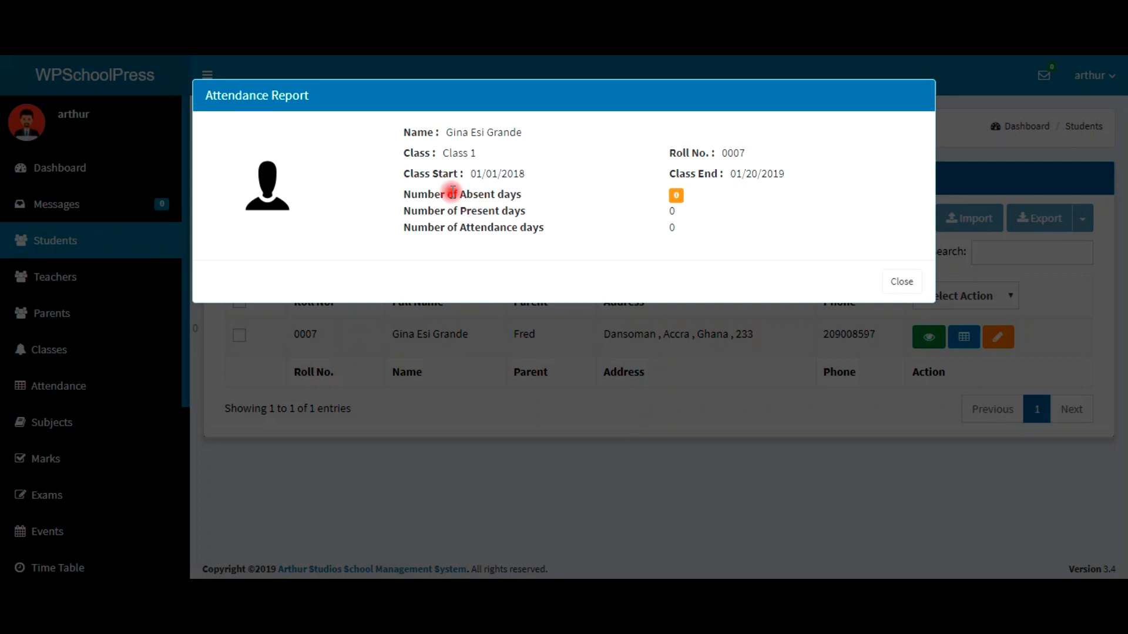
{"action": "left_click", "coordinate": [1042, 418]}
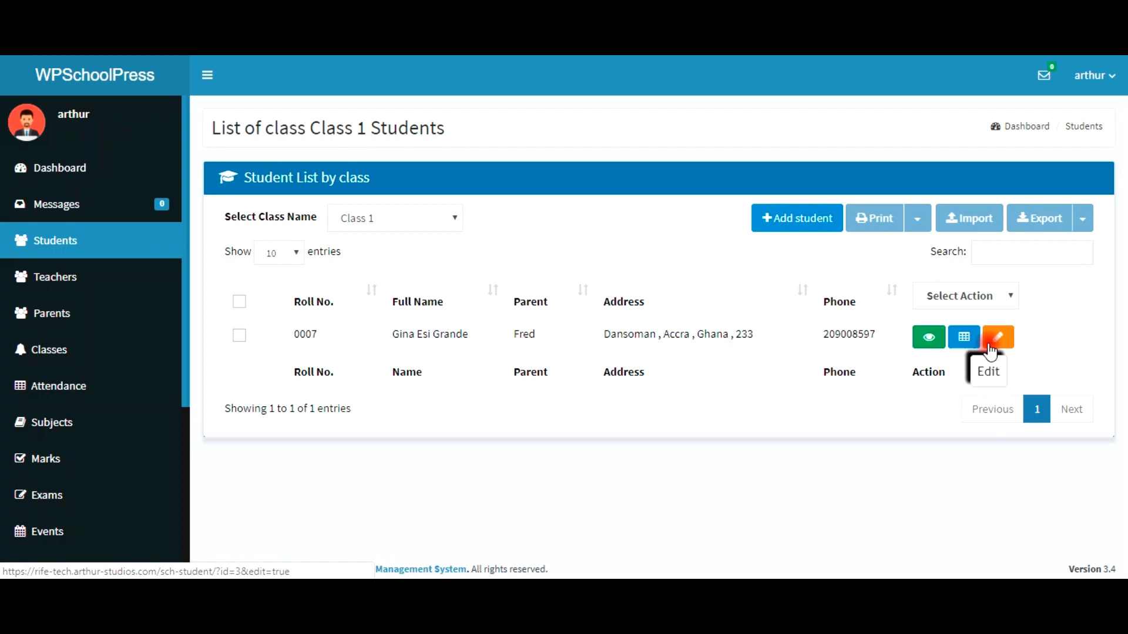
{"action": "left_click", "coordinate": [124, 173]}
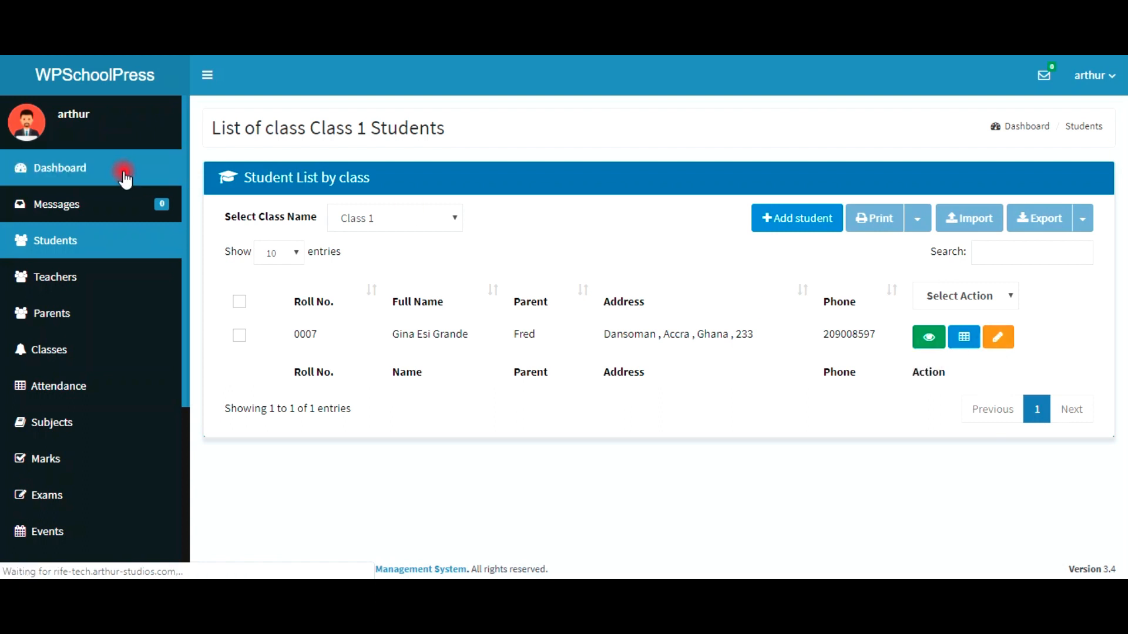
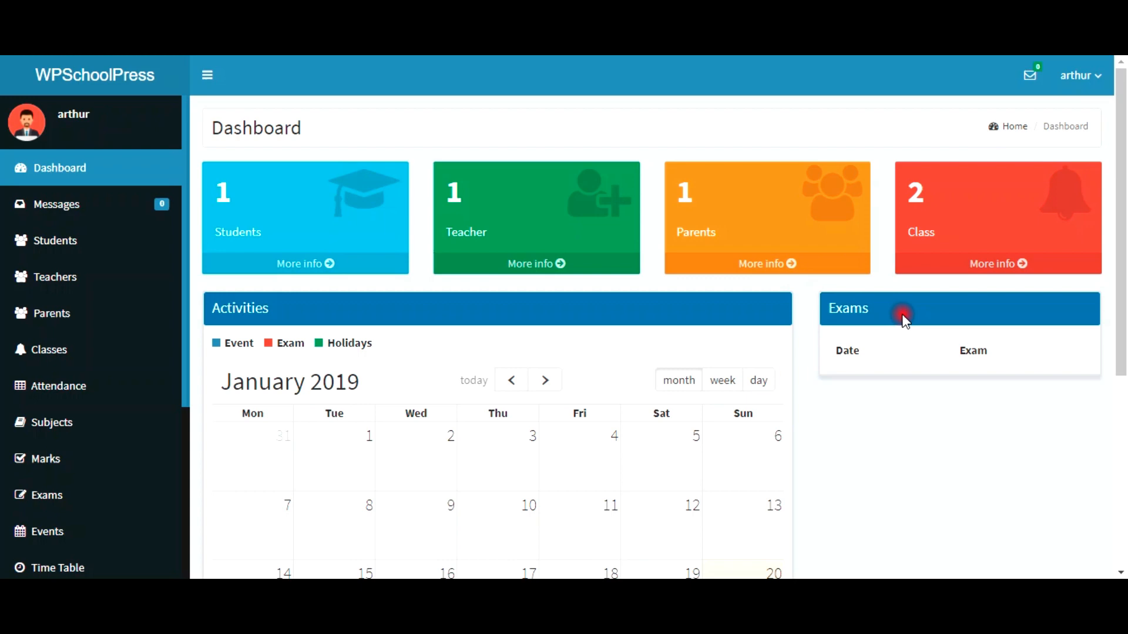
Step: Open Settings > Working Hours from the sidebar
{"action": "scroll", "coordinate": [91, 422], "scroll_direction": "down", "scroll_amount": 5}
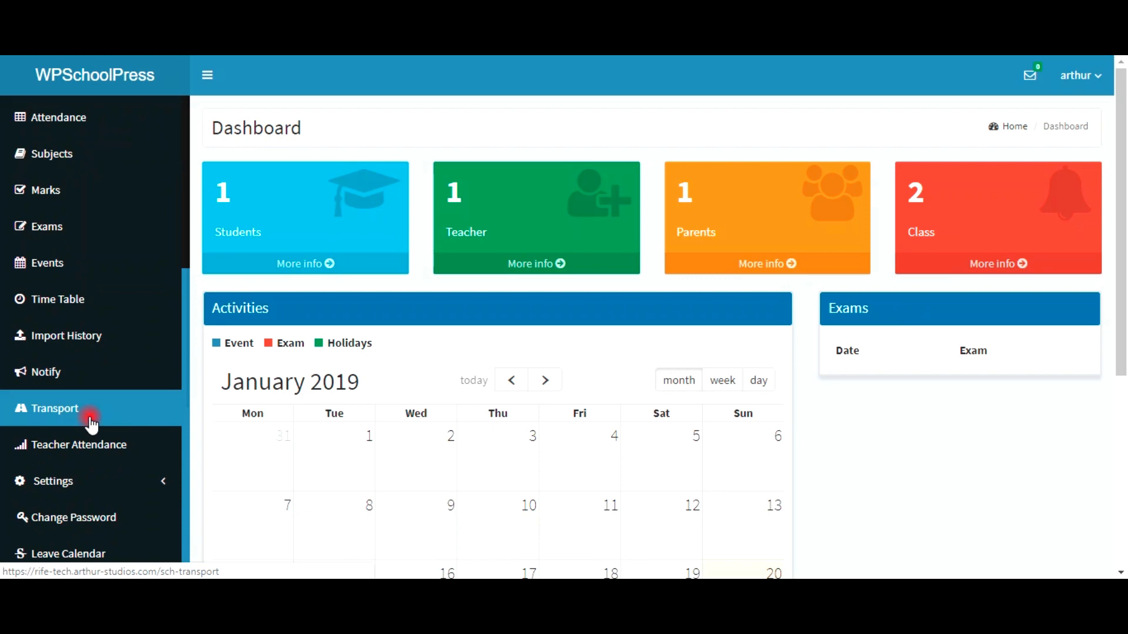
{"action": "left_click", "coordinate": [64, 487]}
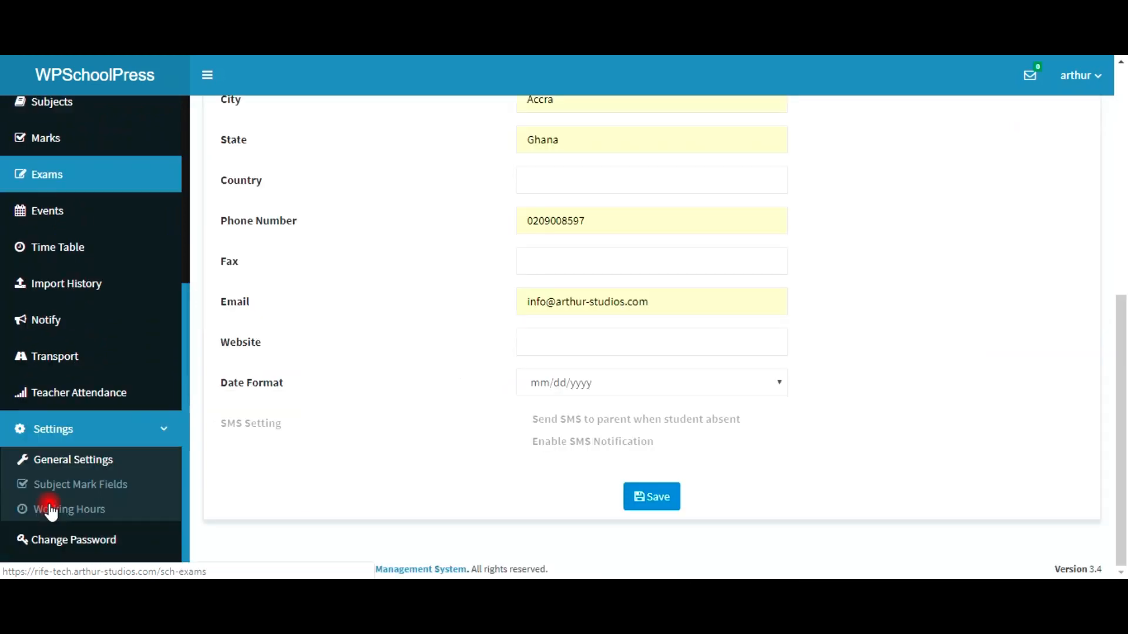
{"action": "left_click", "coordinate": [56, 467]}
{"action": "left_click", "coordinate": [70, 488]}
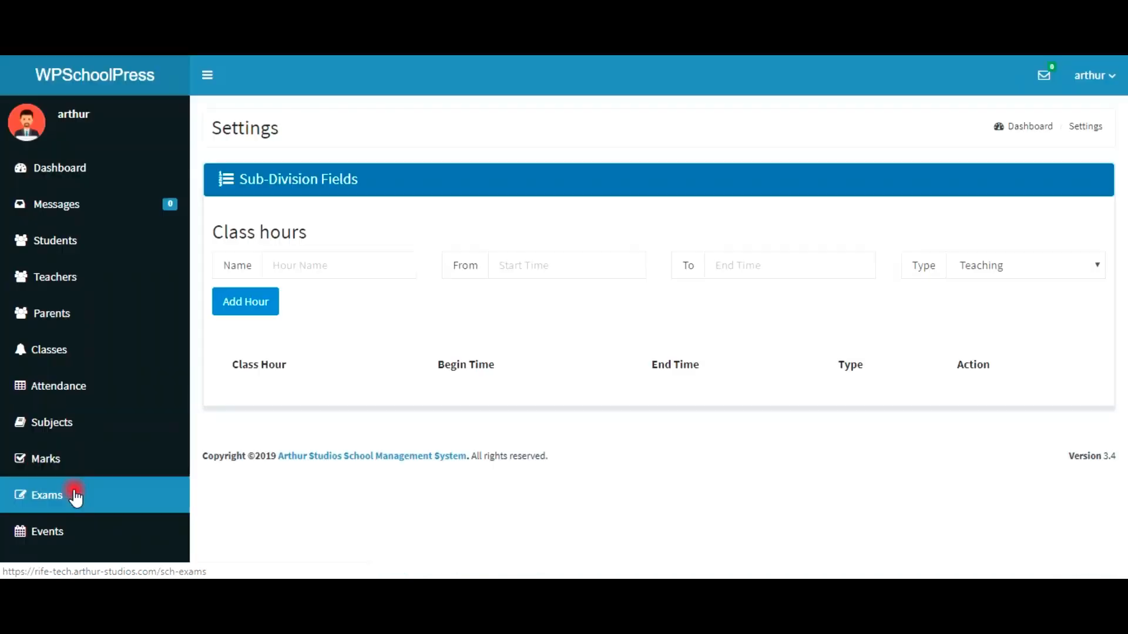
Step: Enter '1st Period' as the new class hour's name
{"action": "left_click", "coordinate": [75, 496]}
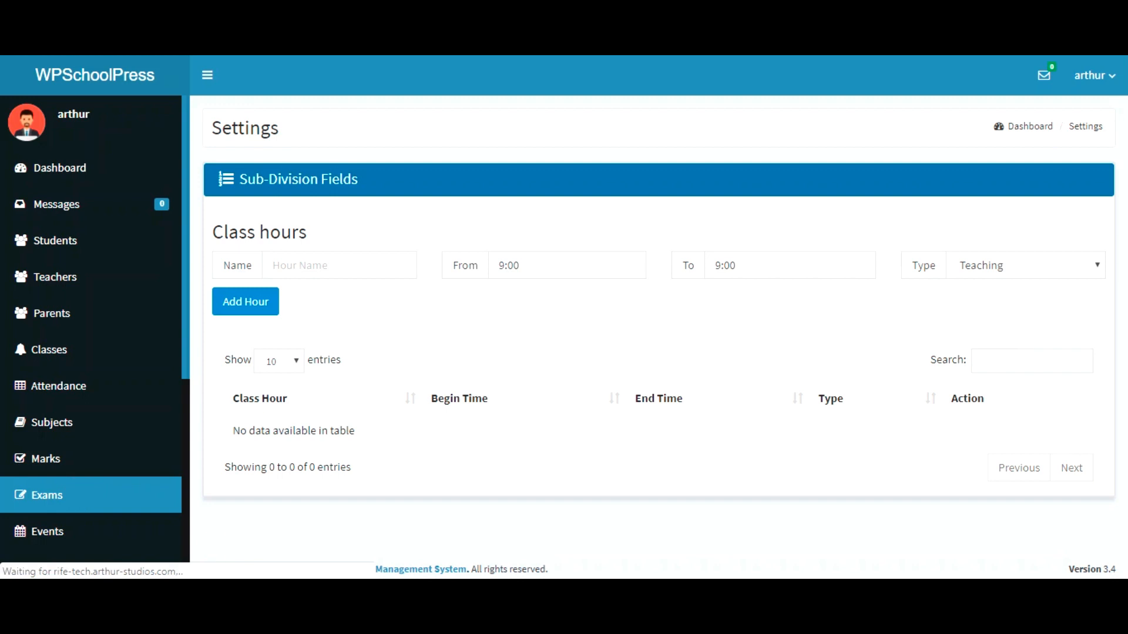
{"action": "left_click", "coordinate": [291, 264]}
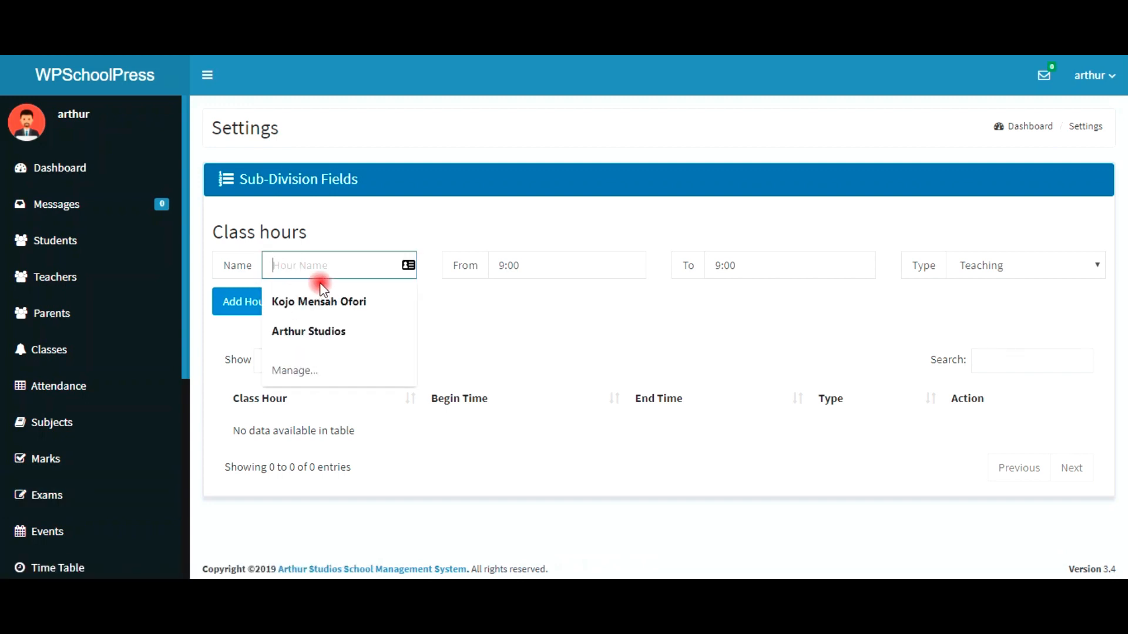
{"action": "left_click", "coordinate": [329, 192]}
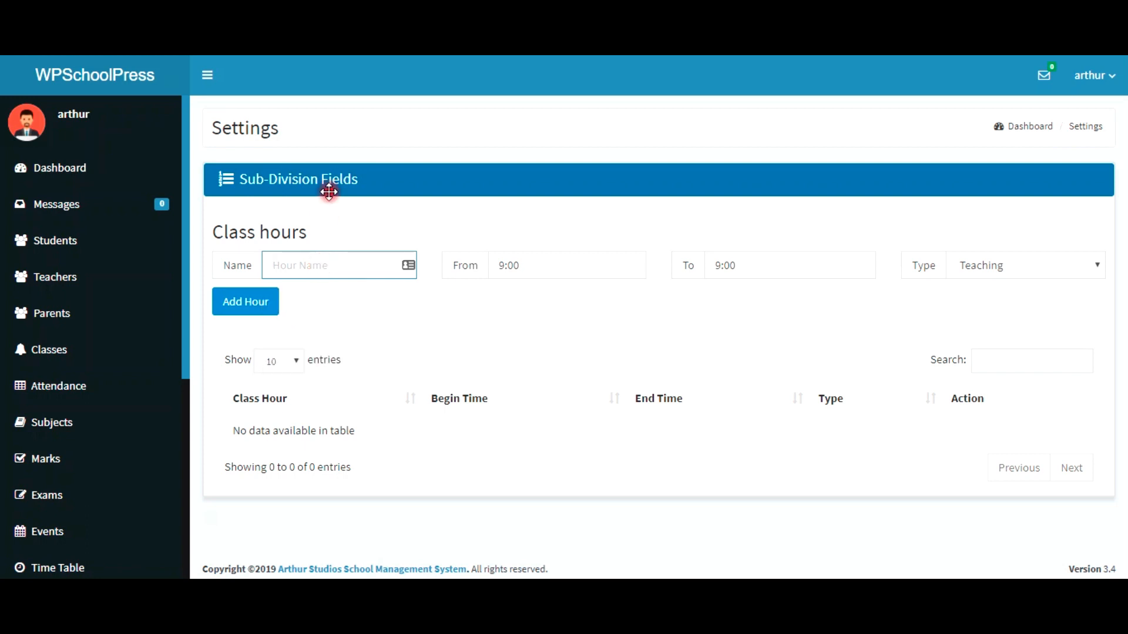
{"action": "left_click", "coordinate": [341, 243]}
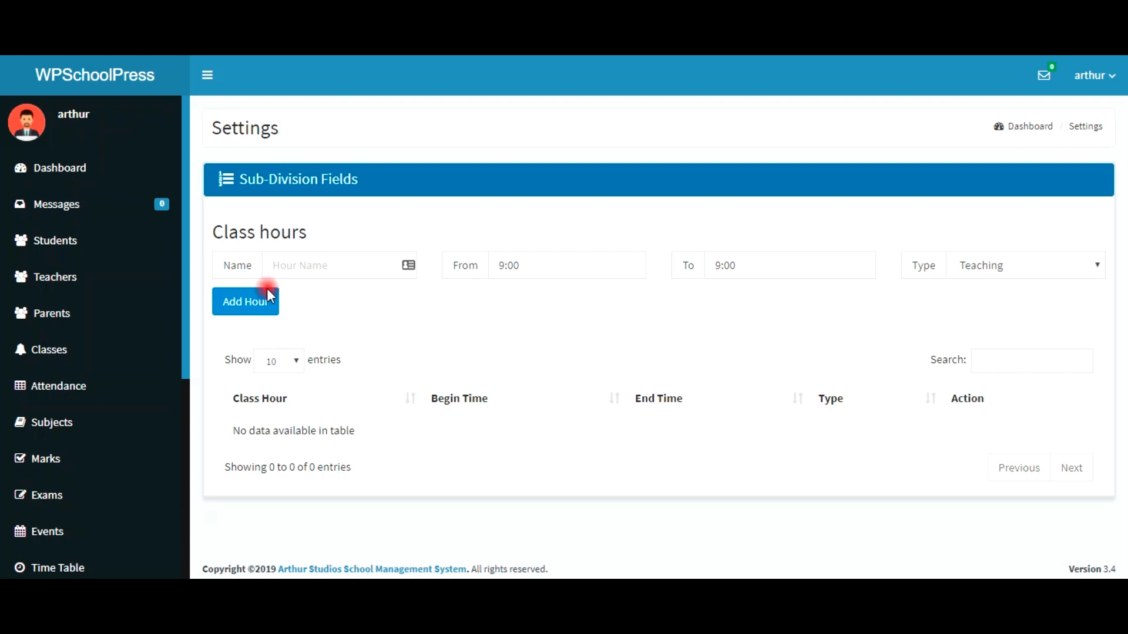
{"action": "left_click", "coordinate": [300, 264]}
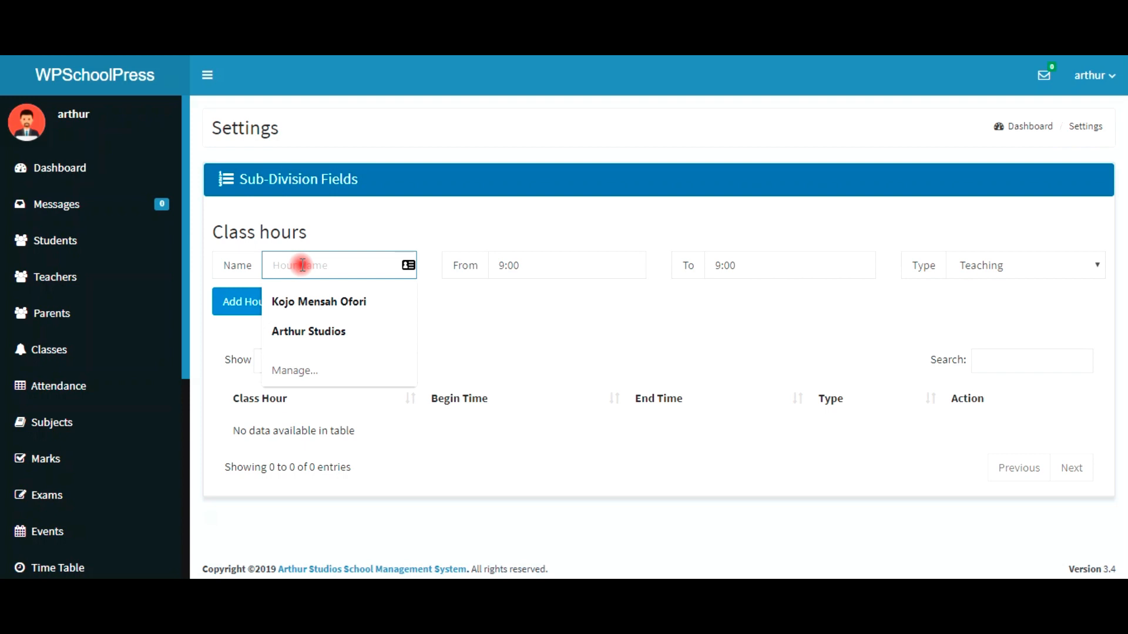
{"action": "type", "text": "1st Period"}
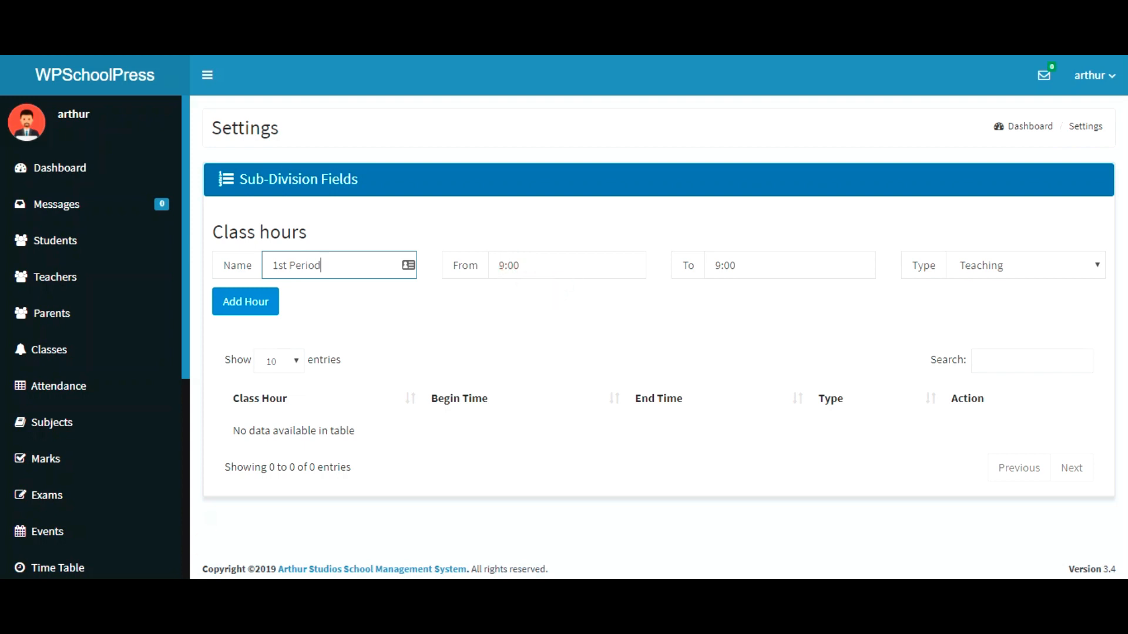
Step: Set 1st Period to run 8:00–9:00 as a Teaching hour and add it
{"action": "left_click", "coordinate": [599, 264]}
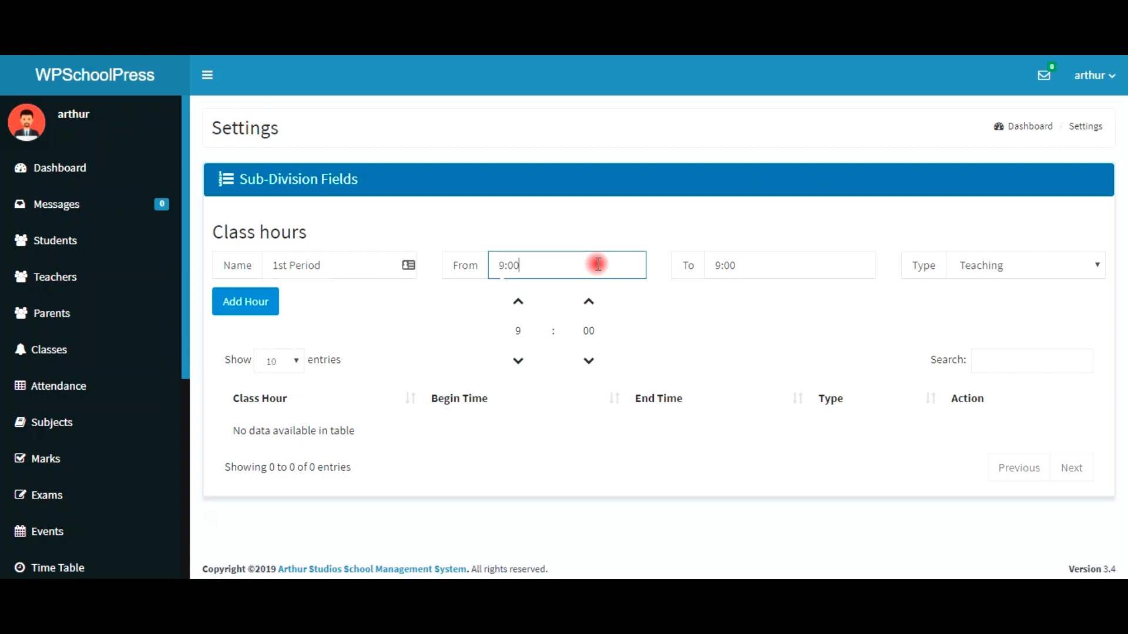
{"action": "left_click", "coordinate": [517, 305]}
{"action": "left_click", "coordinate": [519, 362]}
{"action": "left_click", "coordinate": [519, 362]}
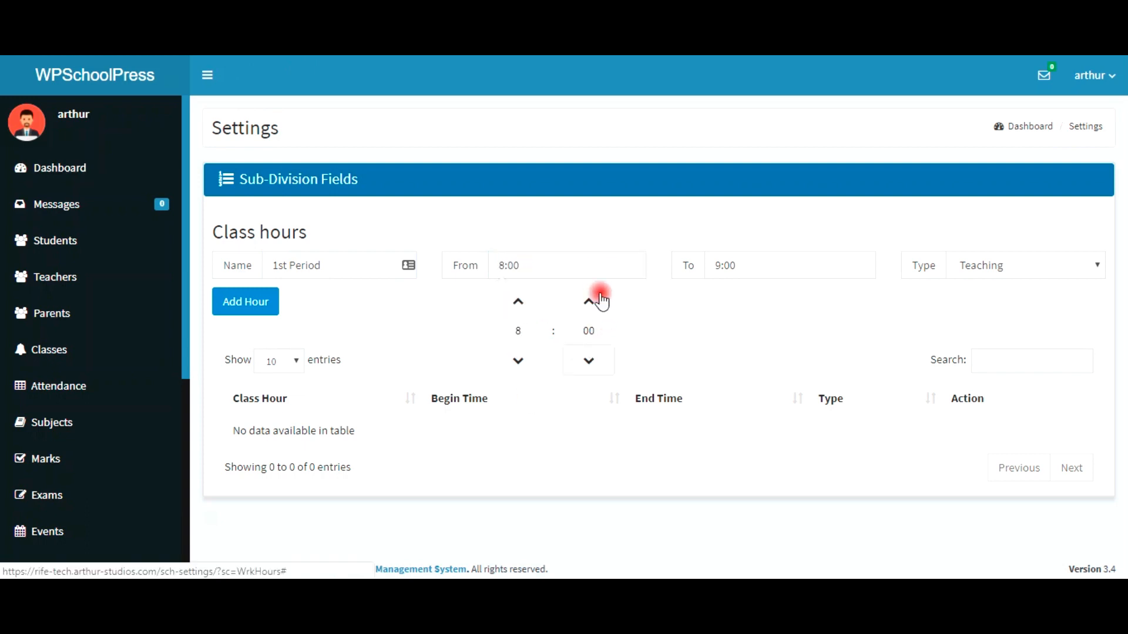
{"action": "left_click", "coordinate": [576, 270]}
{"action": "left_click", "coordinate": [765, 272]}
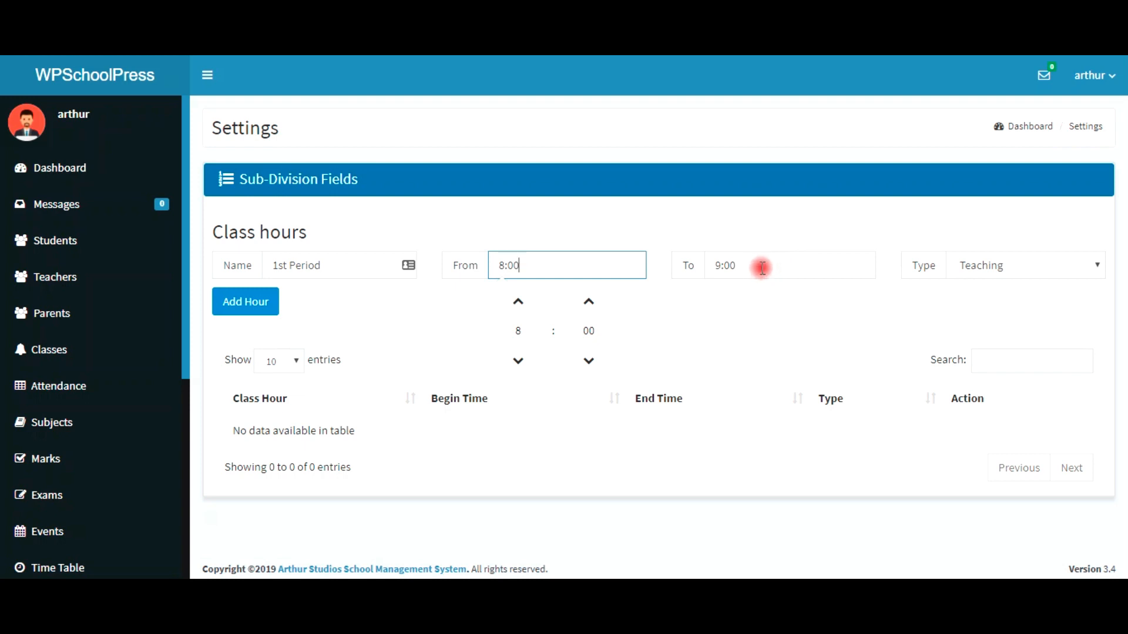
{"action": "left_click", "coordinate": [1022, 268]}
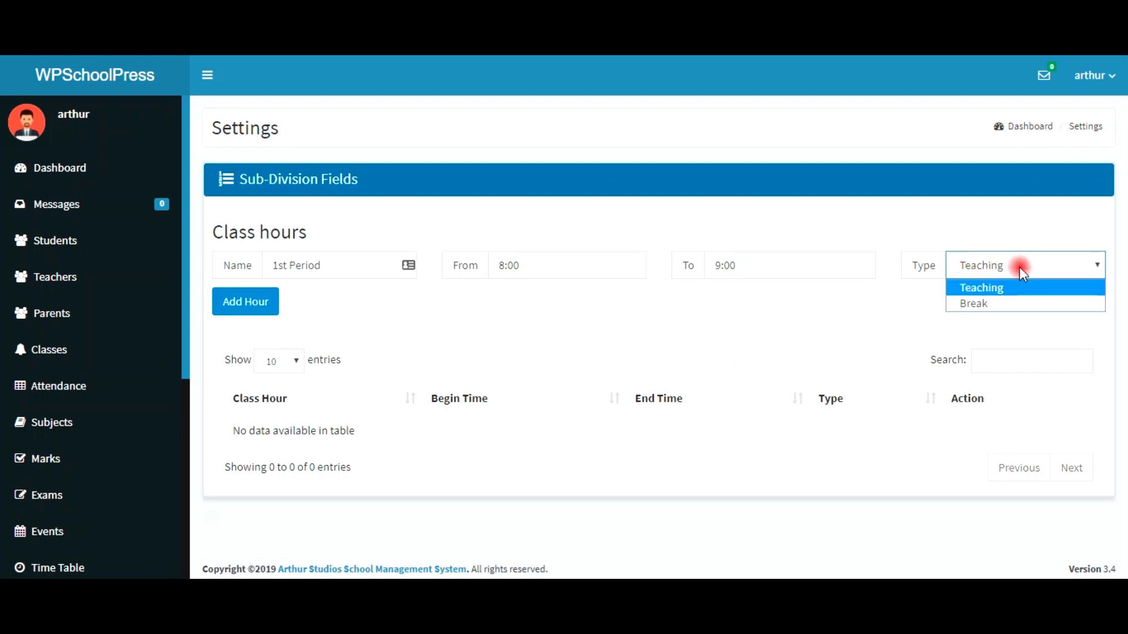
{"action": "left_click", "coordinate": [1019, 267]}
{"action": "left_click", "coordinate": [256, 296]}
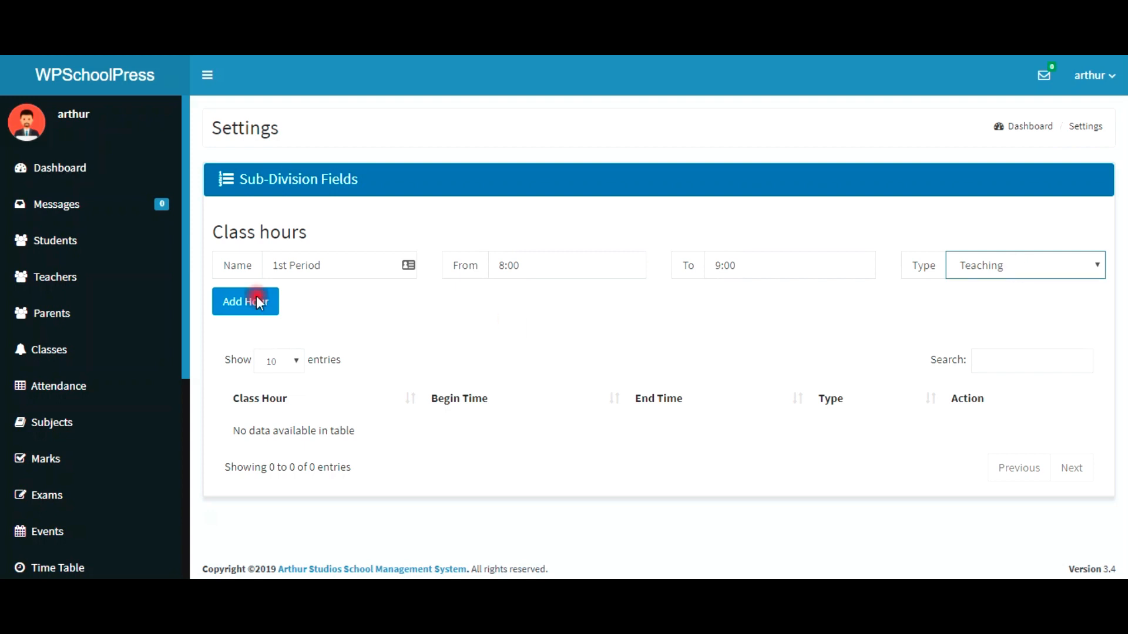
{"action": "left_click", "coordinate": [215, 301]}
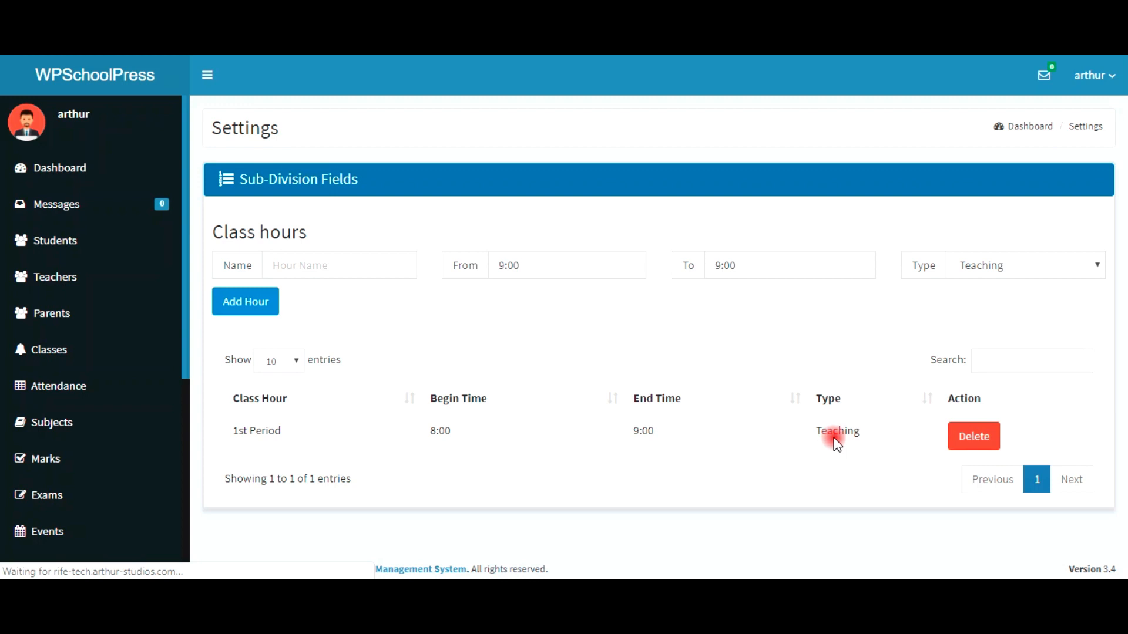
Step: Add '2nd Period' as a Teaching hour from 9:00 to 10:00
{"action": "left_click", "coordinate": [297, 266]}
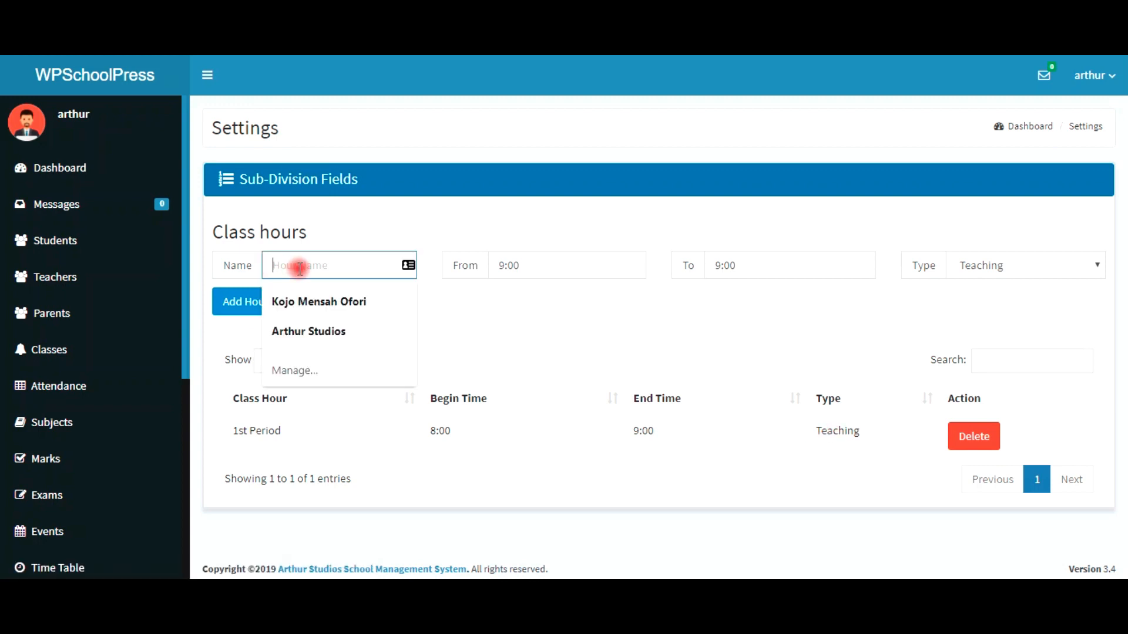
{"action": "type", "text": "@"}
{"action": "key", "text": "BackSpace"}
{"action": "type", "text": "2nd"}
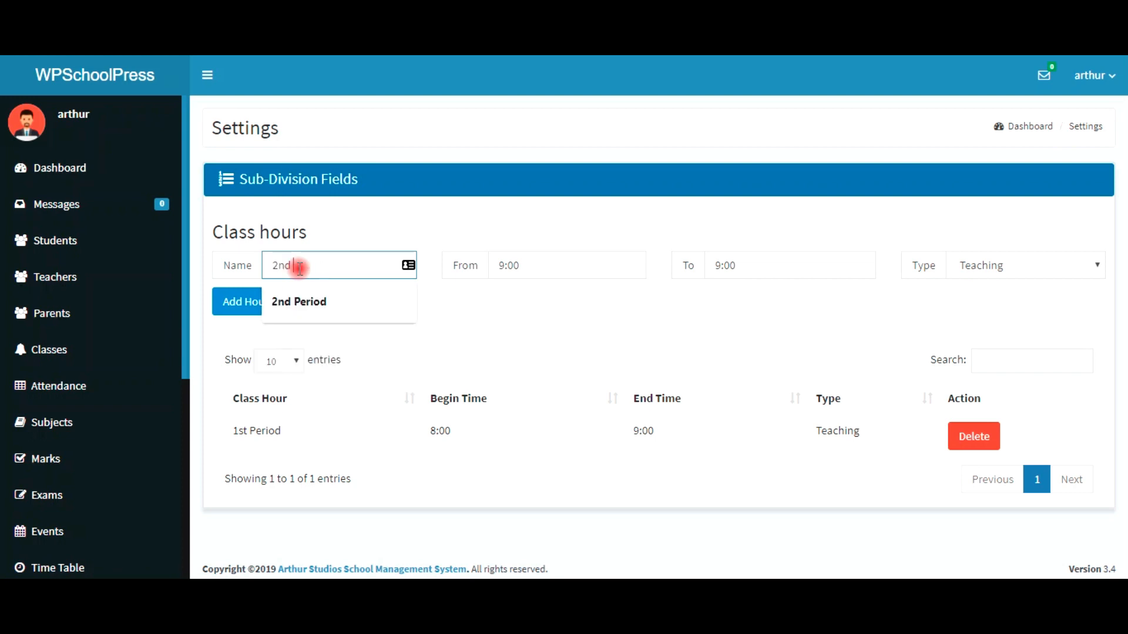
{"action": "left_click", "coordinate": [312, 301]}
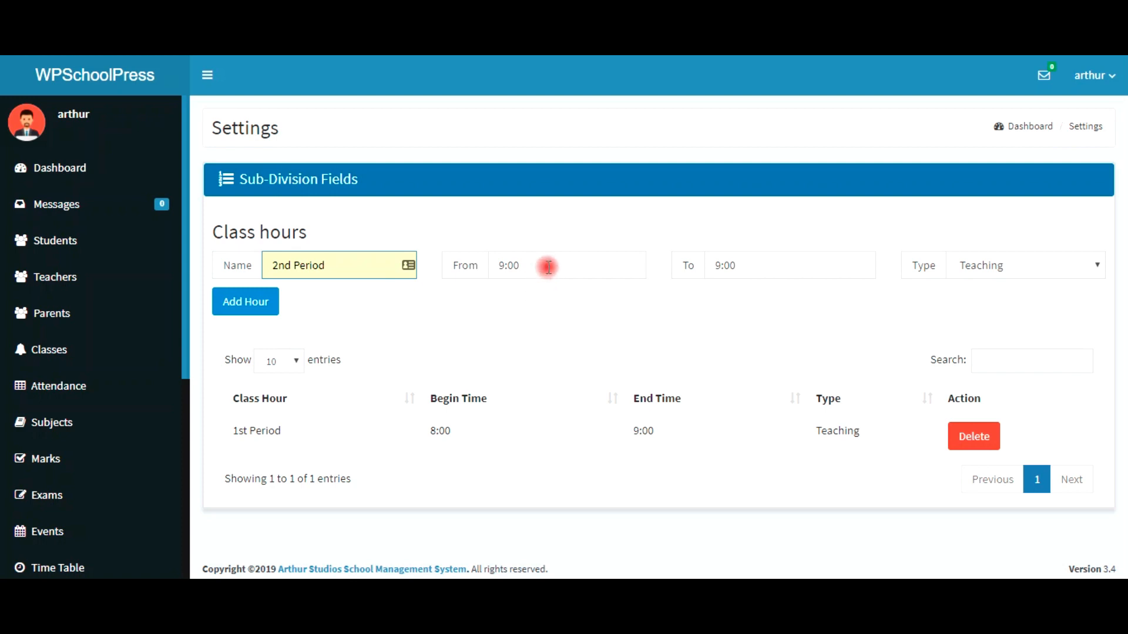
{"action": "left_click", "coordinate": [760, 269]}
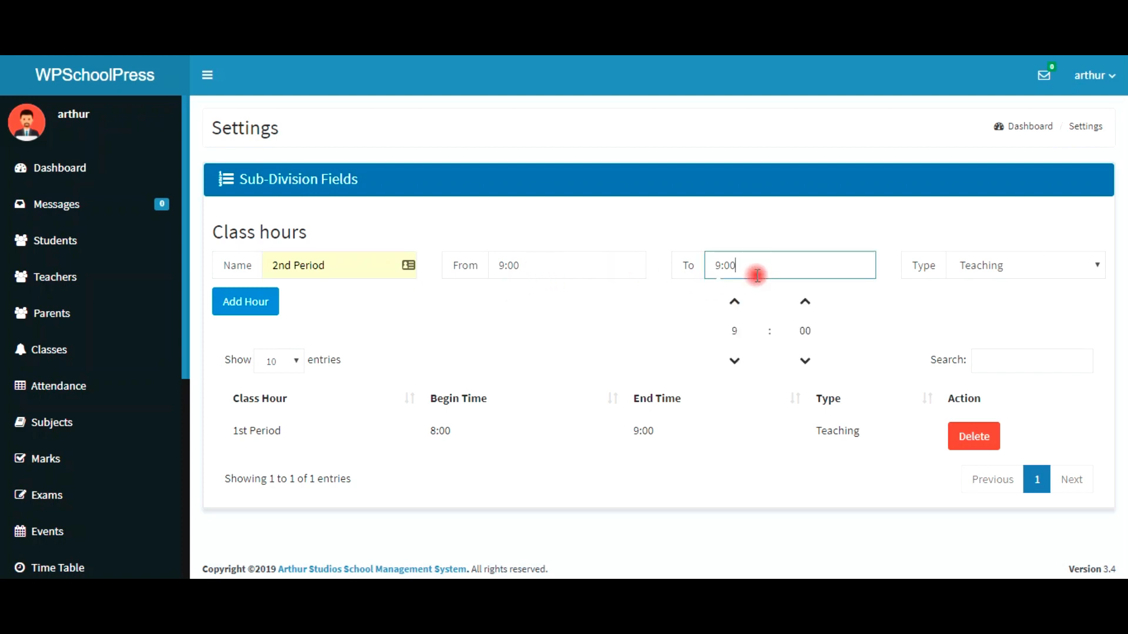
{"action": "left_click", "coordinate": [734, 301]}
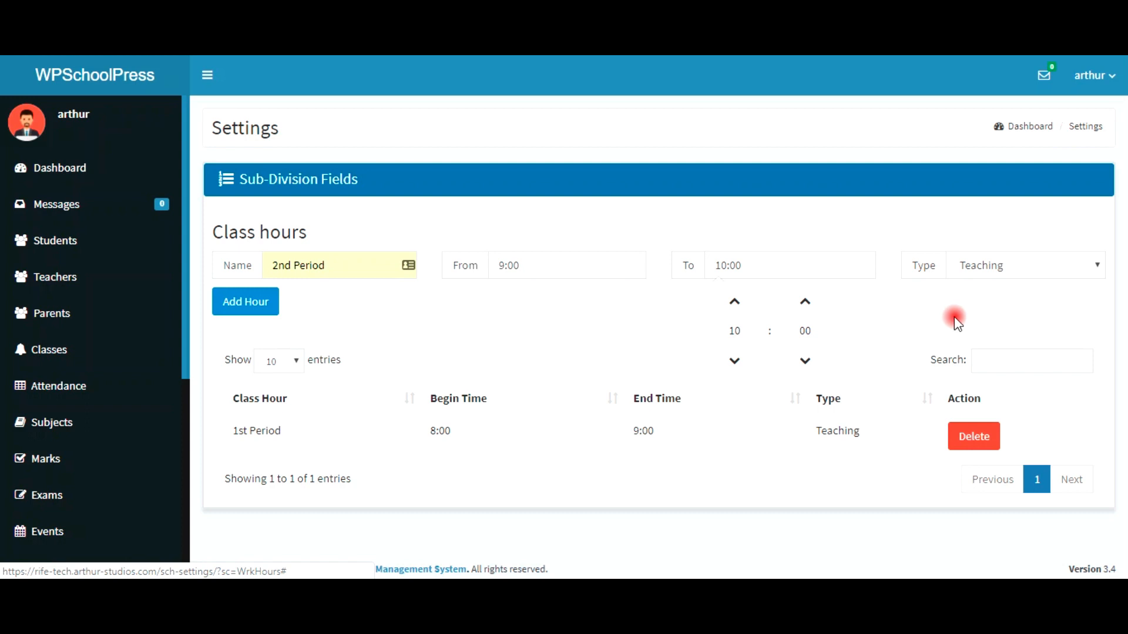
{"action": "left_click", "coordinate": [871, 305]}
{"action": "left_click", "coordinate": [246, 305]}
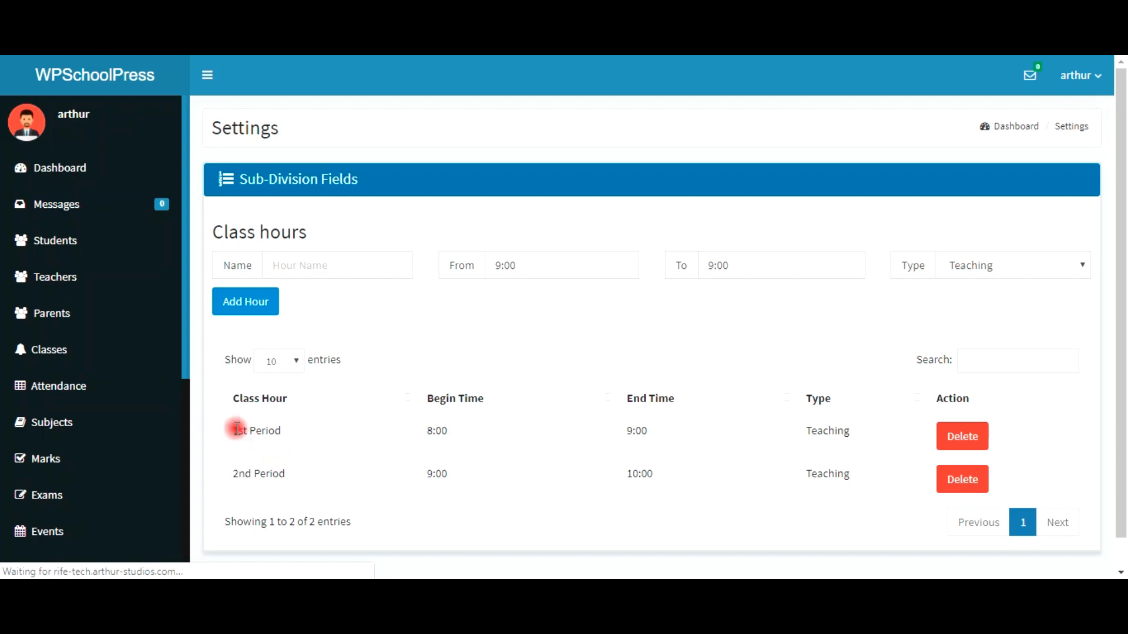
Step: Enter '1st Break' as the new class hour's name
{"action": "left_click", "coordinate": [298, 267]}
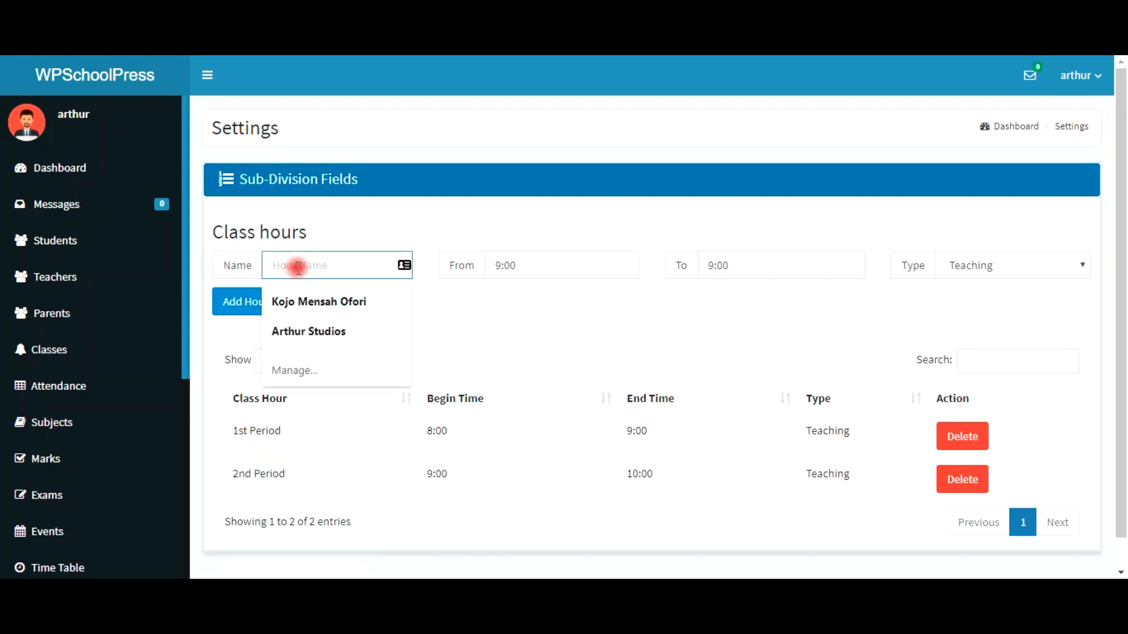
{"action": "type", "text": "Br"}
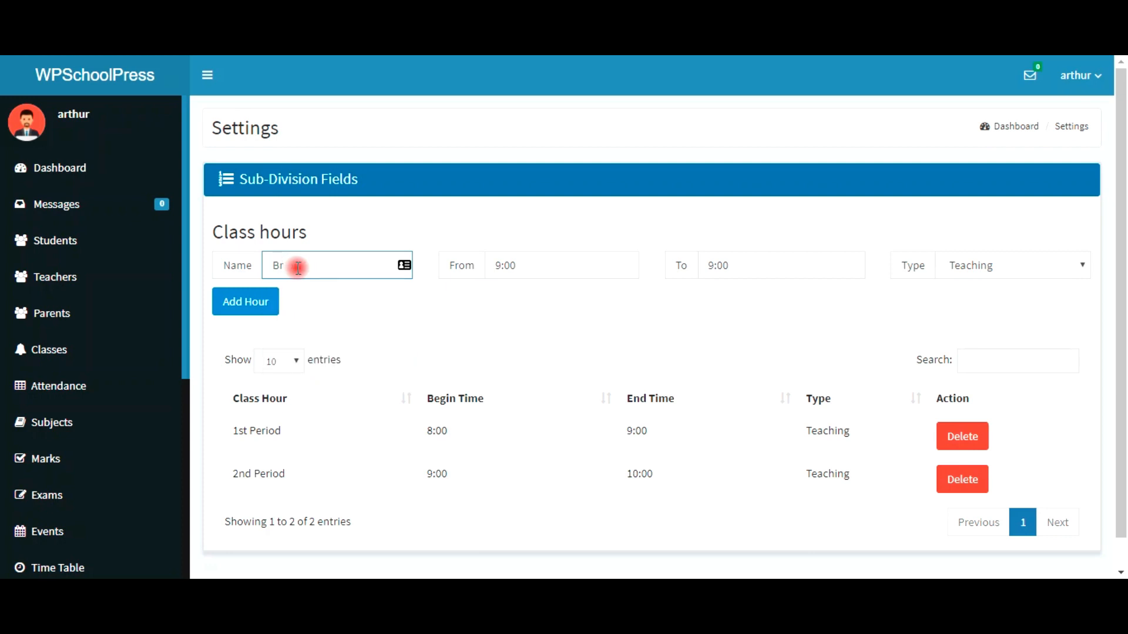
{"action": "key", "text": "BackSpace"}
{"action": "left_click", "coordinate": [298, 267]}
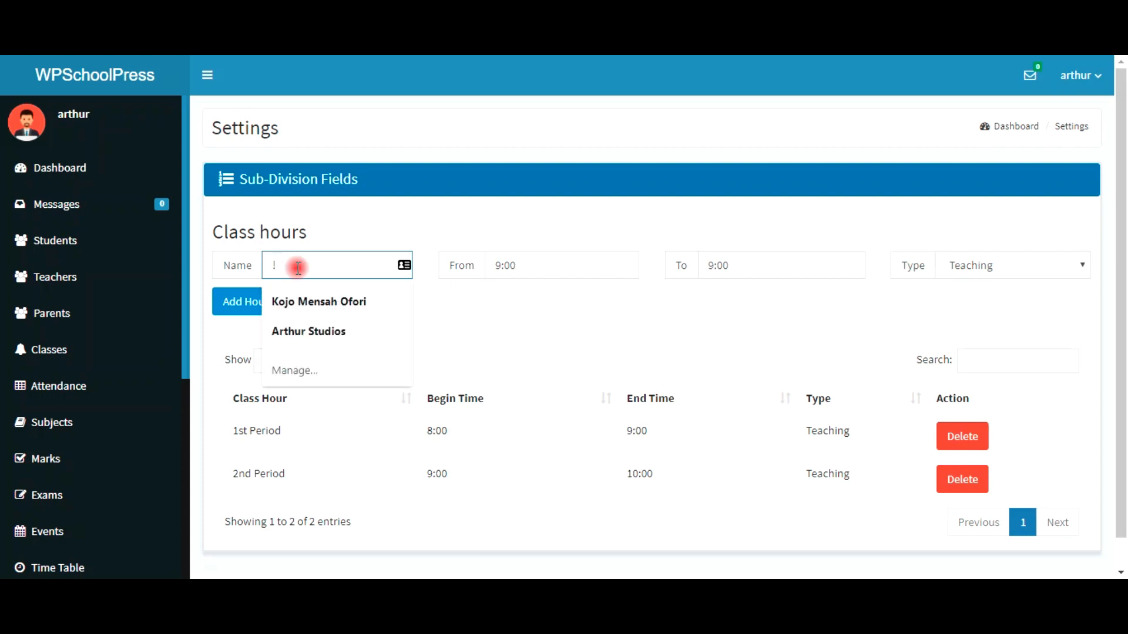
{"action": "key", "text": "Escape"}
{"action": "type", "text": "1st"}
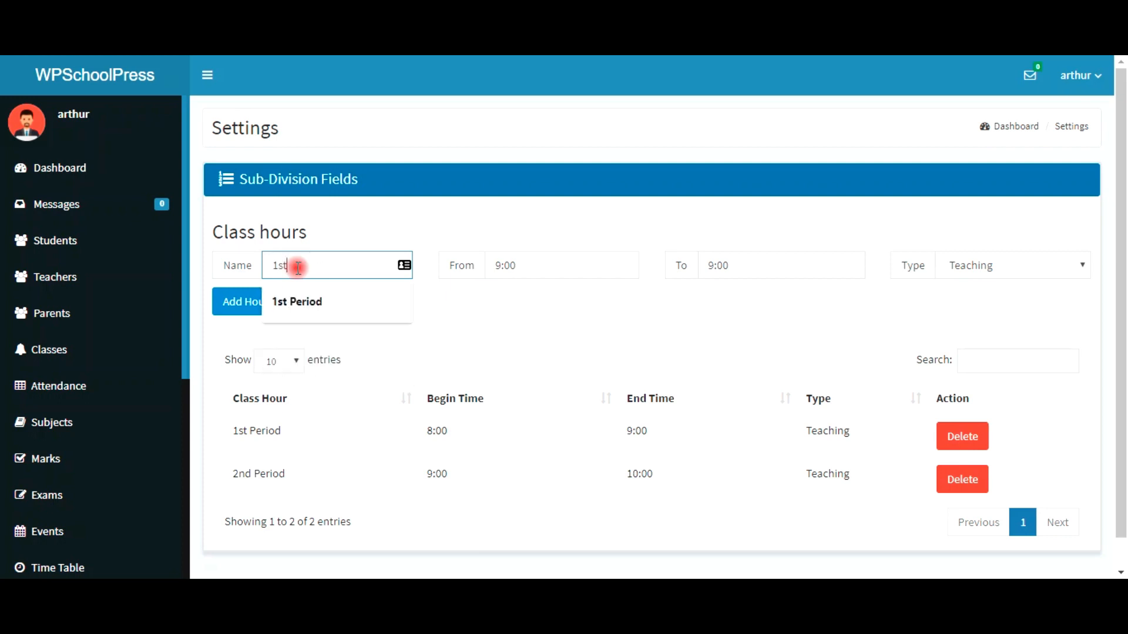
{"action": "type", "text": " V"}
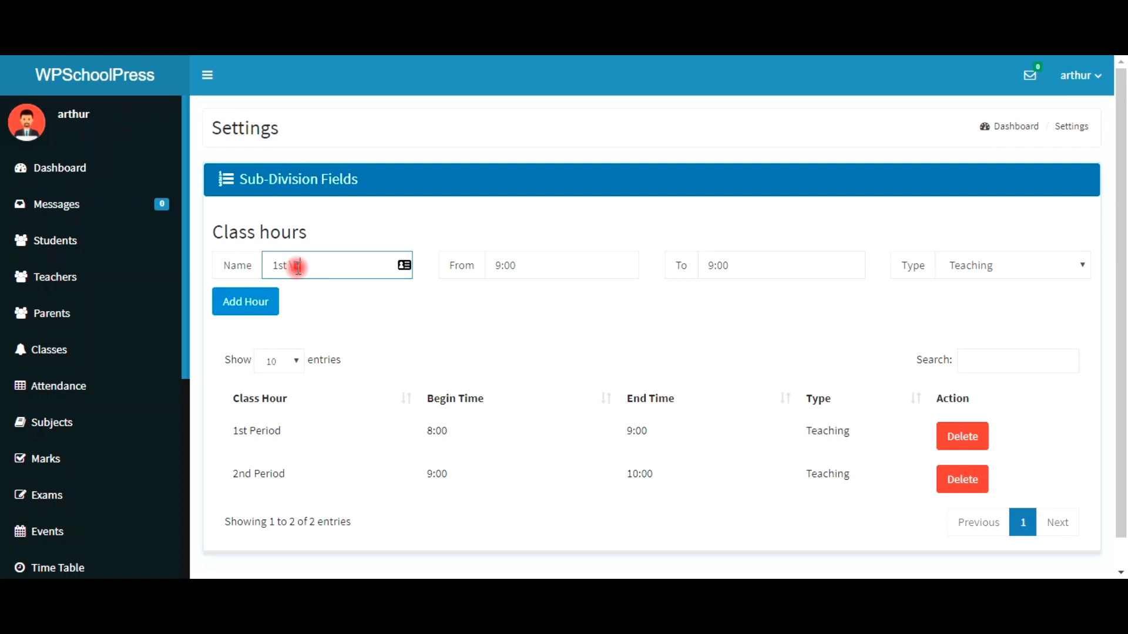
{"action": "key", "text": "BackSpace"}
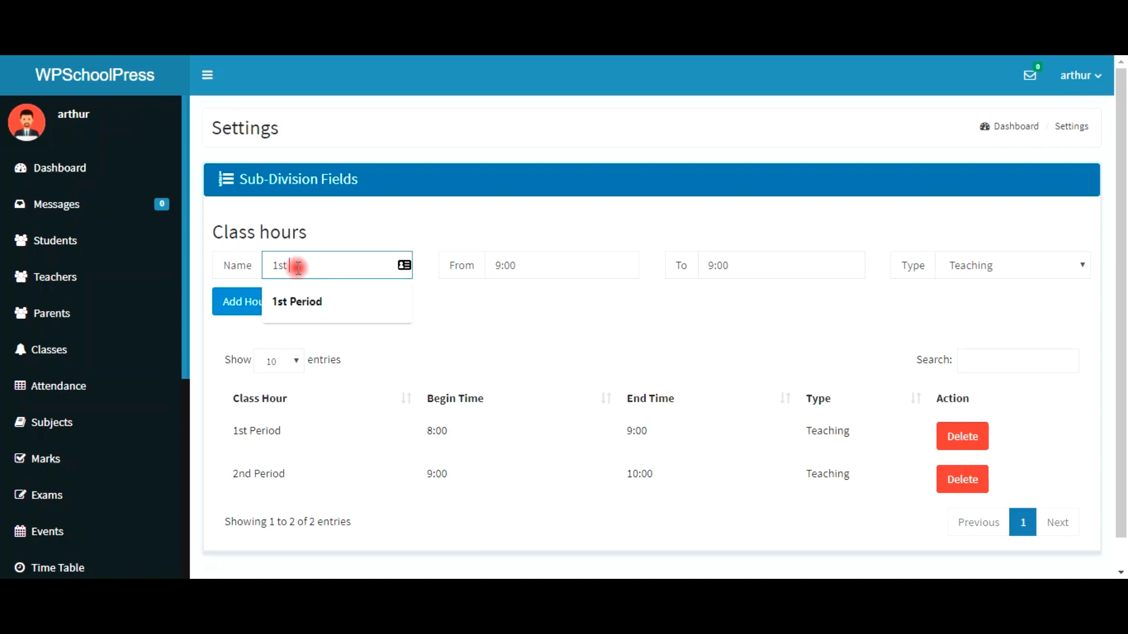
{"action": "type", "text": "B"}
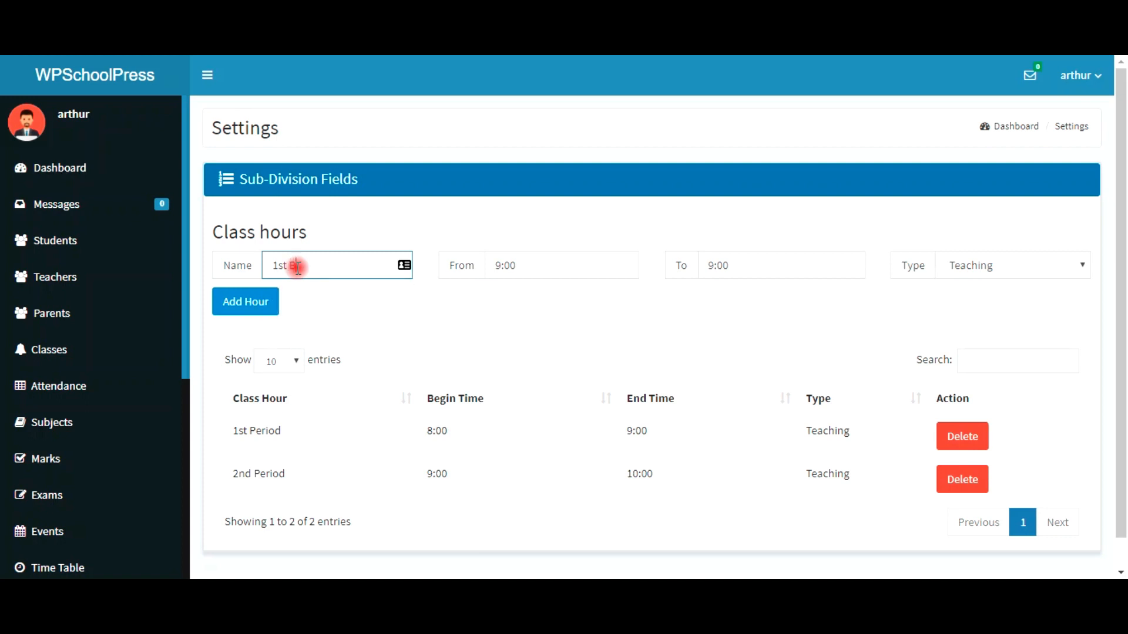
{"action": "type", "text": "reak"}
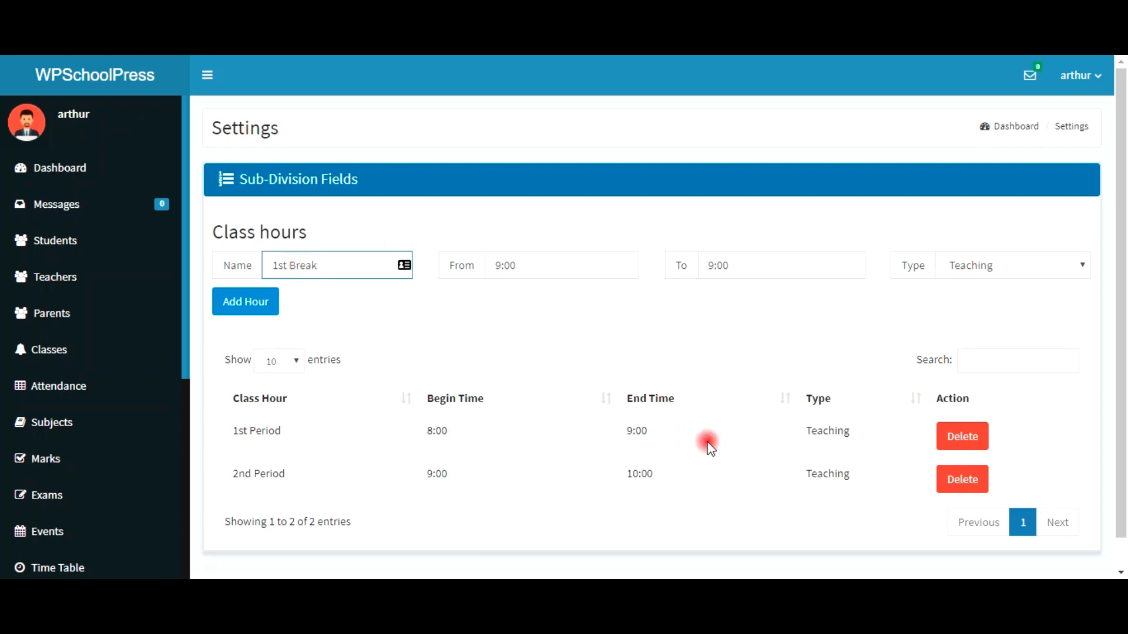
Step: Set 1st Break to 10:00–11:00 with type Break and add it
{"action": "left_click", "coordinate": [549, 265]}
{"action": "left_click", "coordinate": [514, 301]}
{"action": "left_click", "coordinate": [698, 308]}
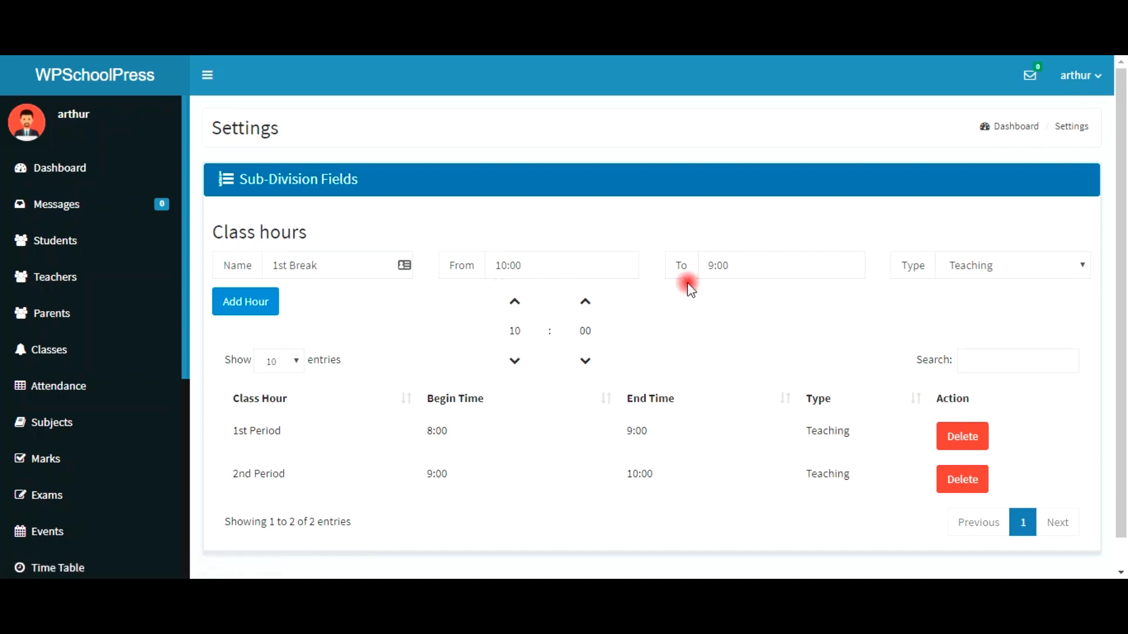
{"action": "left_click", "coordinate": [743, 262]}
{"action": "left_click", "coordinate": [726, 302]}
{"action": "left_click", "coordinate": [726, 303]}
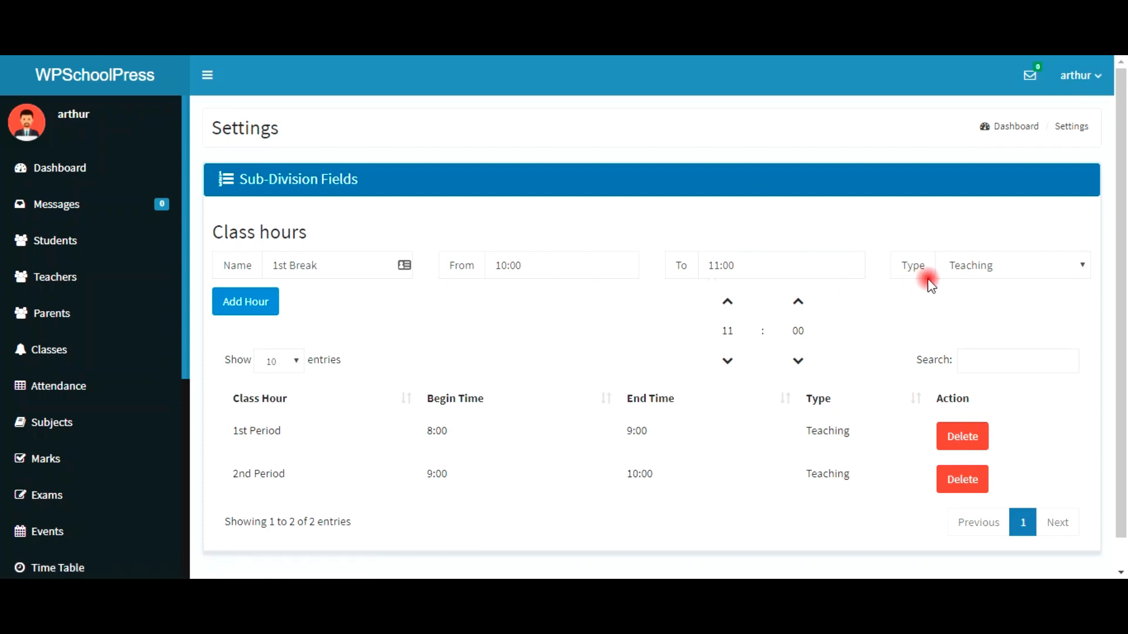
{"action": "left_click", "coordinate": [1001, 264]}
{"action": "left_click", "coordinate": [1001, 304]}
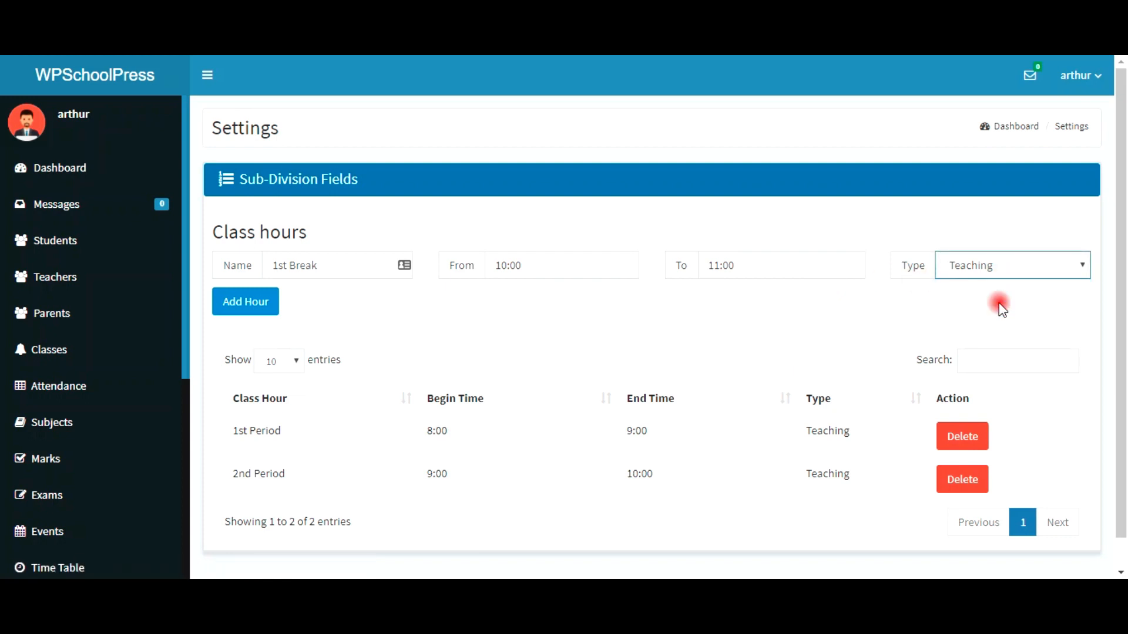
{"action": "left_click", "coordinate": [250, 312]}
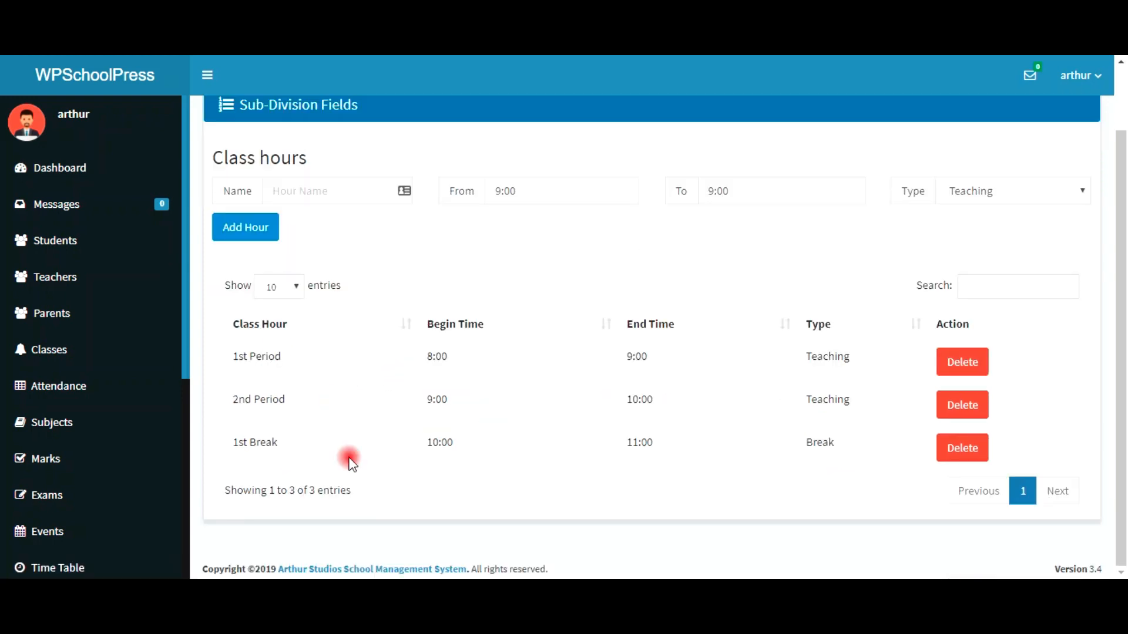
Step: Enter '3rd Period' as the new class hour's name
{"action": "left_click", "coordinate": [294, 193]}
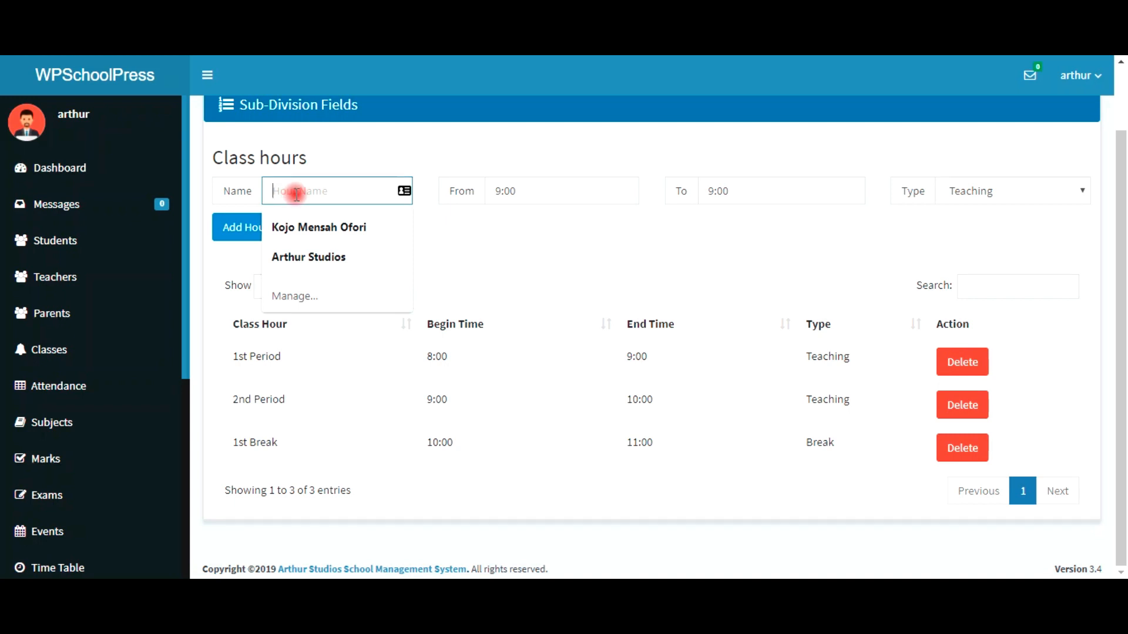
{"action": "type", "text": "#"}
{"action": "key", "text": "BackSpace"}
{"action": "type", "text": "3rd"}
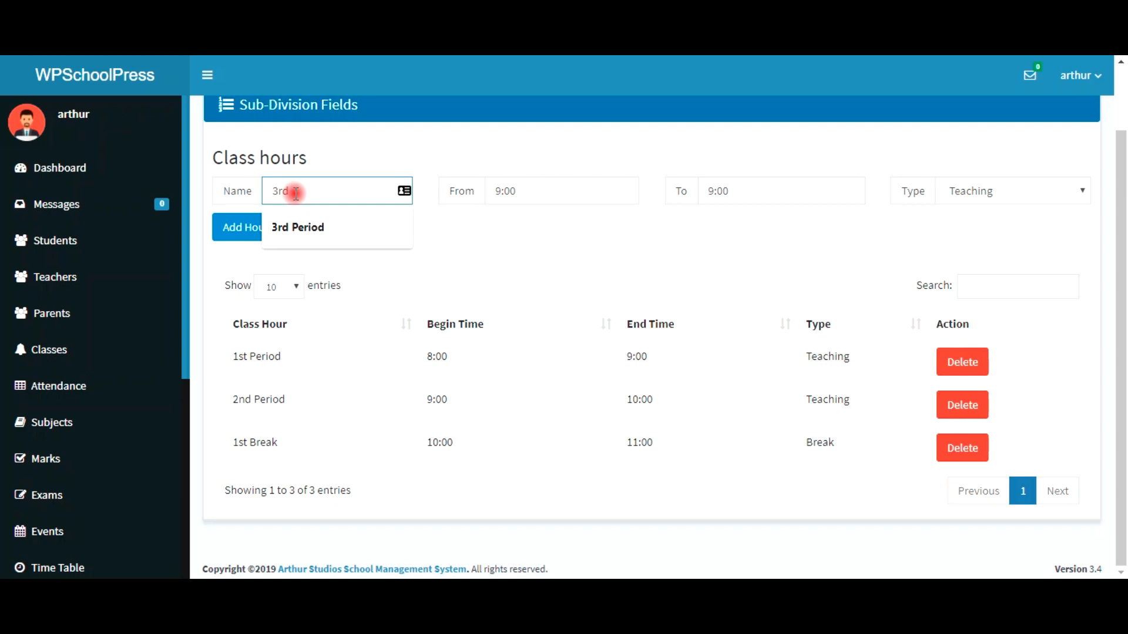
{"action": "left_click", "coordinate": [313, 227]}
Step: Set 3rd Period to run 11:00–12:00 and add the hour
{"action": "left_click", "coordinate": [532, 196]}
{"action": "left_click", "coordinate": [510, 225]}
{"action": "left_click", "coordinate": [510, 225]}
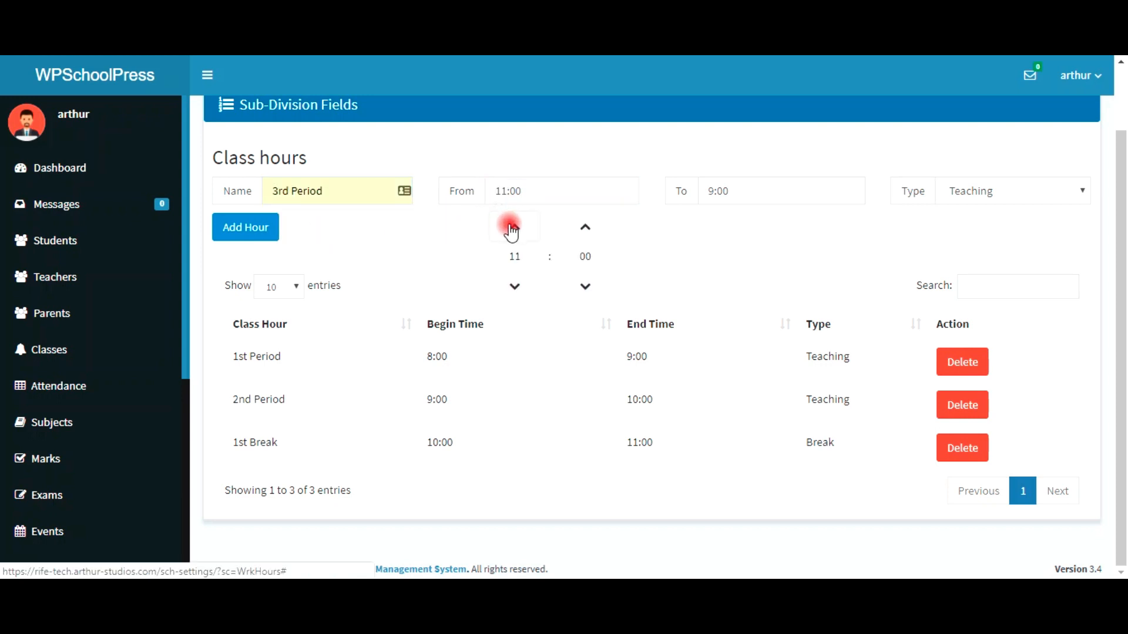
{"action": "left_click", "coordinate": [745, 190]}
{"action": "left_click", "coordinate": [729, 232]}
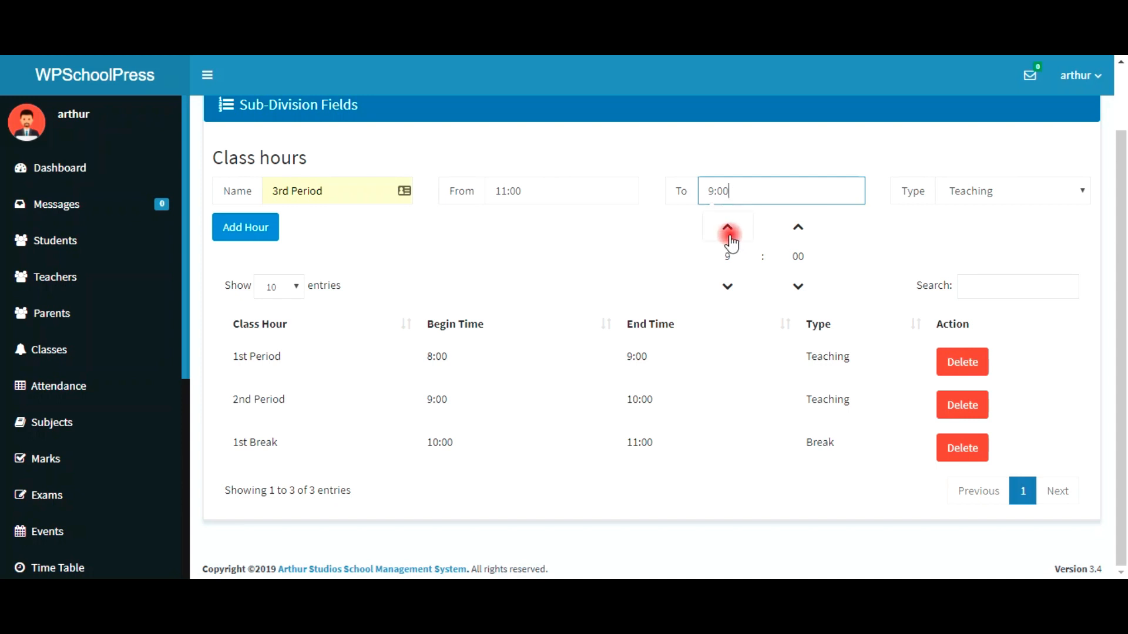
{"action": "left_click", "coordinate": [728, 231]}
{"action": "left_click", "coordinate": [728, 230]}
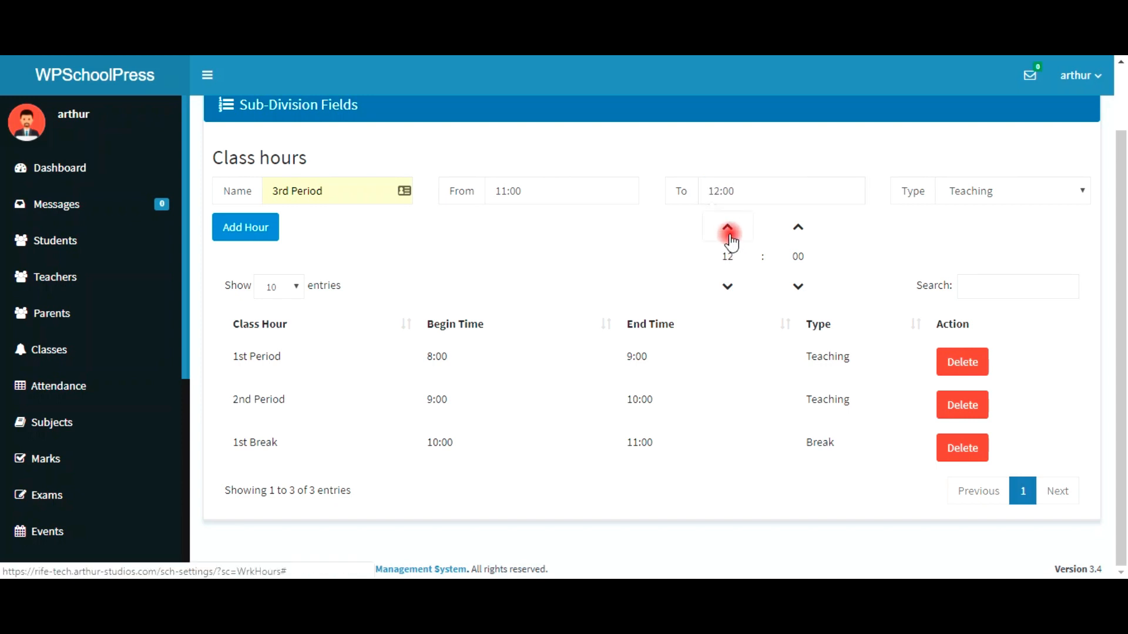
{"action": "left_click", "coordinate": [887, 247]}
{"action": "left_click", "coordinate": [257, 235]}
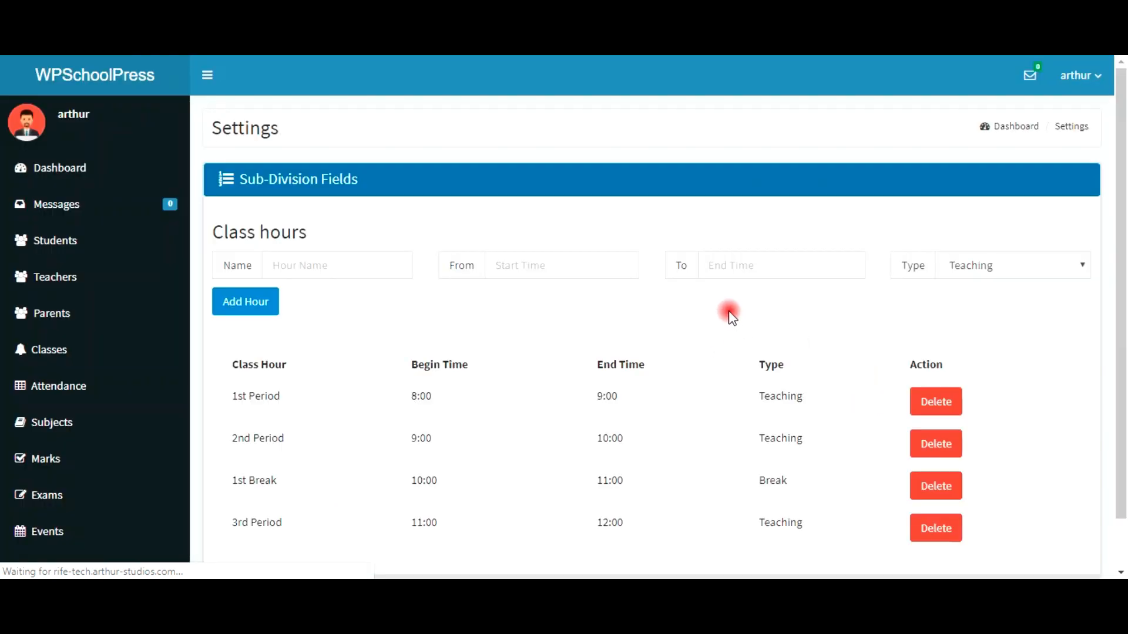
{"action": "left_click", "coordinate": [310, 265]}
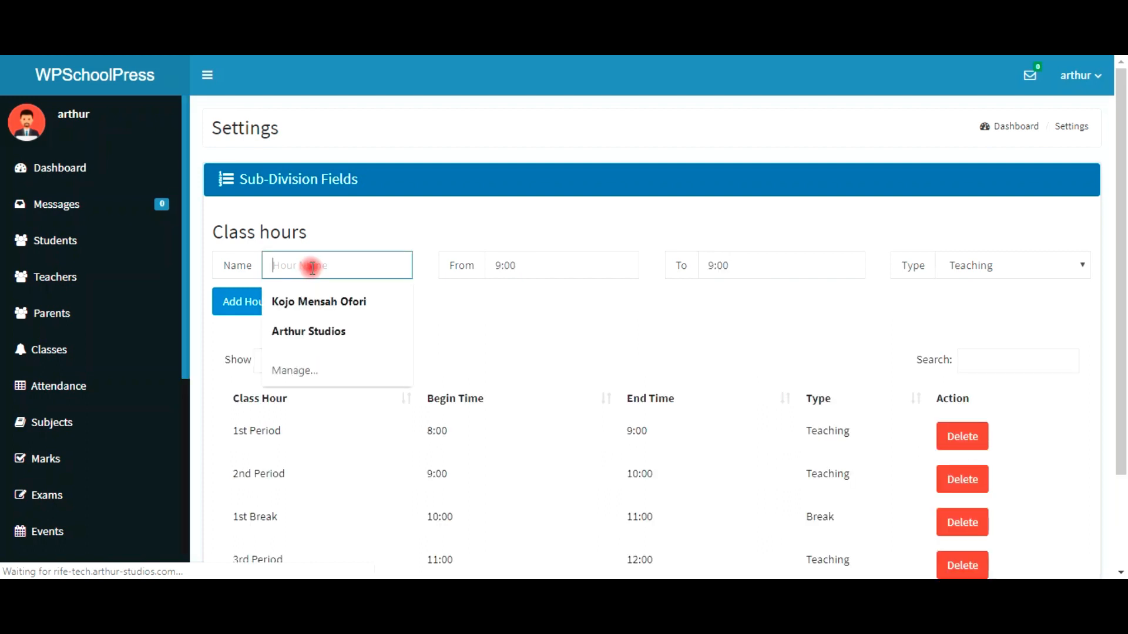
Step: Add '4th Period' as a Teaching hour from 12:00 to 13:00
{"action": "type", "text": "4"}
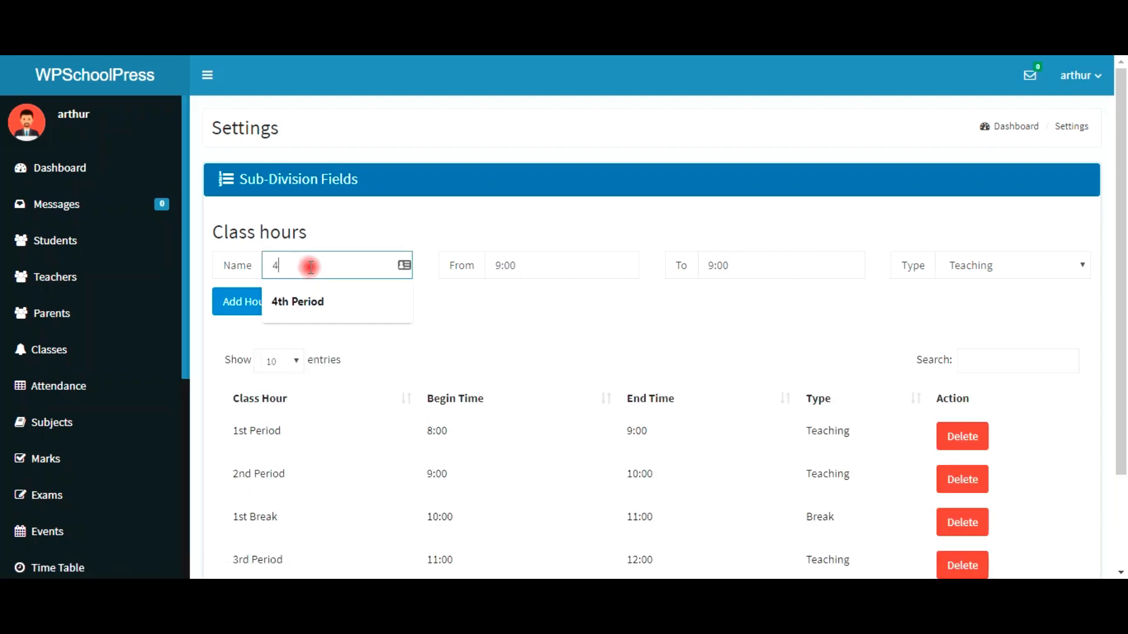
{"action": "left_click", "coordinate": [313, 304]}
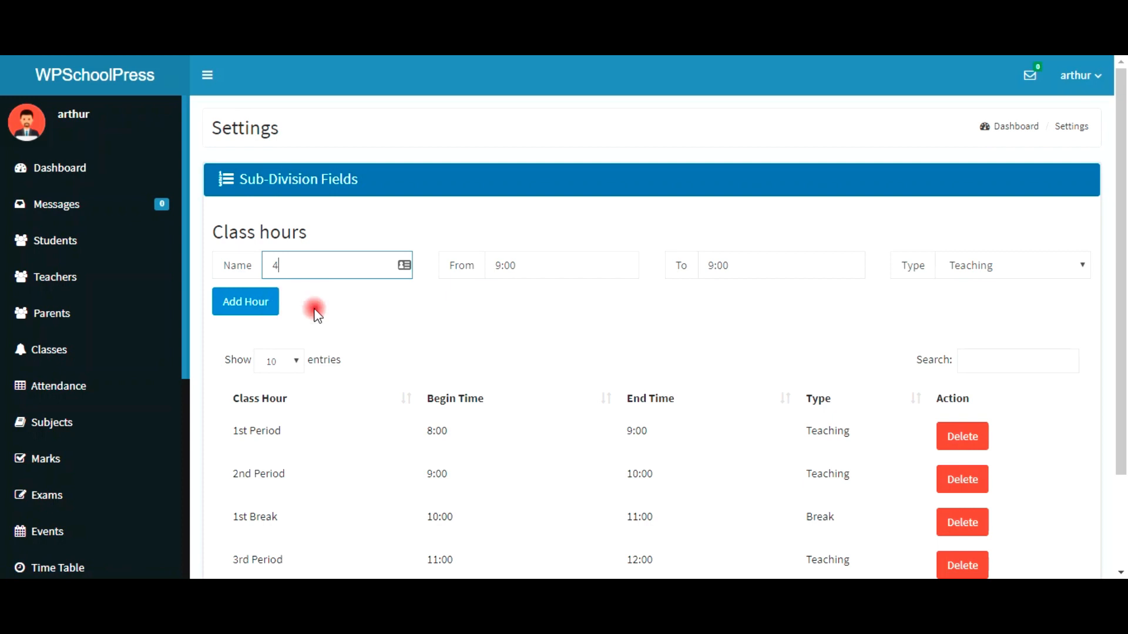
{"action": "left_click", "coordinate": [512, 267]}
{"action": "left_click", "coordinate": [515, 301]}
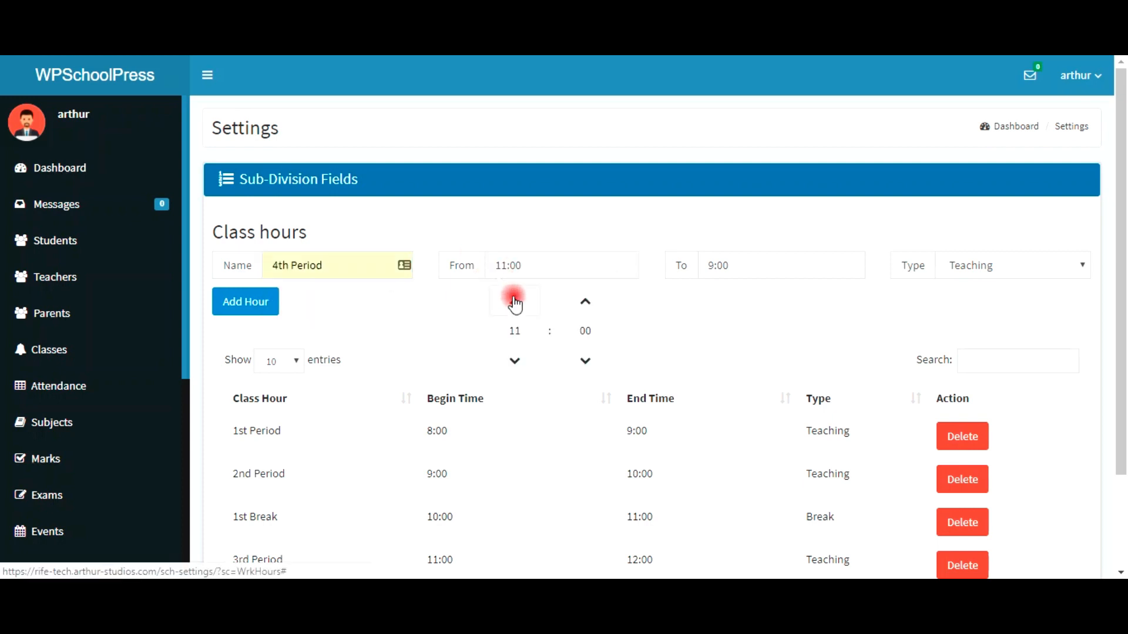
{"action": "left_click", "coordinate": [745, 269]}
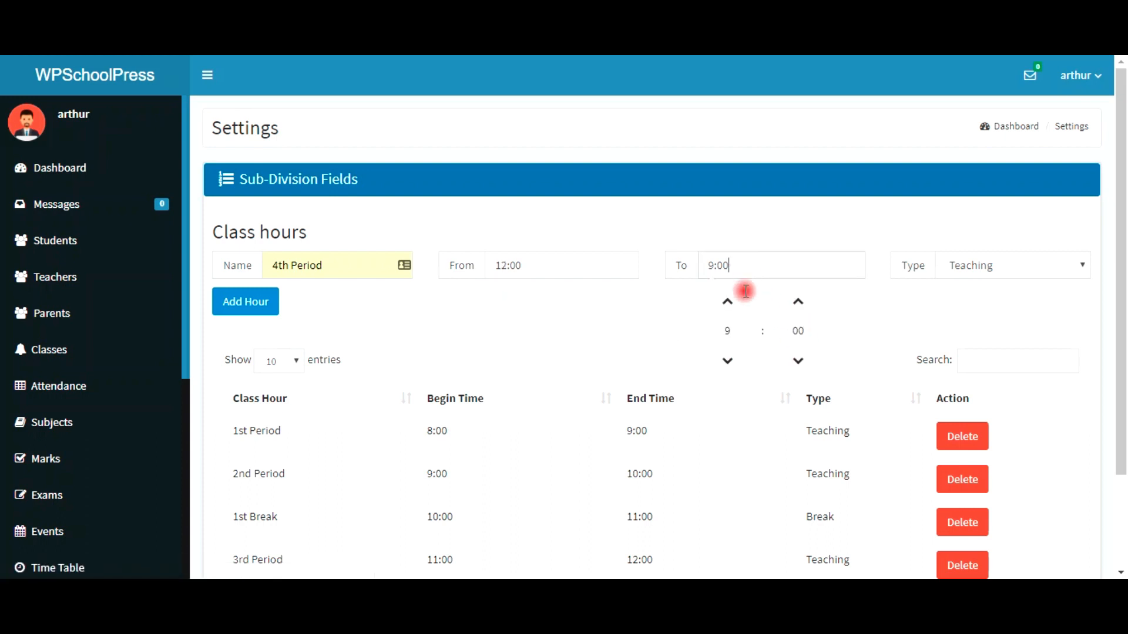
{"action": "left_click", "coordinate": [739, 310]}
{"action": "left_click", "coordinate": [738, 310]}
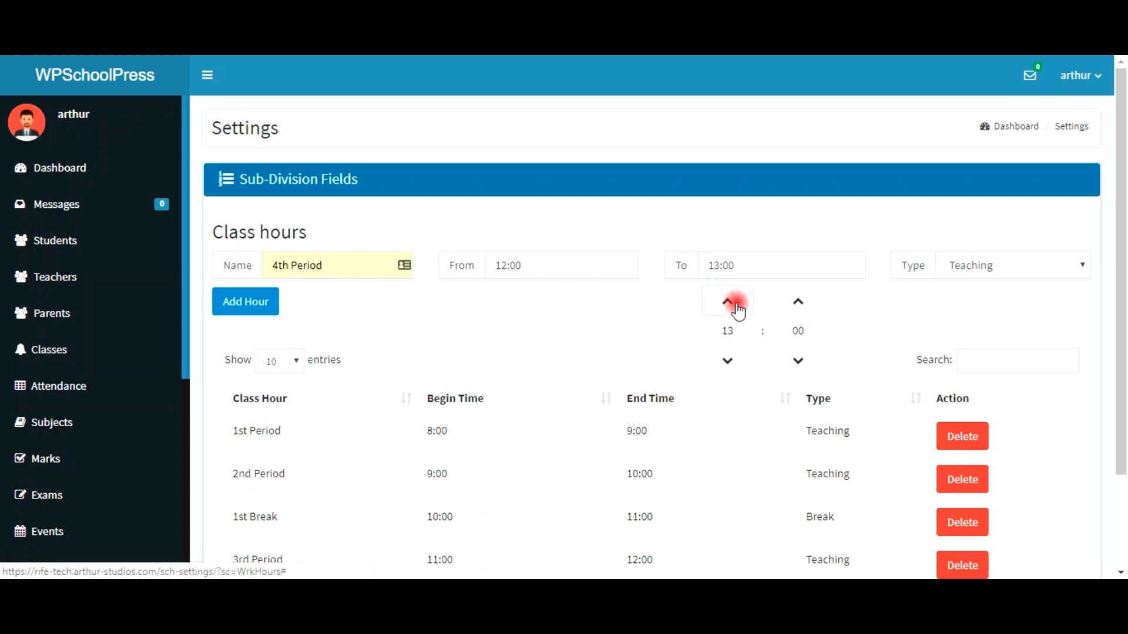
{"action": "left_click", "coordinate": [926, 317]}
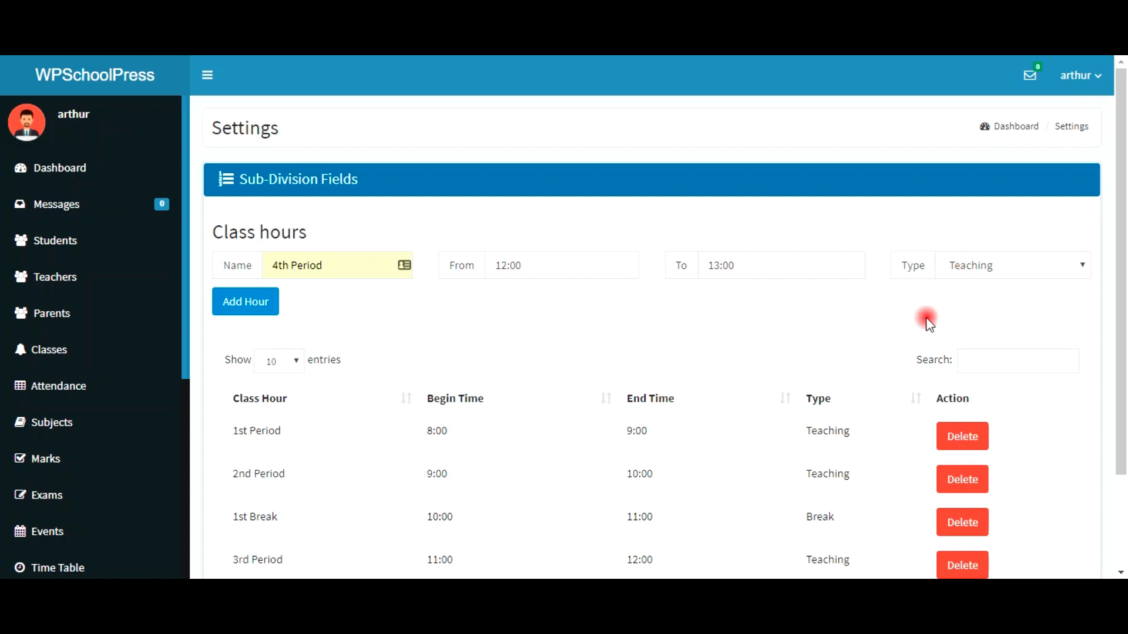
{"action": "left_click", "coordinate": [227, 308]}
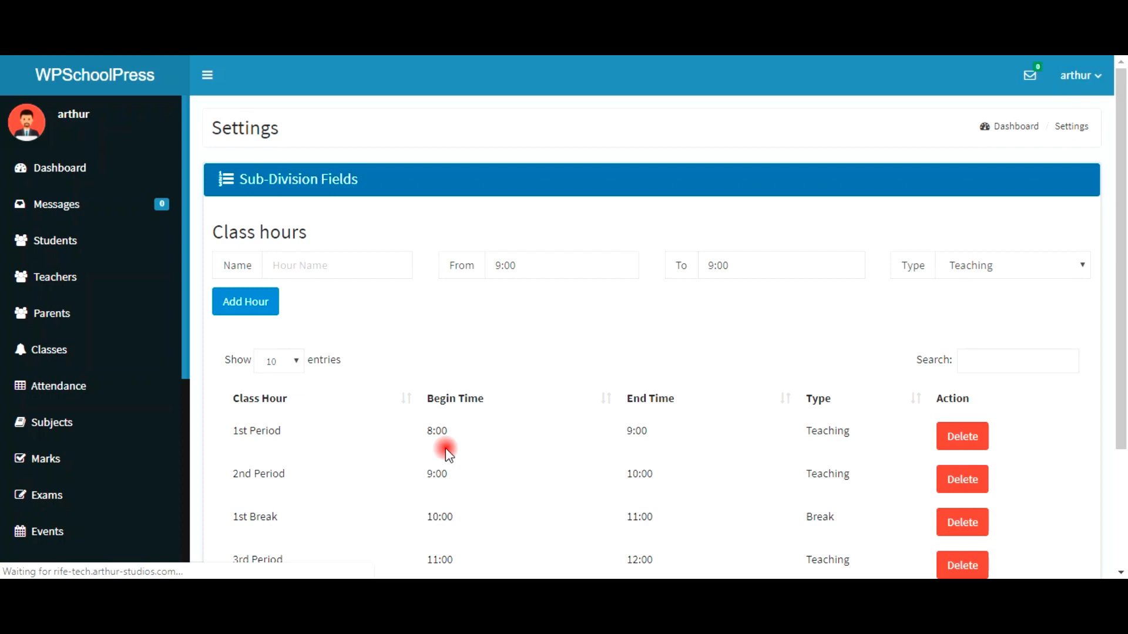
Step: Scroll the sidebar and go to the Time Table page for Class 1
{"action": "scroll", "coordinate": [447, 452], "scroll_direction": "down", "scroll_amount": 3}
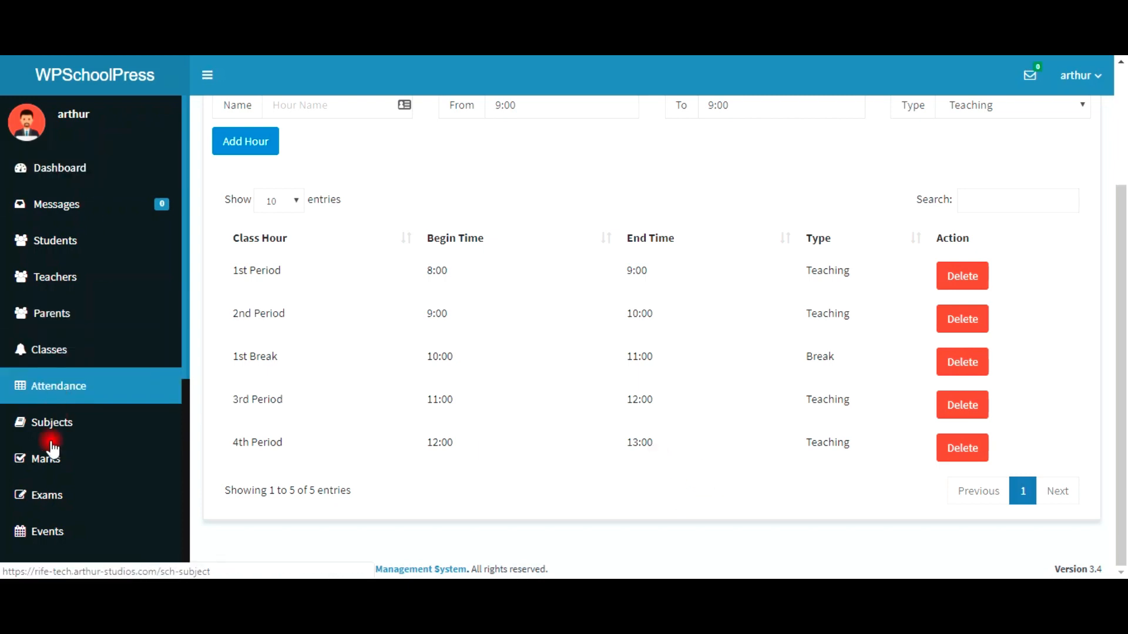
{"action": "scroll", "coordinate": [41, 499], "scroll_direction": "down", "scroll_amount": 3}
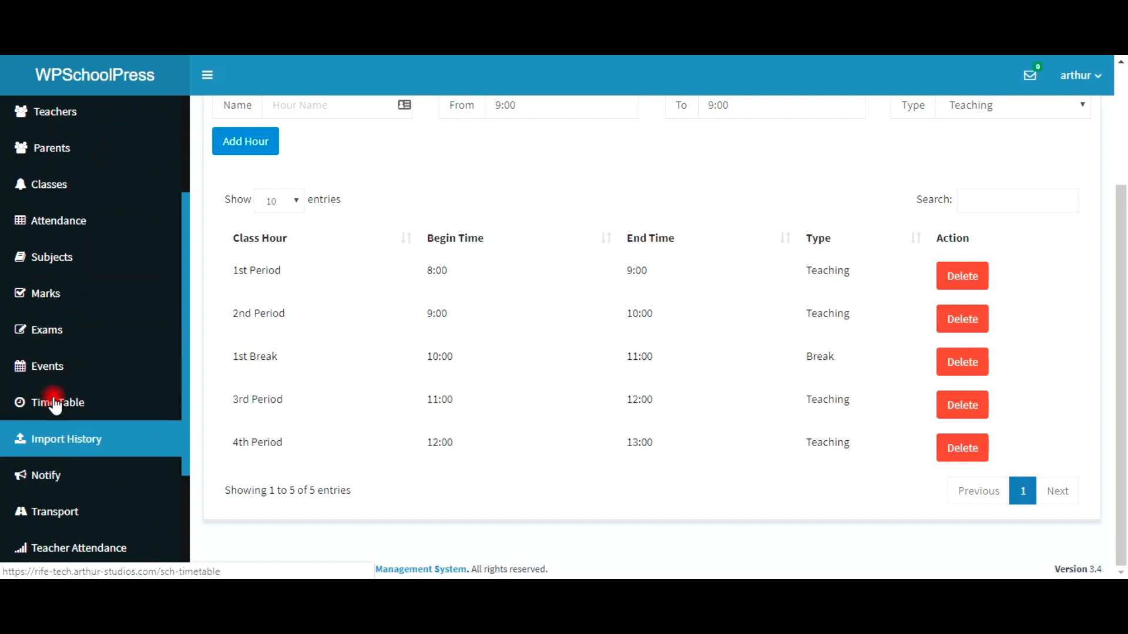
{"action": "left_click", "coordinate": [54, 403]}
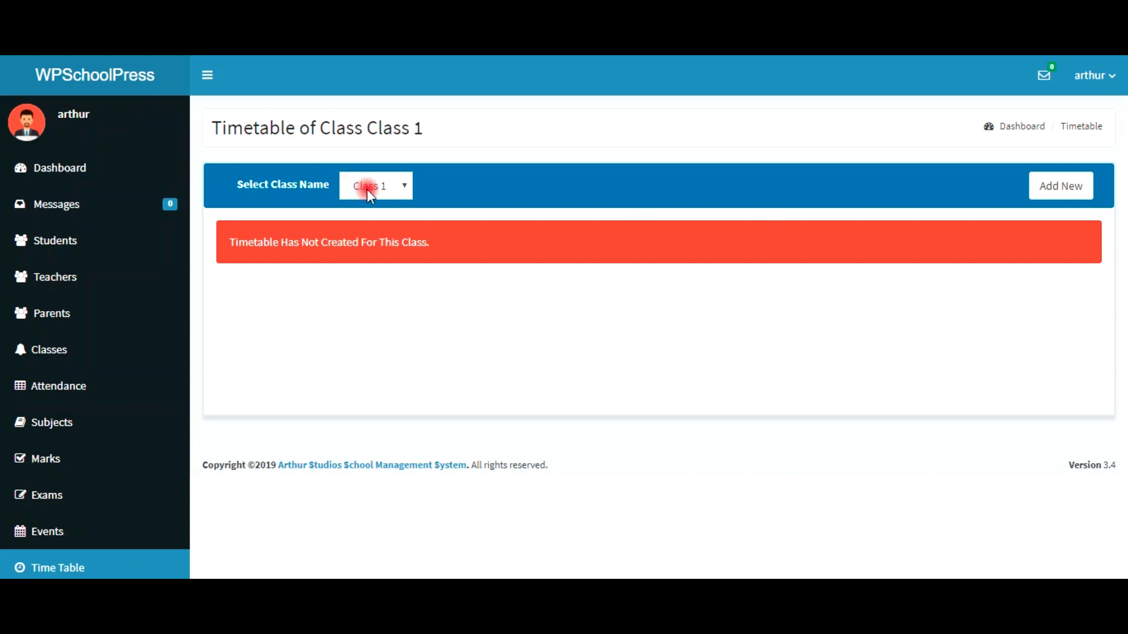
Step: Create a Class 1 timetable using New Template with 5 sessions and generate the slots
{"action": "left_click", "coordinate": [1064, 188]}
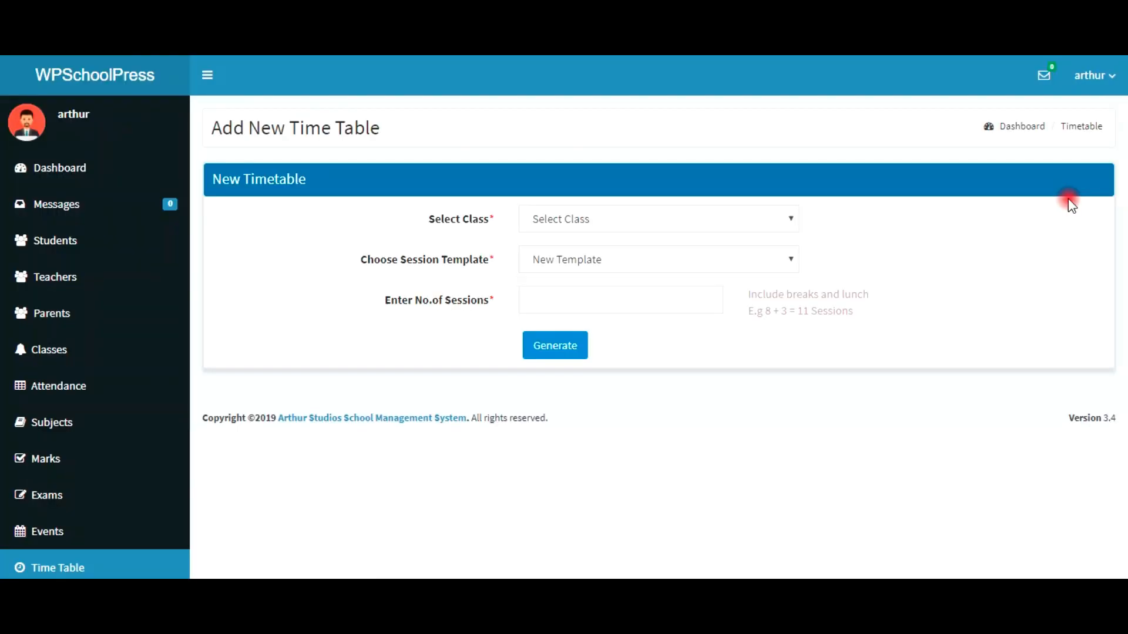
{"action": "left_click", "coordinate": [538, 223]}
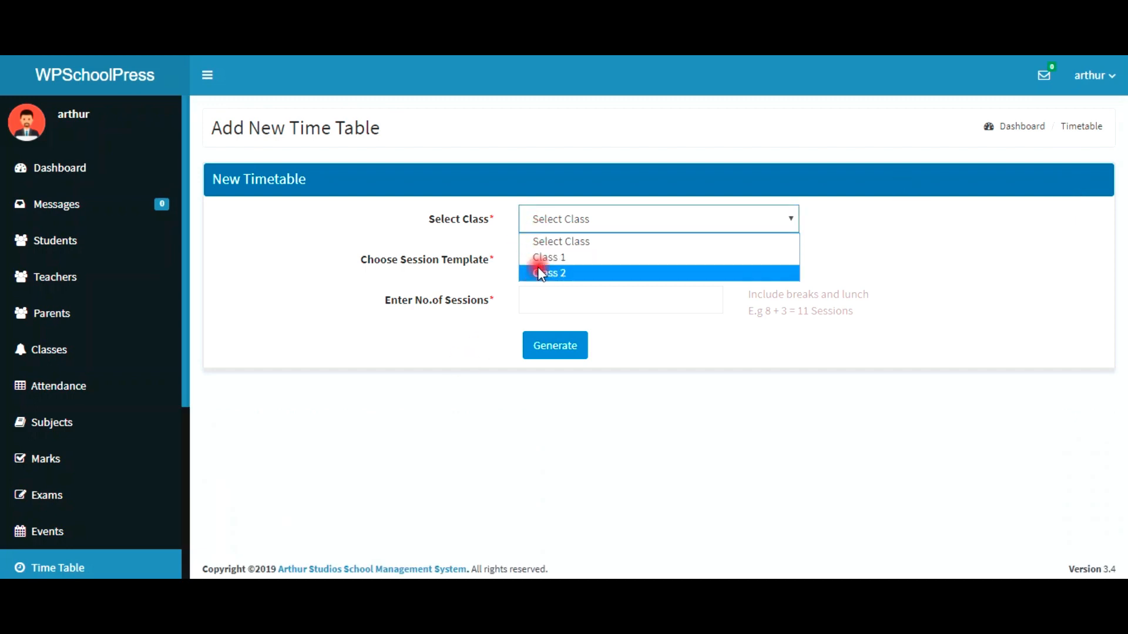
{"action": "left_click", "coordinate": [540, 265]}
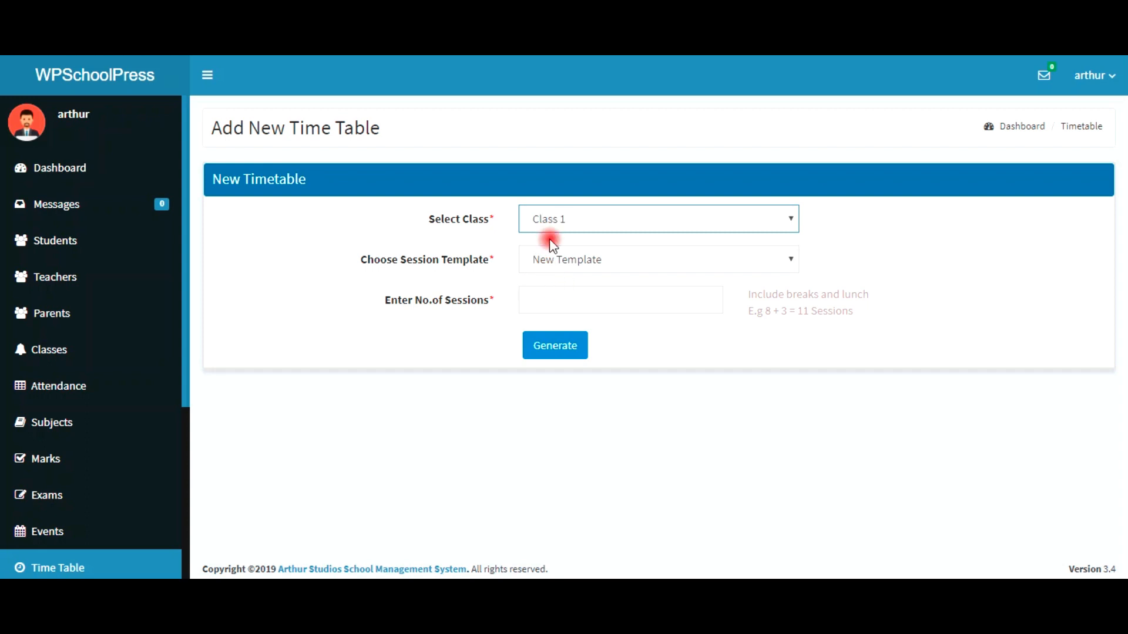
{"action": "left_click", "coordinate": [568, 264]}
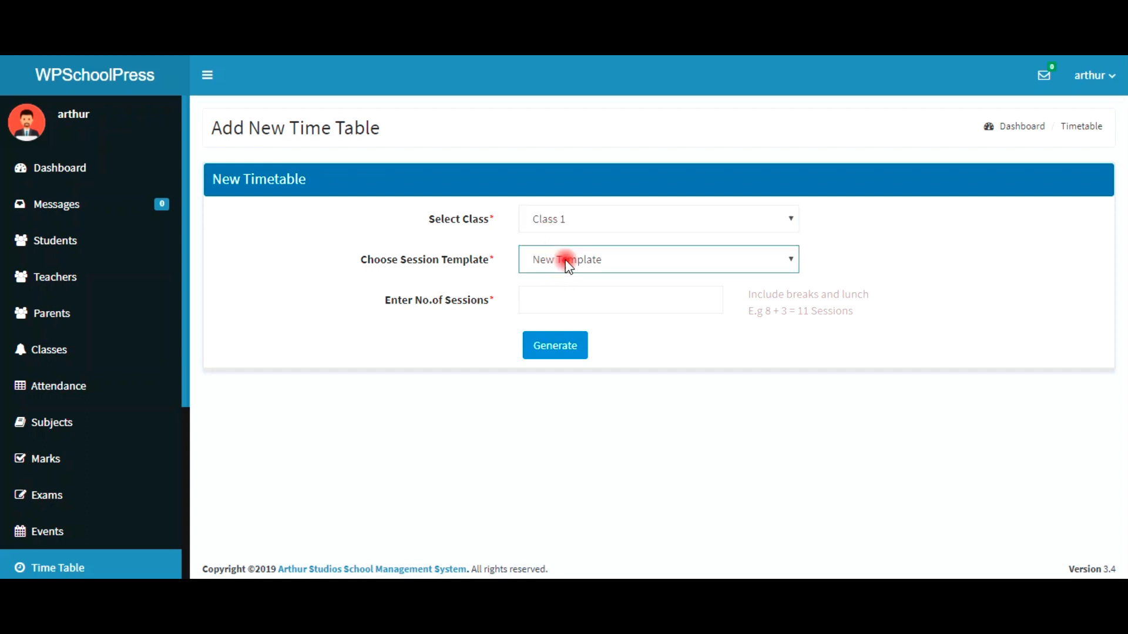
{"action": "left_click", "coordinate": [568, 264]}
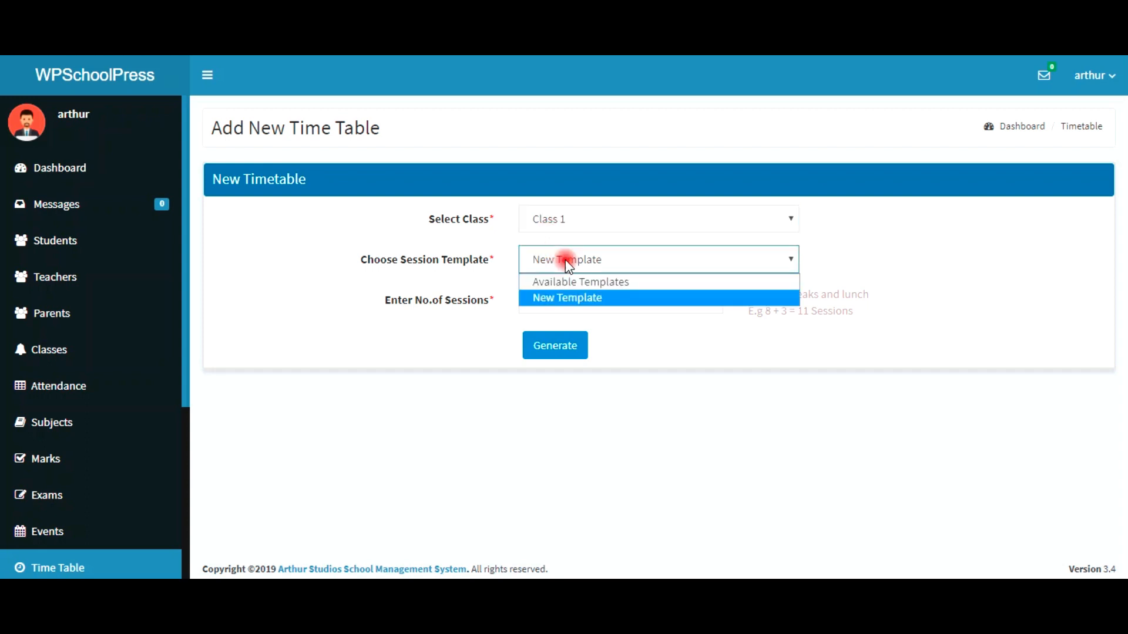
{"action": "left_click", "coordinate": [567, 297]}
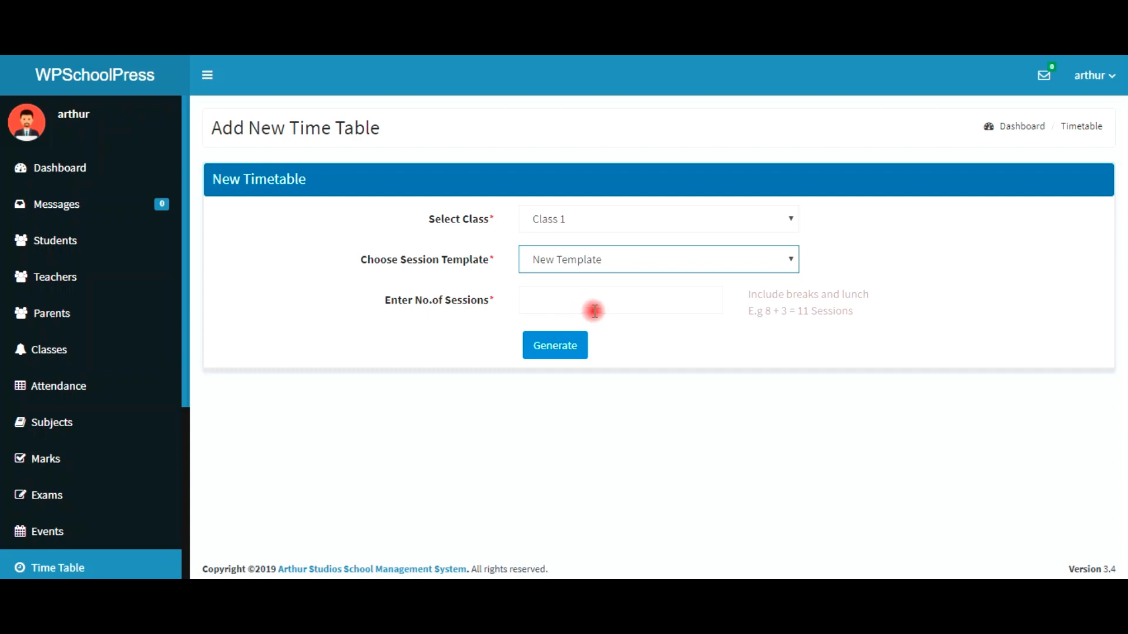
{"action": "left_click", "coordinate": [587, 304]}
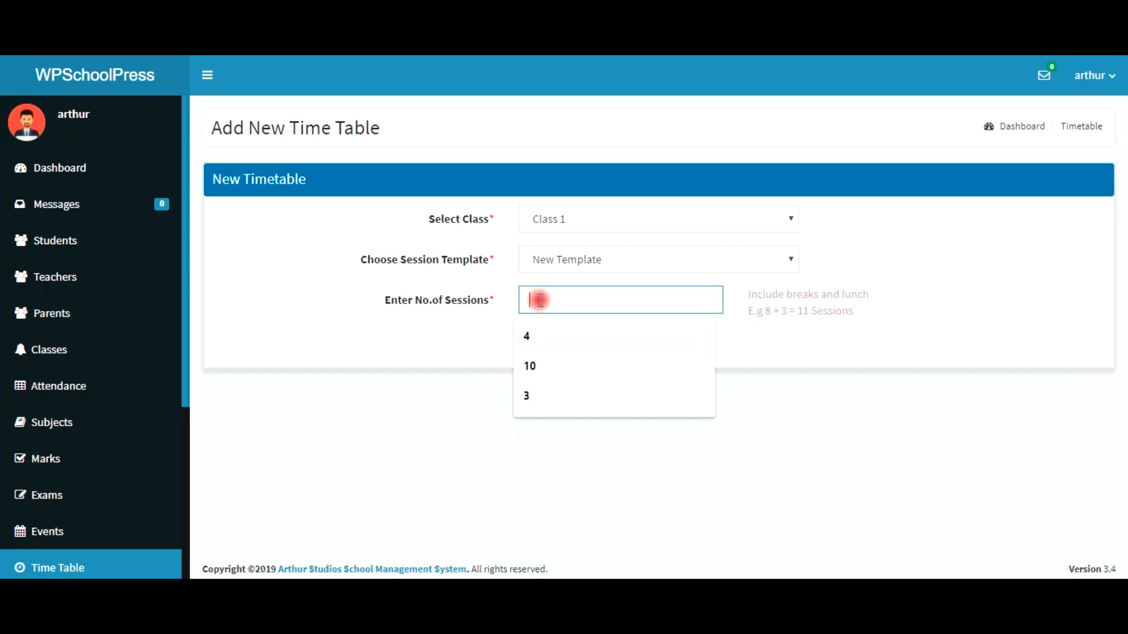
{"action": "type", "text": "5"}
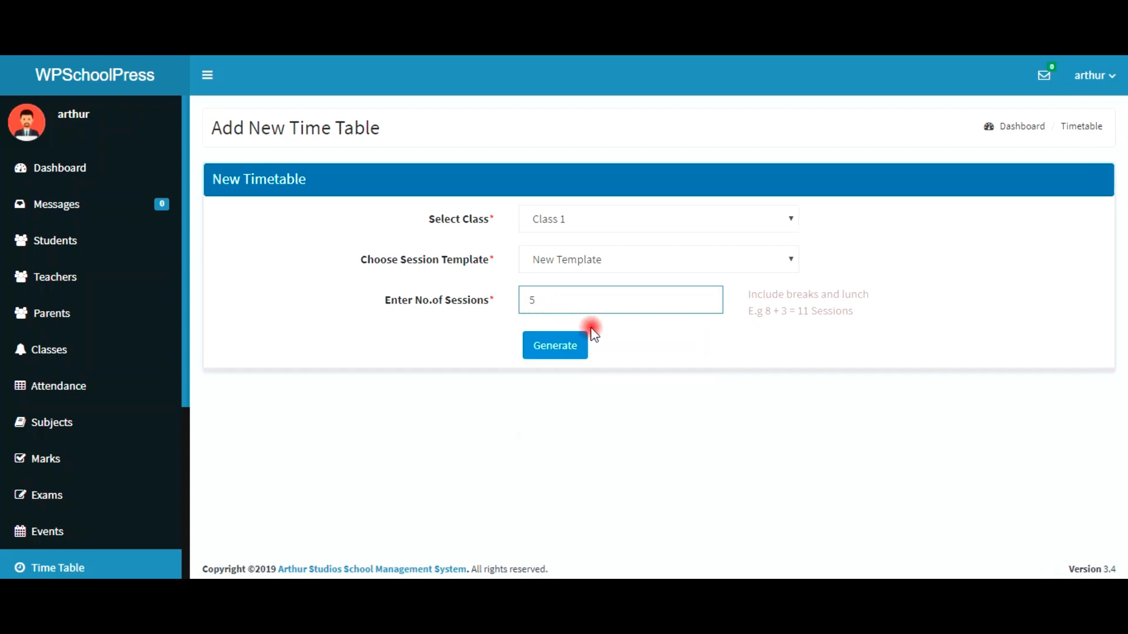
{"action": "left_click", "coordinate": [574, 348]}
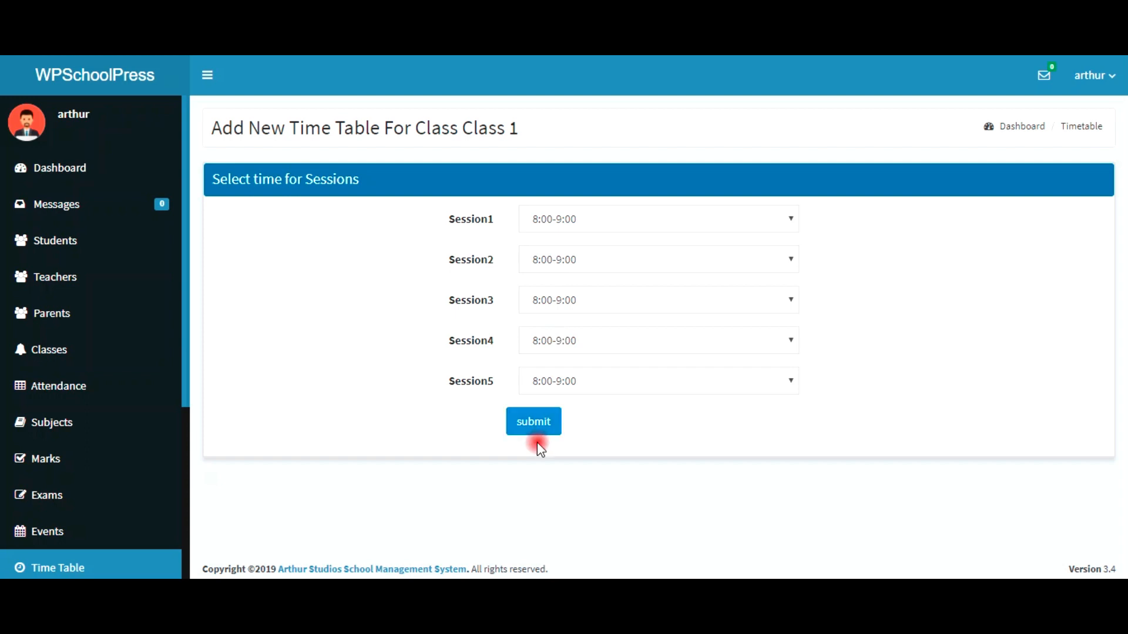
Step: Set sessions 2–5 to 9:00-10:00, 10:00-11:00, 11:00-12:00, 12:00-13:00 and submit
{"action": "left_click", "coordinate": [566, 260]}
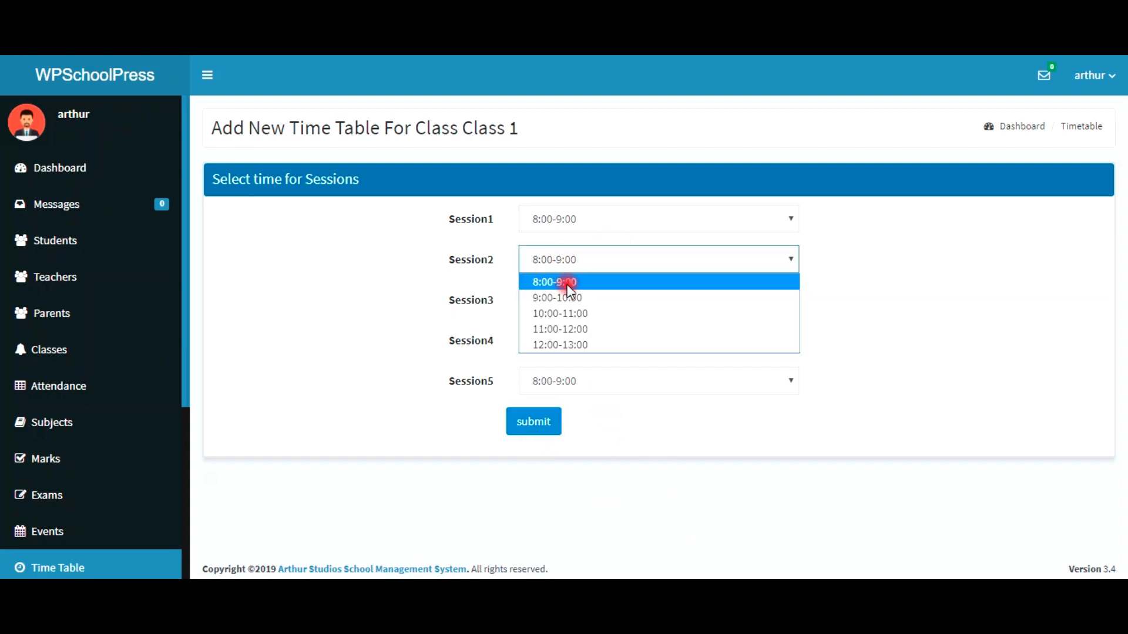
{"action": "left_click", "coordinate": [577, 296]}
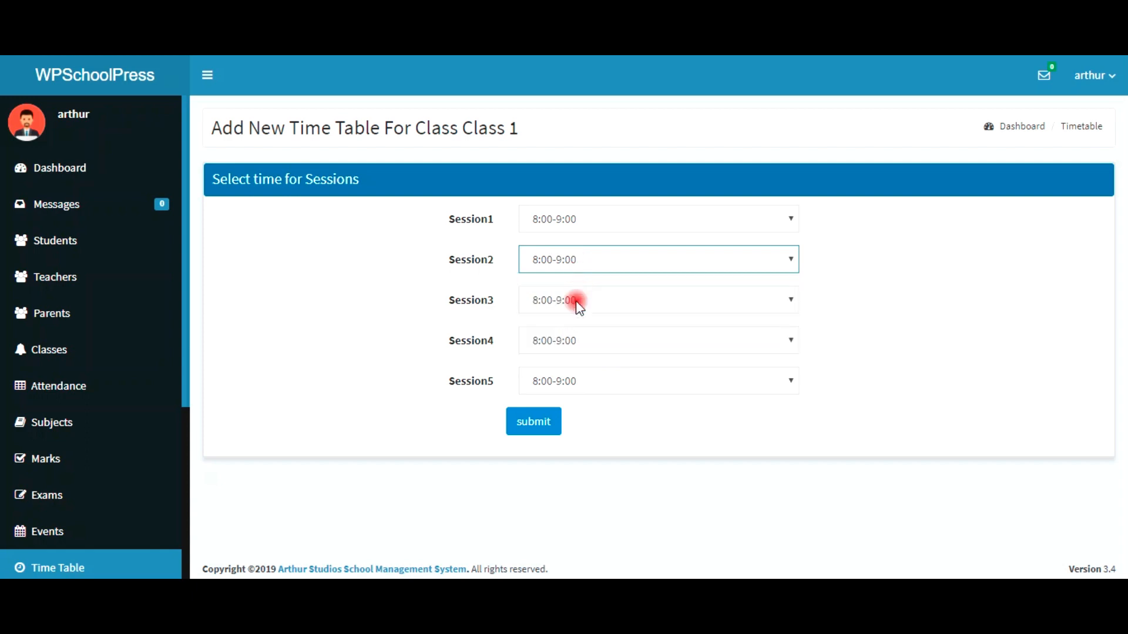
{"action": "left_click", "coordinate": [575, 301]}
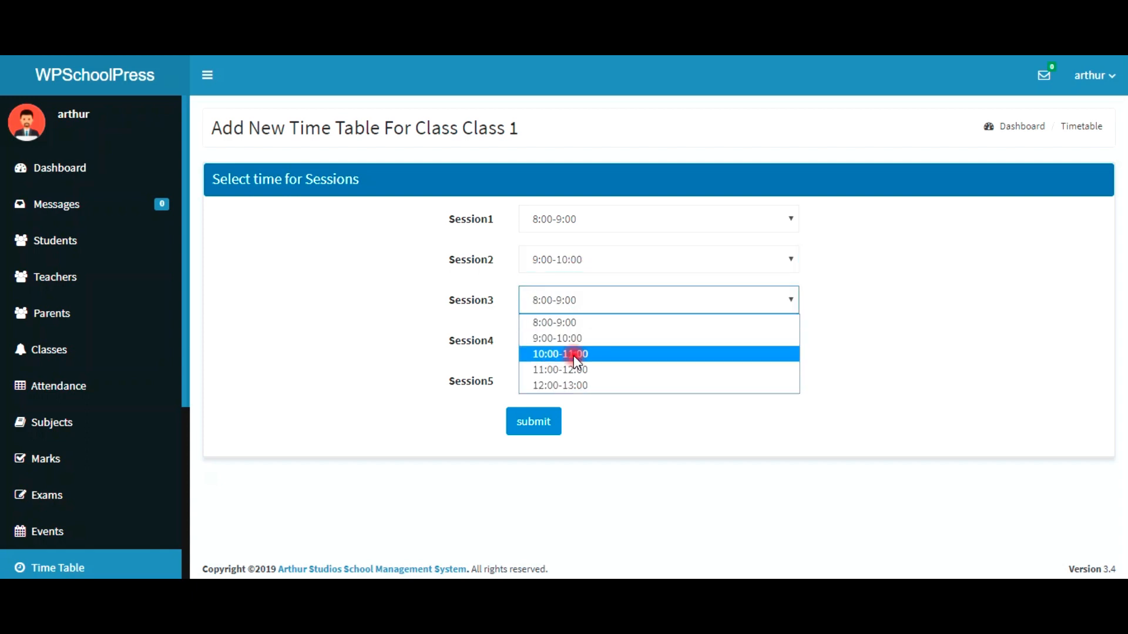
{"action": "left_click", "coordinate": [573, 355]}
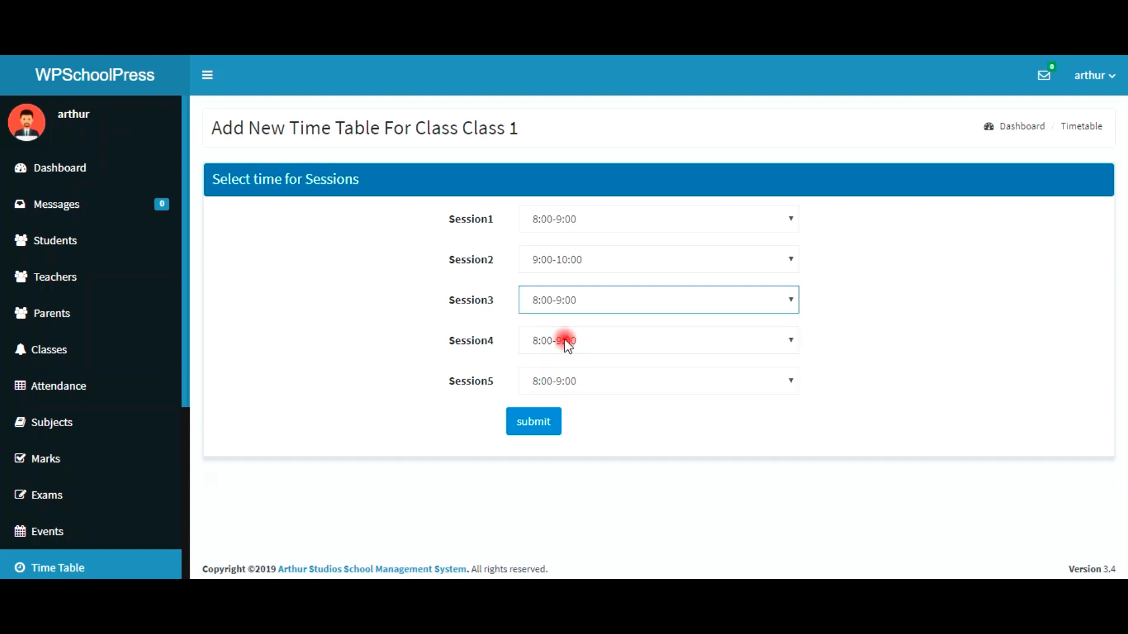
{"action": "left_click", "coordinate": [564, 342]}
{"action": "left_click", "coordinate": [564, 410]}
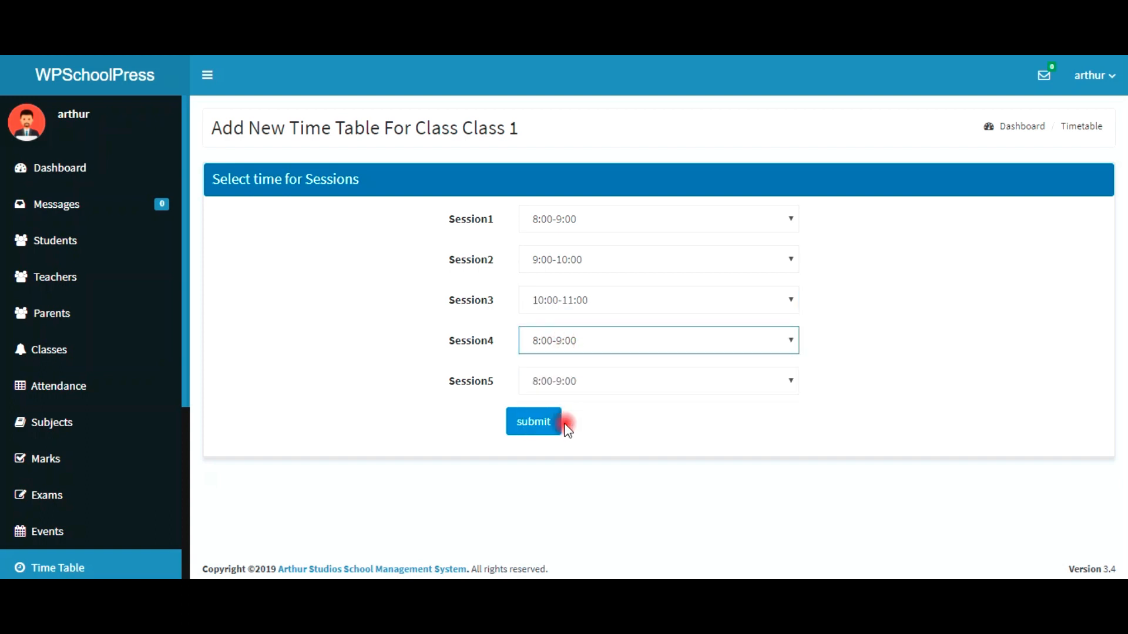
{"action": "left_click", "coordinate": [560, 389]}
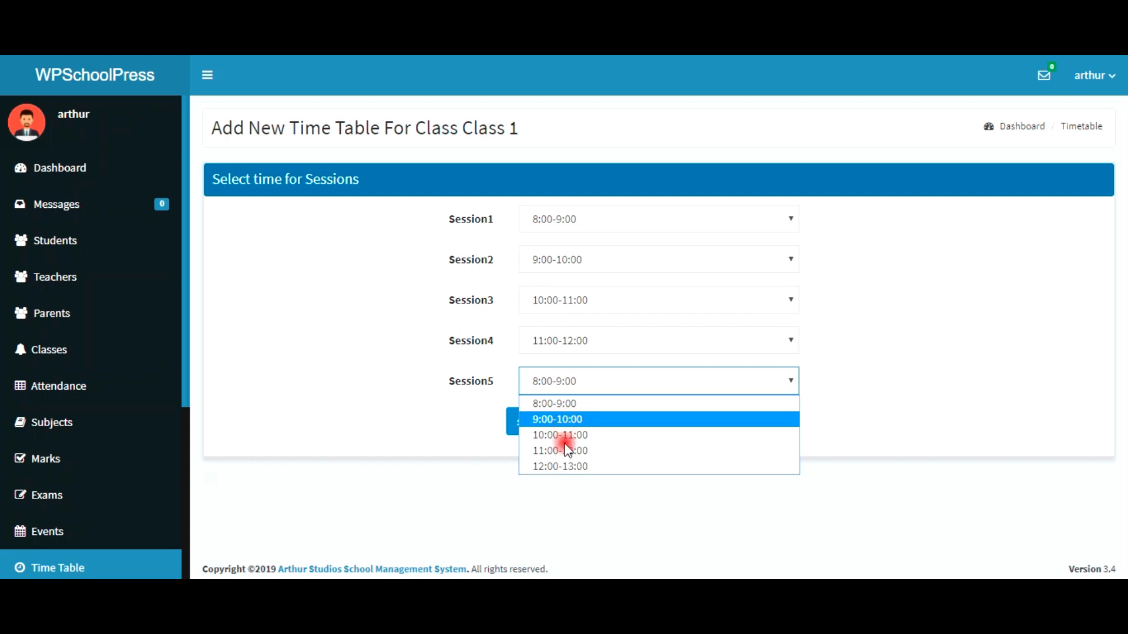
{"action": "left_click", "coordinate": [562, 469]}
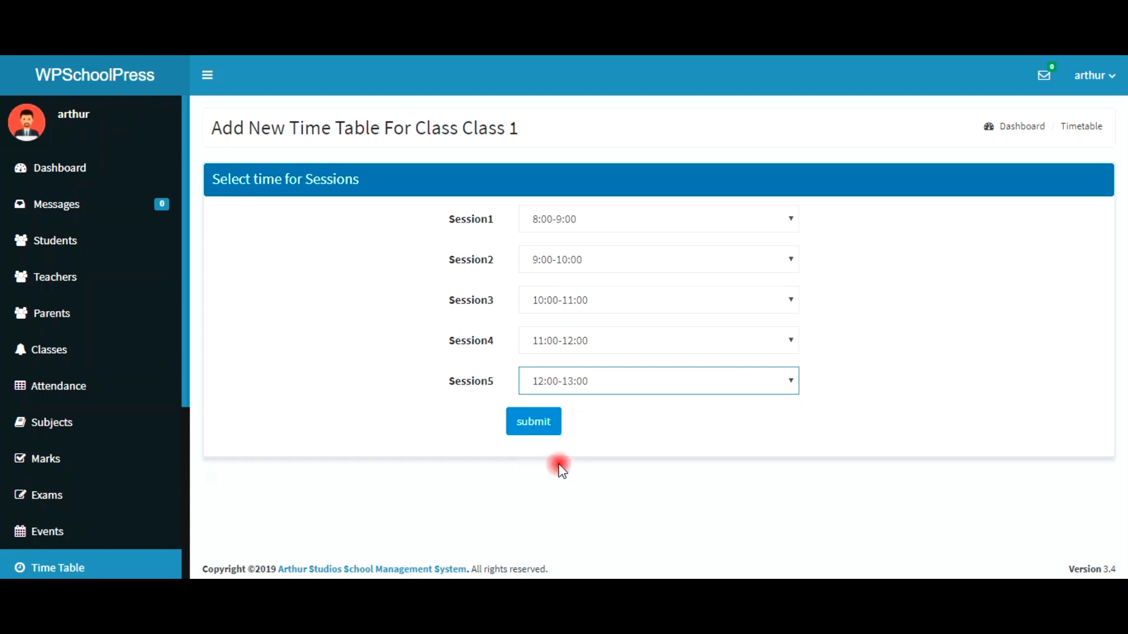
{"action": "left_click", "coordinate": [553, 428]}
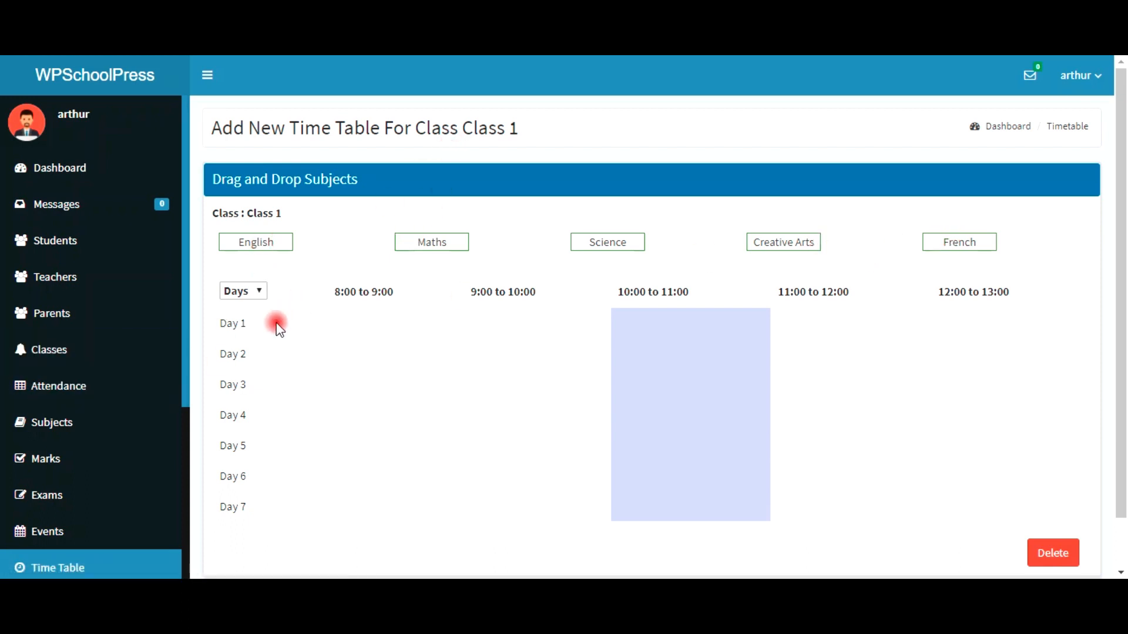
Step: Label rows by weekday and fill Monday with English, Maths, Creative Arts, French
{"action": "left_click", "coordinate": [253, 294]}
{"action": "left_click", "coordinate": [253, 325]}
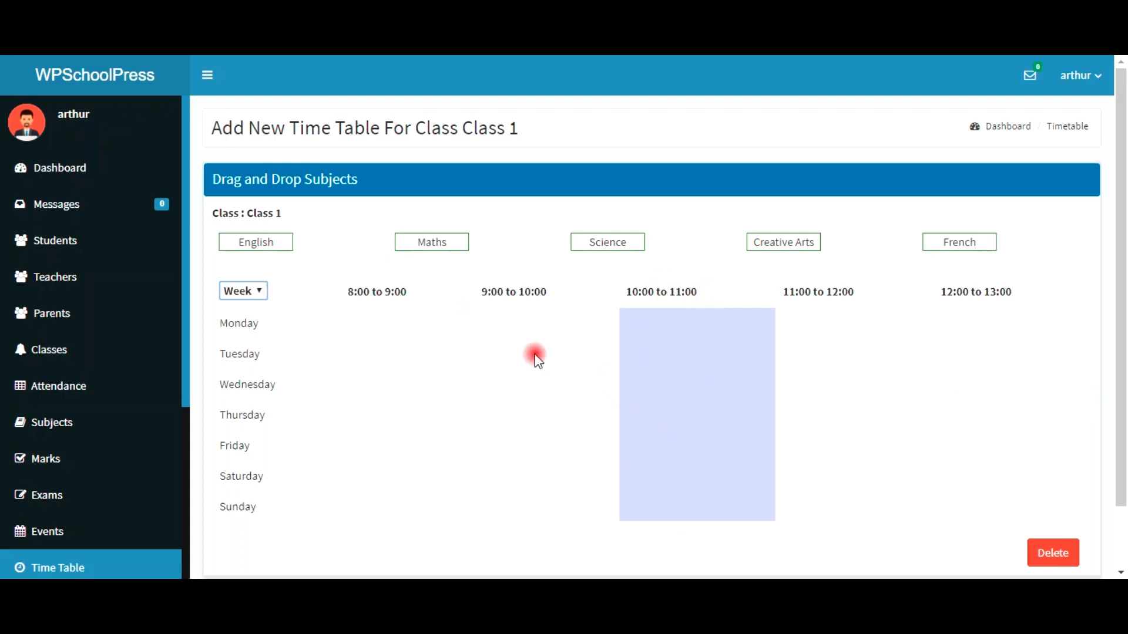
{"action": "left_click_drag", "start_coordinate": [294, 253], "coordinate": [396, 319]}
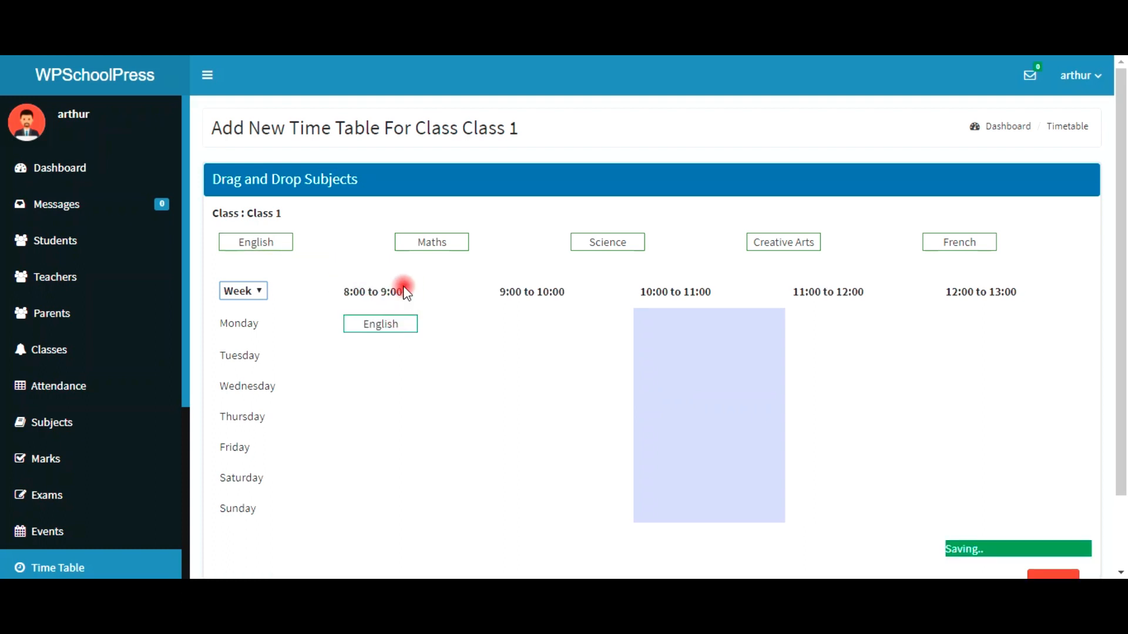
{"action": "left_click_drag", "start_coordinate": [514, 320], "coordinate": [523, 324]}
{"action": "left_click_drag", "start_coordinate": [783, 240], "coordinate": [873, 330]}
{"action": "left_click_drag", "start_coordinate": [940, 243], "coordinate": [996, 320]}
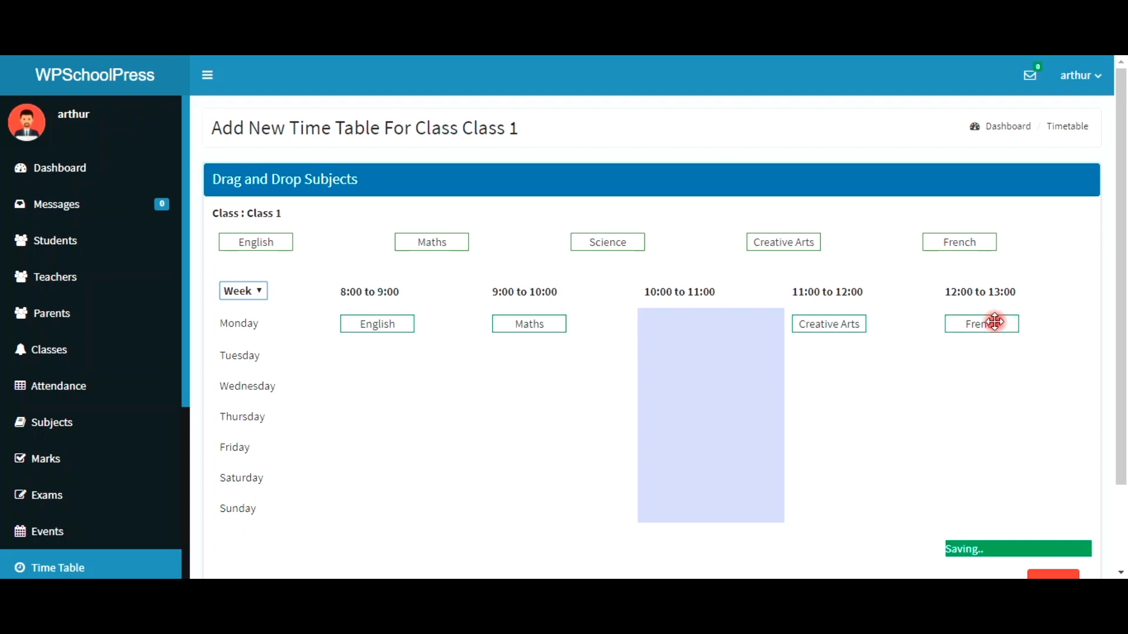
Step: Fill Tuesday (Science, English, Maths) and Wednesday (Science, English, English, Science)
{"action": "left_click_drag", "start_coordinate": [594, 241], "coordinate": [382, 356]}
{"action": "left_click_drag", "start_coordinate": [259, 246], "coordinate": [532, 351]}
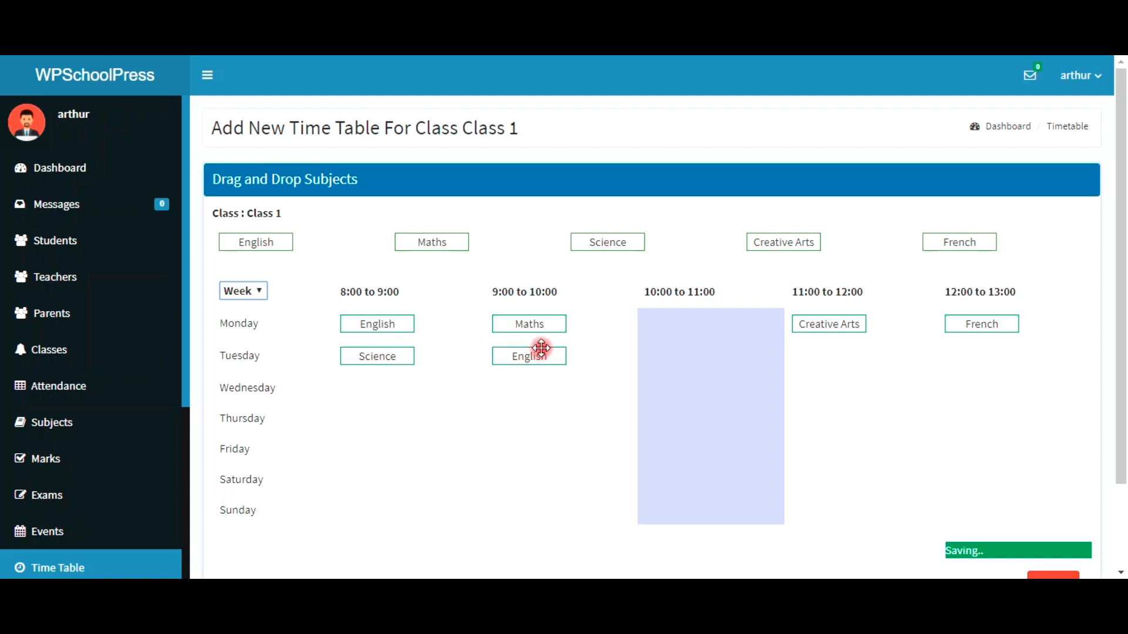
{"action": "left_click_drag", "start_coordinate": [431, 242], "coordinate": [823, 356]}
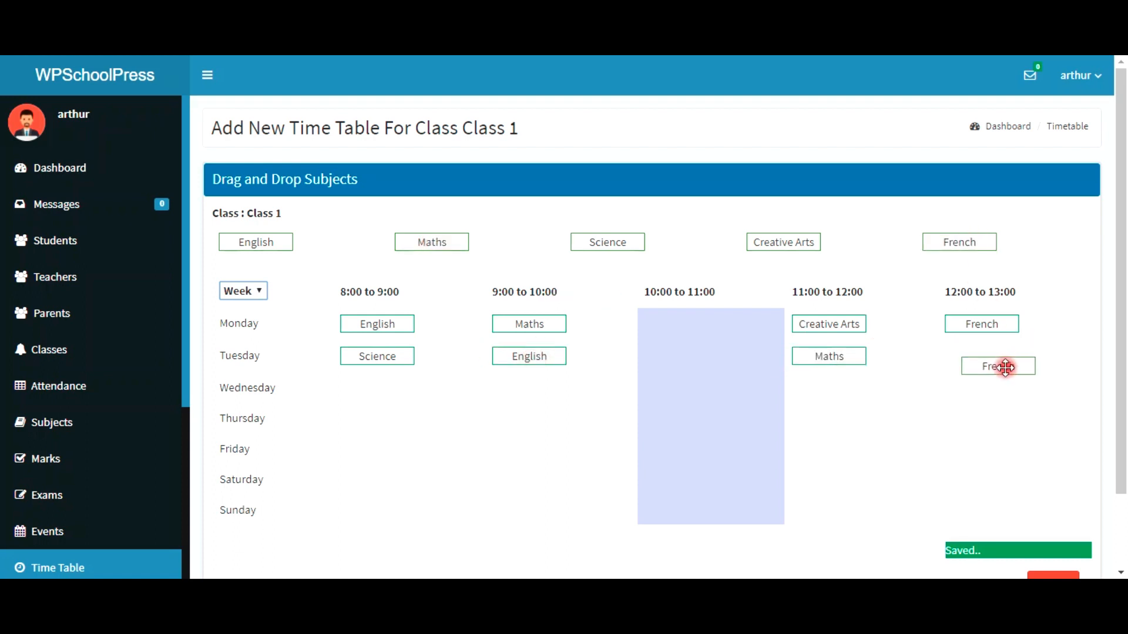
{"action": "left_click_drag", "start_coordinate": [595, 248], "coordinate": [399, 396]}
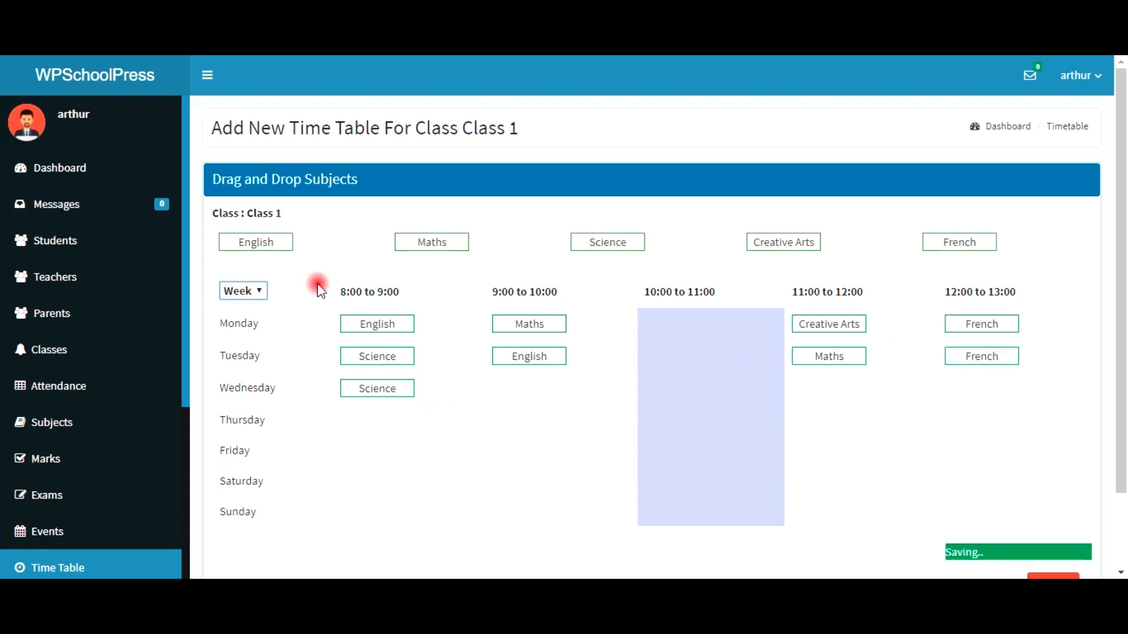
{"action": "left_click_drag", "start_coordinate": [272, 241], "coordinate": [523, 398]}
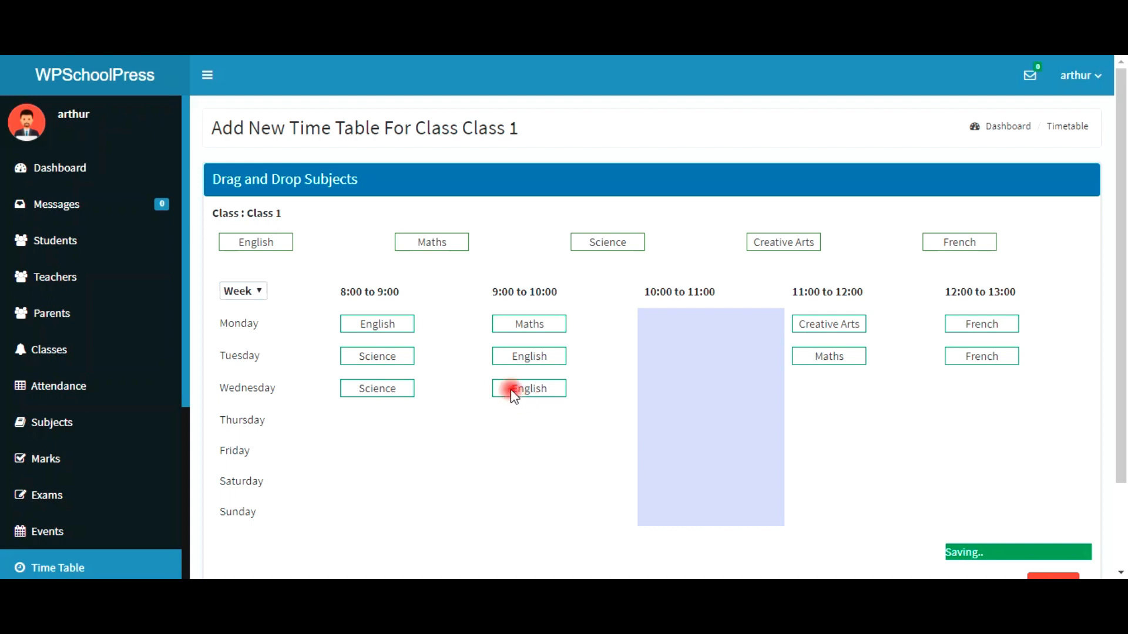
{"action": "left_click_drag", "start_coordinate": [236, 242], "coordinate": [841, 390]}
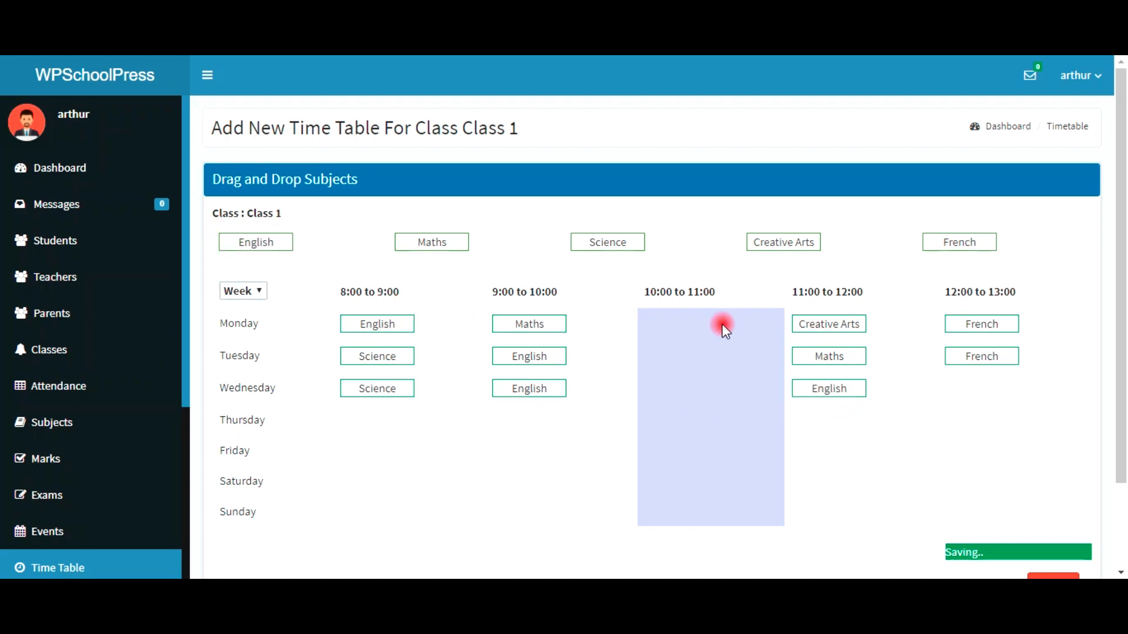
{"action": "mouse_move", "coordinate": [970, 386]}
{"action": "left_mouse_down"}
{"action": "mouse_move", "coordinate": [959, 388]}
{"action": "mouse_move", "coordinate": [969, 388]}
{"action": "left_mouse_up"}
Step: Fill Thursday (French, Maths, English, Creative Arts) and Friday (Science, Maths, English, Creative Arts), then view the timetable
{"action": "left_click_drag", "start_coordinate": [951, 241], "coordinate": [368, 423]}
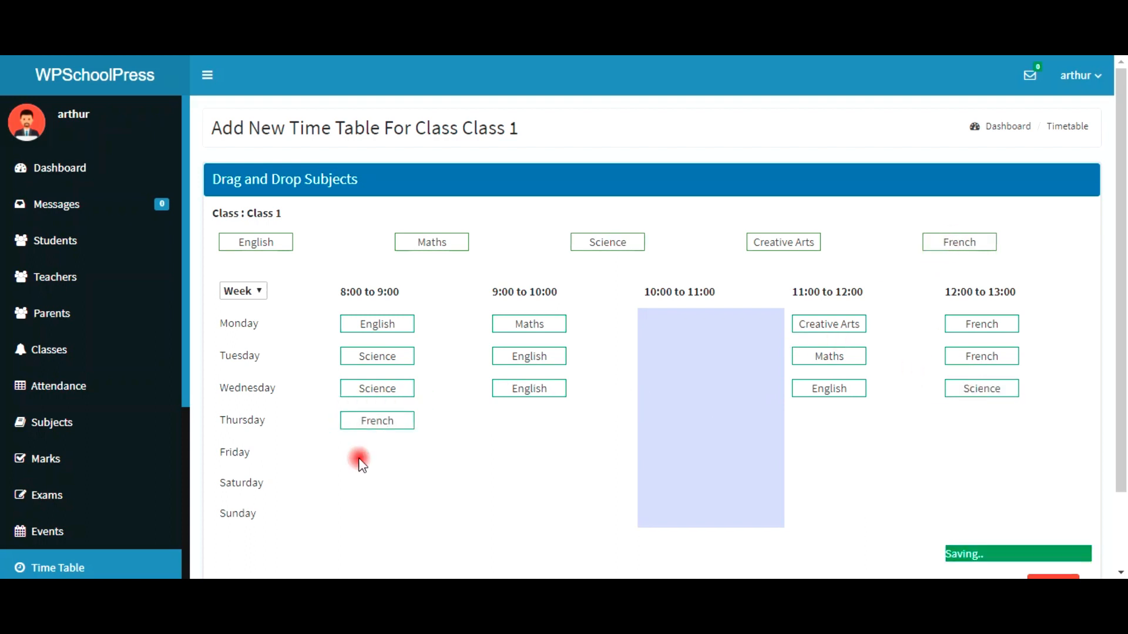
{"action": "left_click_drag", "start_coordinate": [424, 247], "coordinate": [527, 423]}
{"action": "left_click_drag", "start_coordinate": [282, 244], "coordinate": [818, 421]}
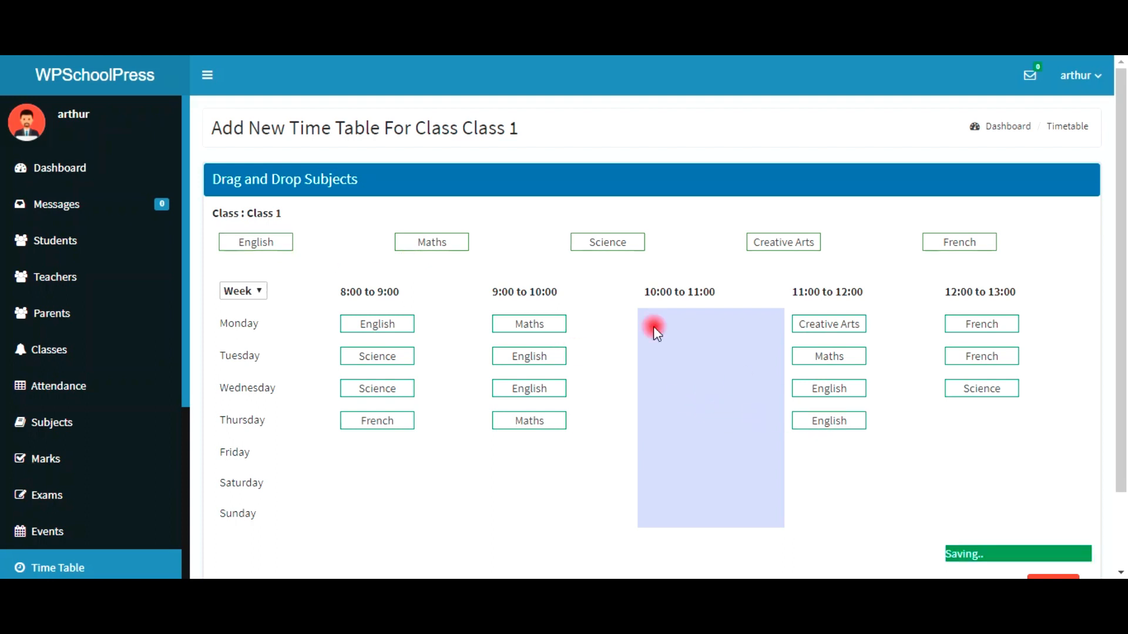
{"action": "left_click_drag", "start_coordinate": [783, 242], "coordinate": [955, 433]}
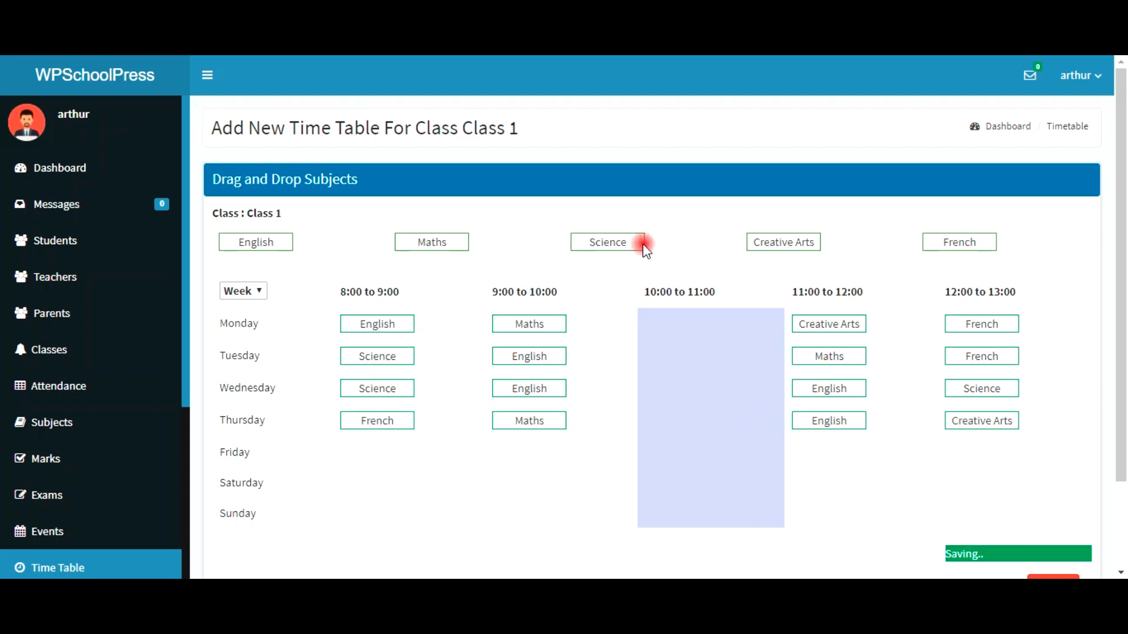
{"action": "left_click_drag", "start_coordinate": [608, 244], "coordinate": [391, 457]}
{"action": "left_click_drag", "start_coordinate": [430, 241], "coordinate": [515, 452]}
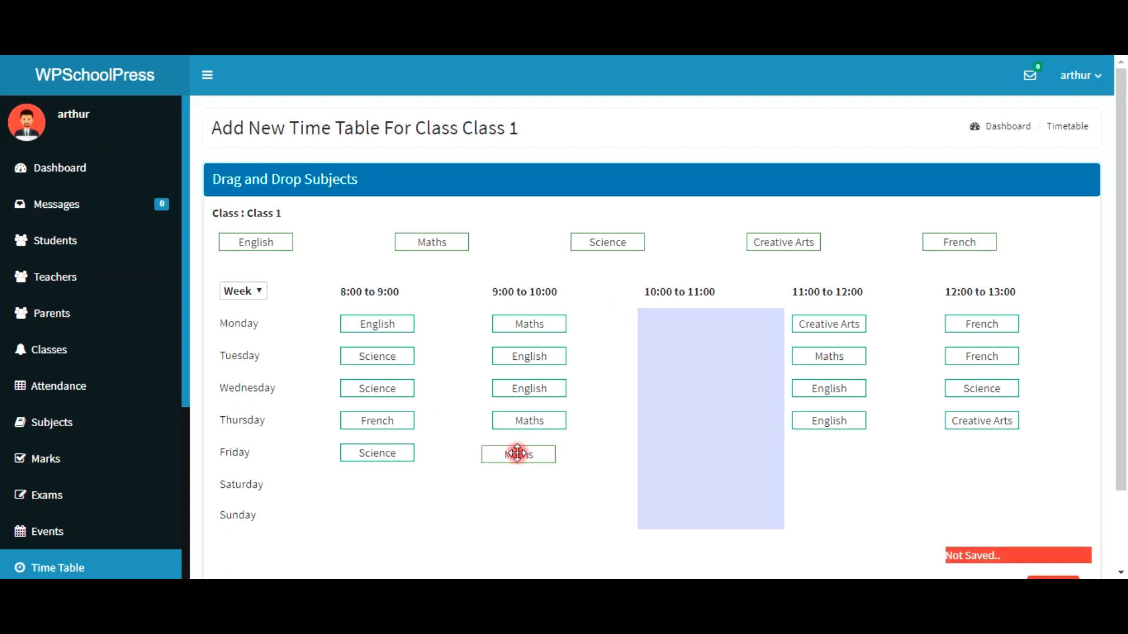
{"action": "left_click_drag", "start_coordinate": [251, 240], "coordinate": [821, 456]}
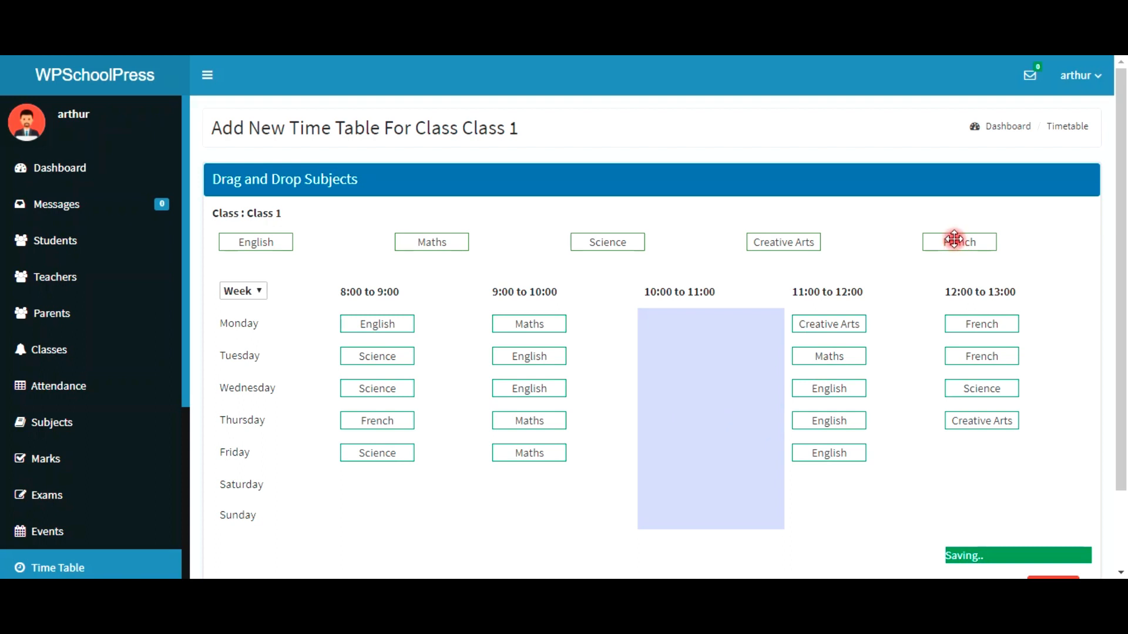
{"action": "left_click_drag", "start_coordinate": [778, 241], "coordinate": [984, 445]}
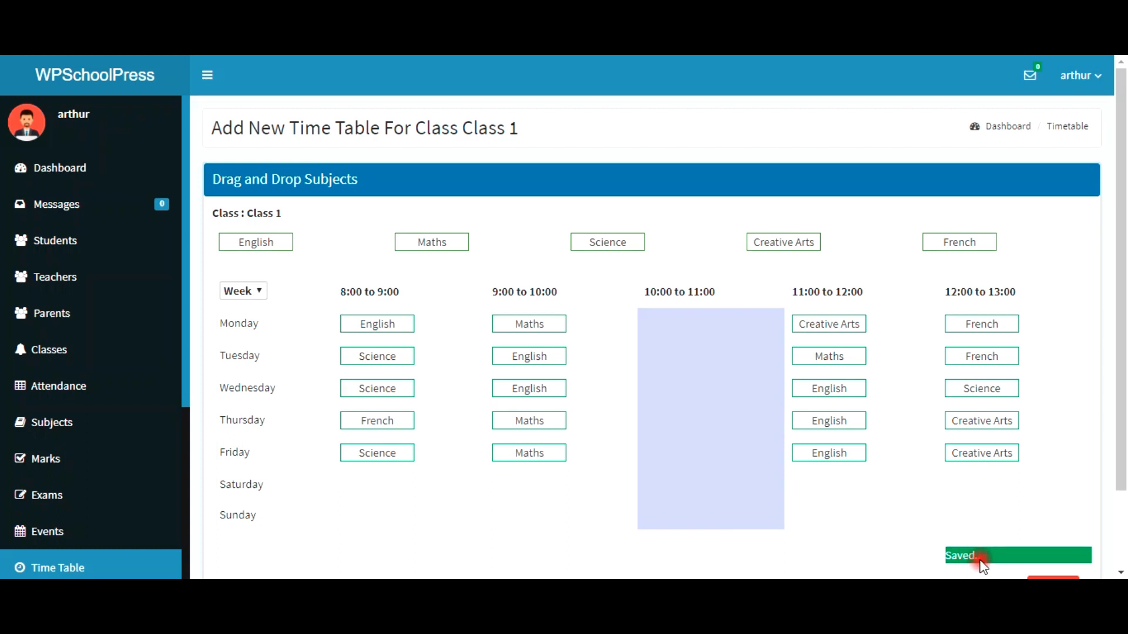
{"action": "scroll", "coordinate": [371, 441], "scroll_direction": "down", "scroll_amount": 3}
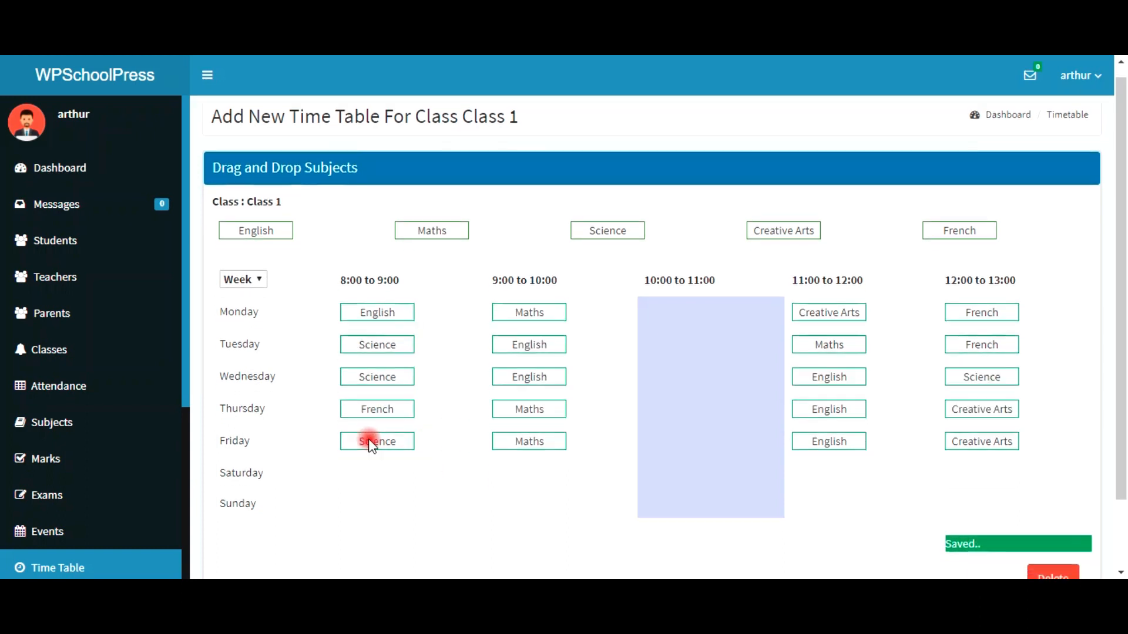
{"action": "left_click", "coordinate": [59, 567]}
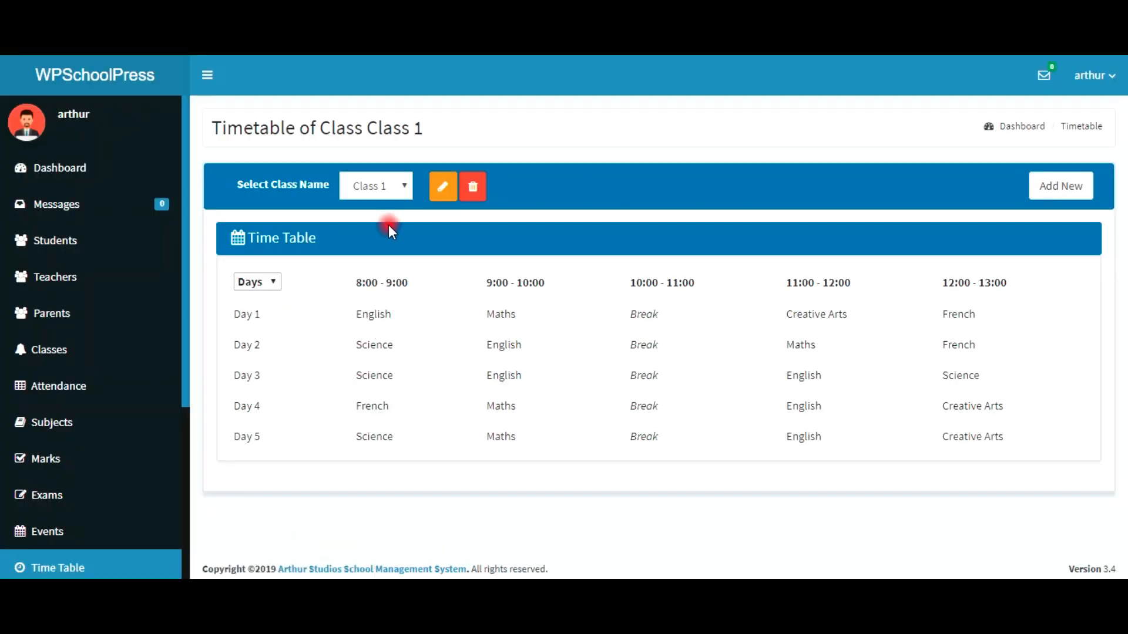
Step: Label Class 1's timetable rows by weekday name, then switch to Class 2's empty timetable
{"action": "left_click", "coordinate": [375, 189]}
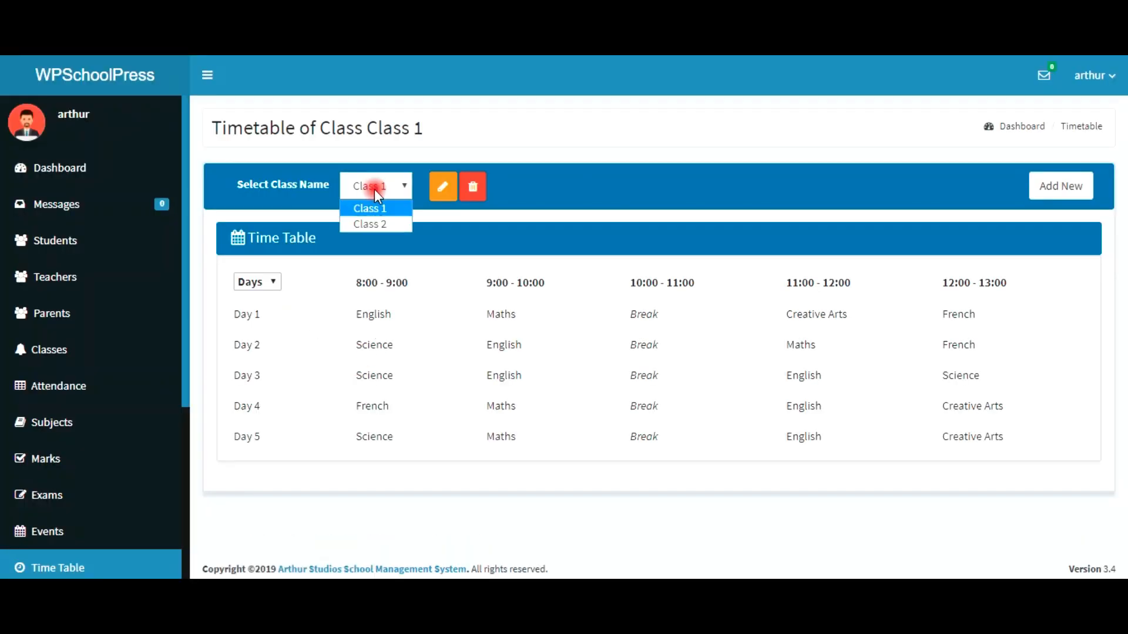
{"action": "left_click", "coordinate": [376, 188]}
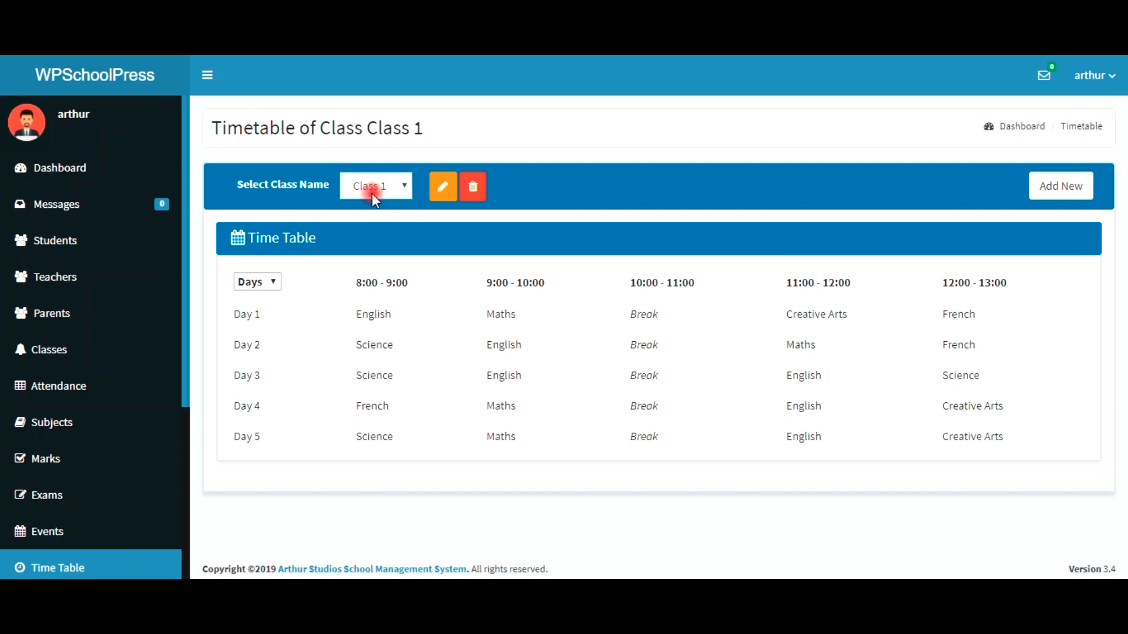
{"action": "left_click", "coordinate": [264, 283]}
{"action": "left_click", "coordinate": [266, 317]}
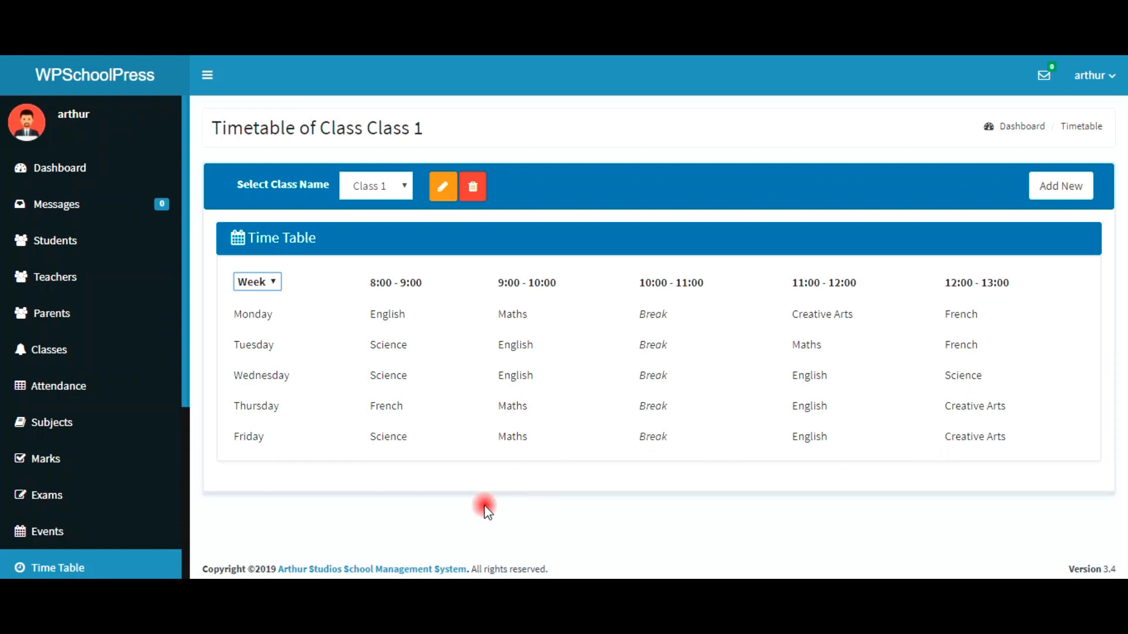
{"action": "left_click", "coordinate": [380, 205]}
{"action": "left_click", "coordinate": [376, 224]}
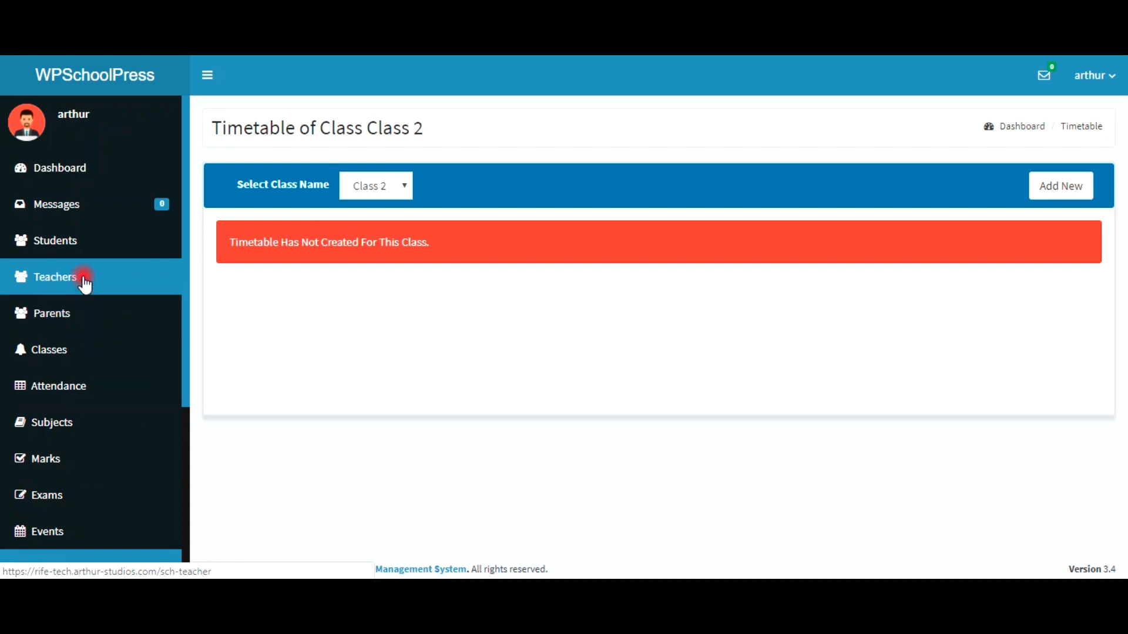
Step: Look over the student list, then open the Attendance page with its Class 1 and Class 2 report
{"action": "left_click", "coordinate": [81, 237]}
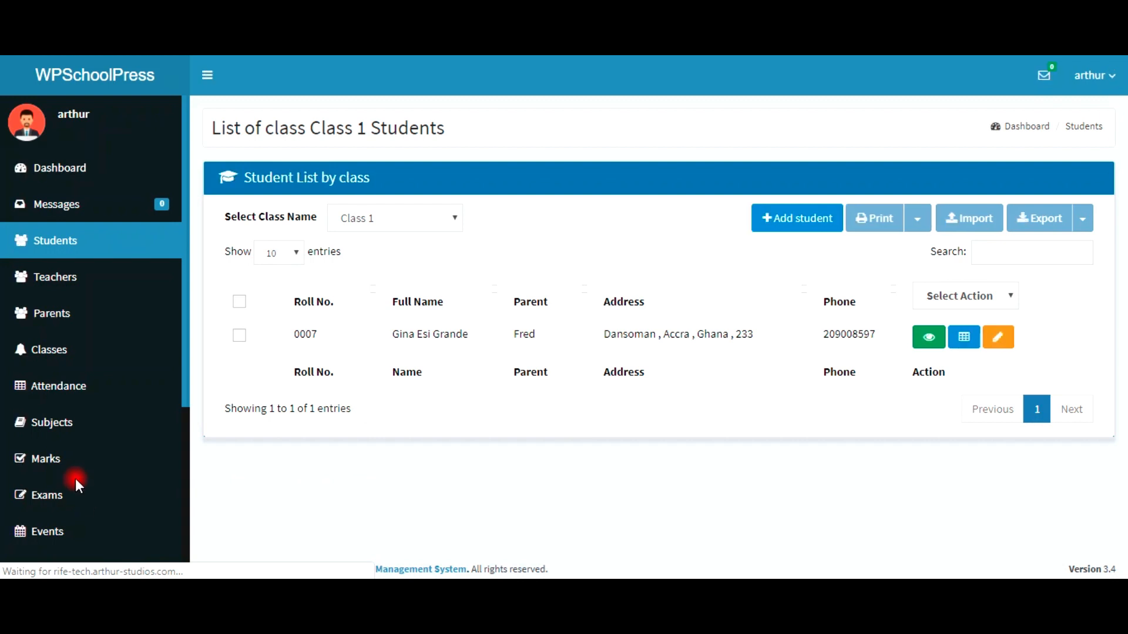
{"action": "scroll", "coordinate": [76, 535], "scroll_direction": "down", "scroll_amount": 3}
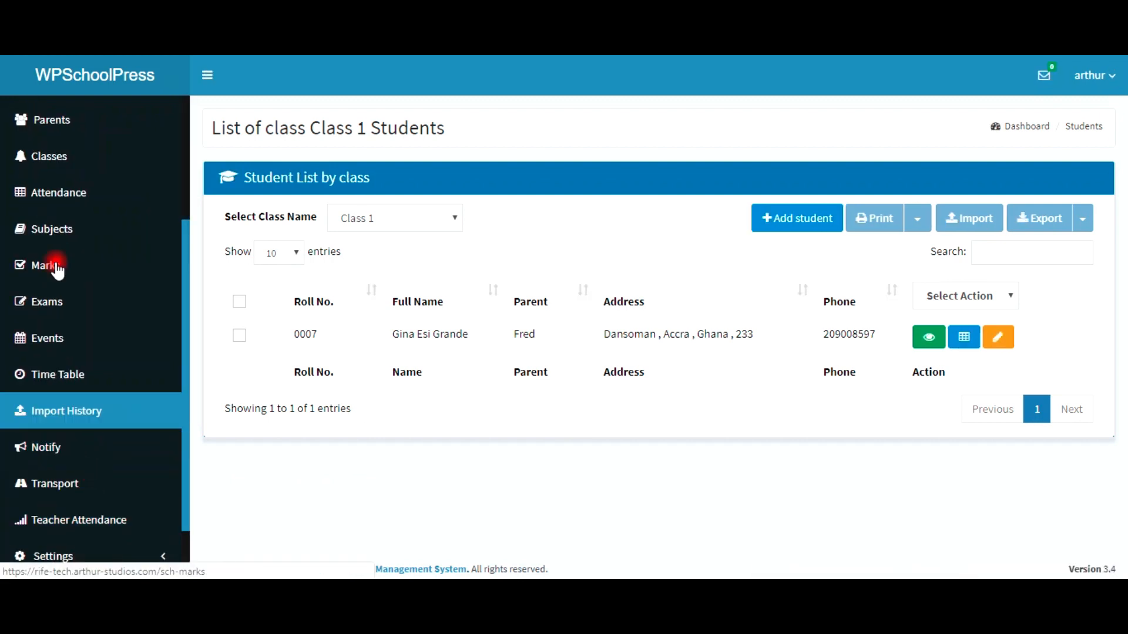
{"action": "left_click", "coordinate": [75, 206]}
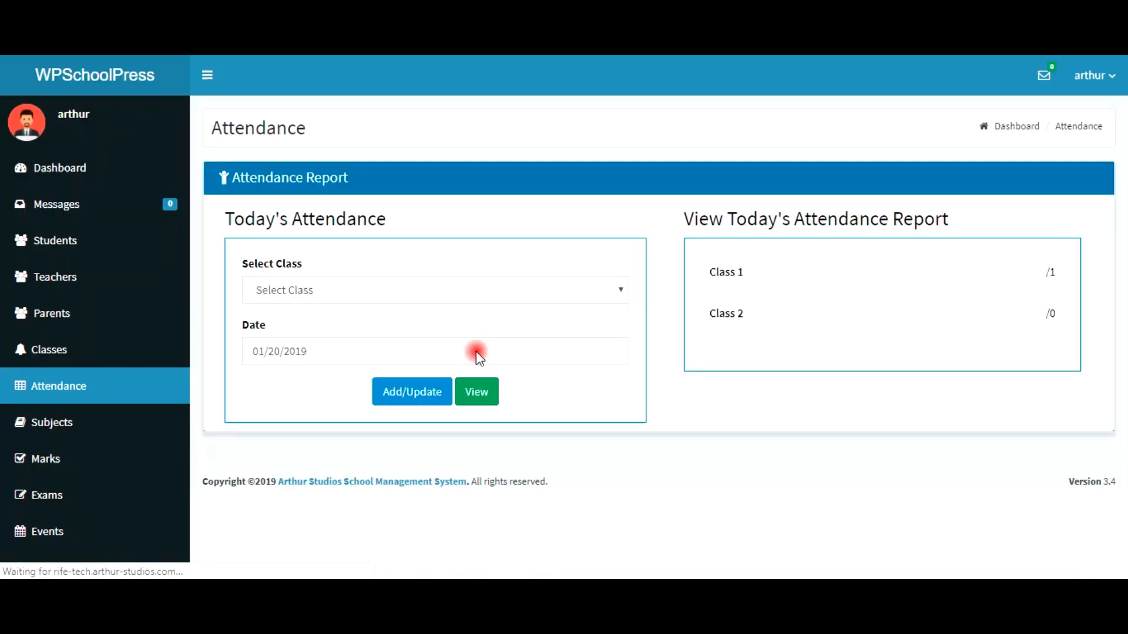
Step: Open the Class 1 attendance entry for 01/20/2019
{"action": "left_click", "coordinate": [338, 288]}
{"action": "left_click", "coordinate": [326, 330]}
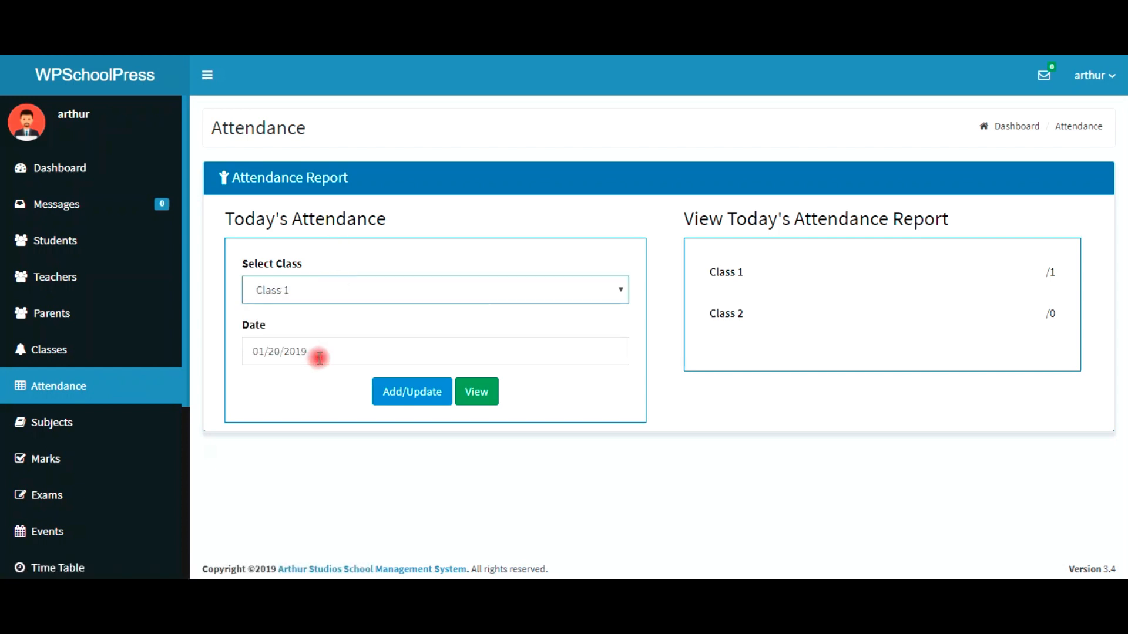
{"action": "left_click", "coordinate": [319, 357]}
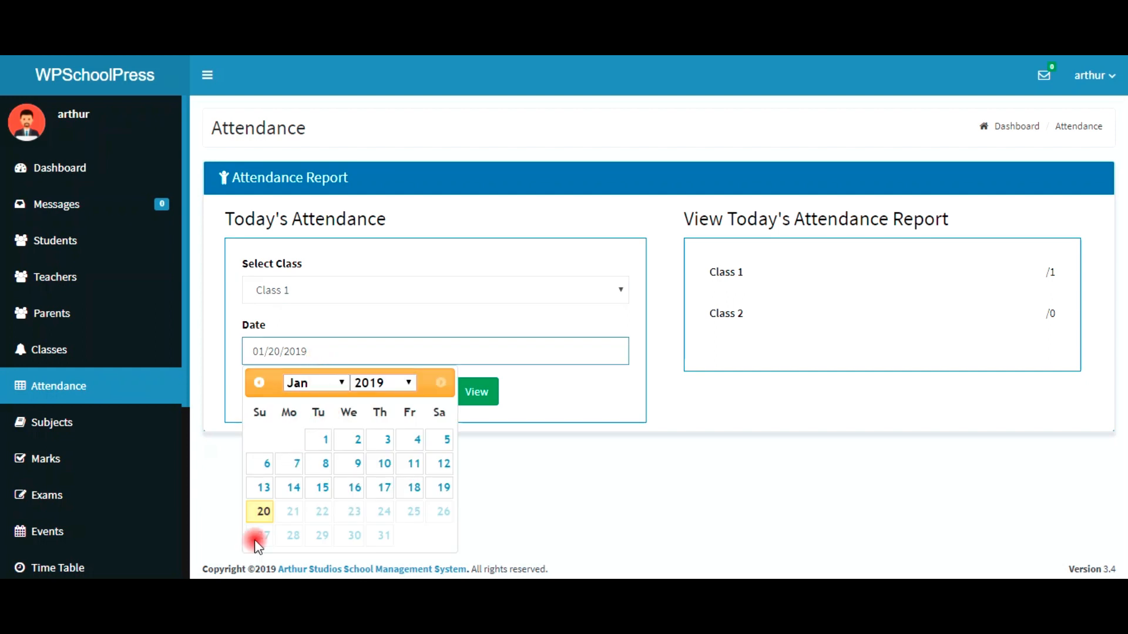
{"action": "left_click", "coordinate": [263, 516]}
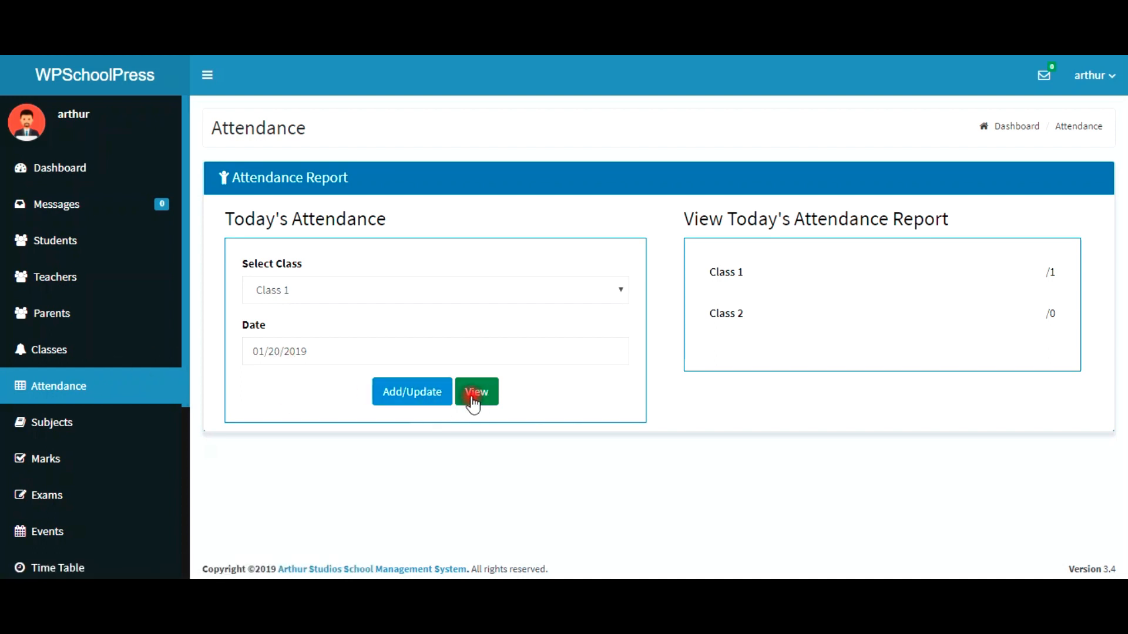
{"action": "left_click", "coordinate": [433, 399]}
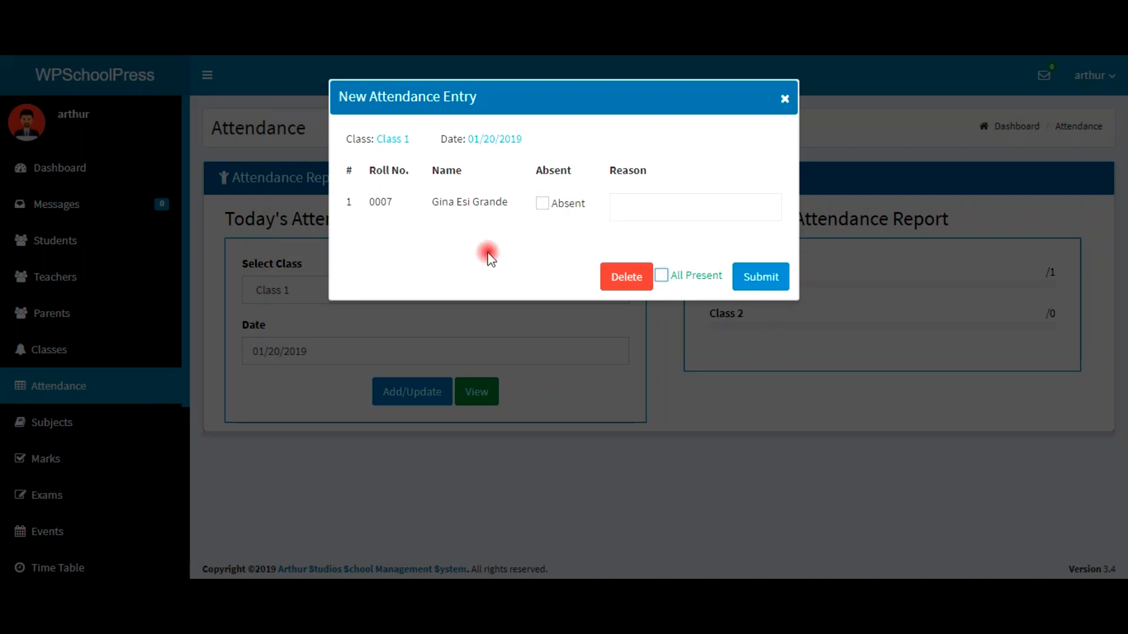
Step: Mark the student absent with the reason 'Sick' and submit the attendance
{"action": "left_click", "coordinate": [542, 204]}
{"action": "left_click", "coordinate": [624, 220]}
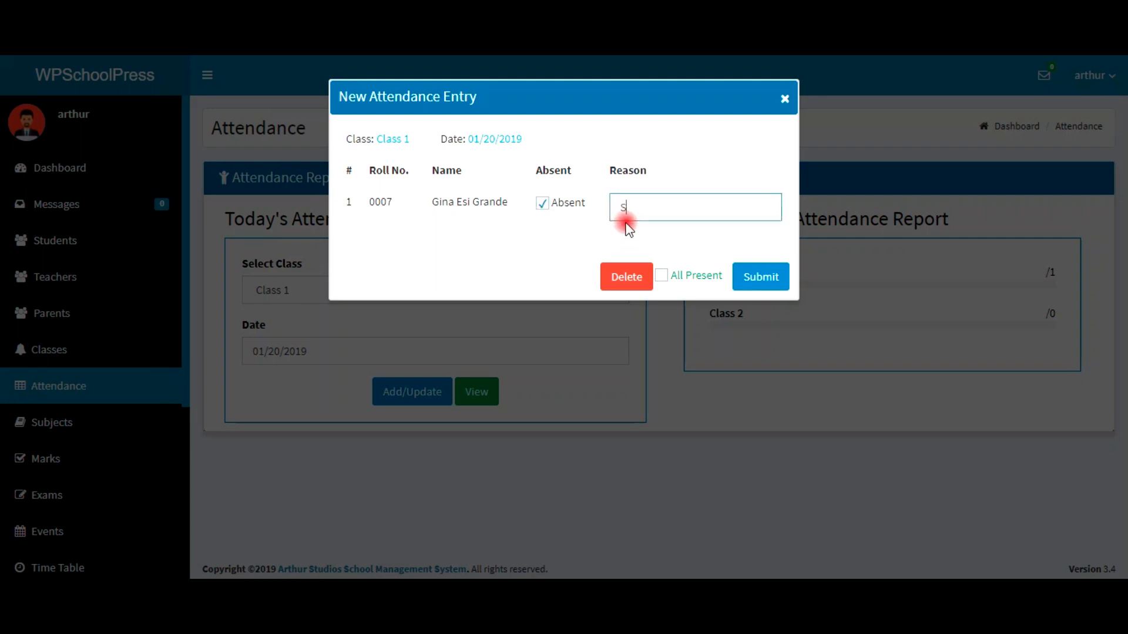
{"action": "type", "text": "Sick"}
{"action": "left_click", "coordinate": [753, 283]}
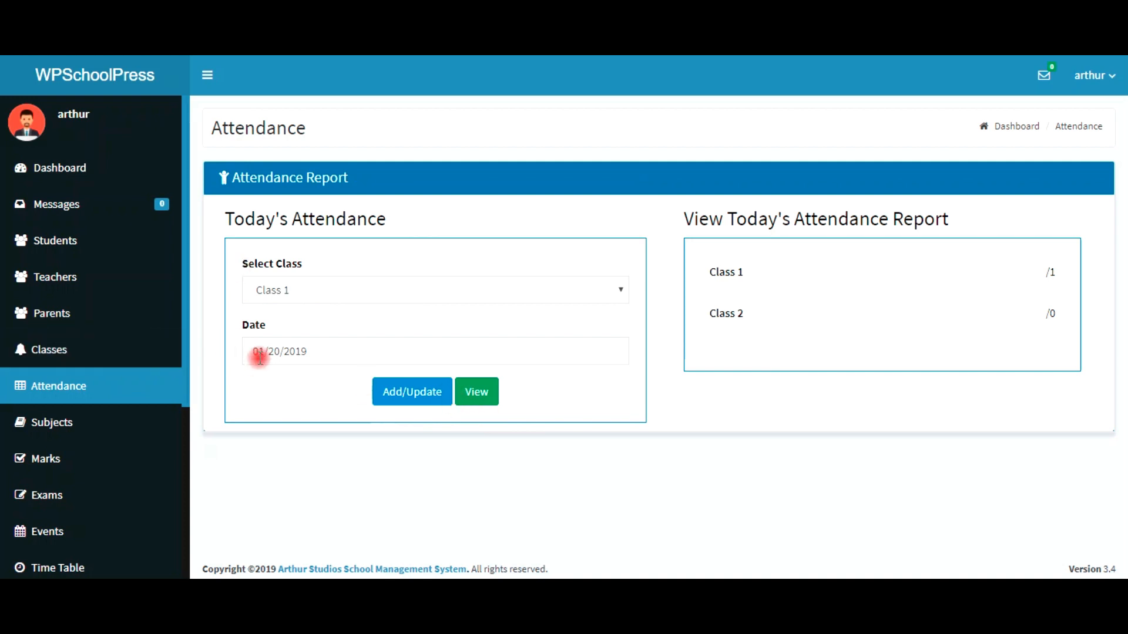
Step: View the Class 1 attendance overview, then go to the empty Messages inbox
{"action": "left_click", "coordinate": [487, 400]}
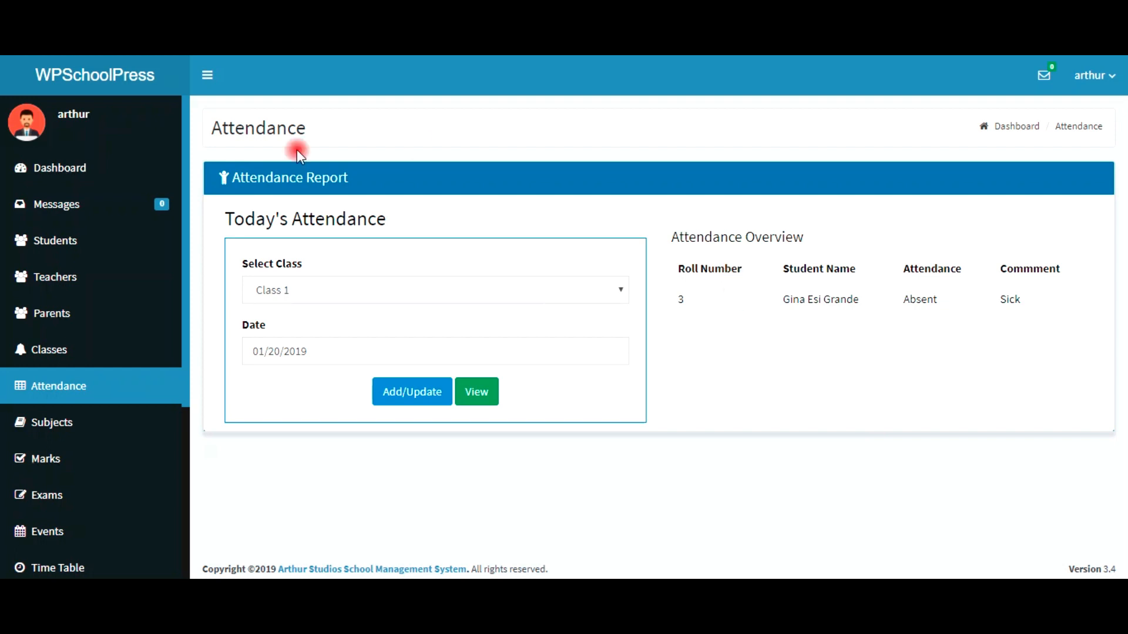
{"action": "left_click", "coordinate": [87, 217]}
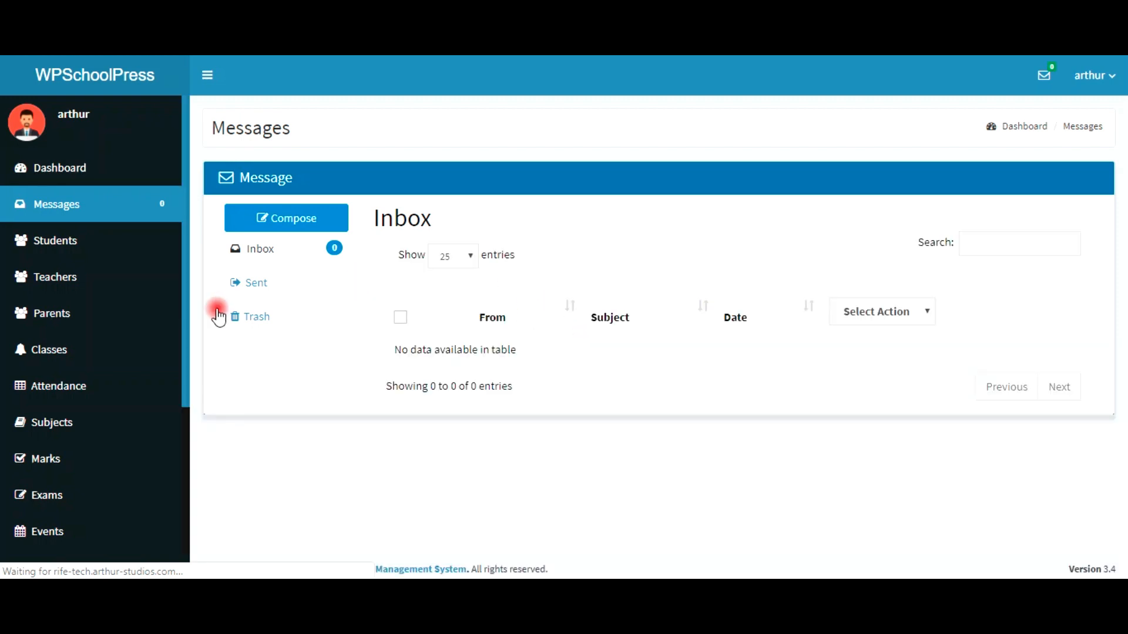
Step: Start composing a new message, then return to the Dashboard
{"action": "left_click", "coordinate": [305, 222]}
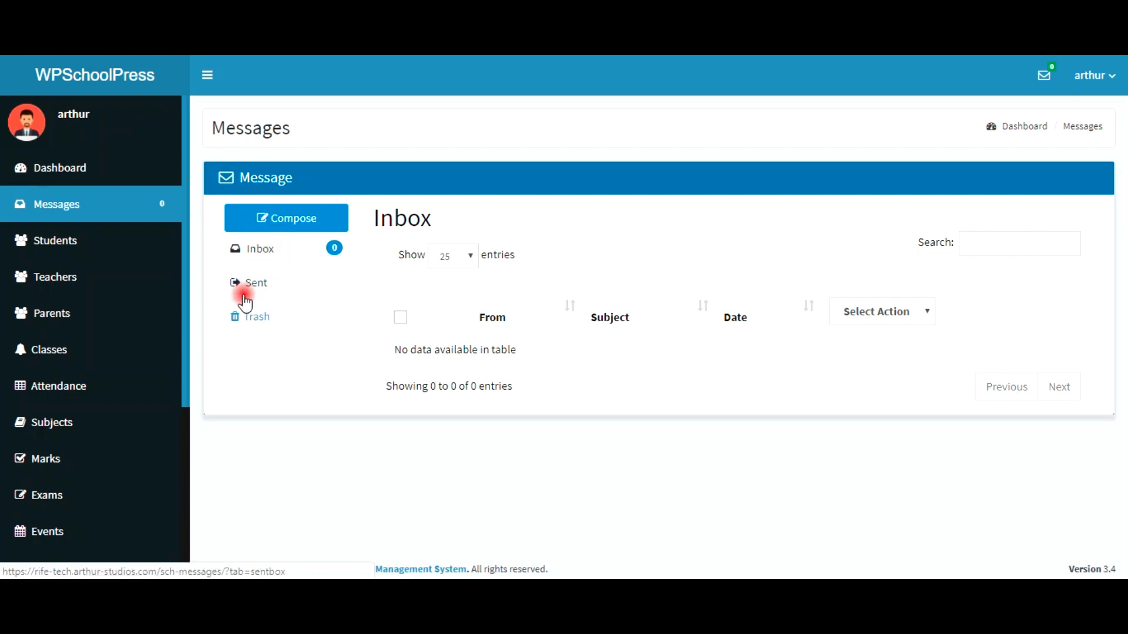
{"action": "left_click", "coordinate": [311, 230]}
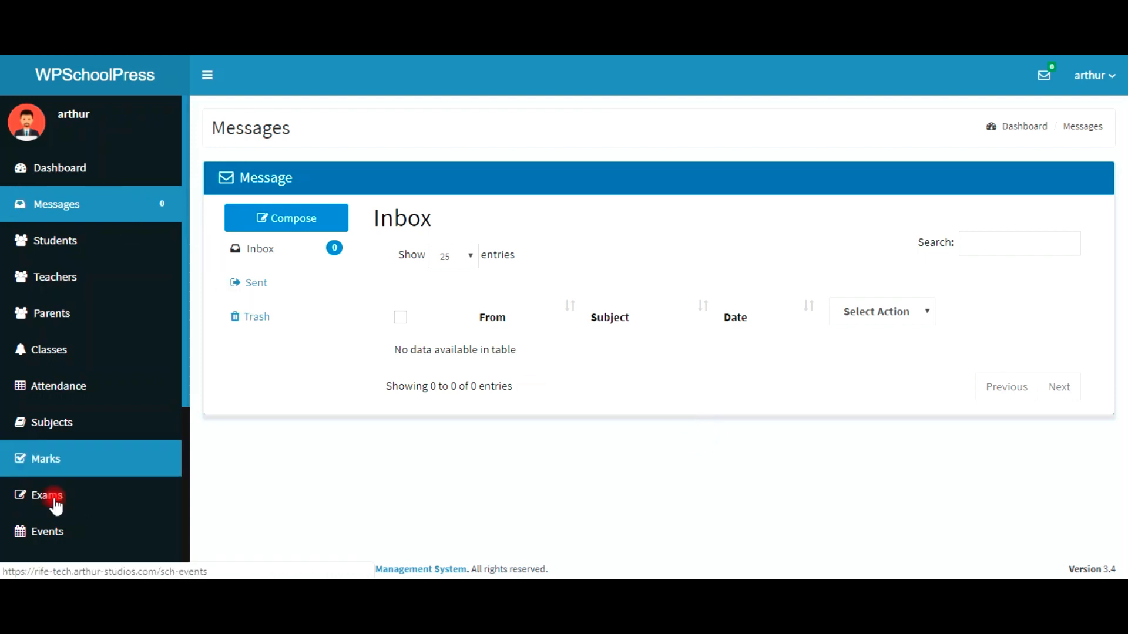
{"action": "left_click", "coordinate": [64, 172]}
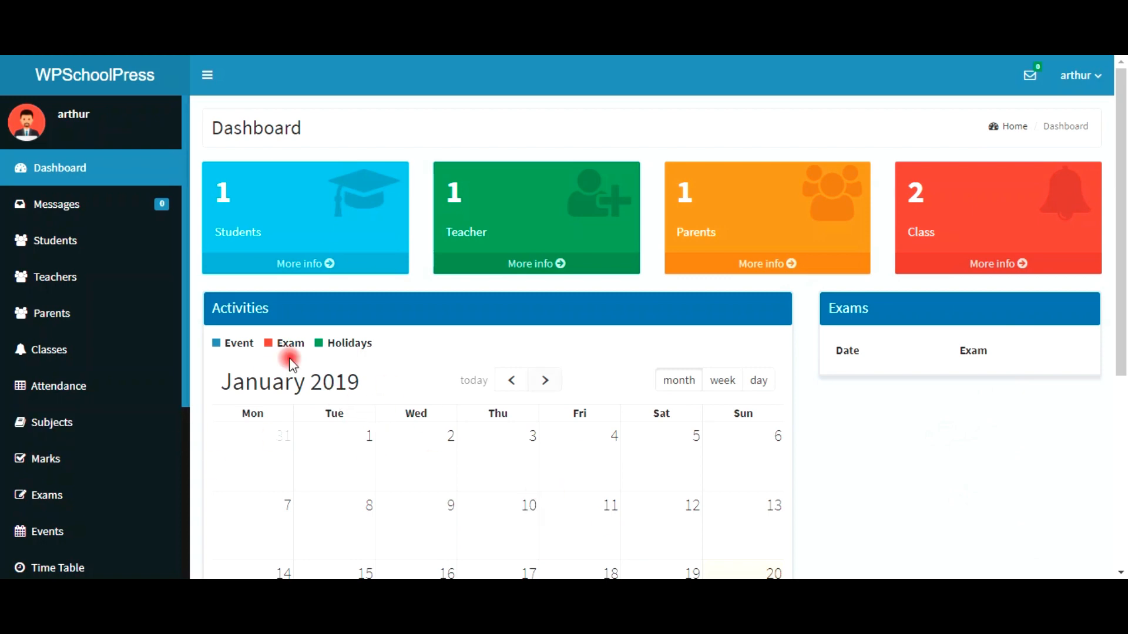
Step: Scroll the Dashboard and go to the January 2019 Events calendar
{"action": "scroll", "coordinate": [446, 424], "scroll_direction": "down", "scroll_amount": 2}
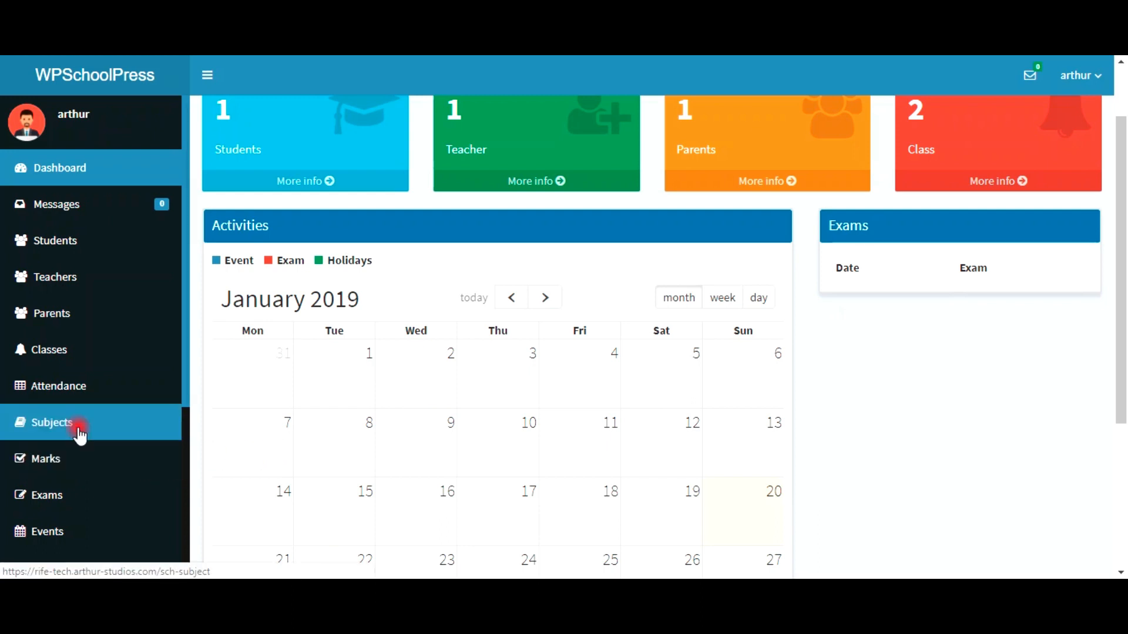
{"action": "left_click", "coordinate": [58, 543]}
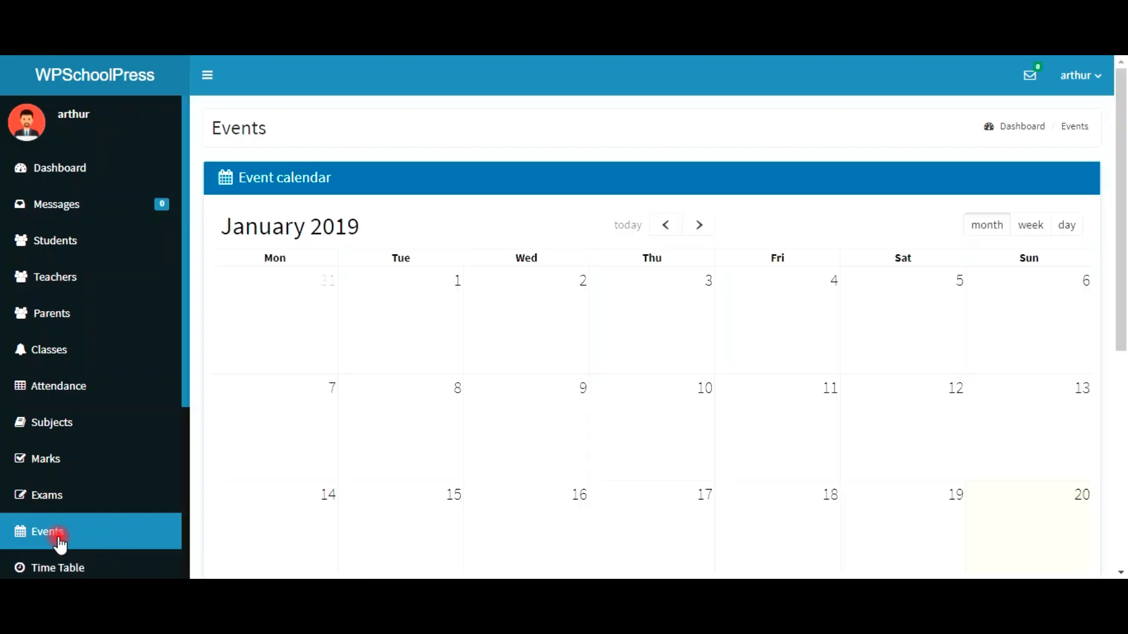
Step: Start a new event on January 30, 2019 from the calendar
{"action": "scroll", "coordinate": [452, 473], "scroll_direction": "down", "scroll_amount": 1}
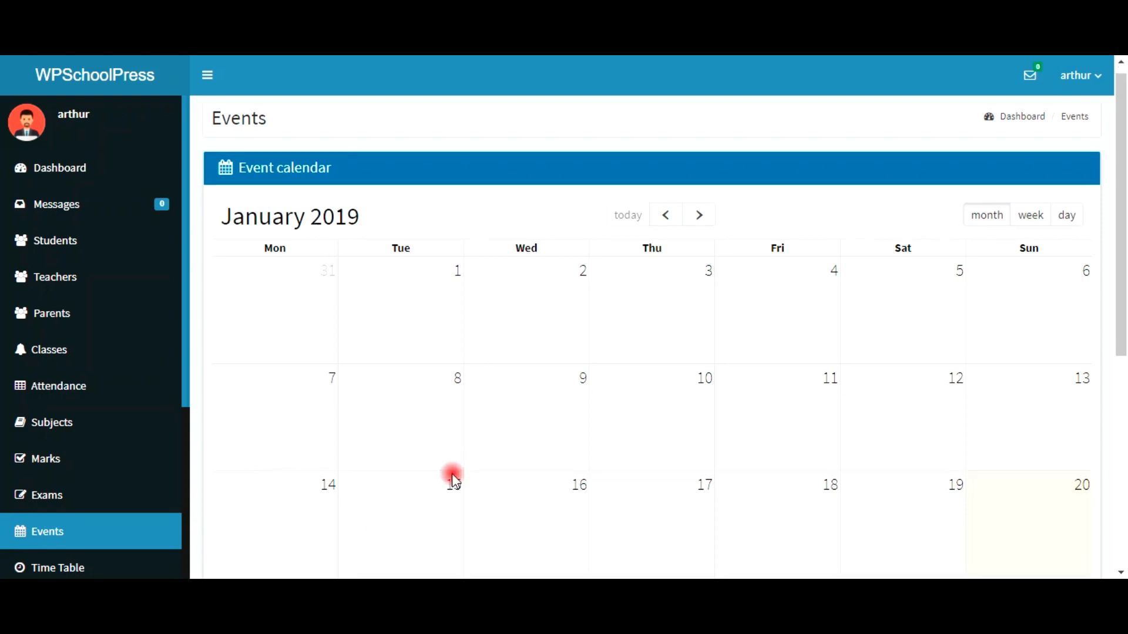
{"action": "scroll", "coordinate": [452, 473], "scroll_direction": "down", "scroll_amount": 1}
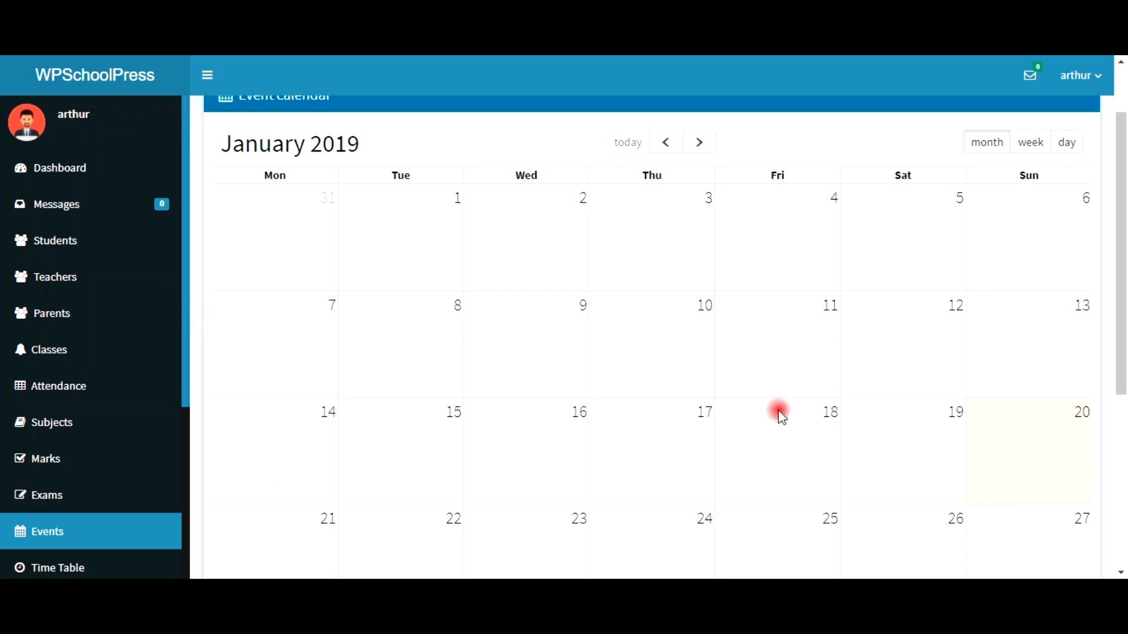
{"action": "scroll", "coordinate": [782, 417], "scroll_direction": "down", "scroll_amount": 3}
{"action": "left_click", "coordinate": [556, 470]}
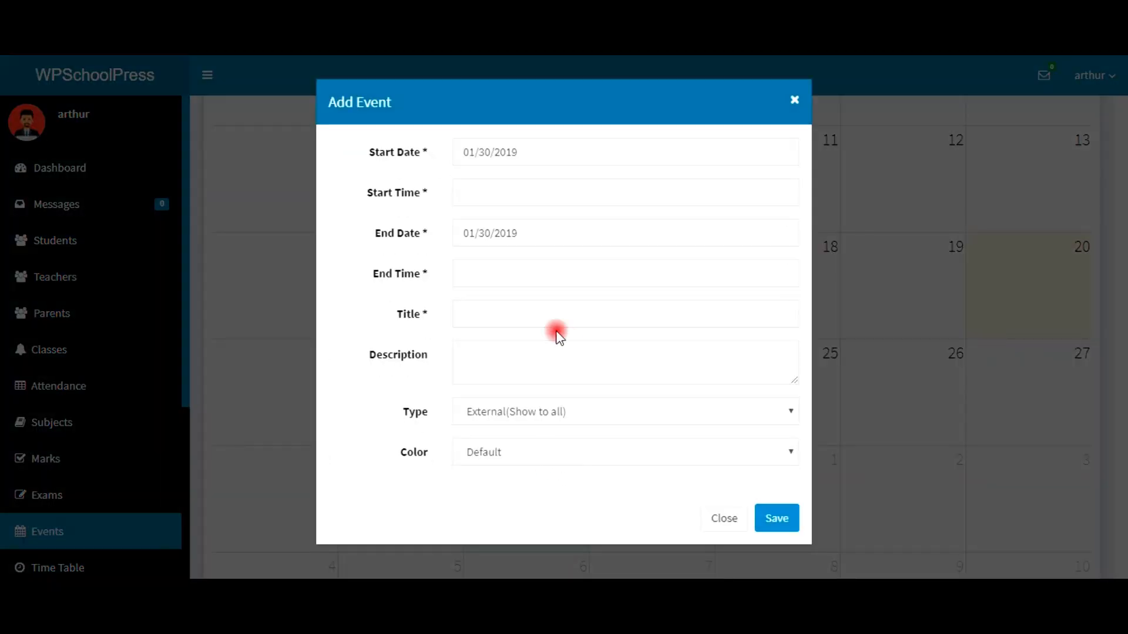
Step: Give the event start time 12:00, end time 6:00 and title 'Special sch Holiday'
{"action": "left_click", "coordinate": [492, 198]}
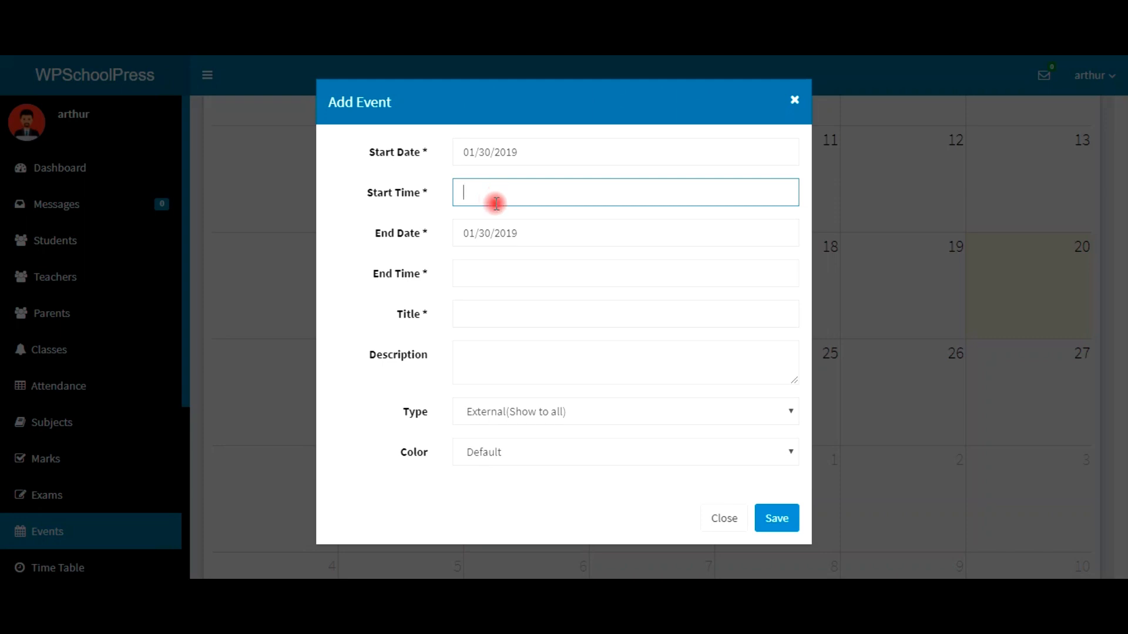
{"action": "type", "text": "12:00"}
{"action": "left_click", "coordinate": [476, 272]}
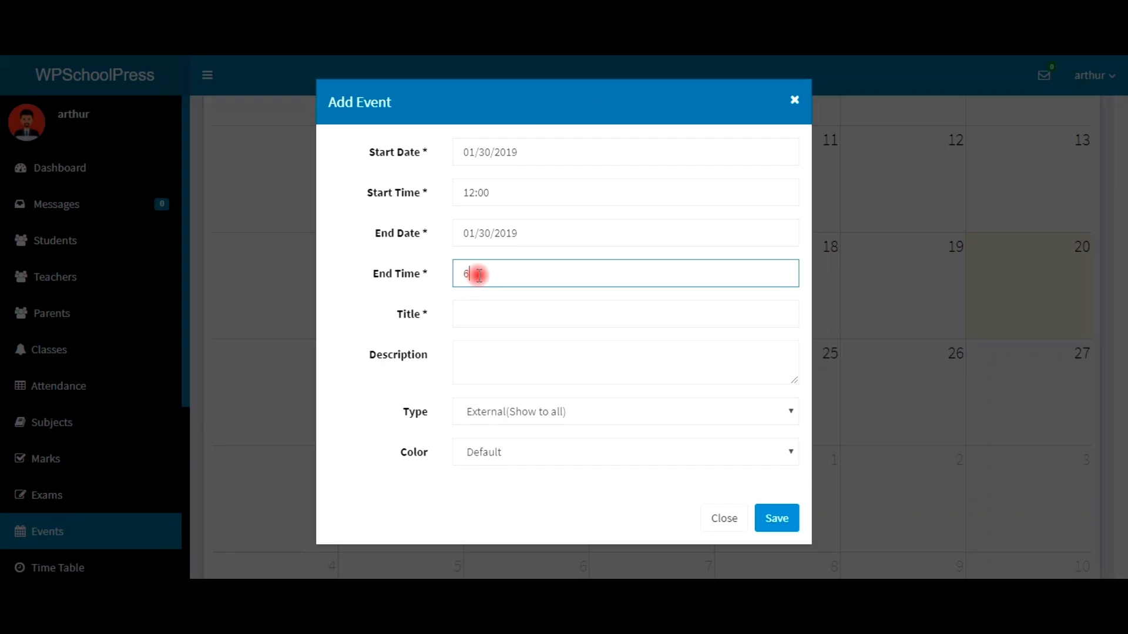
{"action": "type", "text": "6:00"}
{"action": "left_click", "coordinate": [596, 317]}
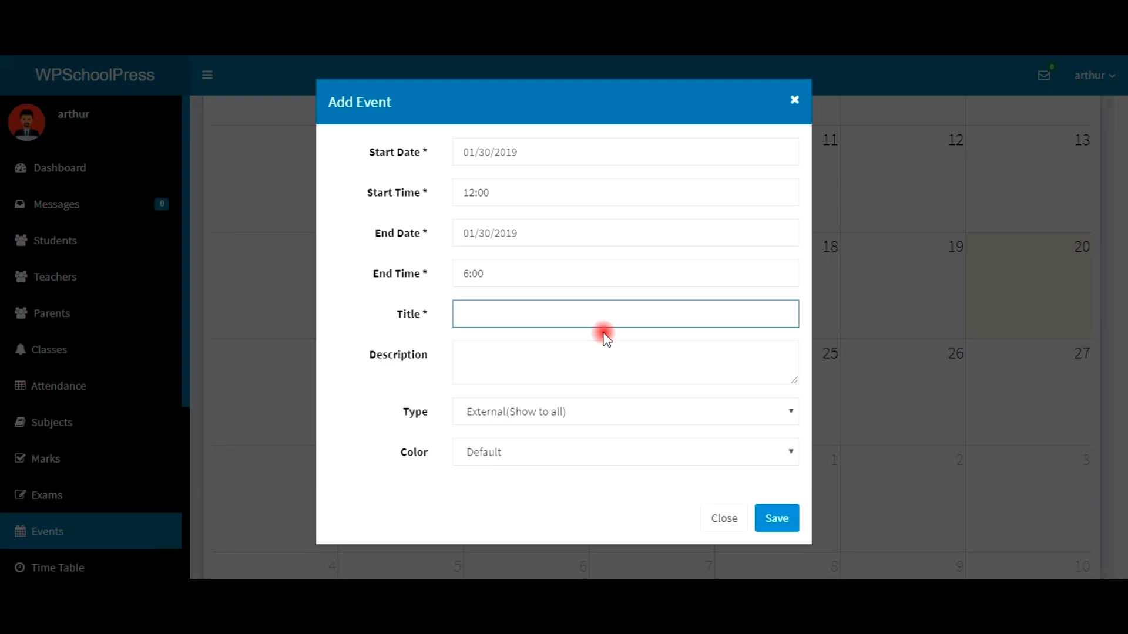
{"action": "type", "text": "Special sch Holiday"}
Step: Write the party description and correct the typos 'paty' and 'tto'
{"action": "left_click", "coordinate": [551, 350]}
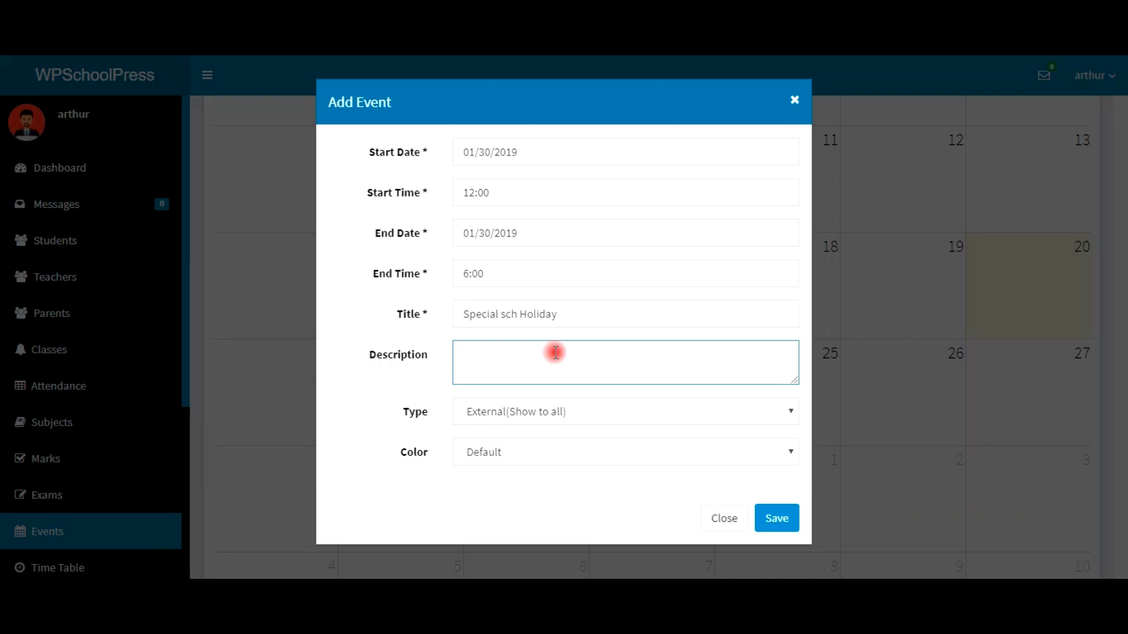
{"action": "type", "text": "We want to have a"}
{"action": "type", "text": "y tto celebrate gre"}
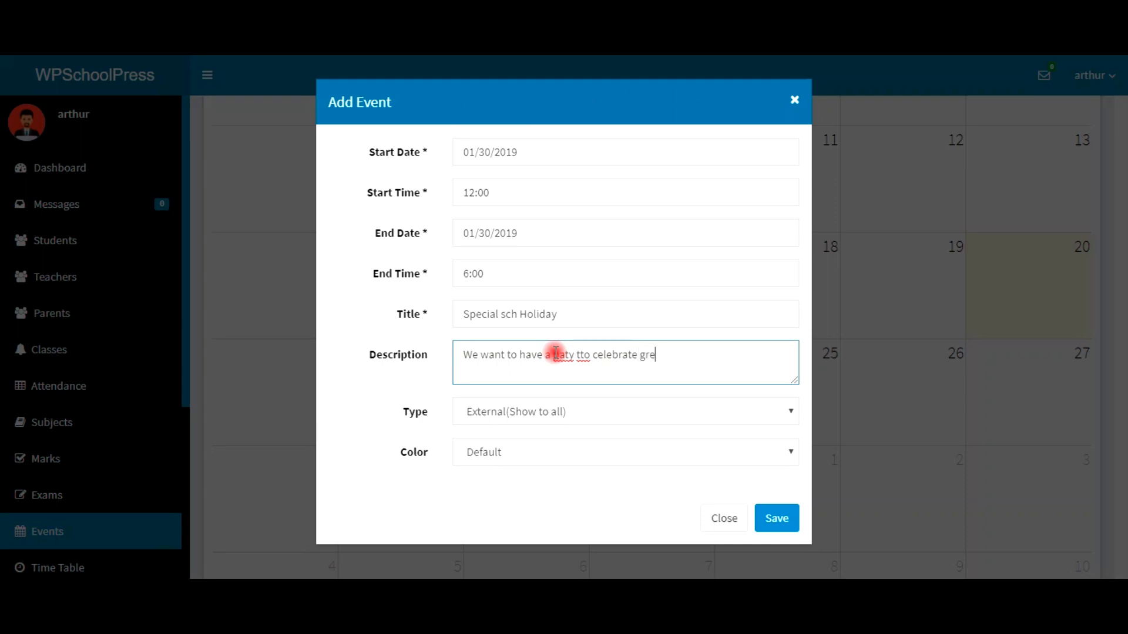
{"action": "type", "text": "s"}
{"action": "left_click", "coordinate": [562, 356]}
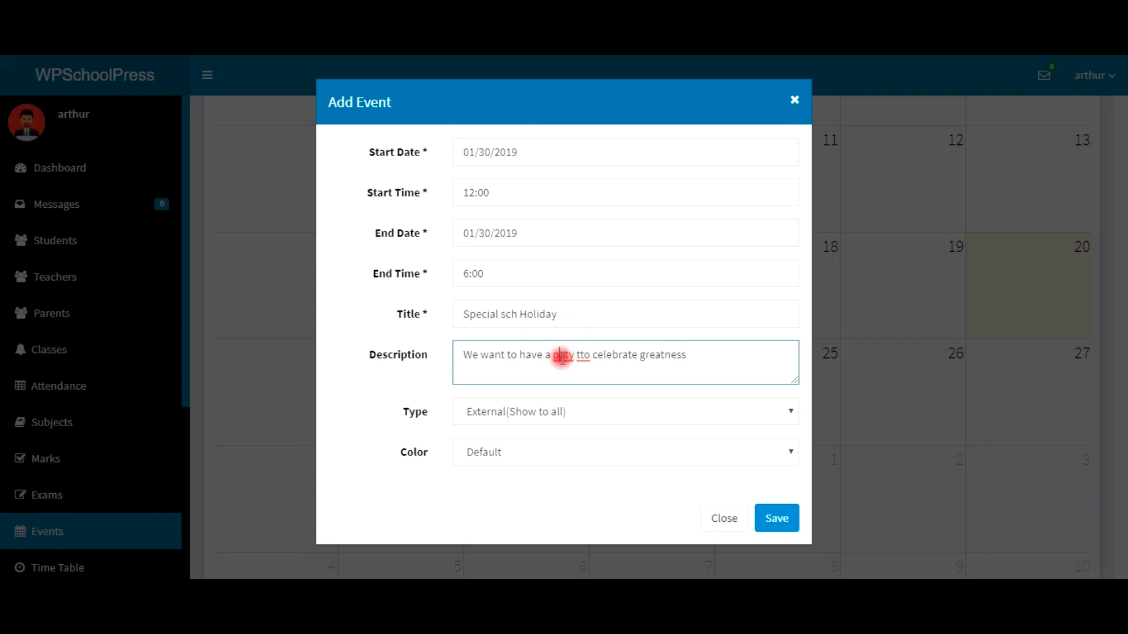
{"action": "right_click", "coordinate": [562, 356]}
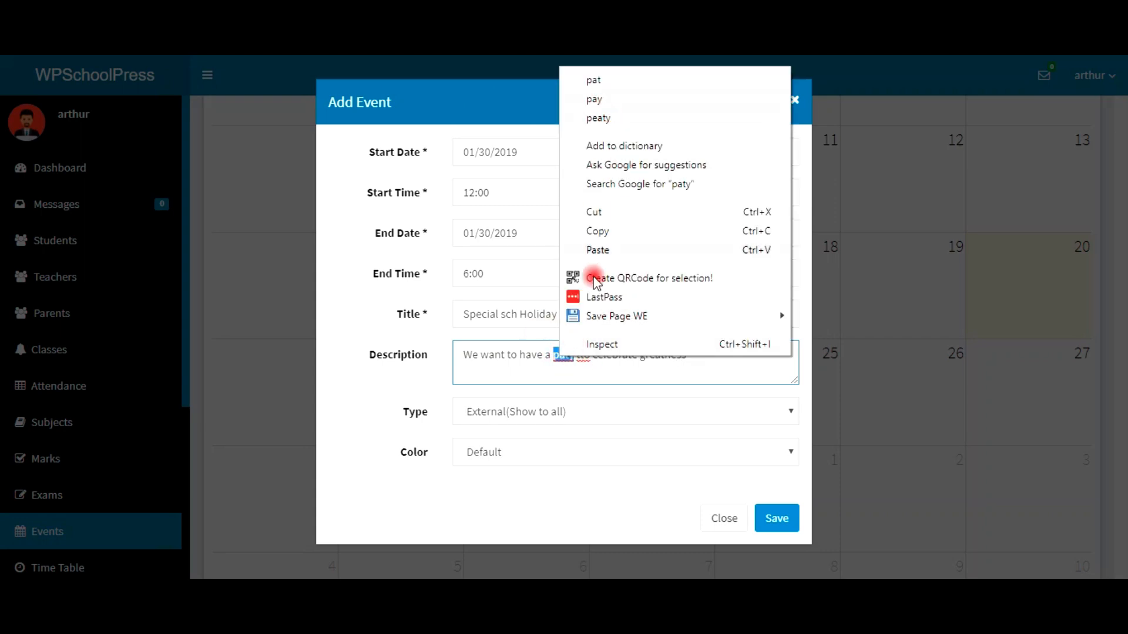
{"action": "left_click", "coordinate": [563, 358]}
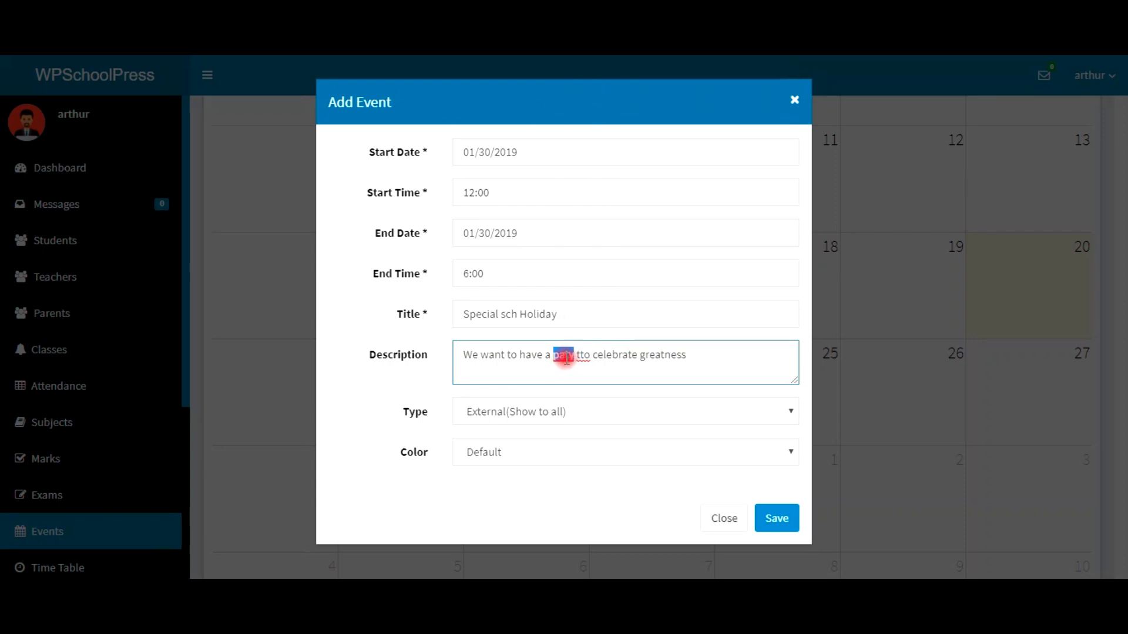
{"action": "left_click", "coordinate": [568, 366]}
{"action": "type", "text": "r"}
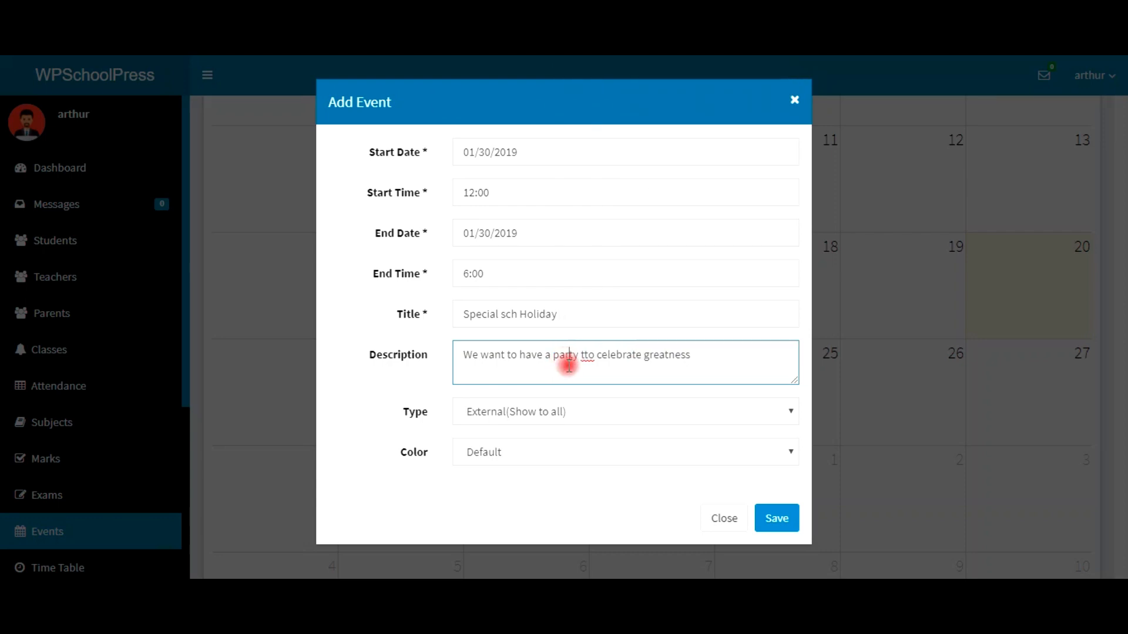
{"action": "left_click", "coordinate": [589, 375]}
{"action": "key", "text": "BackSpace"}
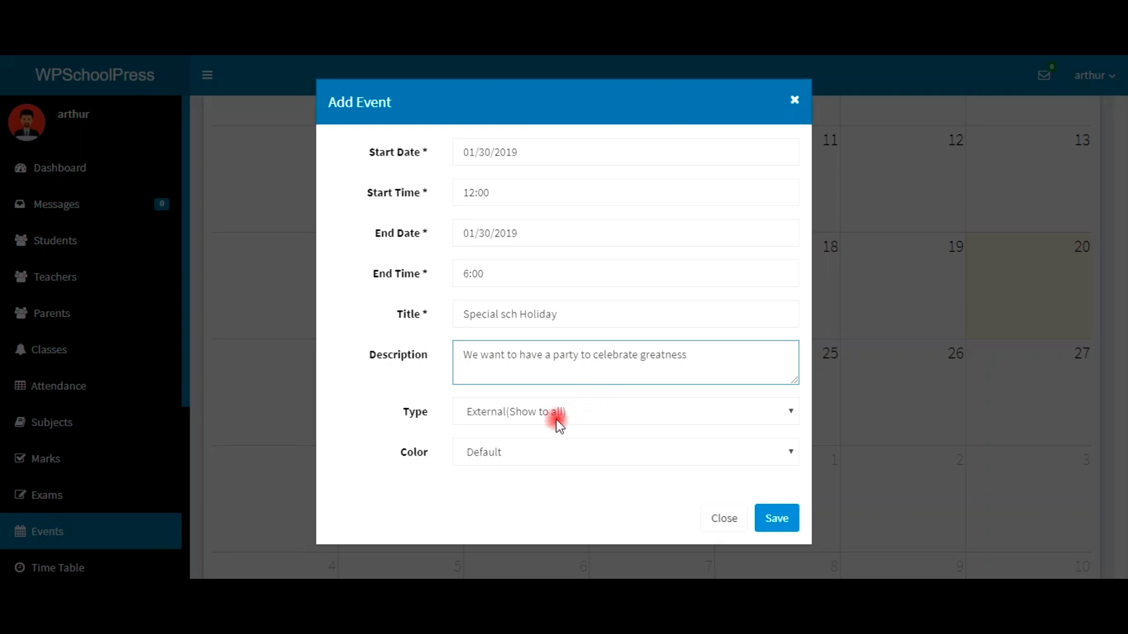
Step: Keep the event type External (Show to all), colour it Purple, and save it
{"action": "left_click", "coordinate": [517, 414]}
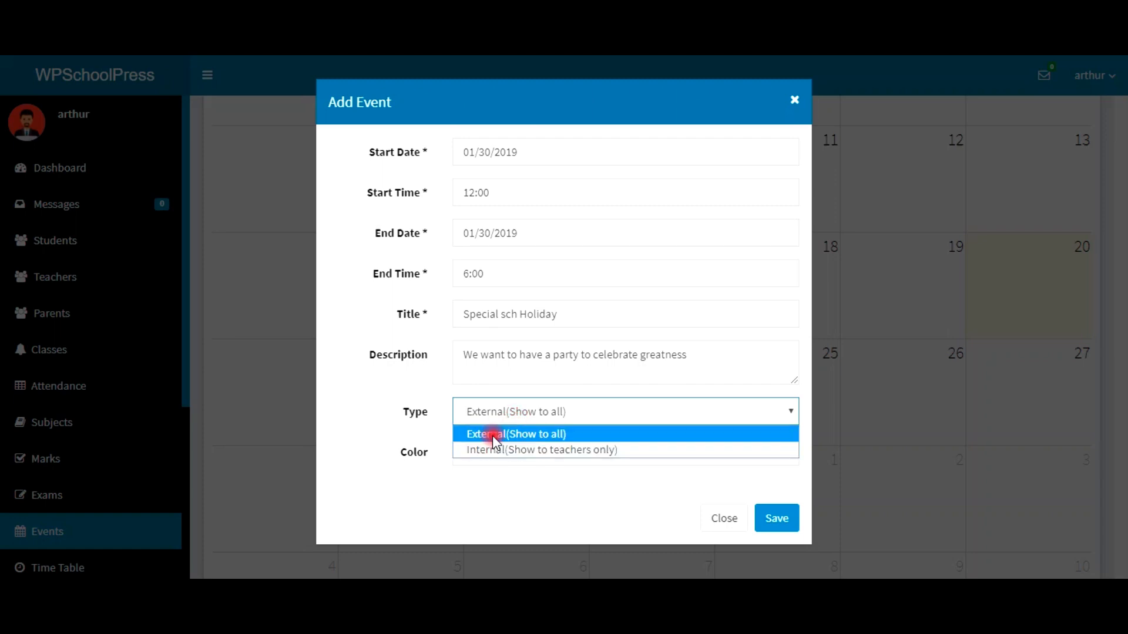
{"action": "left_click", "coordinate": [493, 434]}
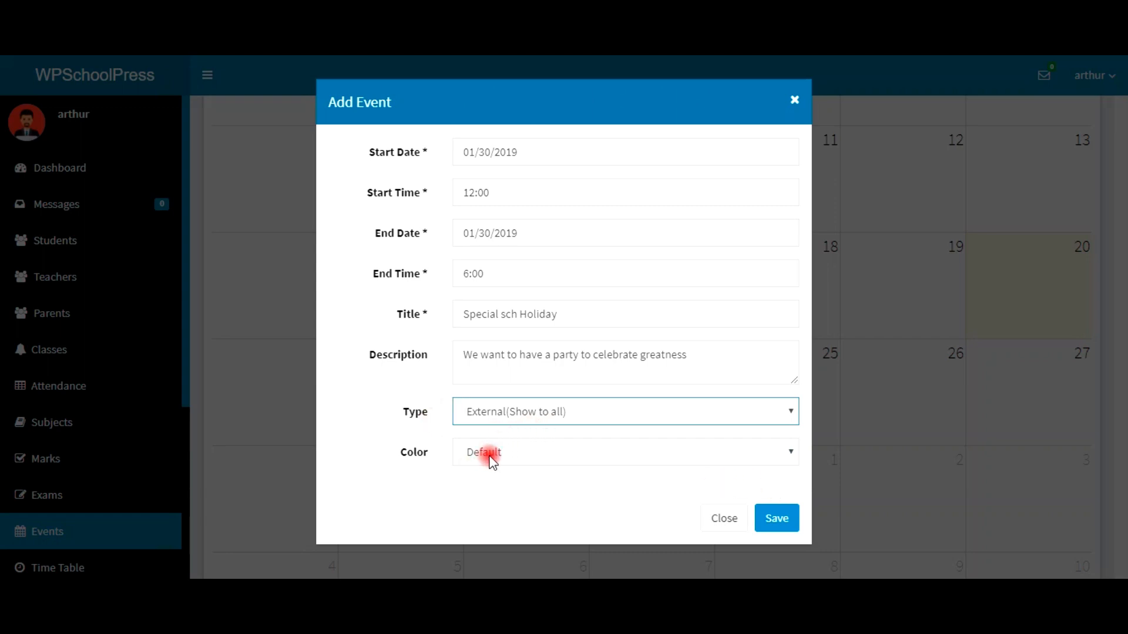
{"action": "left_click", "coordinate": [491, 457]}
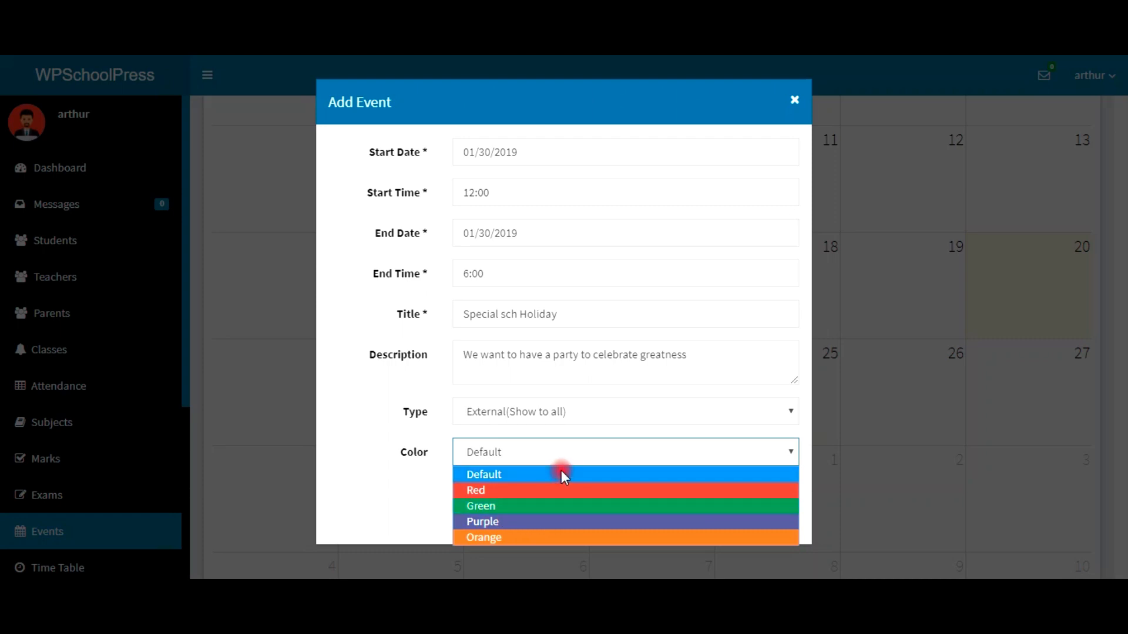
{"action": "left_click", "coordinate": [531, 523]}
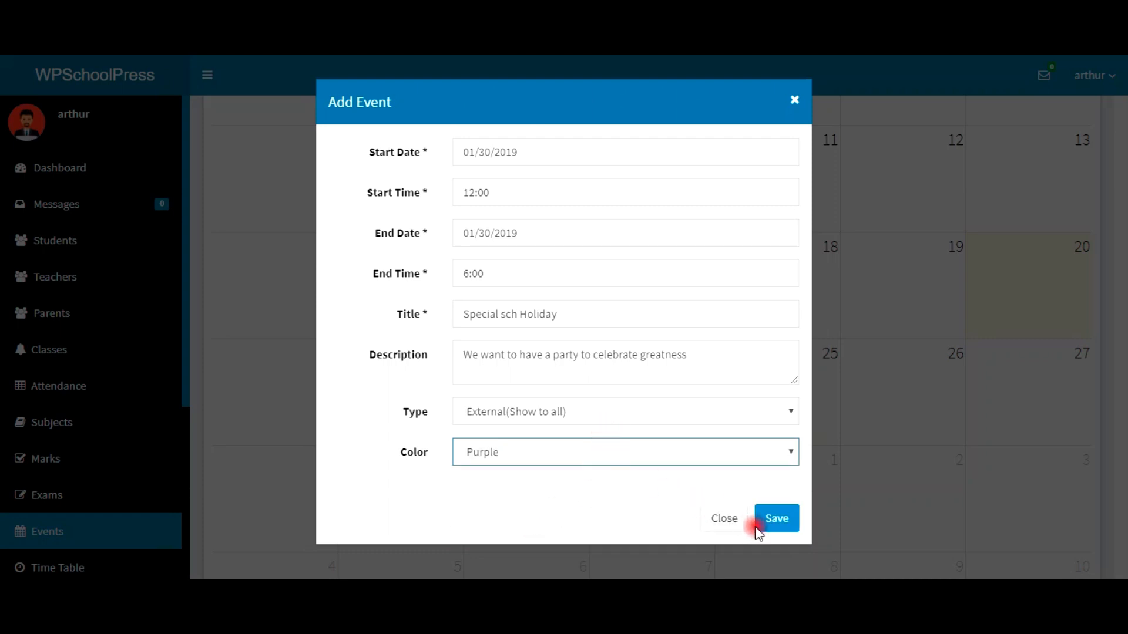
{"action": "left_click", "coordinate": [773, 523]}
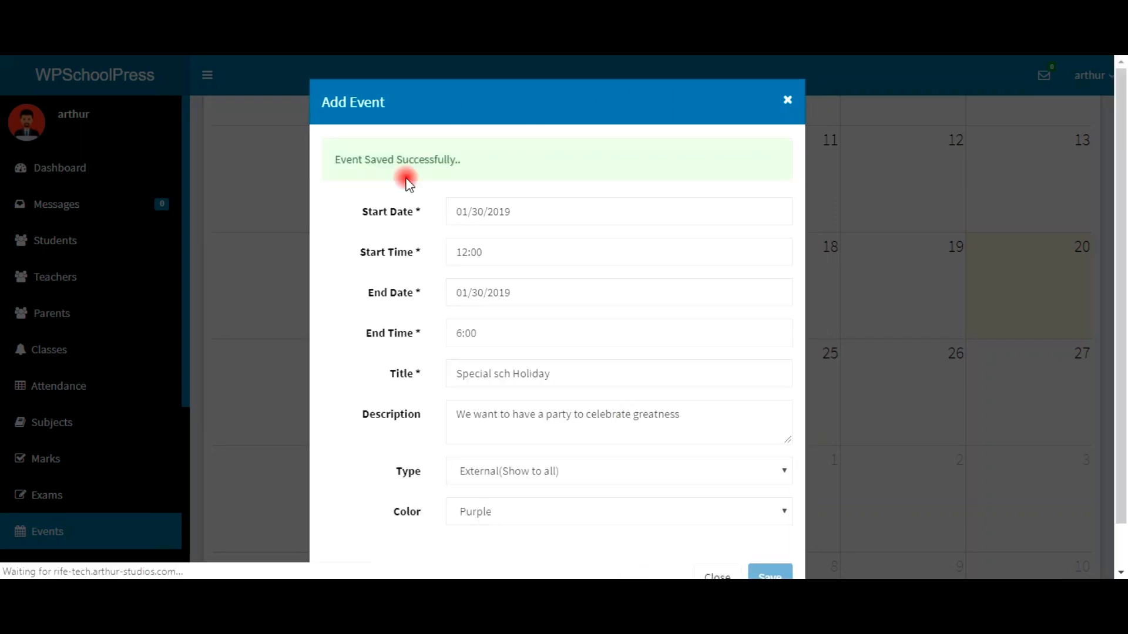
Step: Check the Special sch Holiday event details on January 30, then return to the Dashboard
{"action": "left_click", "coordinate": [785, 103]}
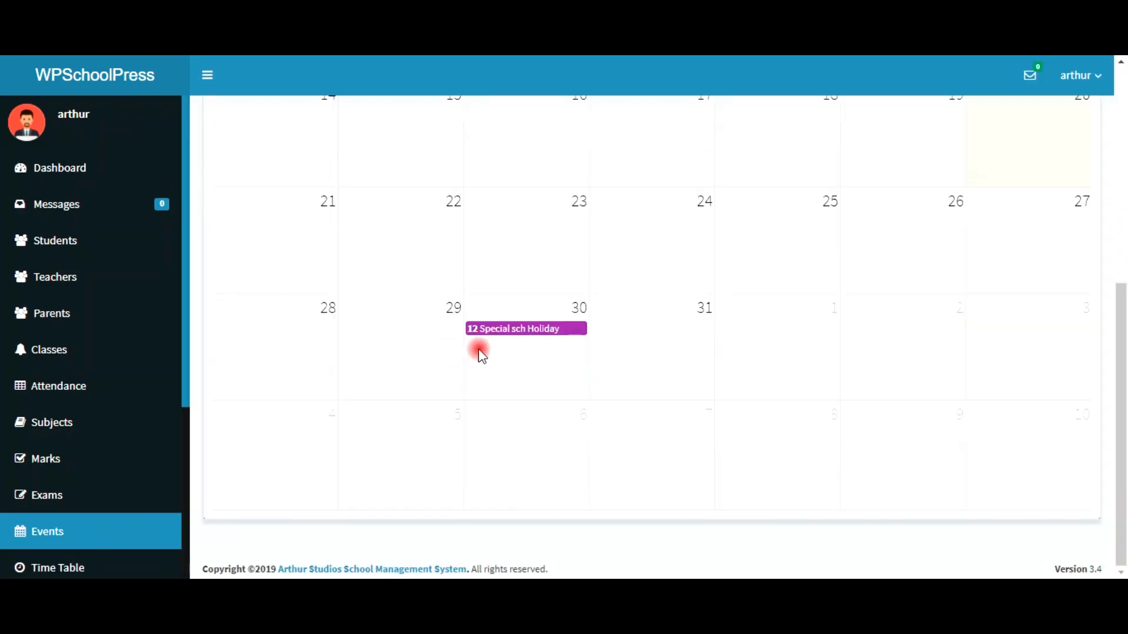
{"action": "left_click", "coordinate": [504, 331]}
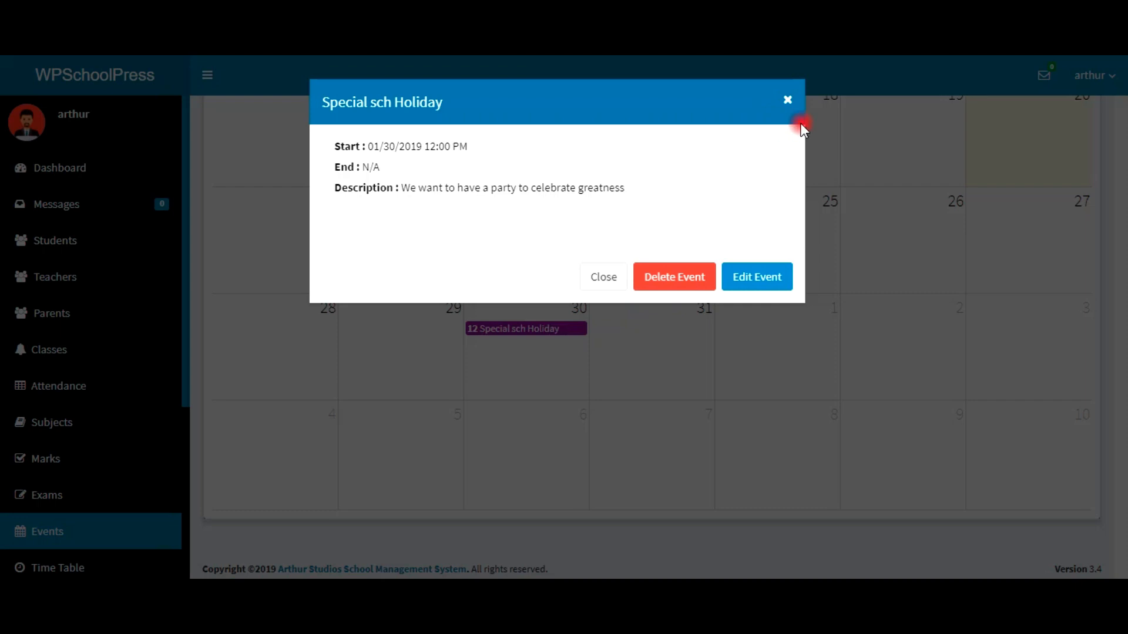
{"action": "left_click", "coordinate": [787, 101]}
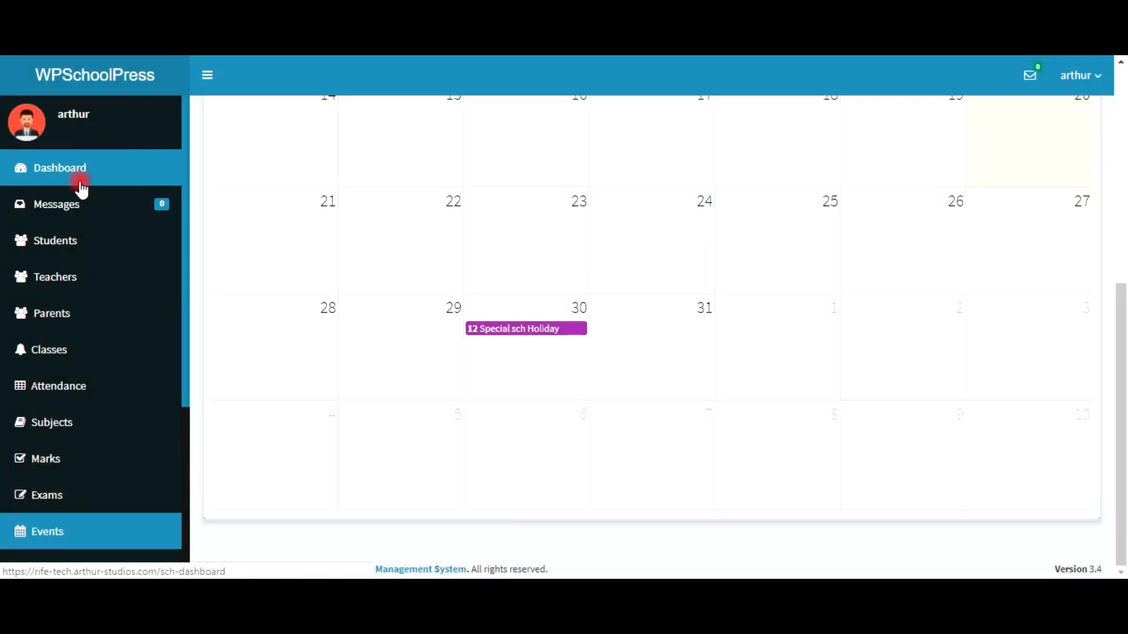
{"action": "left_click", "coordinate": [82, 187]}
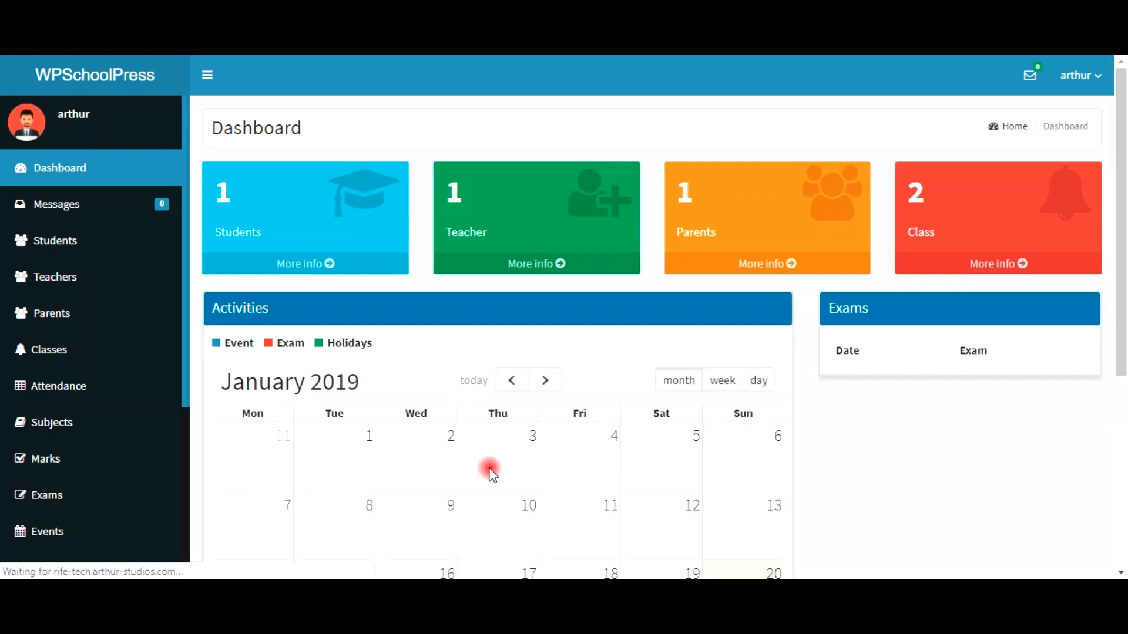
Step: Scroll past the dashboard calendar and go to the Exams page
{"action": "scroll", "coordinate": [503, 462], "scroll_direction": "down", "scroll_amount": 4}
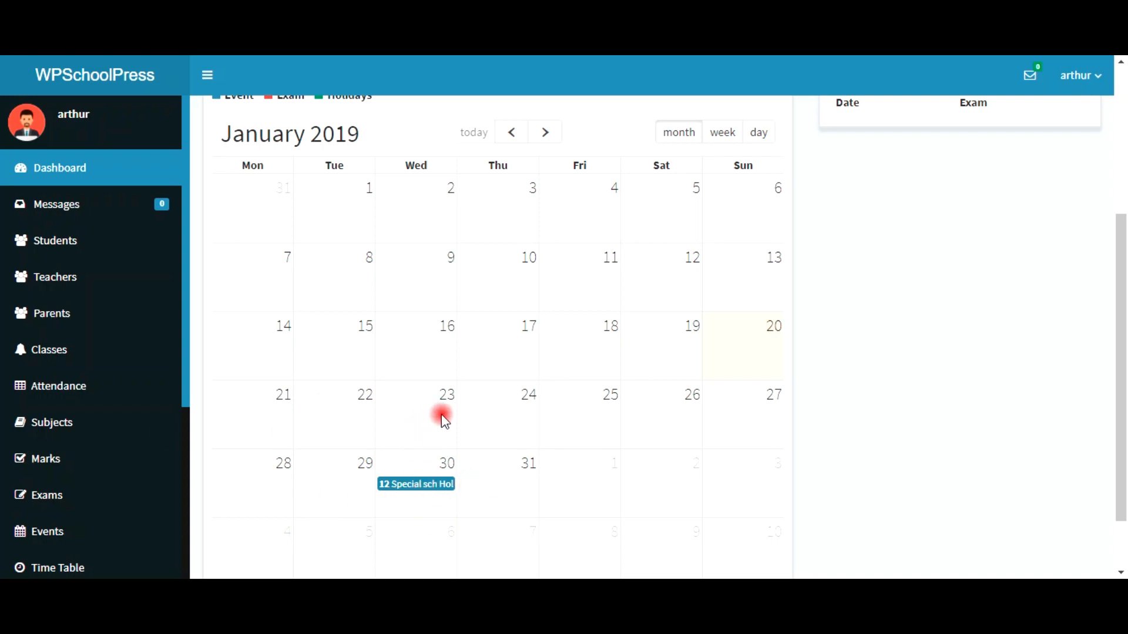
{"action": "left_click", "coordinate": [73, 504]}
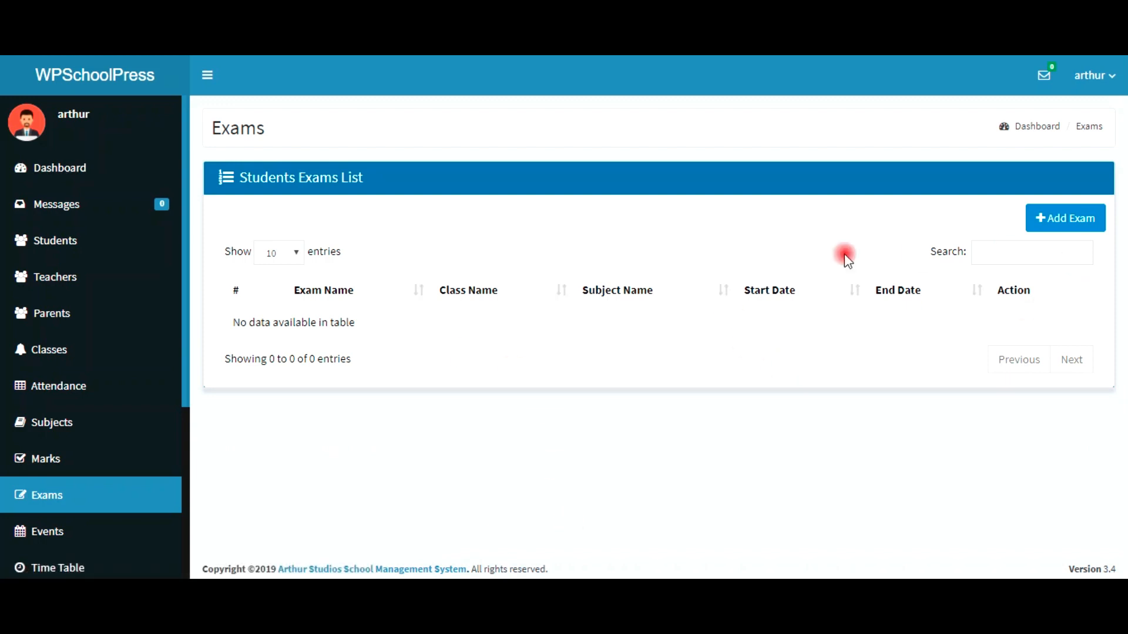
Step: Start a new exam for Class 1 that includes all subjects
{"action": "left_click", "coordinate": [1065, 230]}
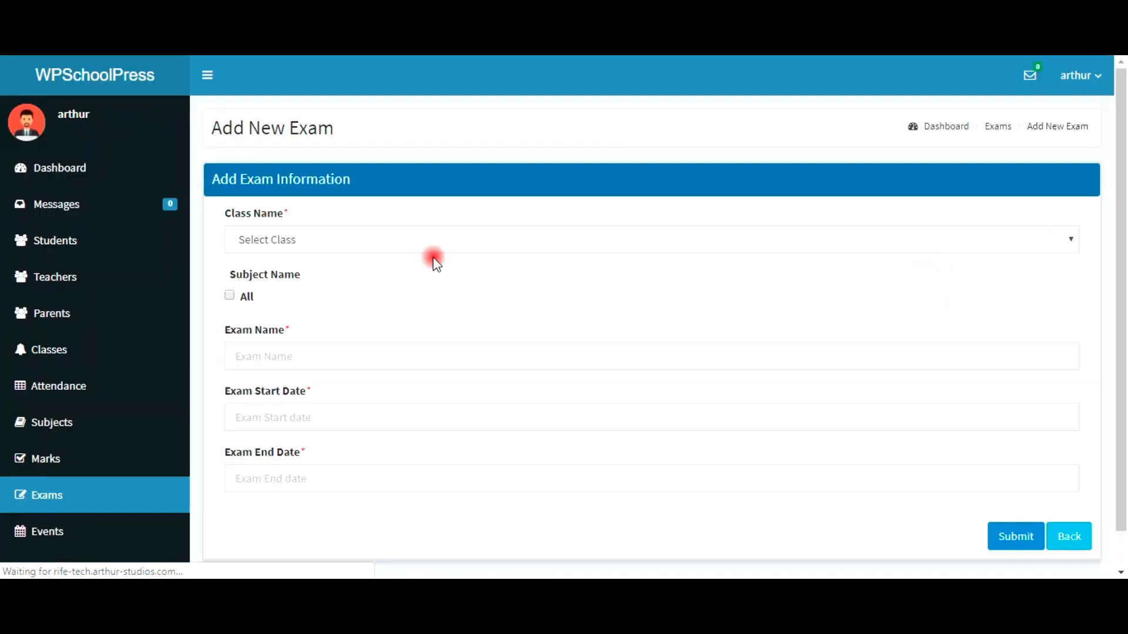
{"action": "left_click", "coordinate": [268, 249]}
{"action": "left_click", "coordinate": [268, 249]}
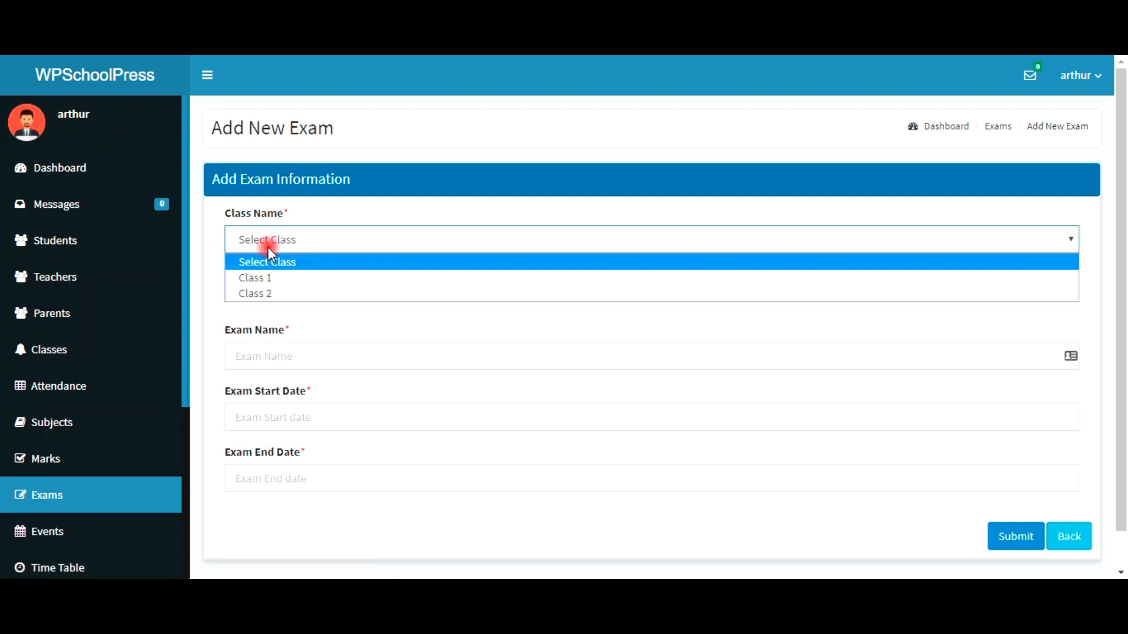
{"action": "left_click", "coordinate": [277, 278]}
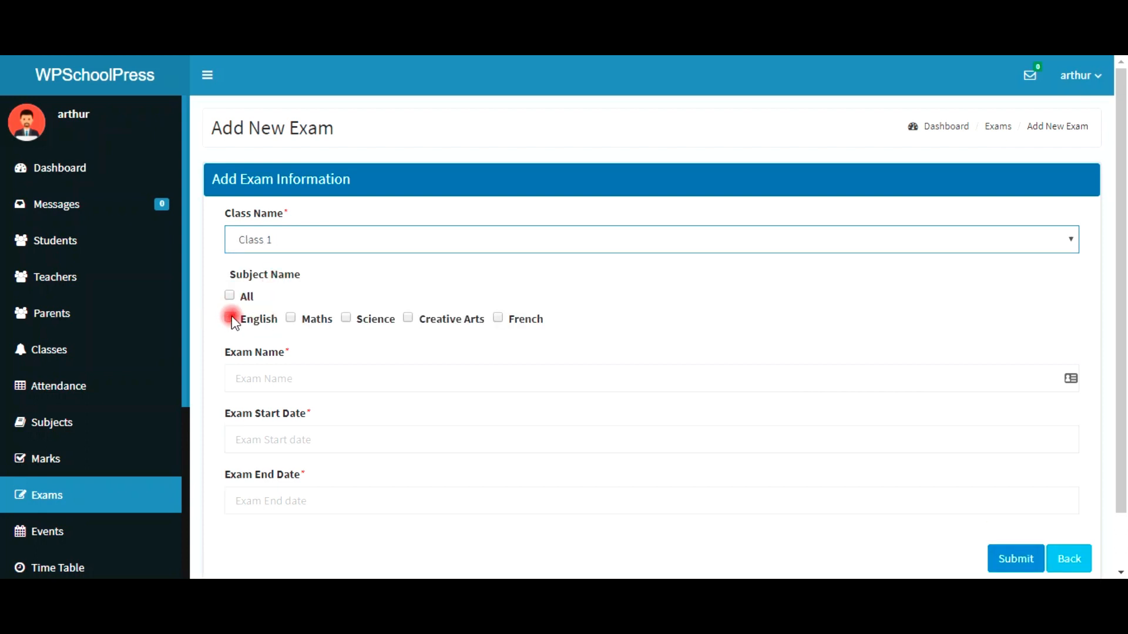
{"action": "left_click", "coordinate": [257, 323]}
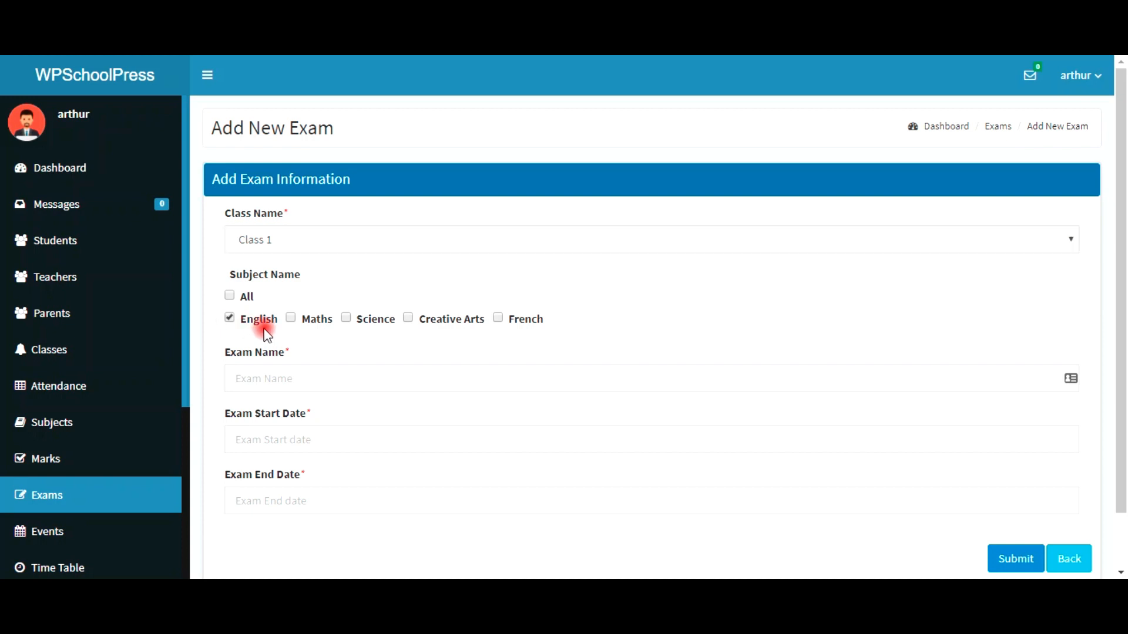
{"action": "left_click", "coordinate": [229, 296]}
Step: Name the exam 'End of Sem', date it 01/15/2019 to 01/29/2019, and submit it
{"action": "left_click", "coordinate": [346, 376]}
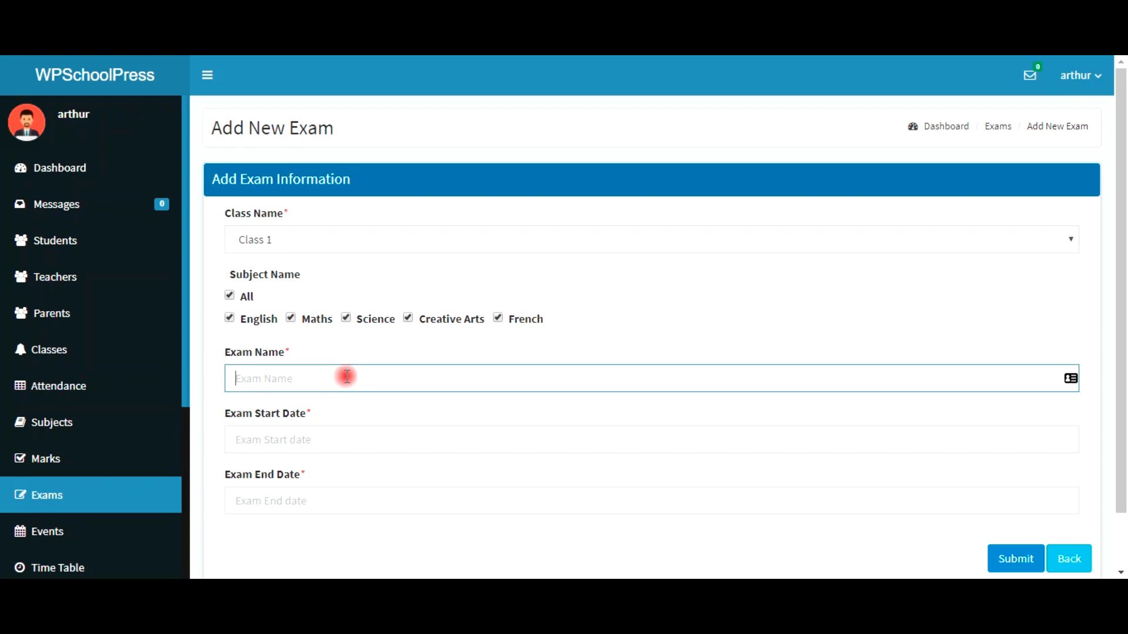
{"action": "type", "text": "End of Se"}
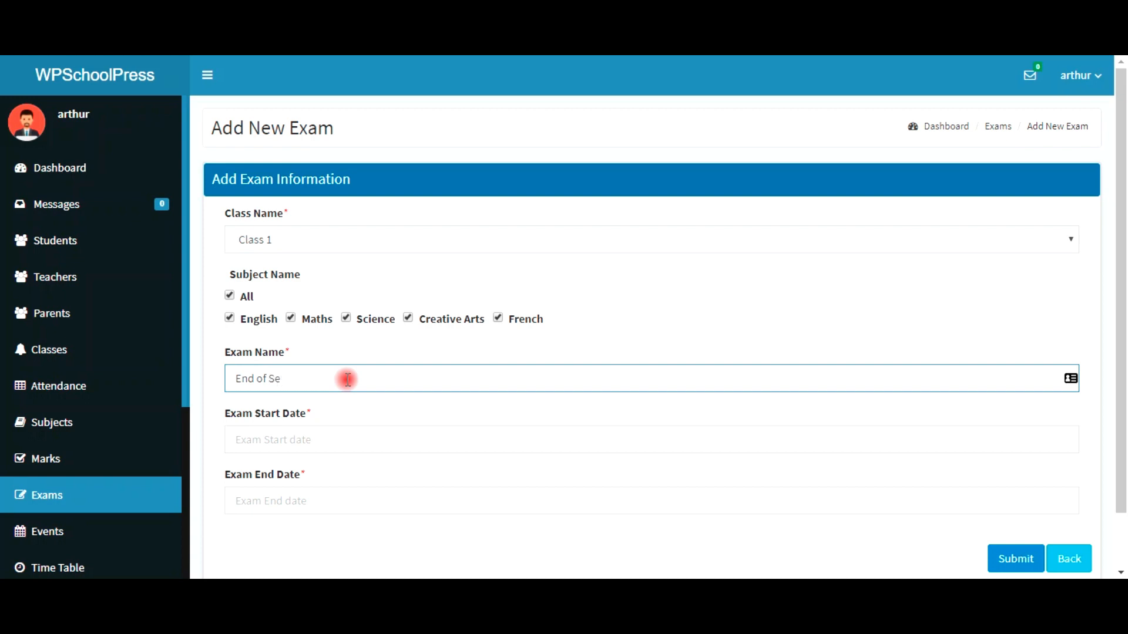
{"action": "type", "text": "m"}
{"action": "left_click", "coordinate": [321, 440]}
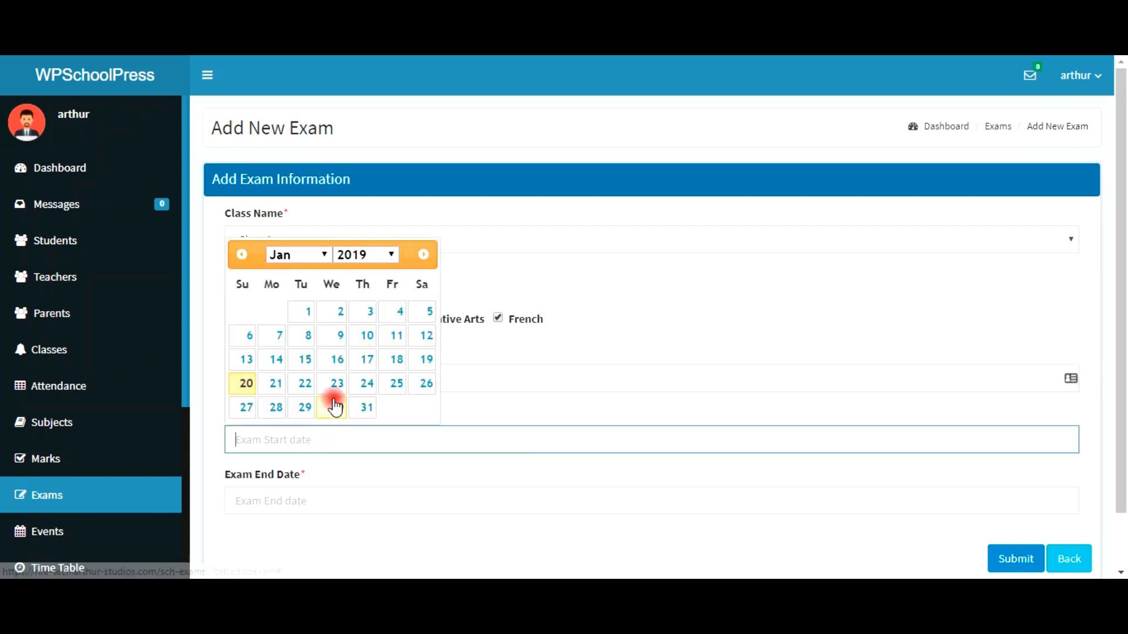
{"action": "left_click", "coordinate": [304, 363]}
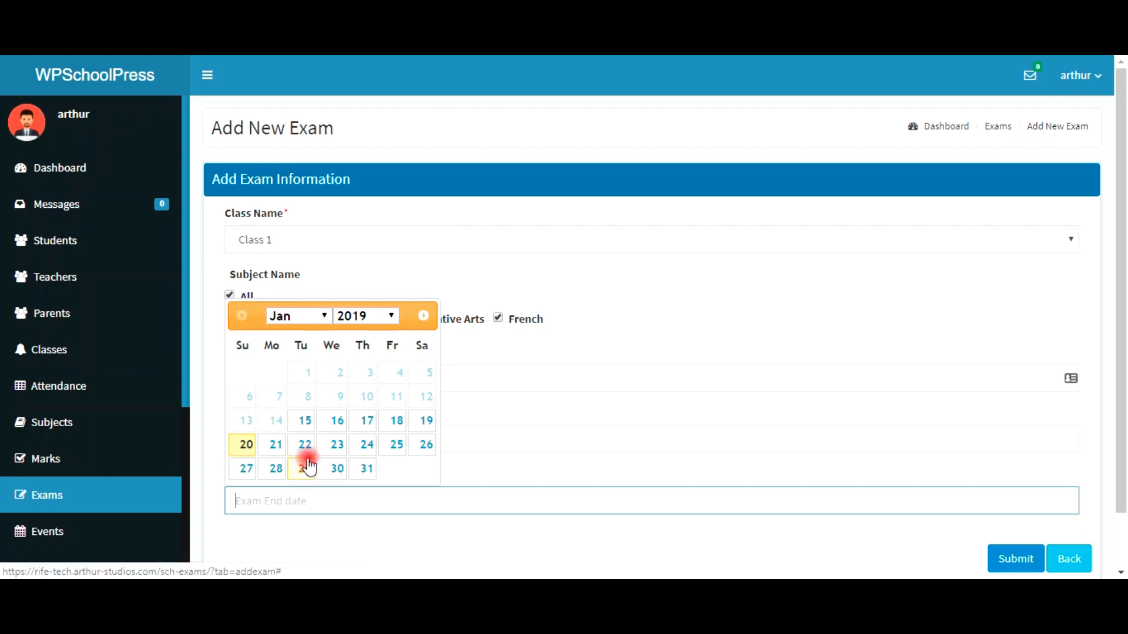
{"action": "left_click", "coordinate": [306, 470]}
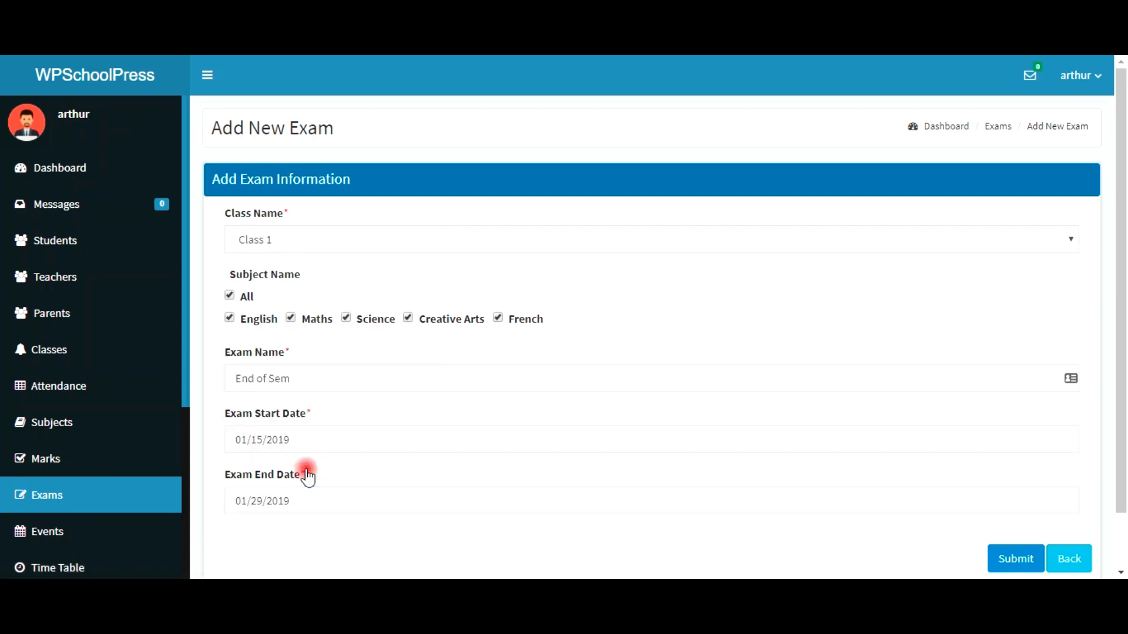
{"action": "scroll", "coordinate": [408, 461], "scroll_direction": "down", "scroll_amount": 1}
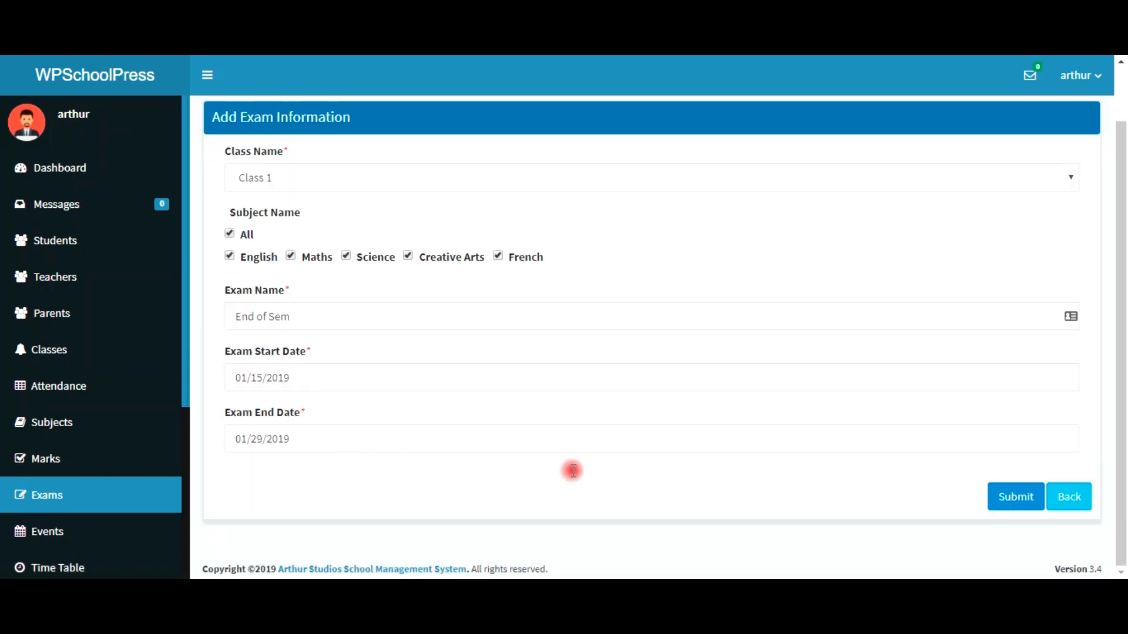
{"action": "left_click", "coordinate": [1016, 505]}
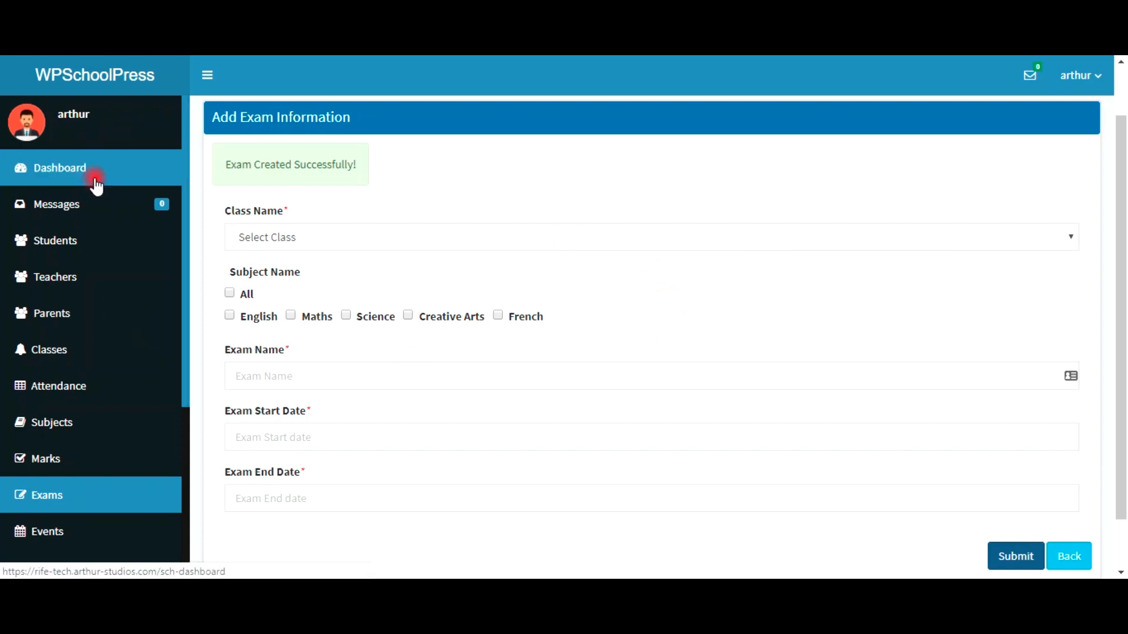
{"action": "left_click", "coordinate": [96, 186]}
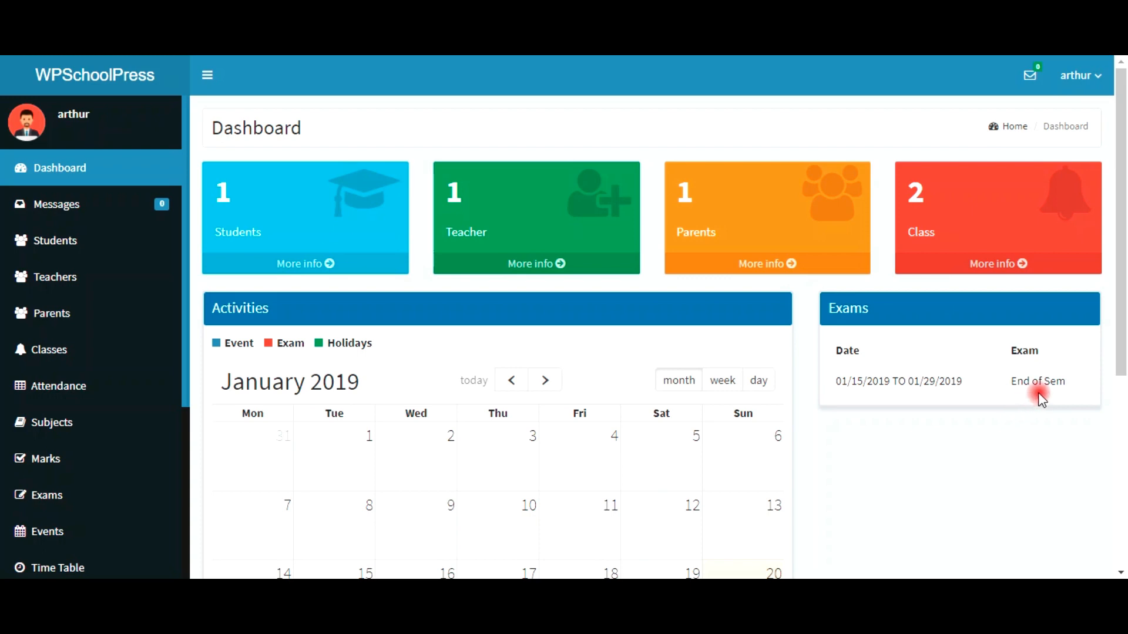
Step: Check the End of Sem bars on the dashboard calendar, then go to Events
{"action": "scroll", "coordinate": [748, 421], "scroll_direction": "down", "scroll_amount": 3}
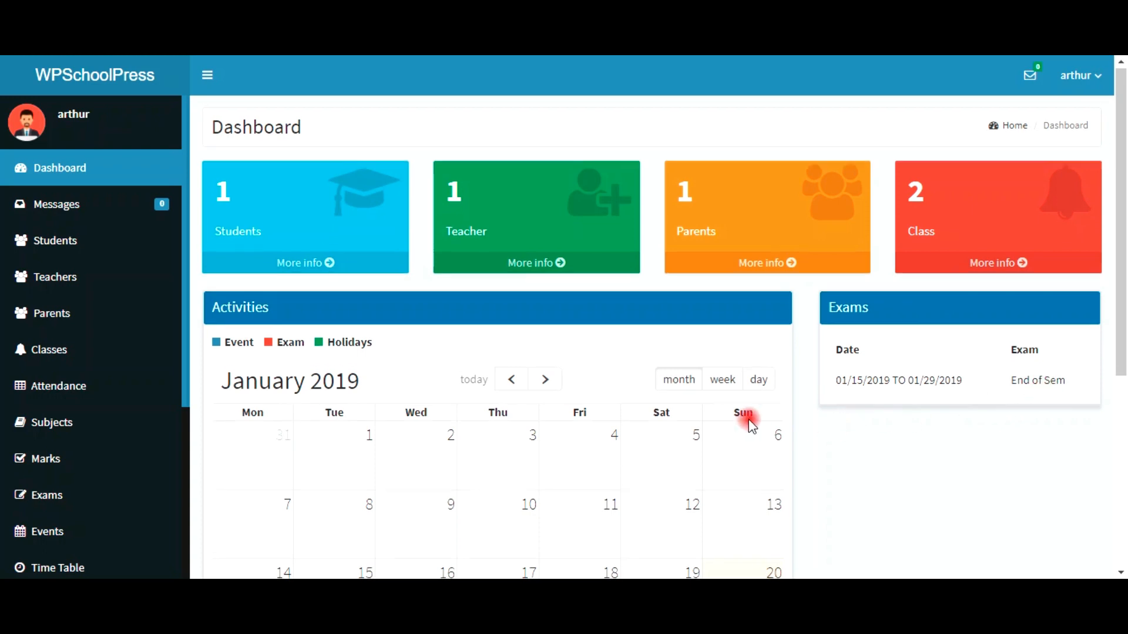
{"action": "scroll", "coordinate": [339, 453], "scroll_direction": "down", "scroll_amount": 2}
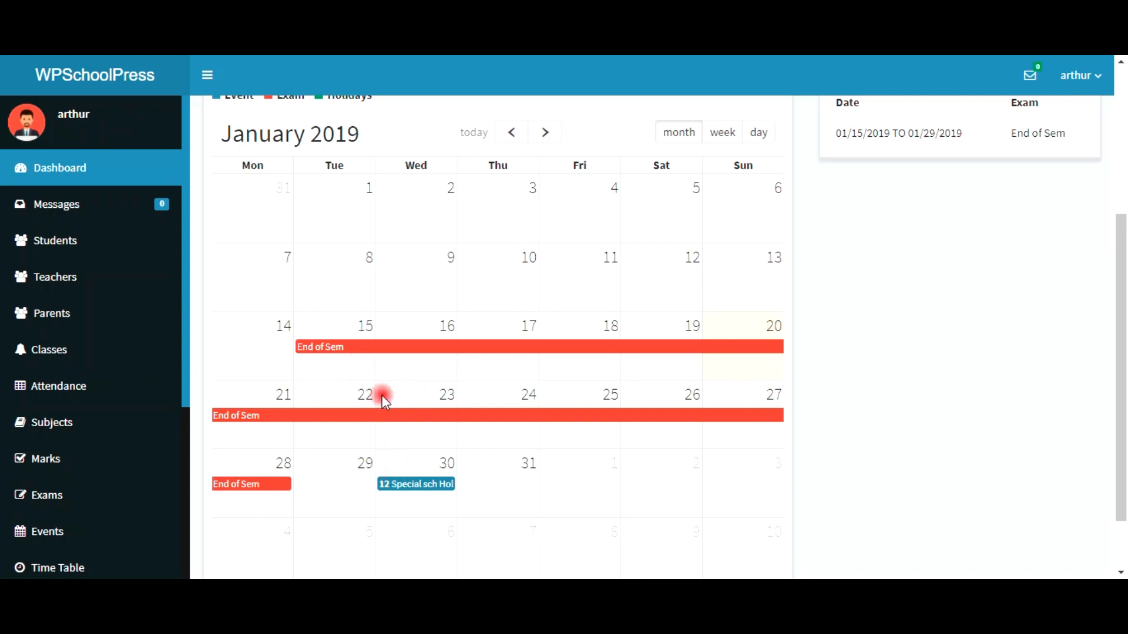
{"action": "scroll", "coordinate": [269, 147], "scroll_direction": "up", "scroll_amount": 3}
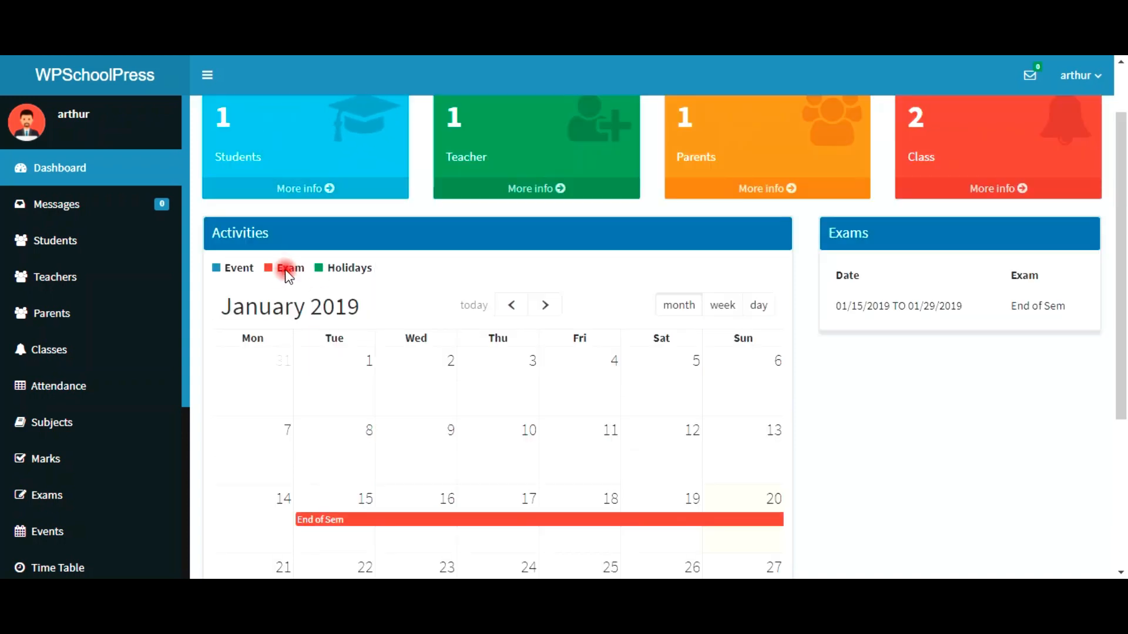
{"action": "scroll", "coordinate": [329, 361], "scroll_direction": "down", "scroll_amount": 4}
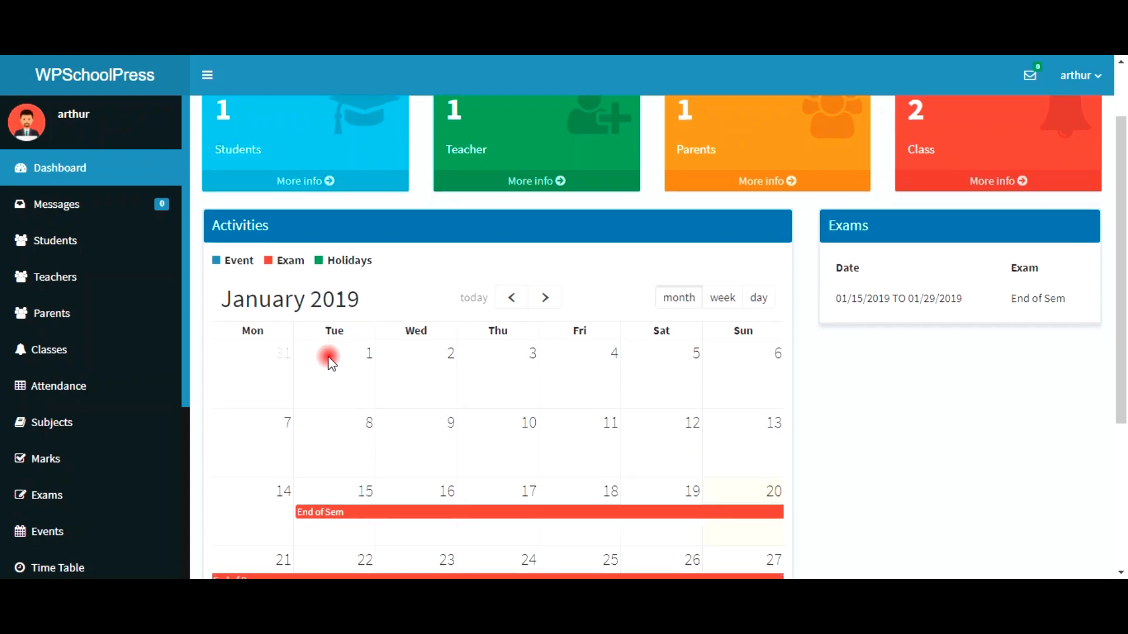
{"action": "left_click", "coordinate": [98, 547]}
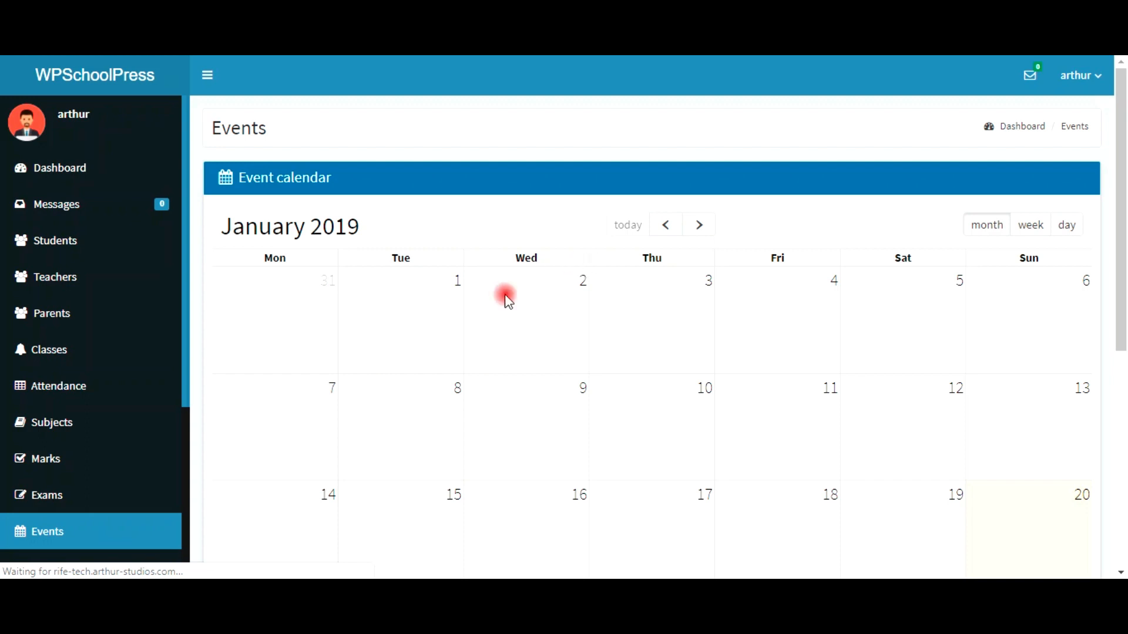
Step: Start an event on 1 January 2019 titled 'New Year'
{"action": "left_click", "coordinate": [425, 320]}
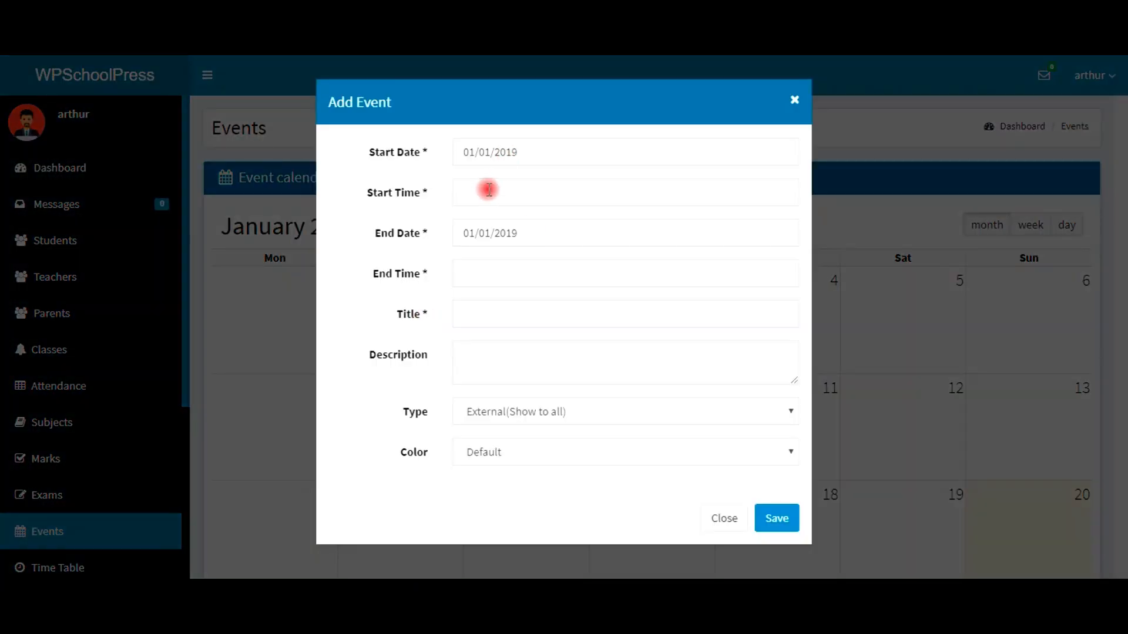
{"action": "left_click", "coordinate": [488, 190]}
{"action": "left_click", "coordinate": [480, 277]}
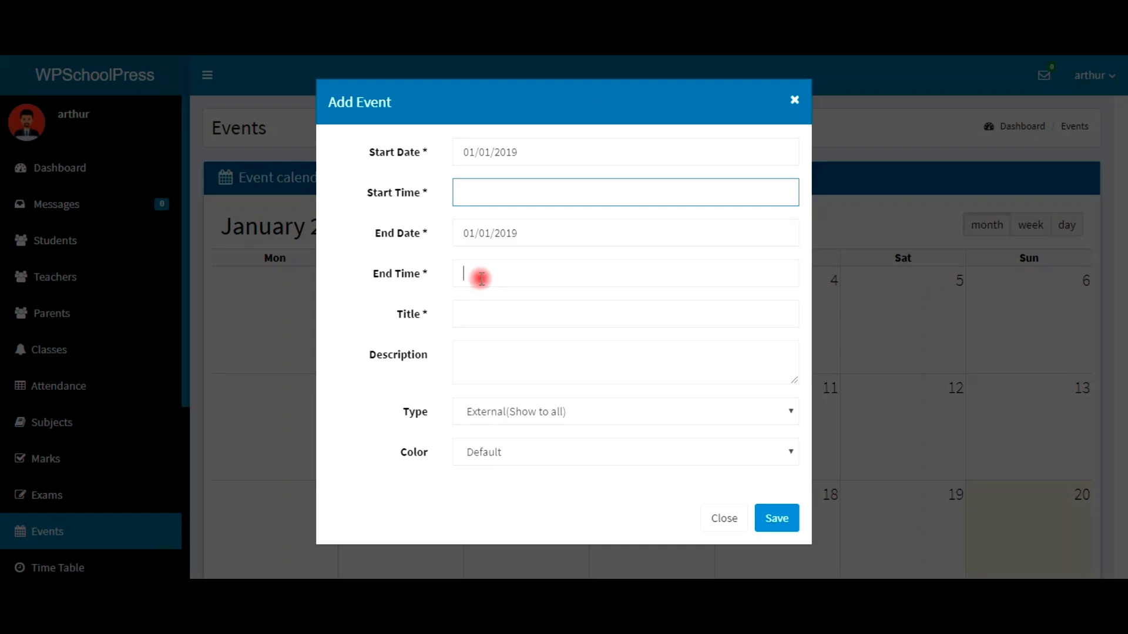
{"action": "left_click", "coordinate": [483, 311]}
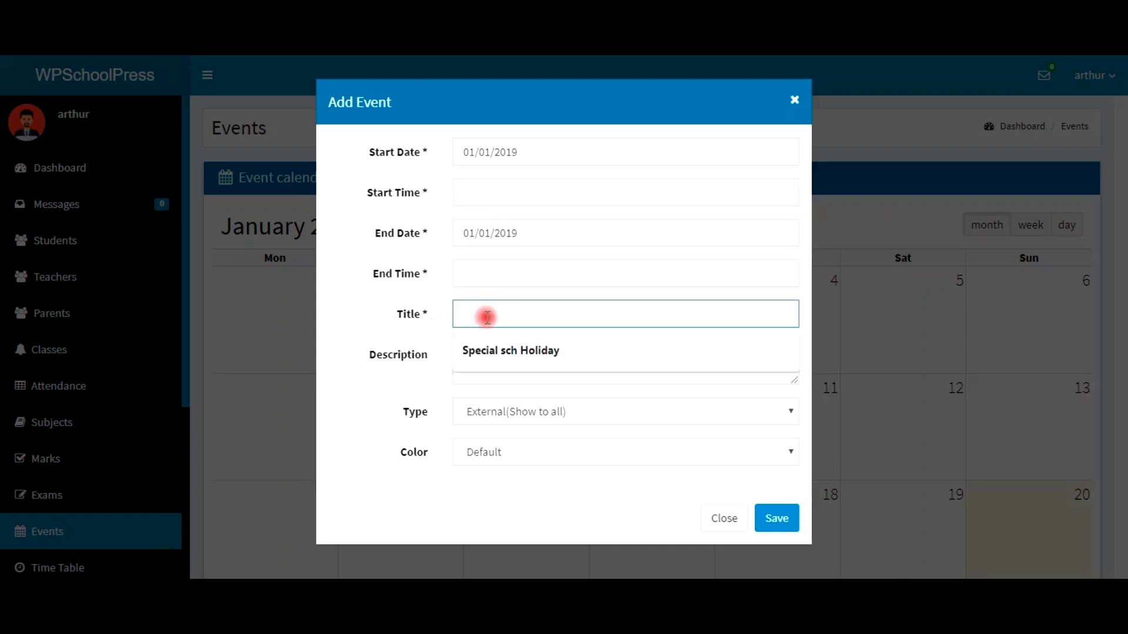
{"action": "type", "text": "New"}
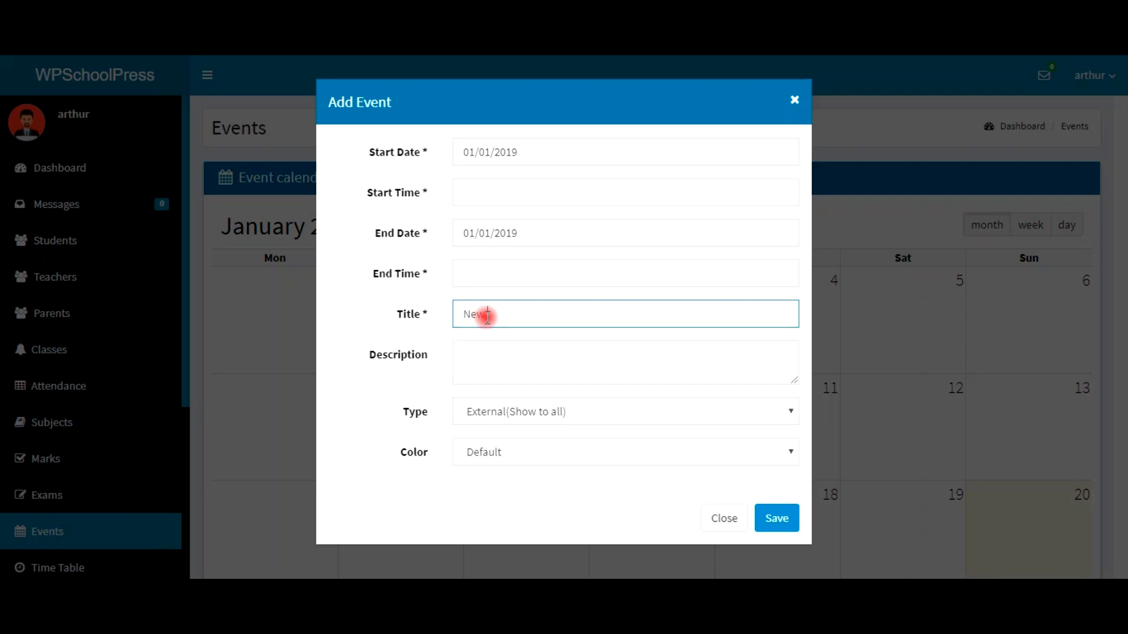
{"action": "type", "text": " Year"}
Step: Describe it as 'New Year 2019.' / 'Welcome everyone', colour it Green, and save
{"action": "left_click", "coordinate": [499, 354]}
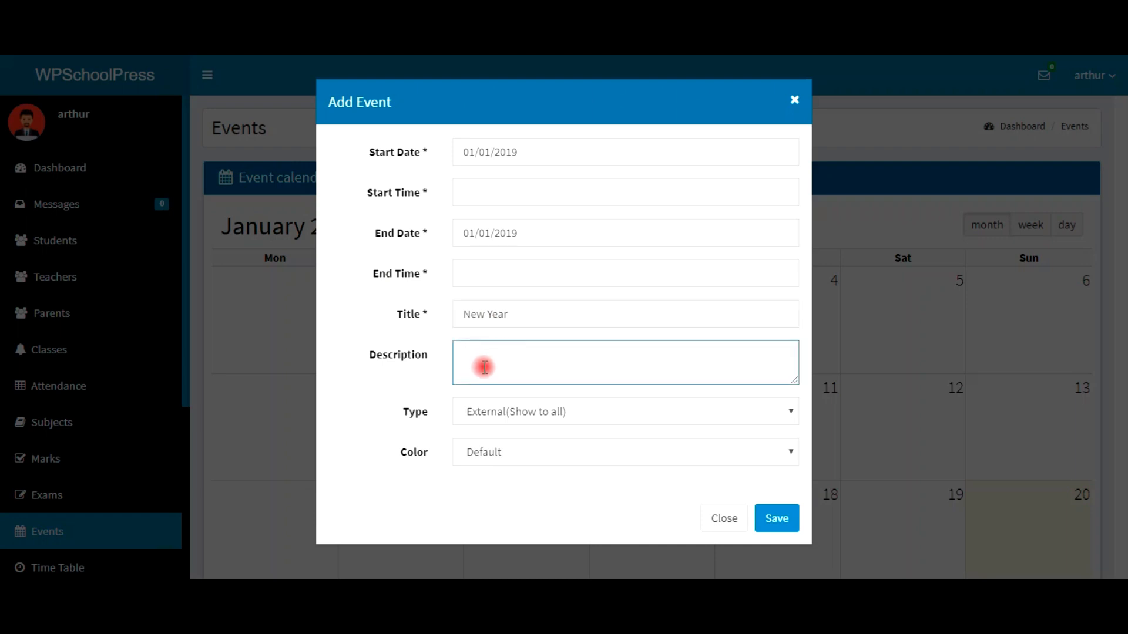
{"action": "type", "text": "New Year 2019."}
{"action": "key", "text": "Return"}
{"action": "type", "text": "Welcome"}
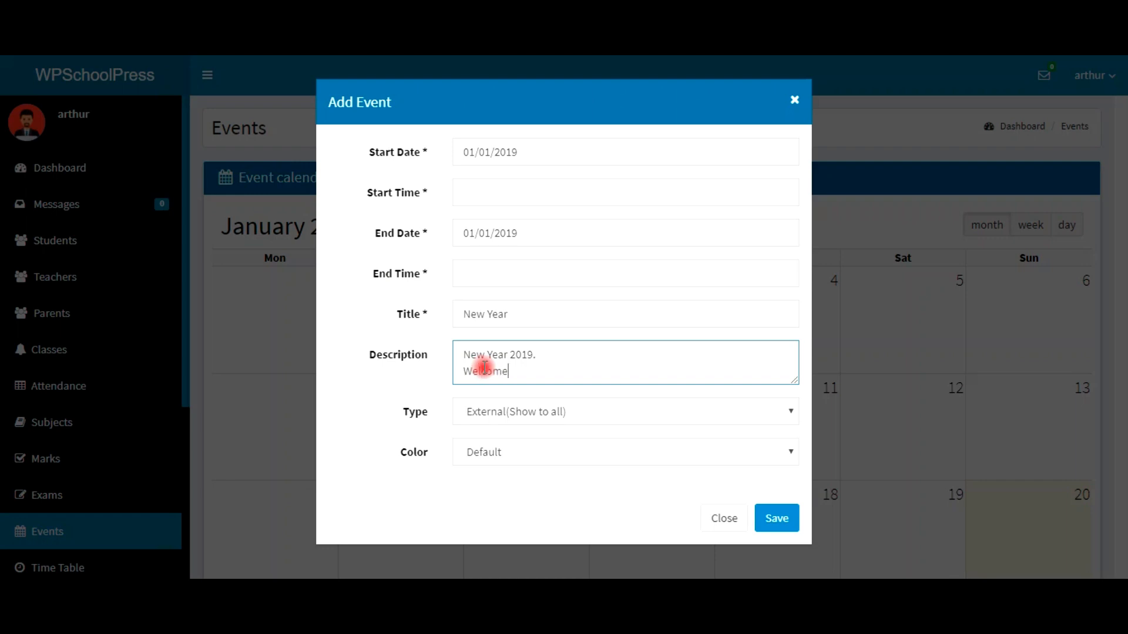
{"action": "type", "text": " everyone"}
{"action": "left_click", "coordinate": [559, 457]}
{"action": "left_click", "coordinate": [545, 505]}
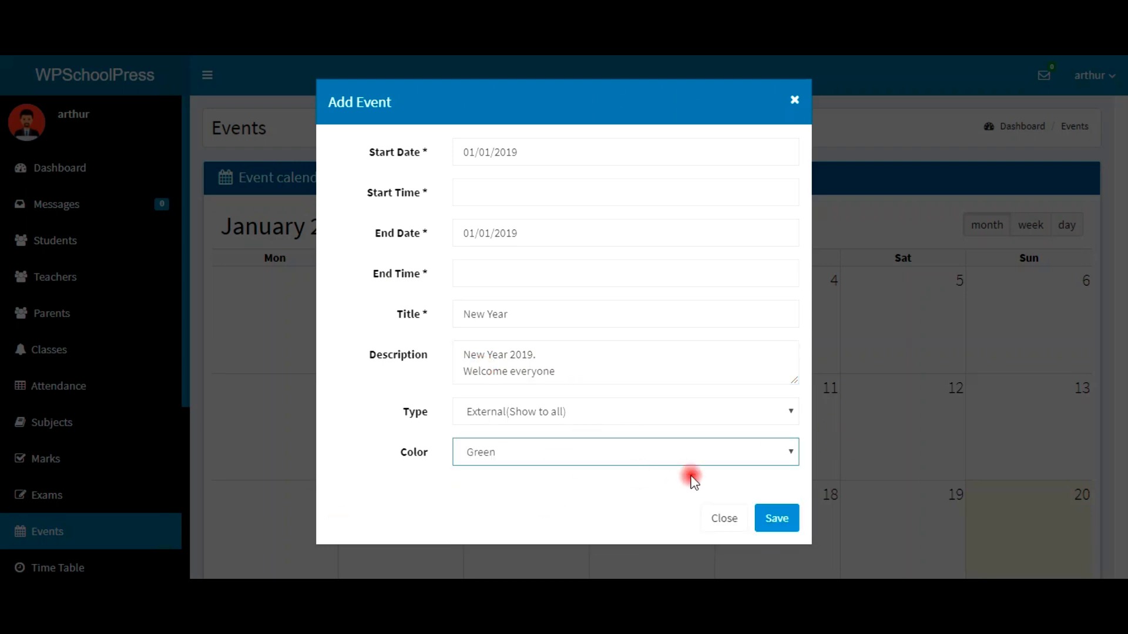
{"action": "left_click", "coordinate": [777, 520]}
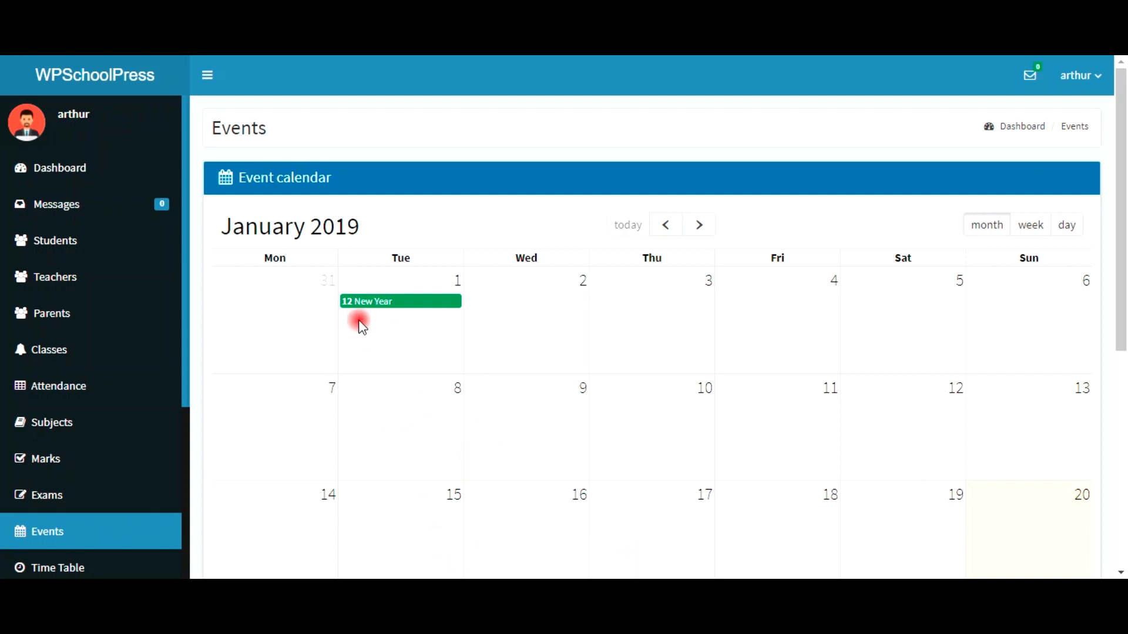
{"action": "left_click", "coordinate": [103, 176]}
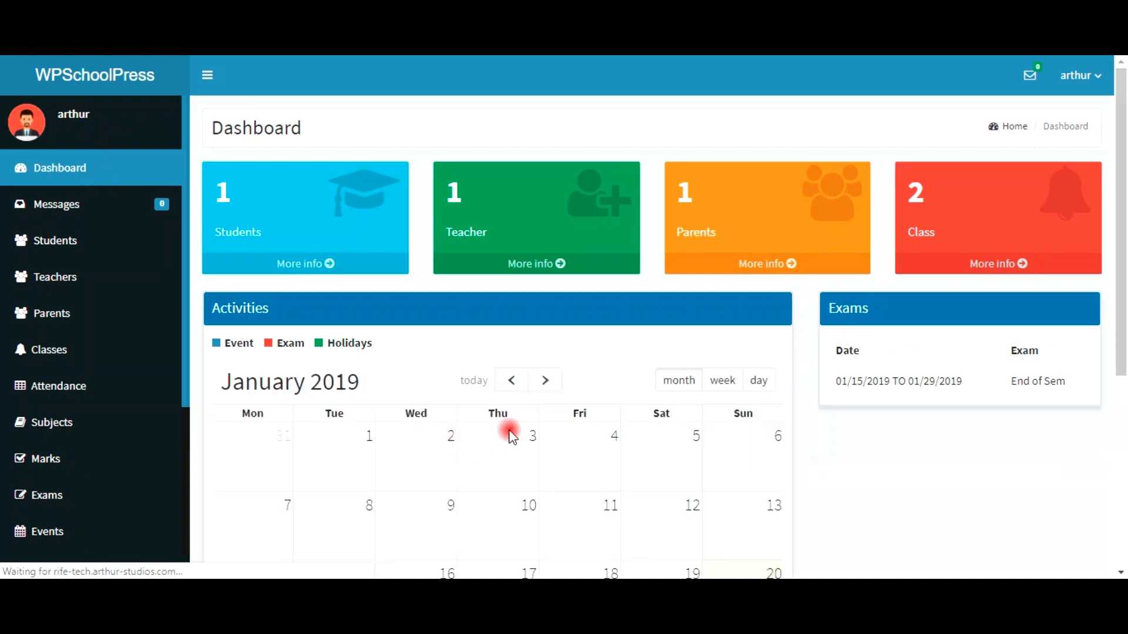
Step: Scroll the dashboard to view New Year, End of Sem and Special sch Holiday on the calendar
{"action": "scroll", "coordinate": [383, 398], "scroll_direction": "down", "scroll_amount": 3}
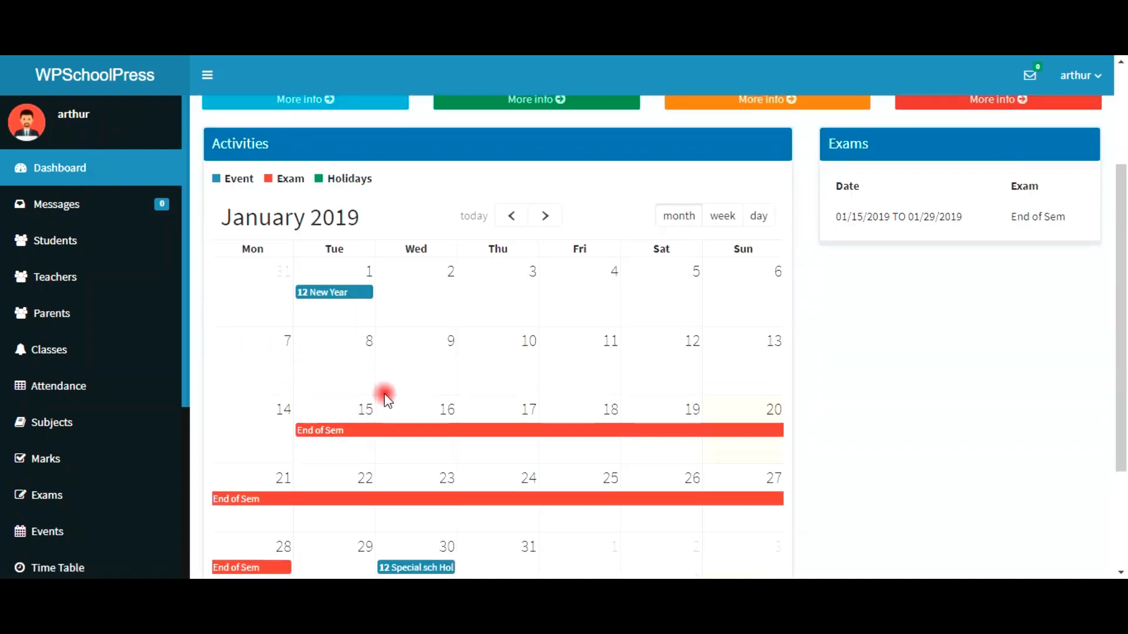
{"action": "scroll", "coordinate": [474, 358], "scroll_direction": "down", "scroll_amount": 3}
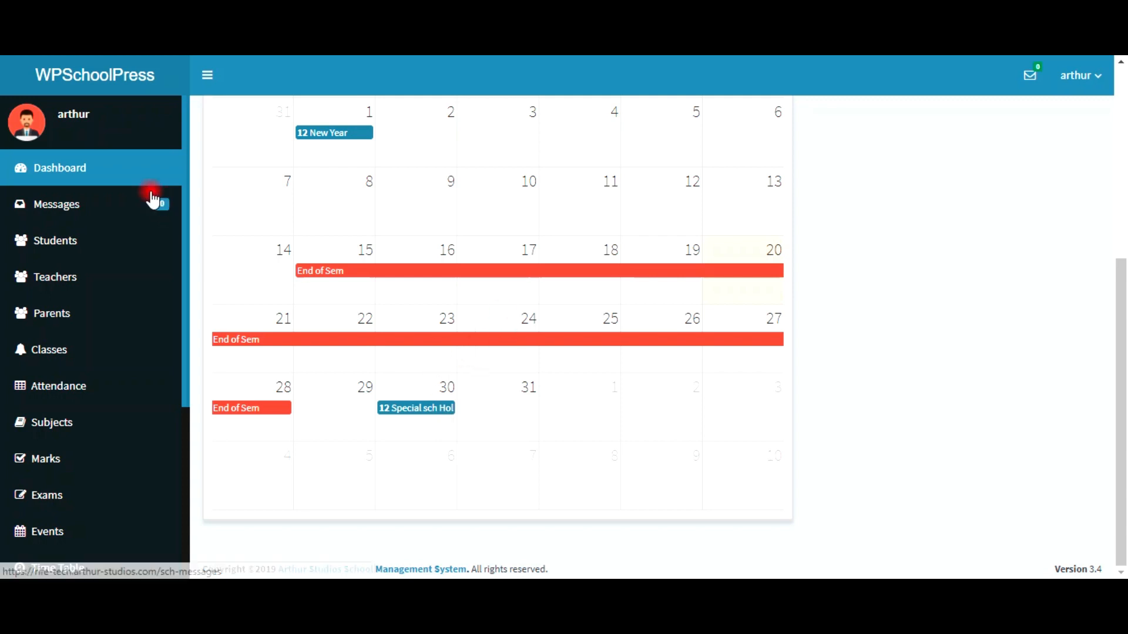
{"action": "scroll", "coordinate": [72, 410], "scroll_direction": "down", "scroll_amount": 1}
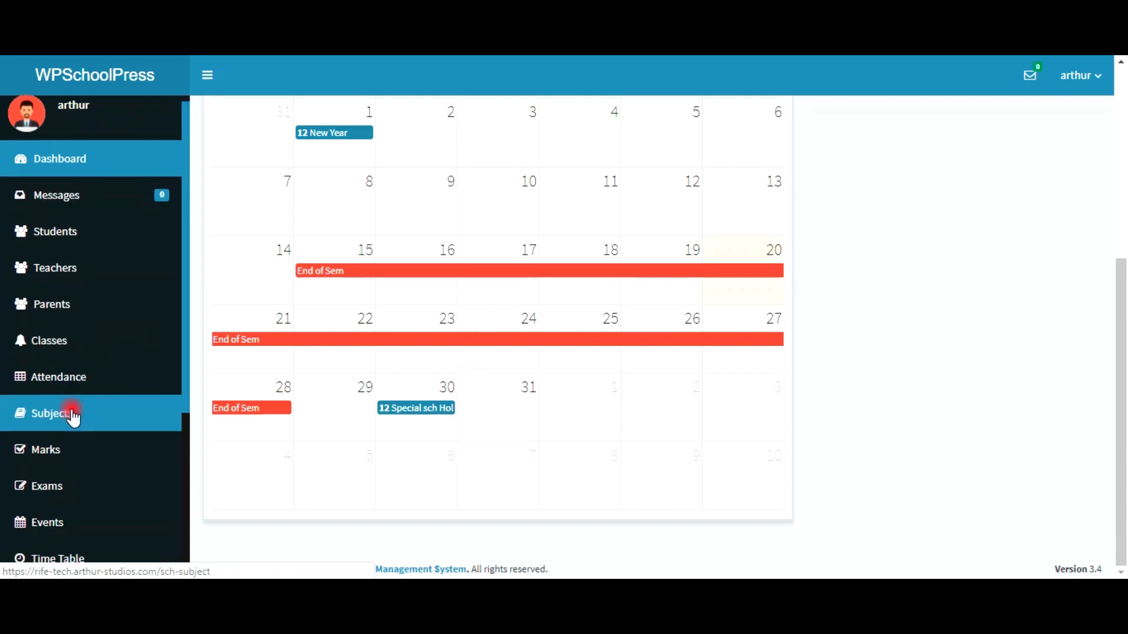
{"action": "scroll", "coordinate": [71, 415], "scroll_direction": "down", "scroll_amount": 4}
Step: Go to Notify and start a new notification
{"action": "left_click", "coordinate": [70, 392]}
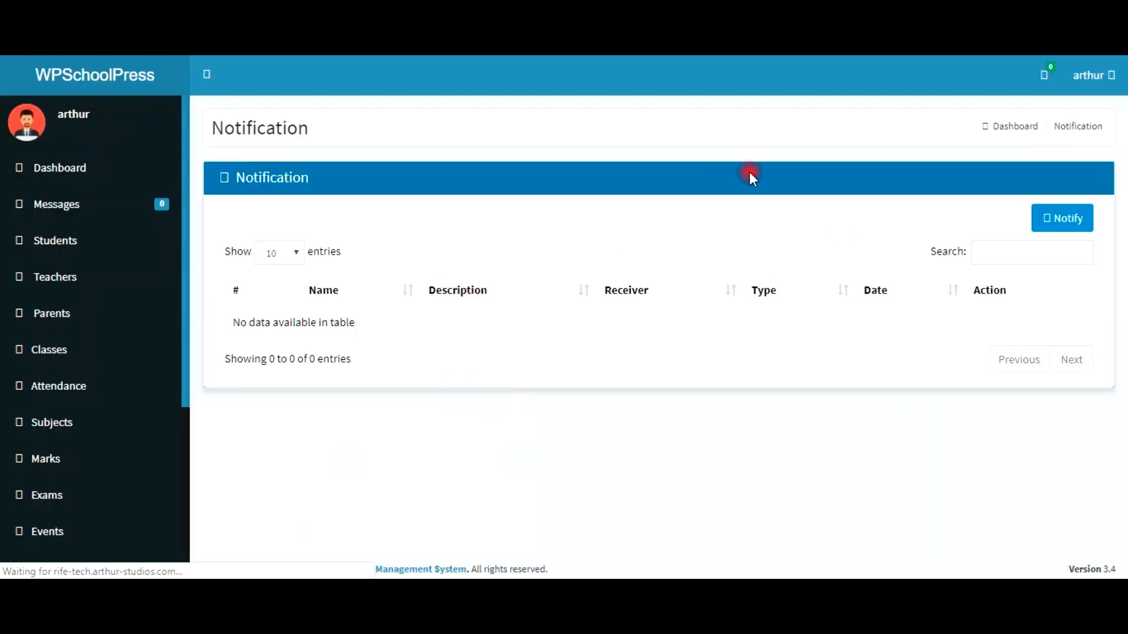
{"action": "left_click", "coordinate": [1062, 228]}
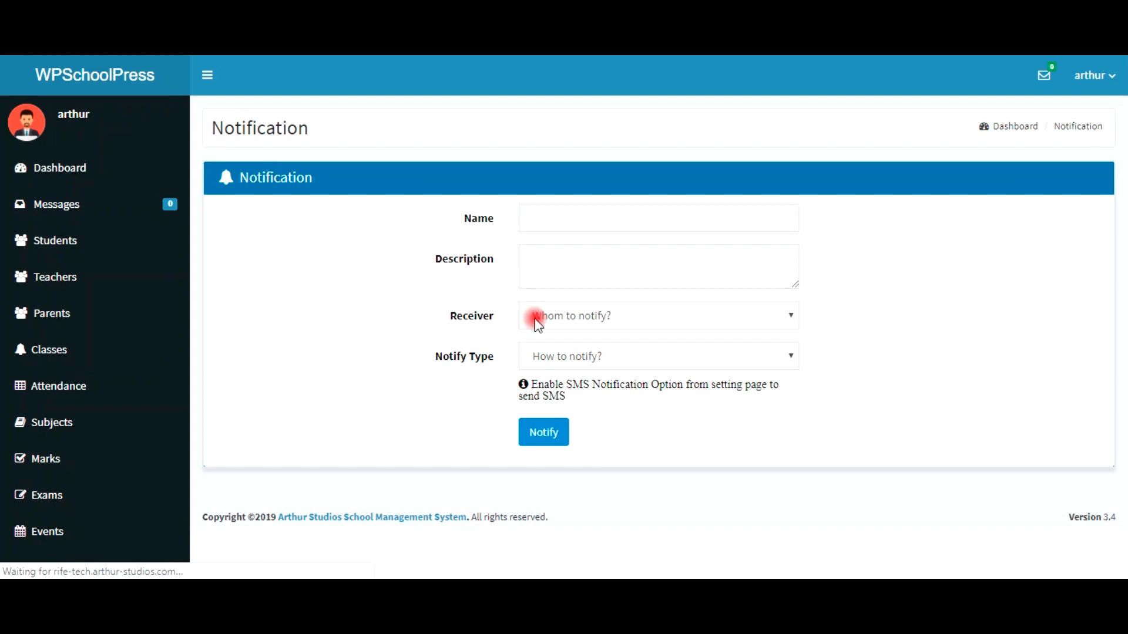
{"action": "left_click", "coordinate": [586, 217]}
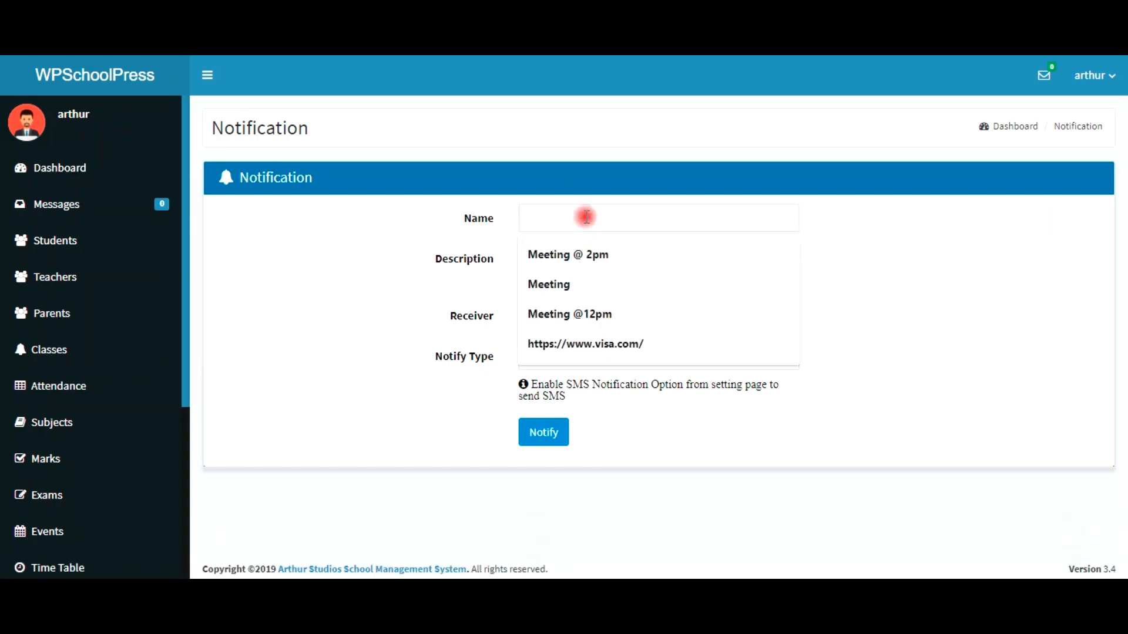
Step: Name it 'Meeting @ 2pm' and describe a brief students union meeting in the auditorium
{"action": "key", "text": "Escape"}
{"action": "key", "text": "Down"}
{"action": "key", "text": "Return"}
{"action": "left_click", "coordinate": [571, 262]}
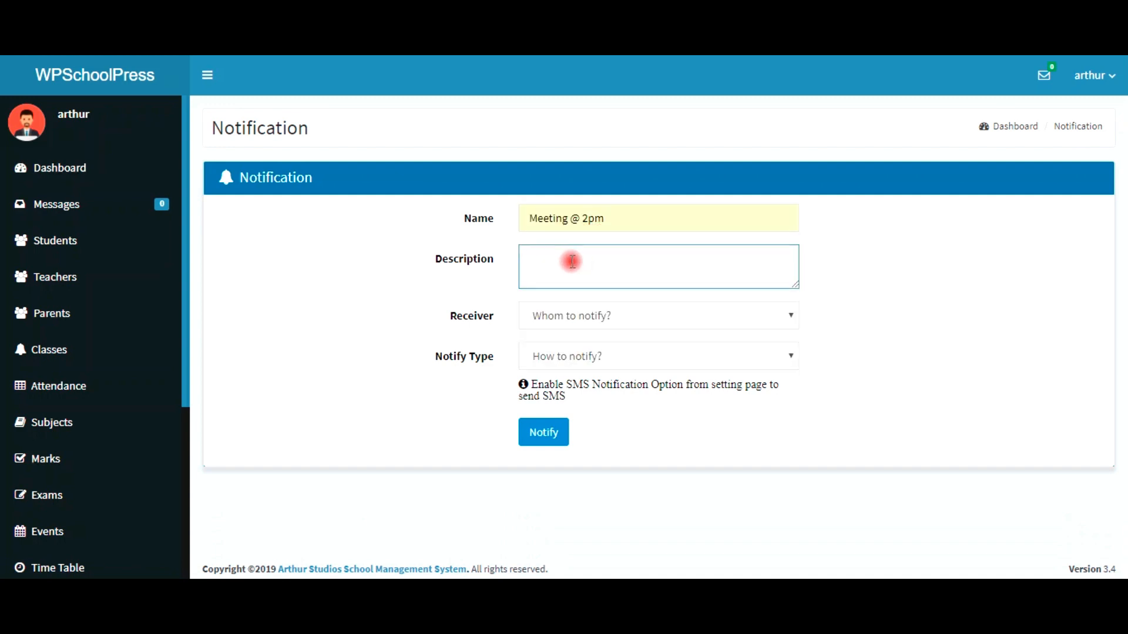
{"action": "type", "text": "WE"}
{"action": "key", "text": "BackSpace"}
{"action": "type", "text": "e want to have  a brief meeting"}
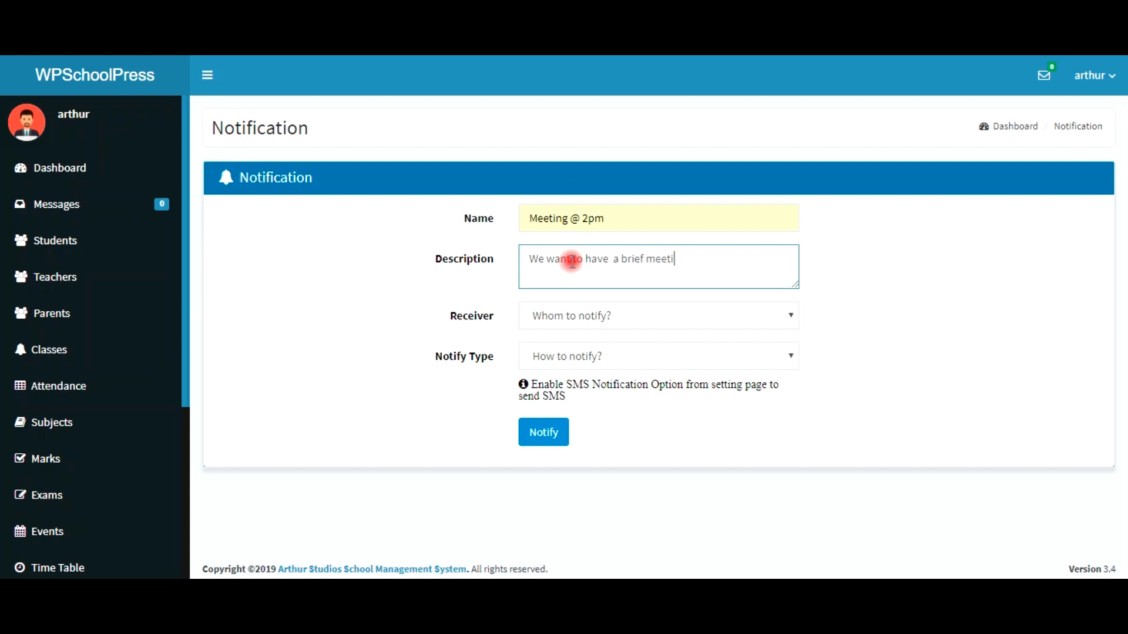
{"action": "type", "text": "r our studrnts union"}
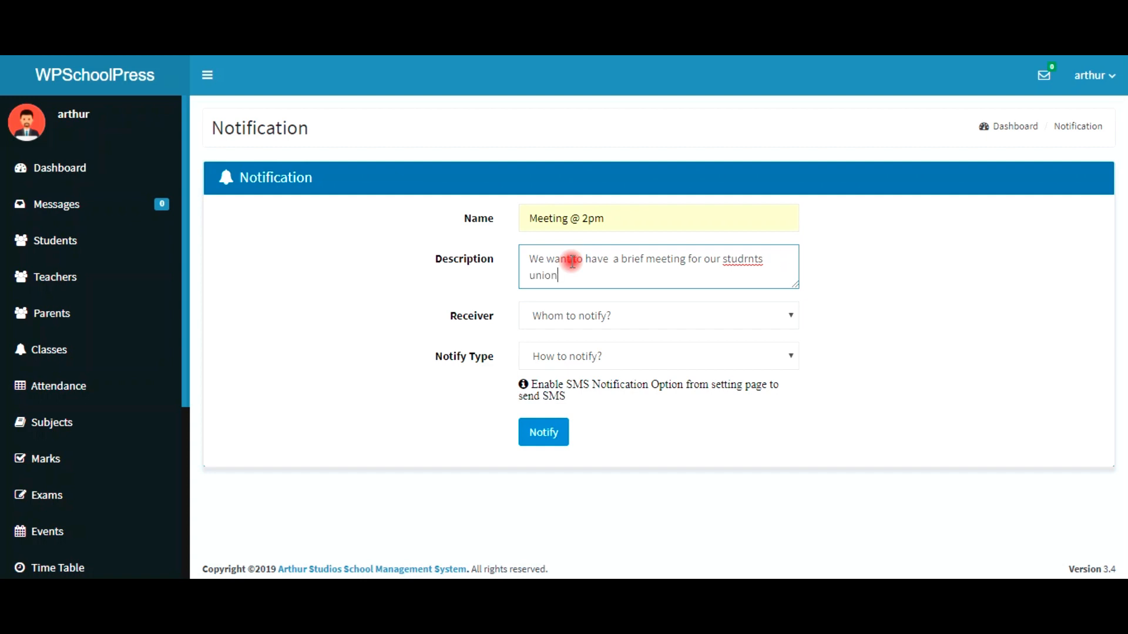
{"action": "type", "text": ". "}
{"action": "type", "text": "Pl"}
{"action": "type", "text": "ease c"}
{"action": "type", "text": "ome to th"}
{"action": "type", "text": "e audit"}
{"action": "type", "text": "rio"}
{"action": "key", "text": "BackSpace"}
{"action": "key", "text": "BackSpace"}
{"action": "type", "text": "um"}
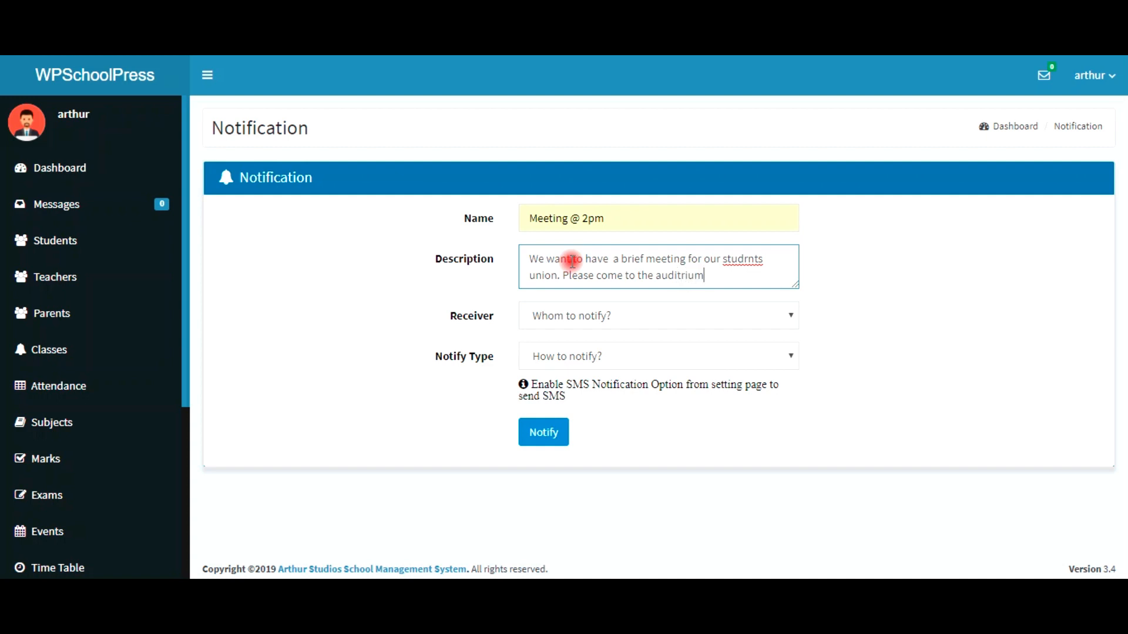
{"action": "type", "text": "."}
Step: Correct the misspellings to 'auditorium' and 'students' using spellcheck suggestions
{"action": "right_click", "coordinate": [679, 280]}
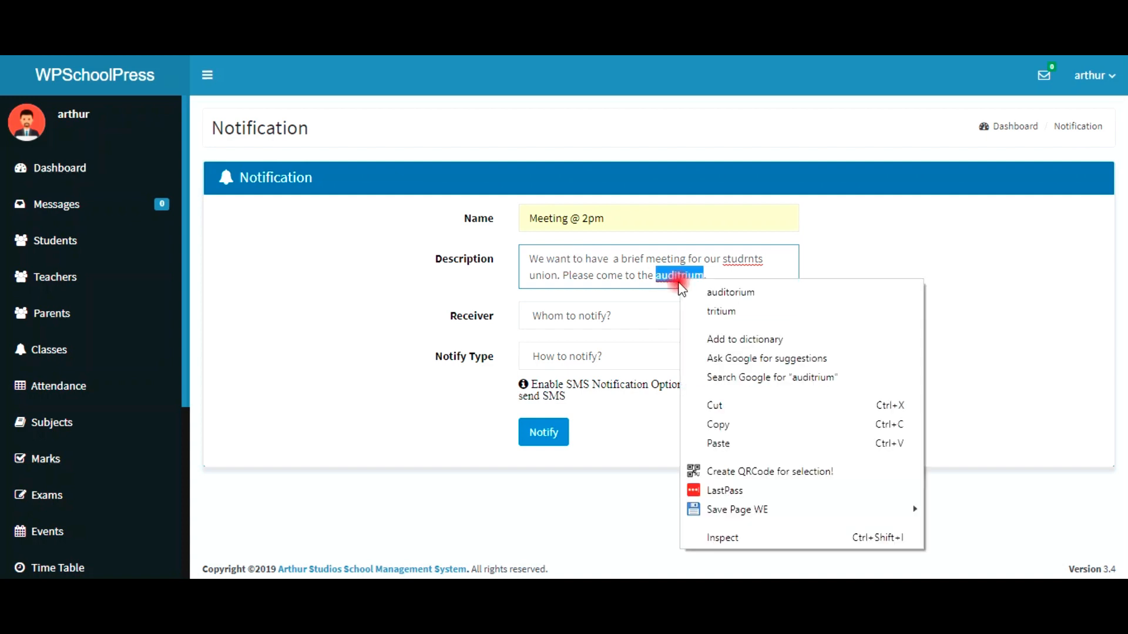
{"action": "left_click", "coordinate": [703, 292]}
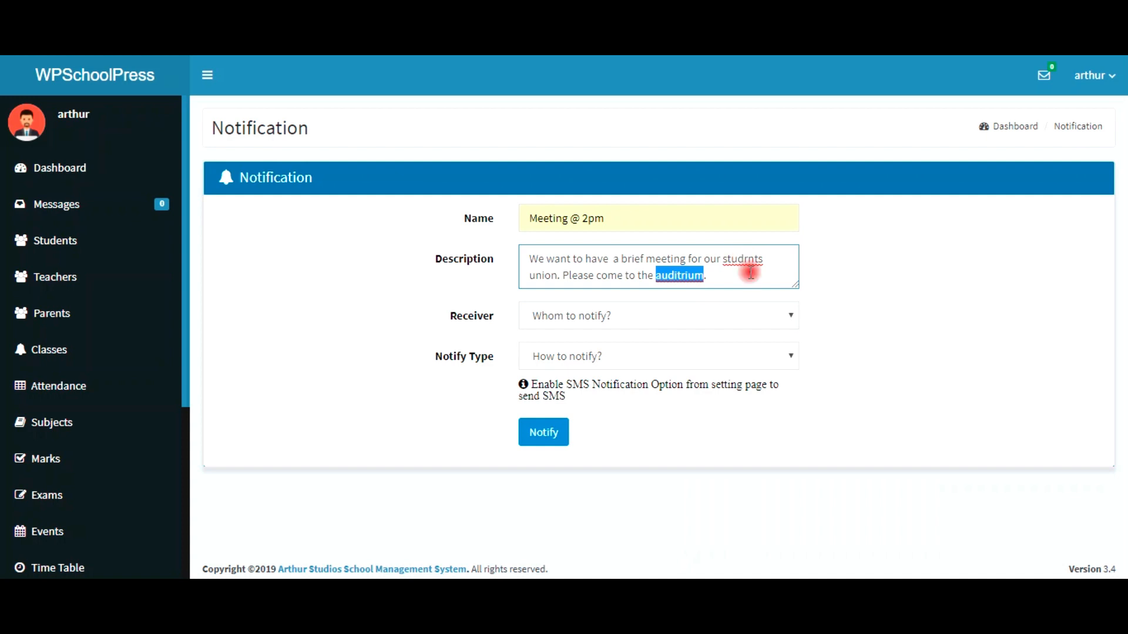
{"action": "right_click", "coordinate": [747, 263]}
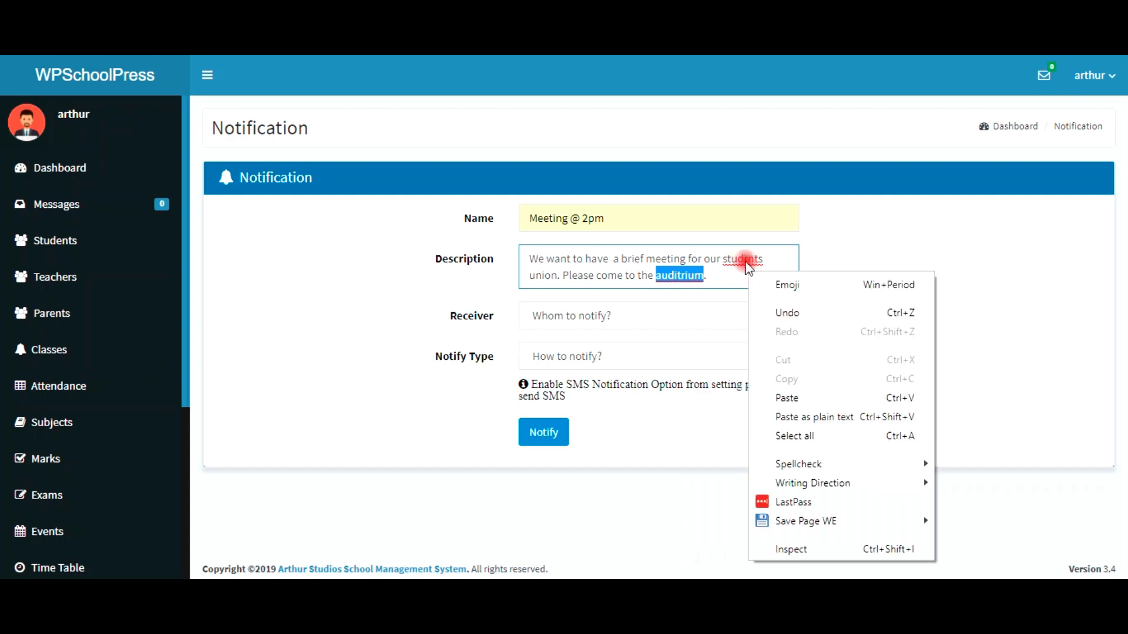
{"action": "key", "text": "Escape"}
{"action": "right_click", "coordinate": [746, 259]}
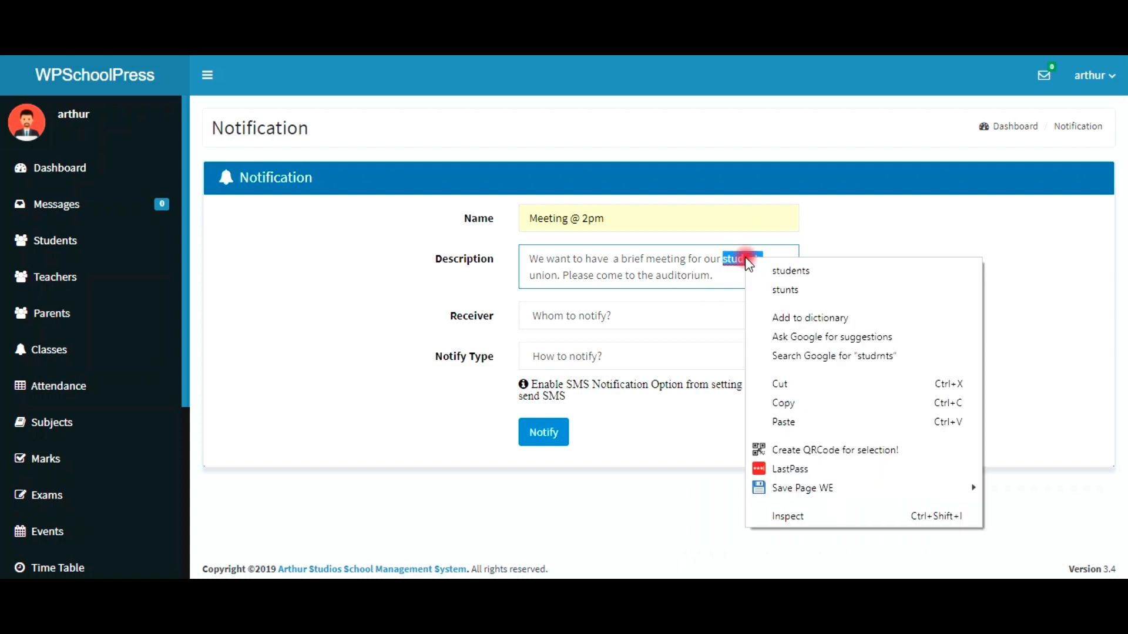
{"action": "left_click", "coordinate": [768, 270]}
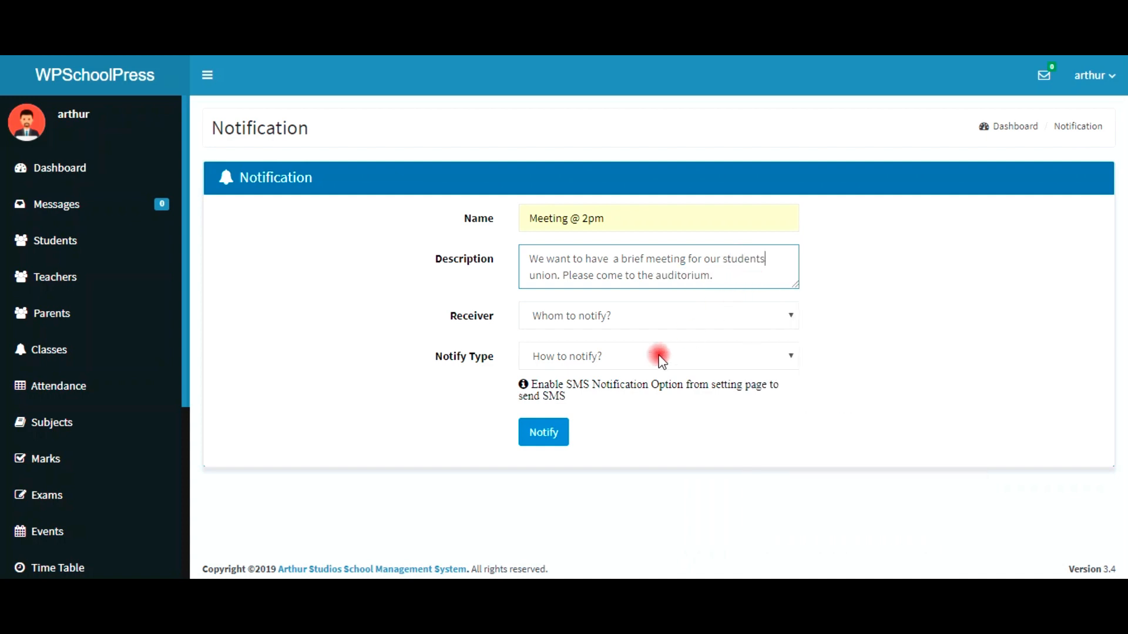
Step: Send the Meeting @ 2pm notification to All Users by Email
{"action": "left_click", "coordinate": [601, 316]}
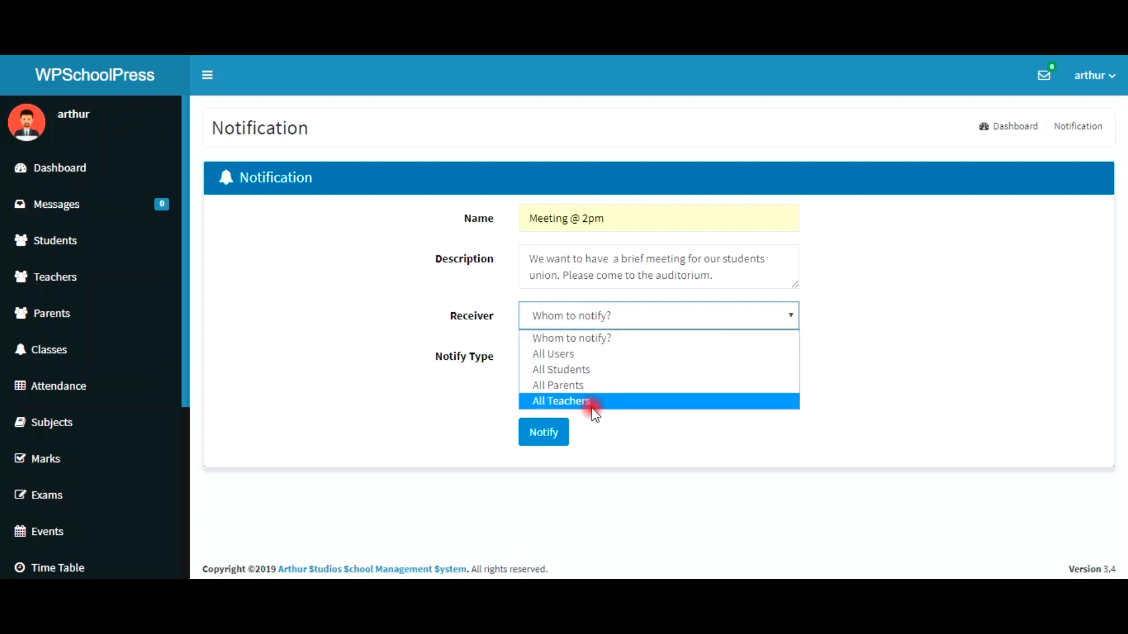
{"action": "left_click", "coordinate": [574, 355]}
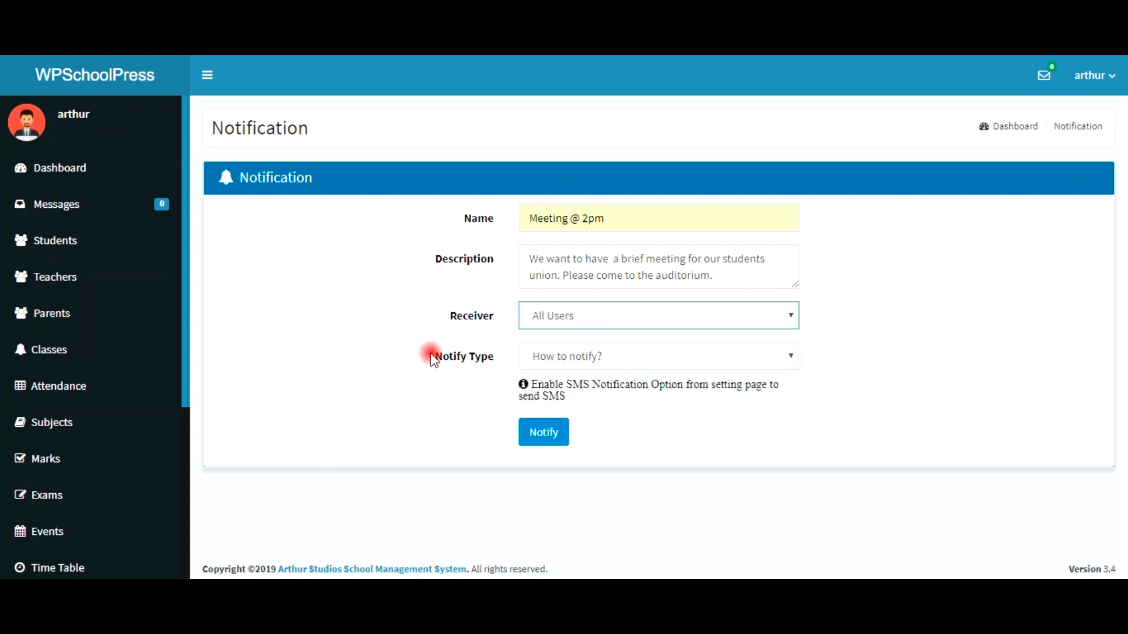
{"action": "left_click", "coordinate": [559, 356]}
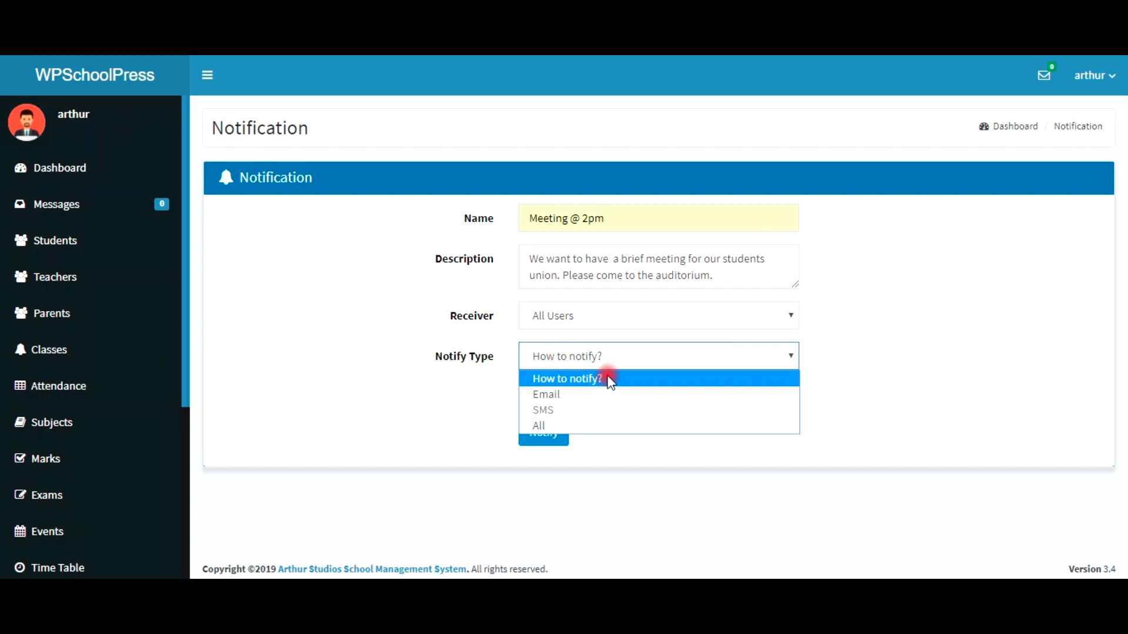
{"action": "left_click", "coordinate": [596, 395]}
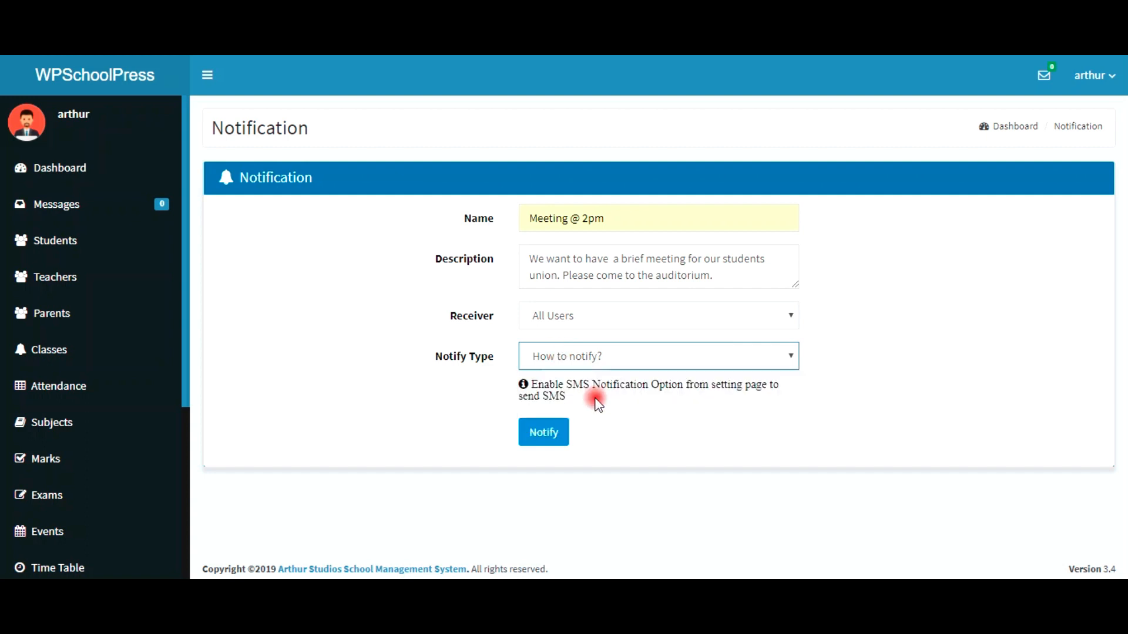
{"action": "left_click", "coordinate": [604, 360]}
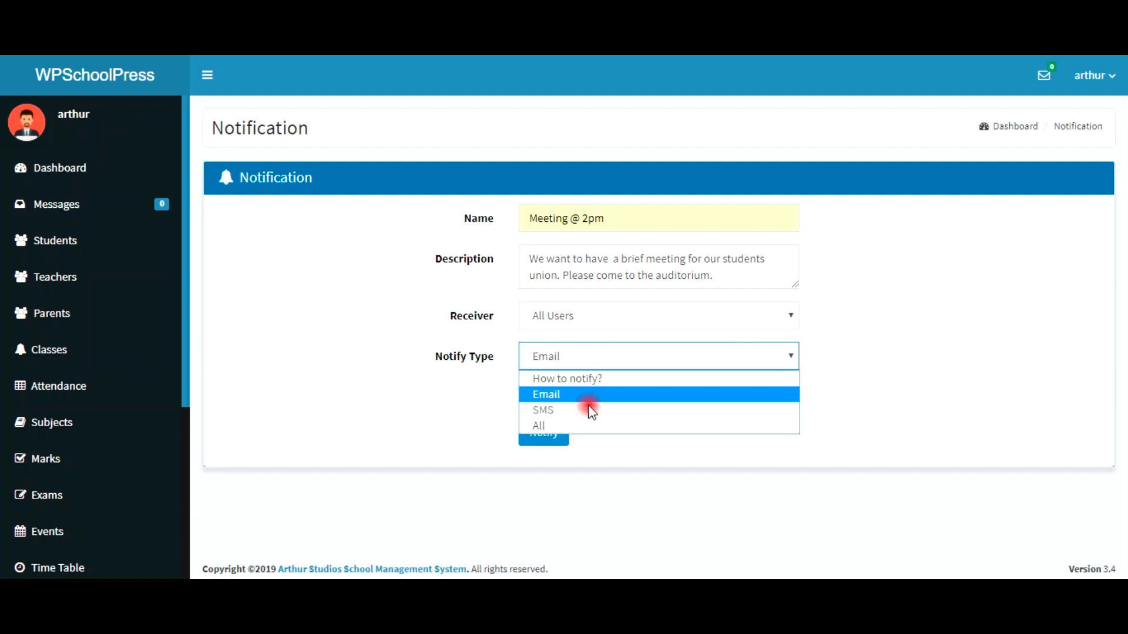
{"action": "left_click", "coordinate": [555, 396]}
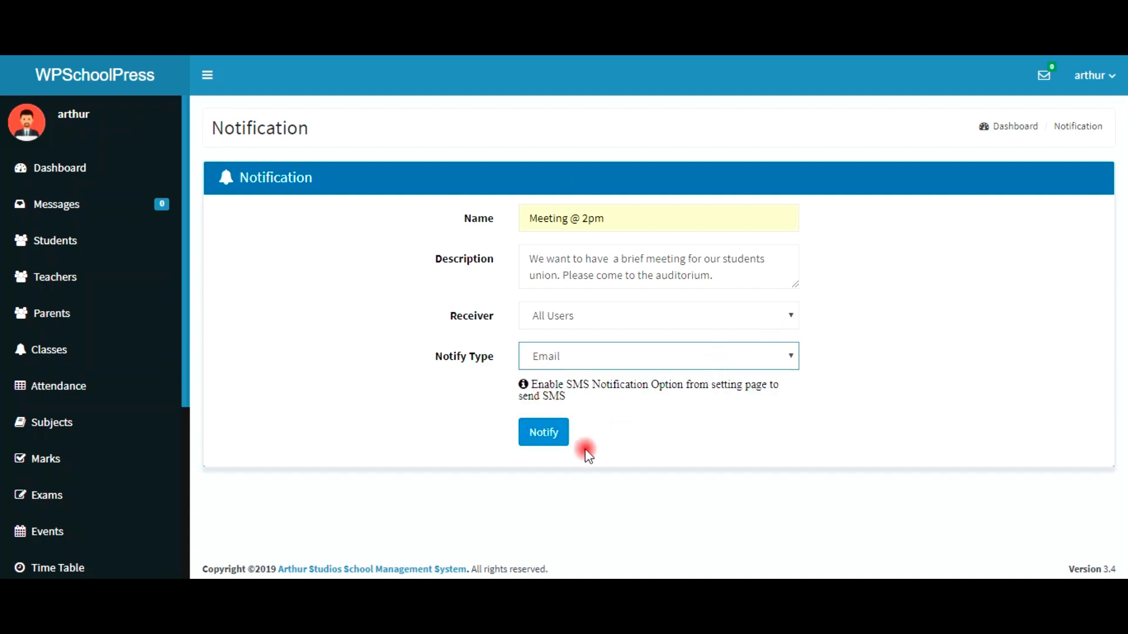
{"action": "left_click", "coordinate": [560, 441]}
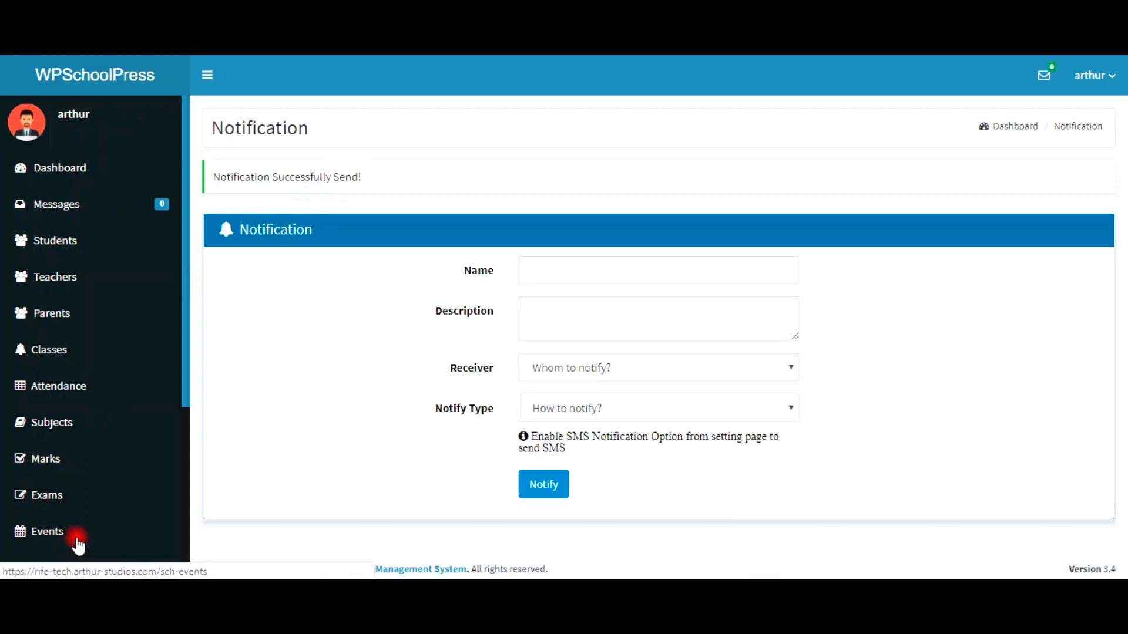
{"action": "left_click", "coordinate": [57, 528]}
{"action": "scroll", "coordinate": [88, 428], "scroll_direction": "down", "scroll_amount": 2}
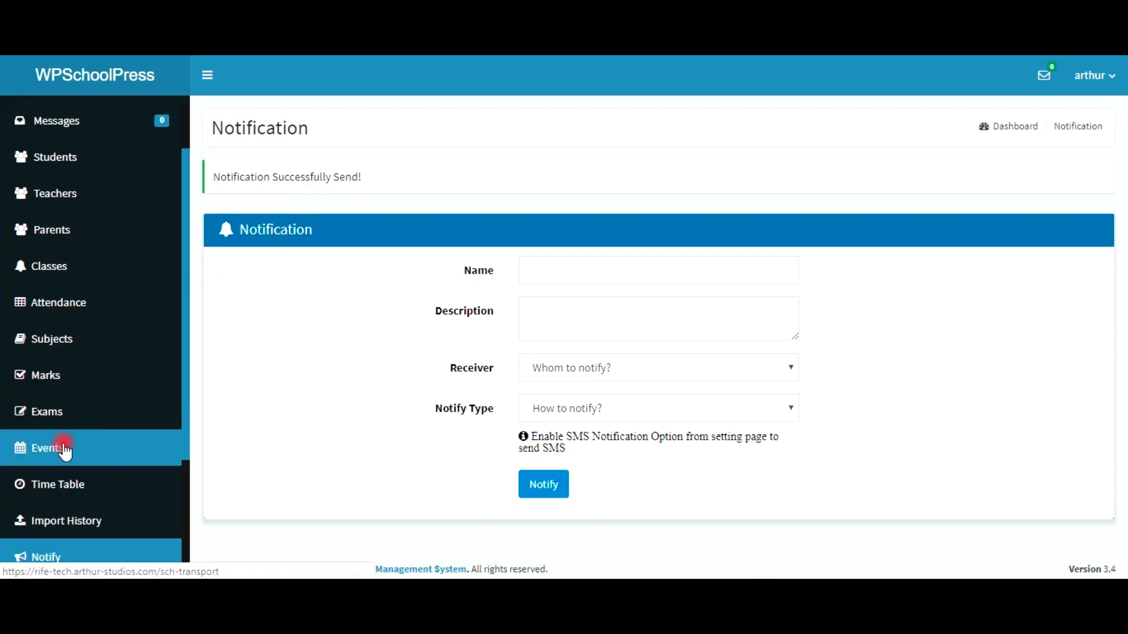
{"action": "scroll", "coordinate": [47, 546], "scroll_direction": "down", "scroll_amount": 4}
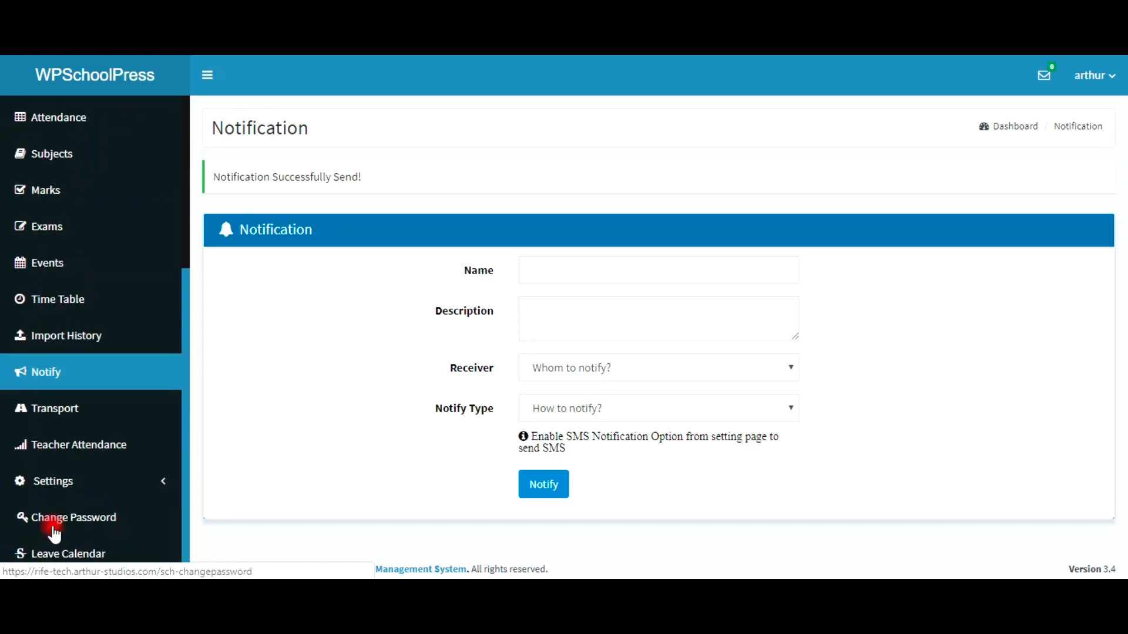
{"action": "left_click", "coordinate": [44, 378]}
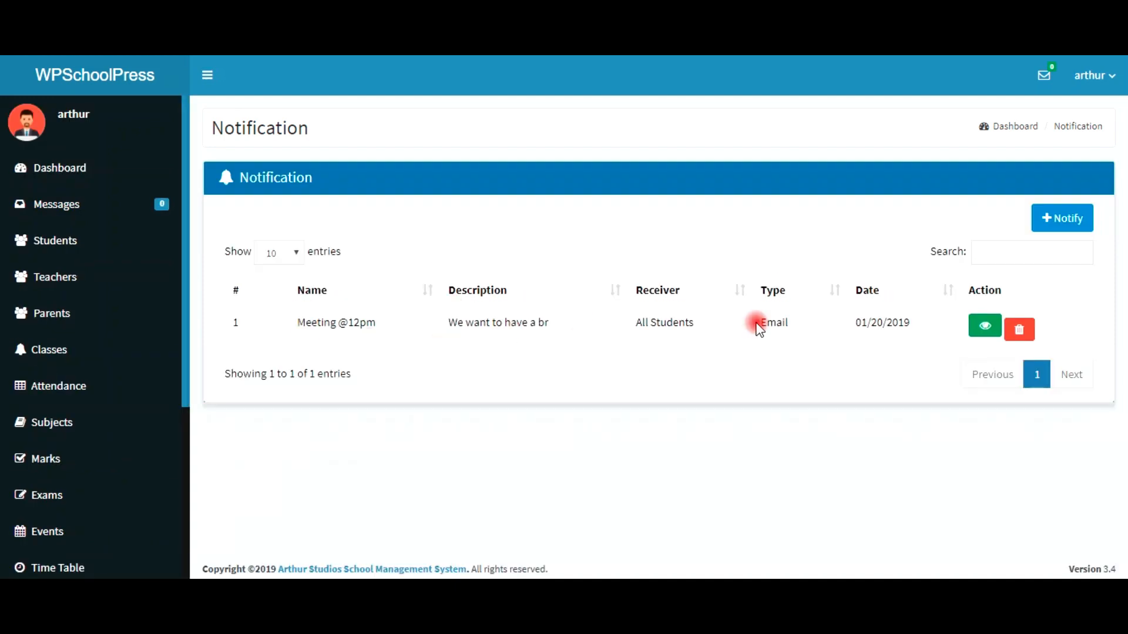
{"action": "left_click", "coordinate": [987, 327]}
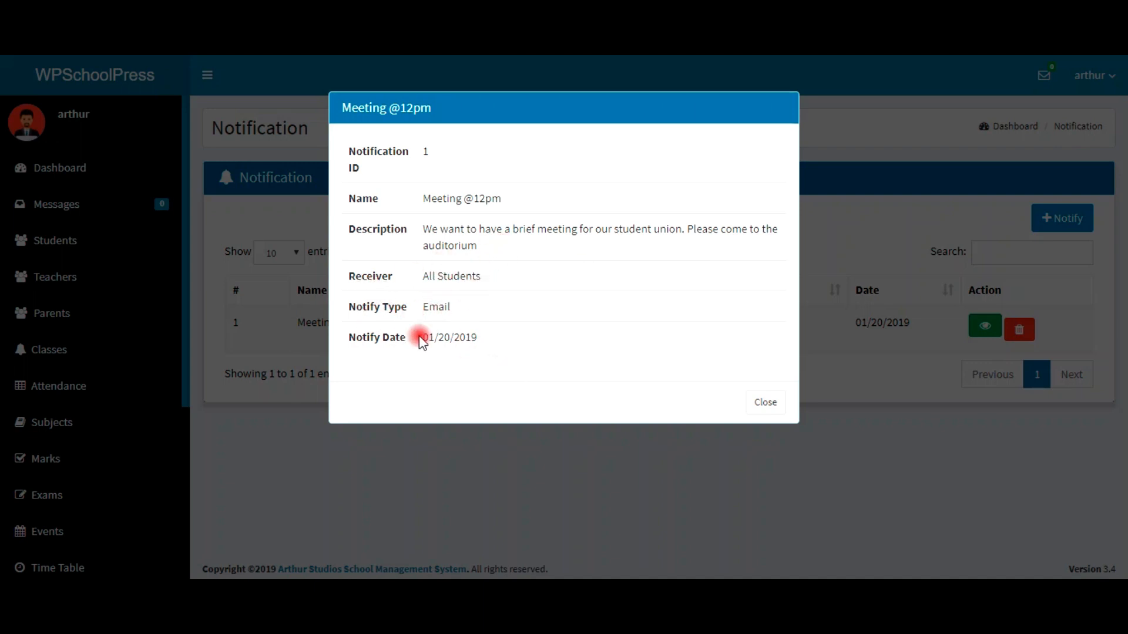
{"action": "left_click", "coordinate": [764, 402]}
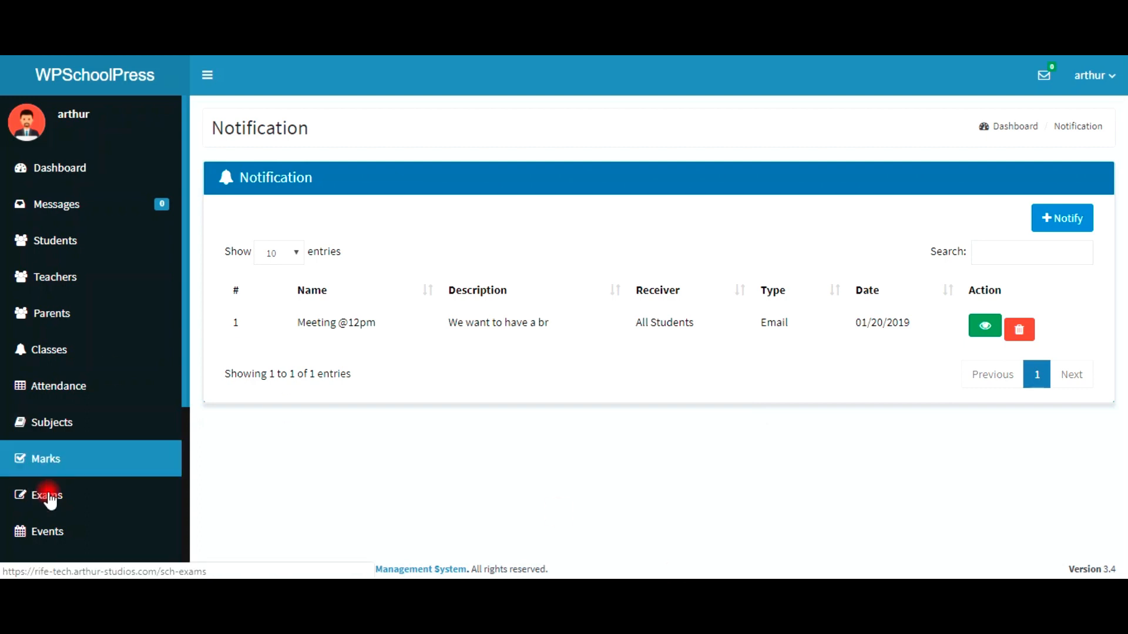
{"action": "scroll", "coordinate": [48, 497], "scroll_direction": "down", "scroll_amount": 3}
{"action": "scroll", "coordinate": [51, 498], "scroll_direction": "down", "scroll_amount": 1}
{"action": "left_click", "coordinate": [68, 441]}
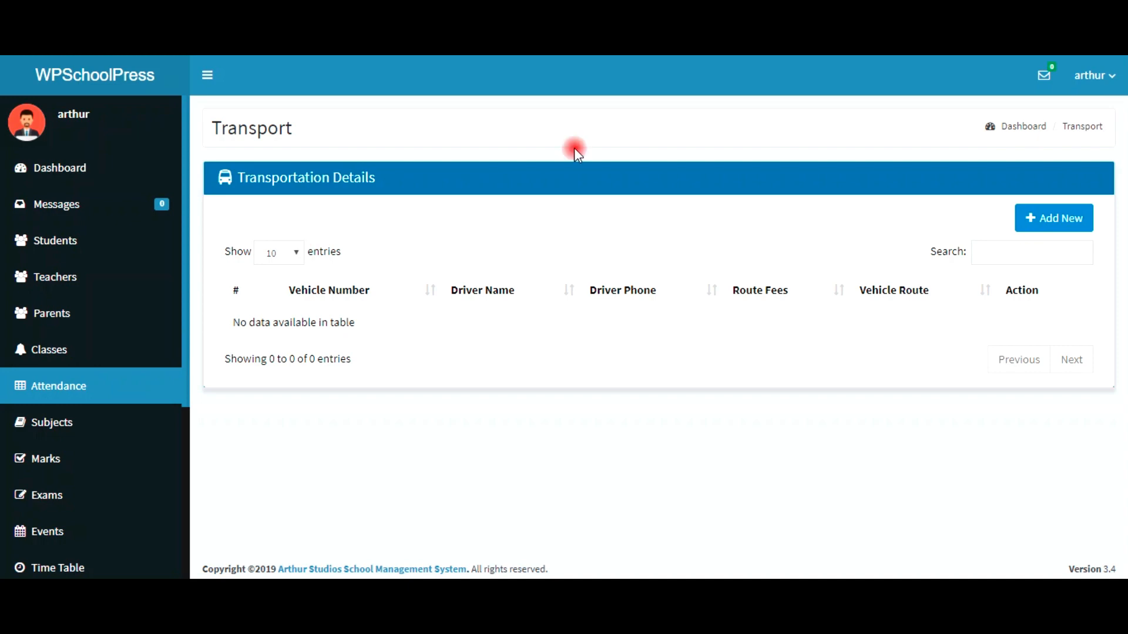
{"action": "left_click", "coordinate": [1045, 220]}
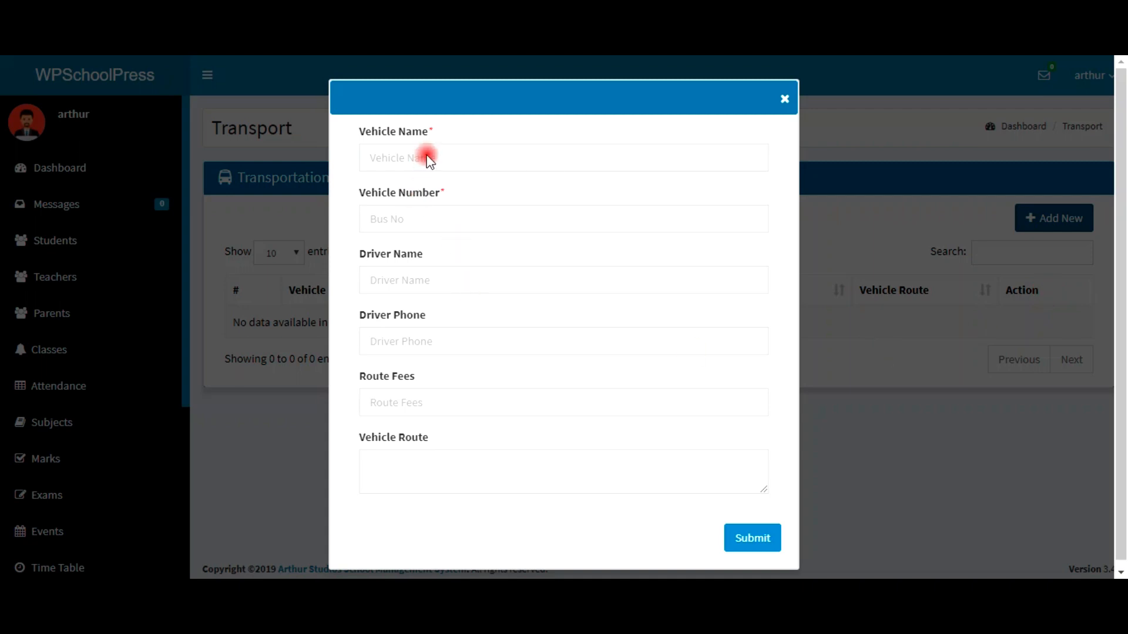
{"action": "left_click", "coordinate": [428, 156]}
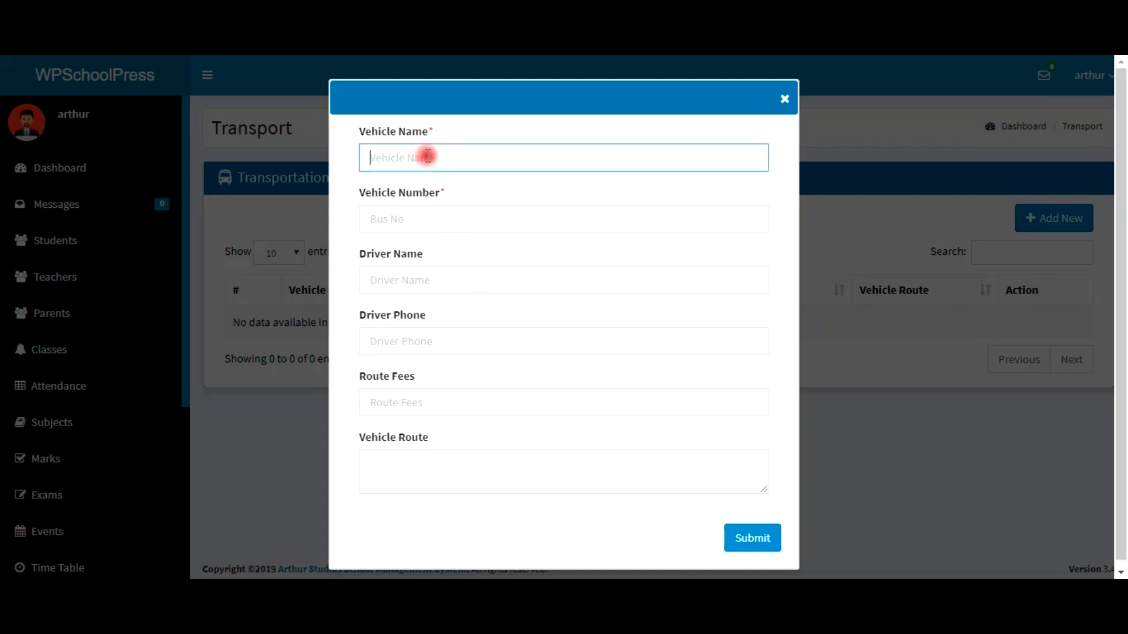
{"action": "type", "text": "School Bus"}
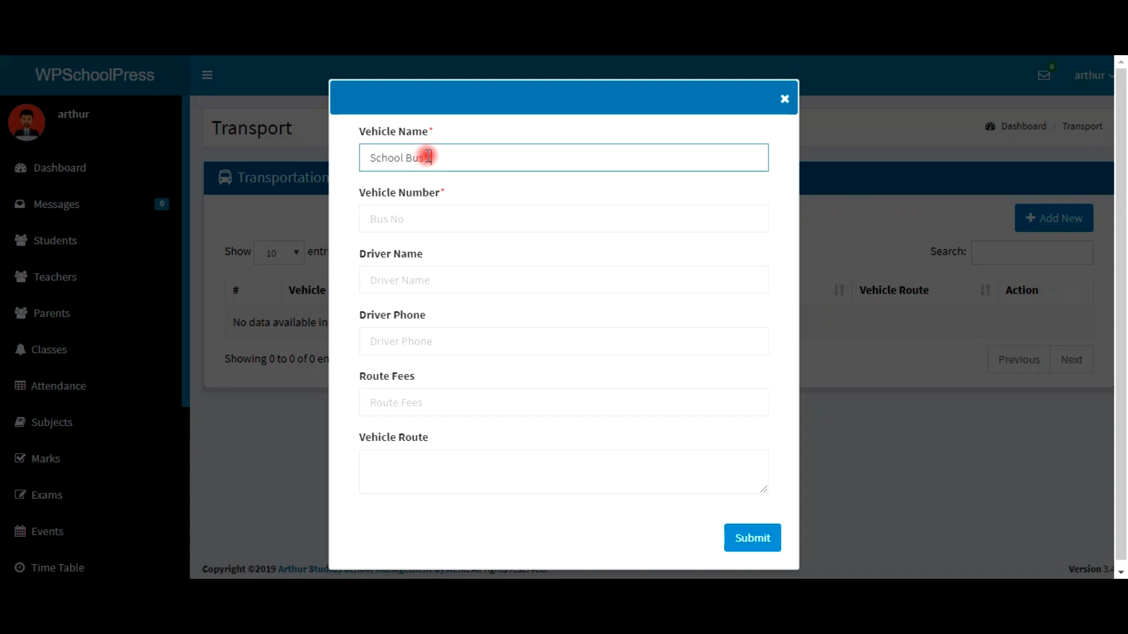
{"action": "type", "text": " 1"}
{"action": "left_click", "coordinate": [446, 216]}
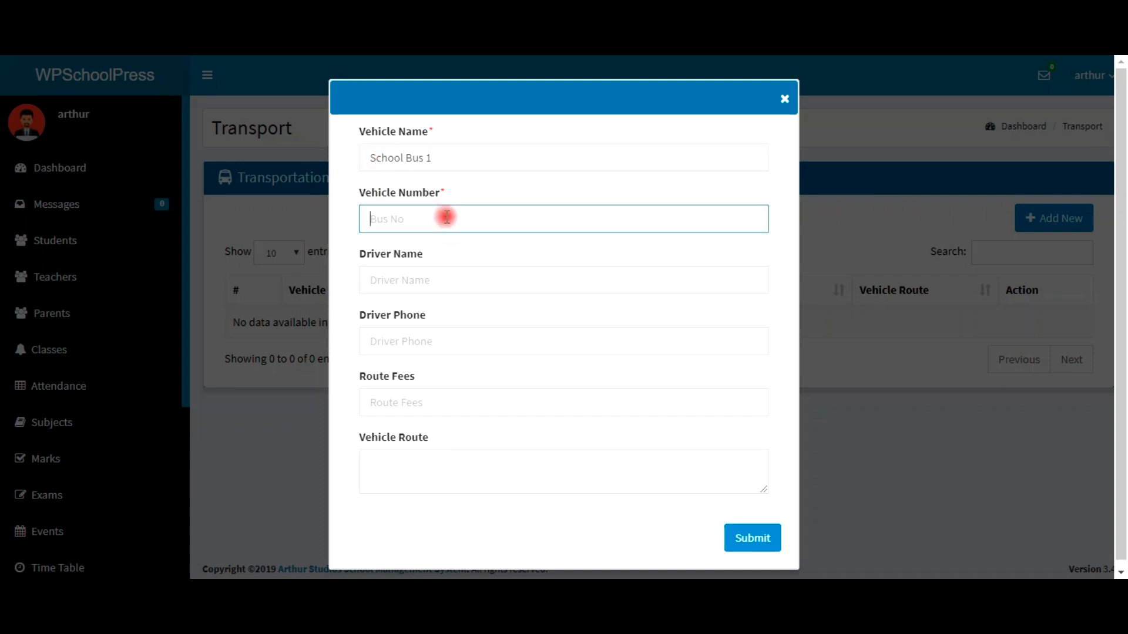
{"action": "type", "text": "Gr"}
{"action": "type", "text": "R"}
{"action": "type", "text": " 17628"}
{"action": "type", "text": " 16"}
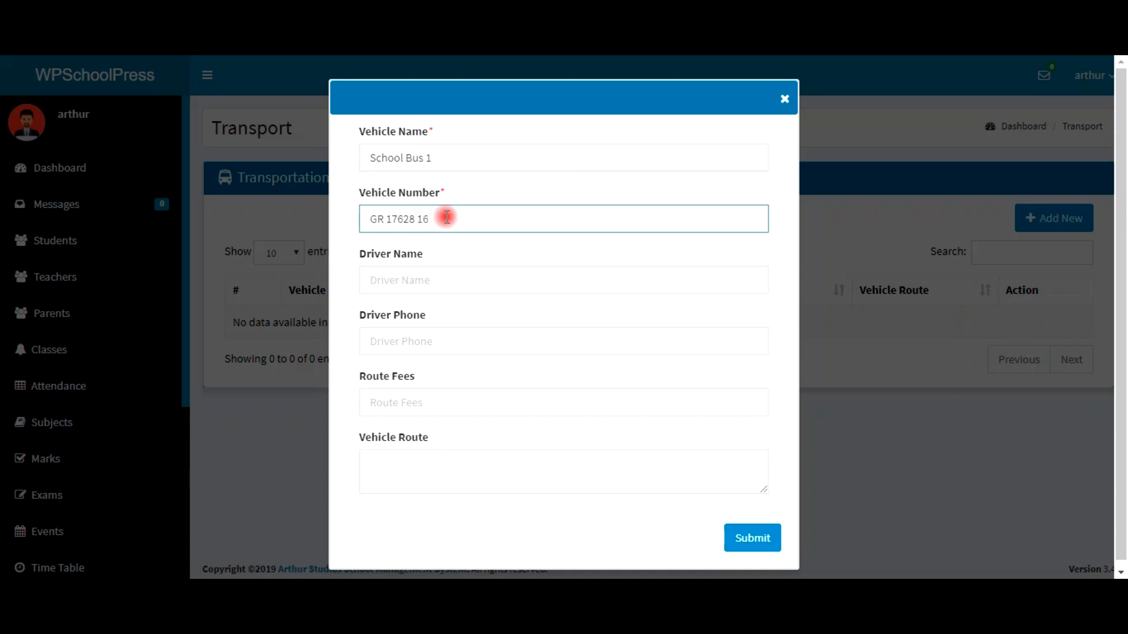
{"action": "left_click", "coordinate": [442, 276]}
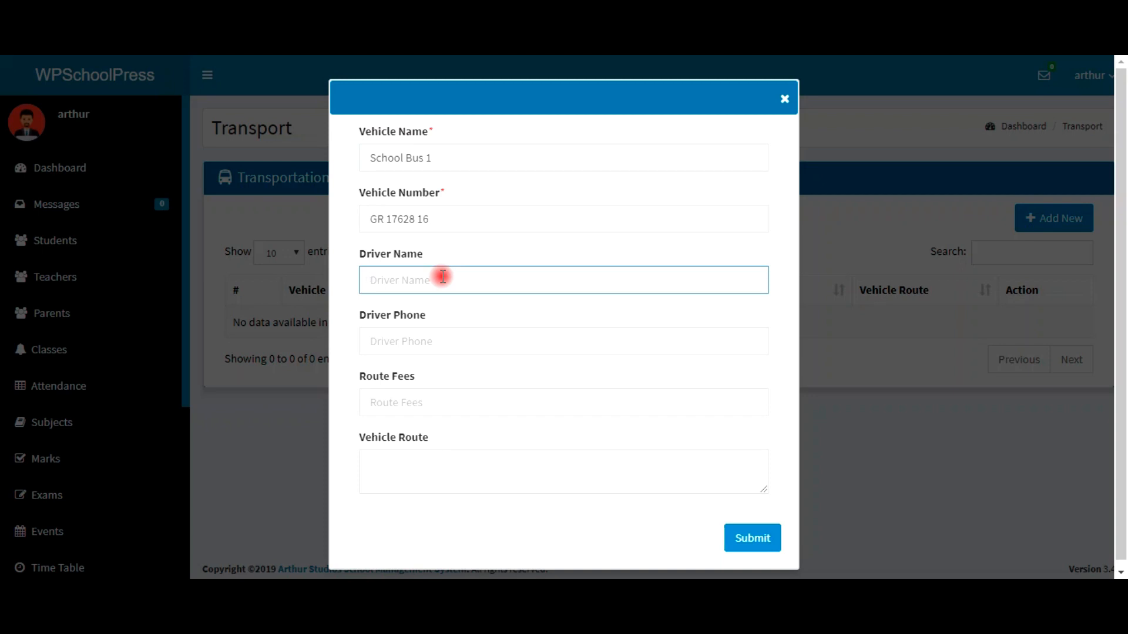
{"action": "left_click", "coordinate": [457, 343]}
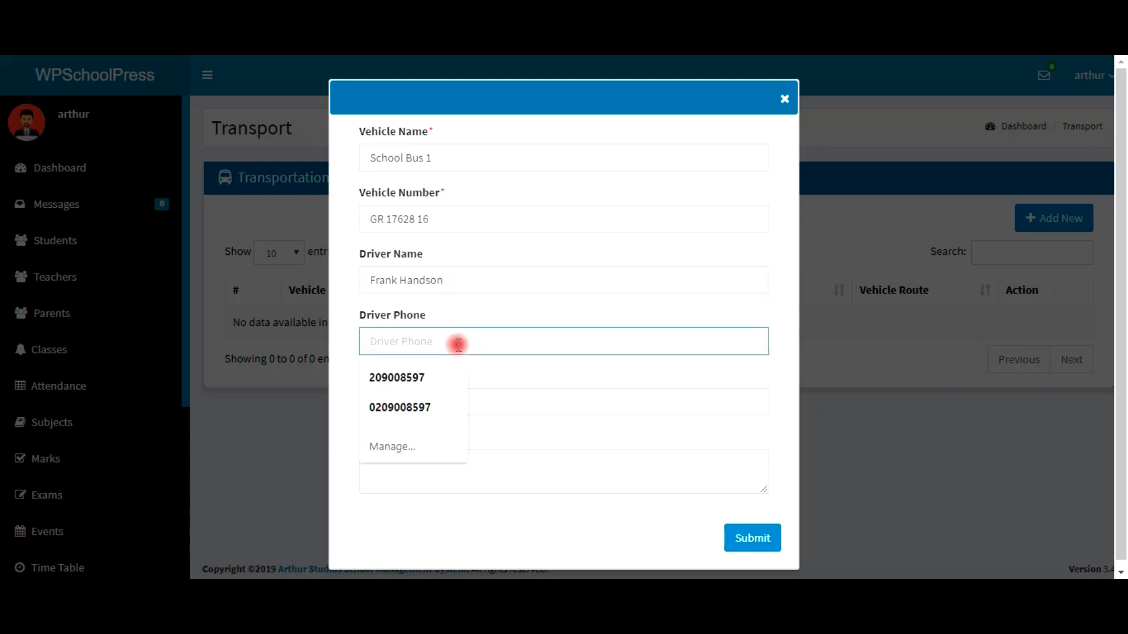
{"action": "type", "text": "02021454"}
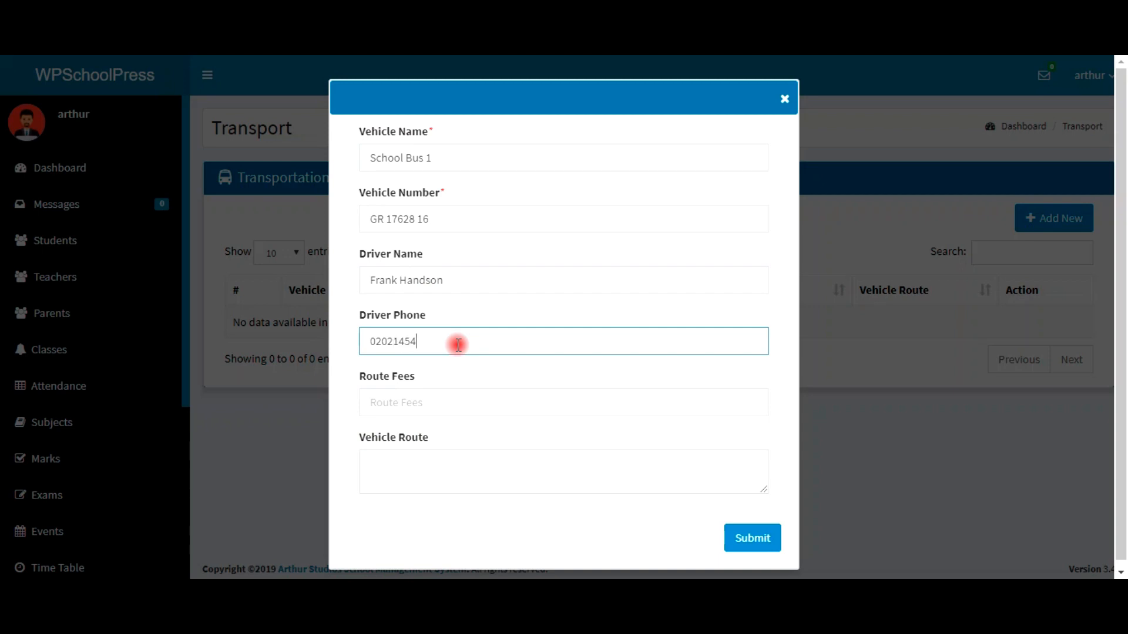
{"action": "left_click", "coordinate": [471, 399]}
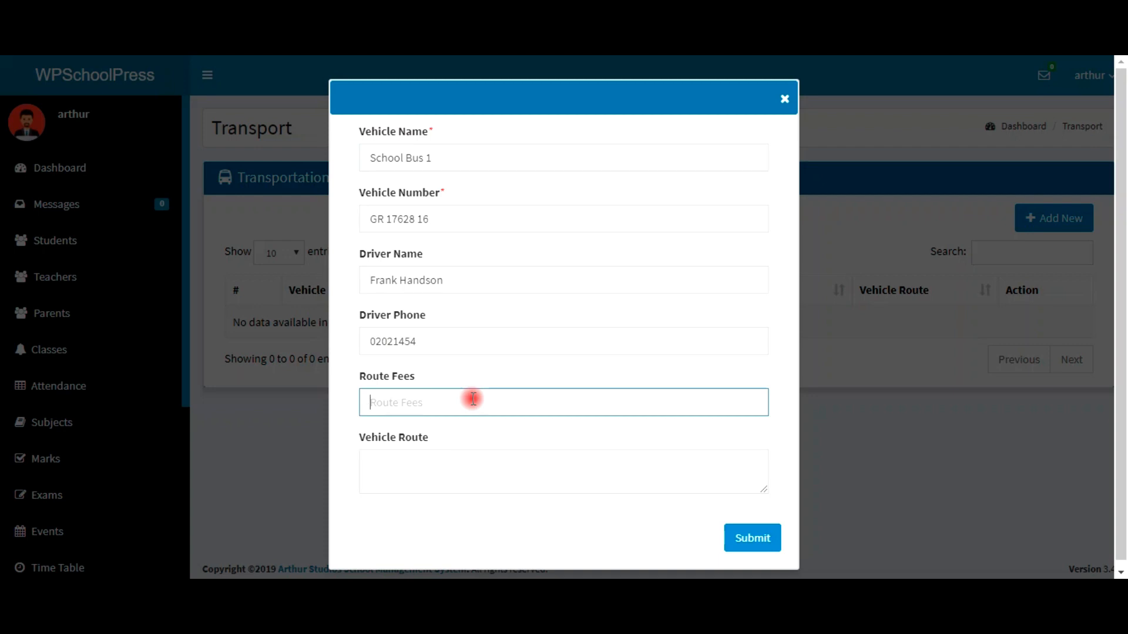
Step: Enter route fee 50 and the School–Community 1–Times Square route for School Bus 1, then submit it
{"action": "type", "text": "50"}
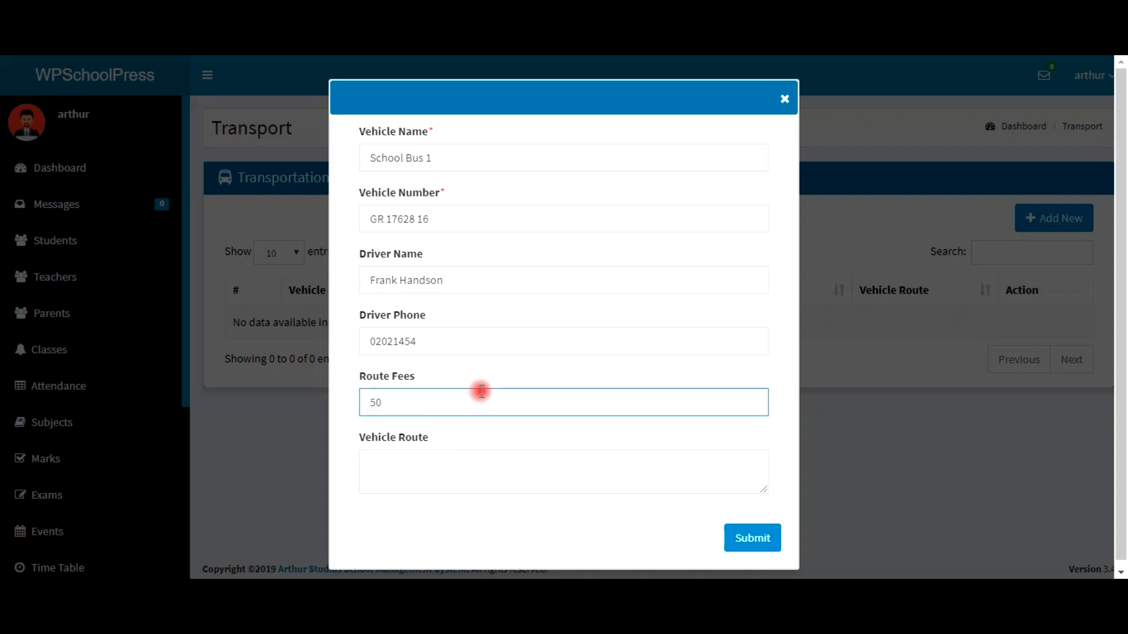
{"action": "scroll", "coordinate": [491, 461], "scroll_direction": "down", "scroll_amount": 1}
{"action": "left_click", "coordinate": [476, 454]}
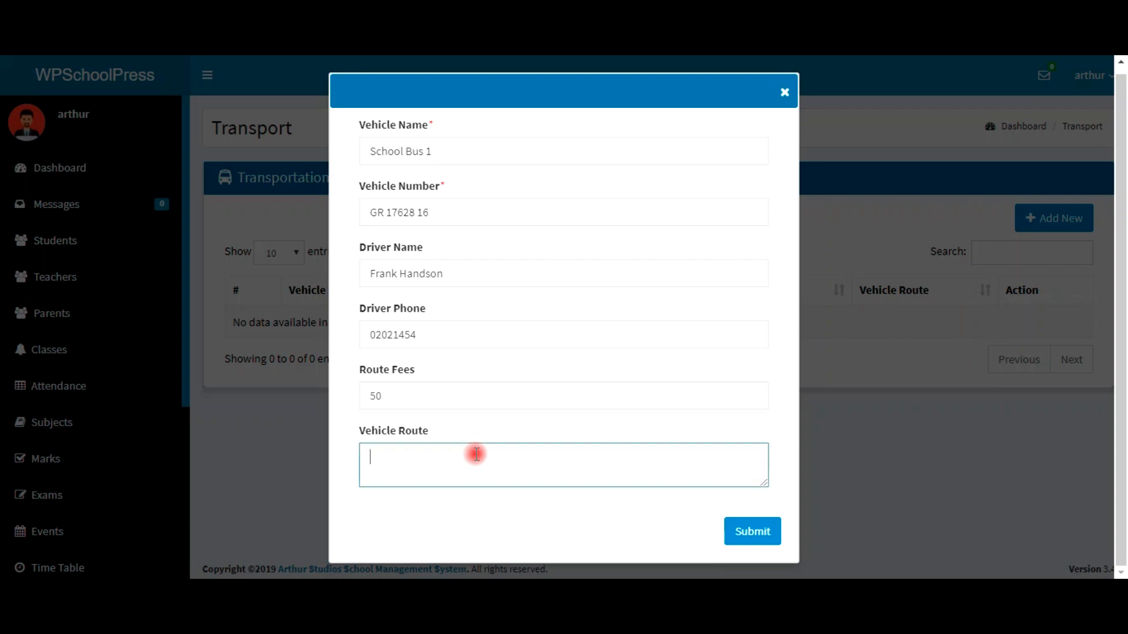
{"action": "type", "text": "School -"}
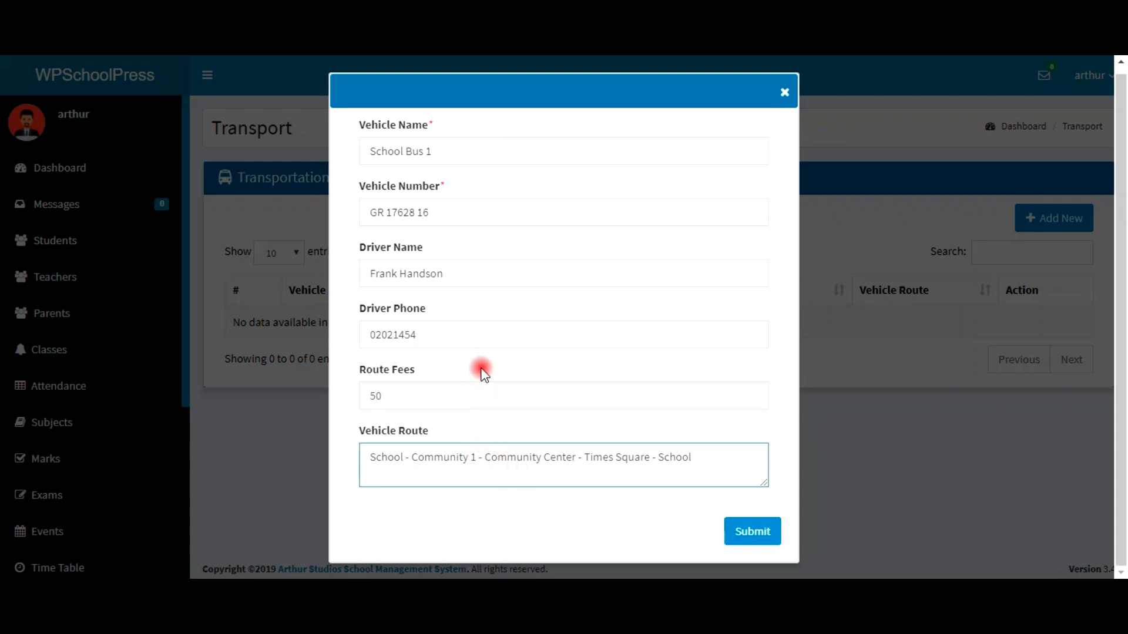
{"action": "left_click", "coordinate": [746, 532]}
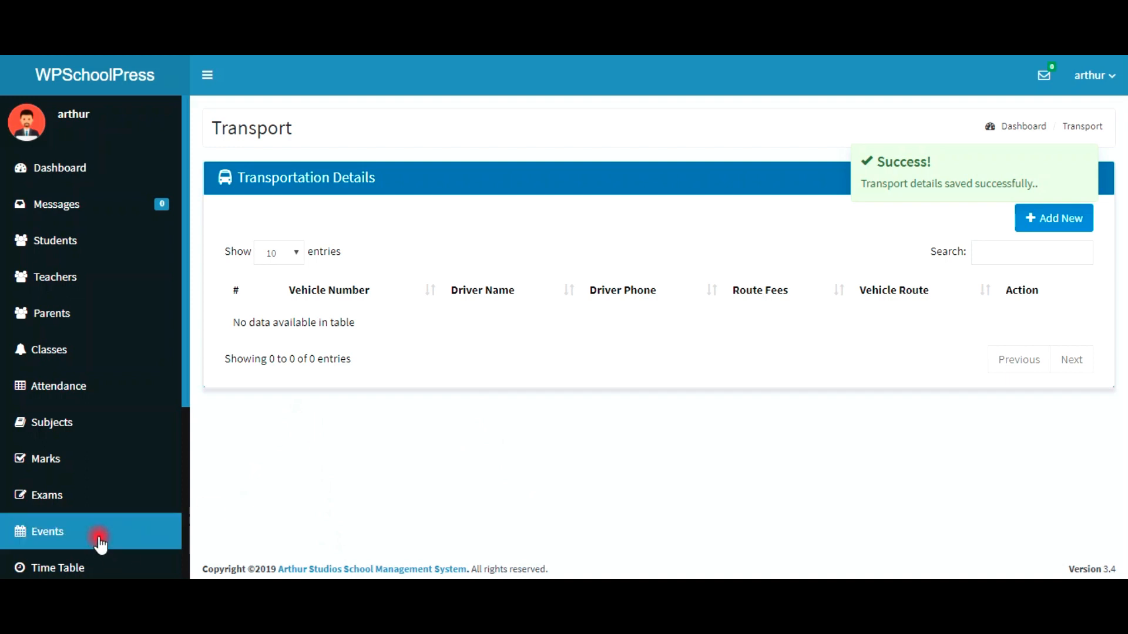
{"action": "scroll", "coordinate": [96, 532], "scroll_direction": "down", "scroll_amount": 5}
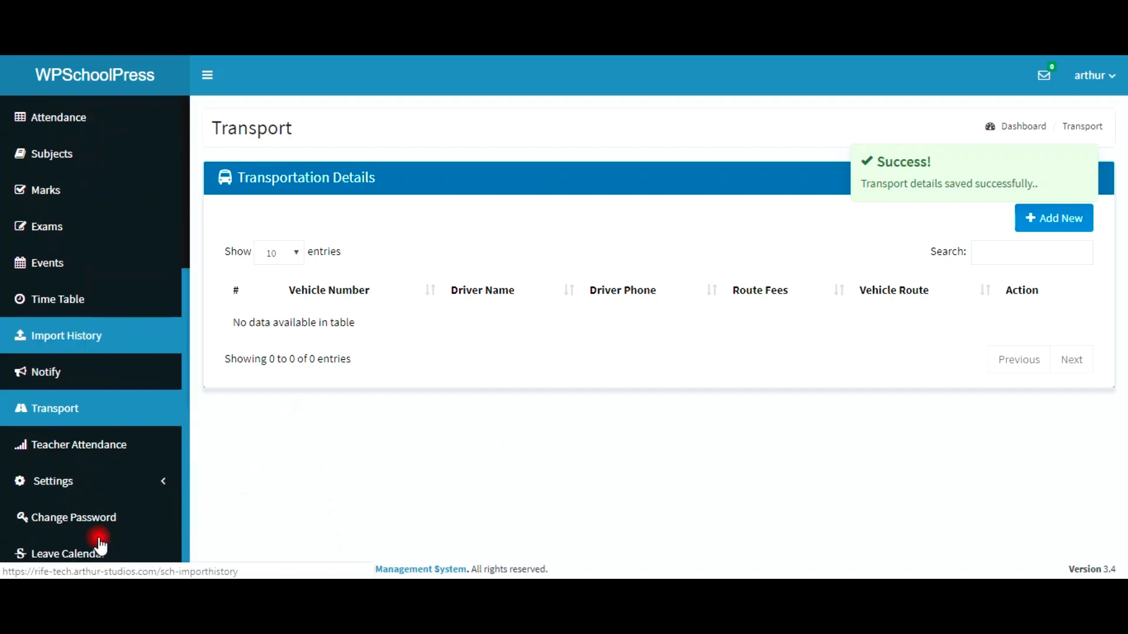
Step: Reload the Transport list to confirm School Bus 1, glance at the password page, then open the public site
{"action": "left_click", "coordinate": [64, 413]}
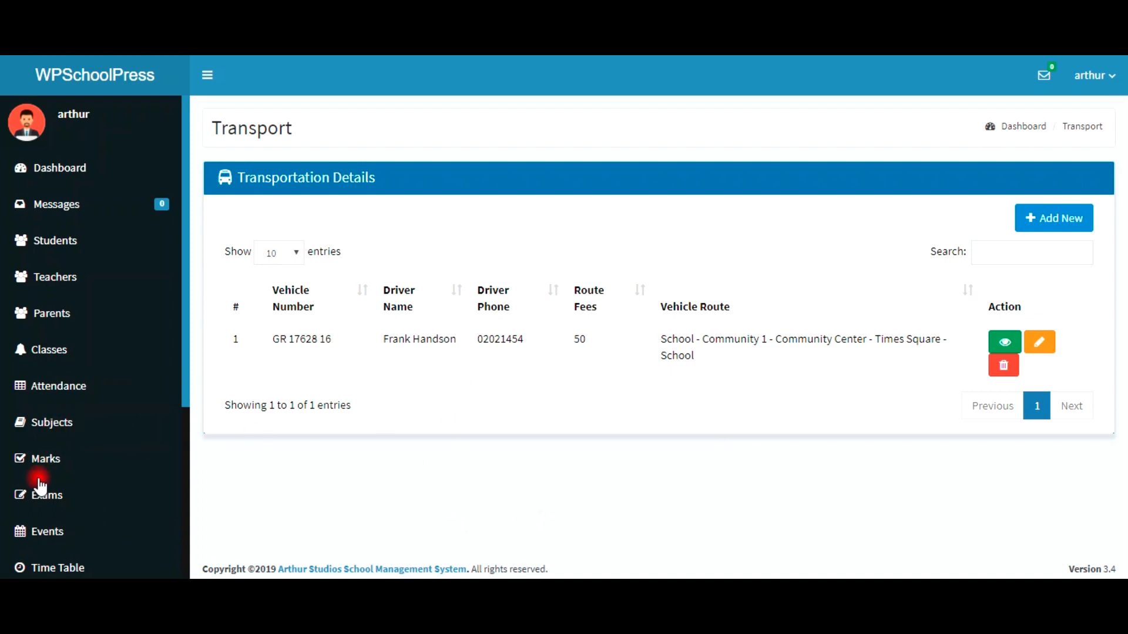
{"action": "scroll", "coordinate": [43, 478], "scroll_direction": "down", "scroll_amount": 5}
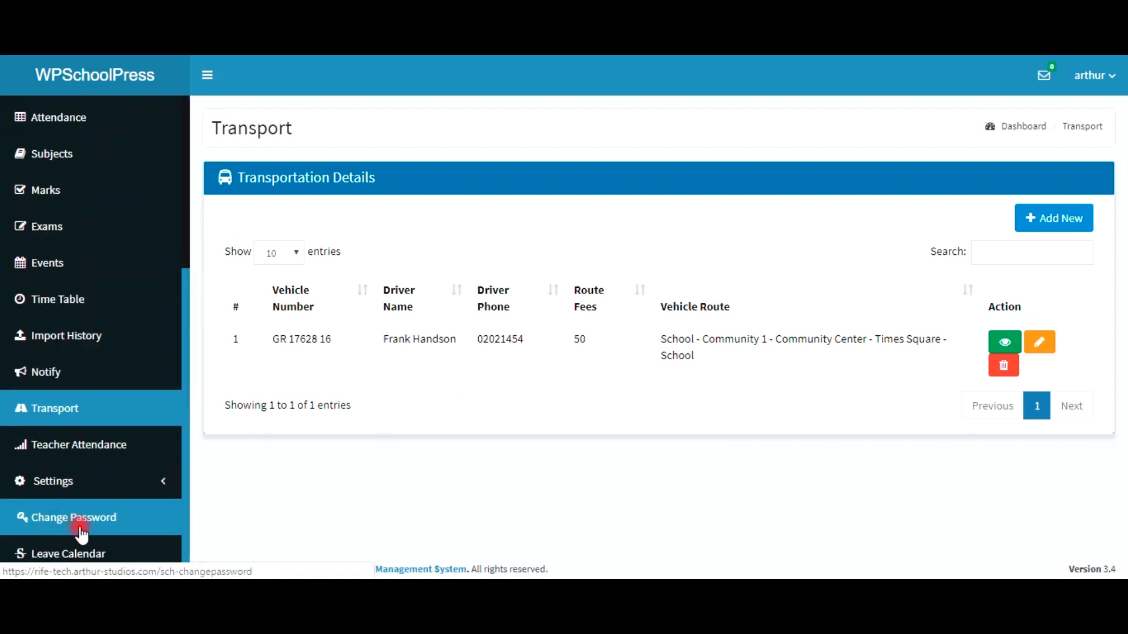
{"action": "left_click", "coordinate": [76, 527]}
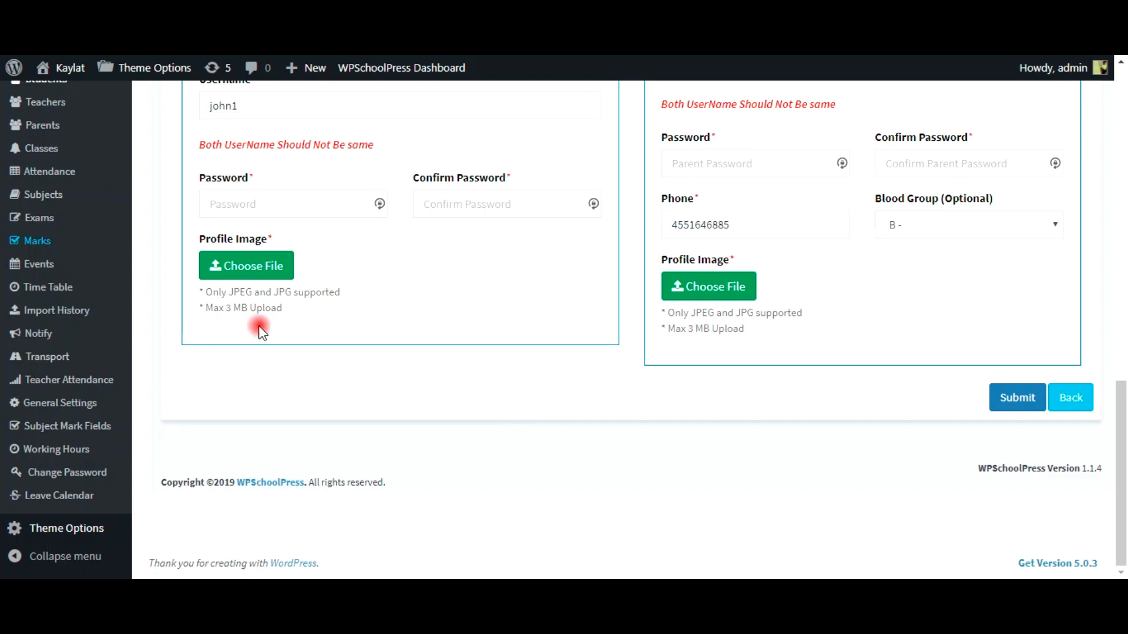
{"action": "scroll", "coordinate": [938, 280], "scroll_direction": "up", "scroll_amount": 8}
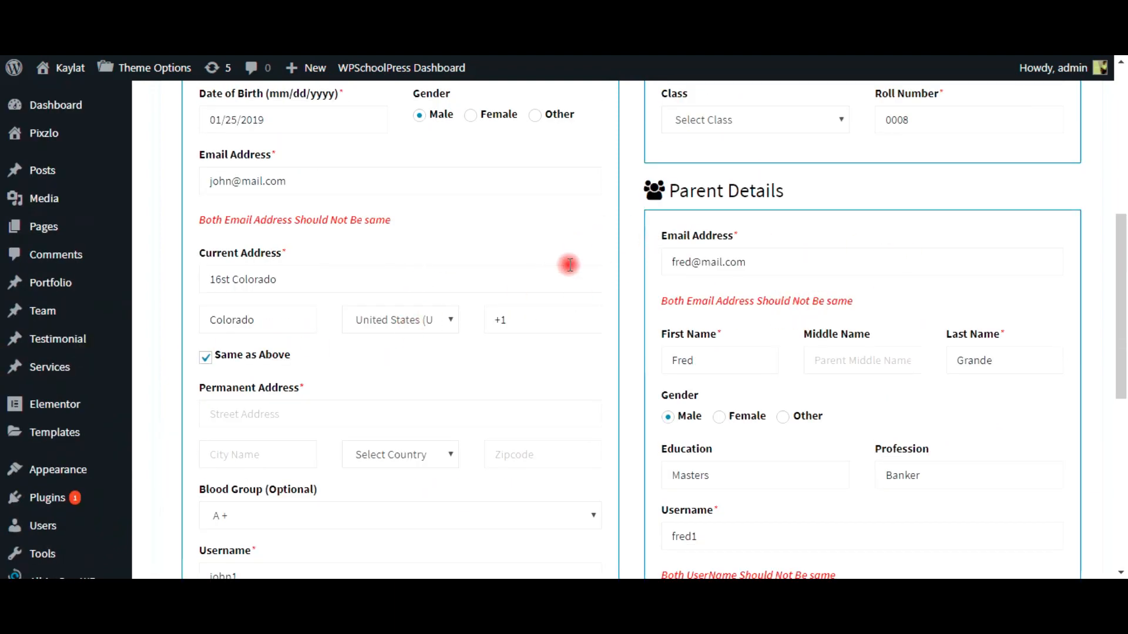
{"action": "scroll", "coordinate": [543, 285], "scroll_direction": "up", "scroll_amount": 1}
{"action": "scroll", "coordinate": [544, 285], "scroll_direction": "up", "scroll_amount": 6}
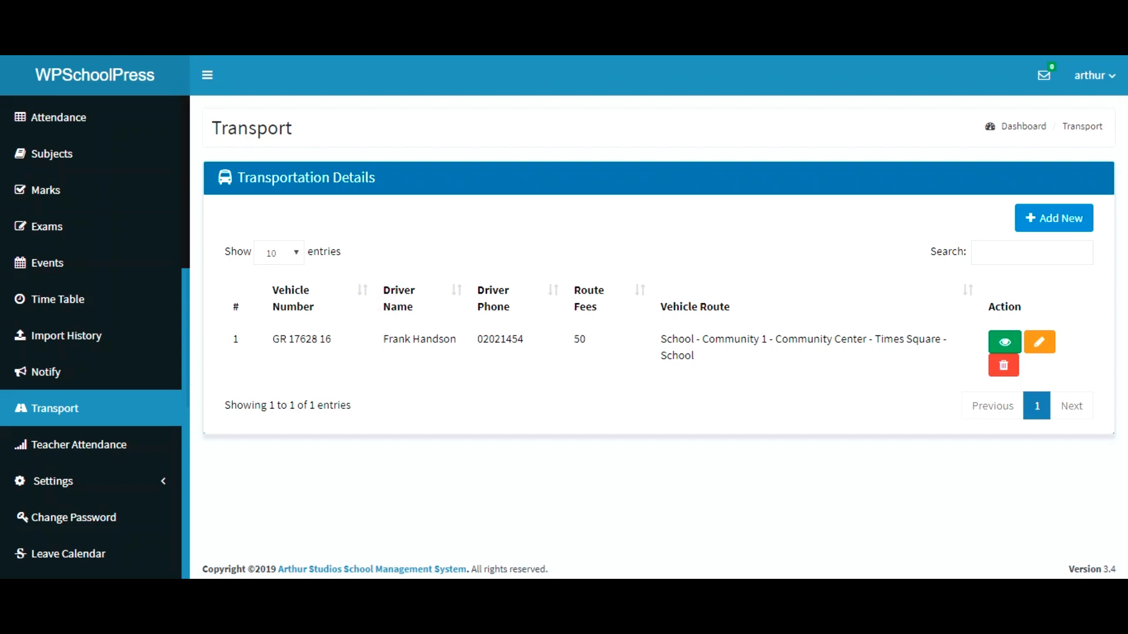
{"action": "left_click", "coordinate": [139, 65]}
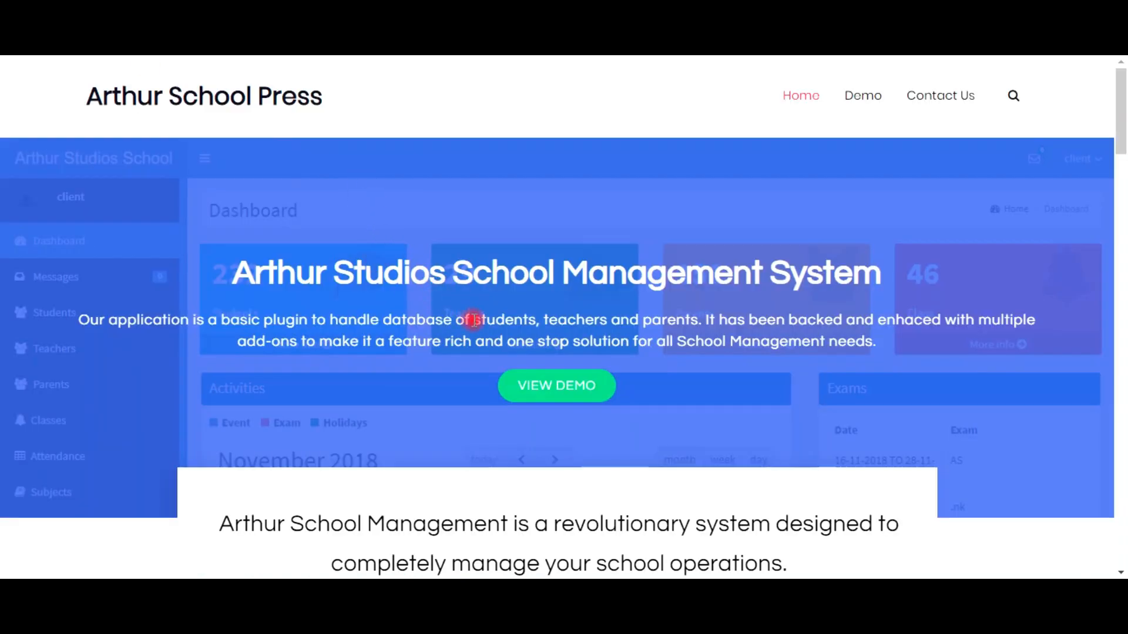
{"action": "scroll", "coordinate": [469, 314], "scroll_direction": "down", "scroll_amount": 6}
{"action": "scroll", "coordinate": [449, 334], "scroll_direction": "down", "scroll_amount": 12}
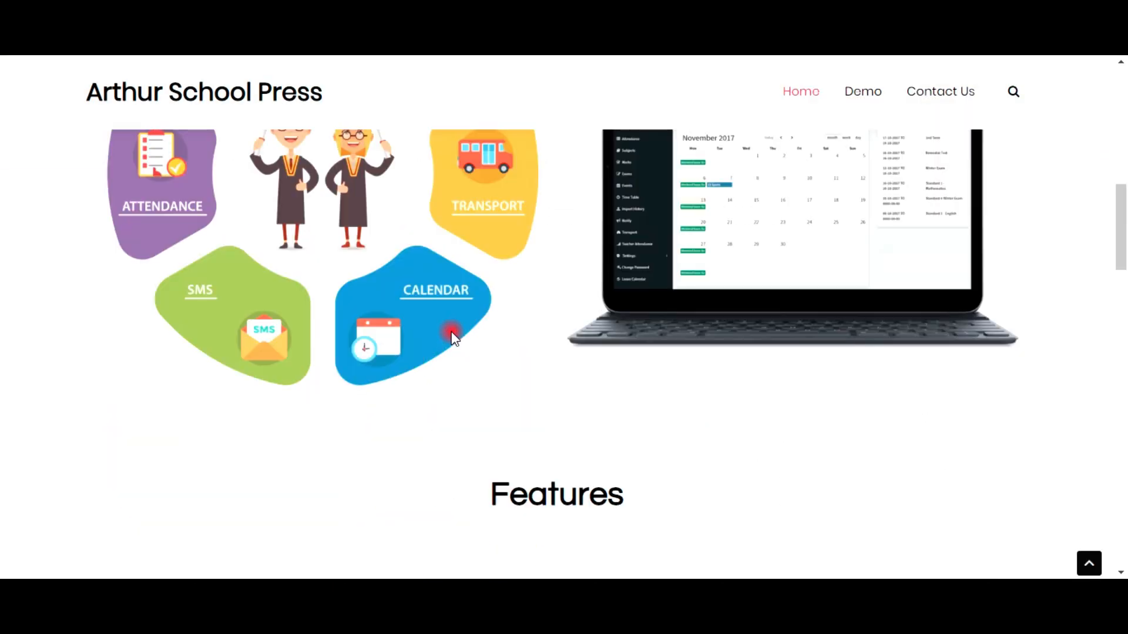
{"action": "scroll", "coordinate": [845, 91], "scroll_direction": "down", "scroll_amount": 10}
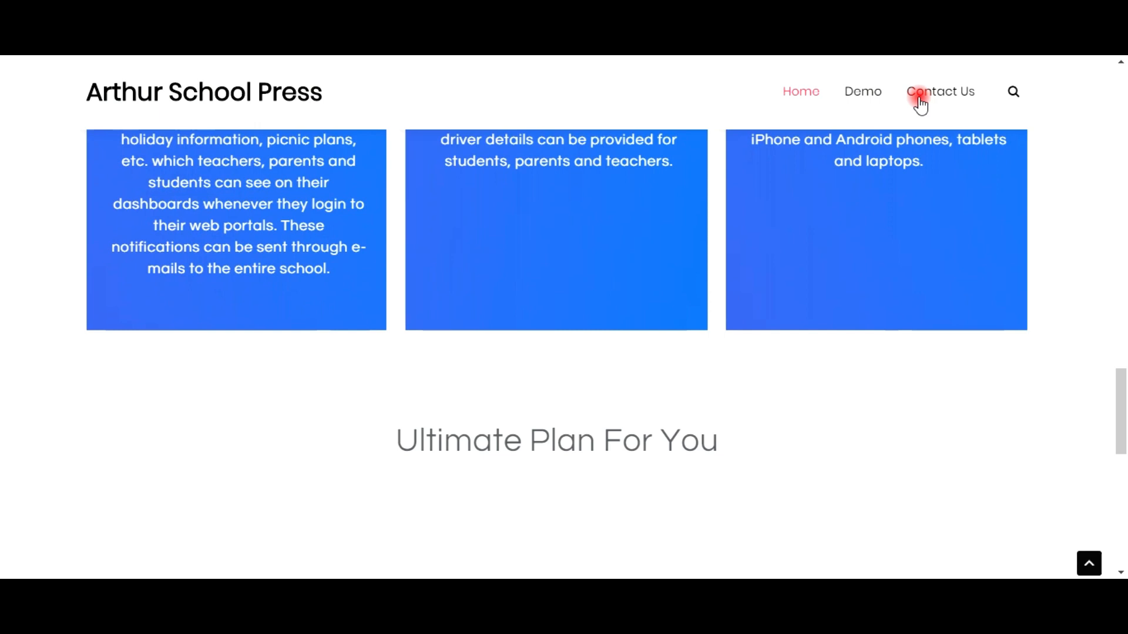
{"action": "scroll", "coordinate": [752, 273], "scroll_direction": "down", "scroll_amount": 9}
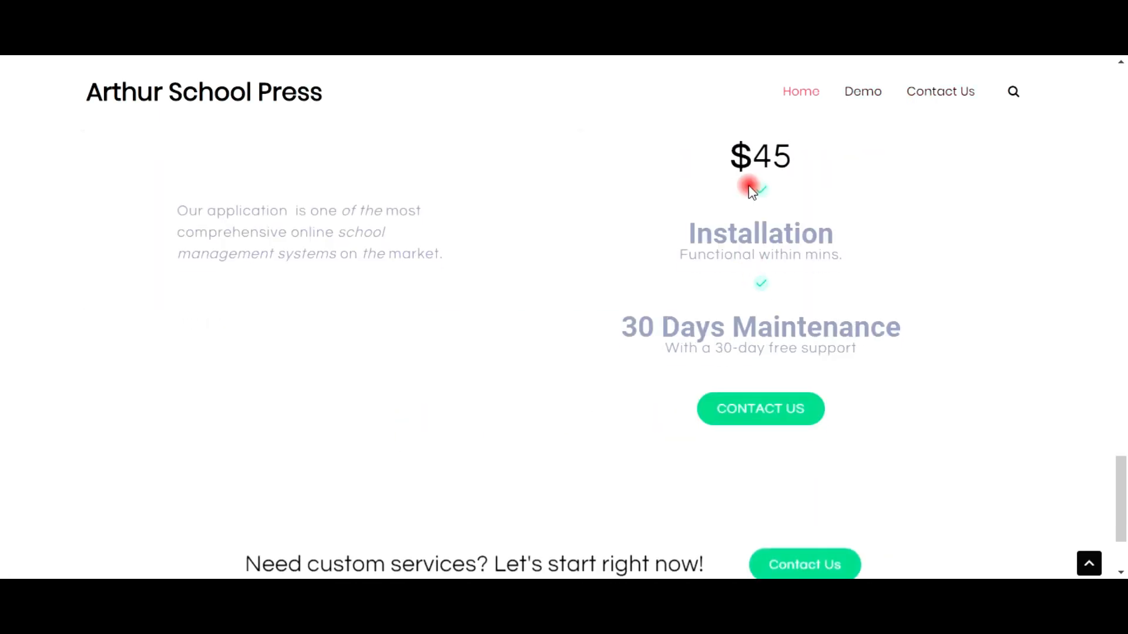
{"action": "scroll", "coordinate": [695, 264], "scroll_direction": "up", "scroll_amount": 3}
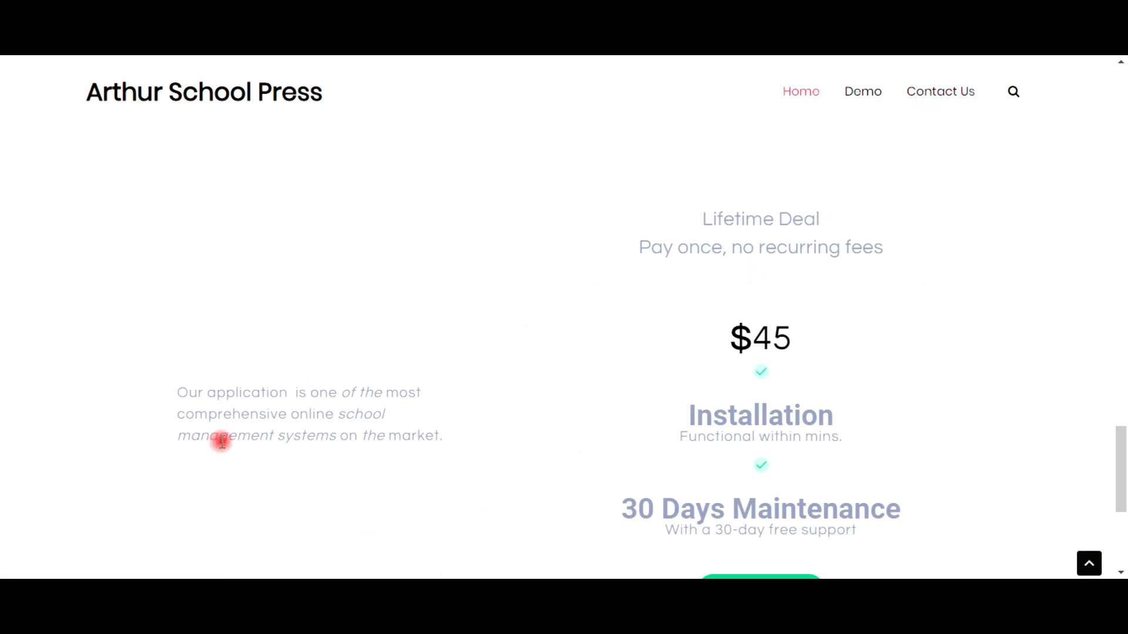
{"action": "scroll", "coordinate": [321, 431], "scroll_direction": "down", "scroll_amount": 5}
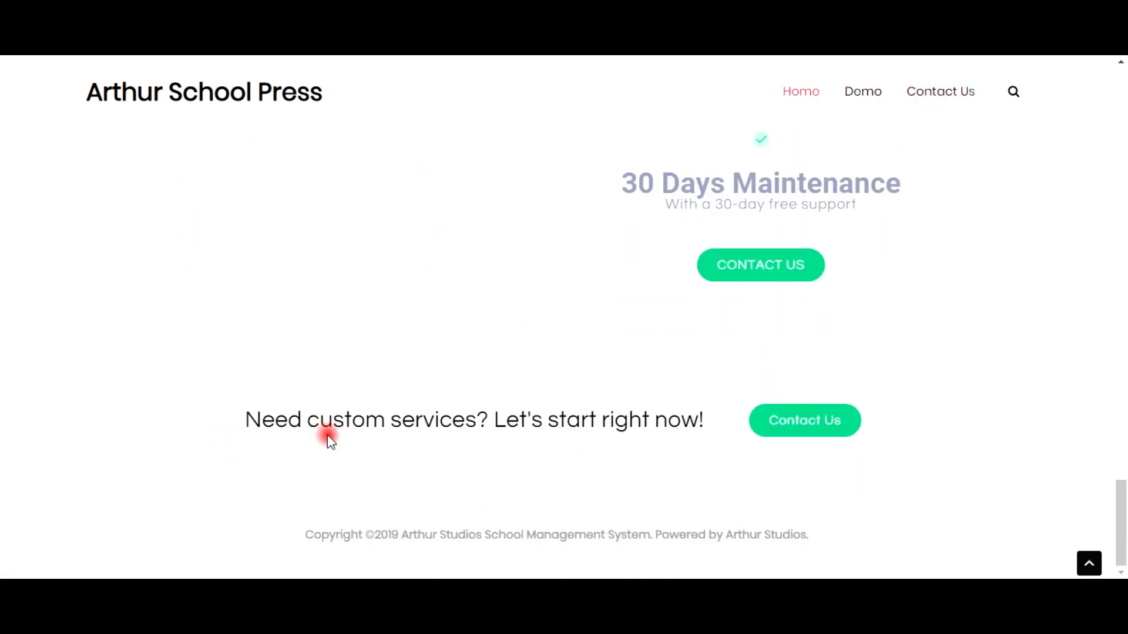
{"action": "scroll", "coordinate": [332, 359], "scroll_direction": "up", "scroll_amount": 1}
{"action": "scroll", "coordinate": [330, 360], "scroll_direction": "up", "scroll_amount": 20}
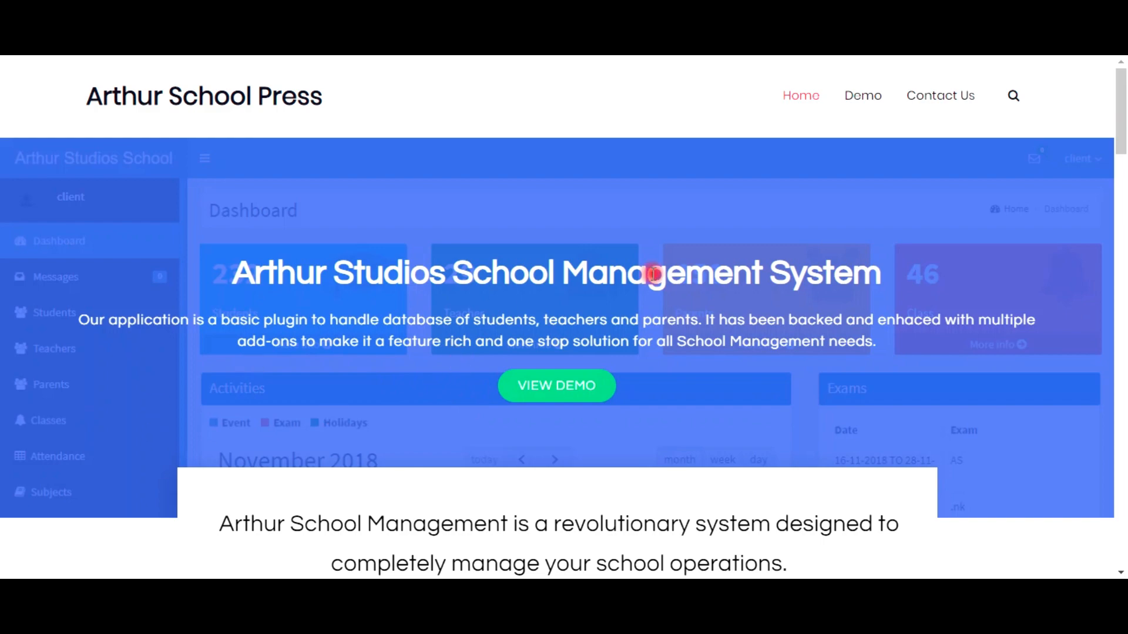
{"action": "scroll", "coordinate": [654, 298], "scroll_direction": "down", "scroll_amount": 10}
{"action": "scroll", "coordinate": [655, 309], "scroll_direction": "down", "scroll_amount": 15}
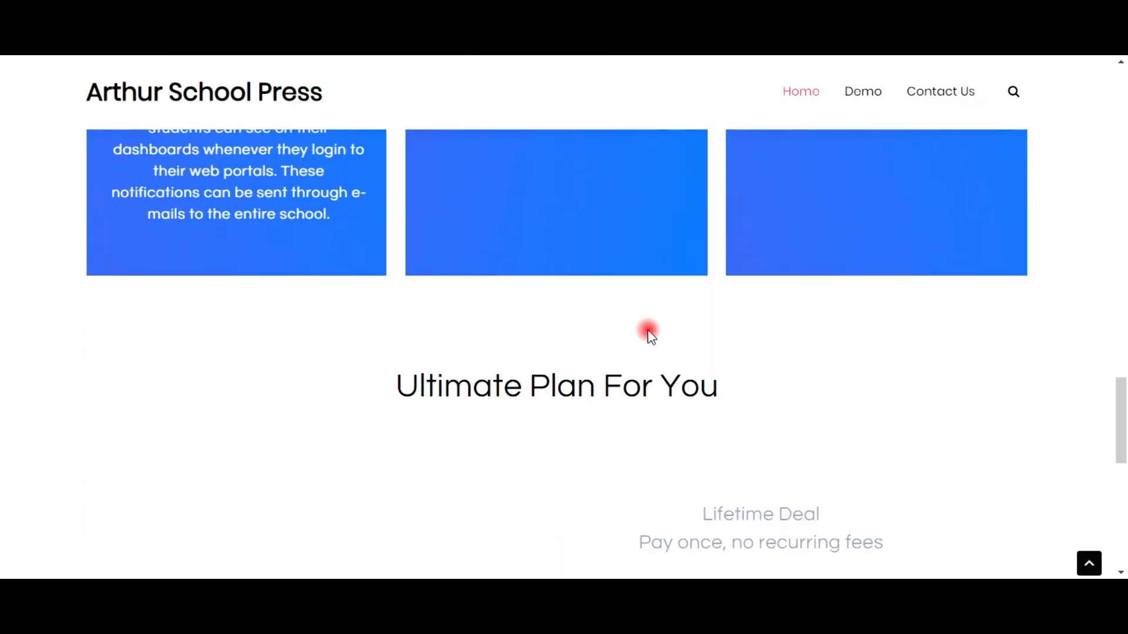
{"action": "scroll", "coordinate": [698, 262], "scroll_direction": "down", "scroll_amount": 10}
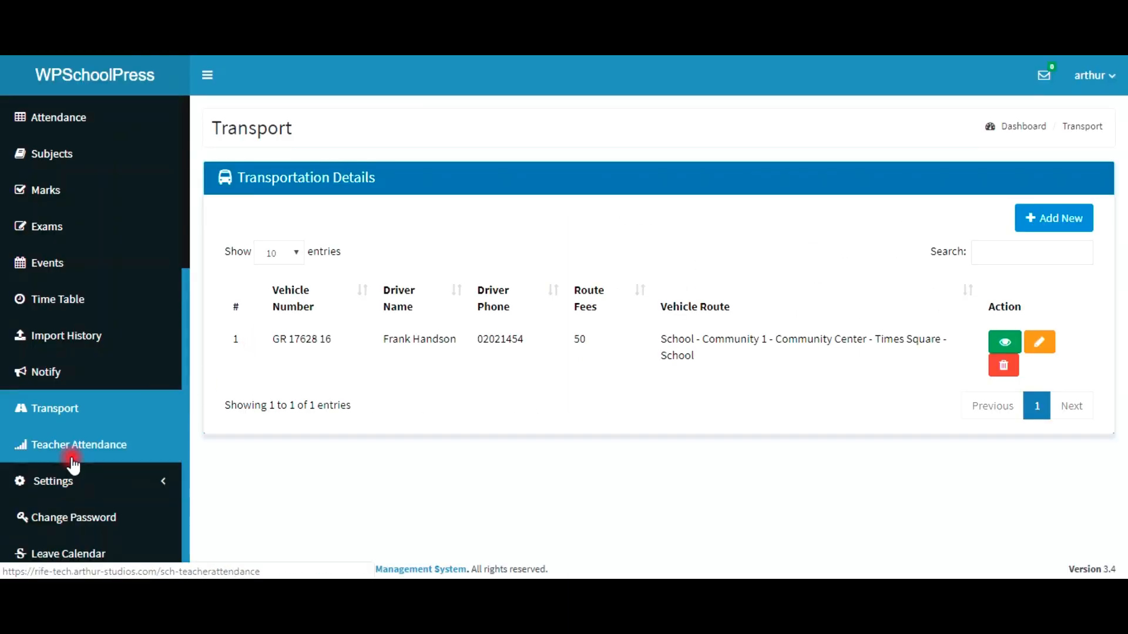
Step: Open General Settings, view the SMS tab noting it needs Pro Version, then leave settings
{"action": "left_click", "coordinate": [68, 499]}
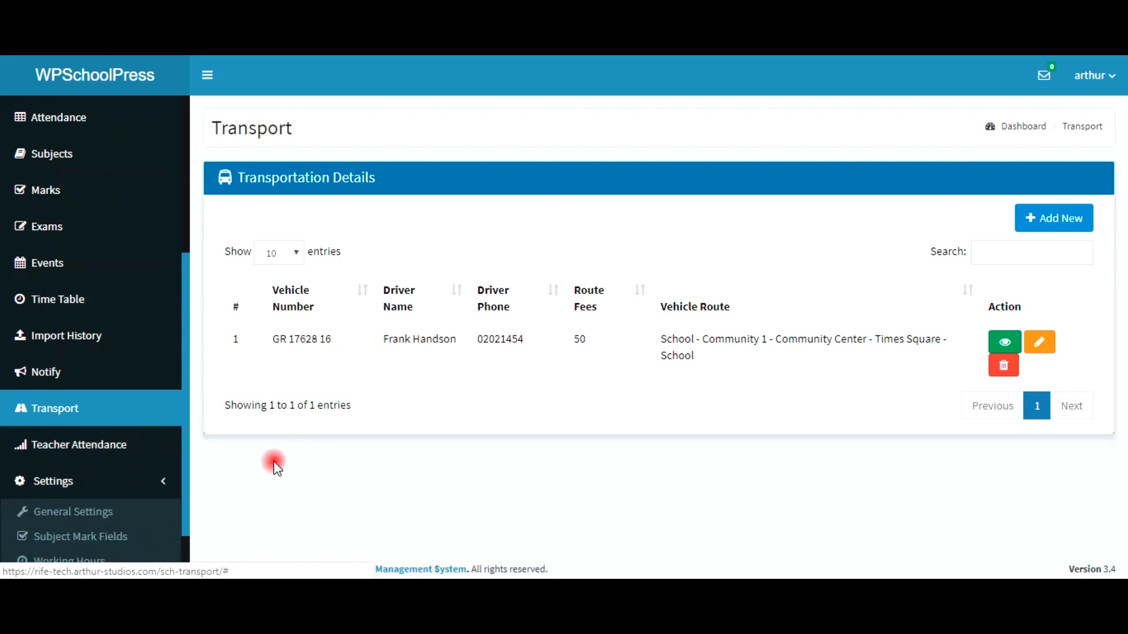
{"action": "scroll", "coordinate": [138, 529], "scroll_direction": "down", "scroll_amount": 1}
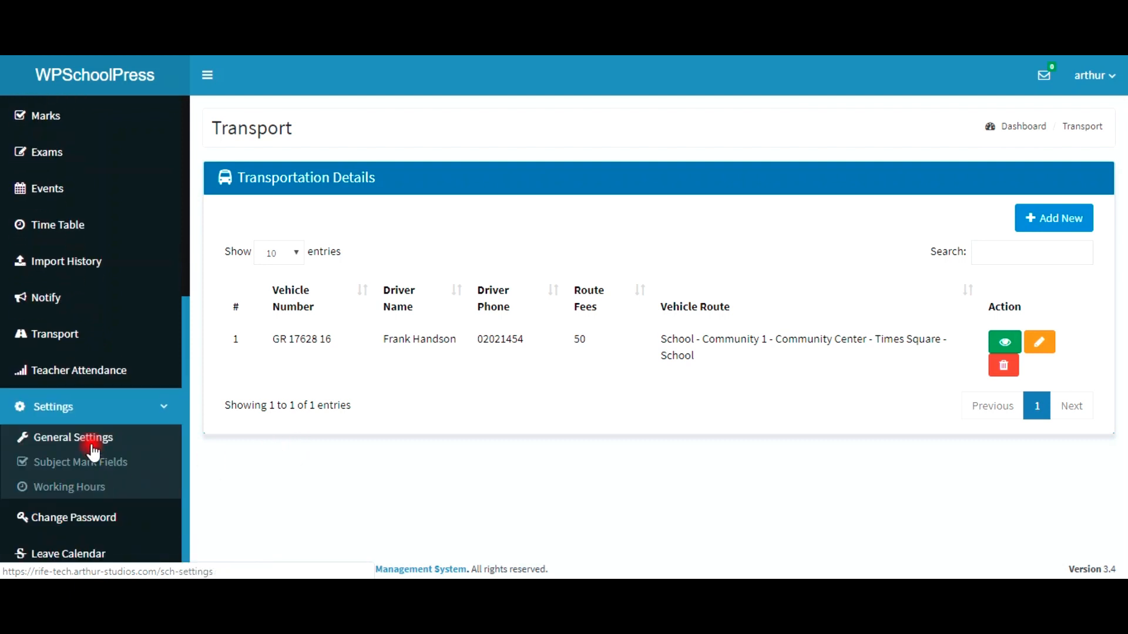
{"action": "left_click", "coordinate": [94, 451]}
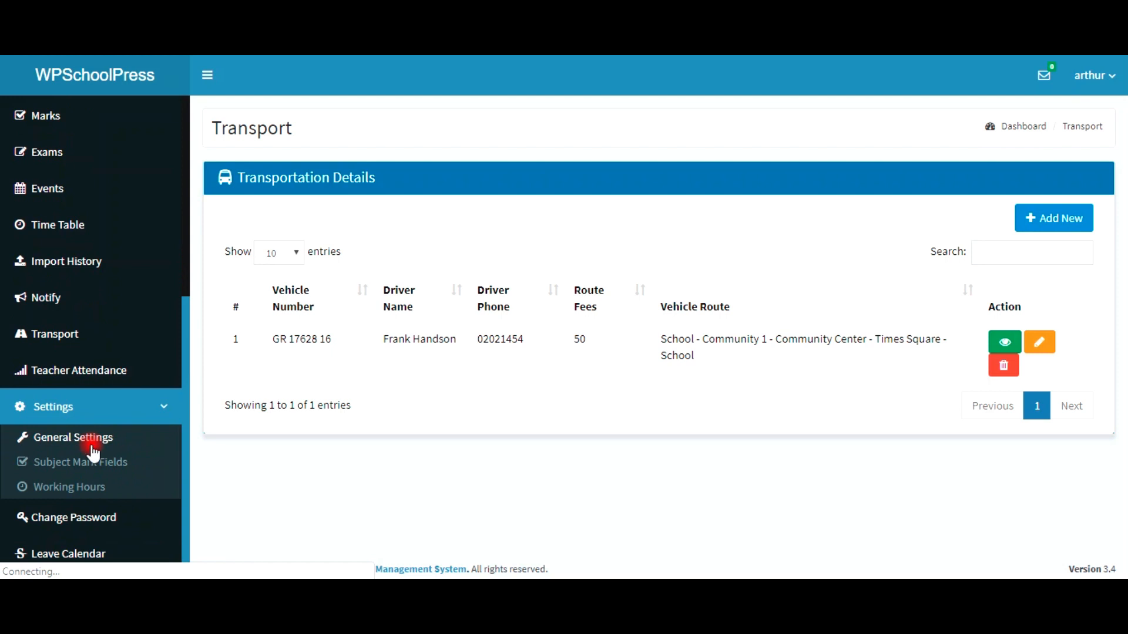
{"action": "left_click", "coordinate": [101, 461]}
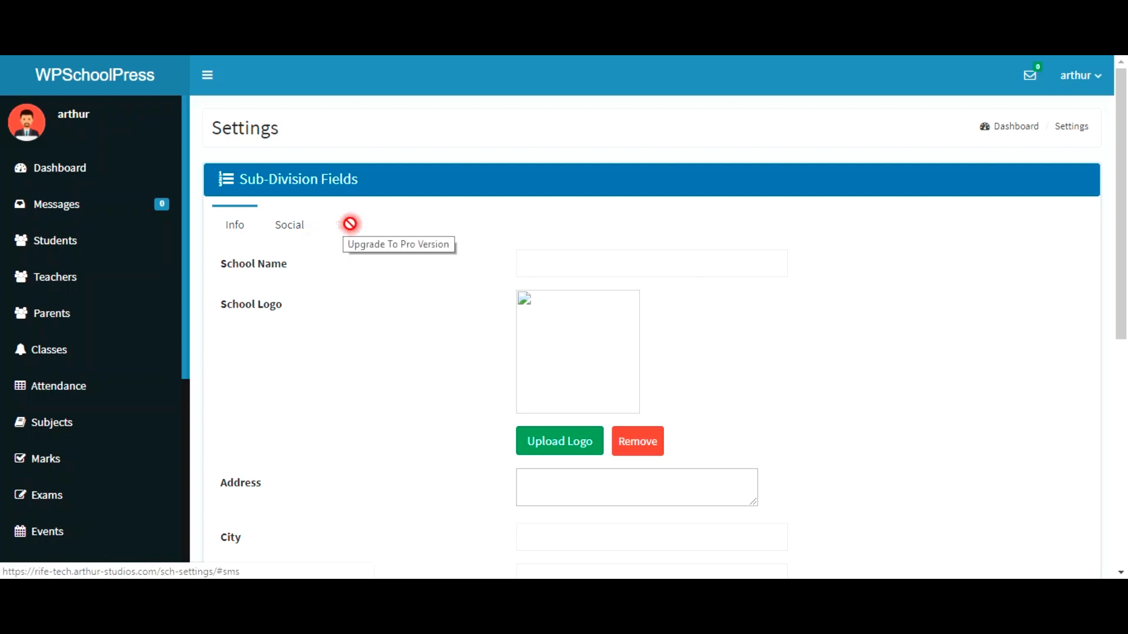
{"action": "left_click", "coordinate": [349, 224]}
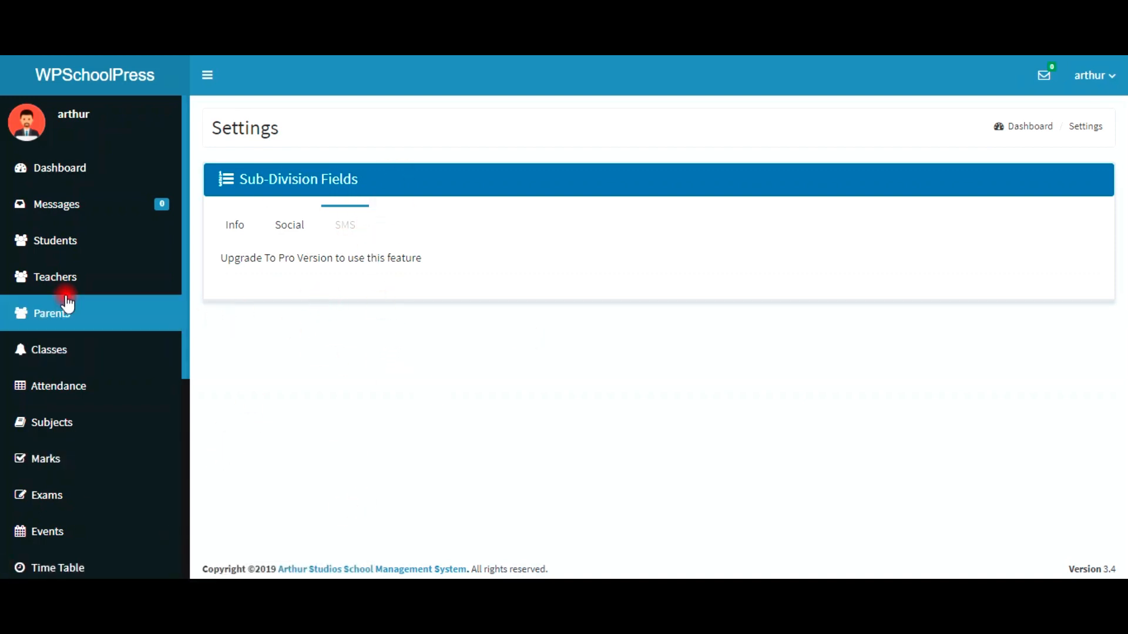
{"action": "left_click", "coordinate": [122, 382]}
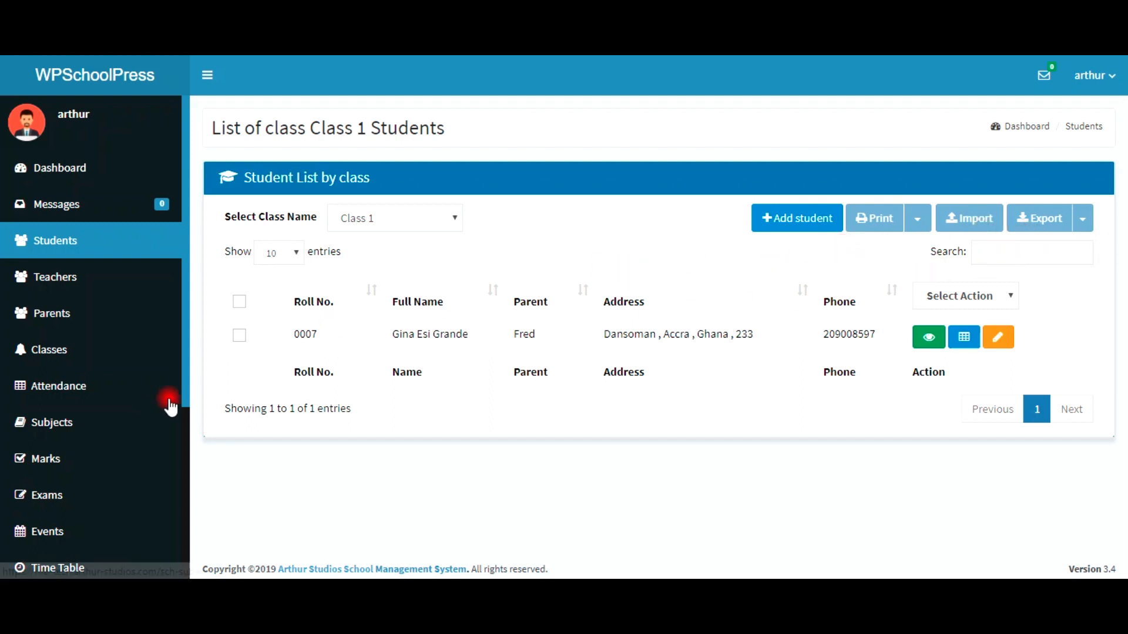
Step: Scroll through the Class 1 student list before moving to Installed Plugins
{"action": "scroll", "coordinate": [41, 470], "scroll_direction": "down", "scroll_amount": 2}
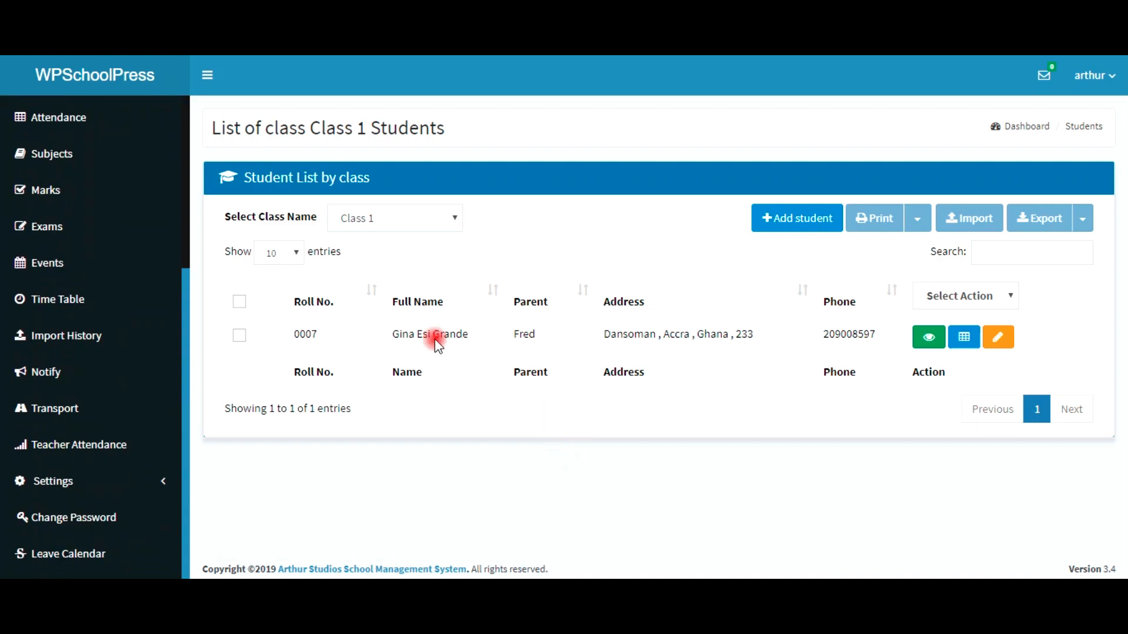
{"action": "scroll", "coordinate": [20, 395], "scroll_direction": "up", "scroll_amount": 5}
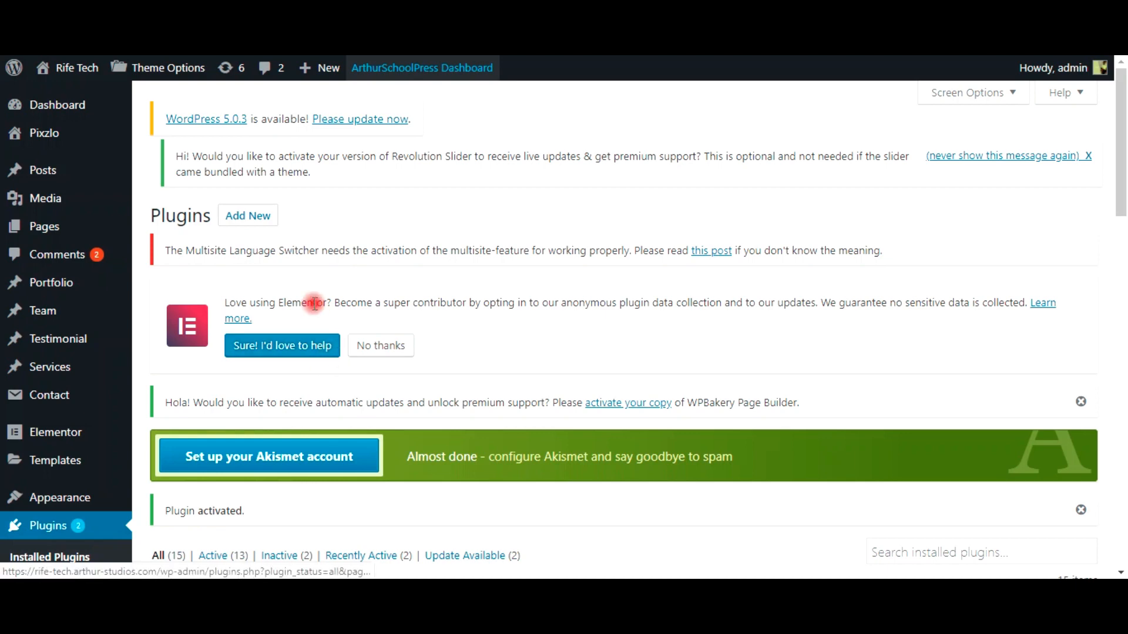
Step: Go from Installed Plugins to the Add Plugins page showing Akismet Anti-Spam and Jetpack
{"action": "scroll", "coordinate": [216, 511], "scroll_direction": "down", "scroll_amount": 3}
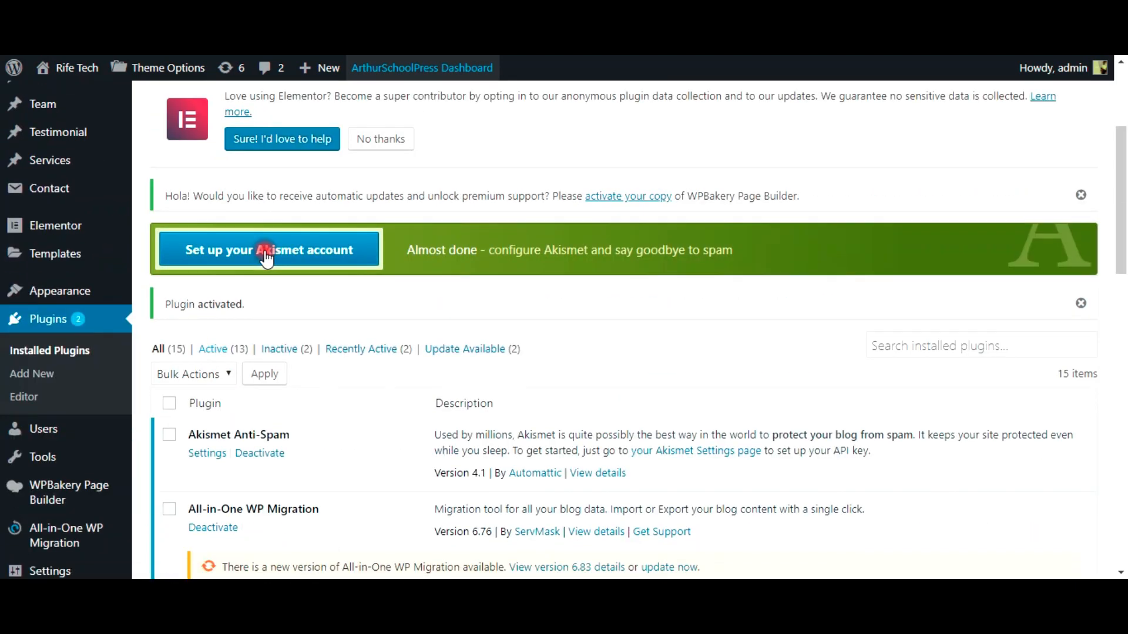
{"action": "scroll", "coordinate": [259, 206], "scroll_direction": "up", "scroll_amount": 2}
{"action": "scroll", "coordinate": [252, 176], "scroll_direction": "up", "scroll_amount": 2}
{"action": "left_click", "coordinate": [241, 216]}
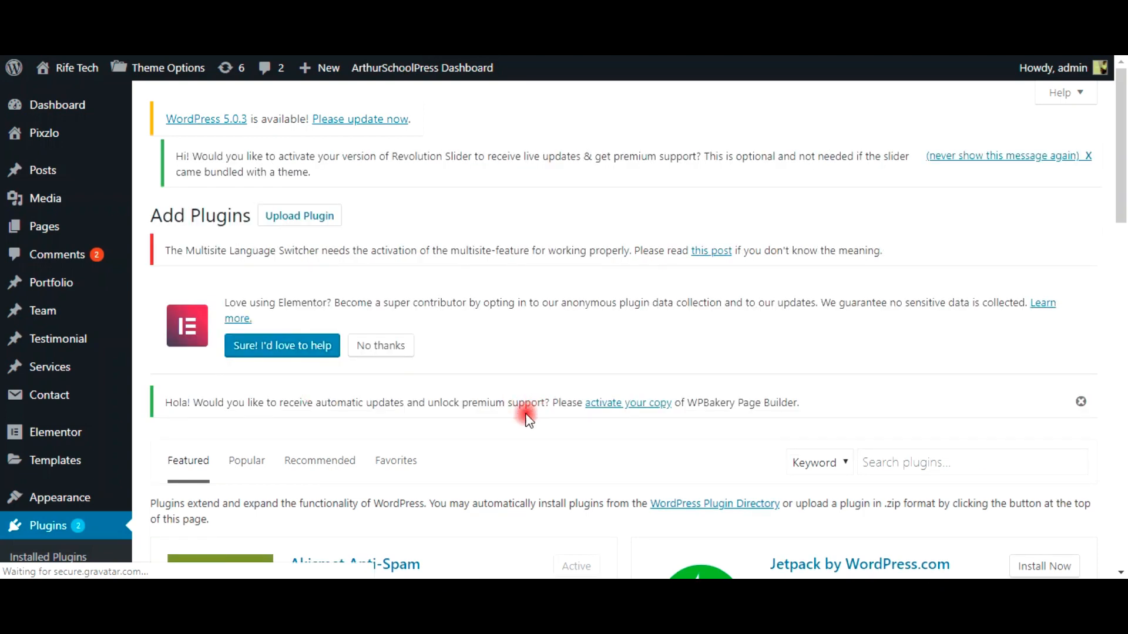
{"action": "scroll", "coordinate": [548, 368], "scroll_direction": "down", "scroll_amount": 3}
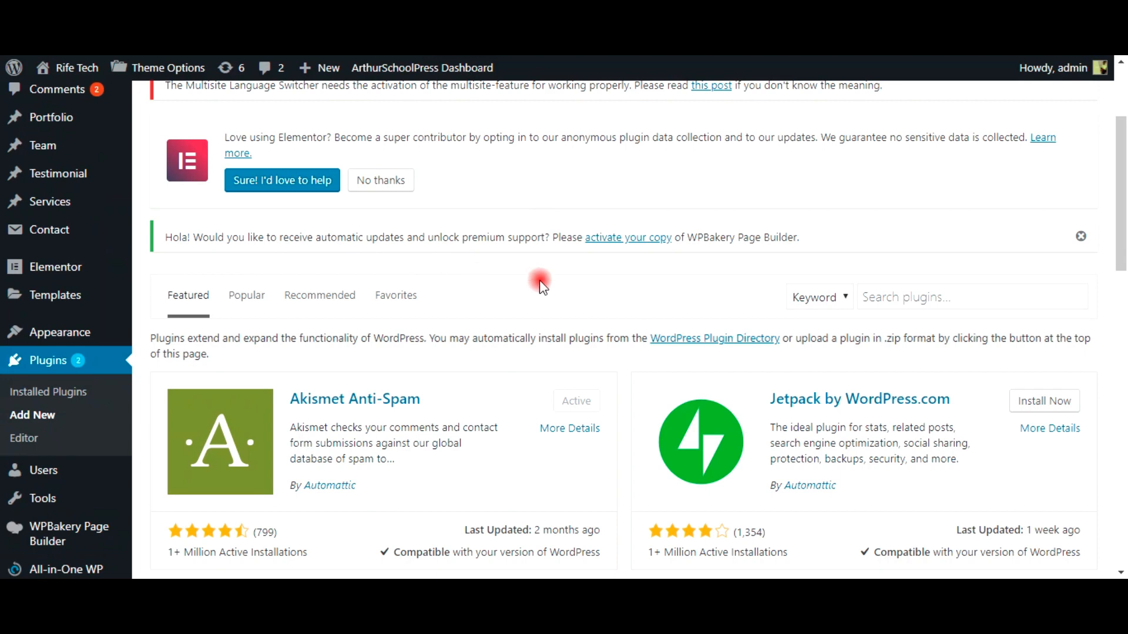
{"action": "scroll", "coordinate": [456, 227], "scroll_direction": "up", "scroll_amount": 2}
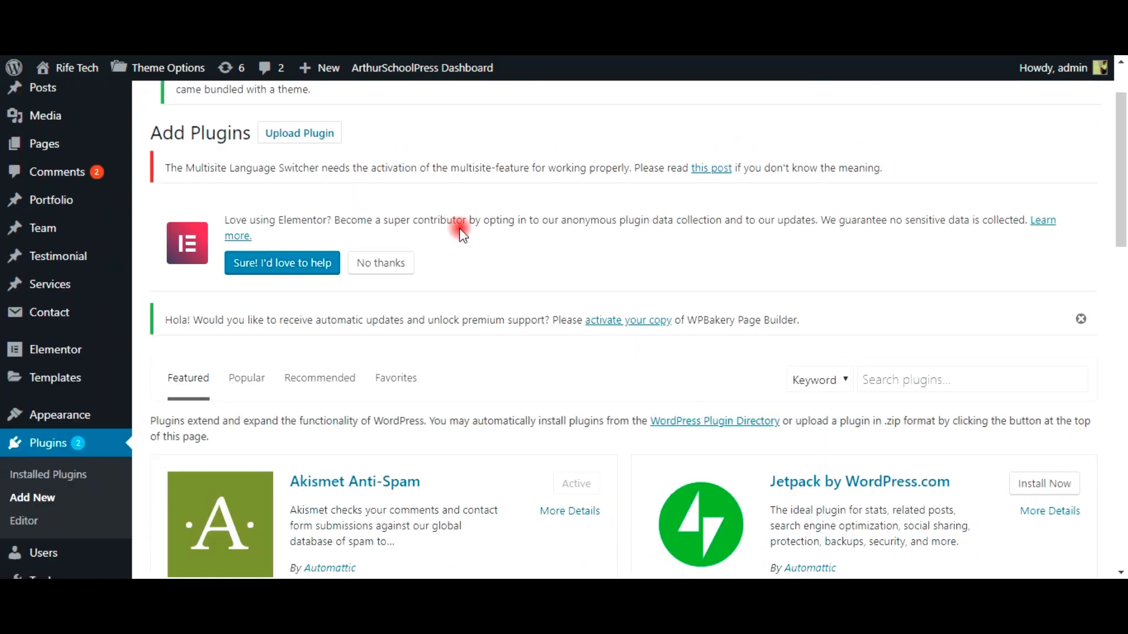
Step: Upload import-export.zip, install it, and activate the Arthur Studios Import and Export Add-on
{"action": "left_click", "coordinate": [312, 131]}
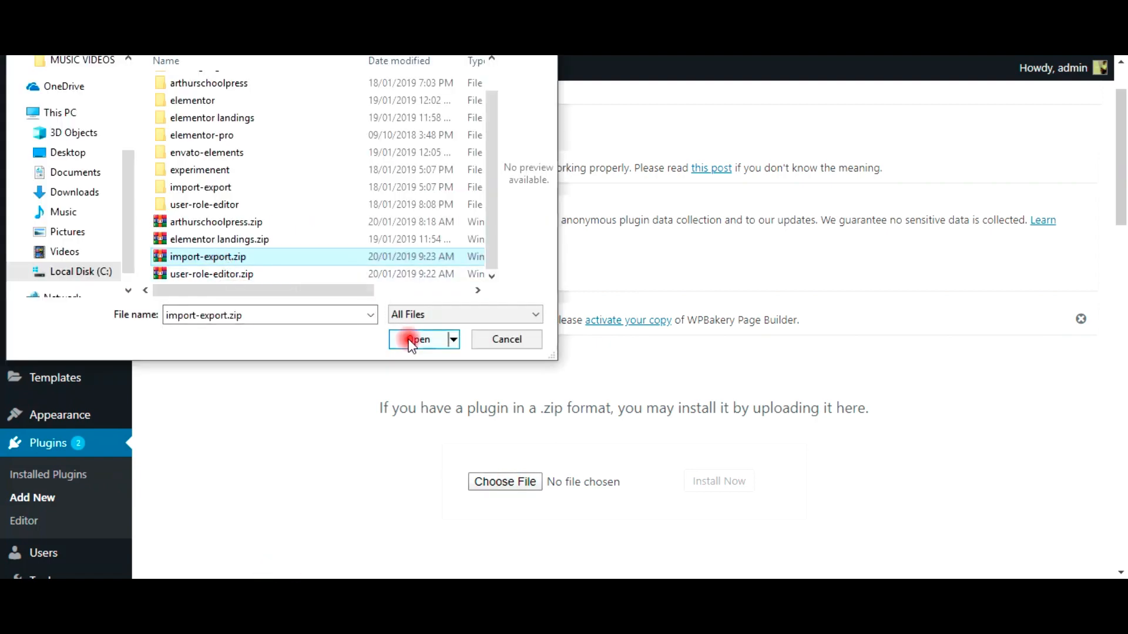
{"action": "left_click", "coordinate": [412, 336]}
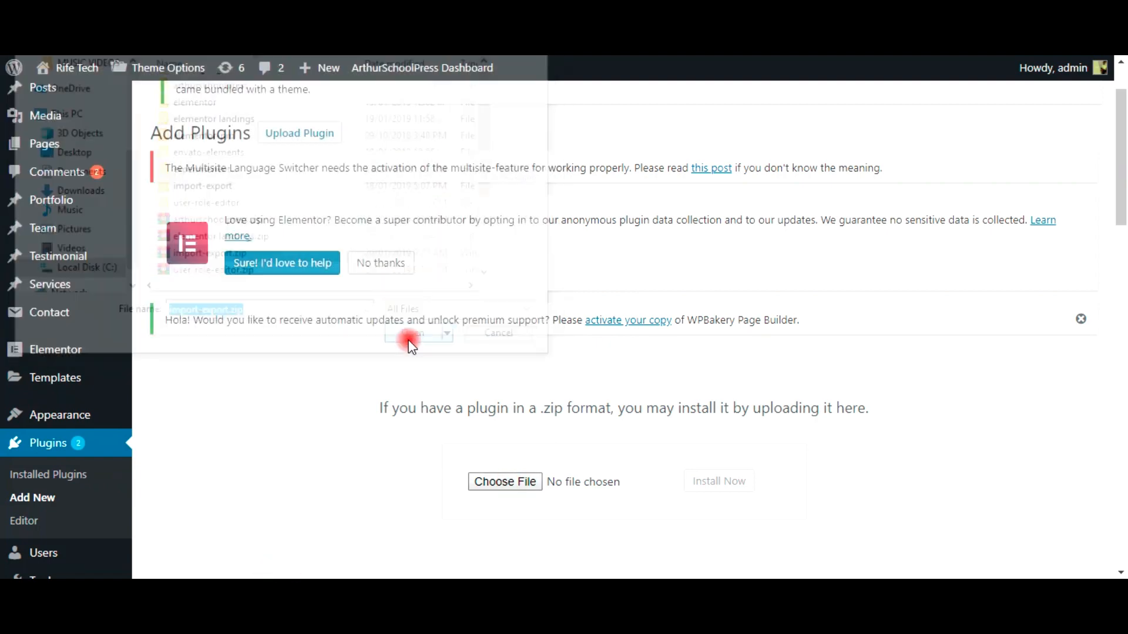
{"action": "left_click", "coordinate": [726, 494]}
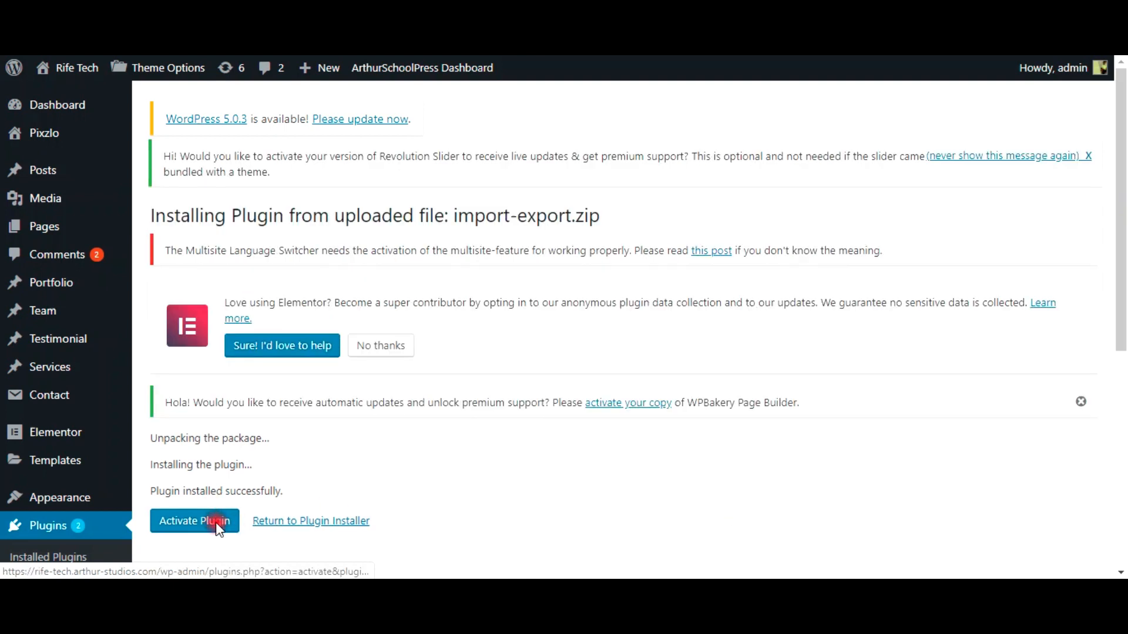
{"action": "left_click", "coordinate": [217, 529]}
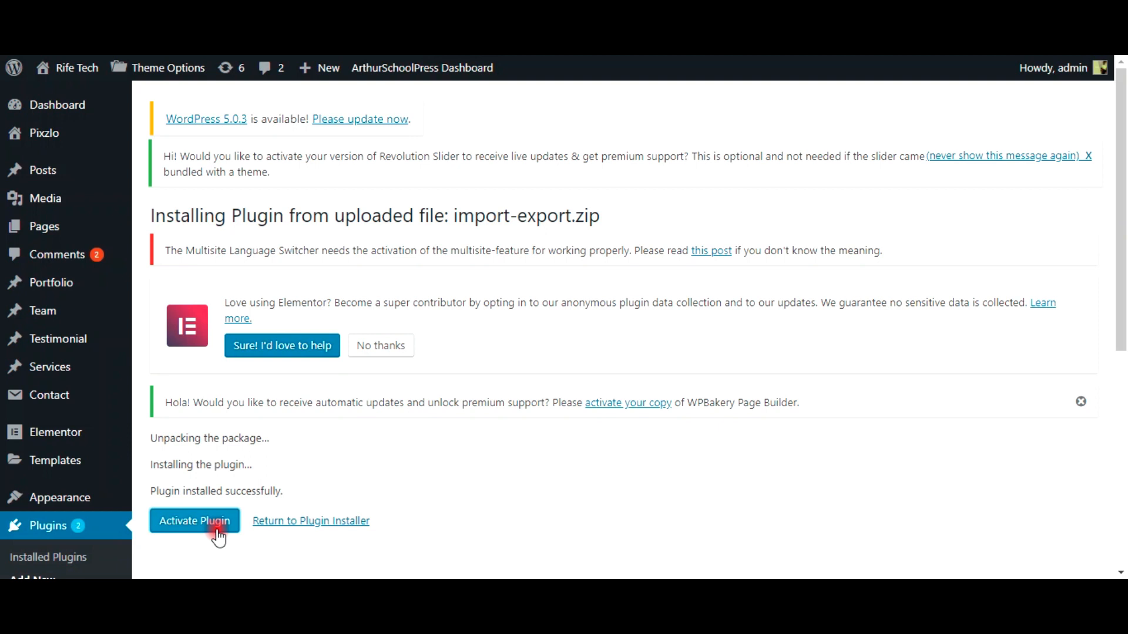
{"action": "left_click", "coordinate": [218, 532]}
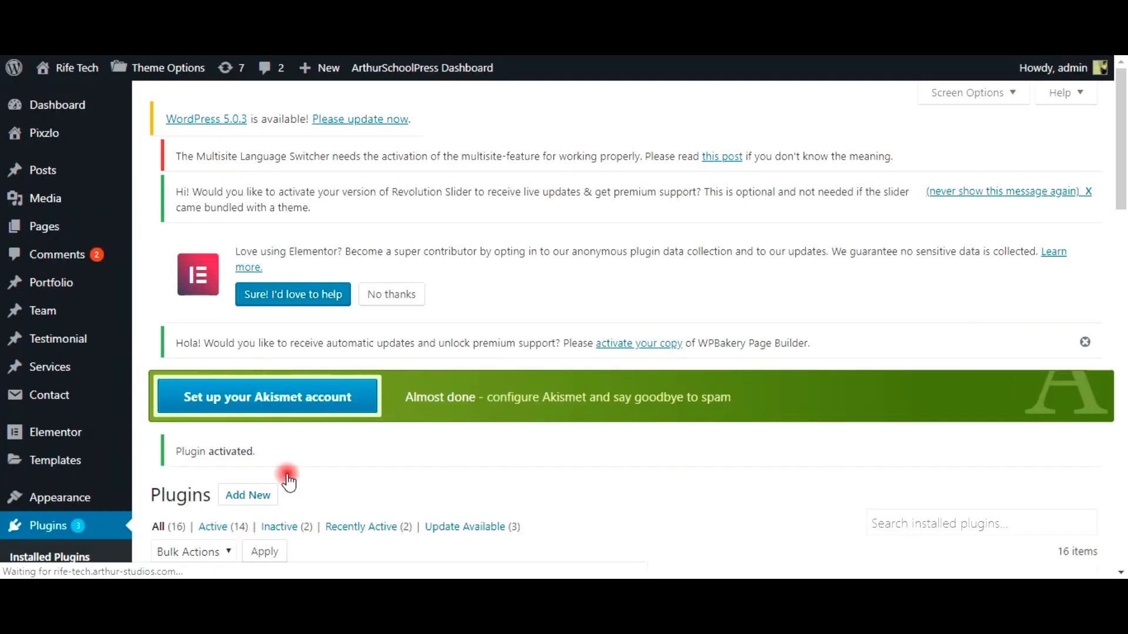
{"action": "scroll", "coordinate": [332, 501], "scroll_direction": "down", "scroll_amount": 1}
{"action": "scroll", "coordinate": [332, 500], "scroll_direction": "down", "scroll_amount": 8}
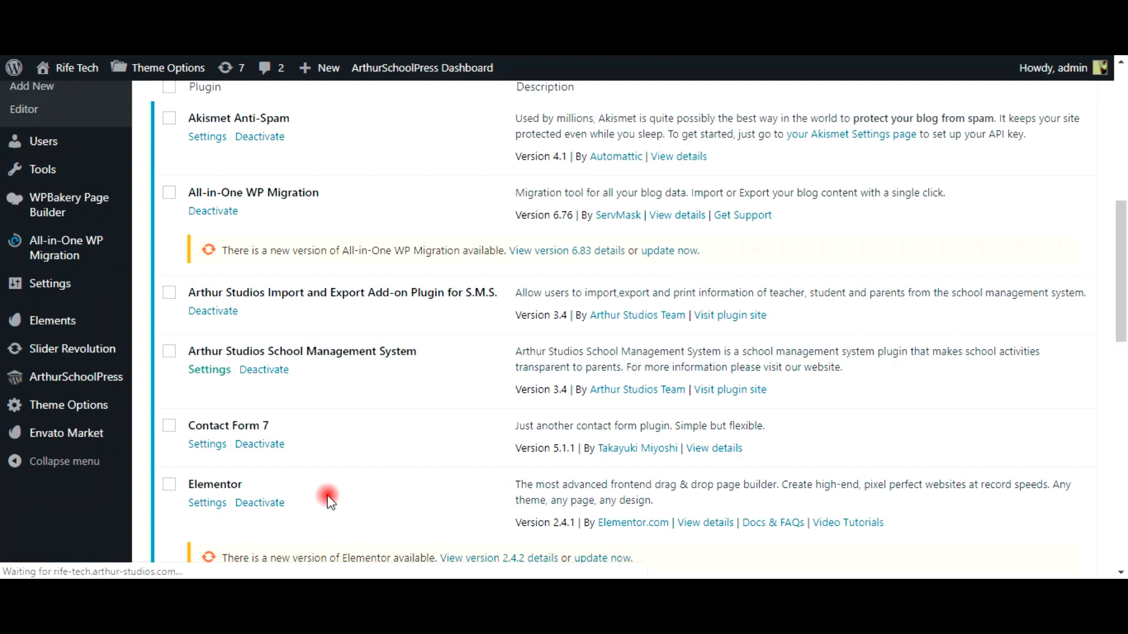
{"action": "scroll", "coordinate": [219, 315], "scroll_direction": "up", "scroll_amount": 1}
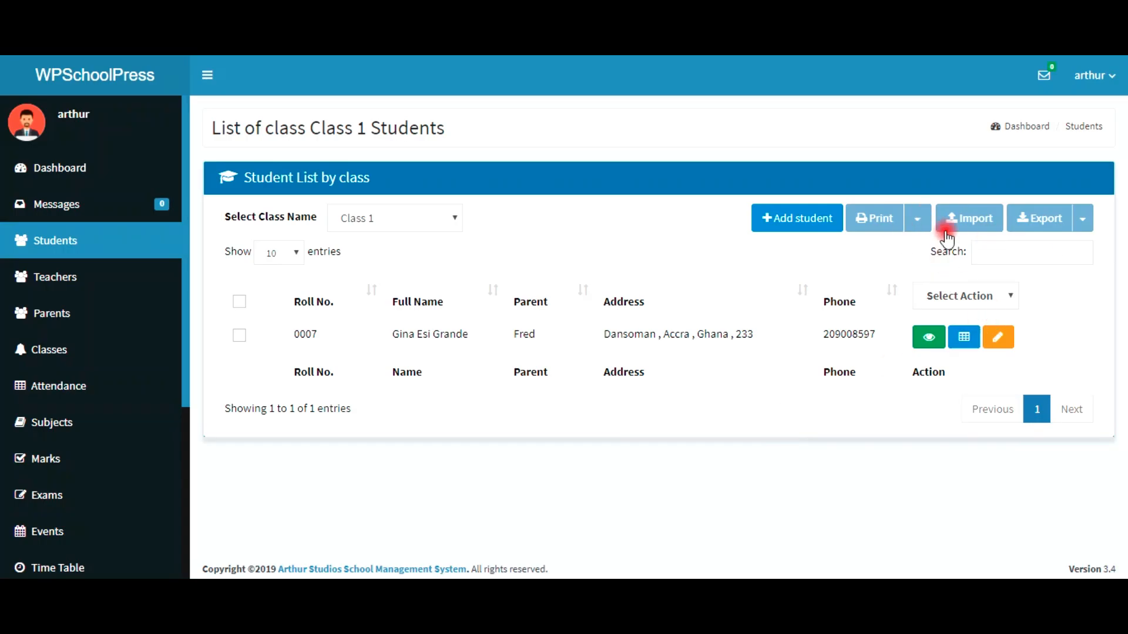
Step: Untick Zip Code, Country, Permanent Address, Blood Group and Student Middle Name from the print columns
{"action": "left_click", "coordinate": [1051, 231]}
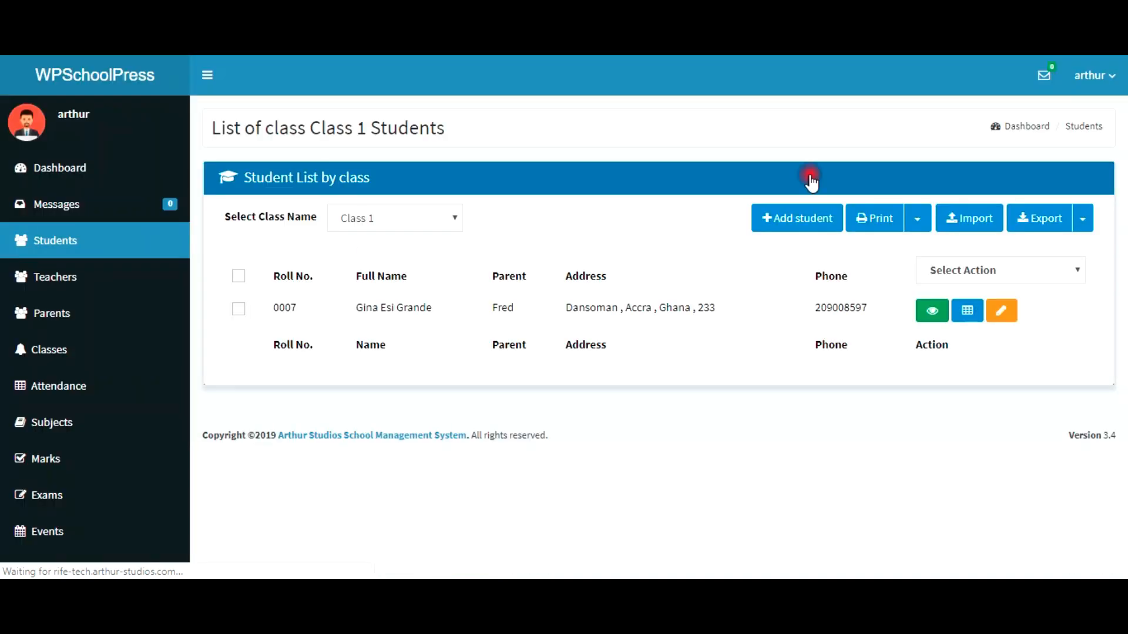
{"action": "left_click", "coordinate": [917, 222]}
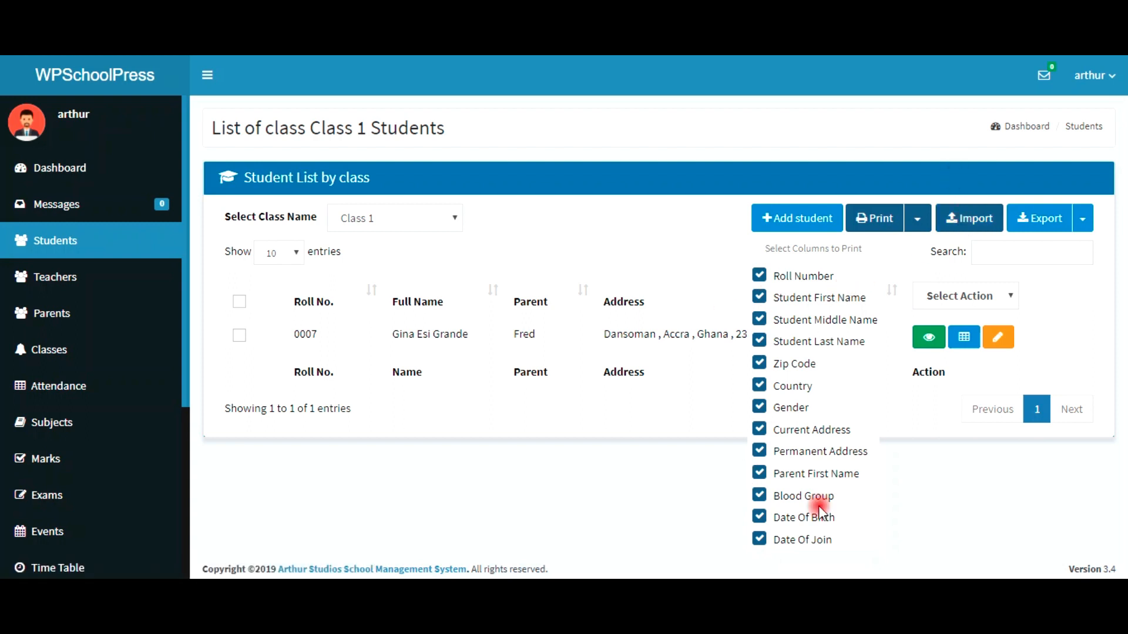
{"action": "left_click", "coordinate": [758, 364]}
{"action": "left_click", "coordinate": [759, 386]}
{"action": "left_click", "coordinate": [760, 451]}
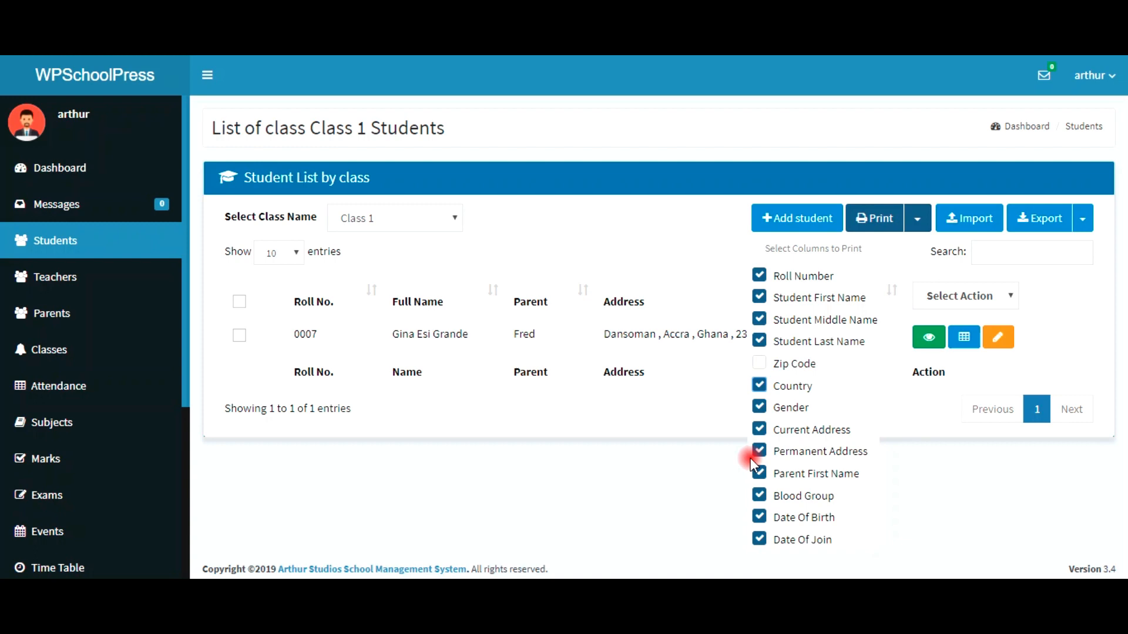
{"action": "left_click", "coordinate": [758, 495]}
{"action": "left_click", "coordinate": [759, 319]}
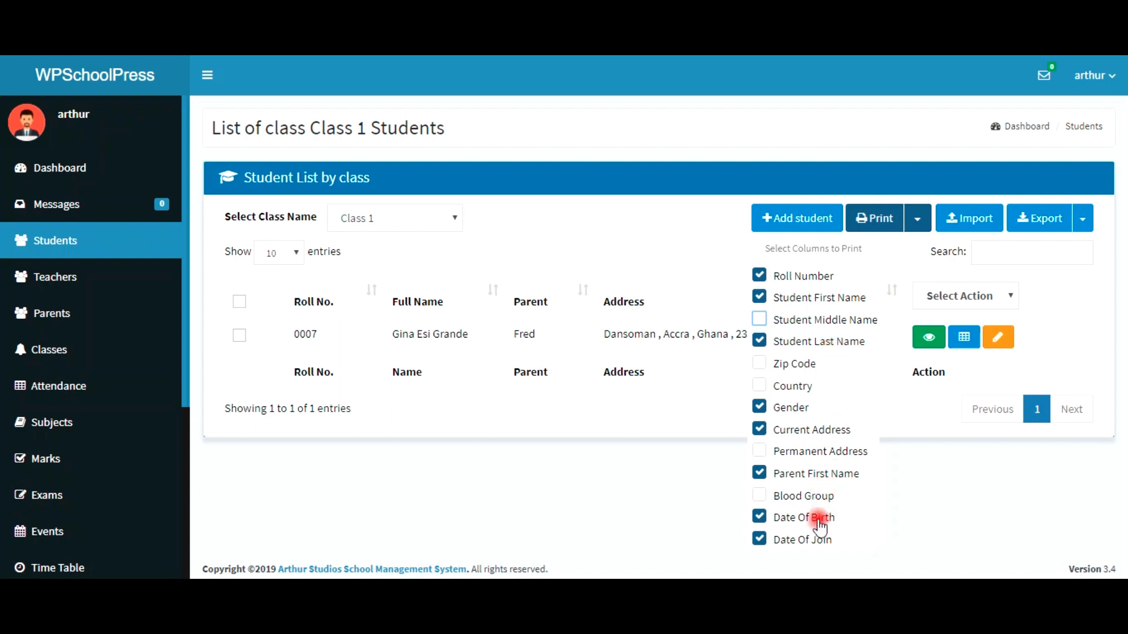
{"action": "left_click", "coordinate": [869, 226]}
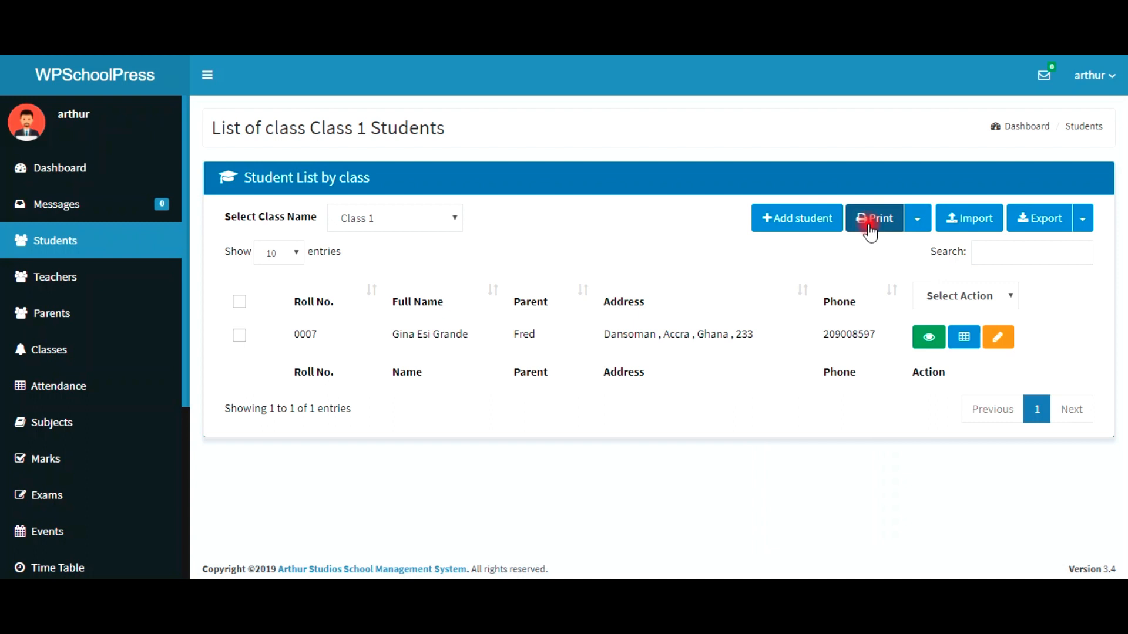